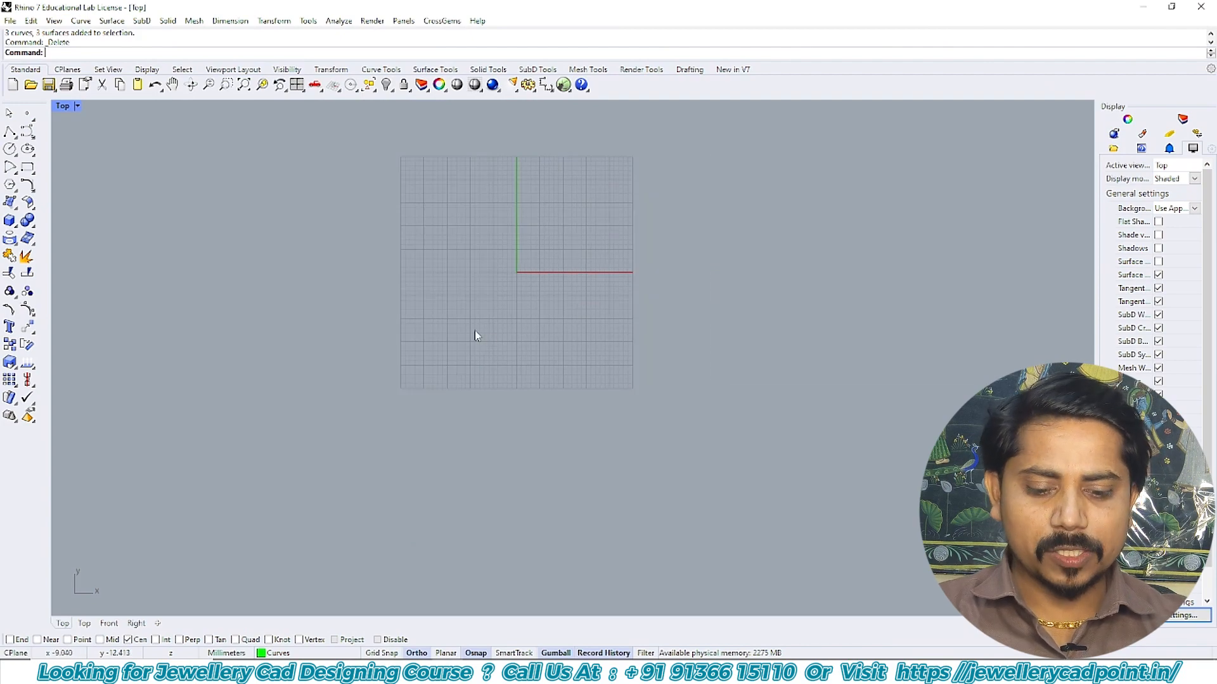
- Place image file 11 as a reference picture in the Top view, extending up from a corner on the lower grid
text(Picture)
key(Return)
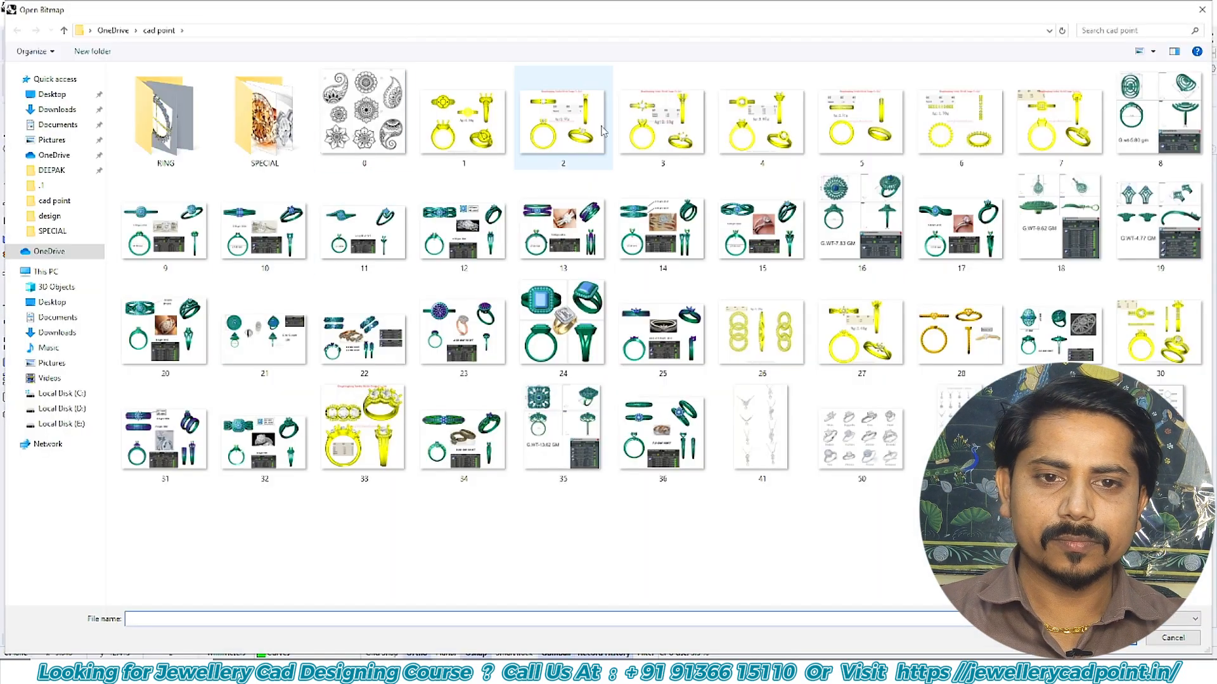
double_click(367, 234)
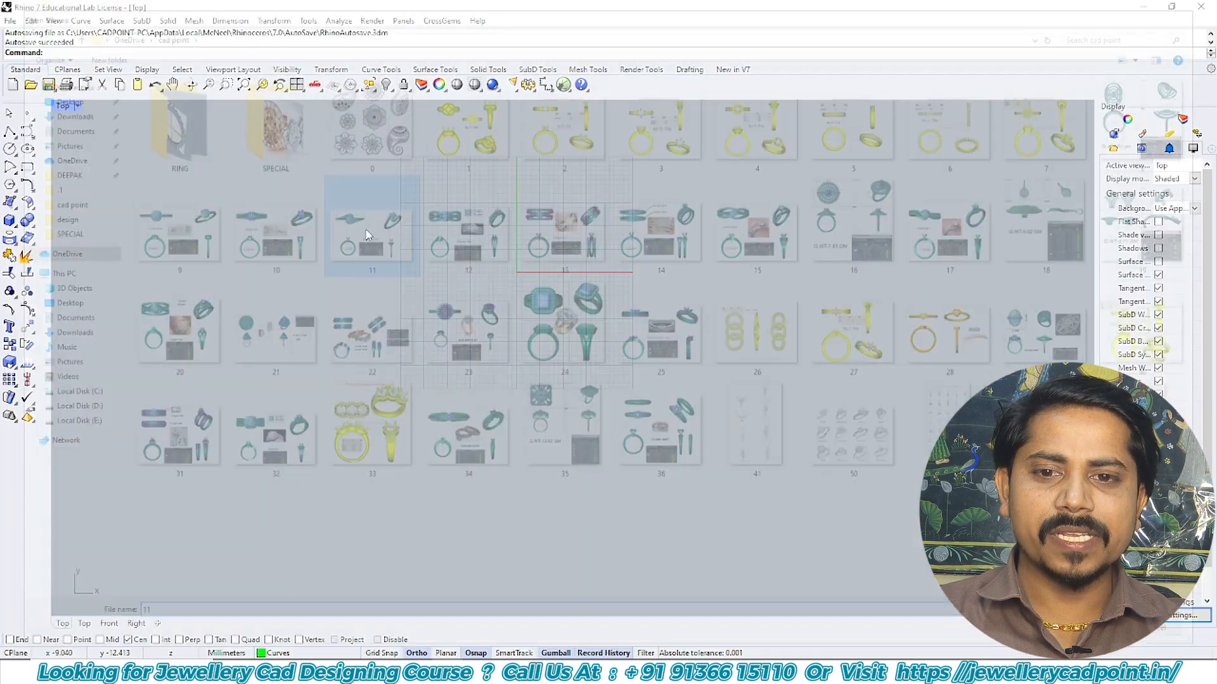
click(453, 340)
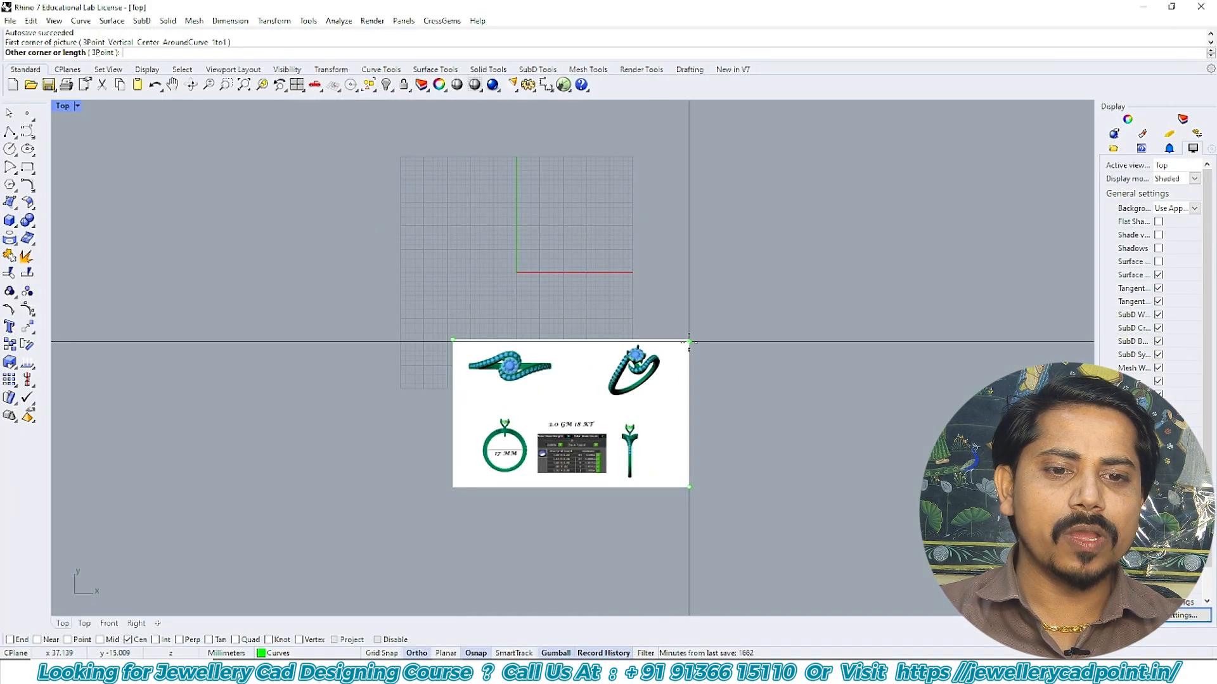
click(731, 310)
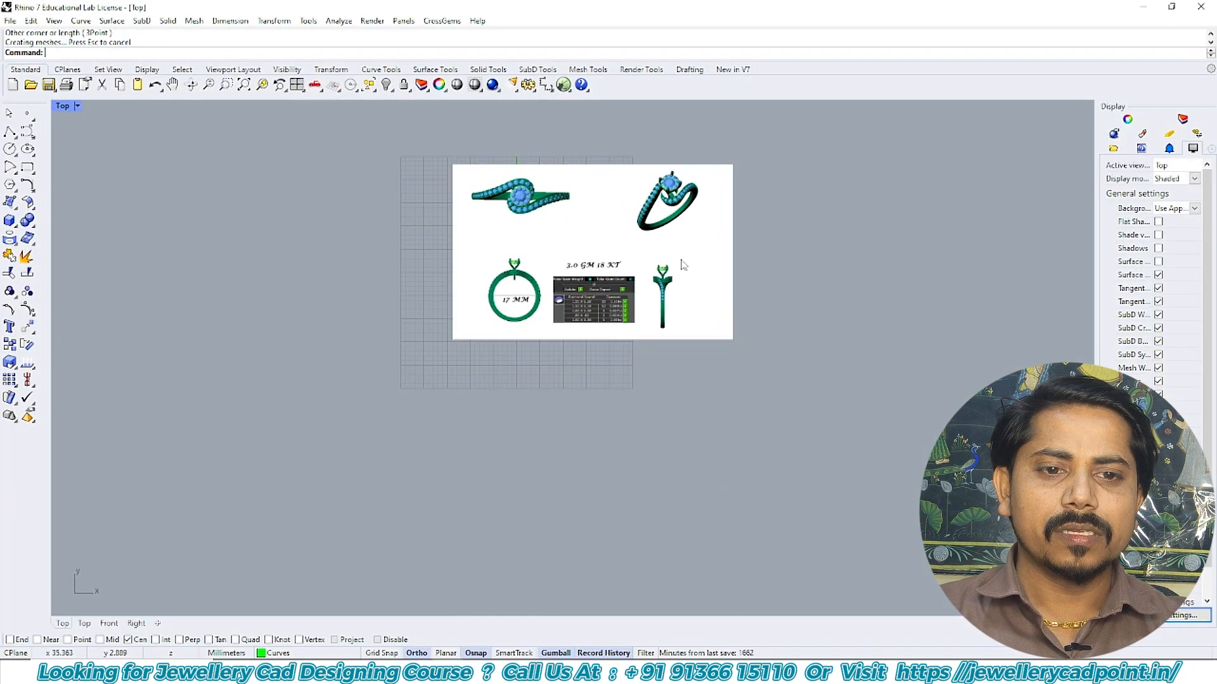
- Draw a 3-point rectangle about 21 by 8 mm around the ring's top view in the reference picture
right_drag(681, 263, 542, 318)
click(26, 169)
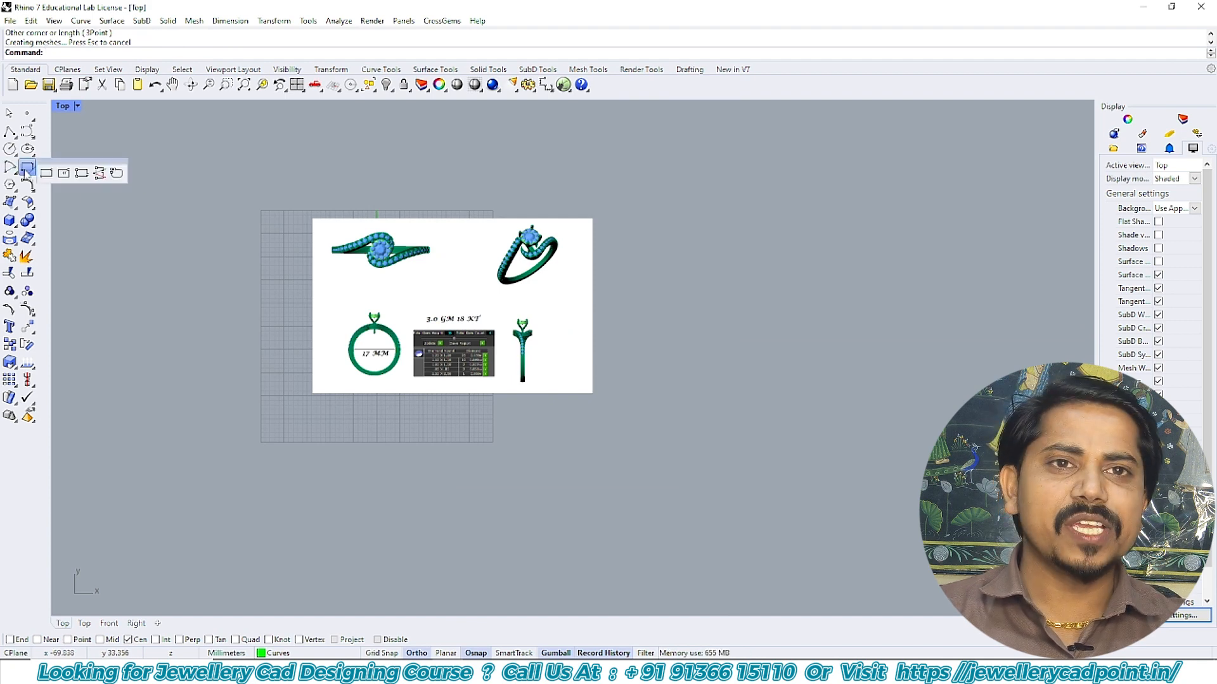
click(81, 174)
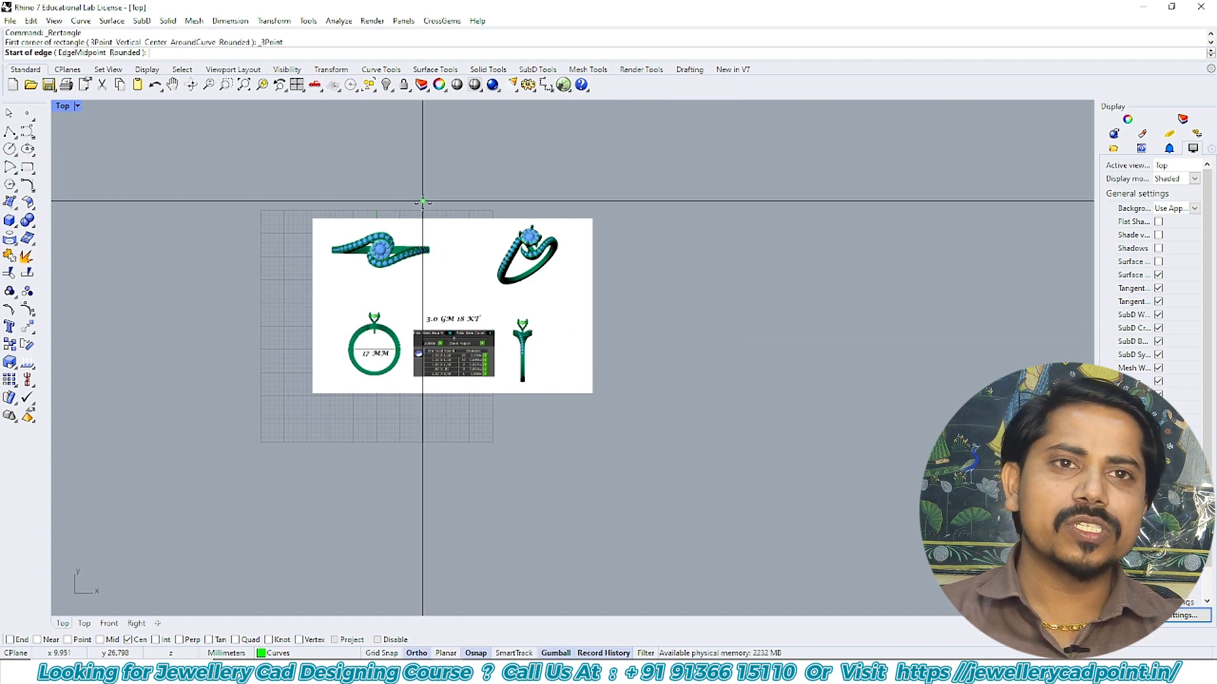
scroll(325, 252, up, 8)
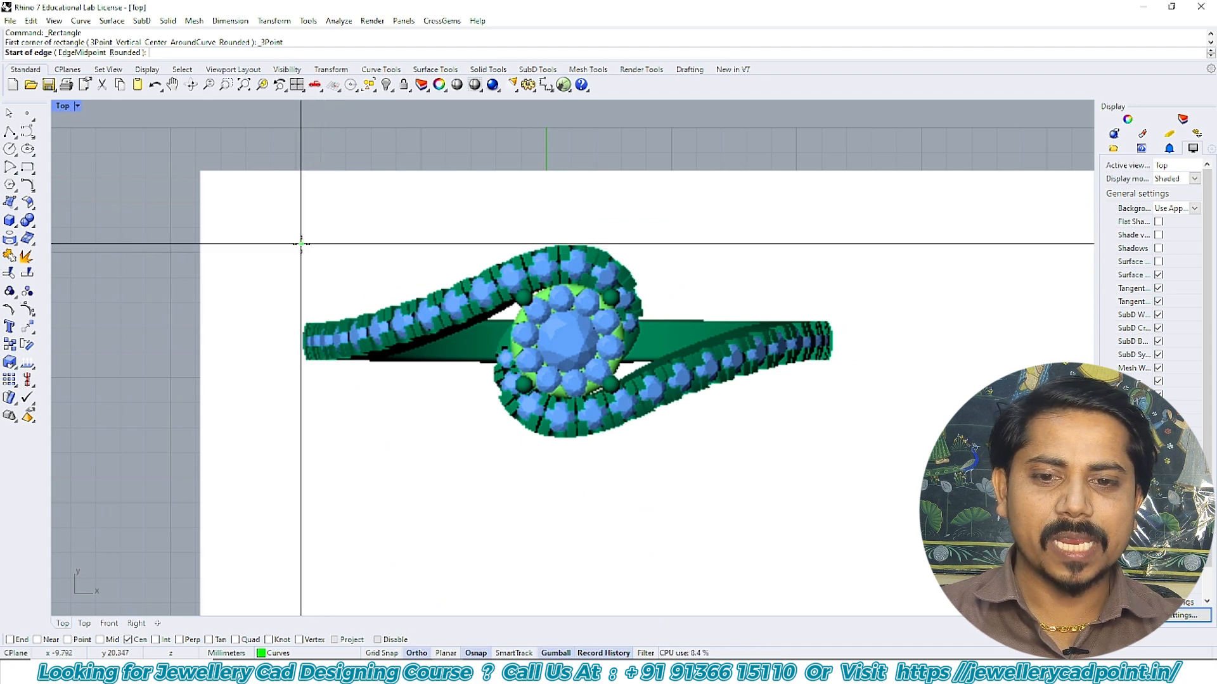
click(303, 244)
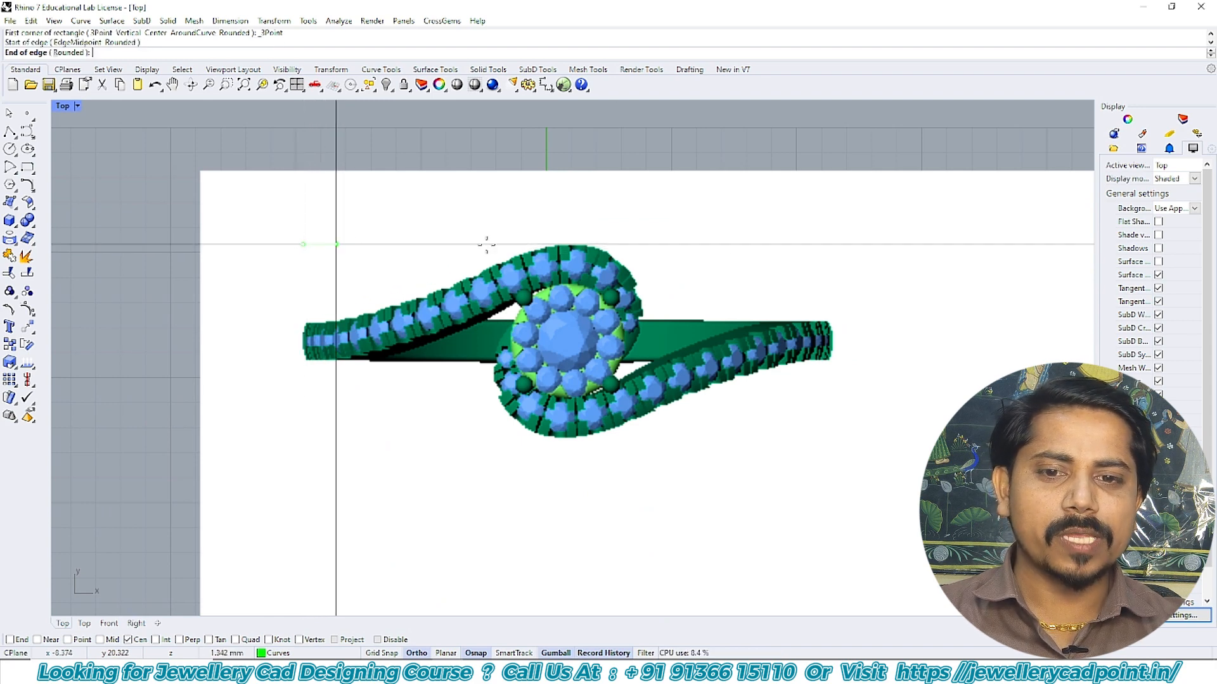
click(833, 247)
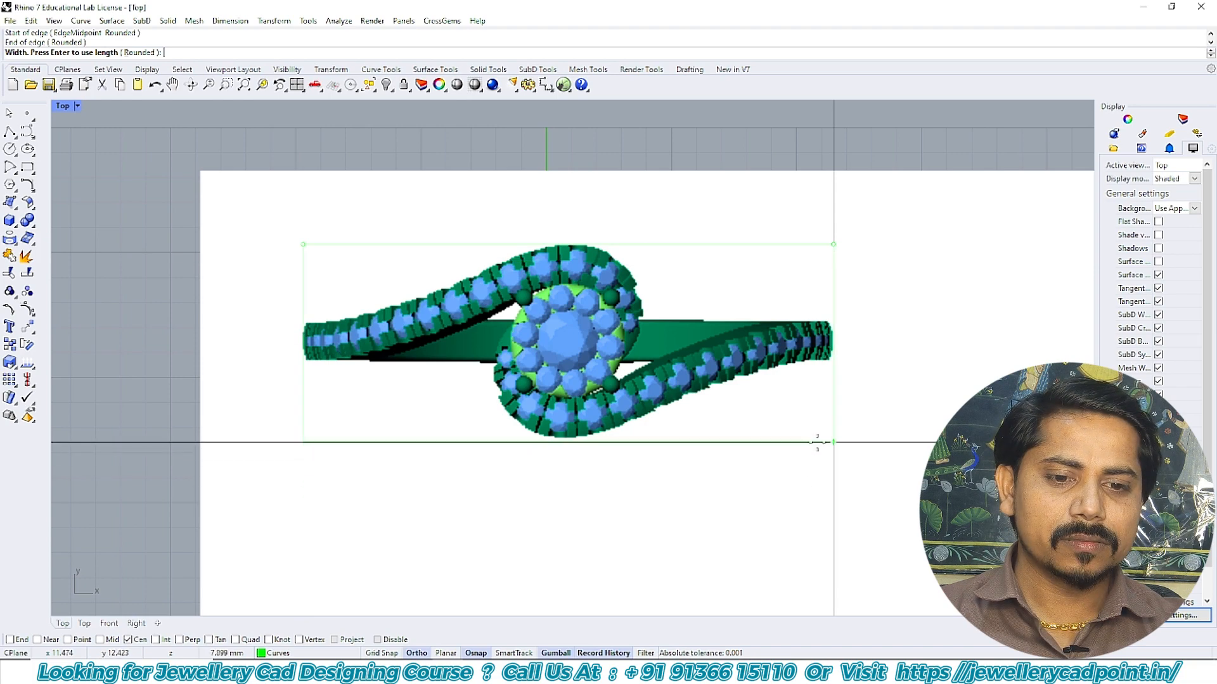
click(815, 437)
- Draw a 3-point rectangle about 11.3 mm wide and 13.7 mm high around the ring's front view with its head
scroll(569, 282, down, 5)
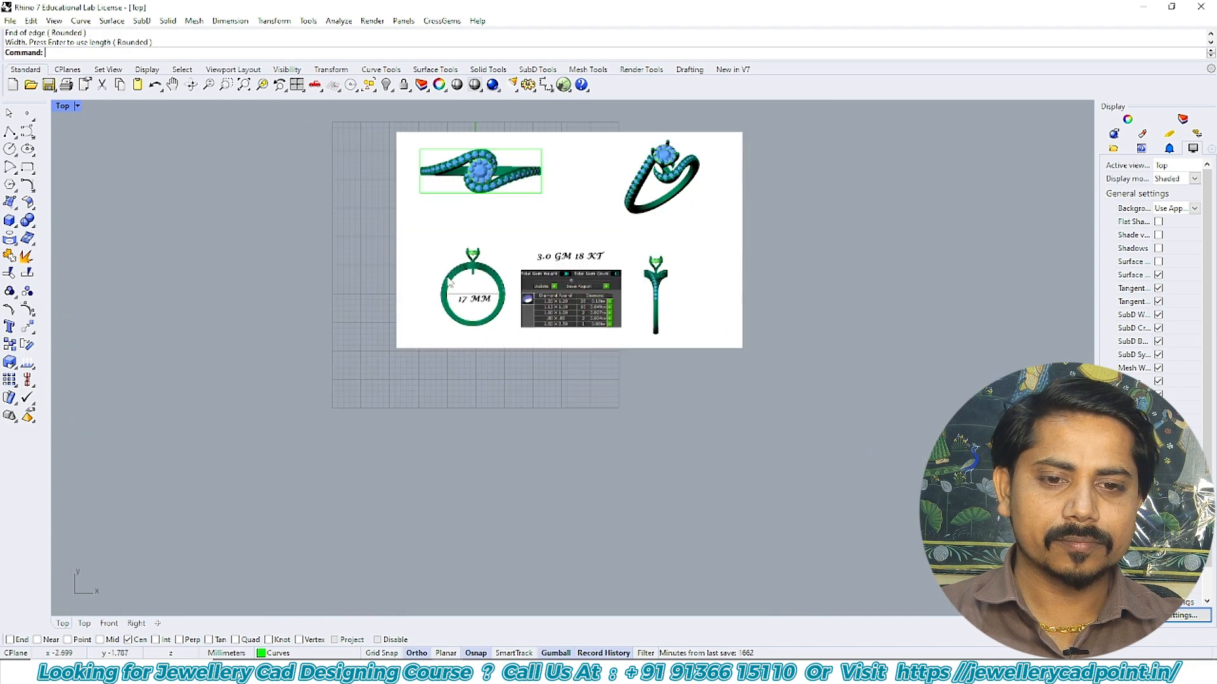
key(Return)
scroll(446, 250, up, 5)
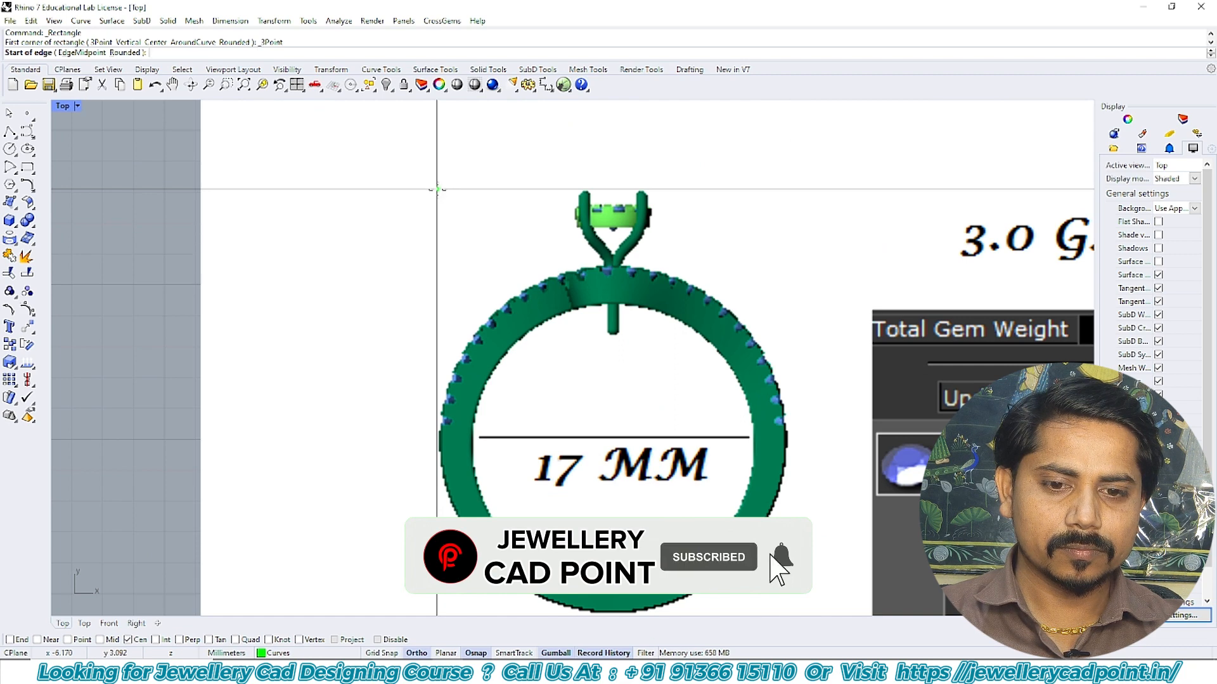
click(438, 189)
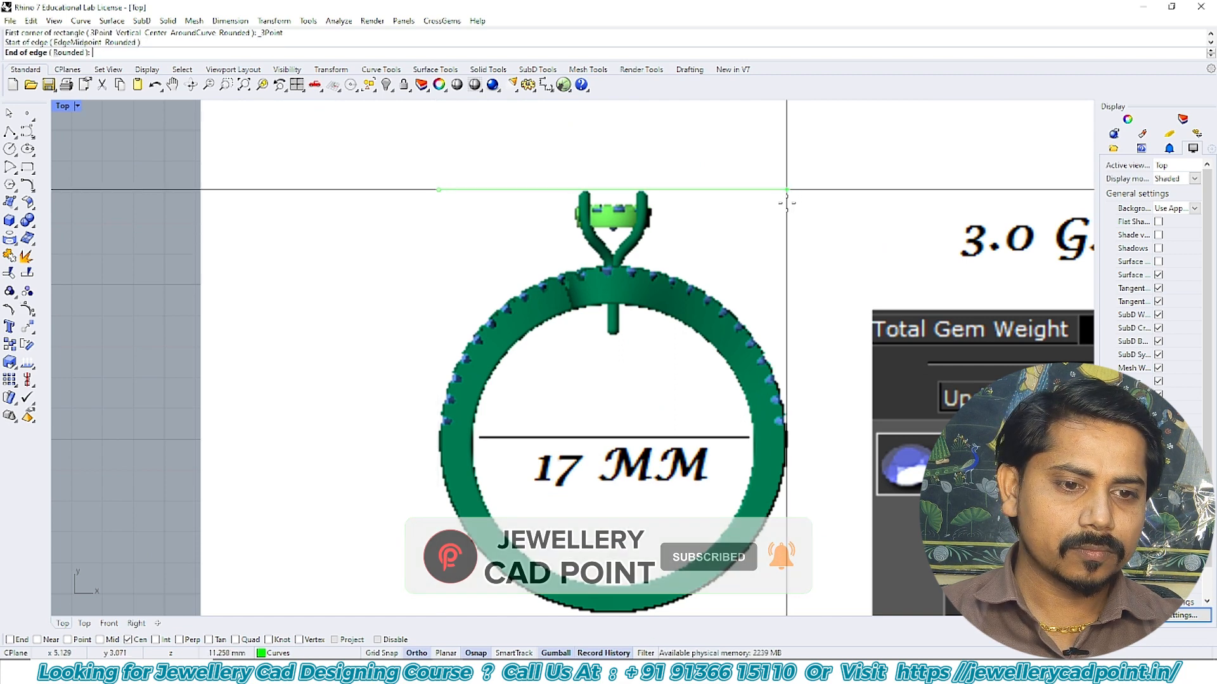
click(786, 201)
right_drag(766, 597, 766, 427)
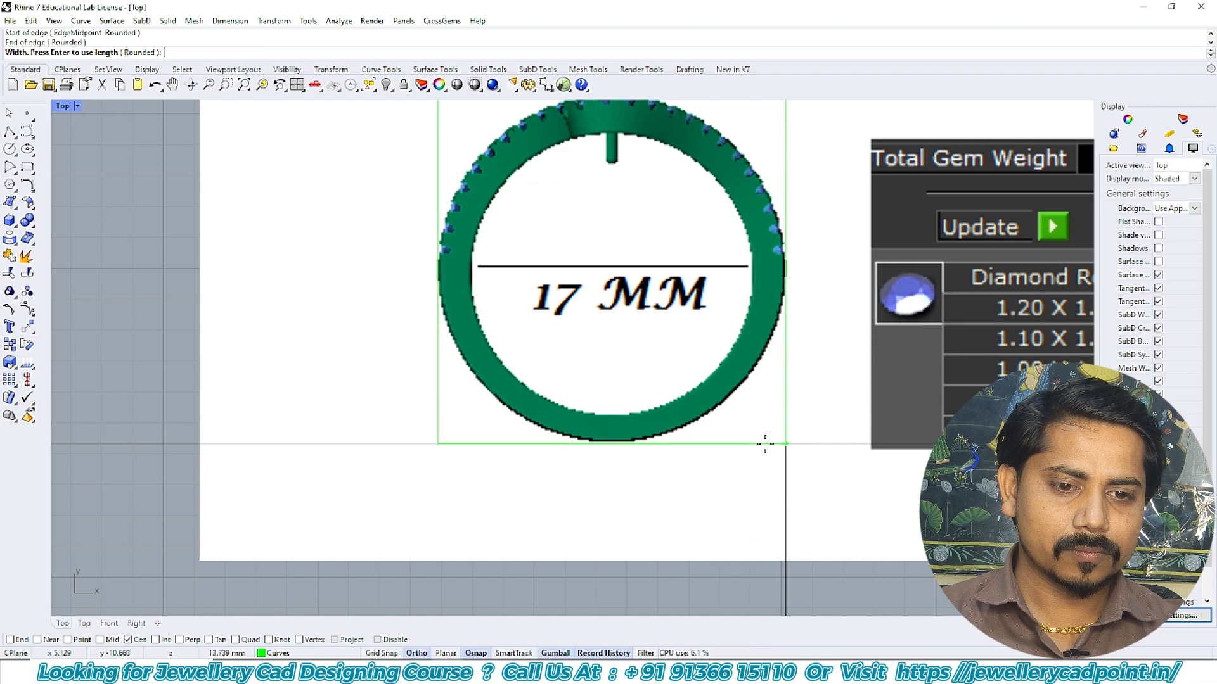
click(764, 442)
- Draw a 3-point rectangle about 4 mm wide around the ring's side view, enclosing the head and the full shank
scroll(619, 336, down, 10)
right_drag(911, 238, 483, 250)
right_click(580, 320)
scroll(524, 324, up, 10)
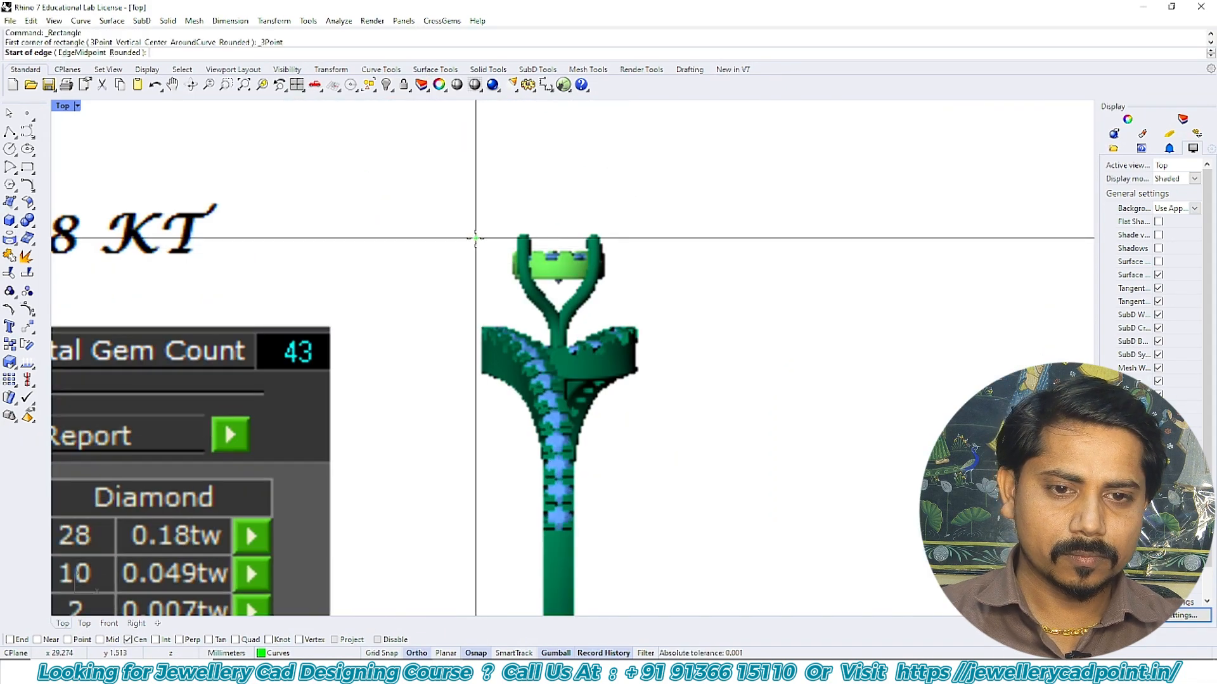
click(479, 234)
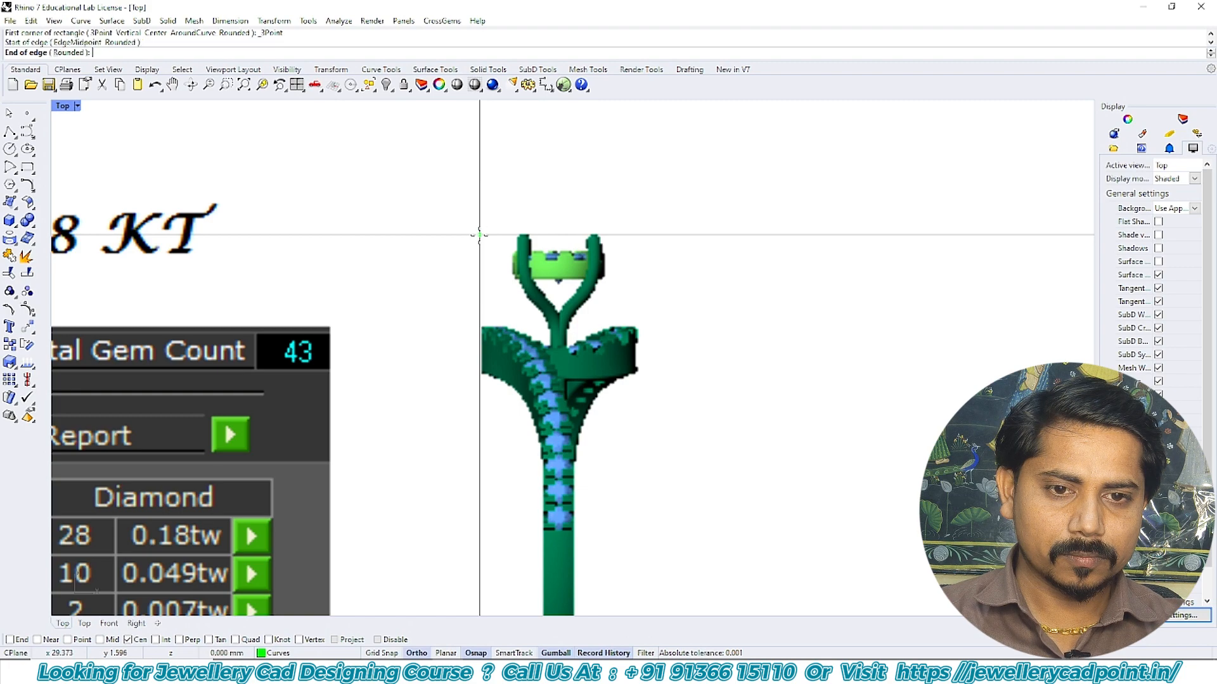
click(640, 235)
scroll(649, 373, down, 2)
scroll(648, 374, down, 4)
right_drag(649, 373, 644, 273)
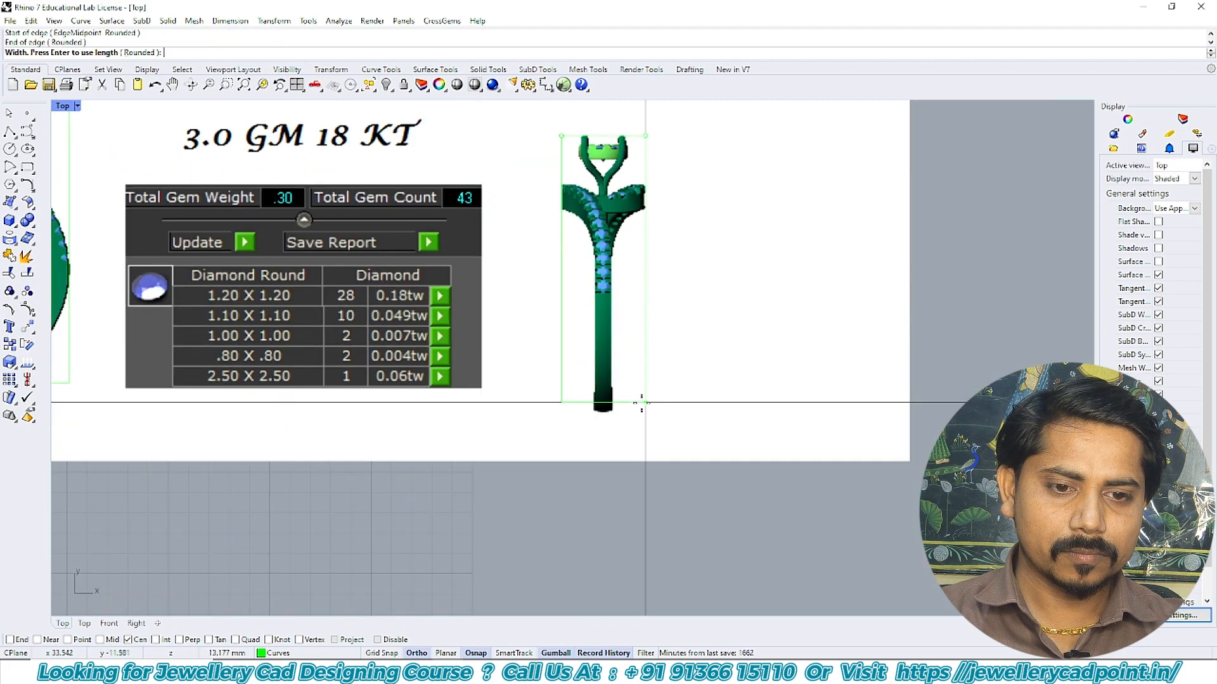
click(644, 412)
- Trim away the reference picture outside the three rectangles, leaving only the top, front and side views
scroll(626, 330, down, 2)
scroll(623, 326, down, 8)
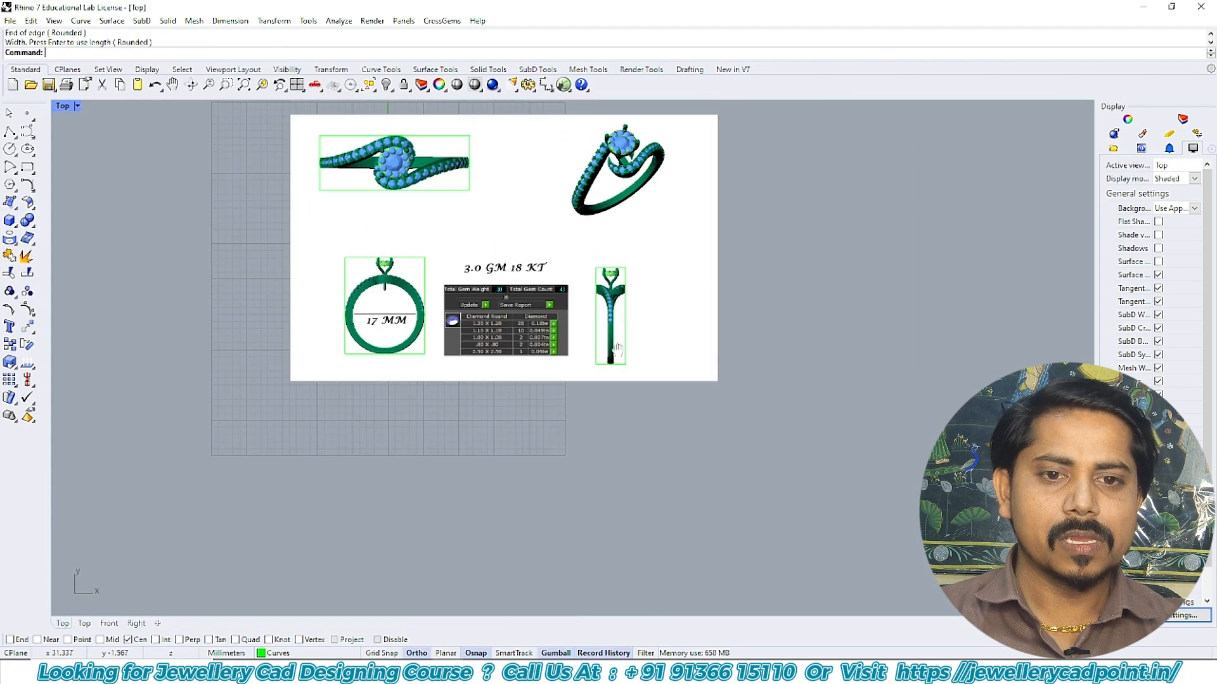
right_drag(616, 346, 622, 407)
drag(811, 201, 316, 420)
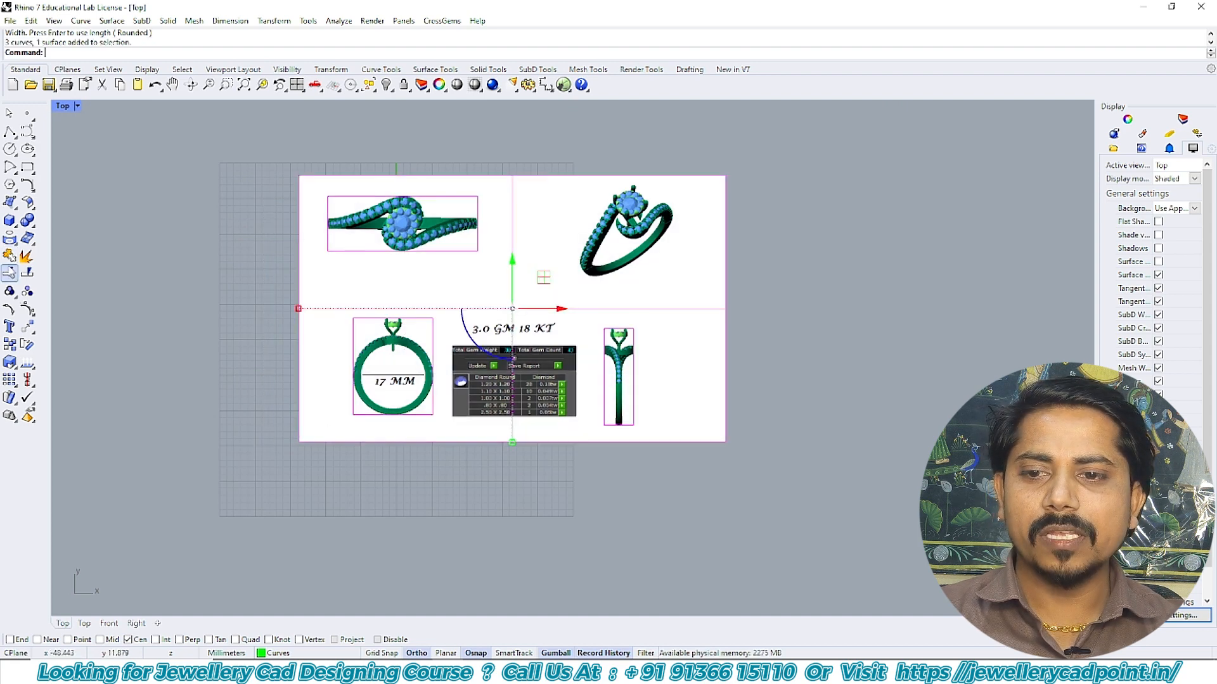
click(9, 272)
click(621, 247)
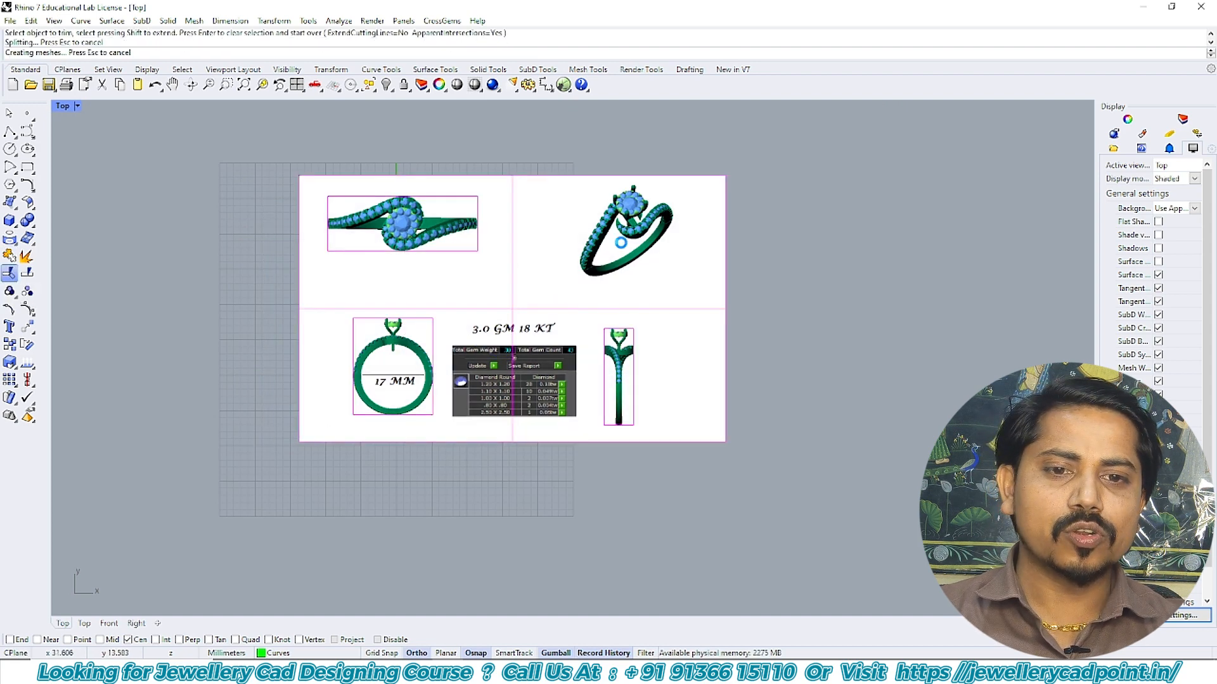
right_click(622, 248)
- Group each of the three cropped pictures with its own rectangle: top view, front view and side view
right_drag(569, 285, 594, 314)
drag(539, 304, 431, 263)
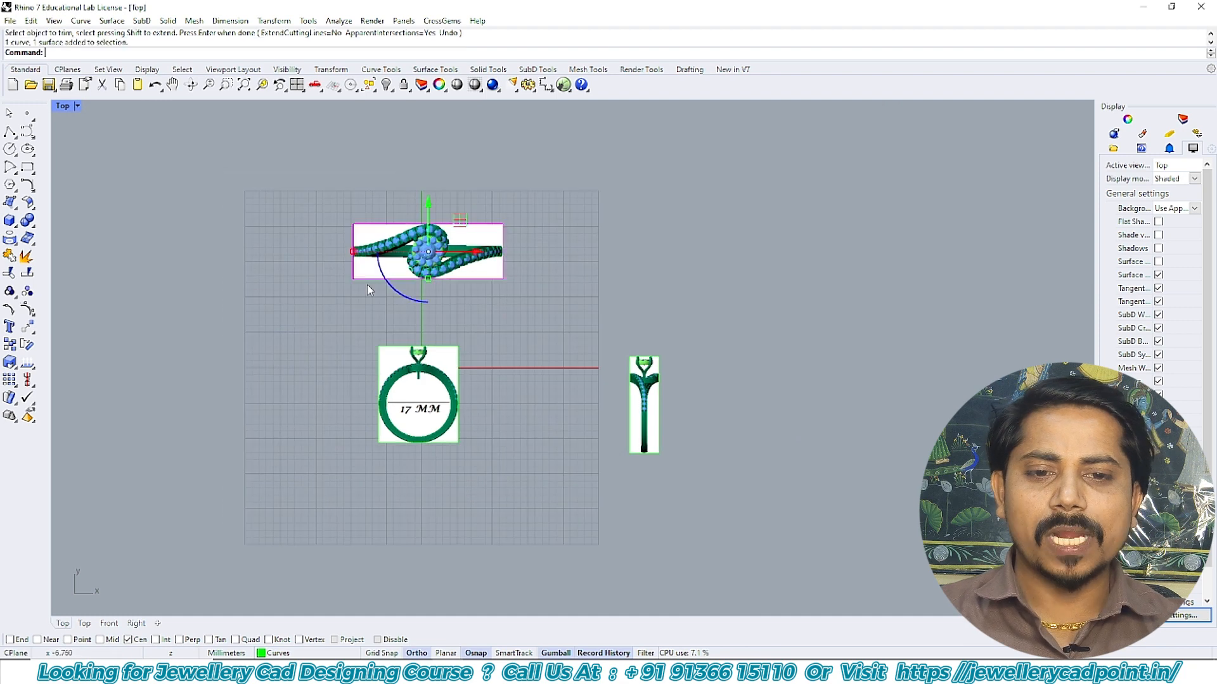
click(9, 291)
drag(536, 362, 283, 445)
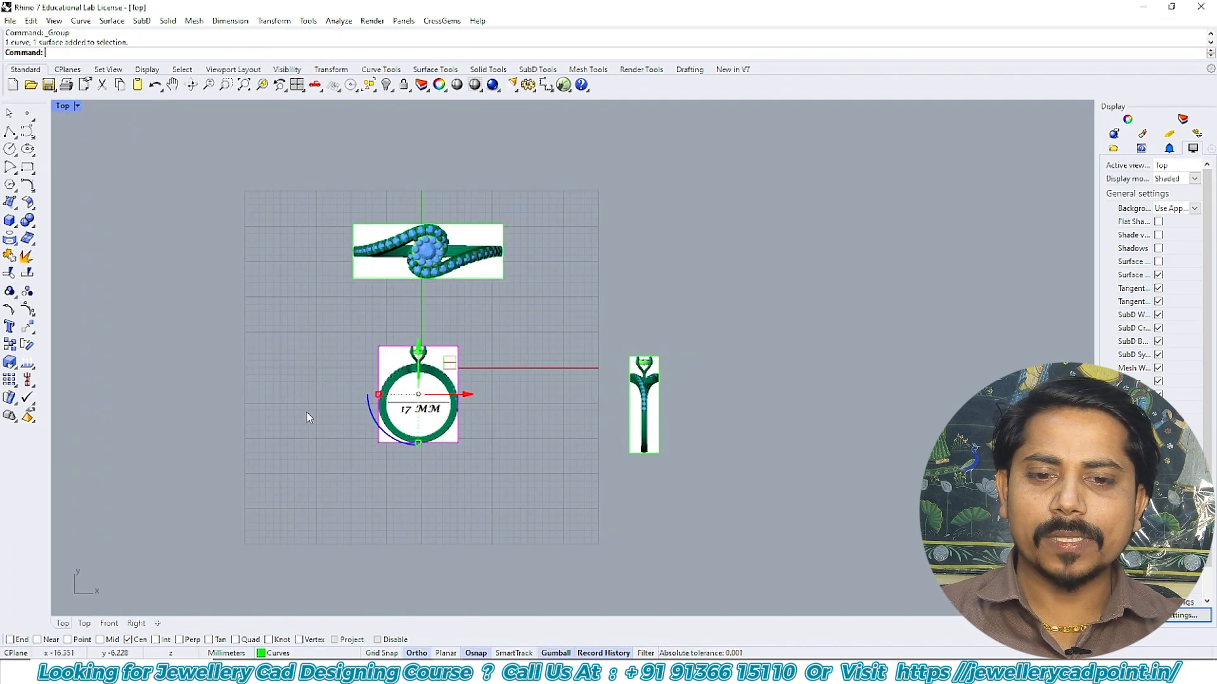
right_click(307, 414)
drag(756, 377, 570, 472)
right_click(486, 485)
click(486, 484)
- Draw a 3-point circle along the inner edge of the ring in the front view picture
scroll(392, 389, up, 6)
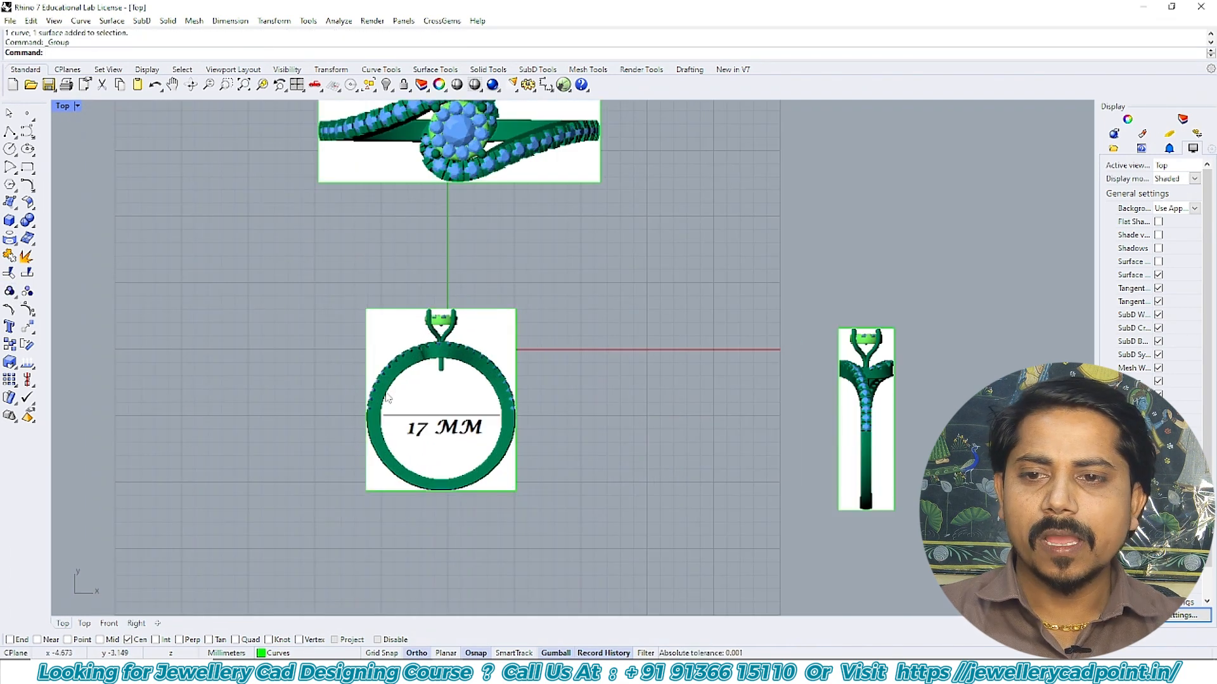
click(10, 148)
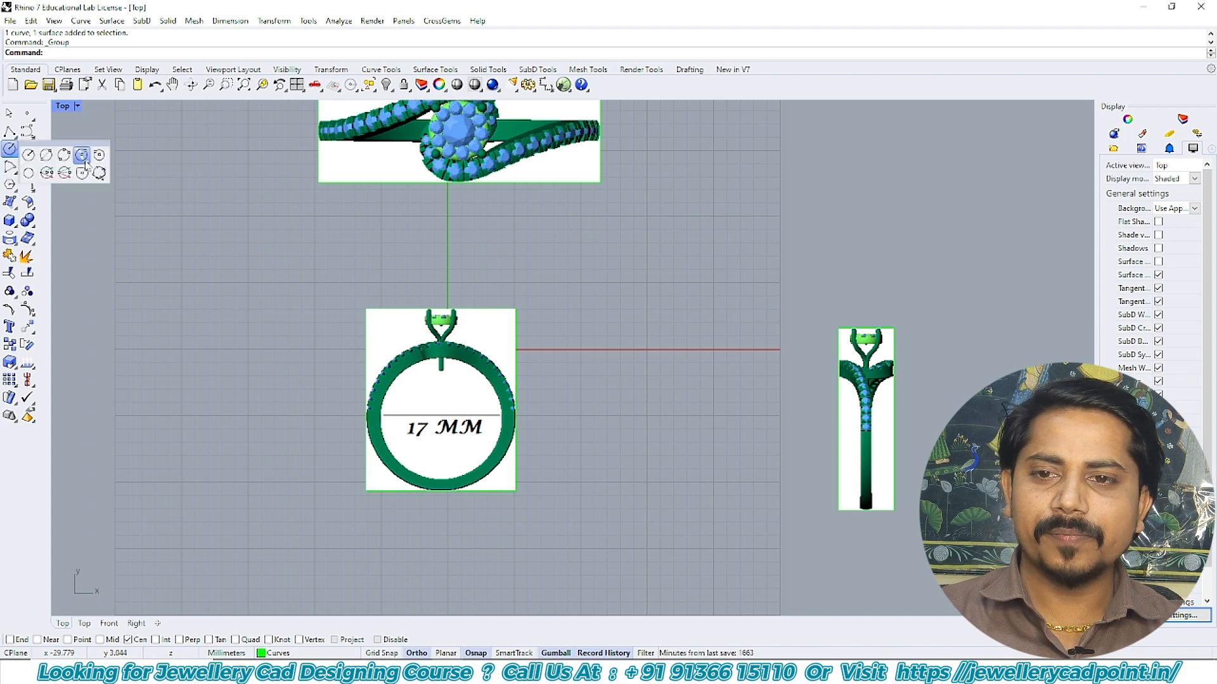
click(63, 154)
scroll(373, 420, up, 8)
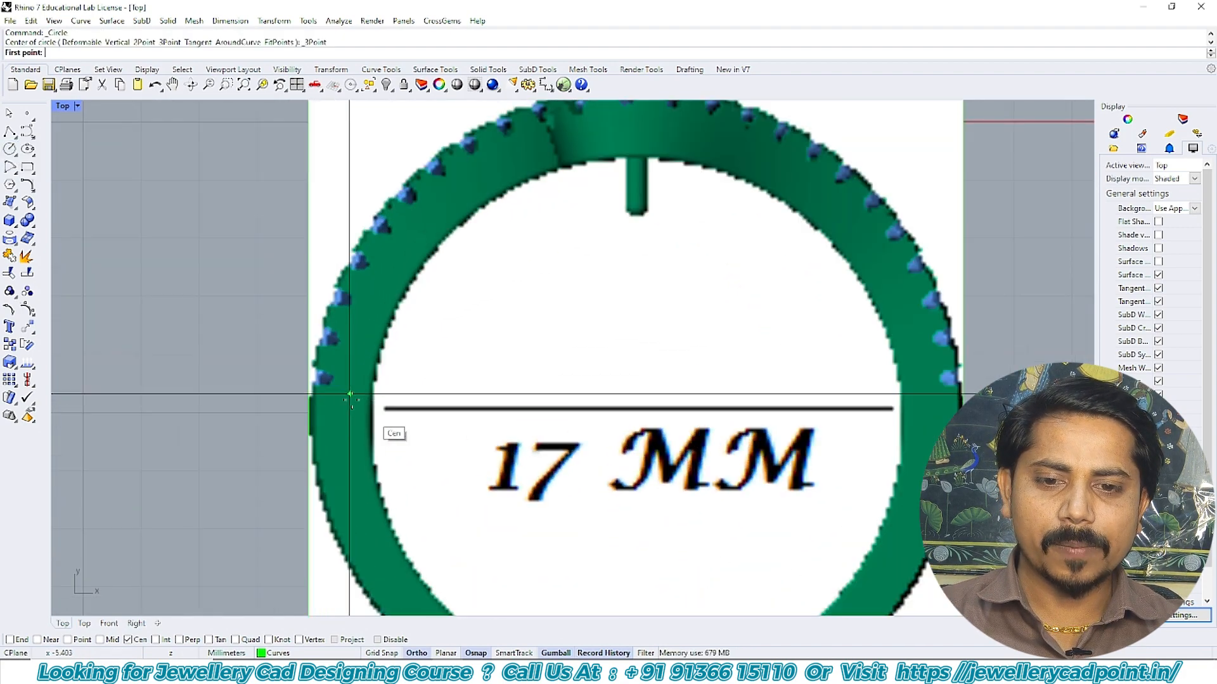
click(373, 420)
scroll(374, 420, down, 6)
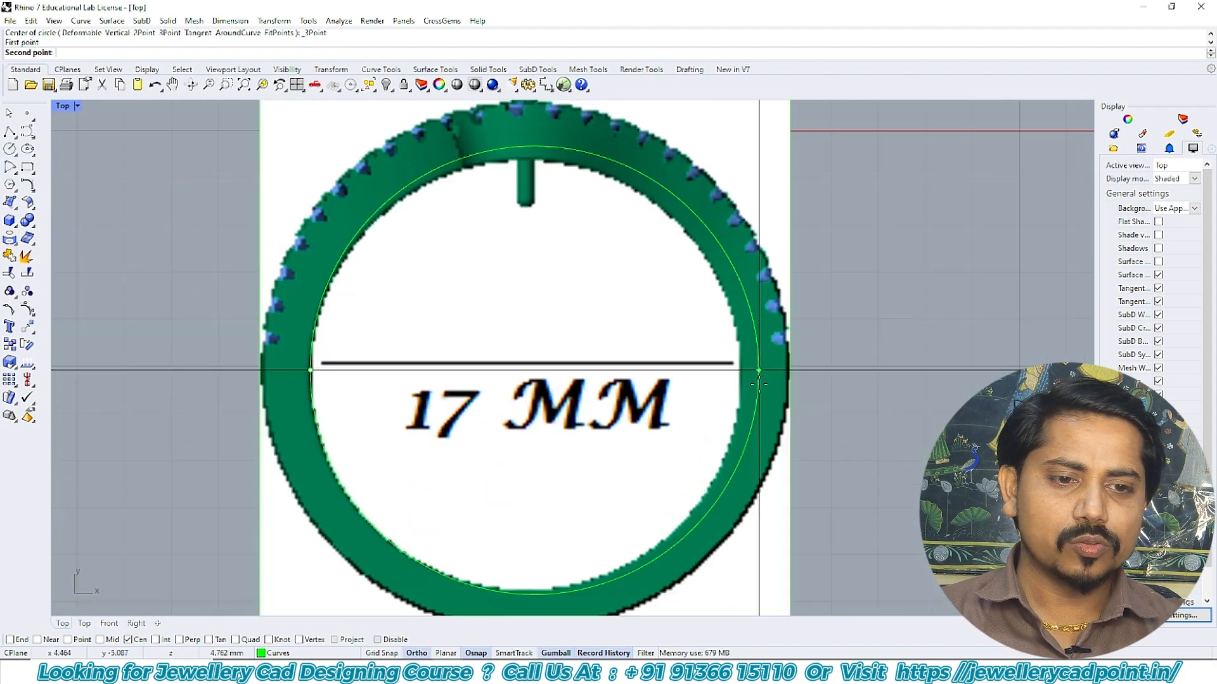
scroll(737, 363, up, 2)
click(737, 363)
scroll(551, 239, down, 4)
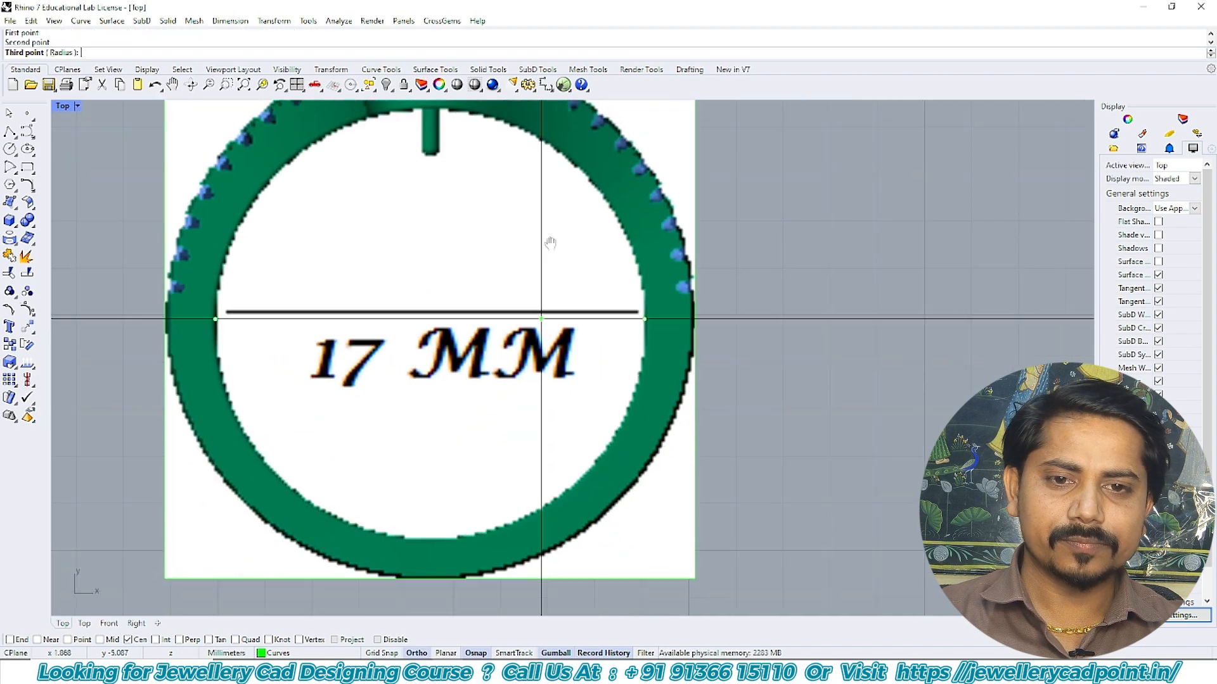
scroll(517, 257, up, 5)
click(516, 257)
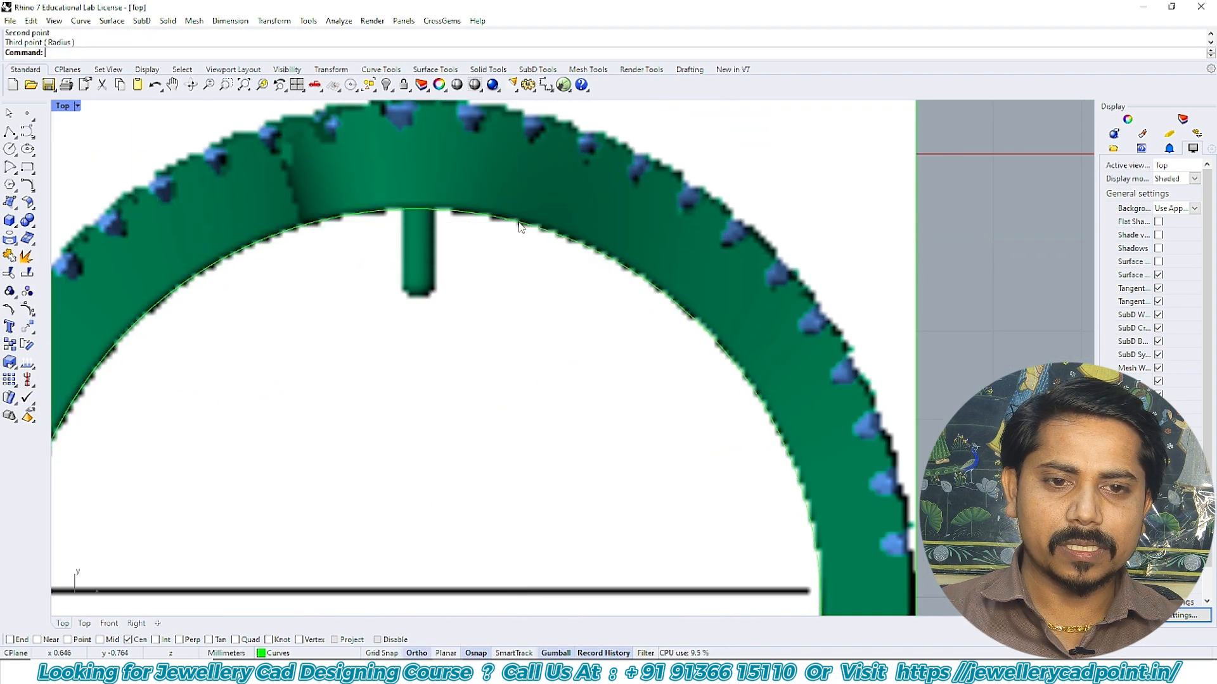
- Check how closely the circle follows the ring's inner edge in the front view
scroll(516, 258, down, 5)
scroll(552, 368, up, 3)
scroll(557, 375, down, 3)
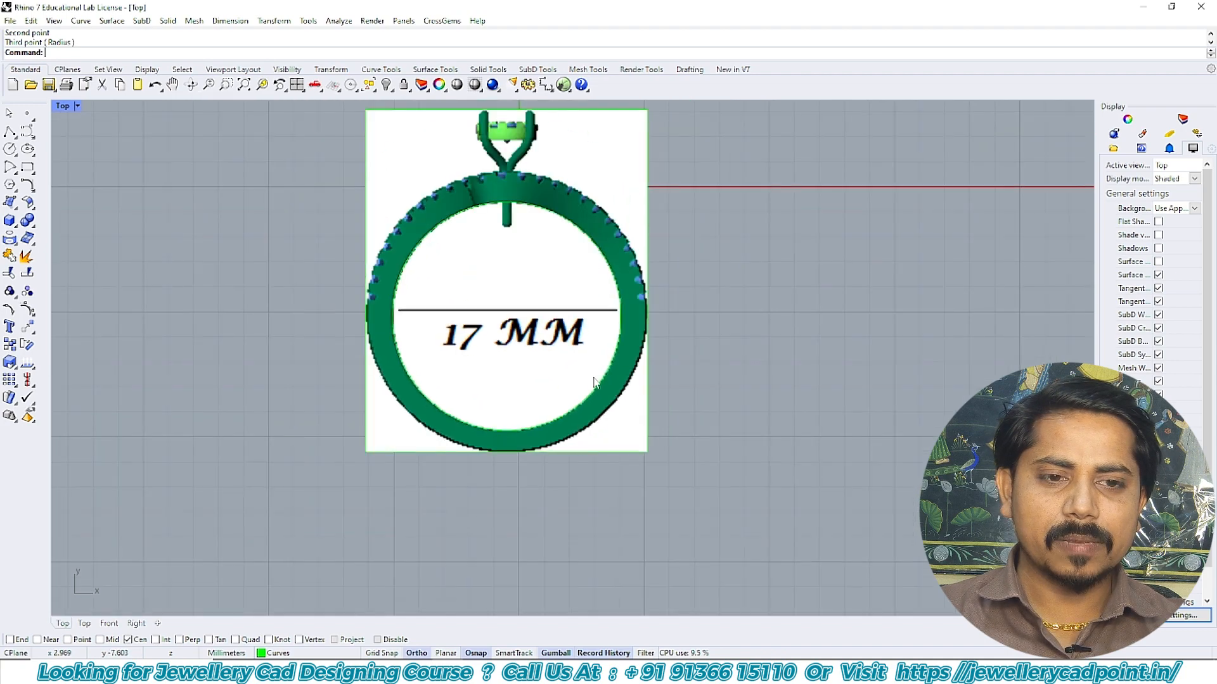
scroll(563, 355, up, 3)
click(604, 403)
click(633, 420)
scroll(575, 327, down, 2)
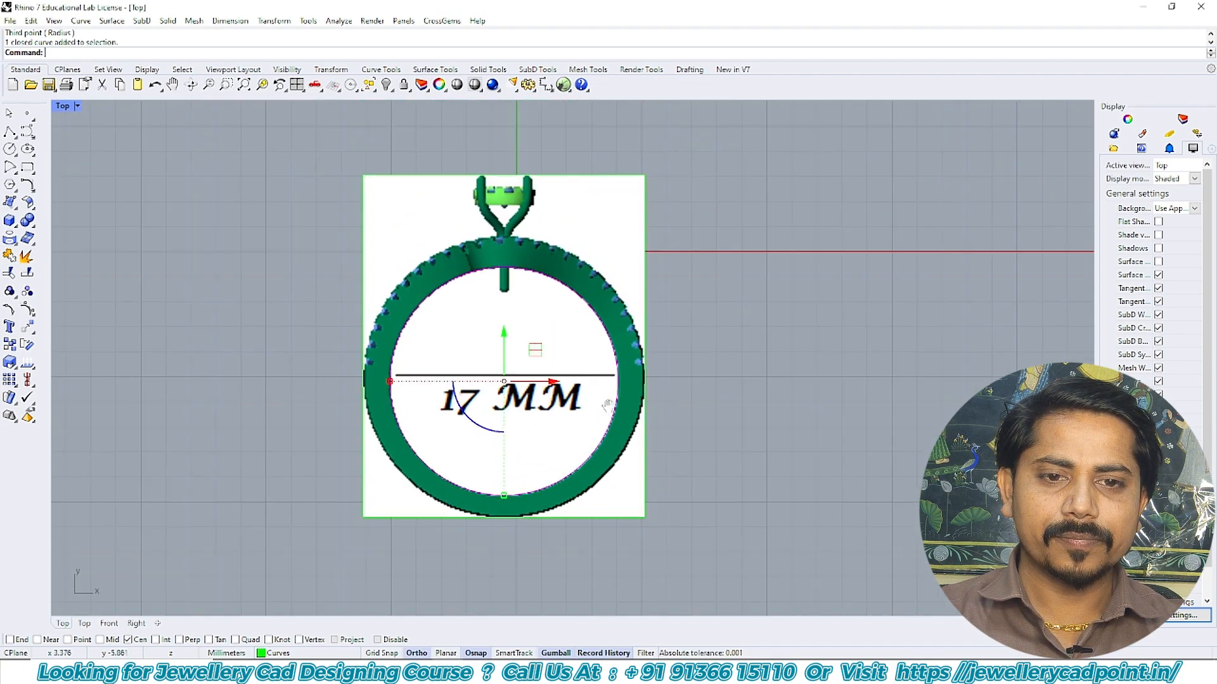
right_drag(573, 322, 571, 352)
right_drag(697, 404, 691, 333)
key(Escape)
scroll(609, 374, up, 2)
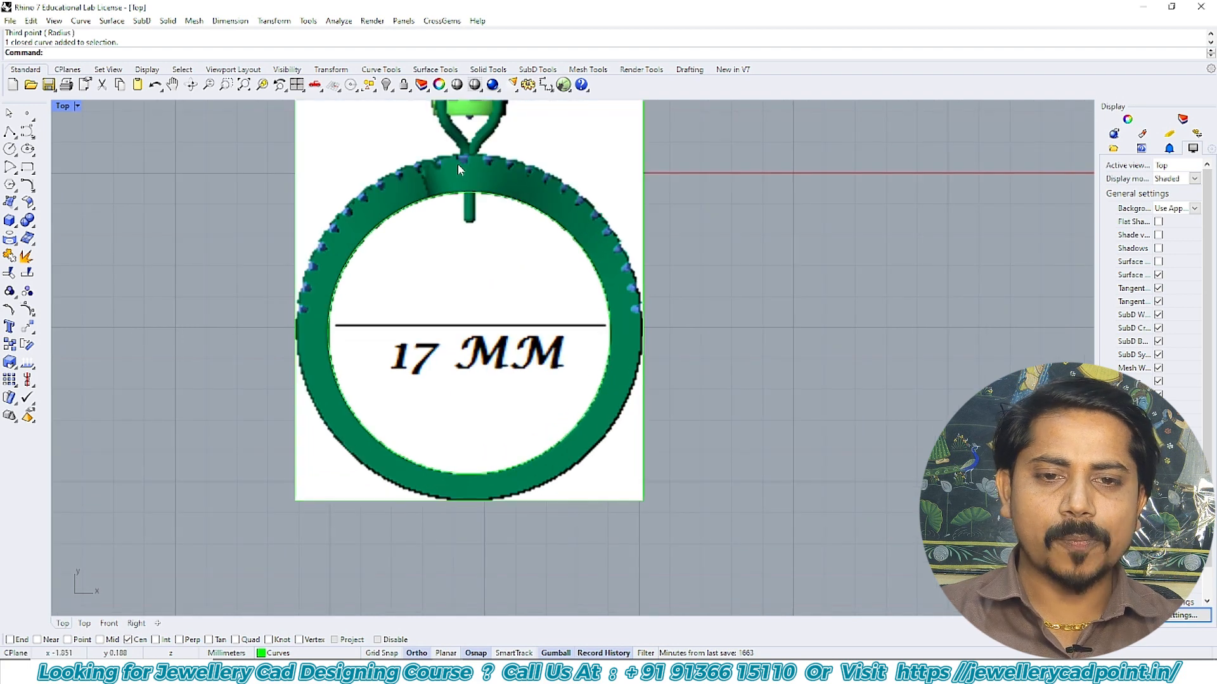
- Group the inner circle with the front view picture and its rectangle
click(624, 308)
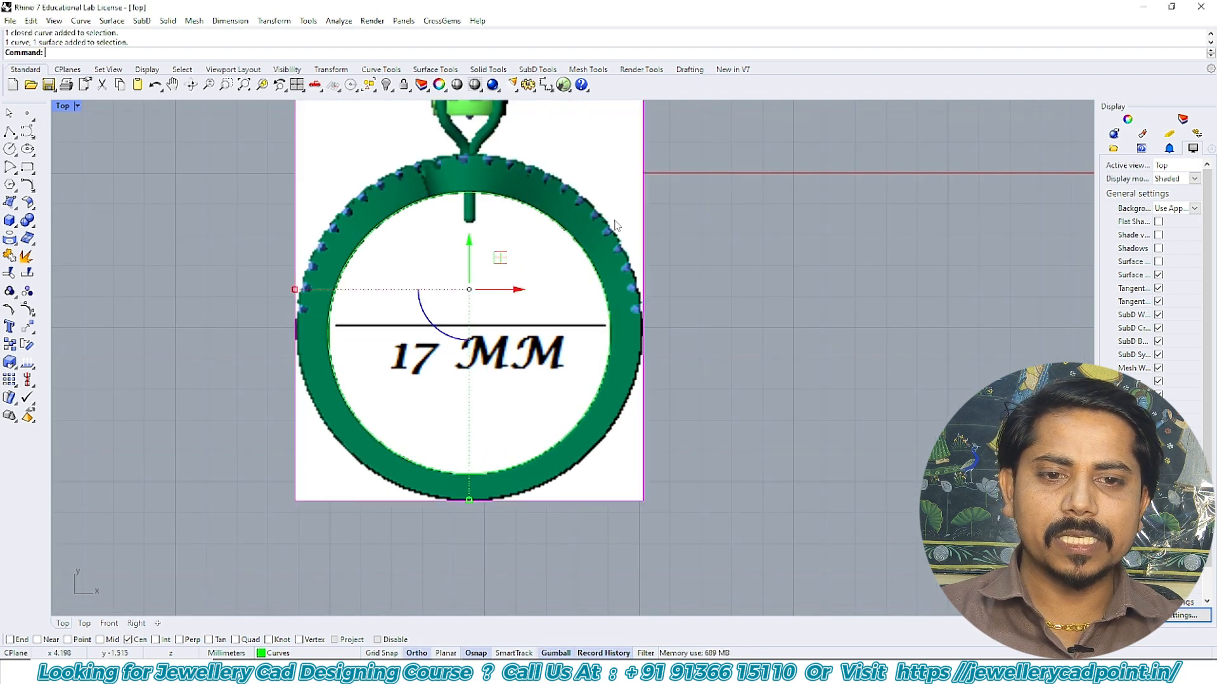
scroll(600, 289, down, 2)
right_drag(664, 188, 628, 241)
key(Escape)
drag(627, 241, 401, 423)
scroll(400, 425, down, 6)
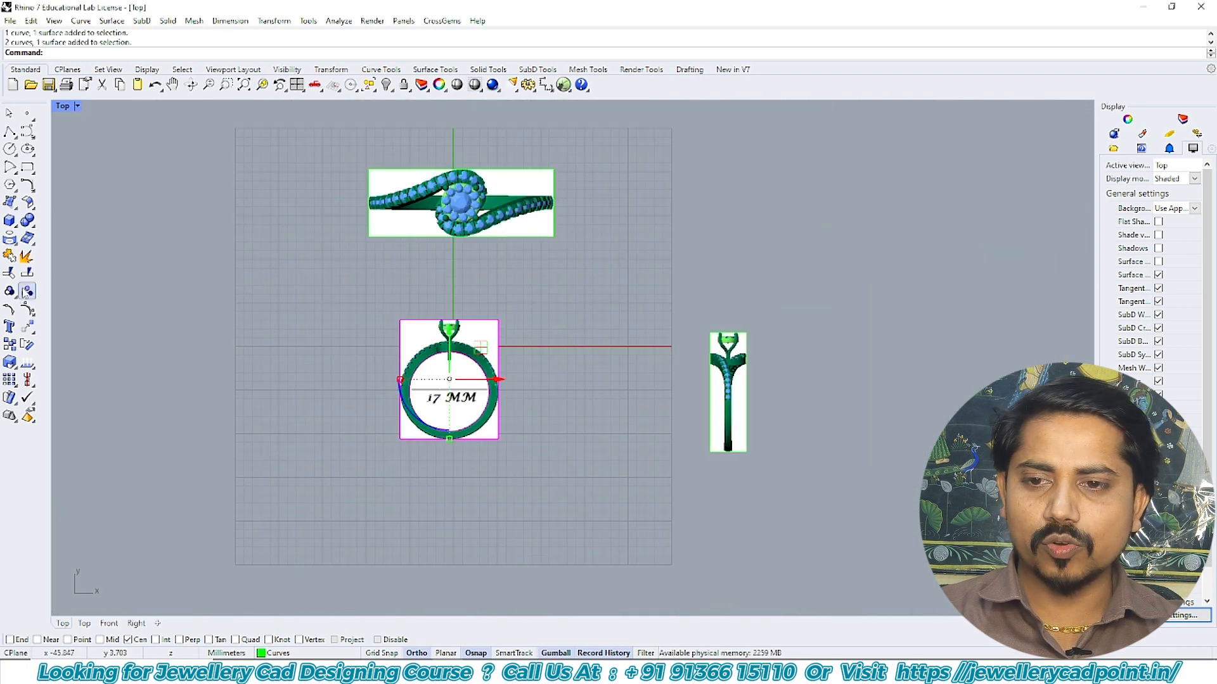
click(9, 292)
click(676, 379)
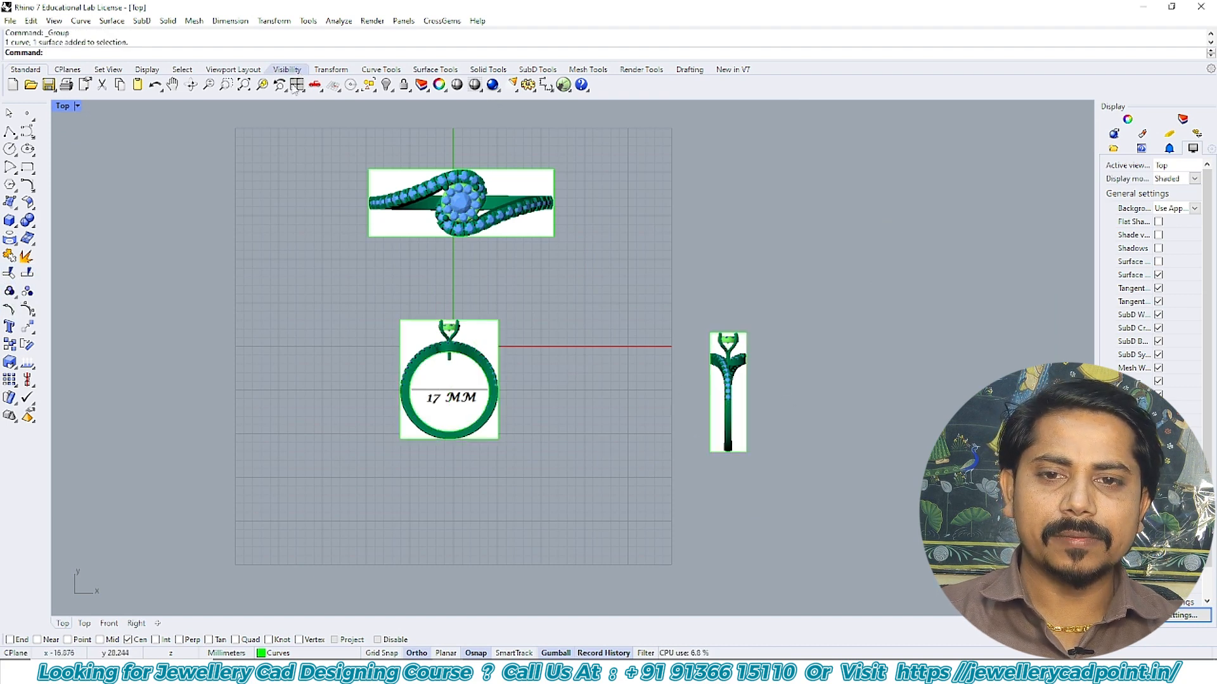
- Show the hidden objects and undo that change
click(286, 70)
click(31, 84)
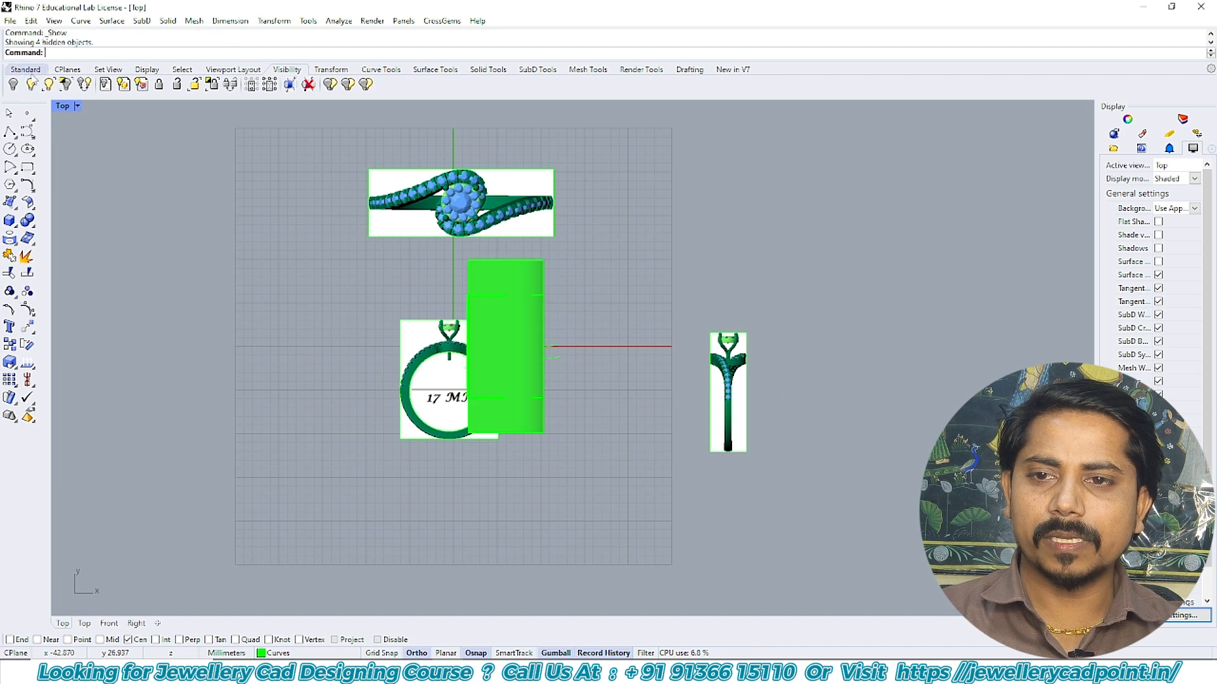
click(26, 70)
key(ctrl+z)
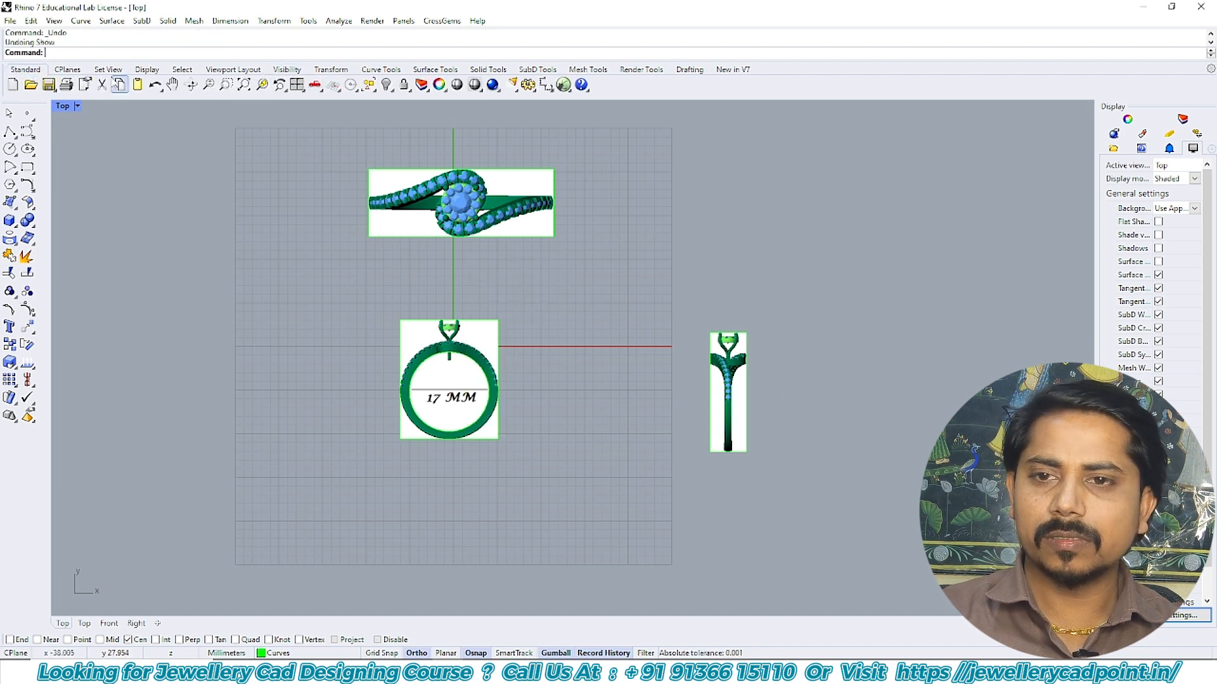
- Show all four viewports and remap the grouped front view picture to the Front construction plane
click(296, 84)
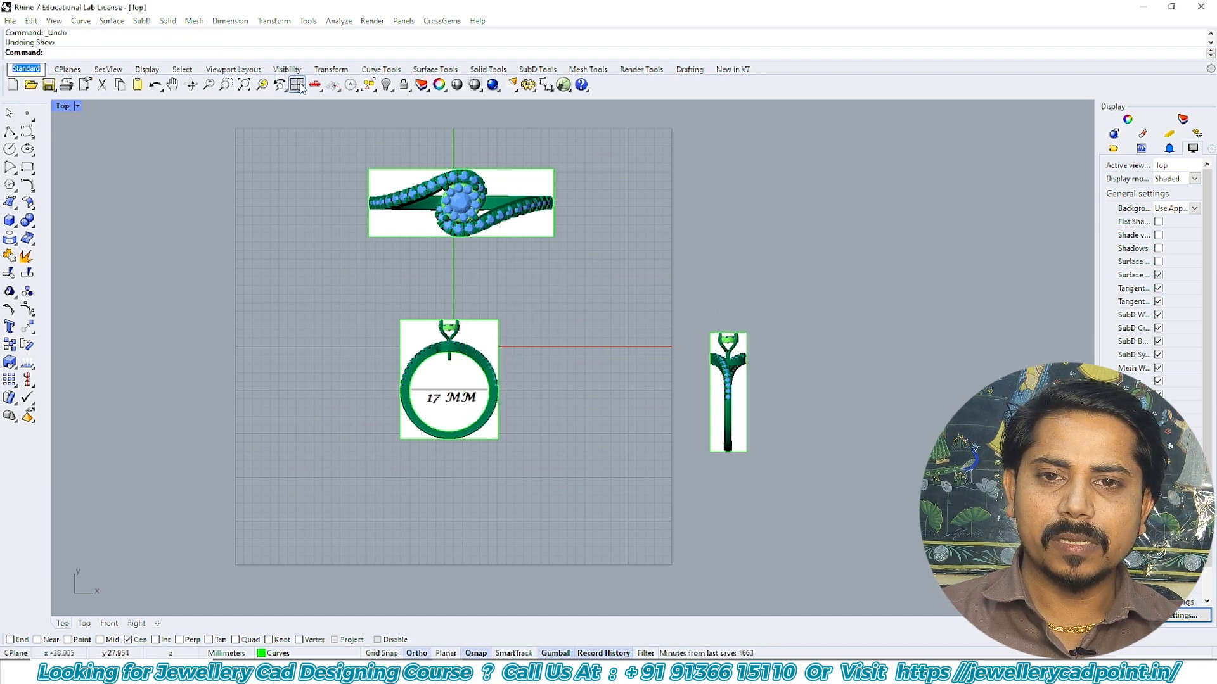
click(296, 85)
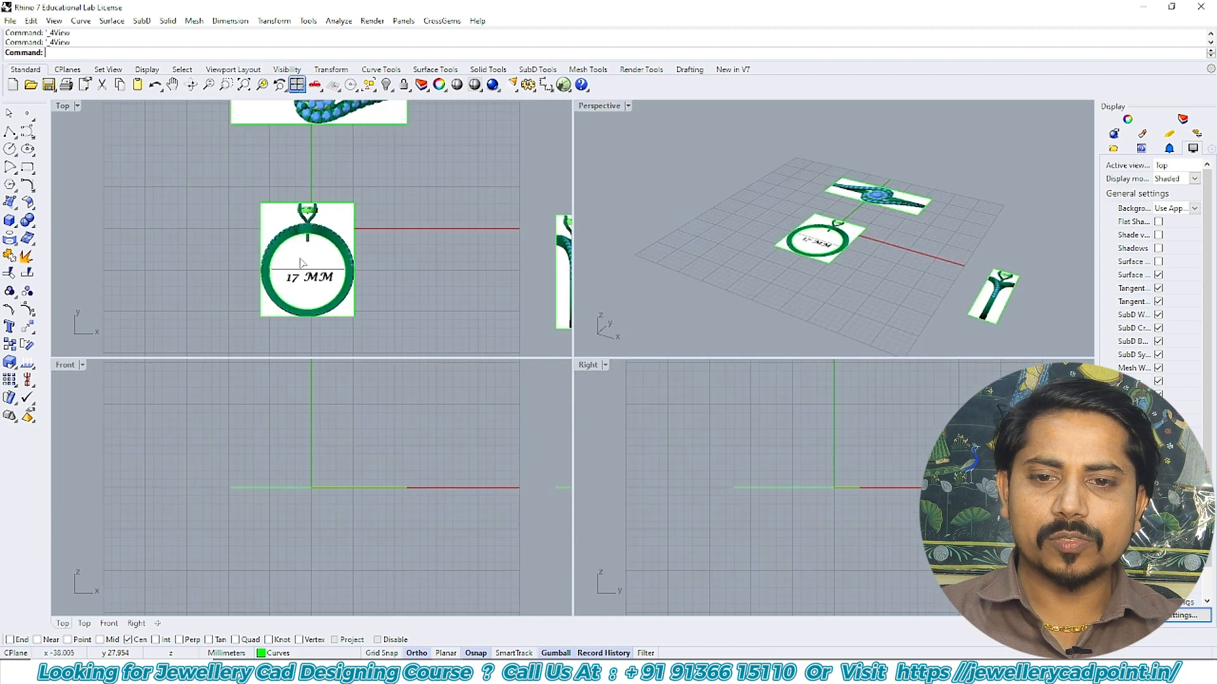
click(303, 258)
scroll(306, 259, down, 2)
right_drag(308, 257, 304, 223)
click(32, 330)
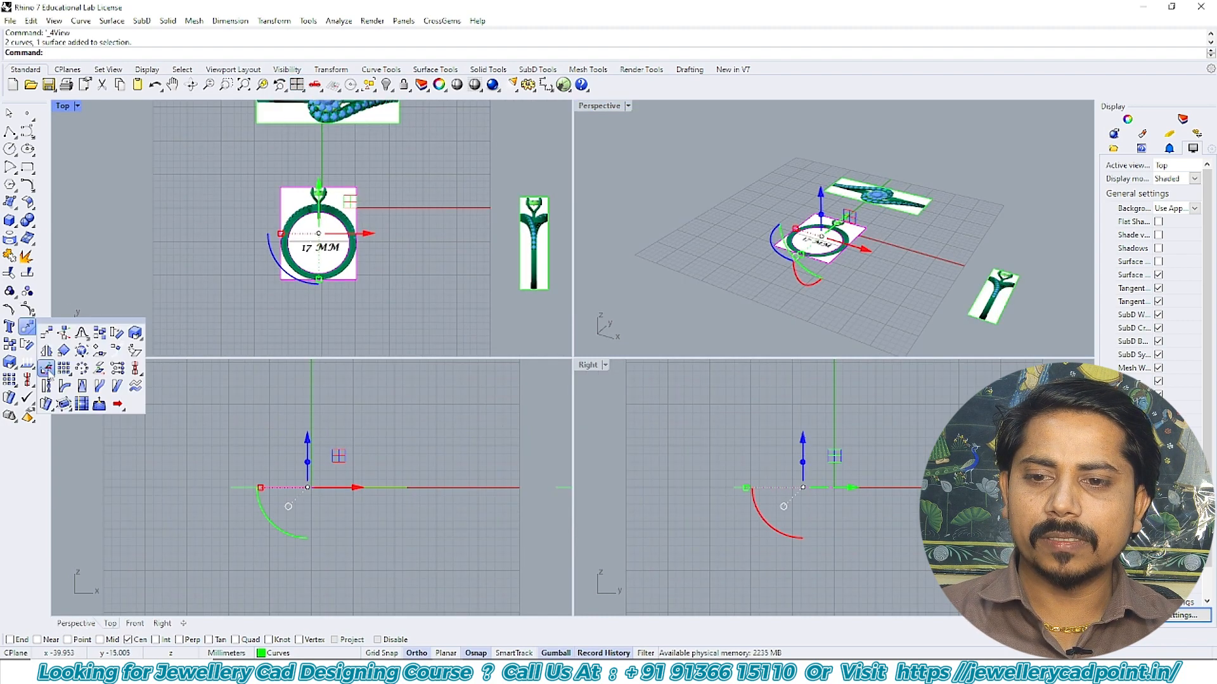
click(46, 369)
click(206, 474)
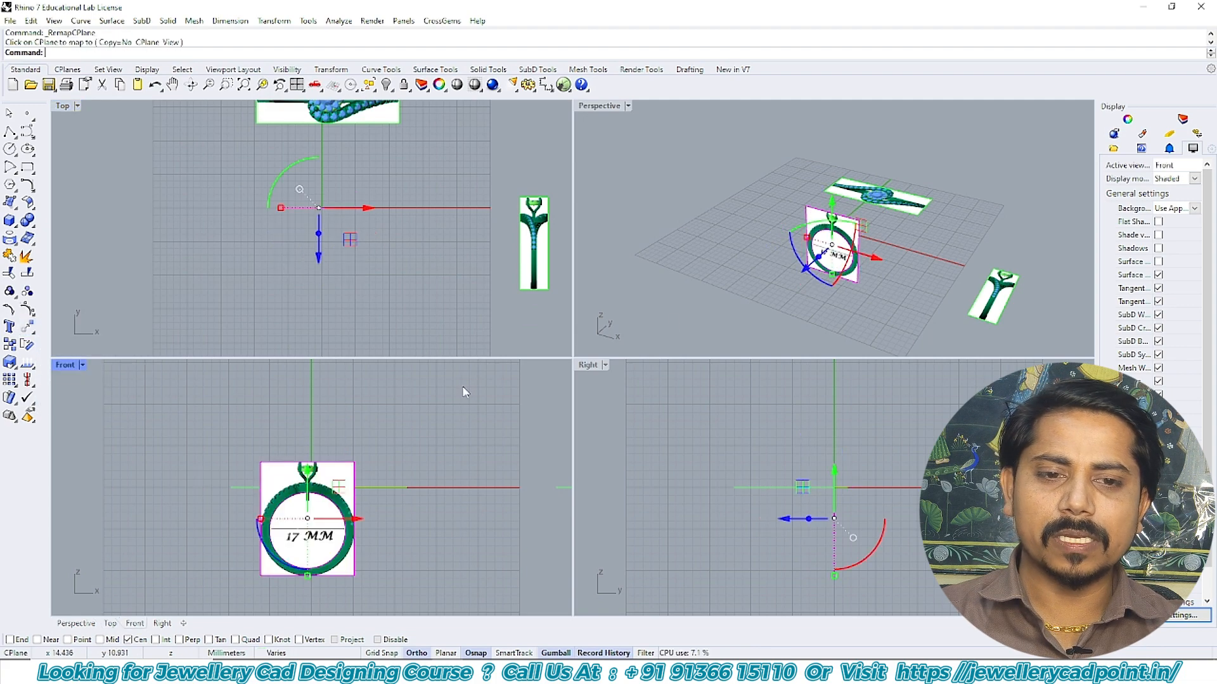
- Remap the side view picture to the Right construction plane
click(532, 260)
right_click(533, 259)
click(659, 418)
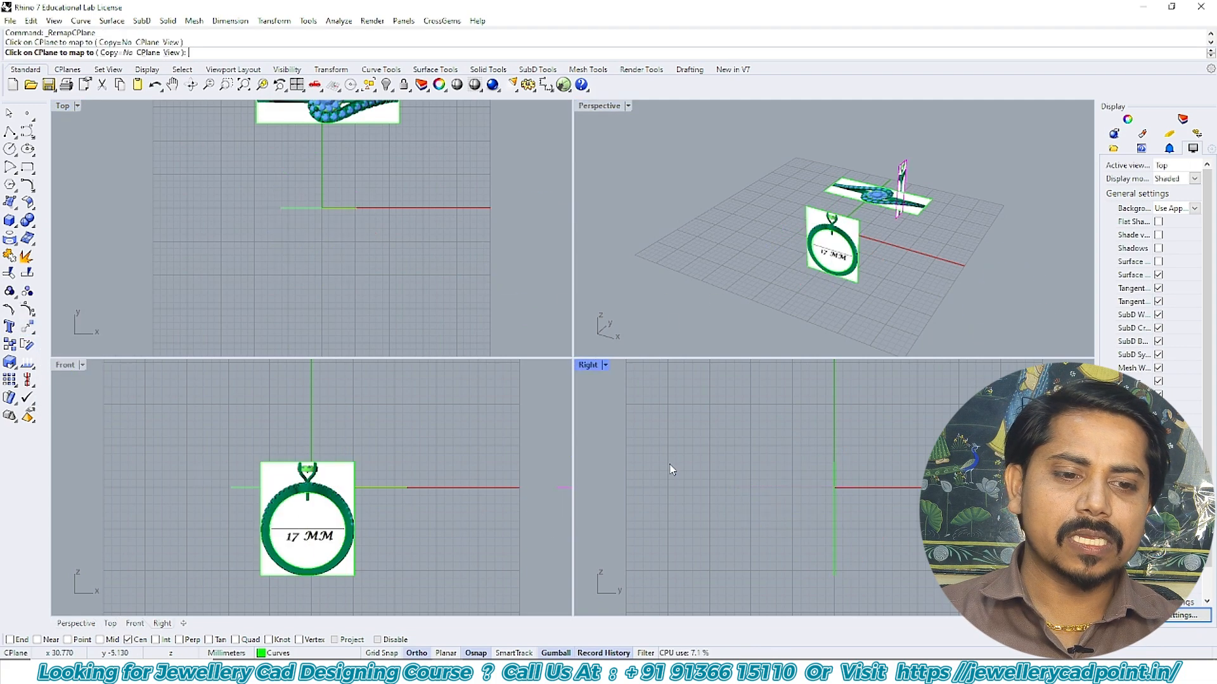
click(673, 465)
- Move the top view picture from its centre to the origin at 0
scroll(705, 431, down, 6)
right_drag(353, 139, 361, 201)
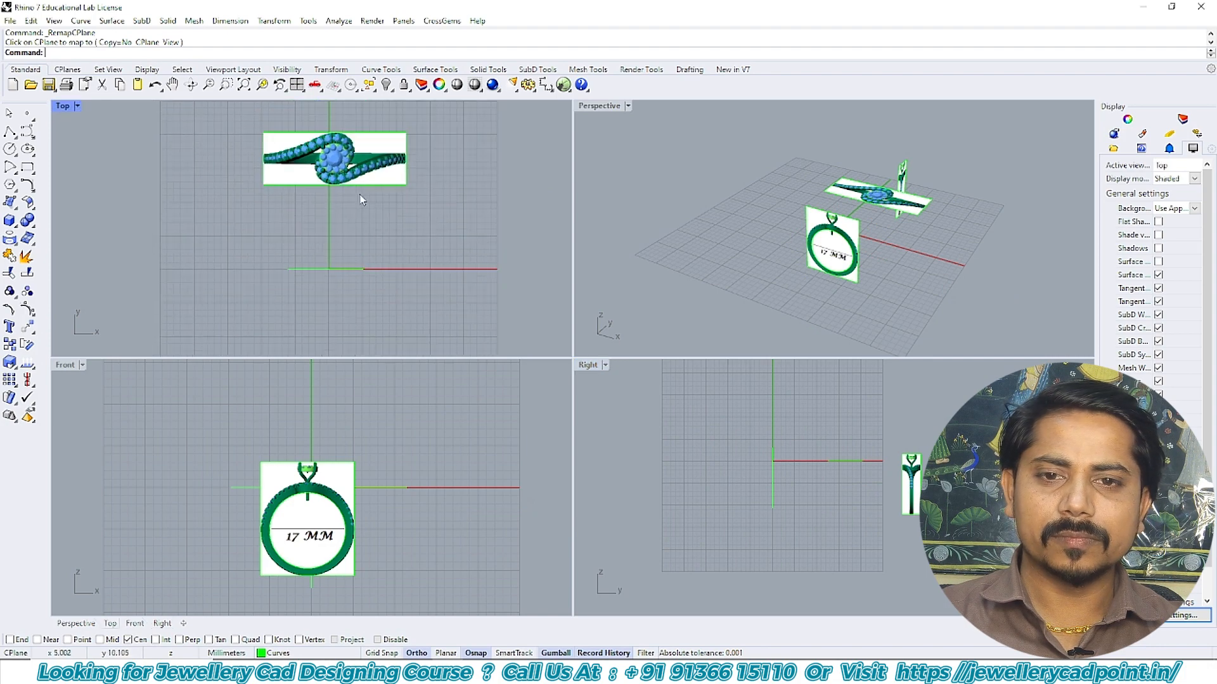
scroll(345, 156, up, 2)
click(357, 183)
click(27, 326)
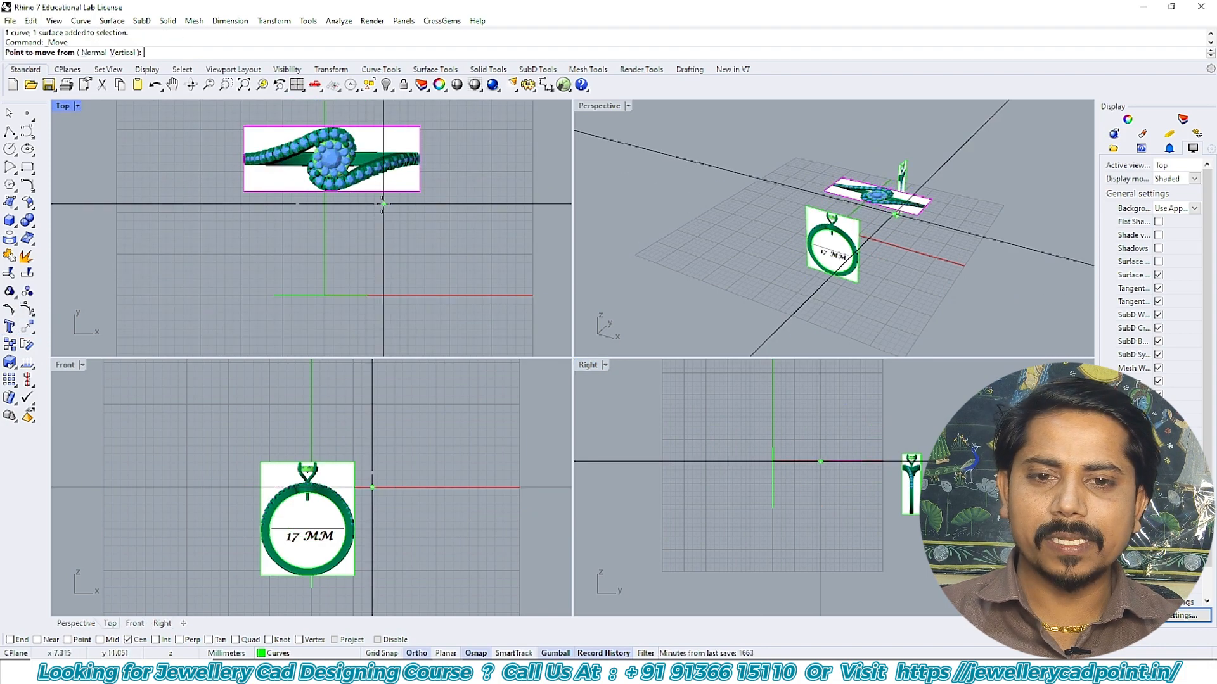
click(357, 197)
text(0)
key(Return)
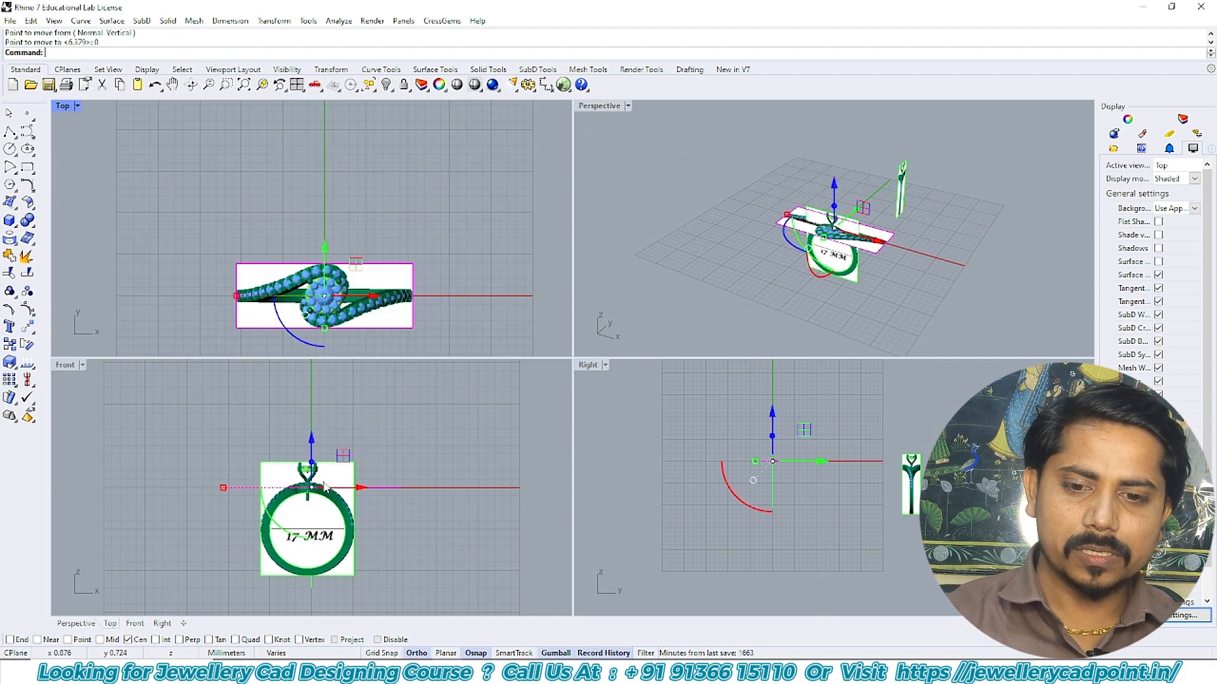
- Move the grouped front view picture from the inner circle's centre to the origin at 0
click(335, 534)
right_click(336, 534)
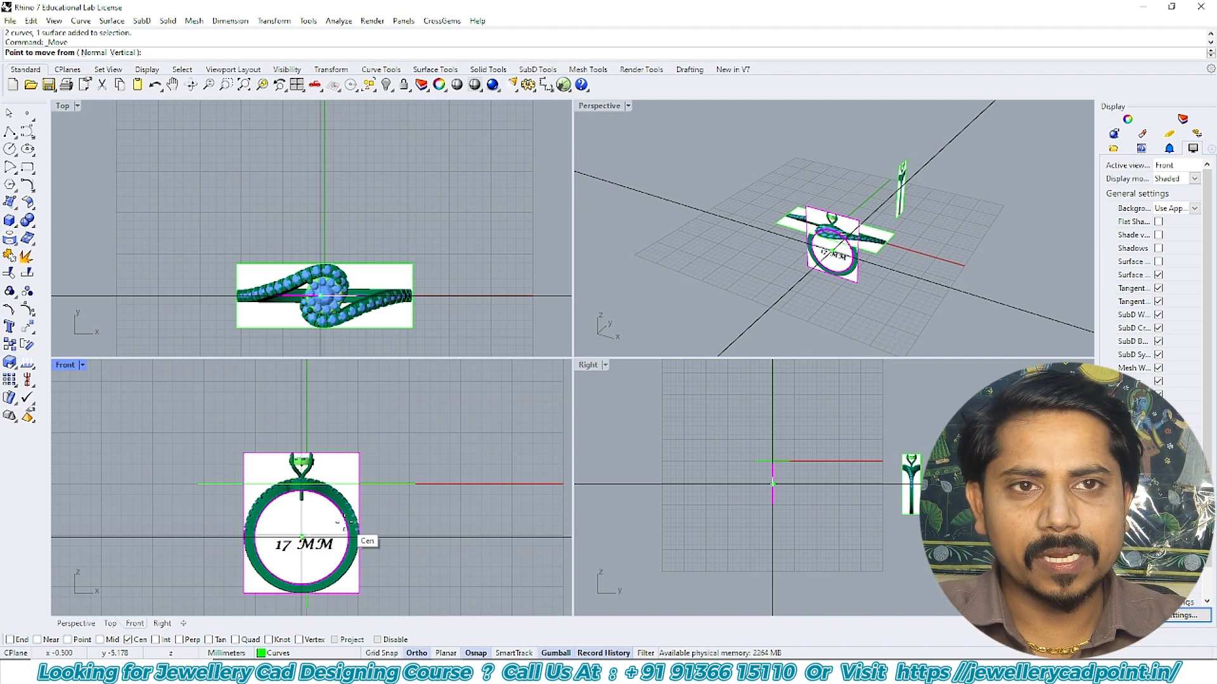
click(343, 523)
text(0)
key(Return)
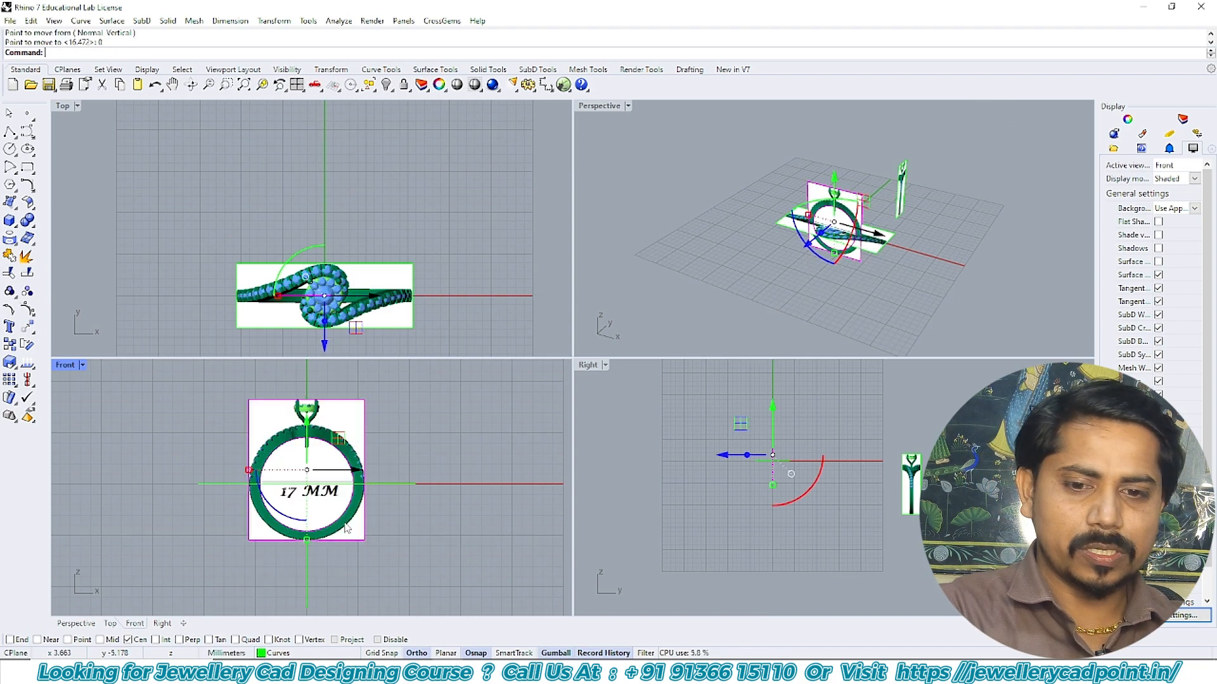
- Move the side view picture from its centre to the origin at 0 in the Right view
click(864, 519)
scroll(903, 481, up, 4)
click(906, 482)
text(m)
key(Return)
click(914, 486)
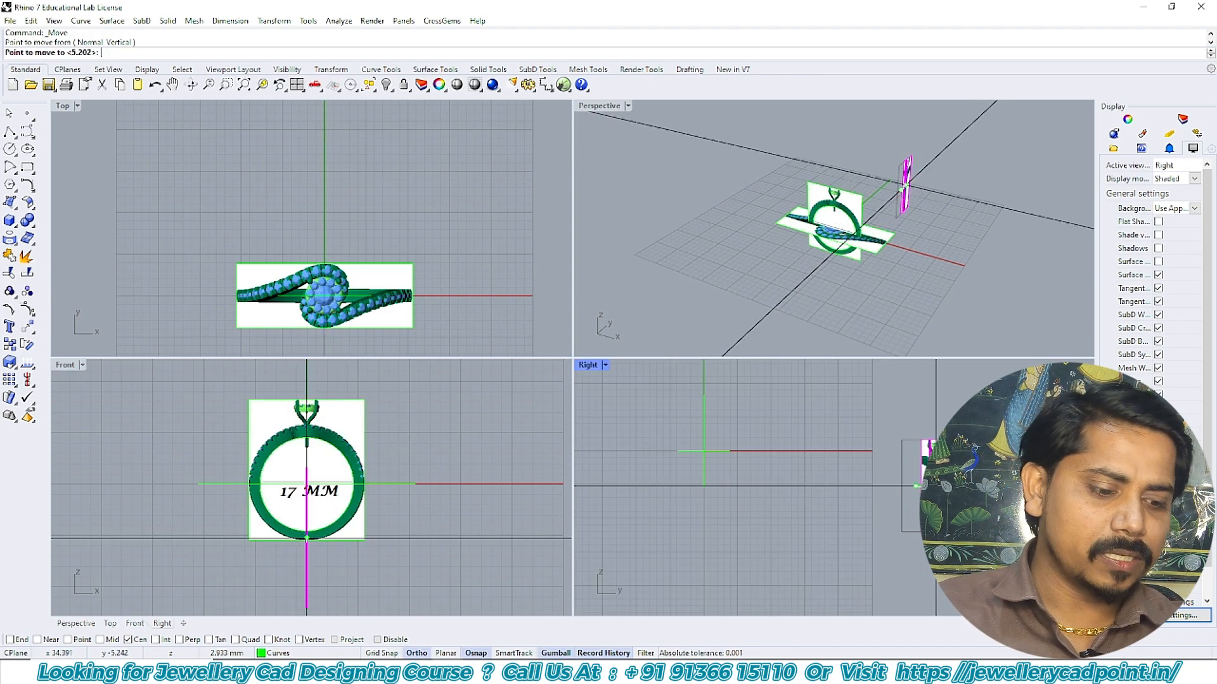
text(0)
key(Return)
- Raise the side view picture in the perspective view so it lines up with the height of the front view picture
double_click(598, 107)
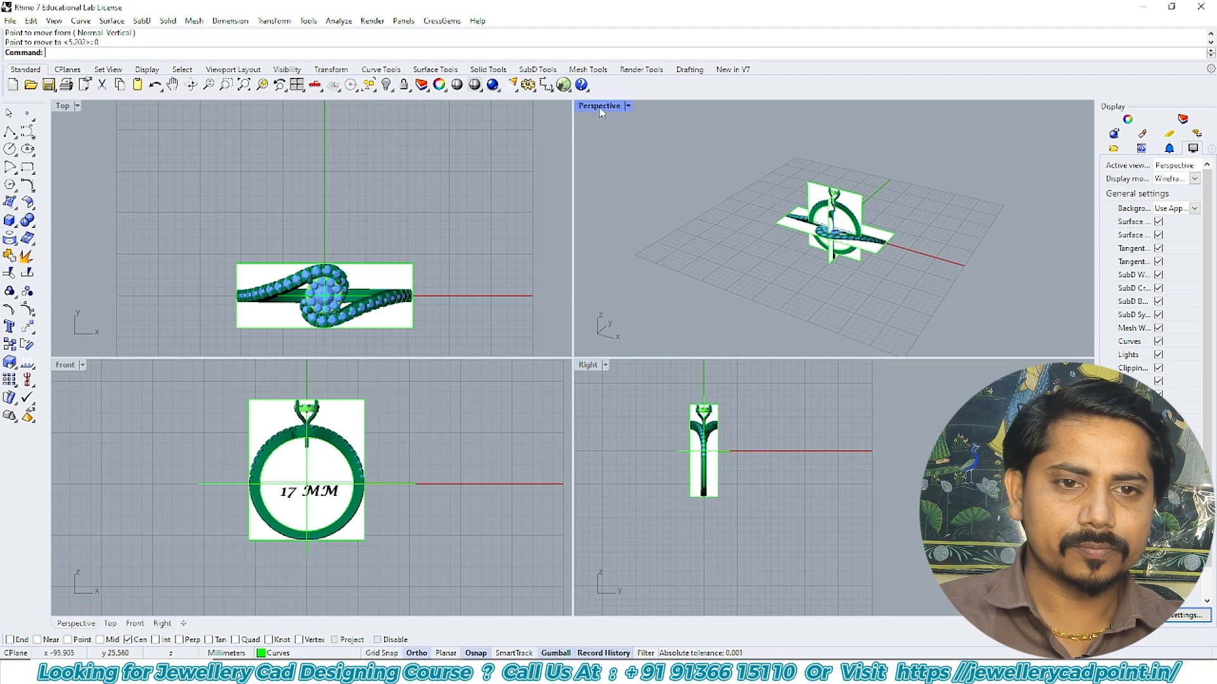
right_drag(548, 291, 641, 327)
scroll(641, 327, up, 6)
right_drag(548, 315, 531, 271)
scroll(509, 274, up, 4)
click(520, 253)
scroll(519, 254, down, 6)
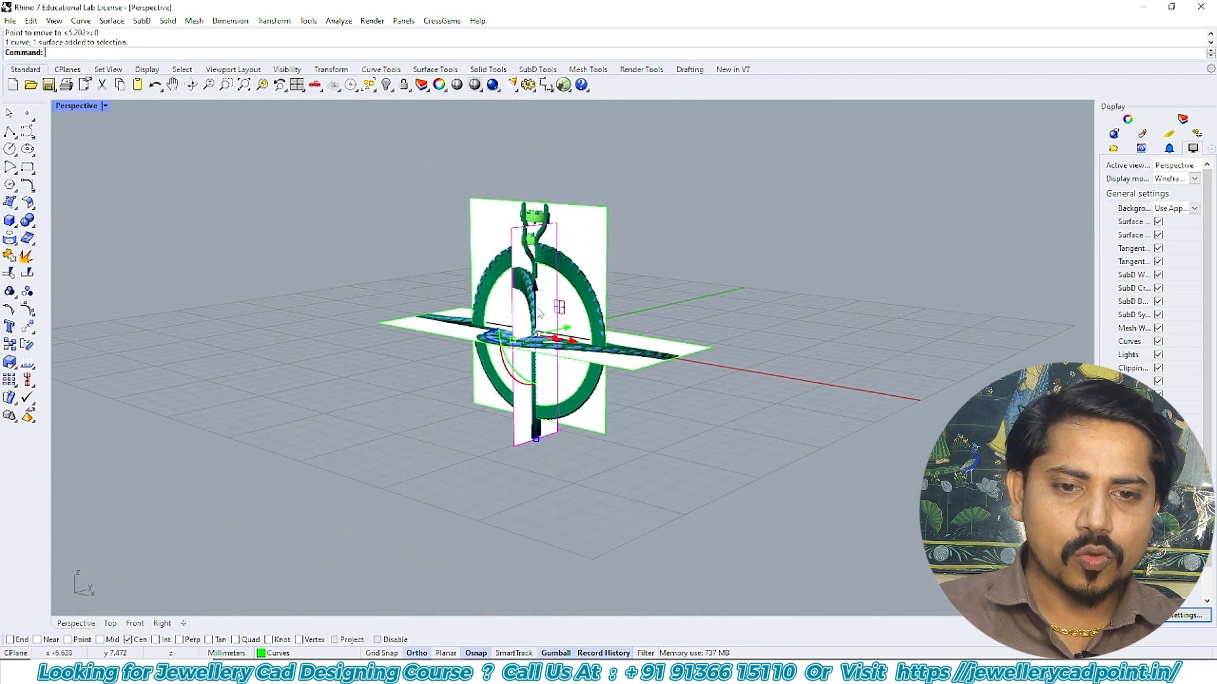
drag(536, 286, 535, 266)
- Scale the top view picture down uniformly so its width matches the ring in the front view picture
click(712, 290)
right_drag(711, 290, 699, 367)
key(ctrl+F1)
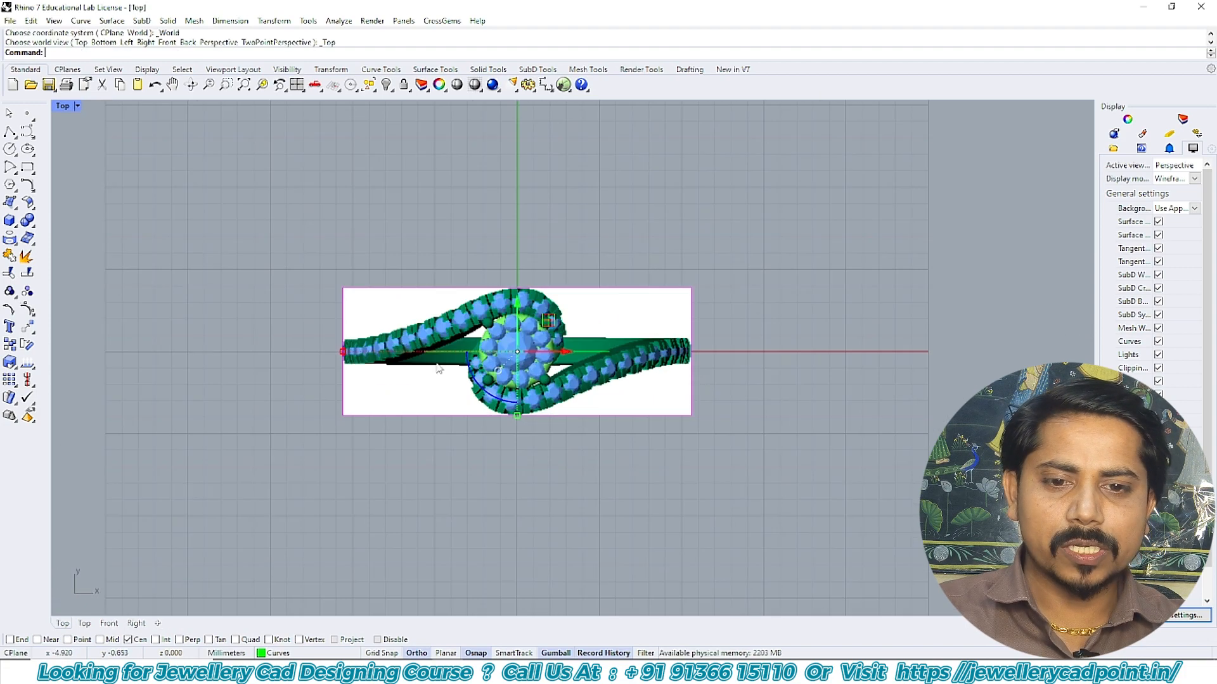
scroll(367, 364, up, 2)
key(ctrl+F4)
right_drag(375, 369, 437, 358)
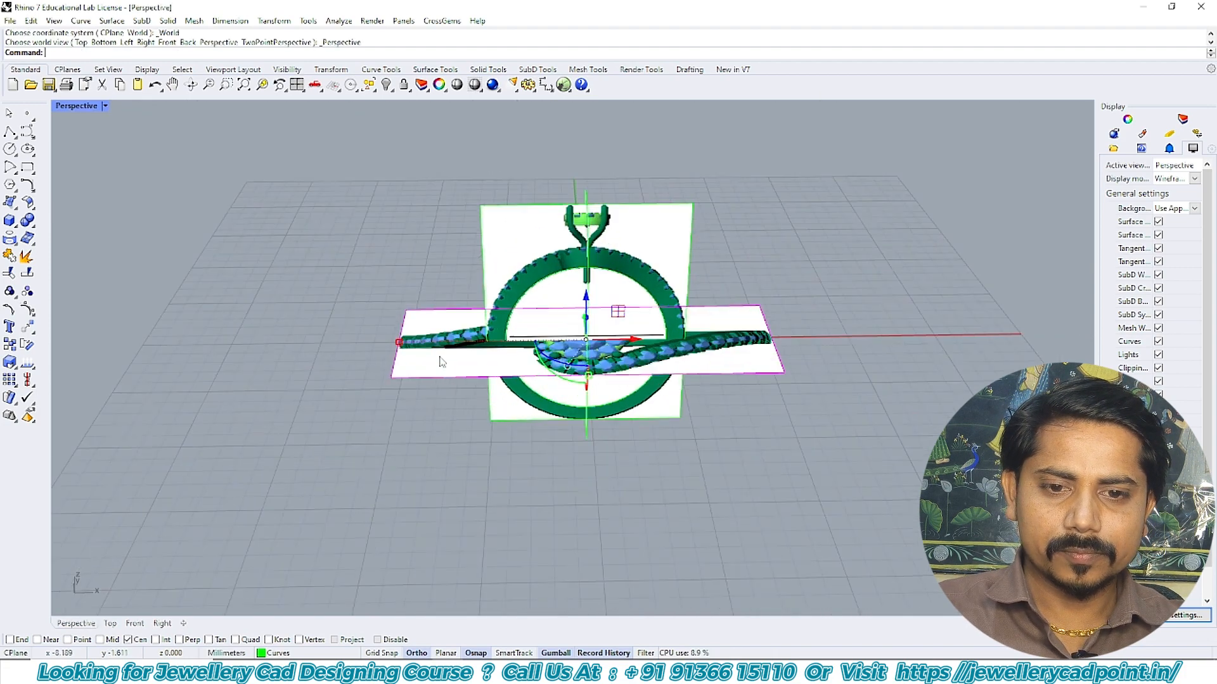
scroll(431, 359, up, 4)
shift+drag(379, 334, 514, 334)
scroll(660, 375, down, 4)
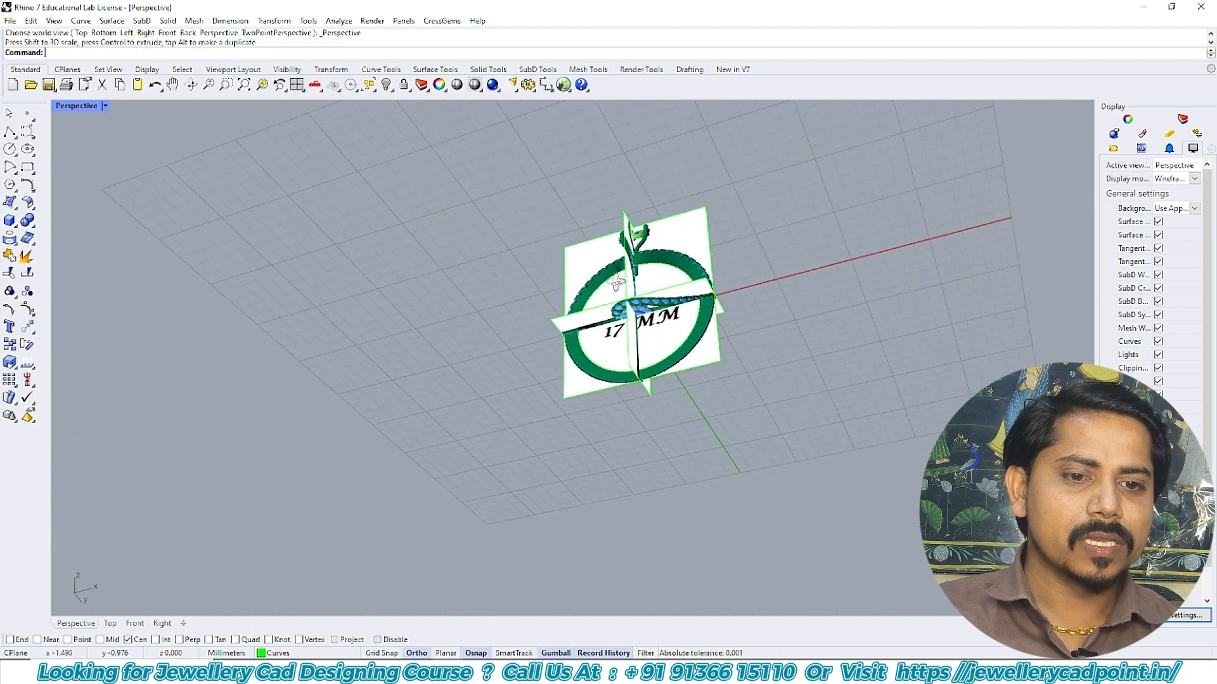
- Check the alignment of the three pictures in the front, top and perspective views
key(ctrl+F2)
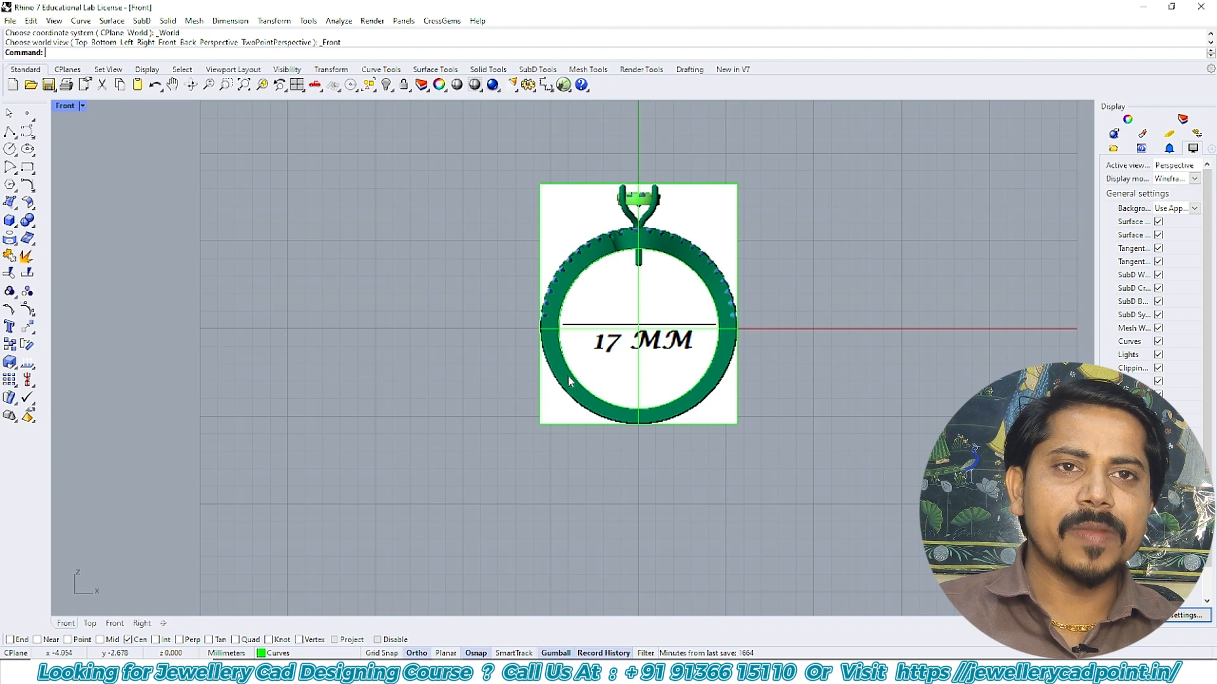
key(ctrl+F1)
key(ctrl+F4)
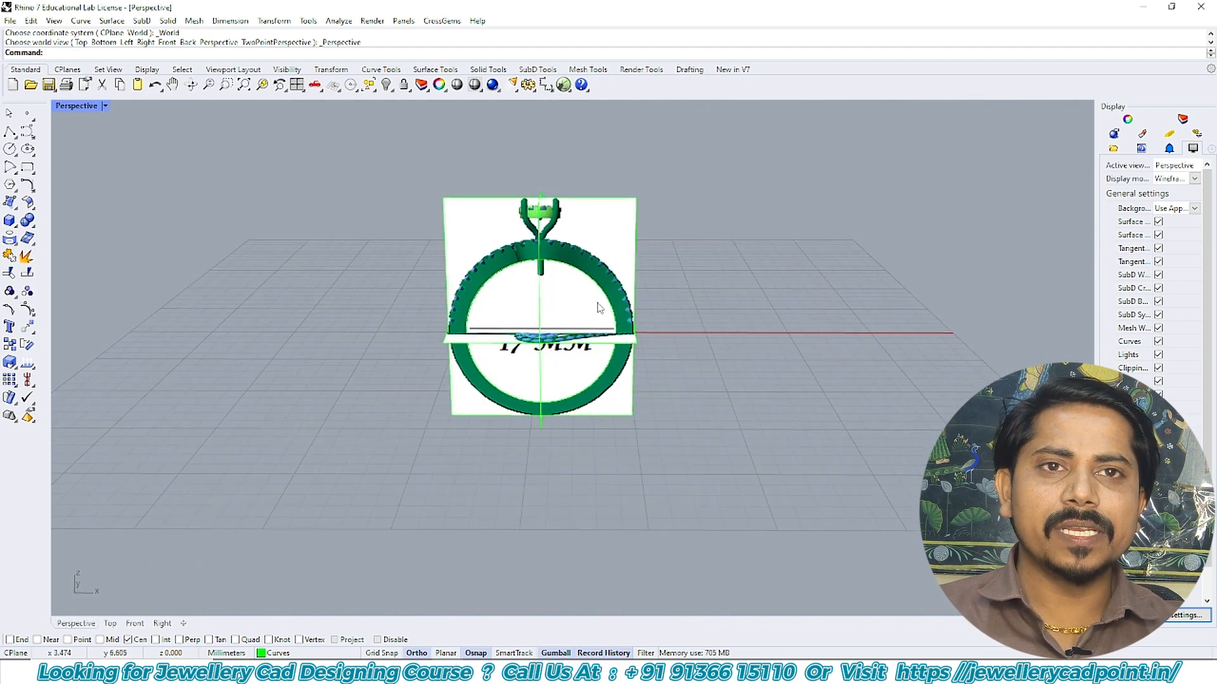
key(ctrl+F1)
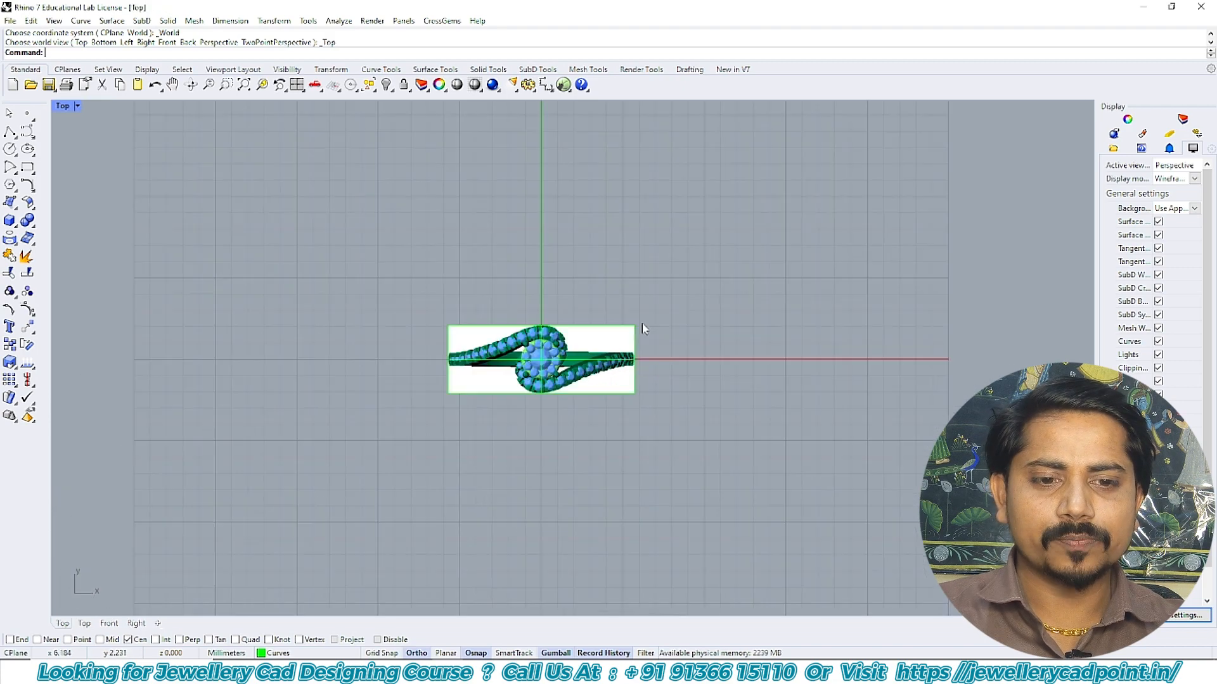
key(ctrl+a)
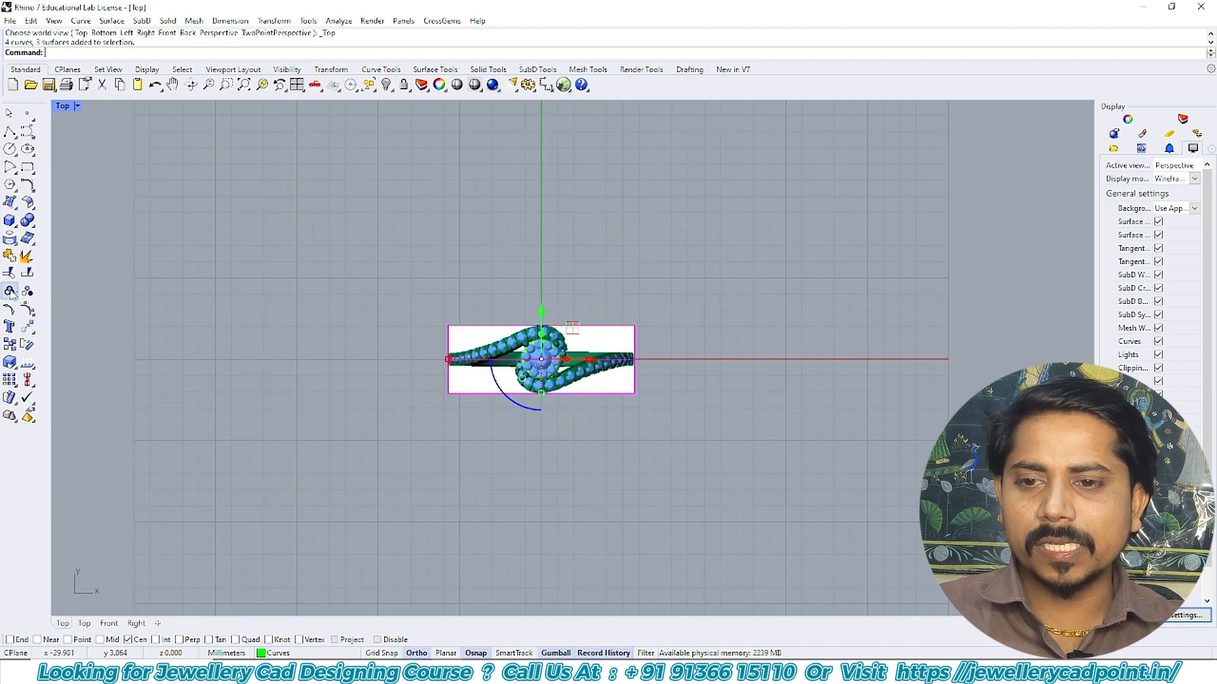
key(Escape)
- Add a diameter dimension to the ring's inner circle in the front view
key(ctrl+F2)
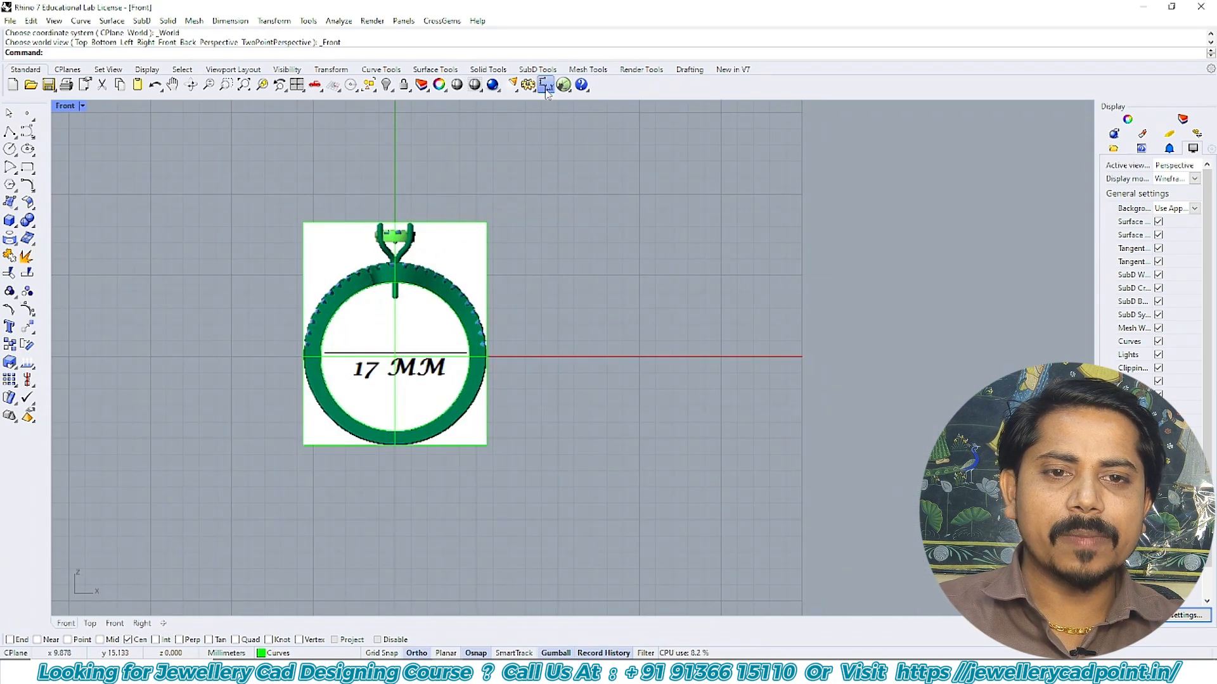
click(546, 126)
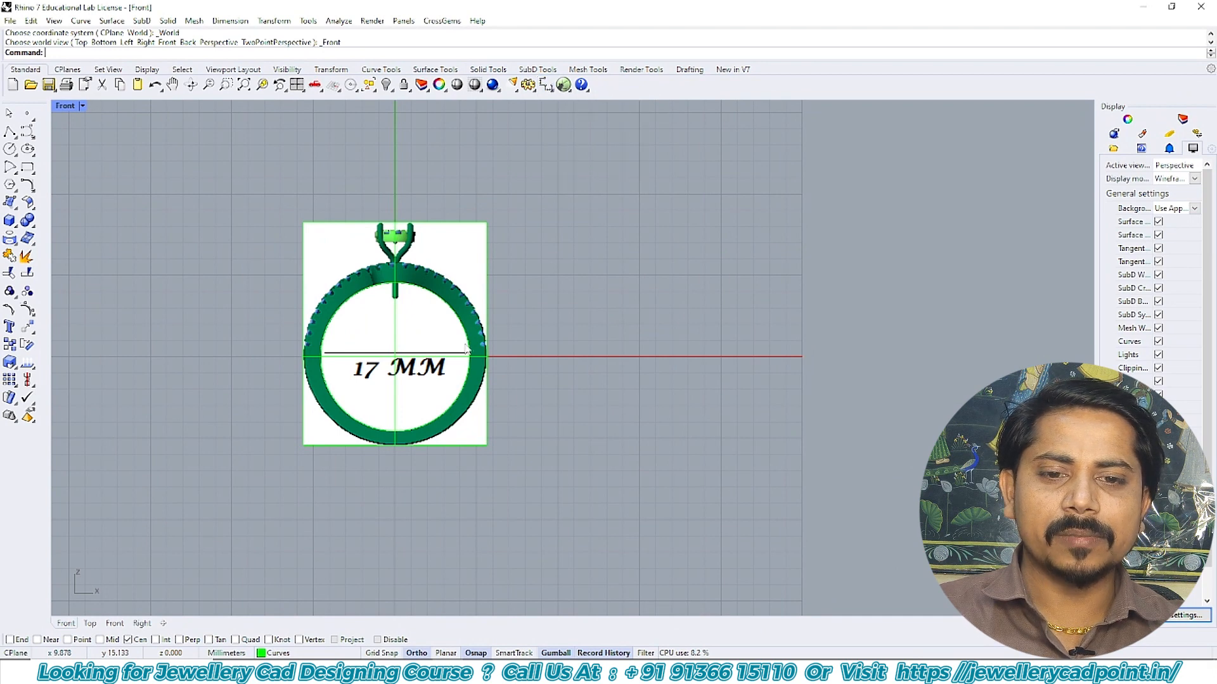
click(470, 346)
right_drag(560, 370, 593, 367)
- Scale all the pictures and their curves from the origin at 0 by a factor of 17/9.12
click(516, 286)
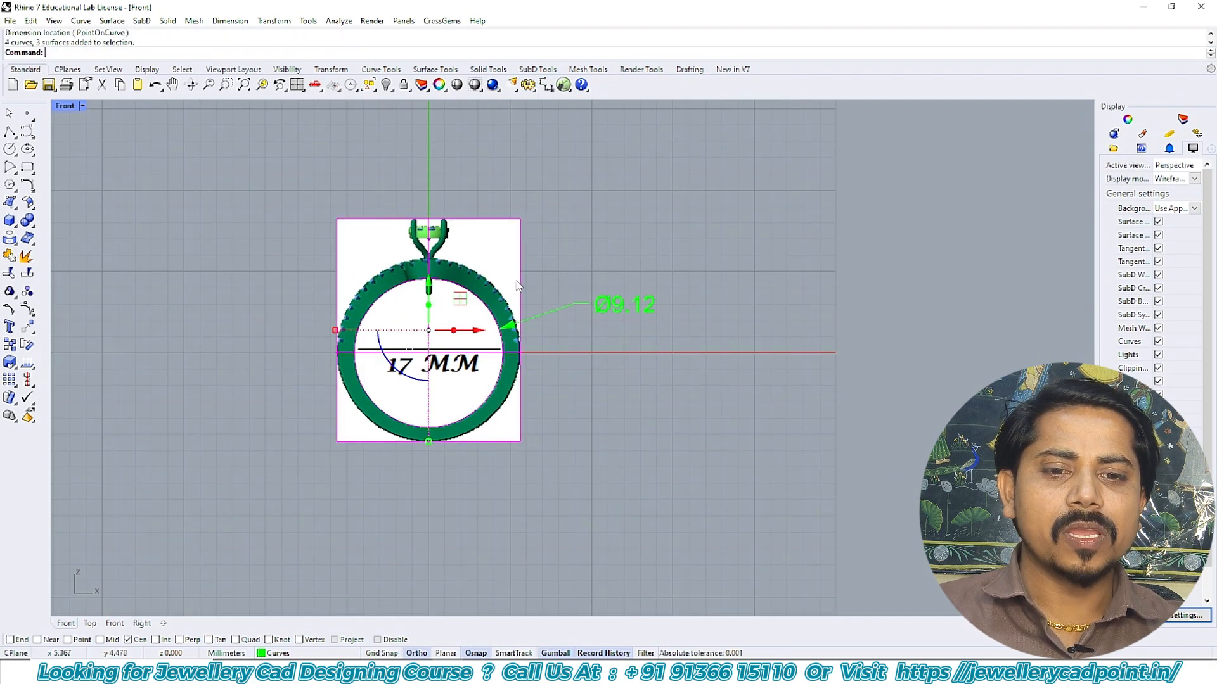
click(9, 362)
text(0)
key(Return)
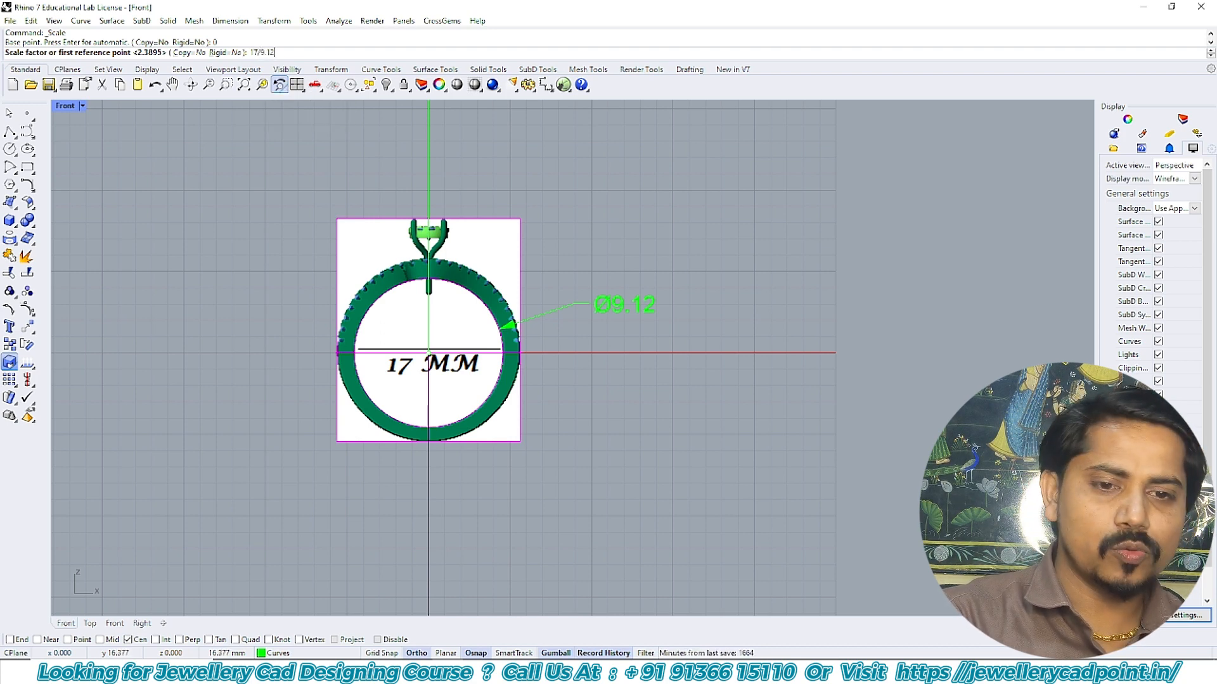
key(Return)
- Delete the diameter dimension beside the ring
click(731, 233)
drag(731, 234, 644, 337)
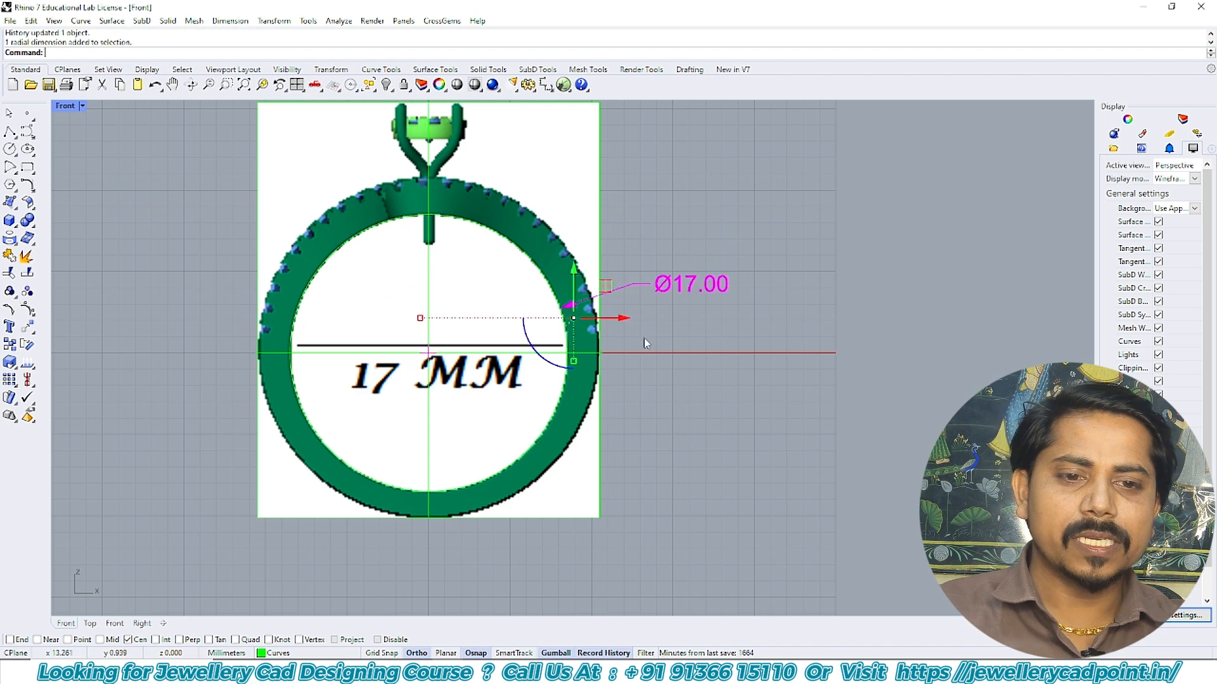
key(Delete)
- Lock all the reference pictures together with their outlines and the inner circle
scroll(560, 278, down, 6)
click(557, 280)
key(ctrl+F1)
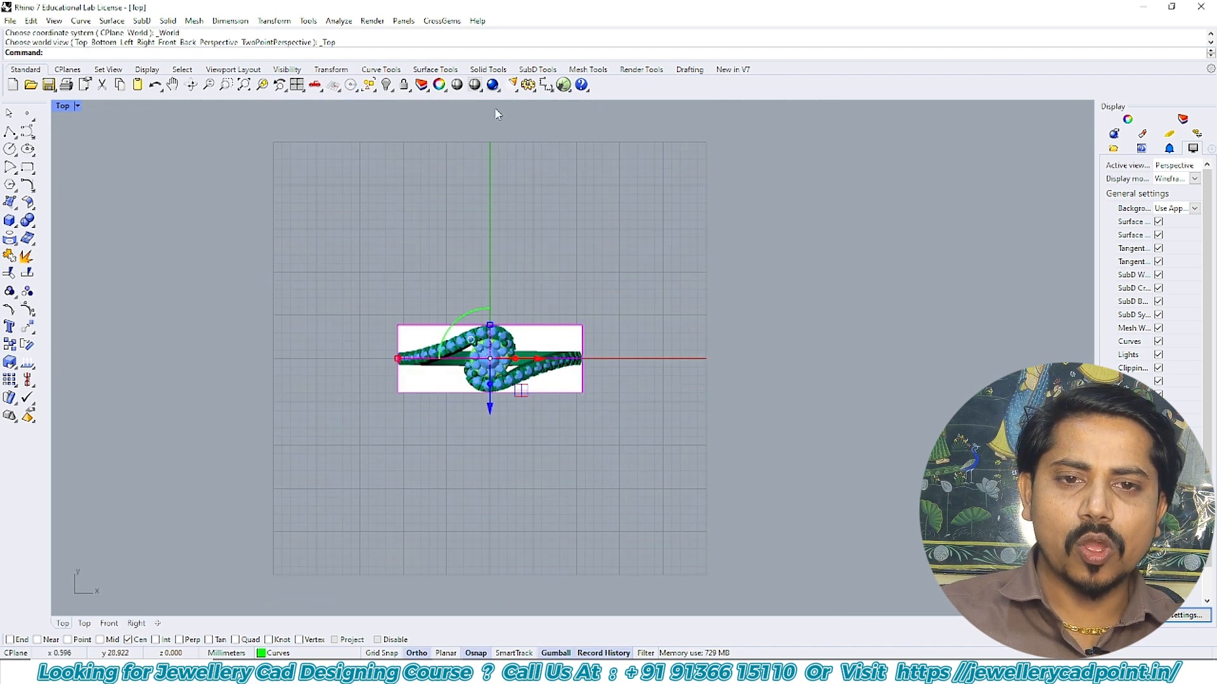
click(404, 84)
- Compare the ring's shape in the locked front and top view pictures
key(ctrl+F2)
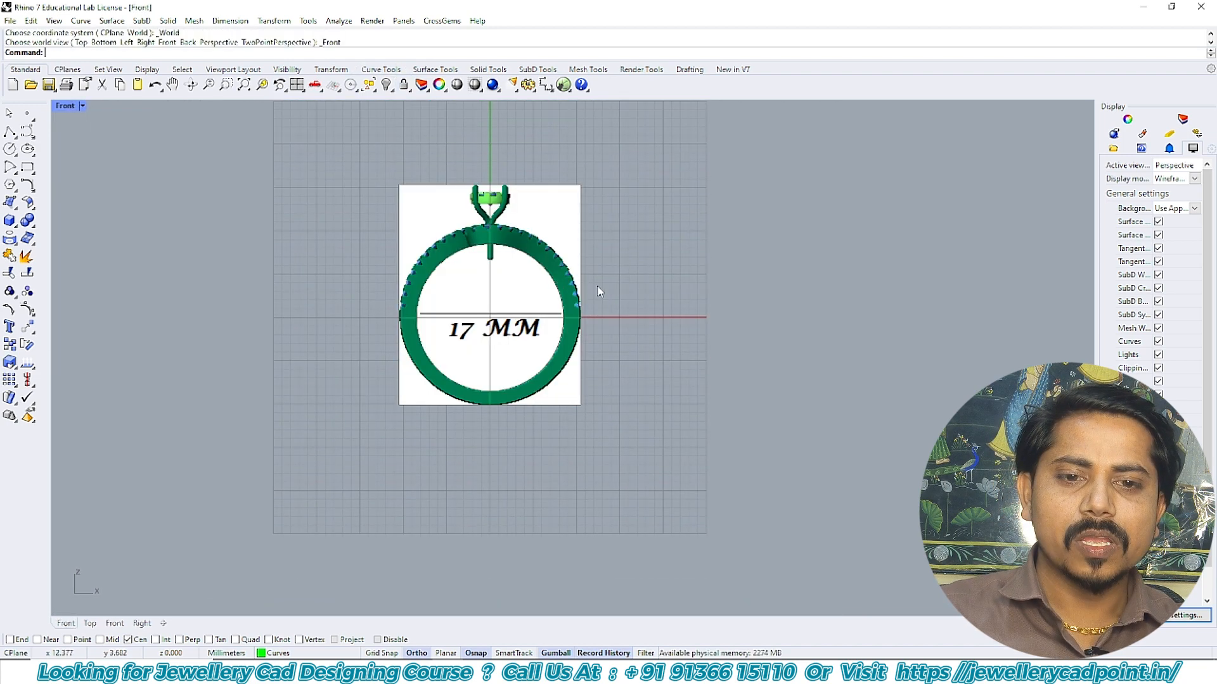
key(ctrl+F1)
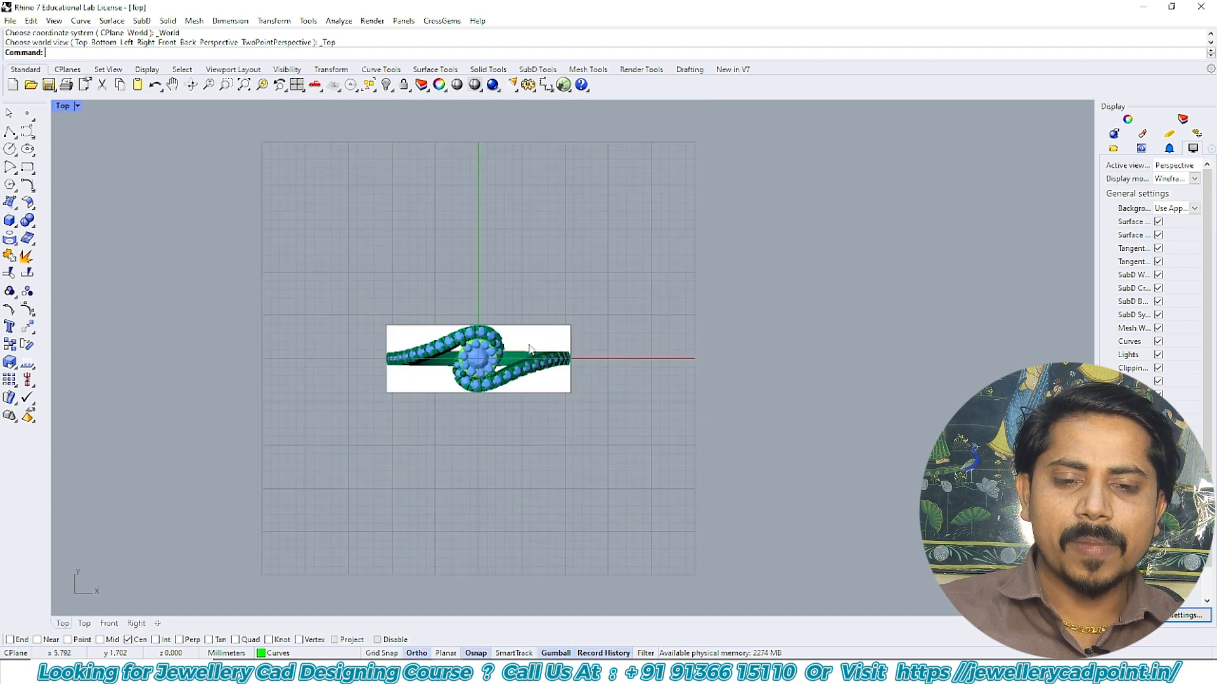
scroll(489, 361, up, 3)
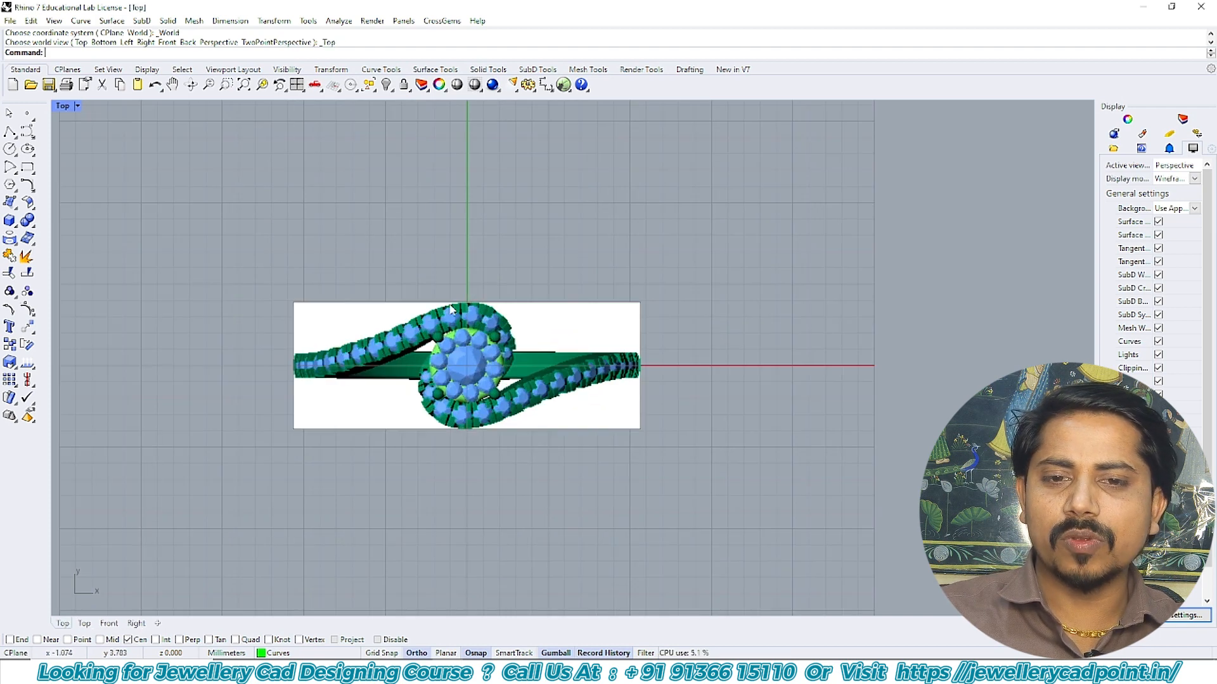
key(ctrl+F2)
scroll(432, 351, down, 3)
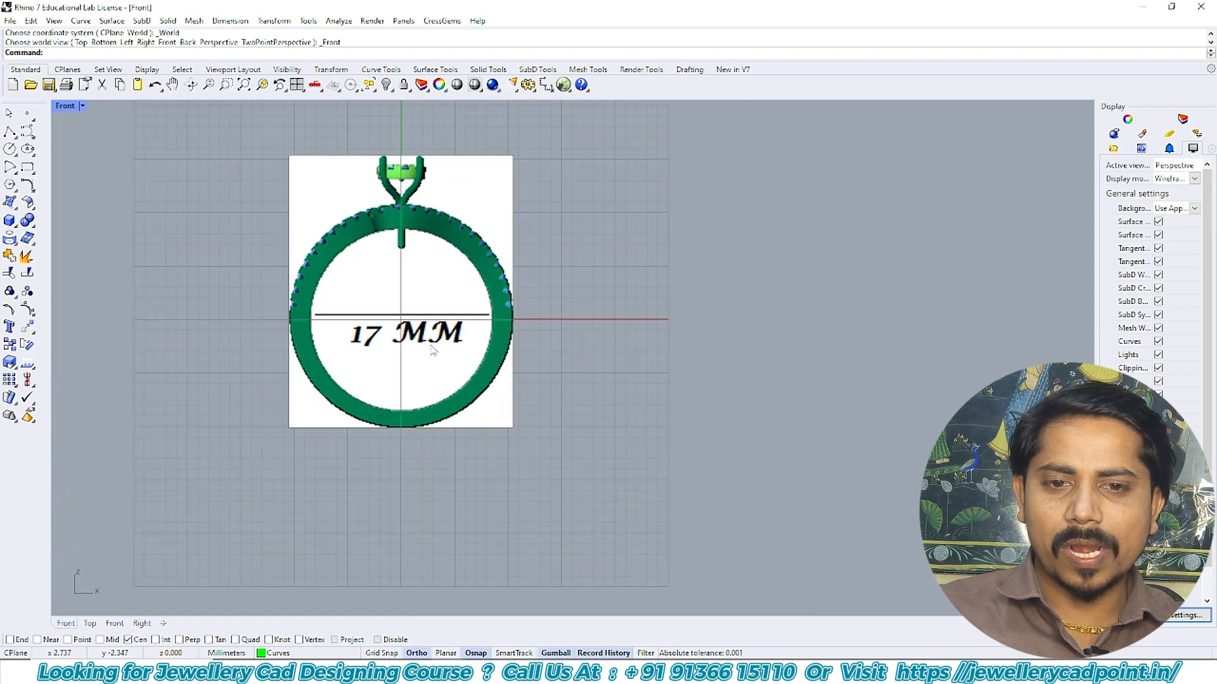
key(ctrl+F1)
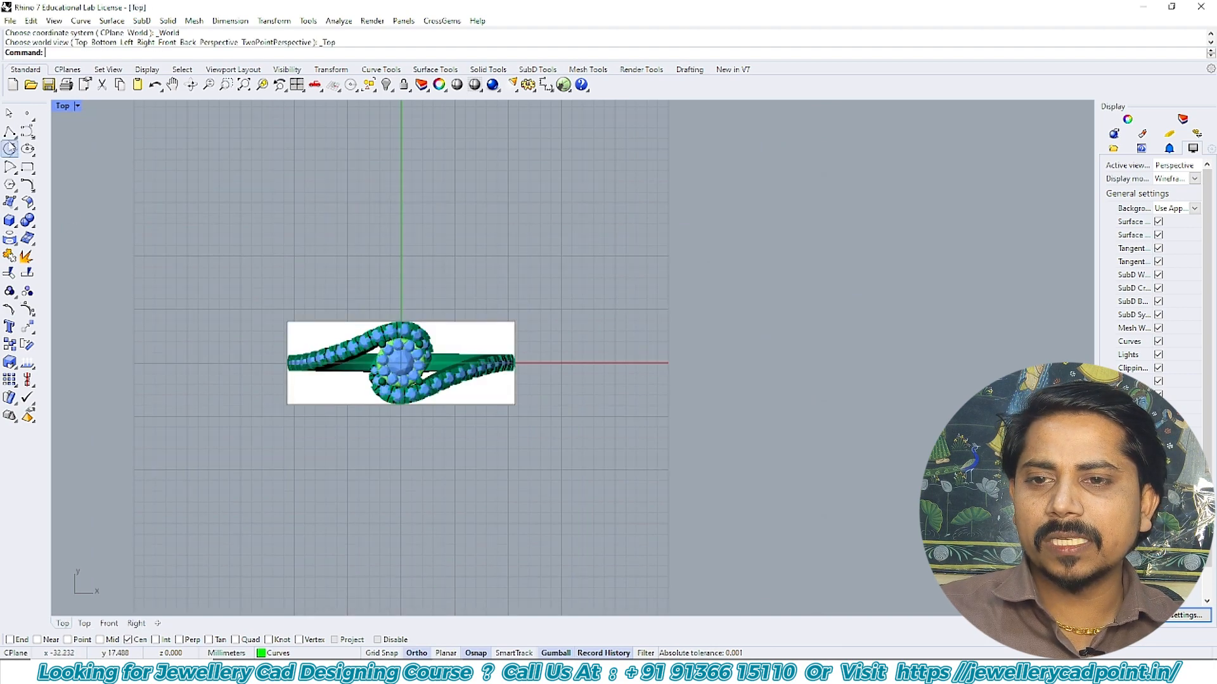
- Draw a circle centred on the origin at 0 around the green edge of the central stone cluster in the top view
click(10, 148)
scroll(413, 348, up, 4)
text(0)
key(Return)
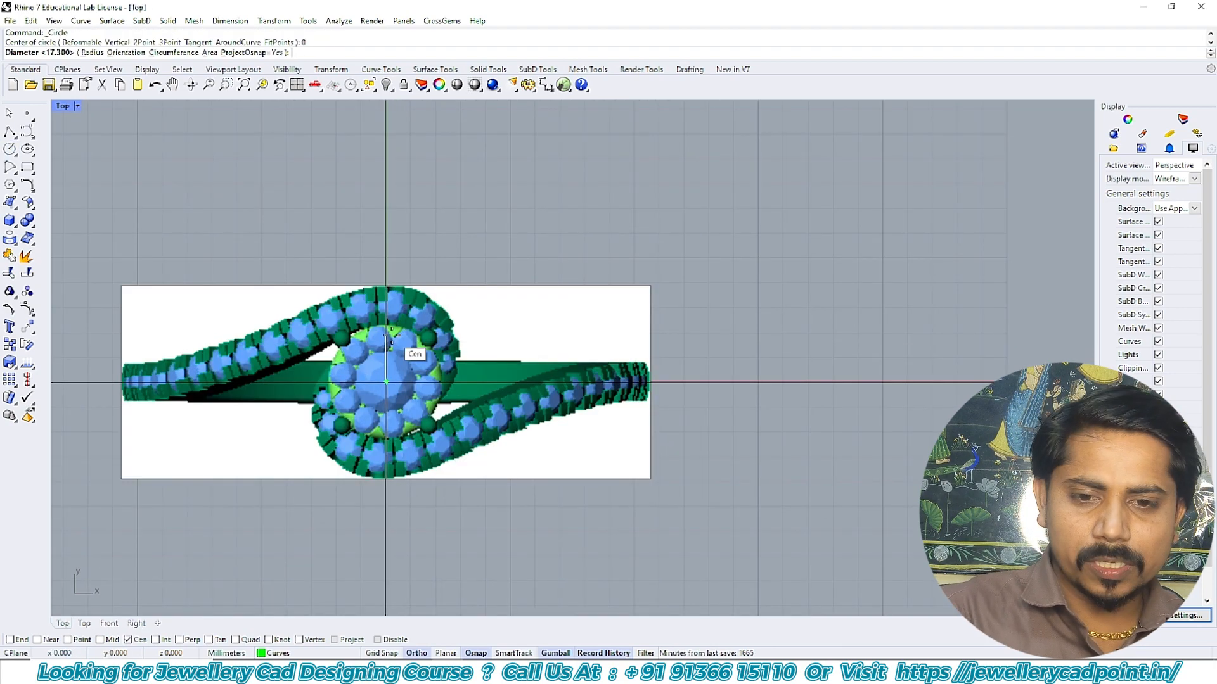
scroll(390, 330, up, 3)
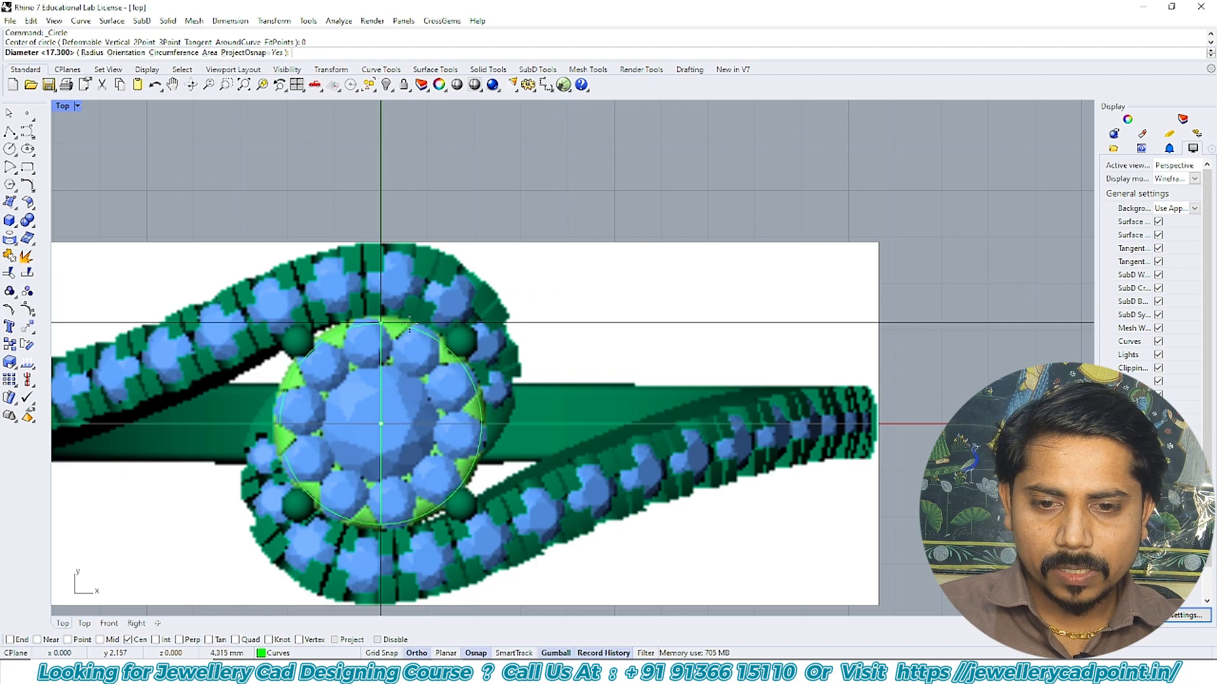
click(405, 320)
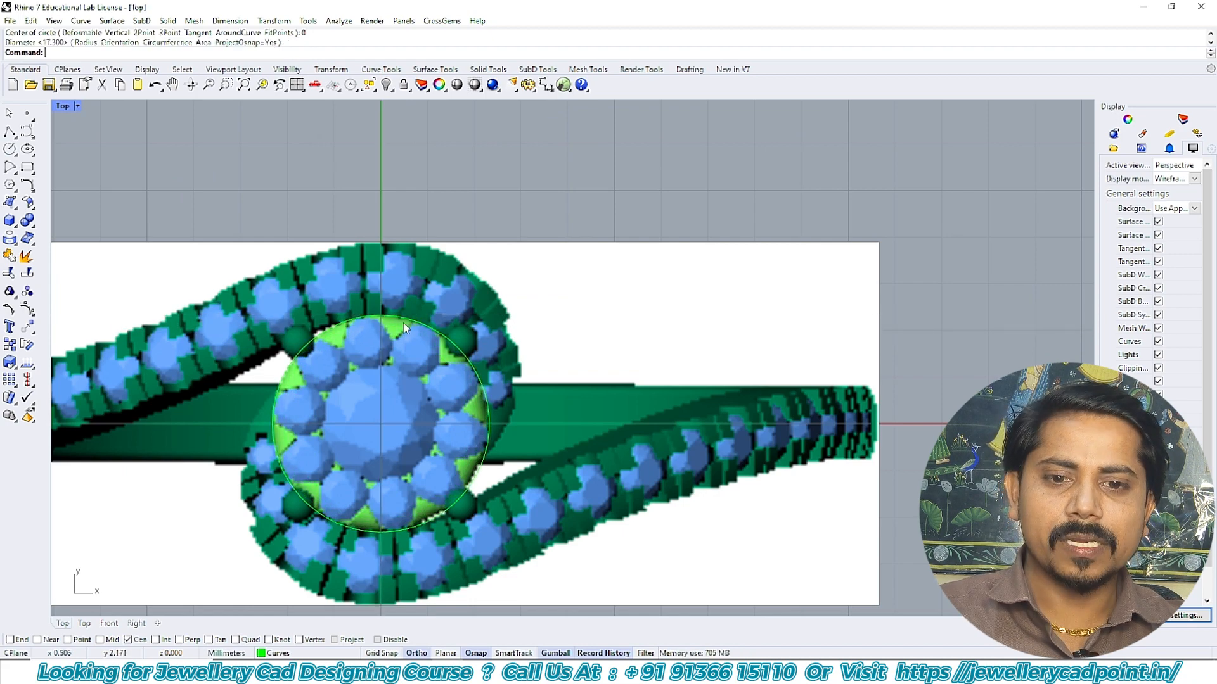
- Move the circle up from the origin to the green head between the prongs in the front view
click(400, 322)
key(ctrl+F2)
scroll(435, 301, down, 8)
right_drag(426, 266, 425, 396)
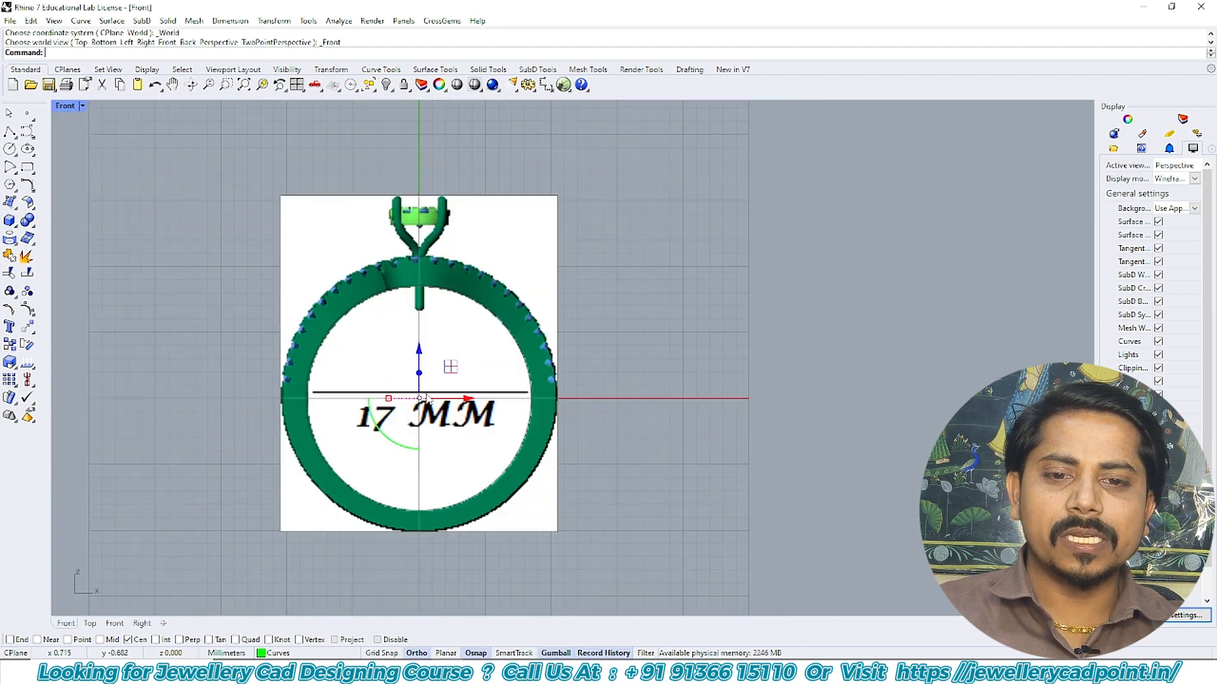
right_drag(419, 346, 415, 399)
drag(415, 403, 434, 219)
scroll(418, 269, up, 12)
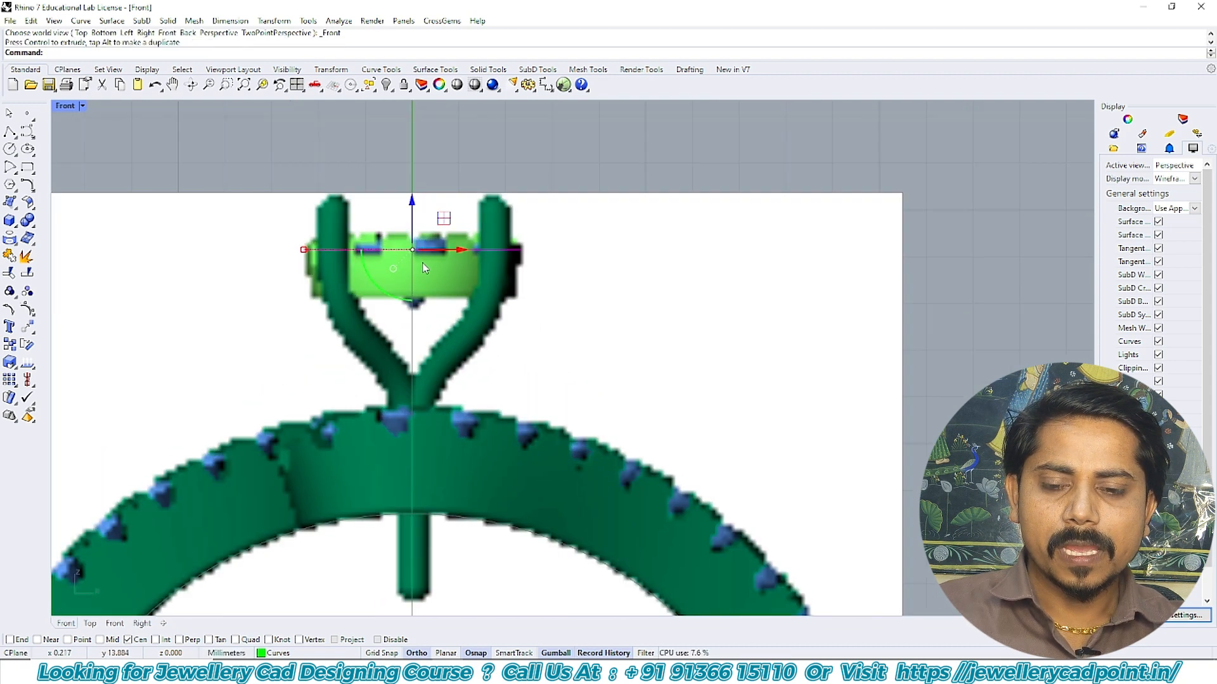
- Extrude the circle about 0.9 mm downward as a solid with both-sides off to form the head's disc
right_drag(424, 334, 410, 392)
text(e)
key(Return)
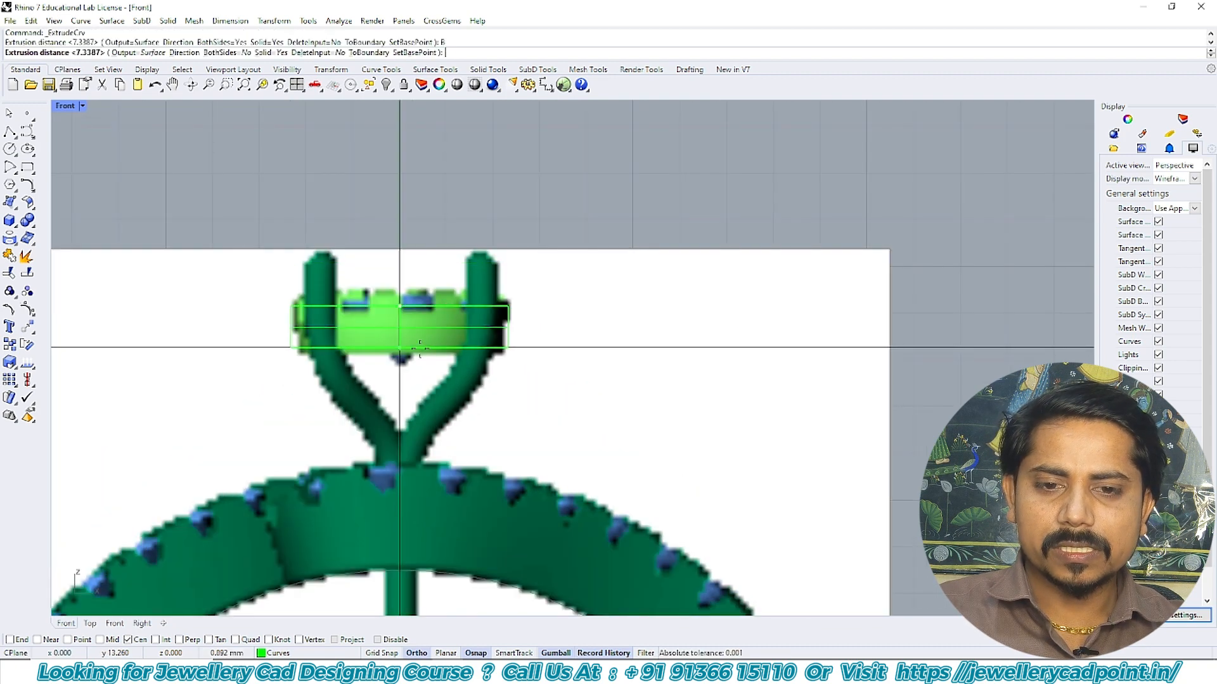
key(Return)
- Examine the disc in shaded display from the top, front and perspective views, and return the front view to wireframe
key(ctrl+F1)
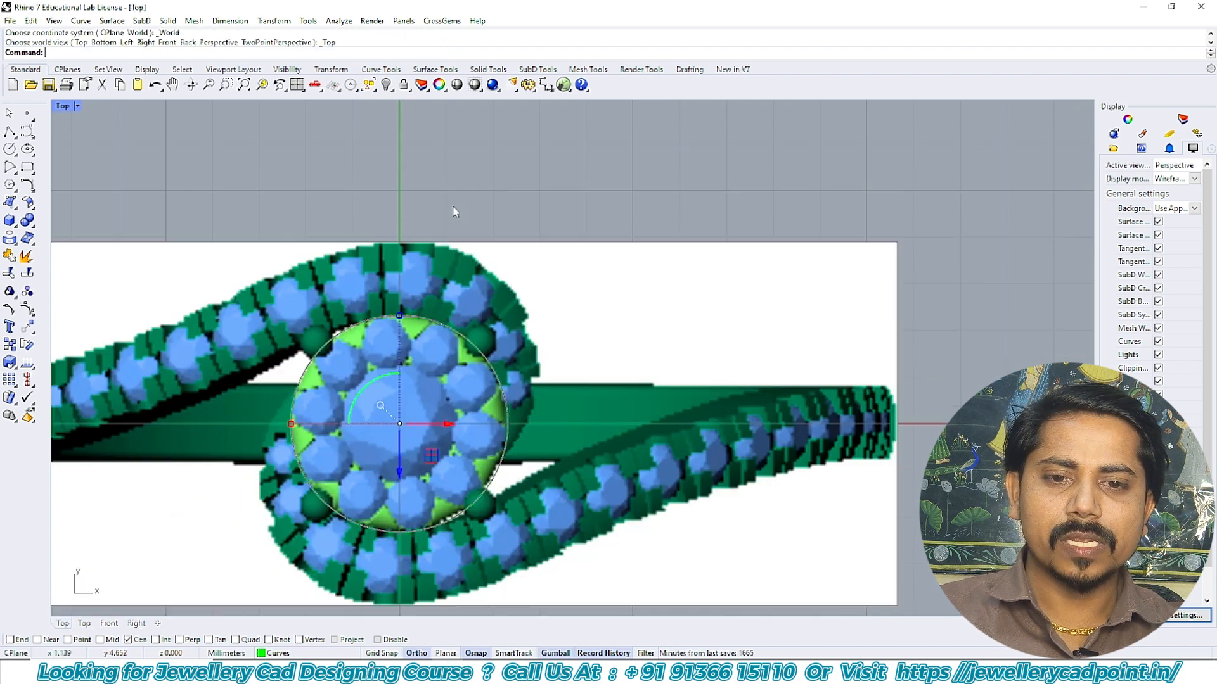
click(473, 84)
key(ctrl+F2)
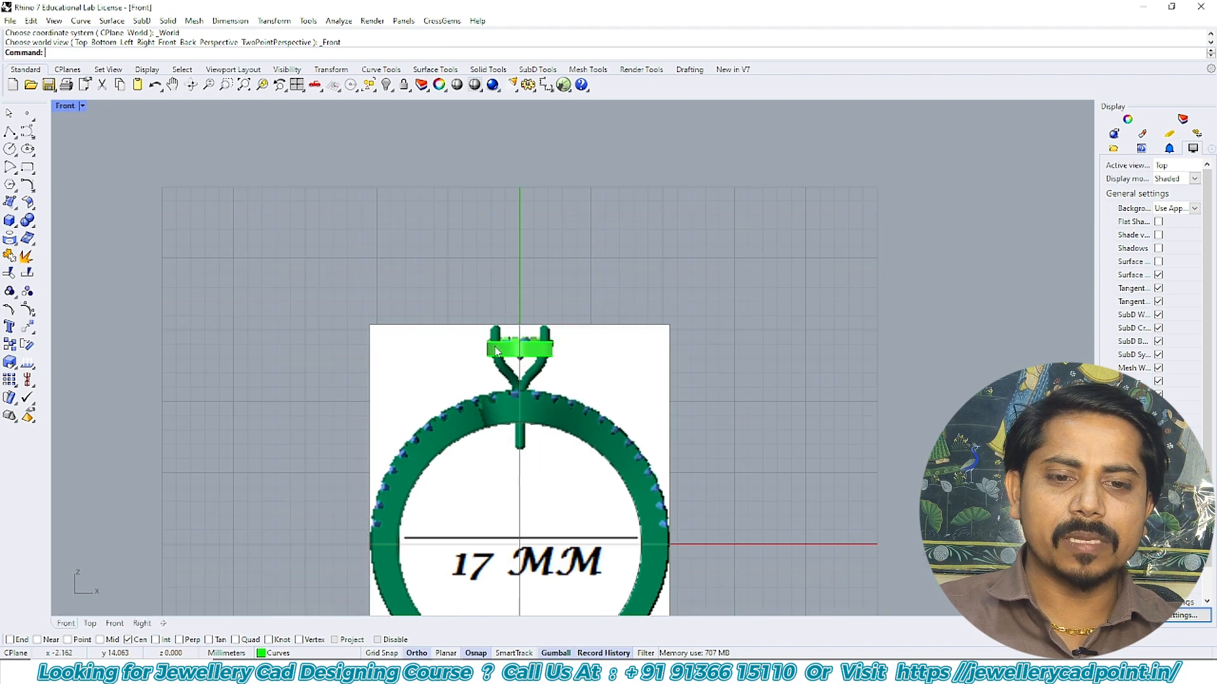
scroll(536, 357, up, 3)
key(ctrl+F1)
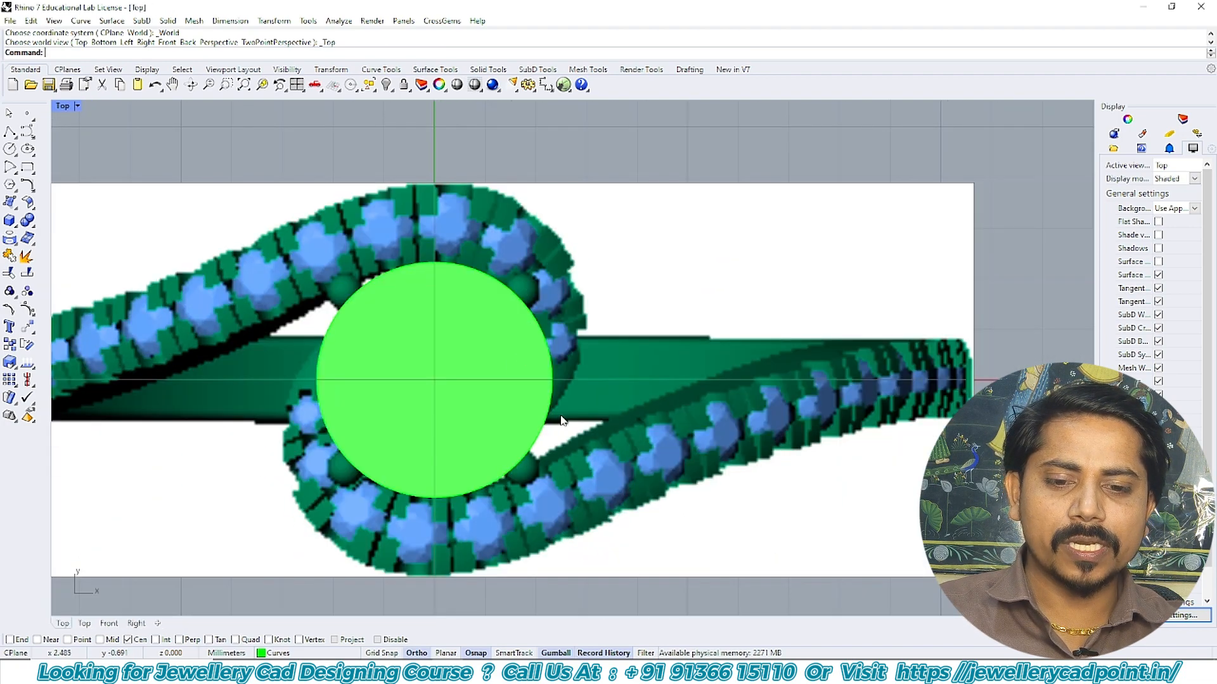
key(ctrl+F4)
scroll(571, 342, up, 3)
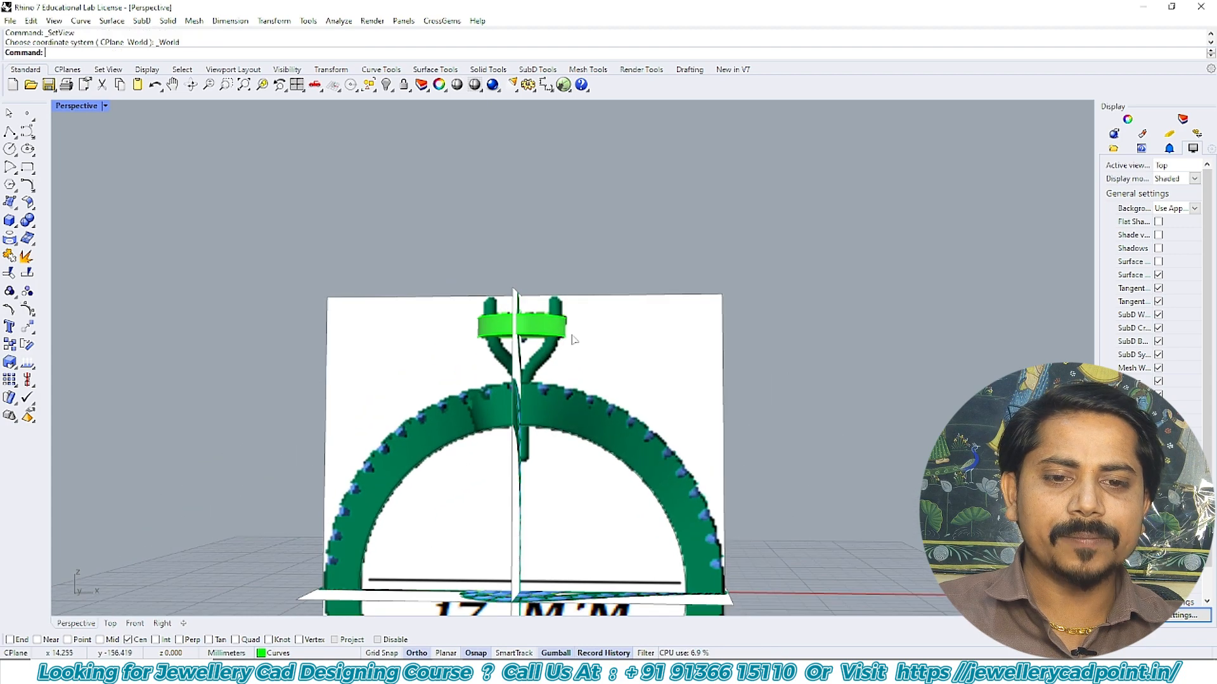
key(ctrl+F2)
scroll(560, 330, up, 6)
scroll(562, 328, down, 3)
right_drag(554, 329, 453, 292)
text(w)
key(Return)
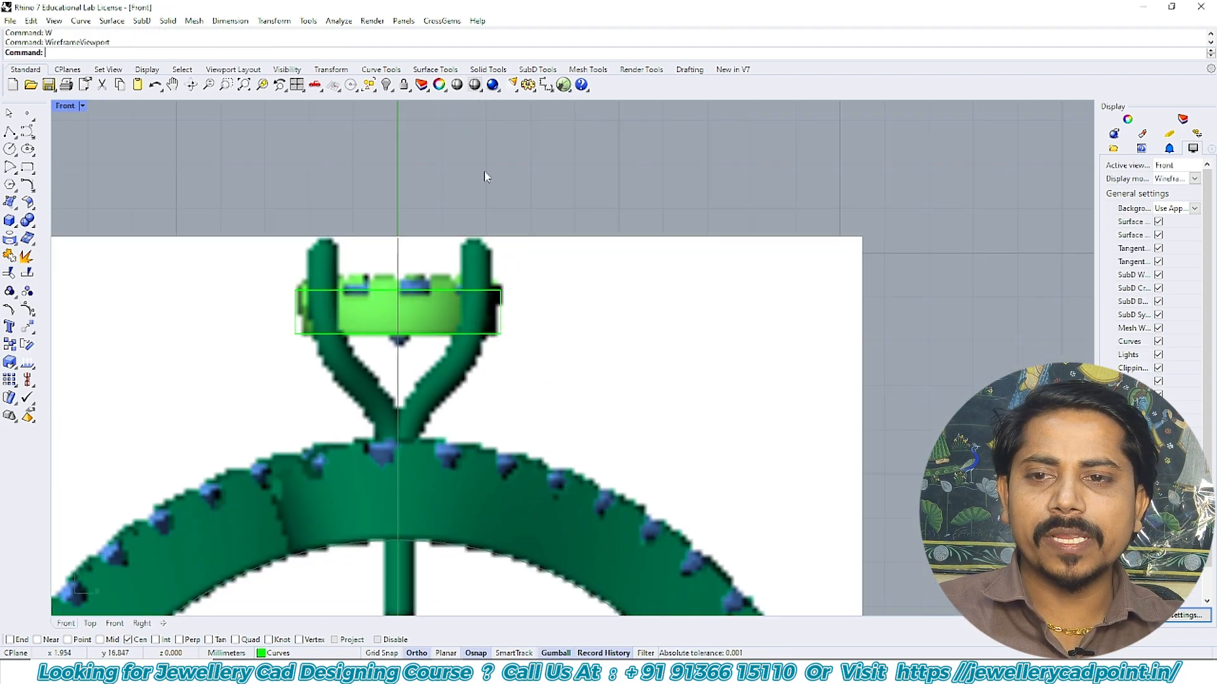
- Draw an interpolated curve in the front view from the right prong's tip along its centre to the V-junction
click(29, 133)
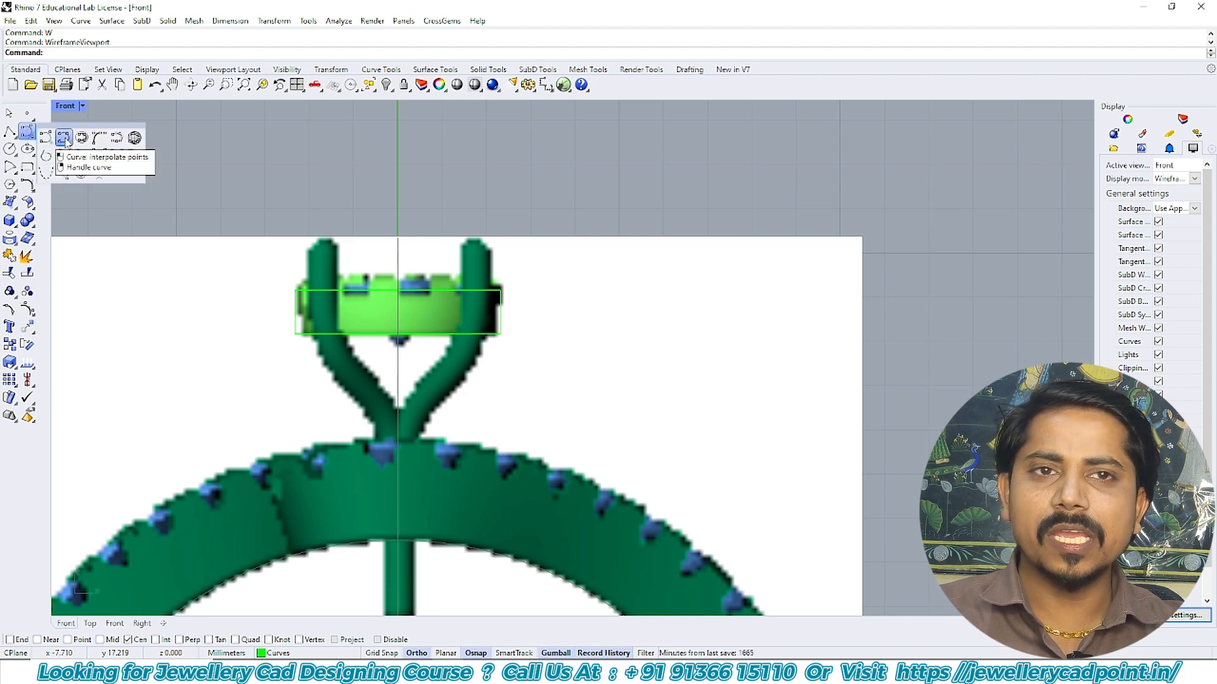
click(63, 138)
scroll(476, 247, up, 5)
click(476, 200)
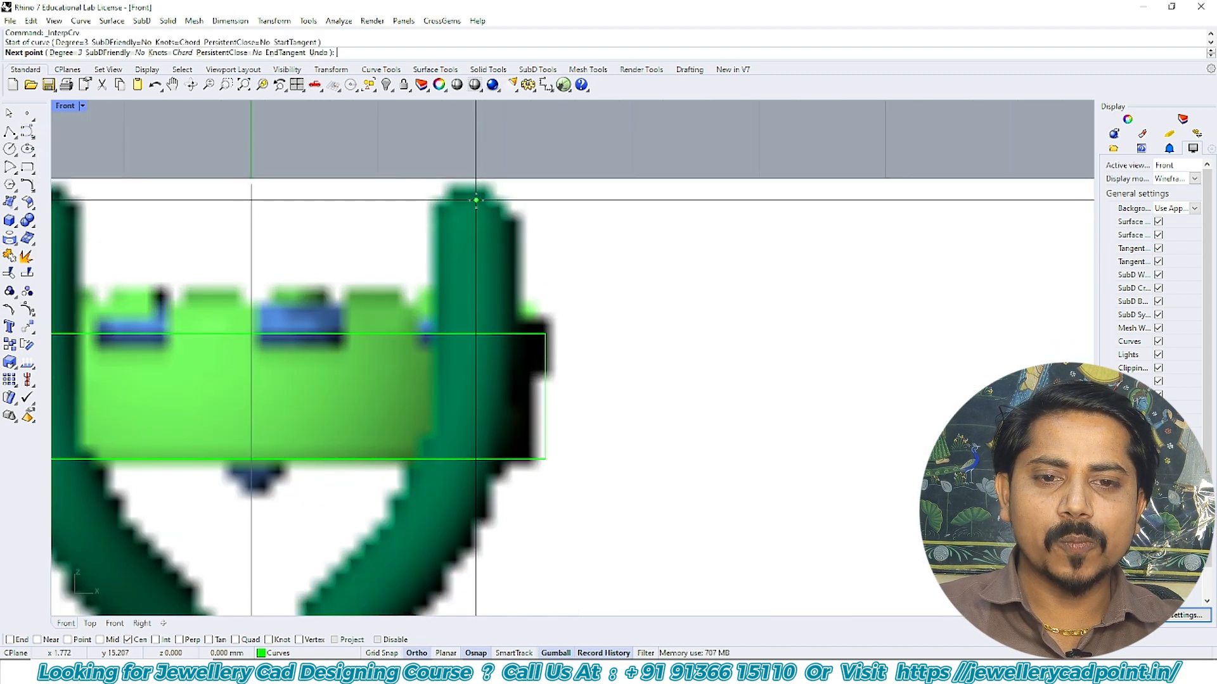
click(476, 380)
right_drag(455, 472, 485, 349)
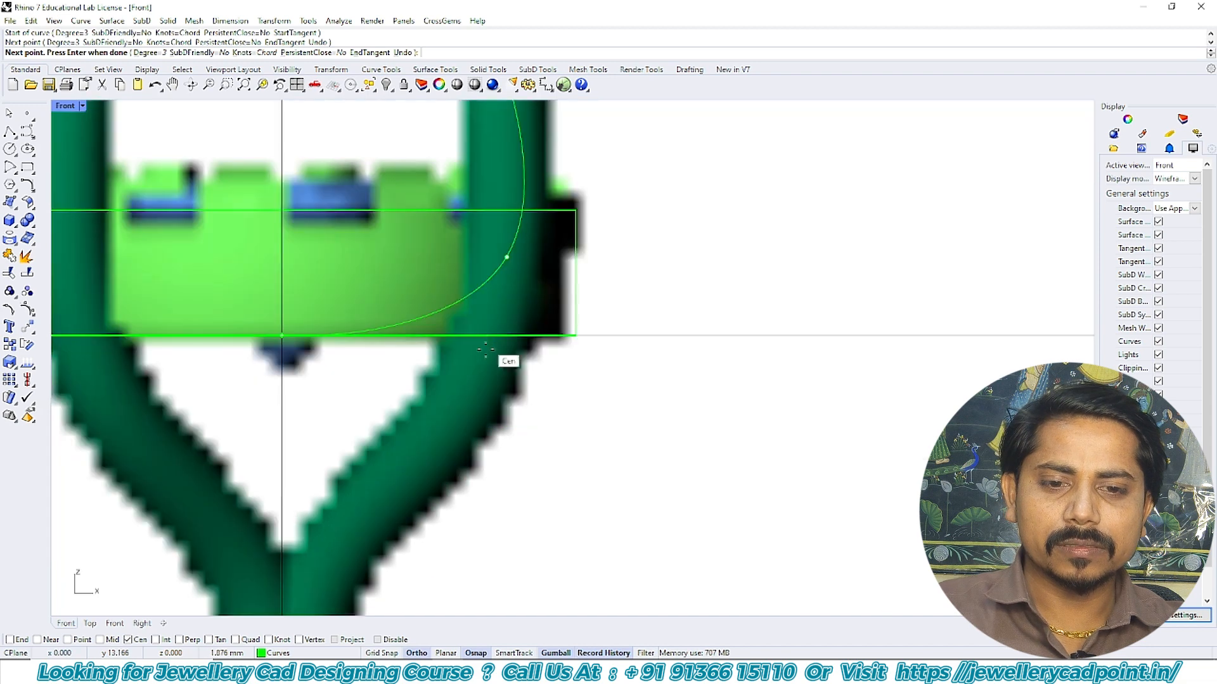
click(472, 394)
right_drag(472, 394, 547, 294)
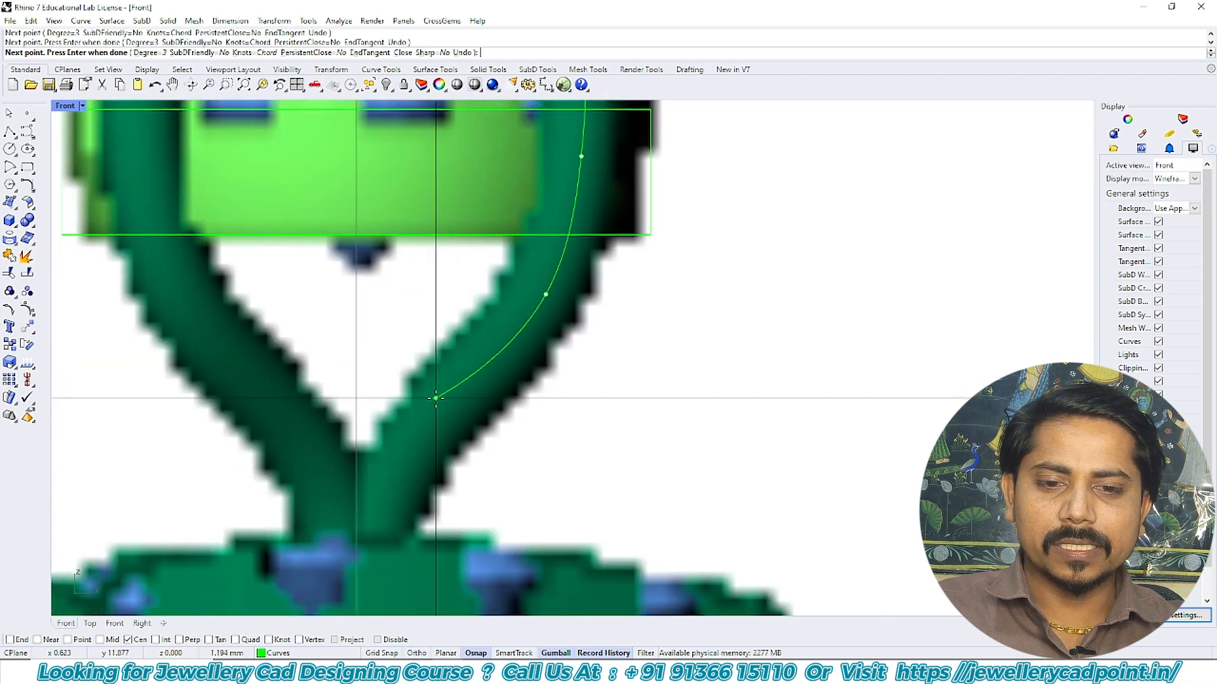
click(439, 398)
right_drag(438, 398, 477, 315)
click(410, 403)
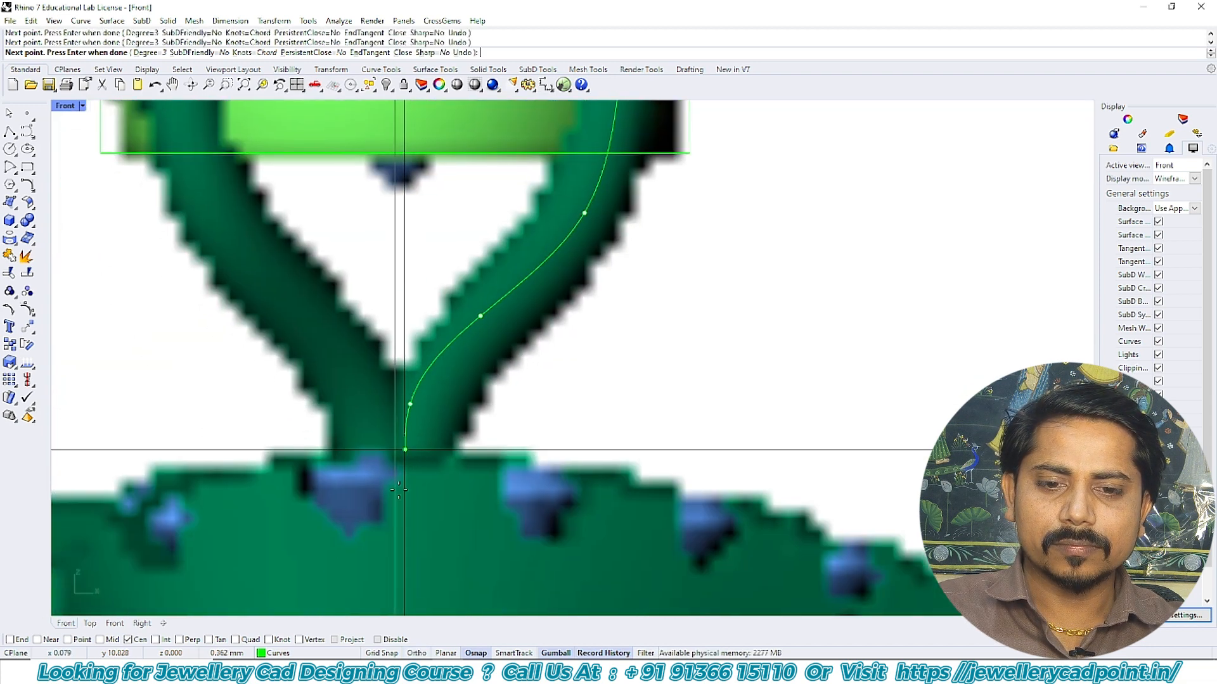
right_drag(410, 451, 429, 340)
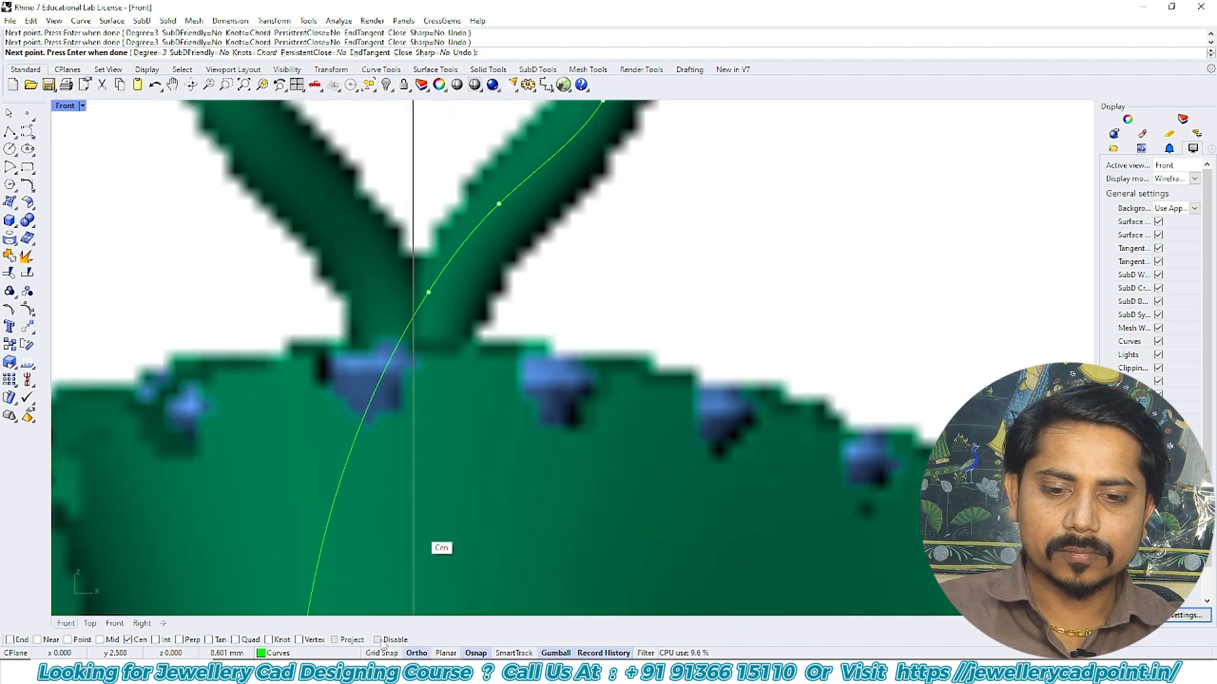
- Disable object snaps and continue the curve straight down through the band to the end of the lower stem
click(378, 640)
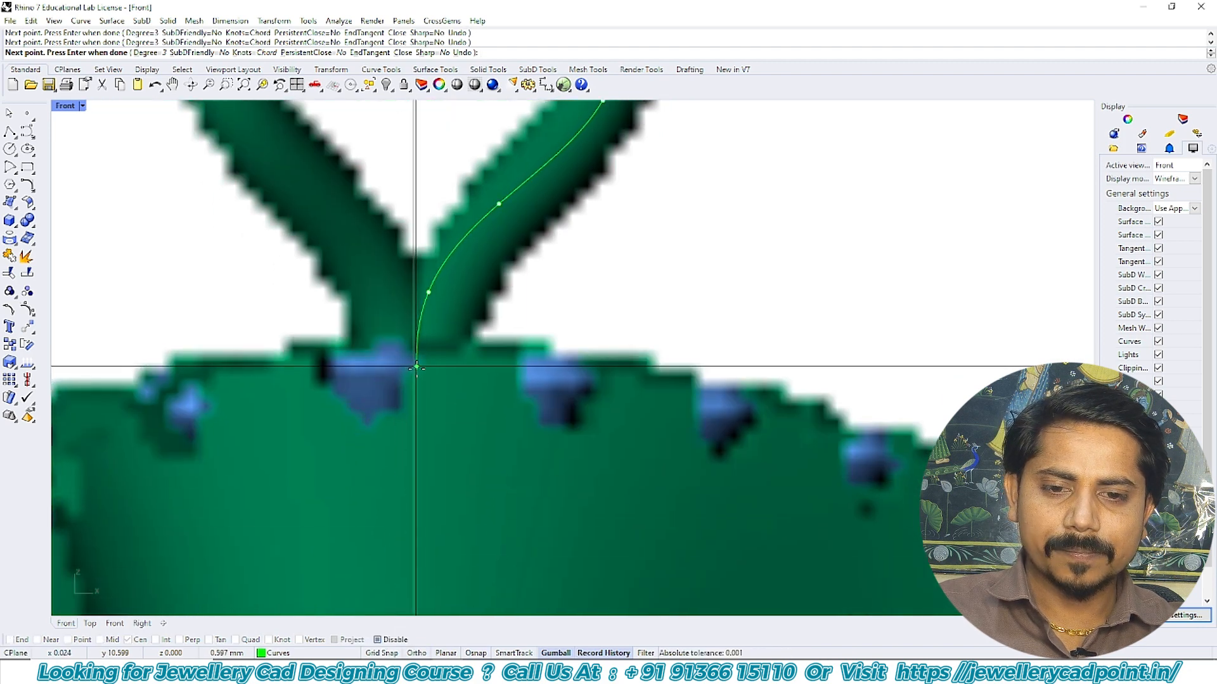
click(415, 374)
right_drag(430, 518, 418, 400)
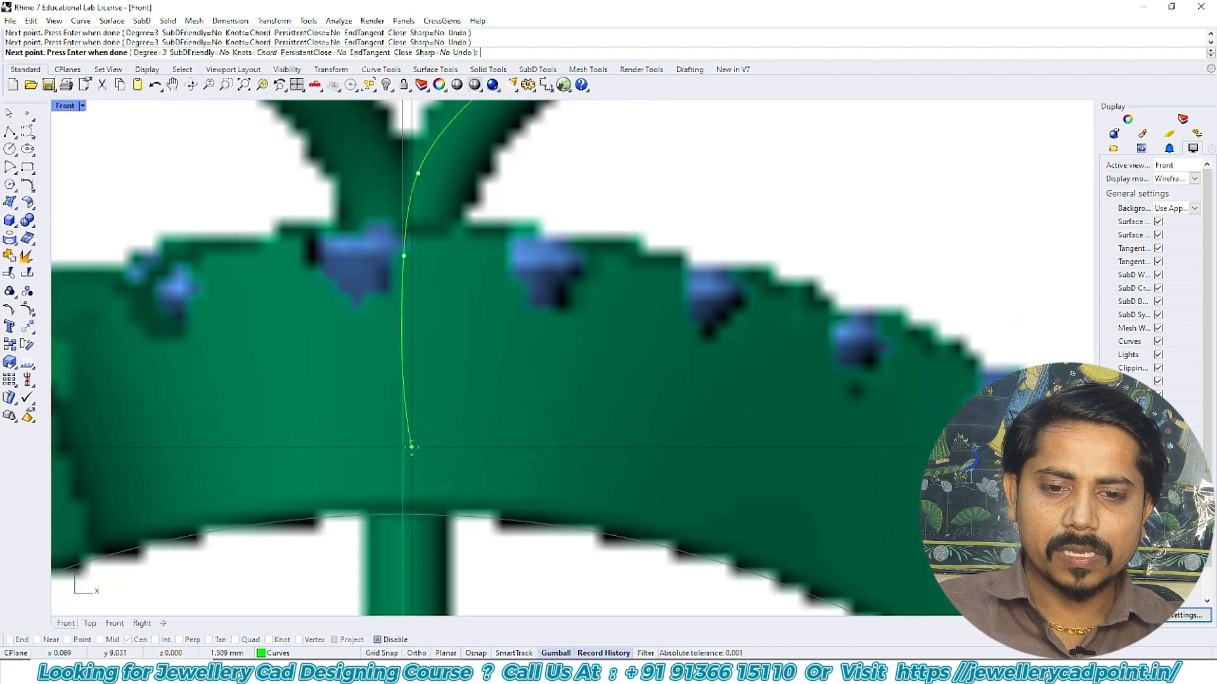
click(404, 382)
scroll(405, 392, down, 3)
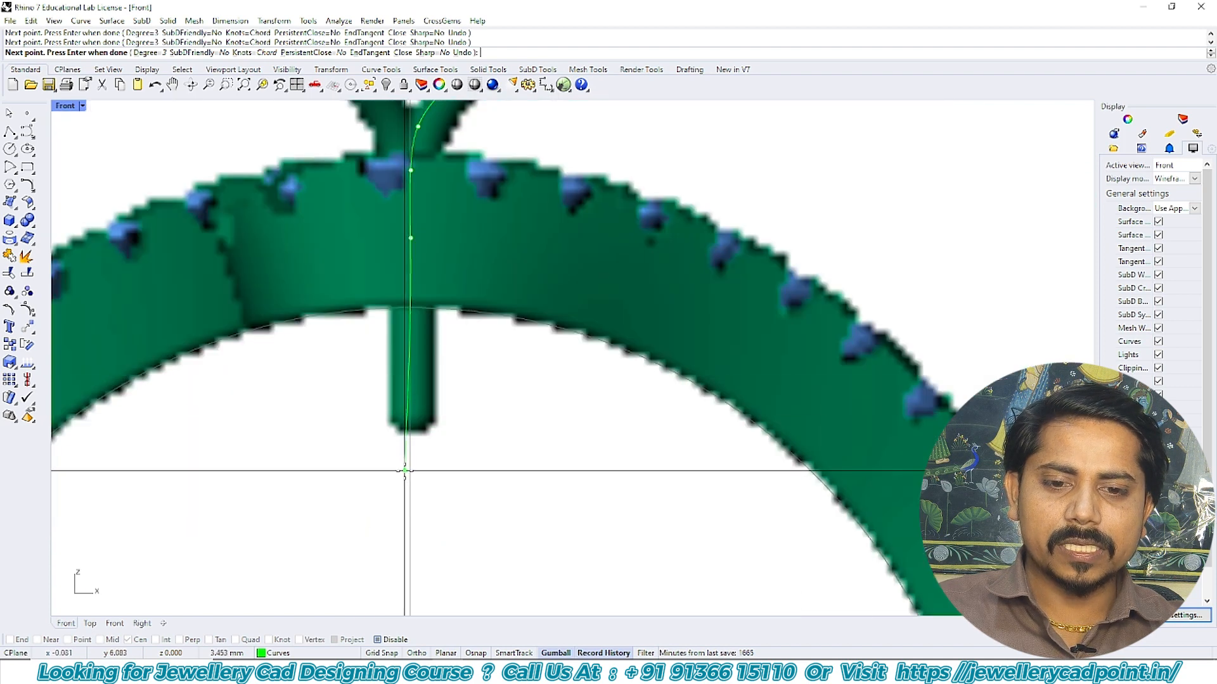
right_click(412, 447)
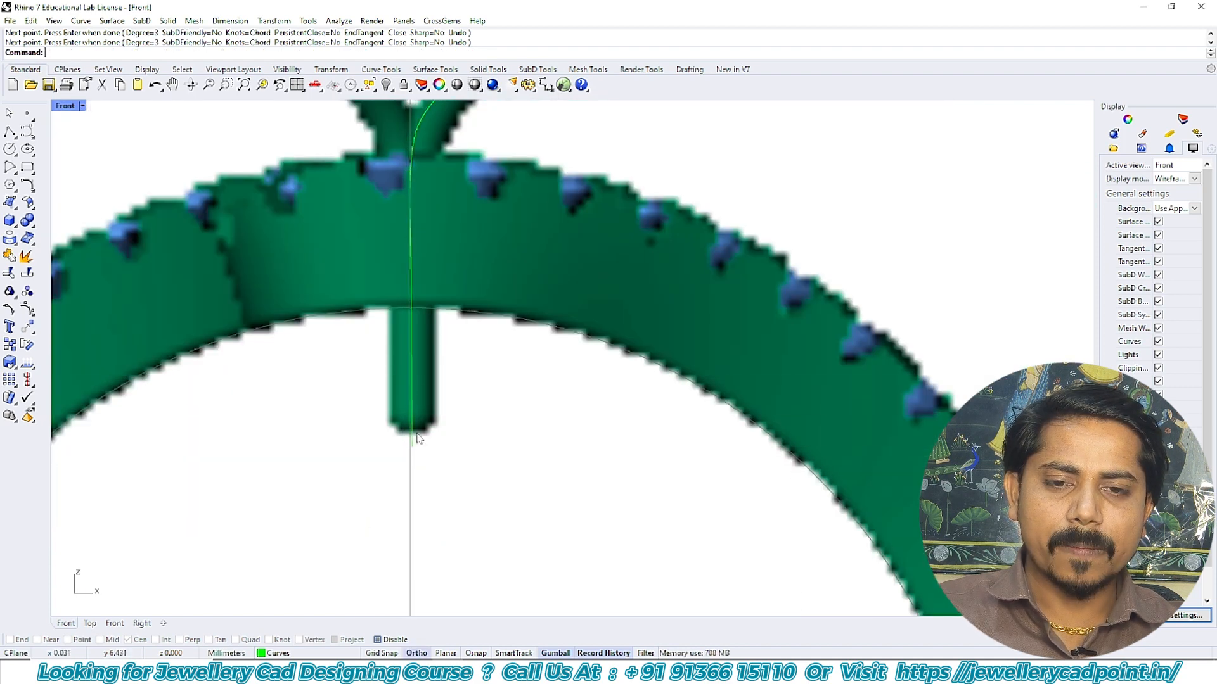
- Compare the finished prong curve with the reference prongs in the front, top and perspective views
scroll(420, 350, down, 8)
scroll(454, 190, up, 11)
click(434, 254)
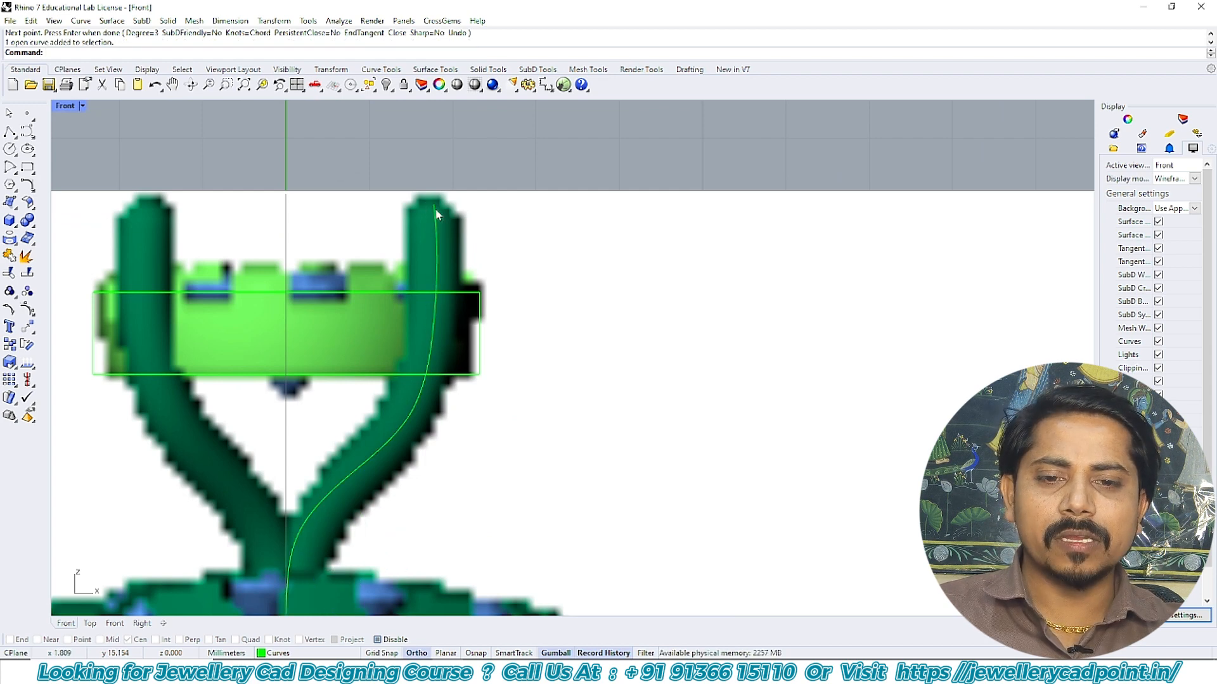
key(ctrl+F1)
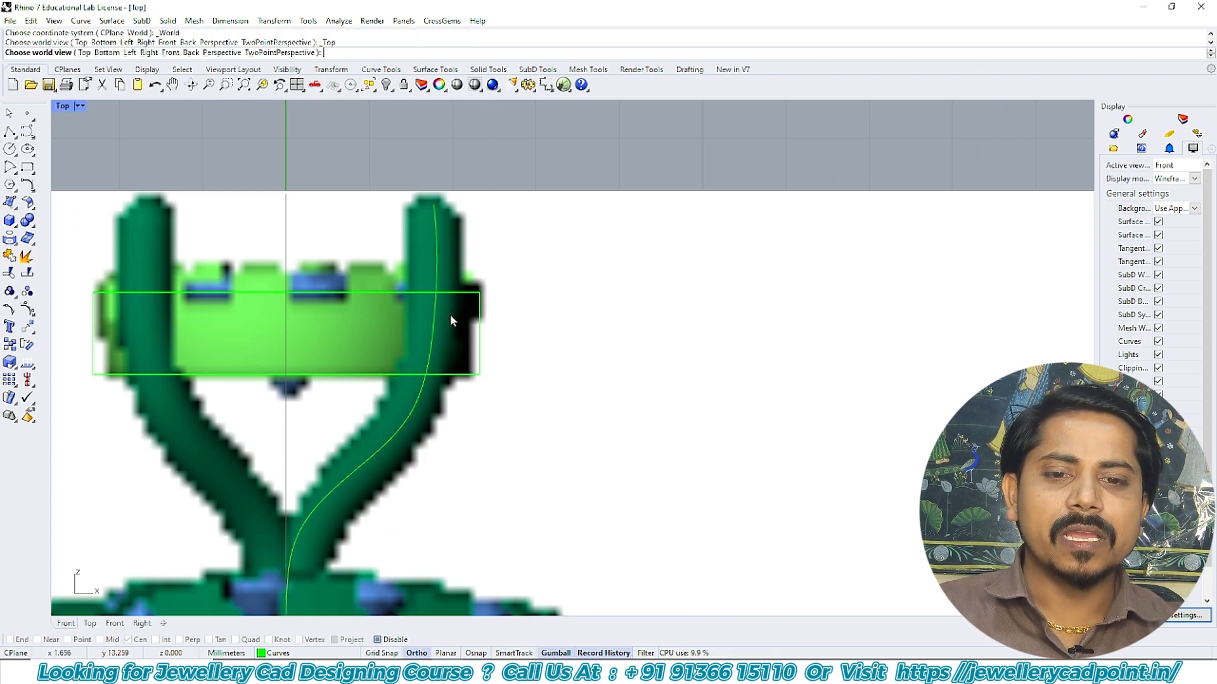
scroll(462, 310, up, 5)
key(ctrl+F4)
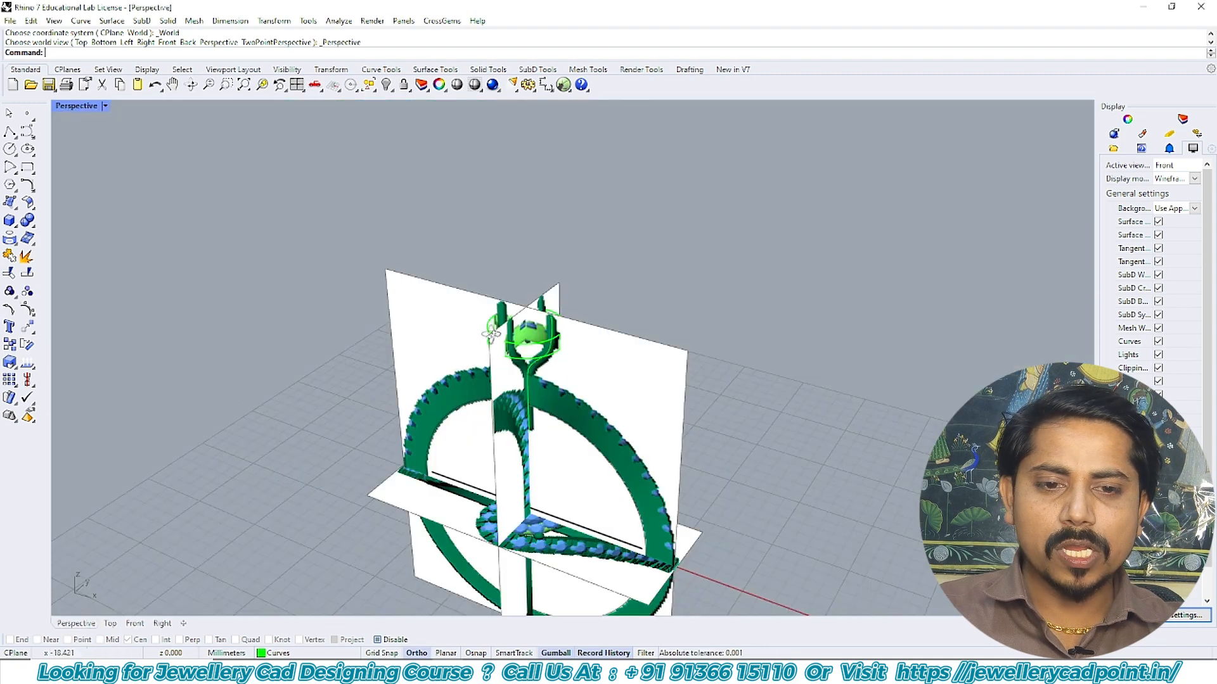
scroll(533, 329, up, 10)
key(ctrl+F1)
scroll(552, 367, up, 5)
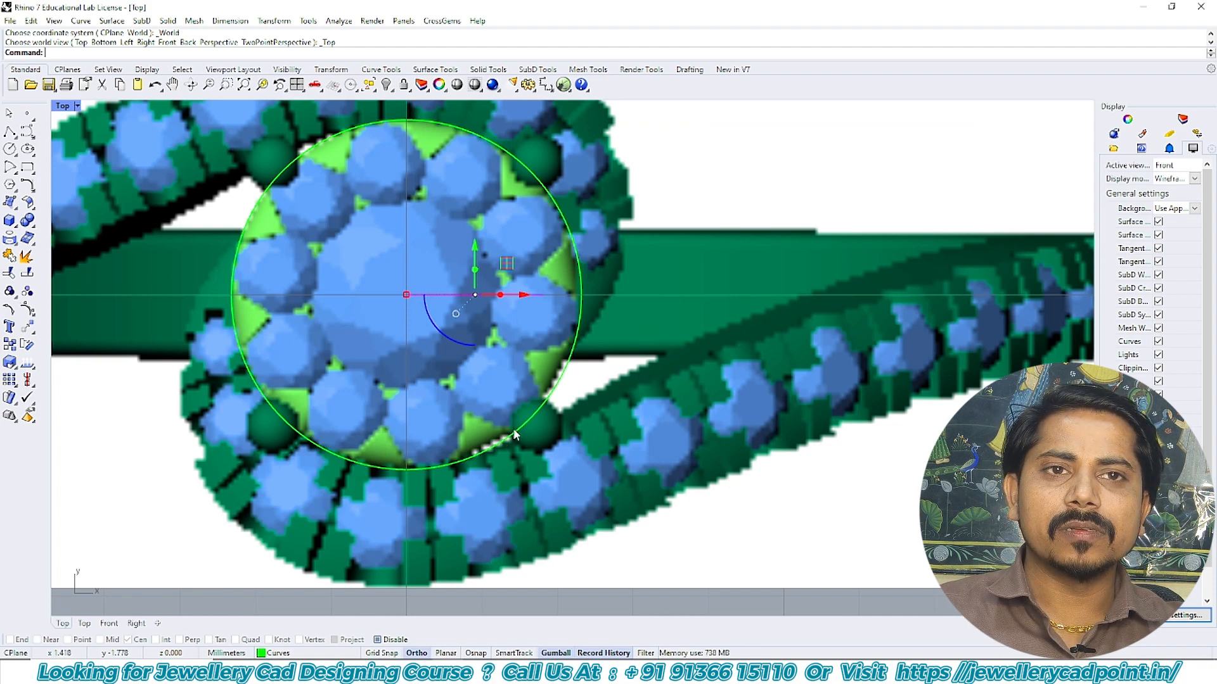
scroll(496, 368, down, 4)
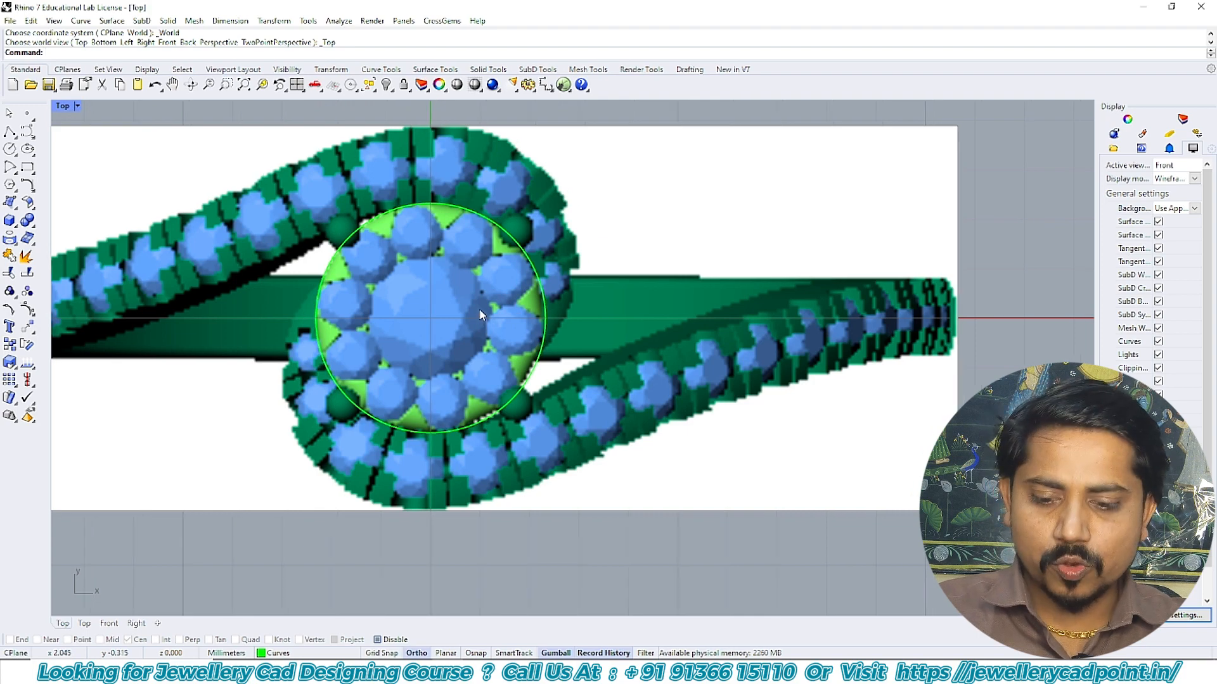
- Rotate the prong curve about the origin at 0 by about 45 degrees clockwise toward the corner prong in the top view
key(ctrl+F4)
scroll(519, 313, up, 6)
click(496, 288)
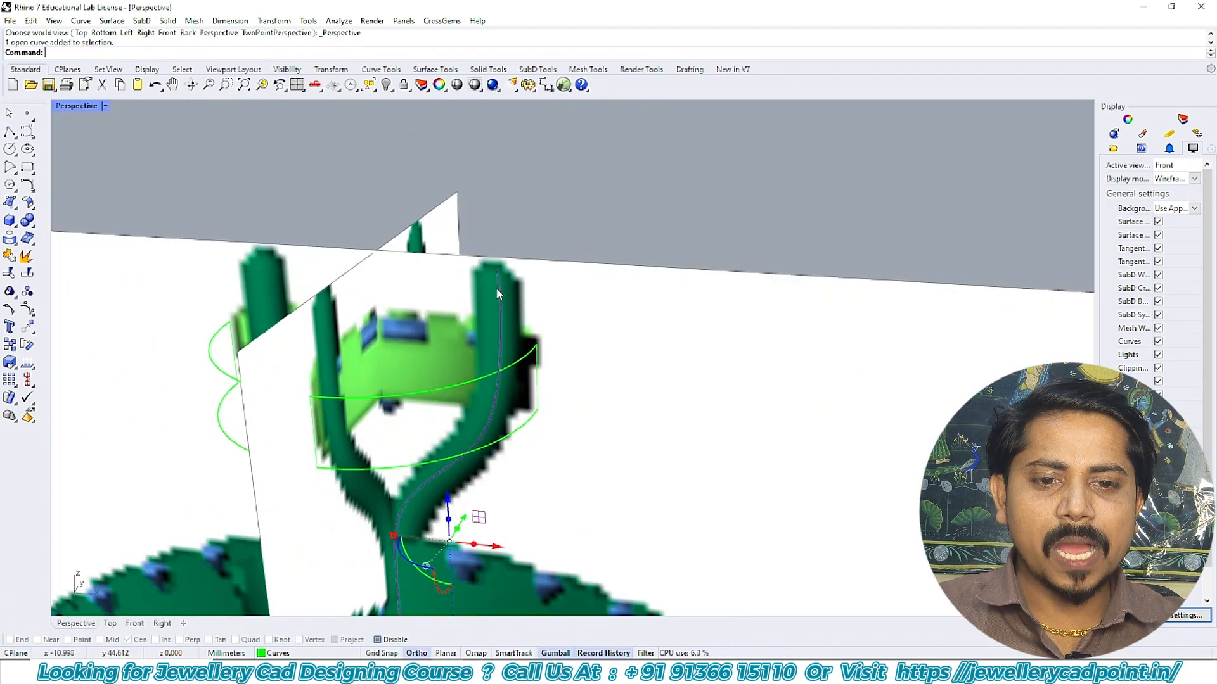
key(ctrl+F2)
key(ctrl+F1)
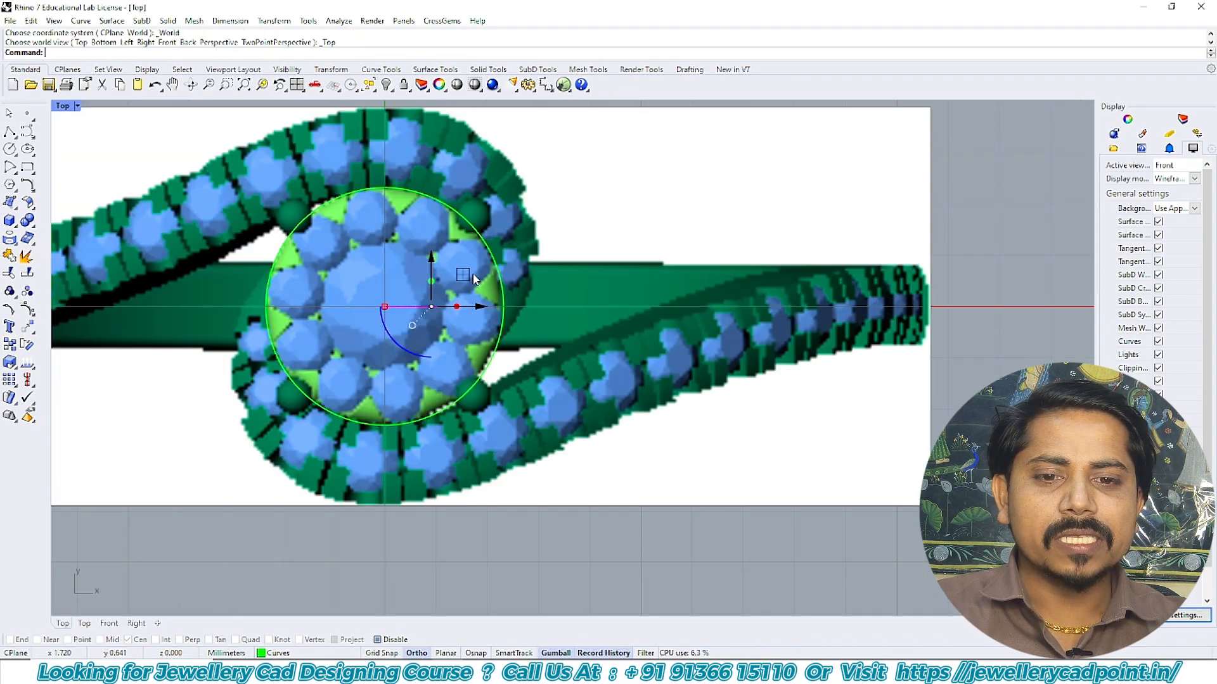
scroll(131, 261, up, 2)
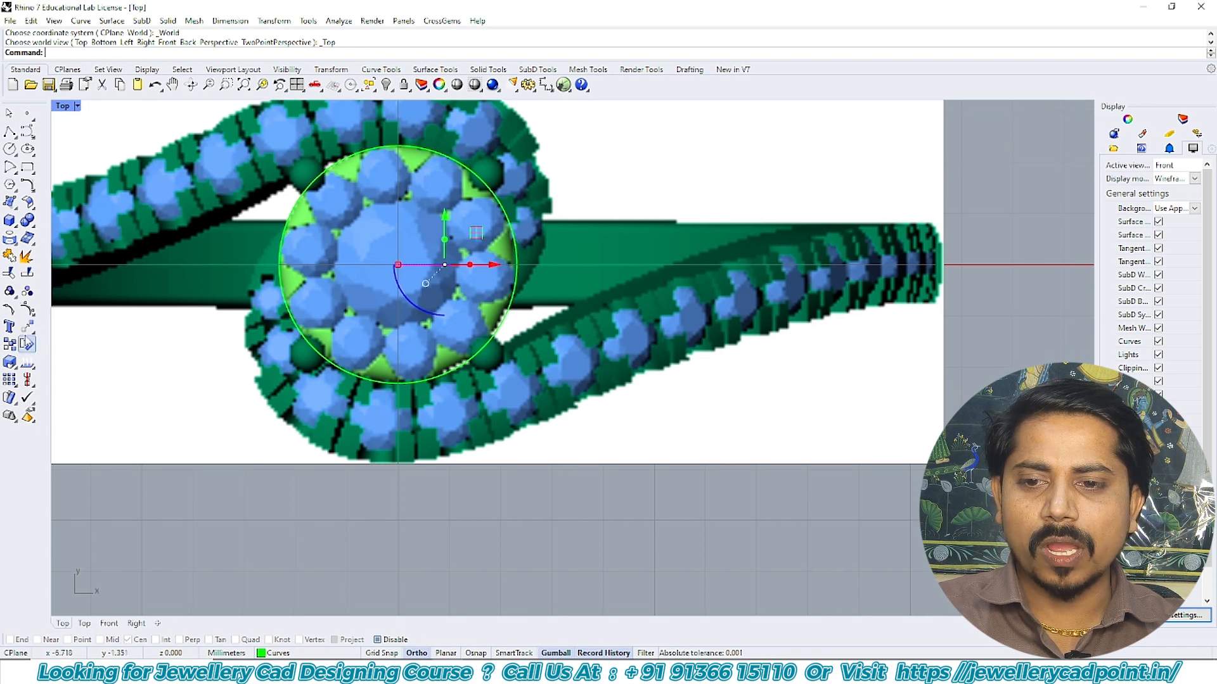
click(26, 344)
text(0)
key(Return)
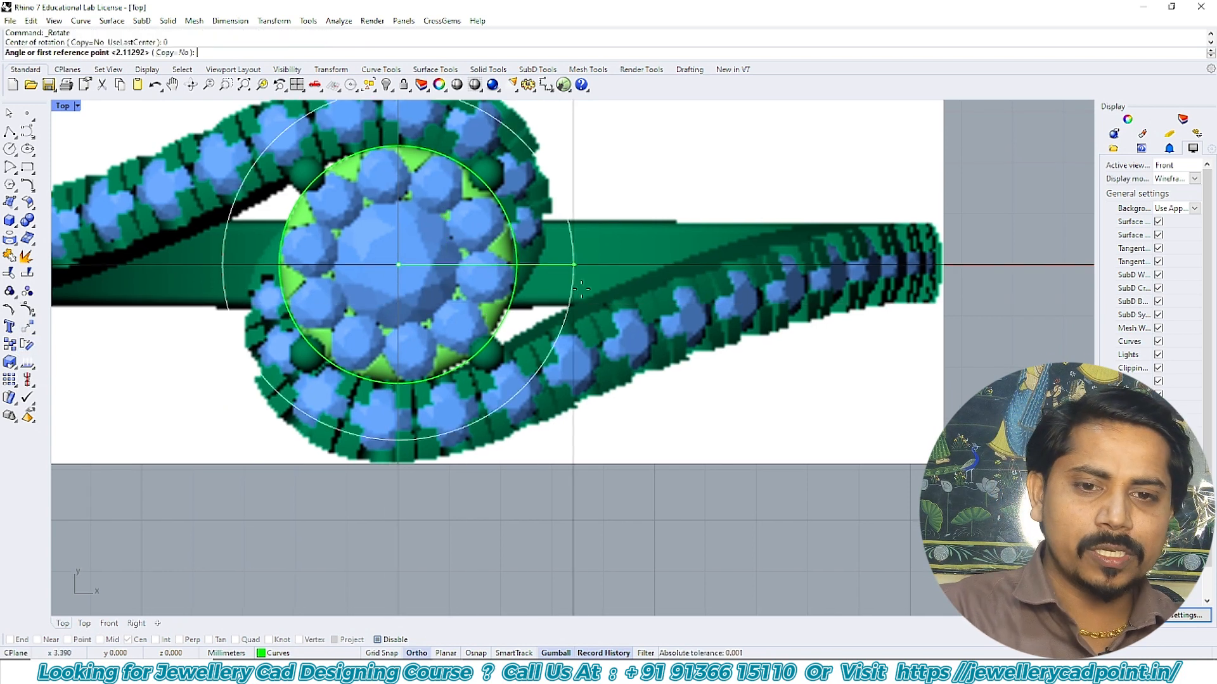
click(574, 279)
key(F8)
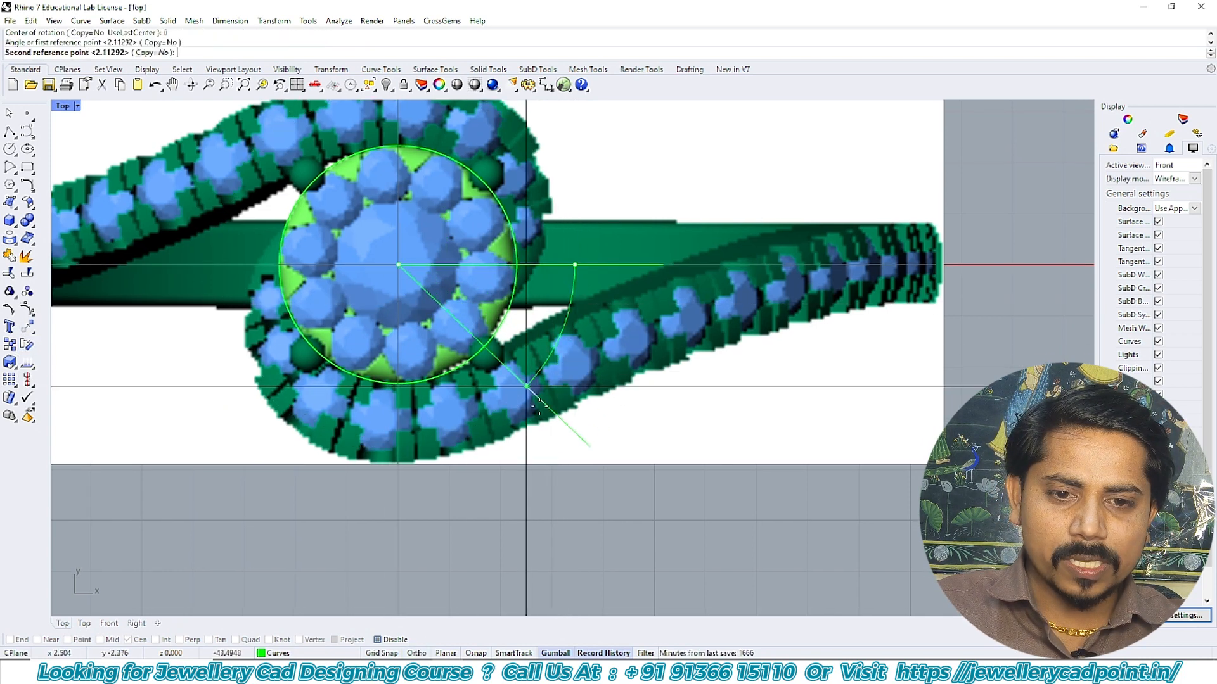
shift+click(532, 402)
- Check the rotated curve against the corner prong in the top and front views and delete the curve
scroll(464, 327, up, 2)
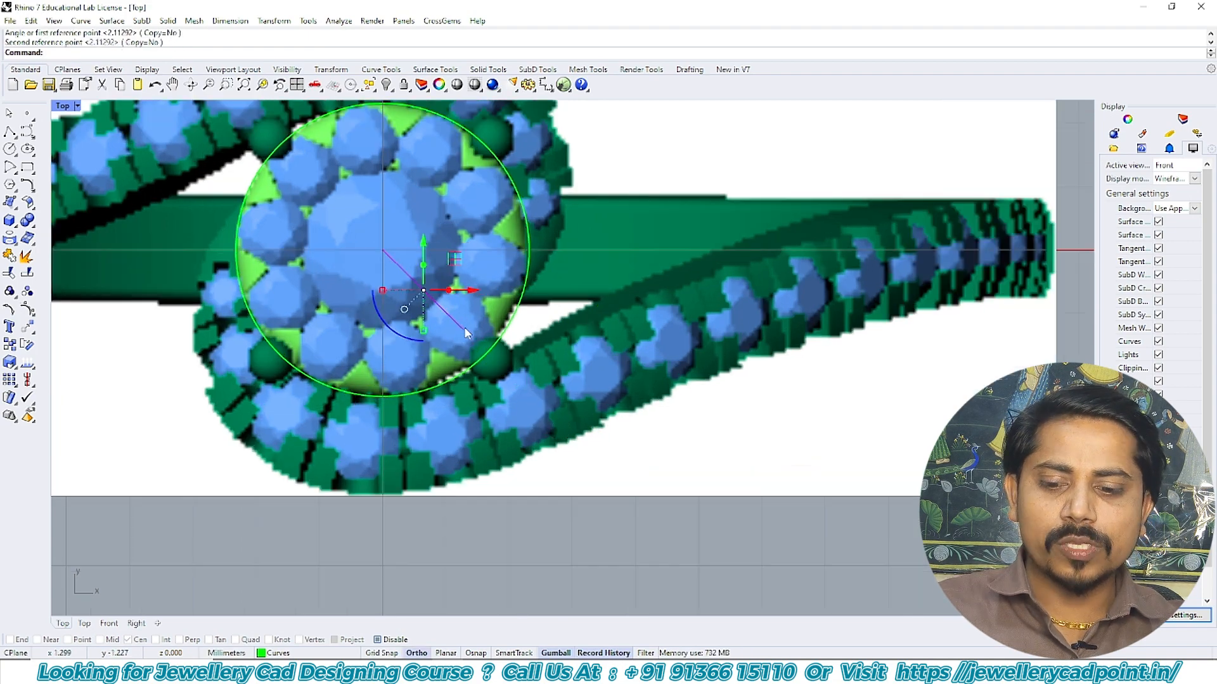
key(ctrl+F4)
key(ctrl+F2)
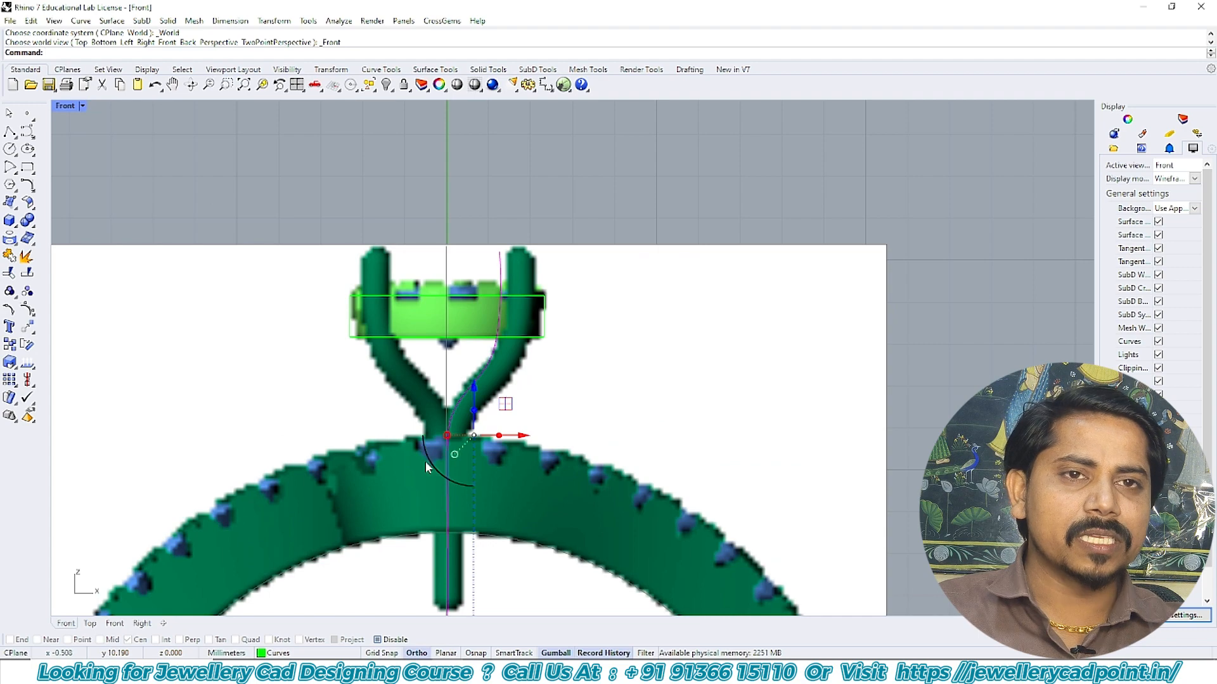
key(ctrl+F1)
scroll(513, 357, up, 4)
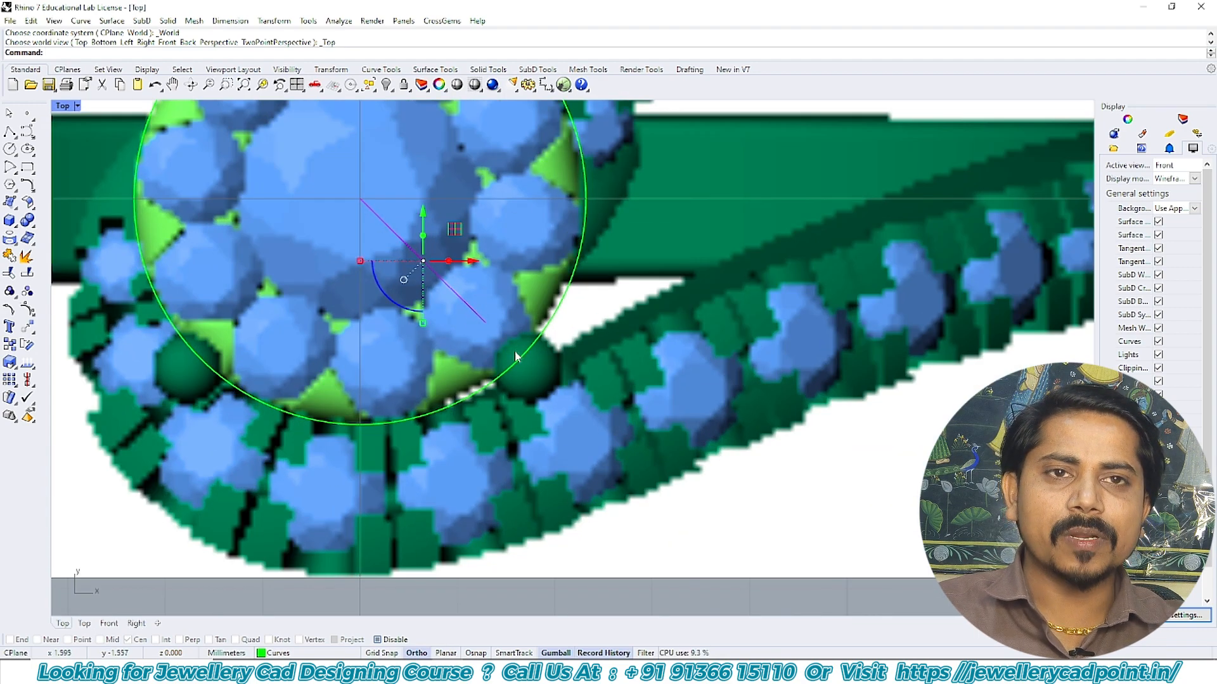
key(ctrl+F2)
scroll(463, 279, up, 5)
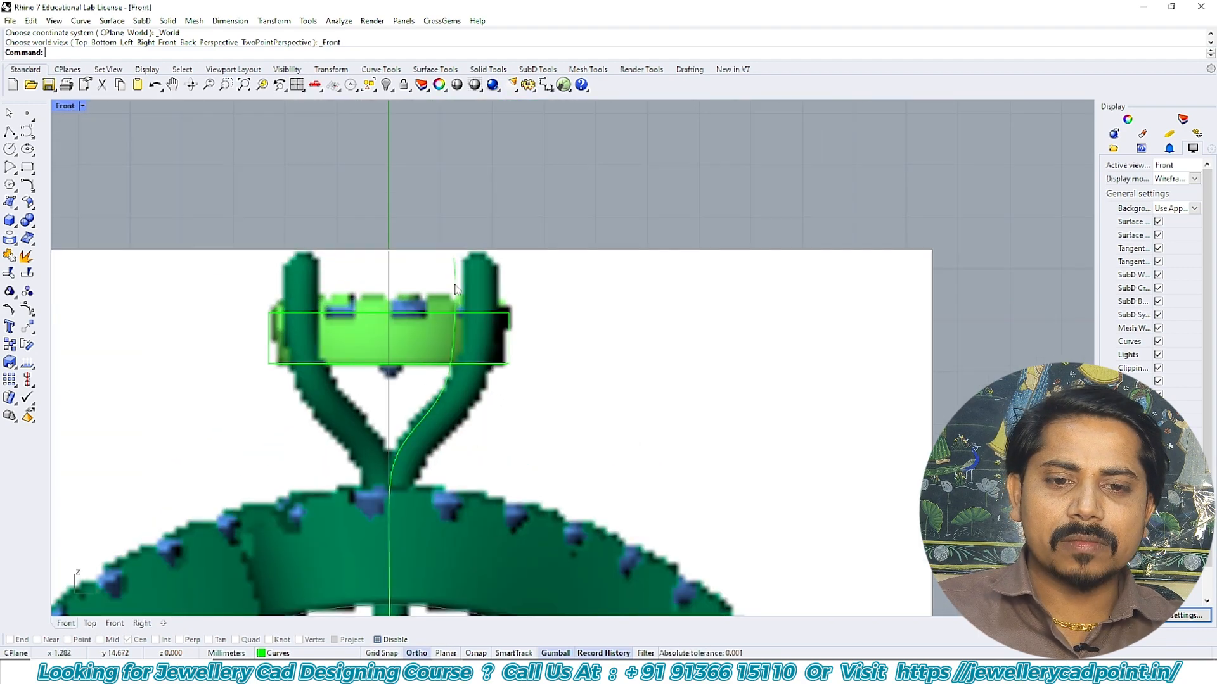
click(455, 285)
key(Delete)
right_drag(451, 385, 422, 313)
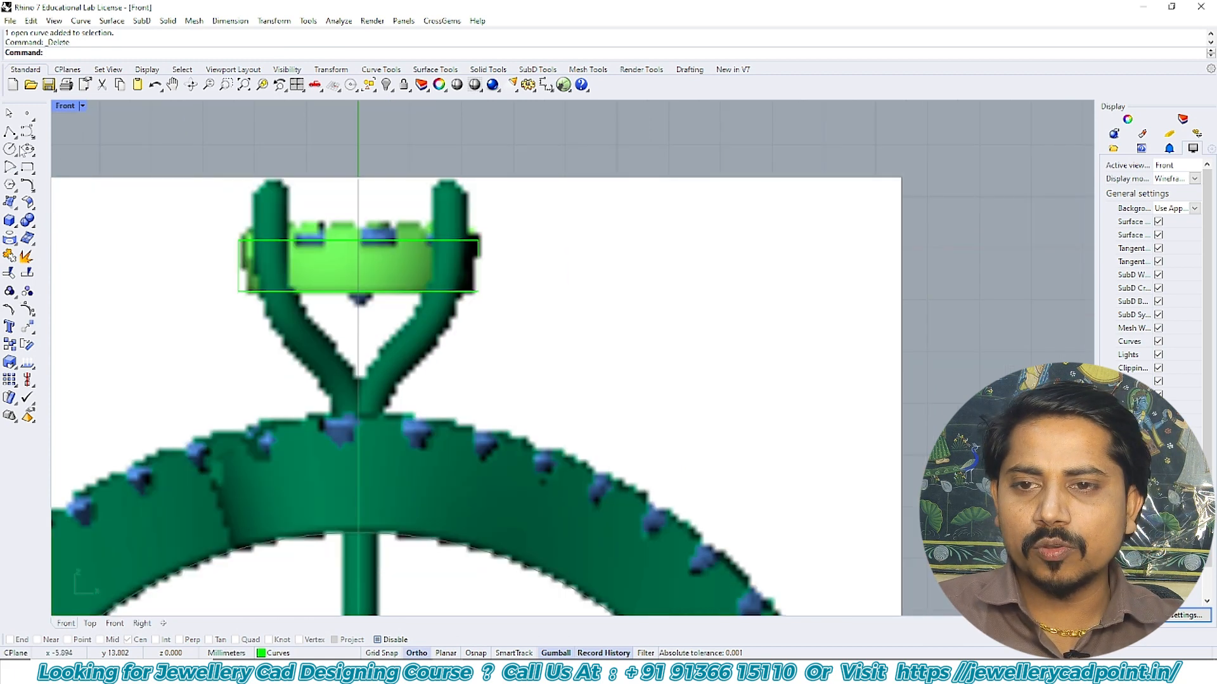
click(29, 134)
click(64, 138)
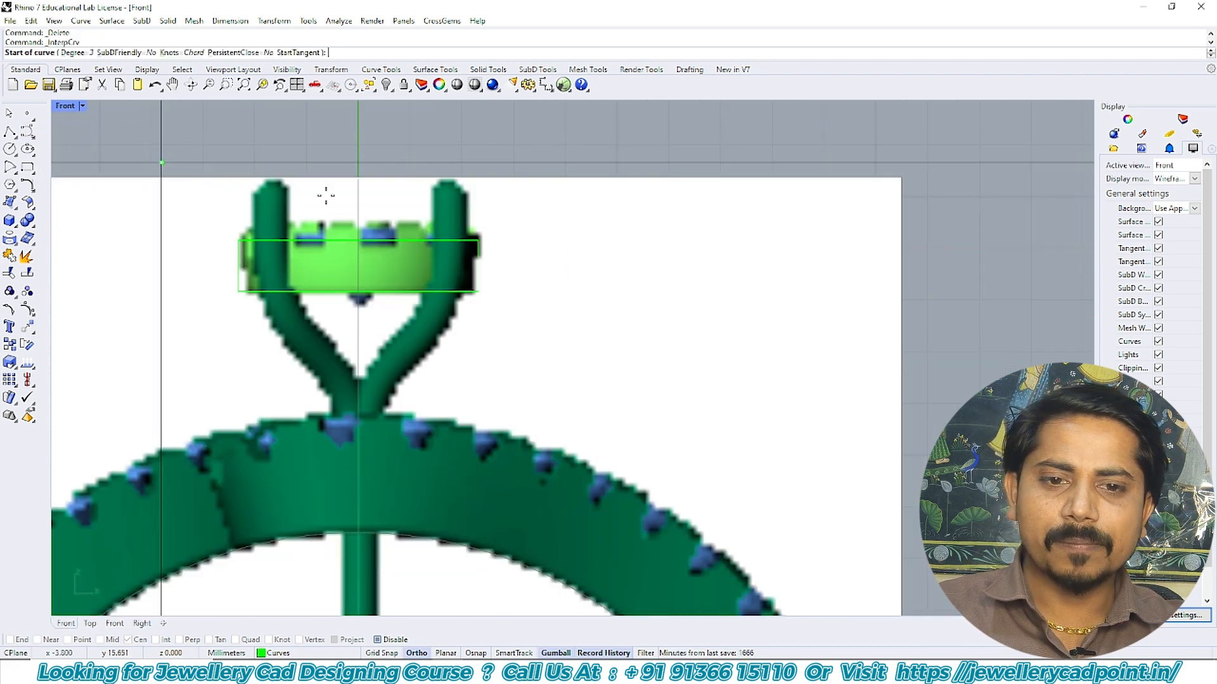
scroll(470, 253, up, 6)
scroll(460, 218, down, 2)
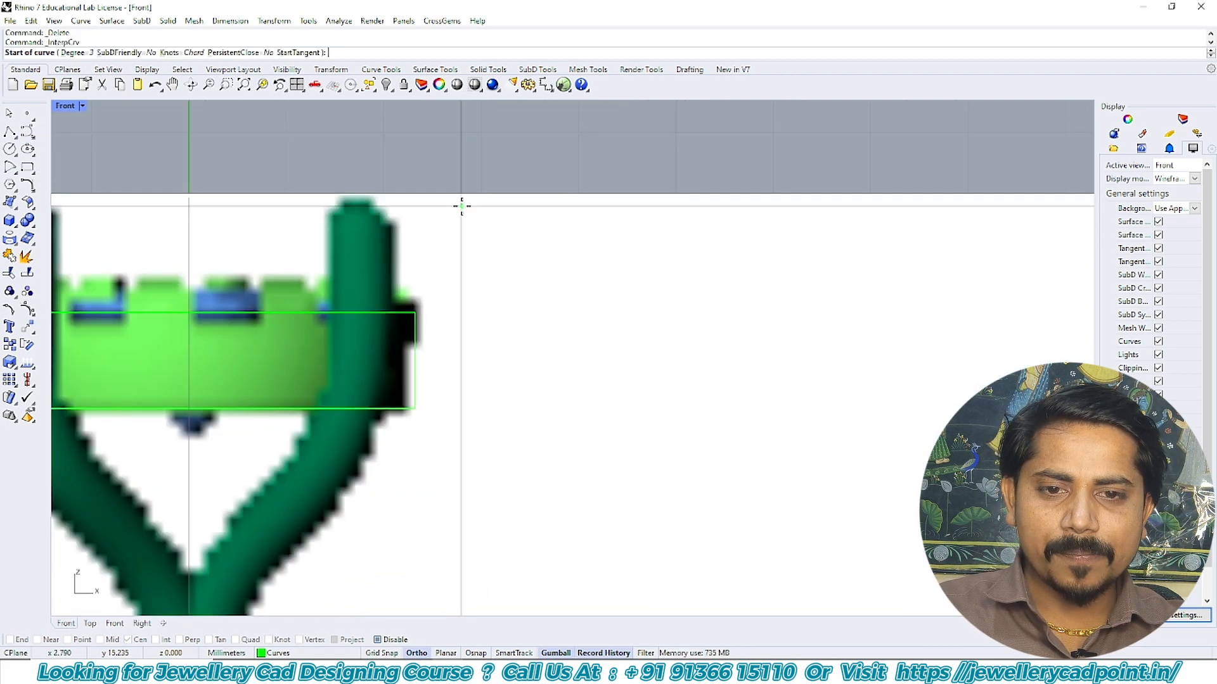
click(463, 202)
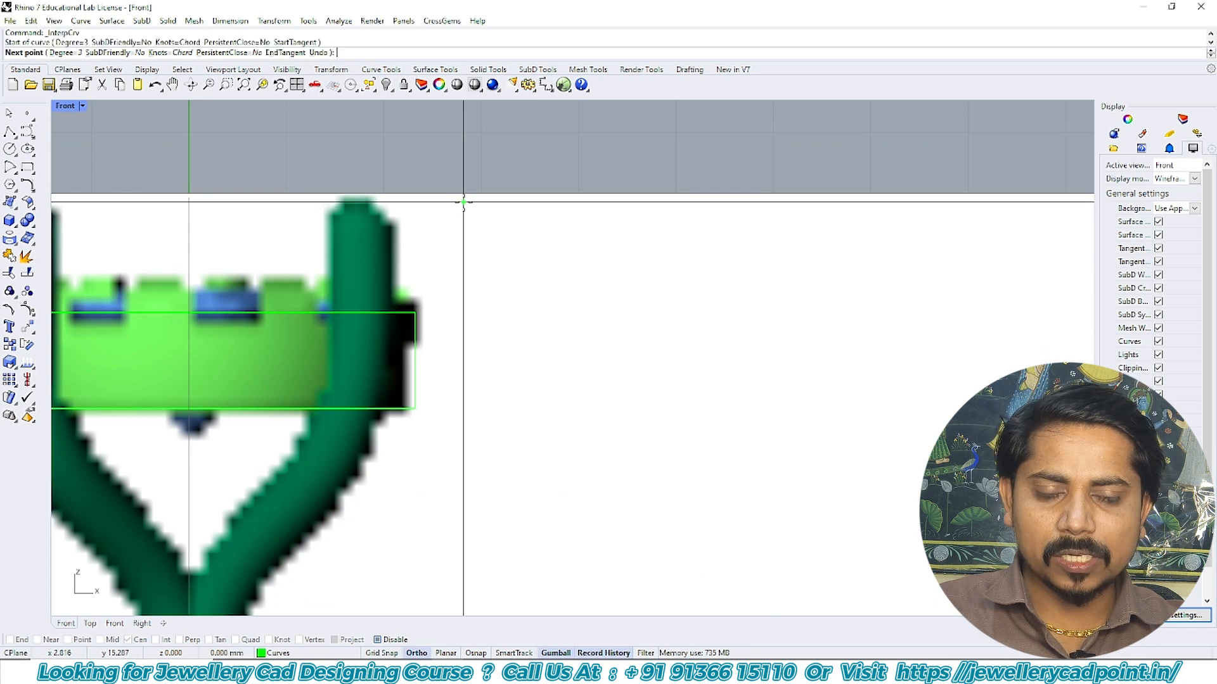
click(462, 399)
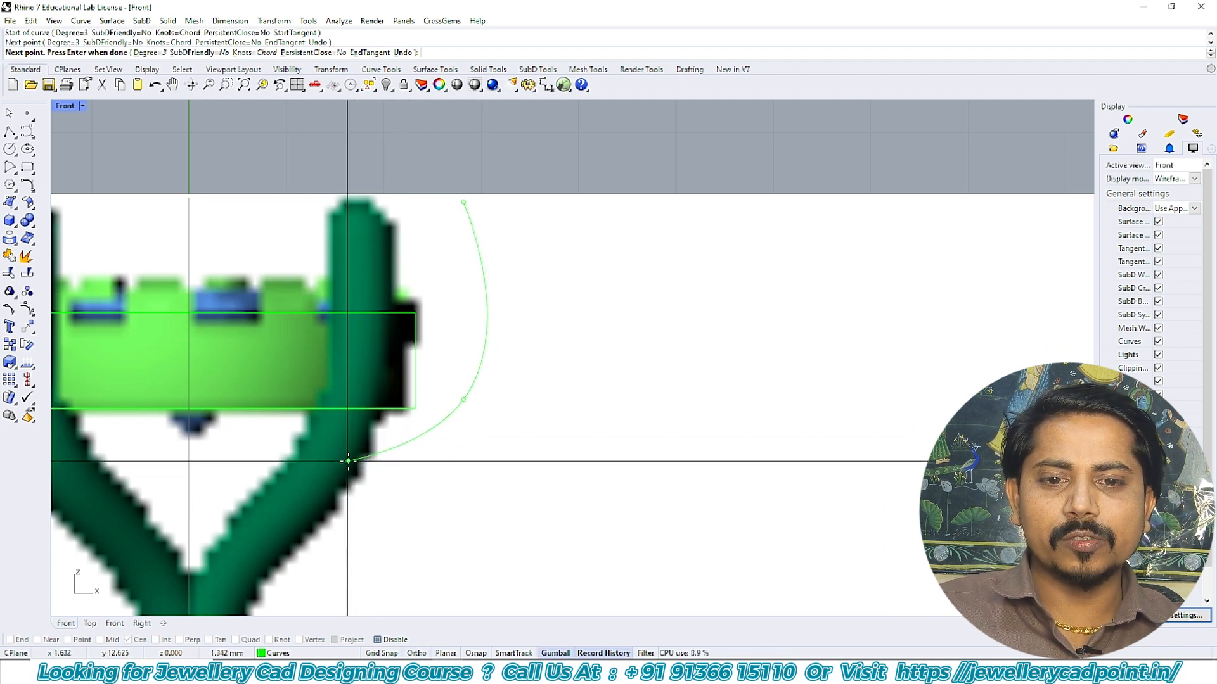
key(Escape)
- Start an interpolated curve outside the prong at tip height, straight down past the disc, and free of Ortho curve it inward along the lower arm
right_click(480, 210)
click(465, 202)
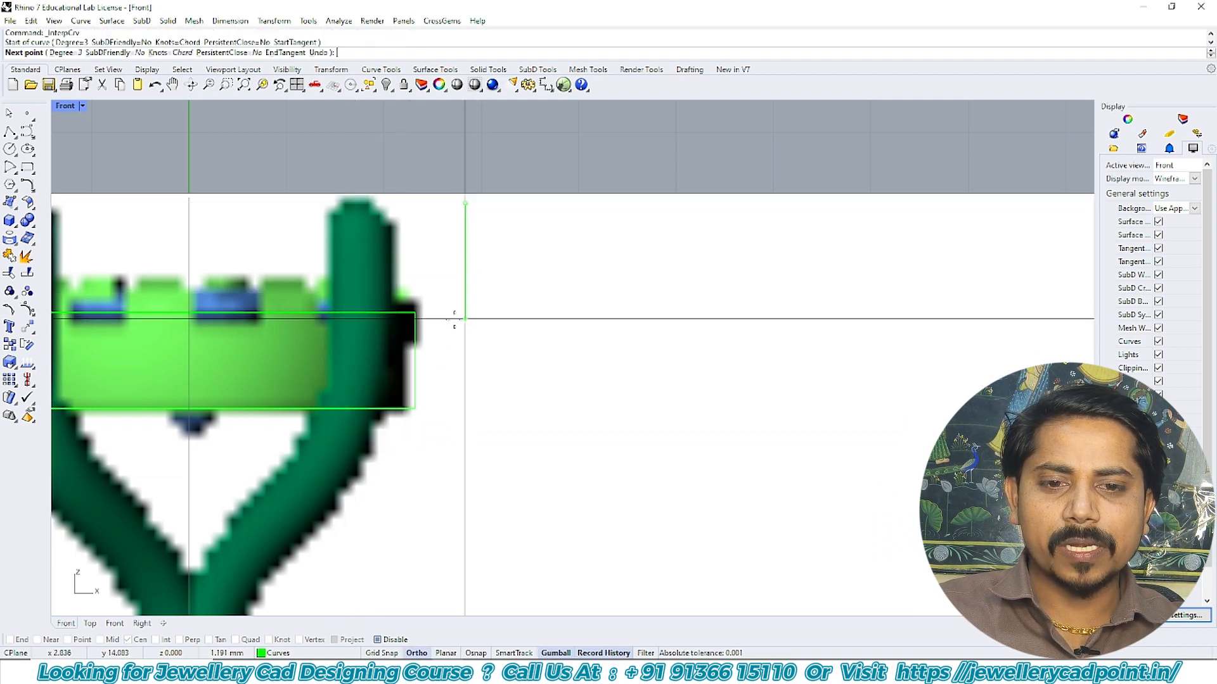
click(466, 316)
key(F8)
click(444, 410)
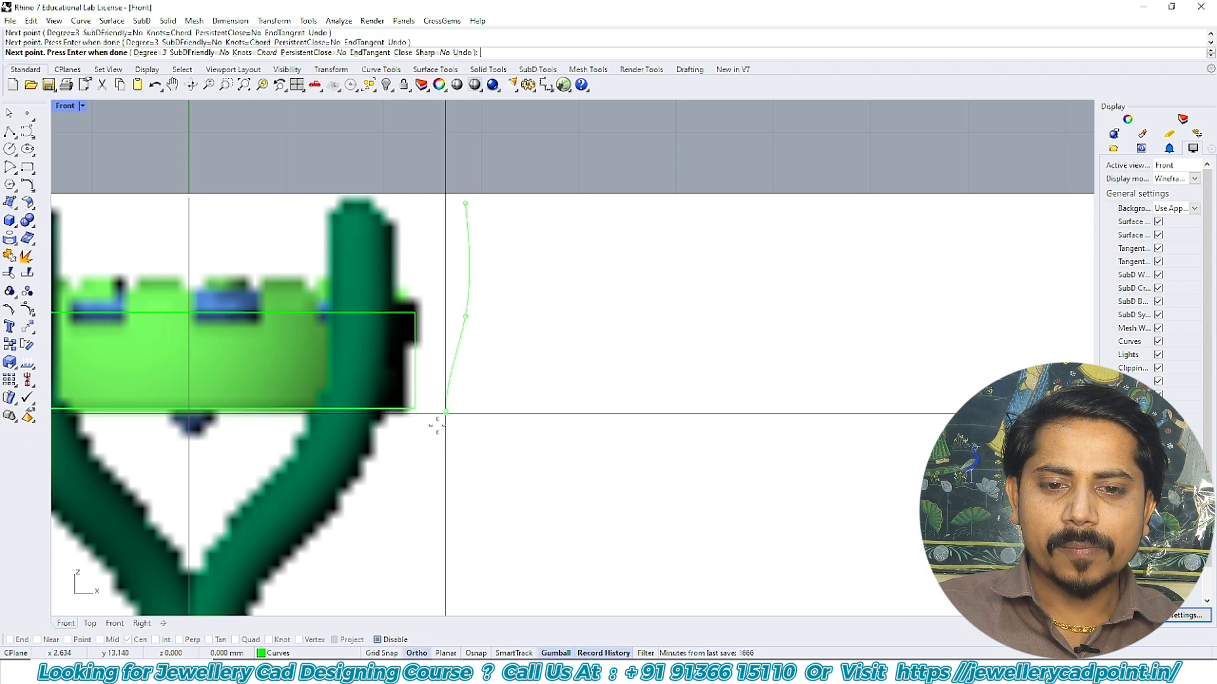
right_drag(444, 411, 492, 316)
click(398, 383)
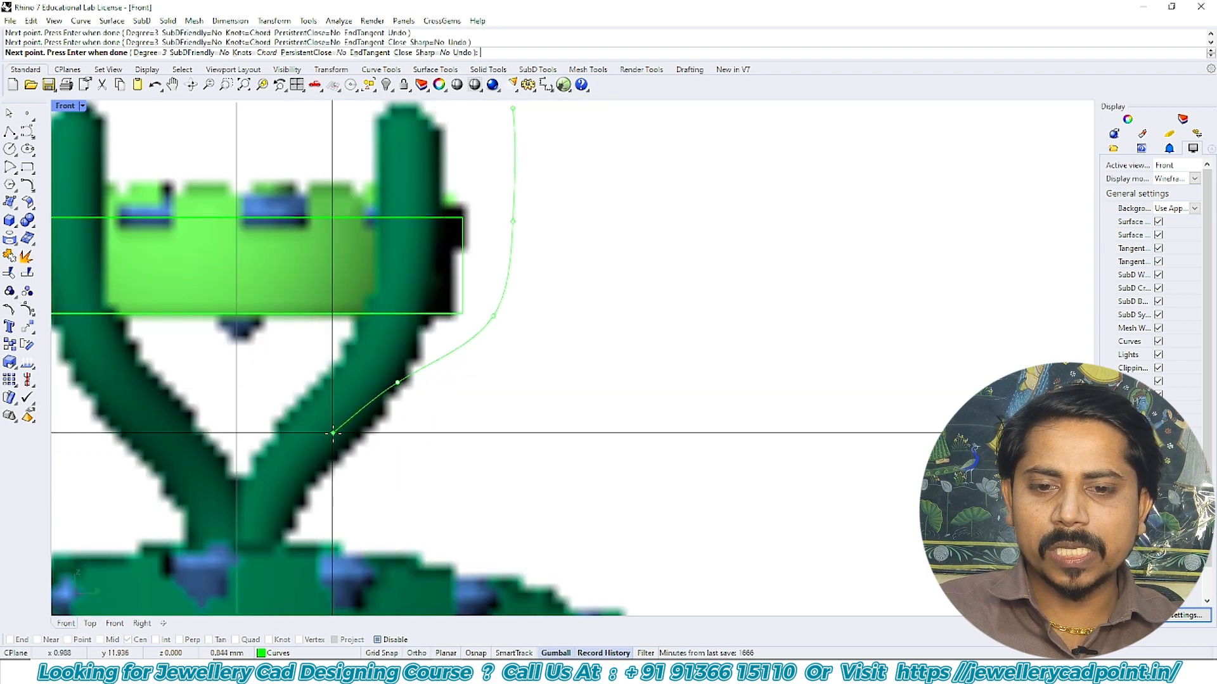
click(332, 431)
- Continue the curve to the centre axis at the prong junction and straight down to the end of the lower stem, and finish it
right_drag(255, 507, 330, 374)
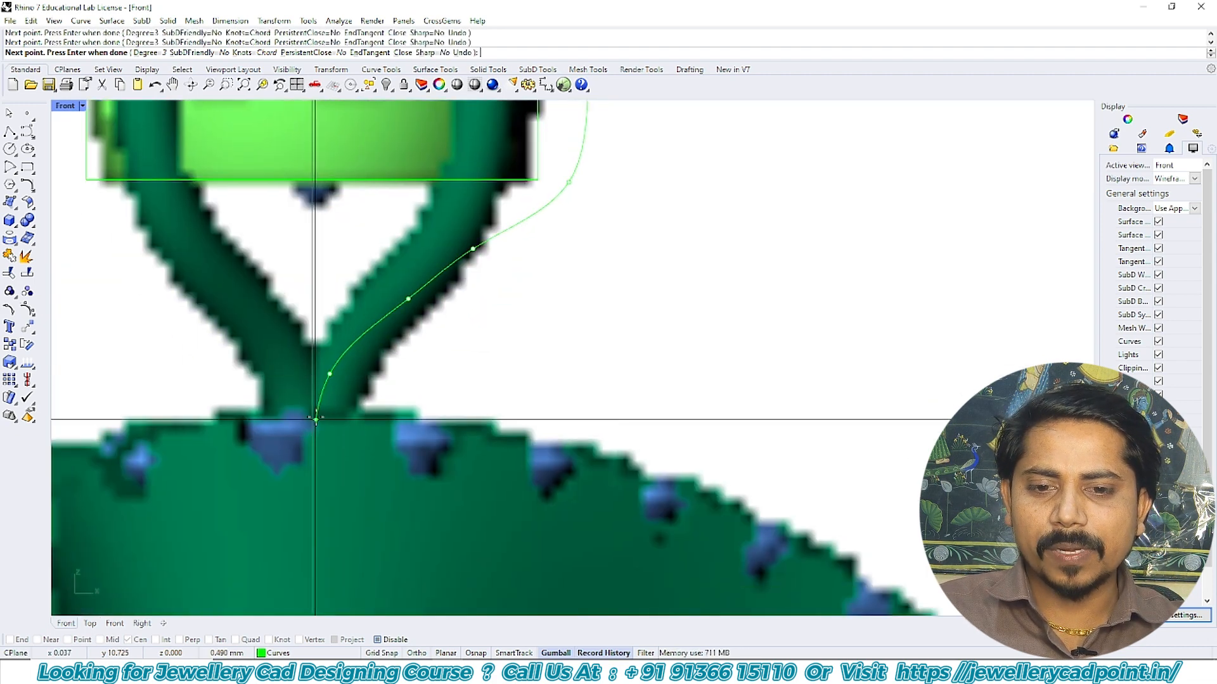
scroll(311, 415, up, 4)
scroll(313, 412, down, 5)
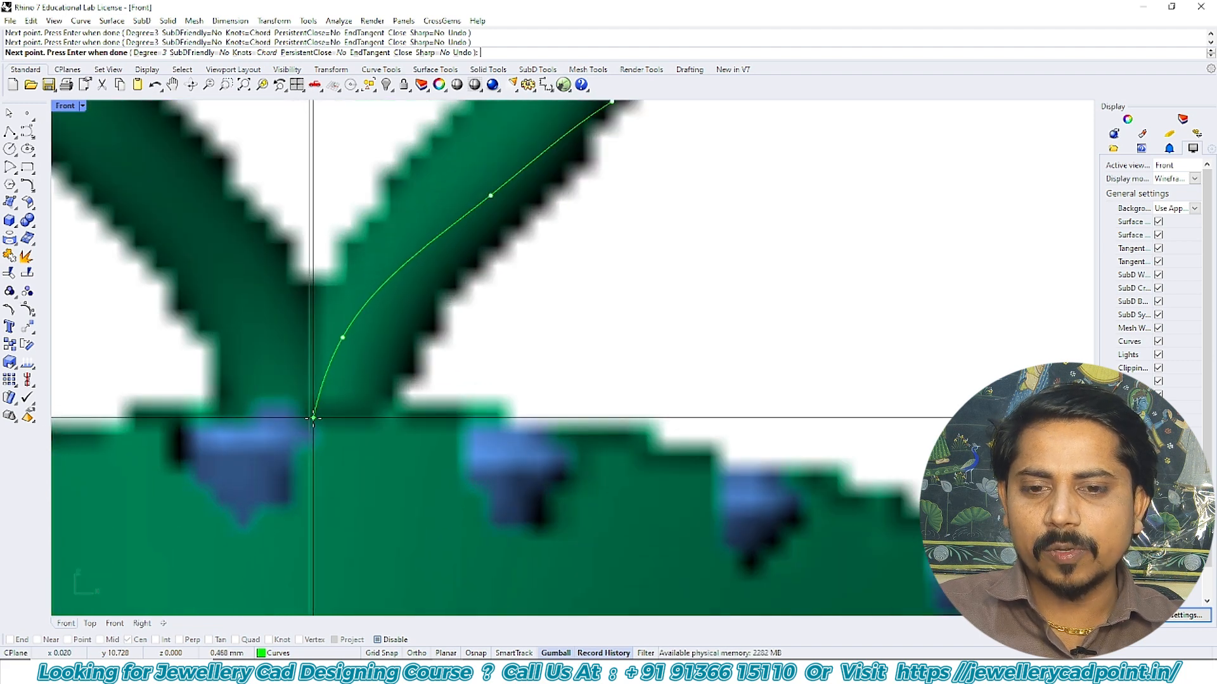
scroll(320, 368, up, 7)
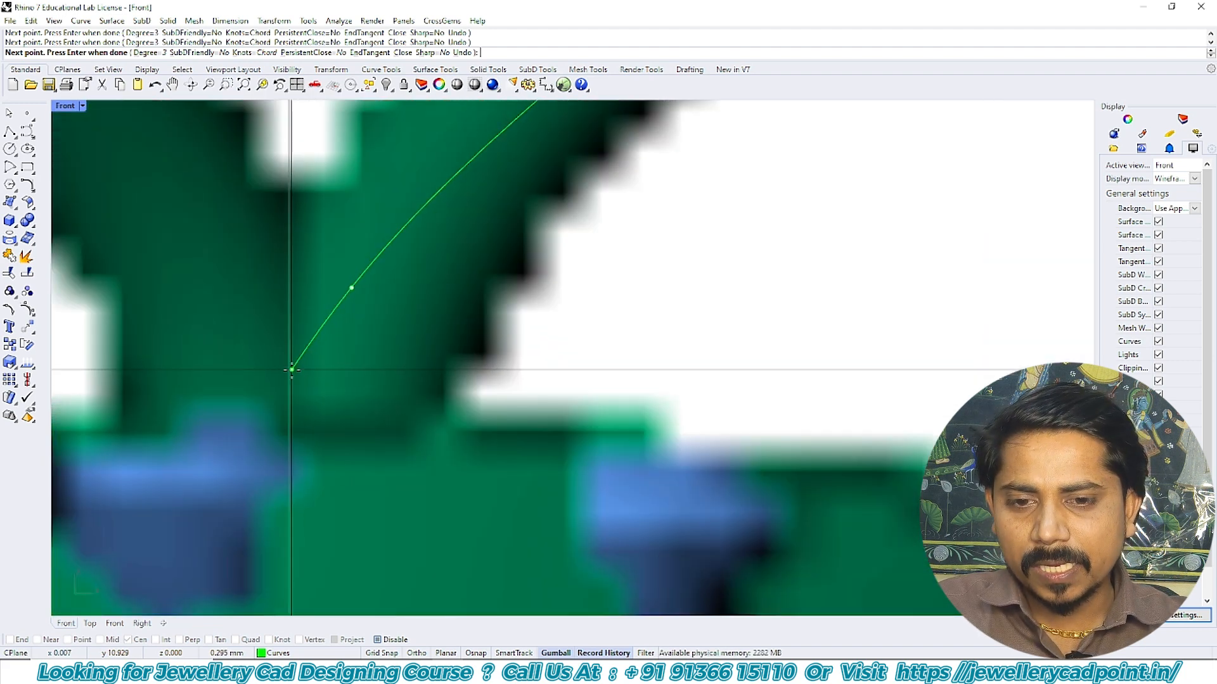
click(291, 372)
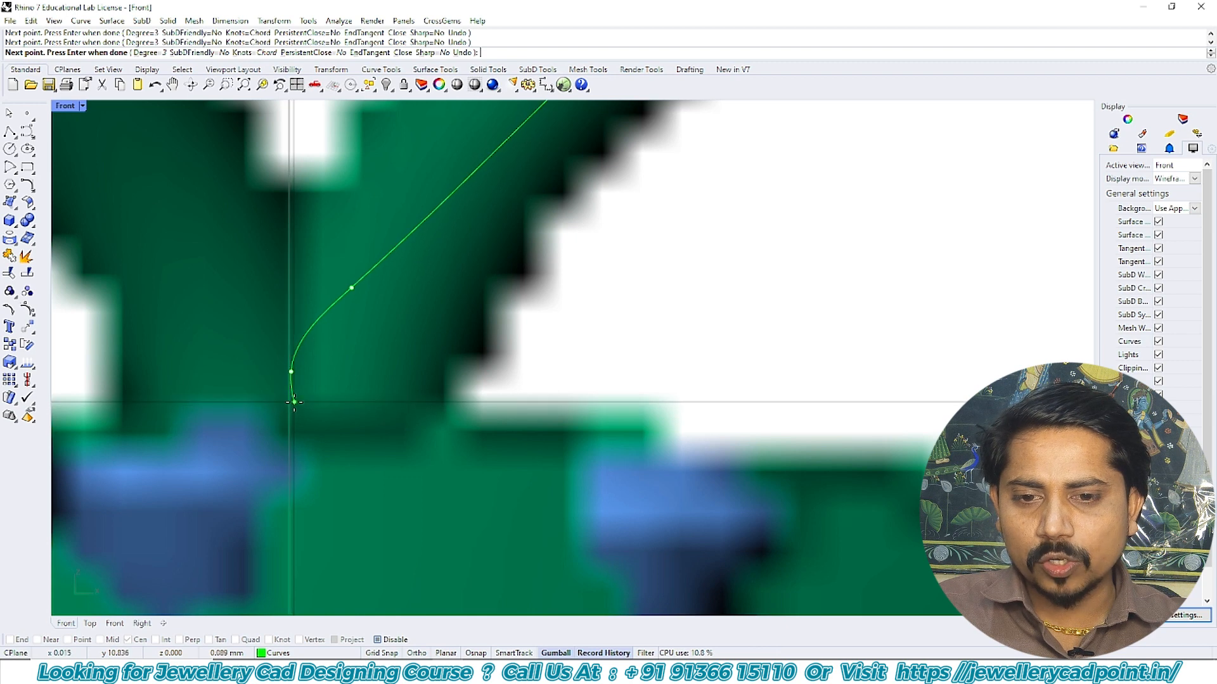
key(shift)
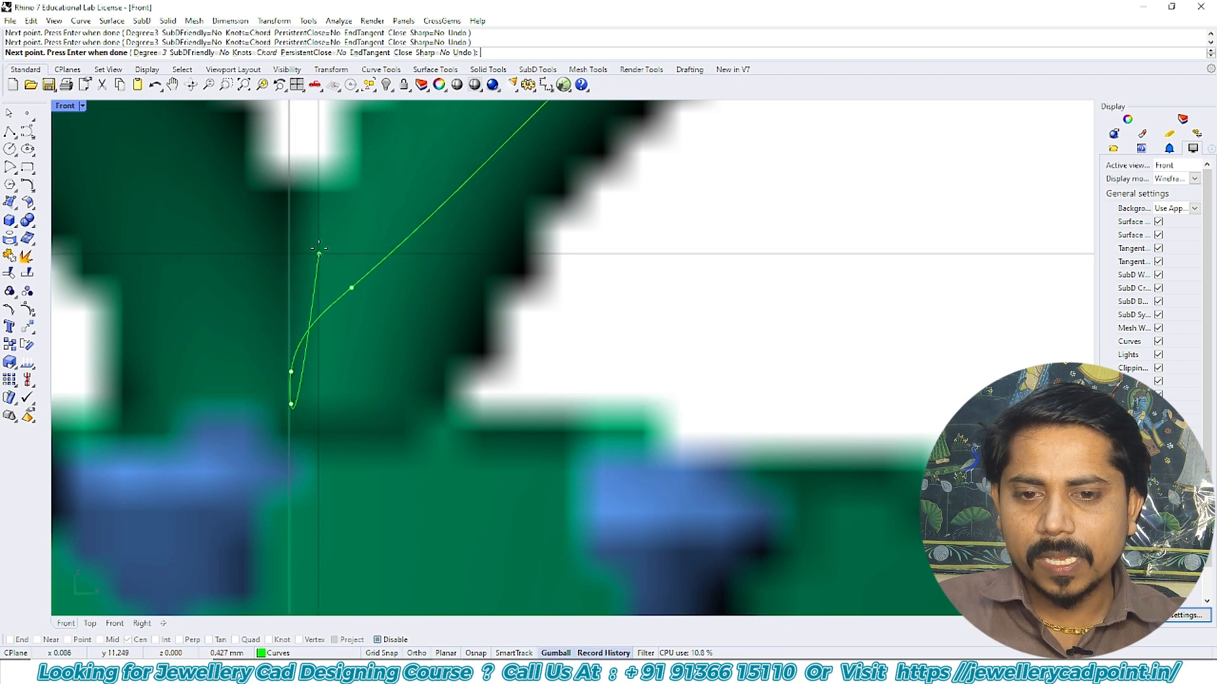
scroll(315, 275, down, 5)
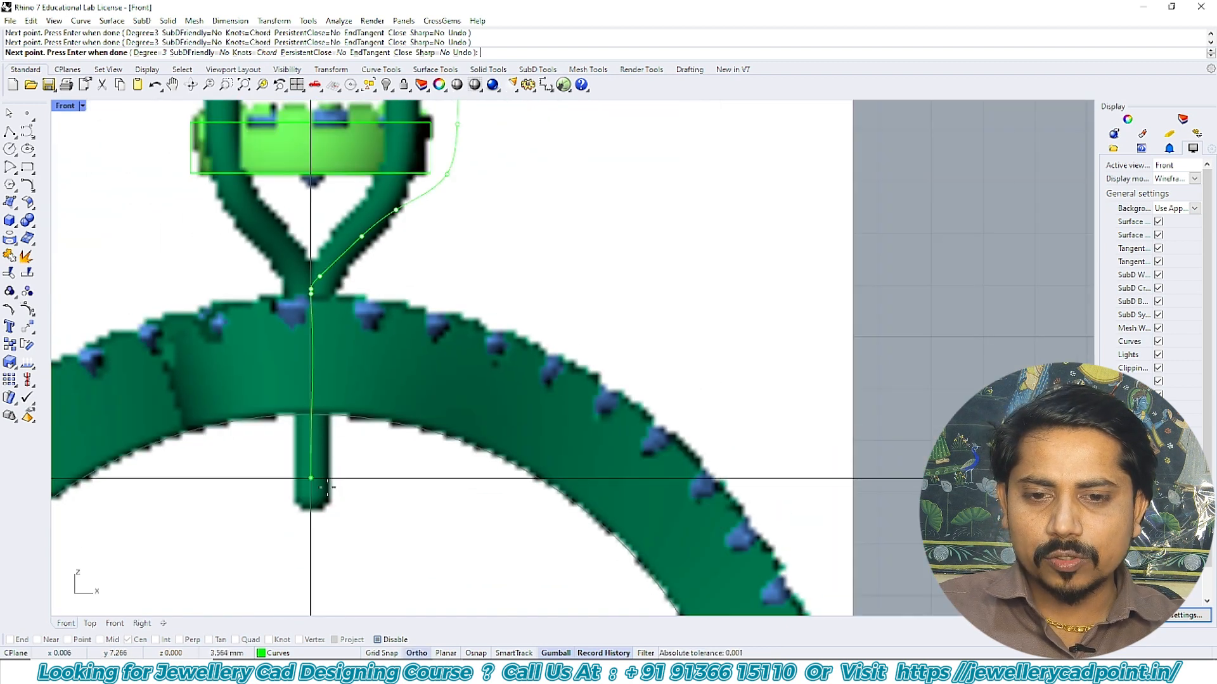
click(320, 511)
key(Return)
- Examine how the lower part of the prong curve runs against the vertical axis through the band
scroll(323, 304, up, 5)
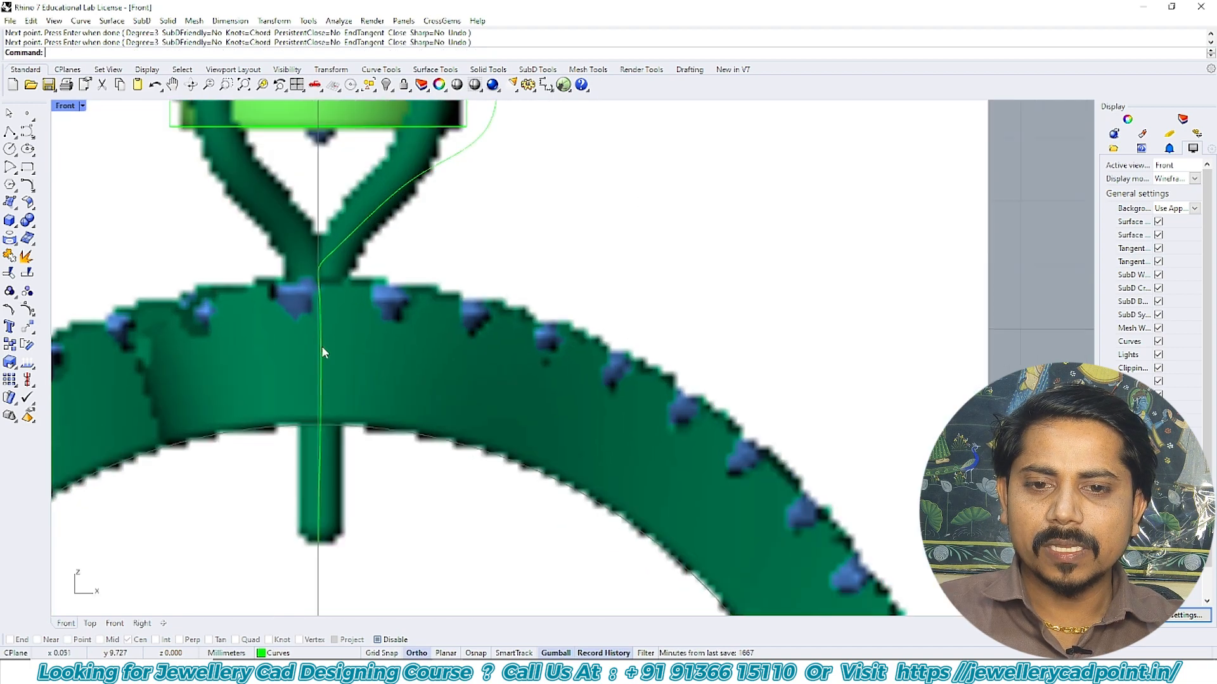
click(320, 336)
scroll(318, 332, down, 5)
scroll(317, 306, up, 5)
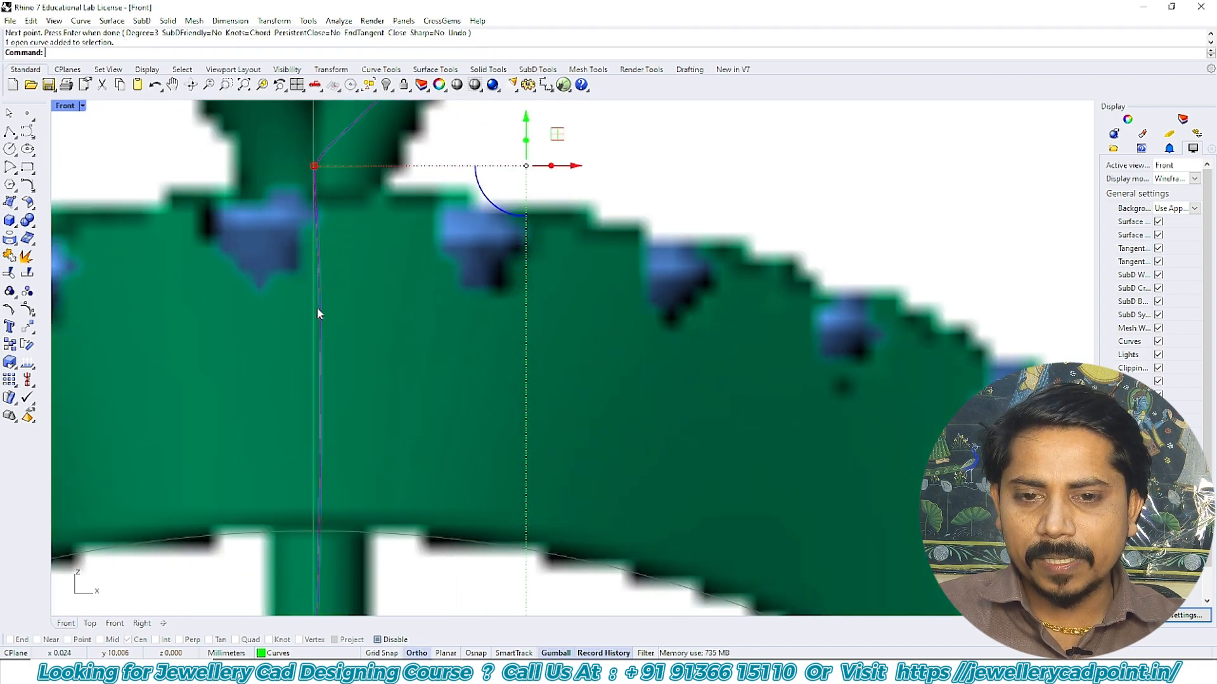
scroll(312, 330, up, 2)
scroll(336, 258, down, 5)
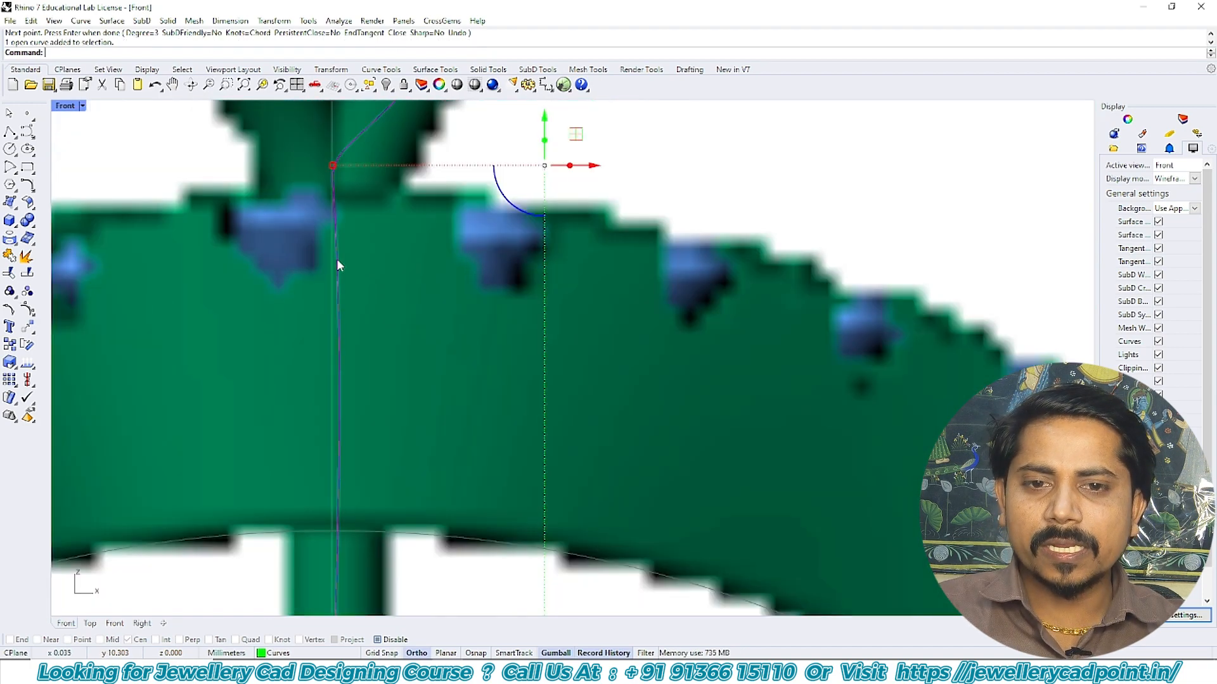
scroll(364, 374, down, 3)
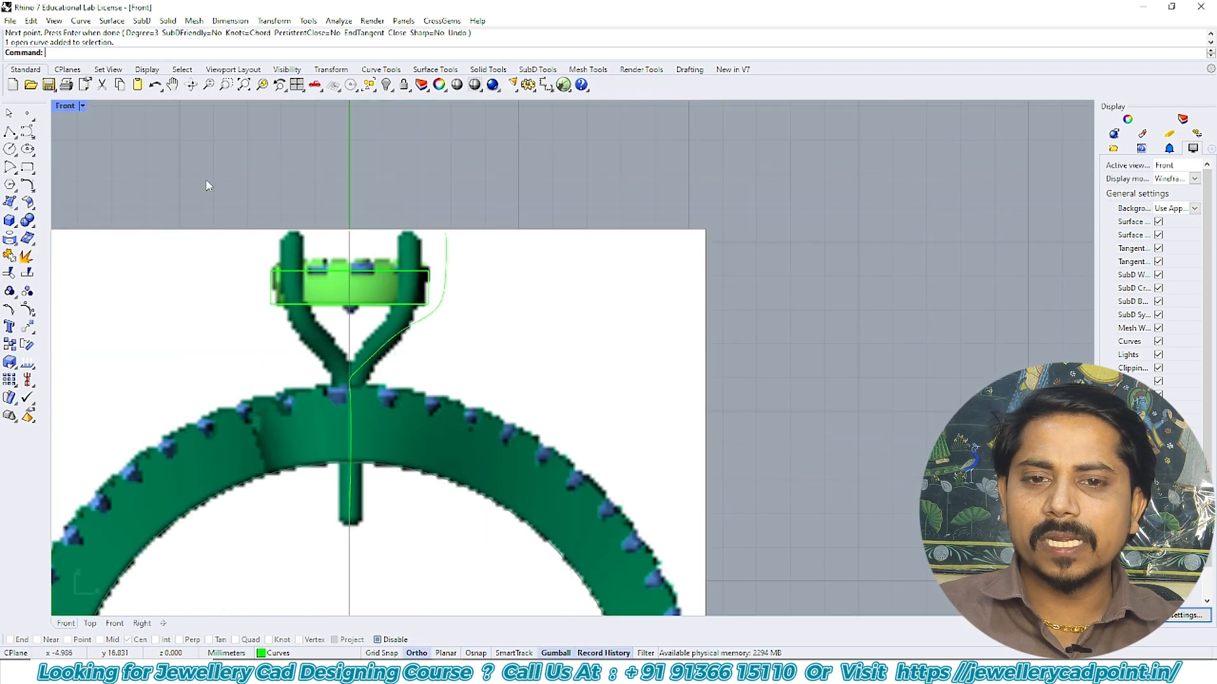
- Draw a vertical centre line from the origin at 0 to above the prong tips and compare the curve's lower part with it
click(7, 136)
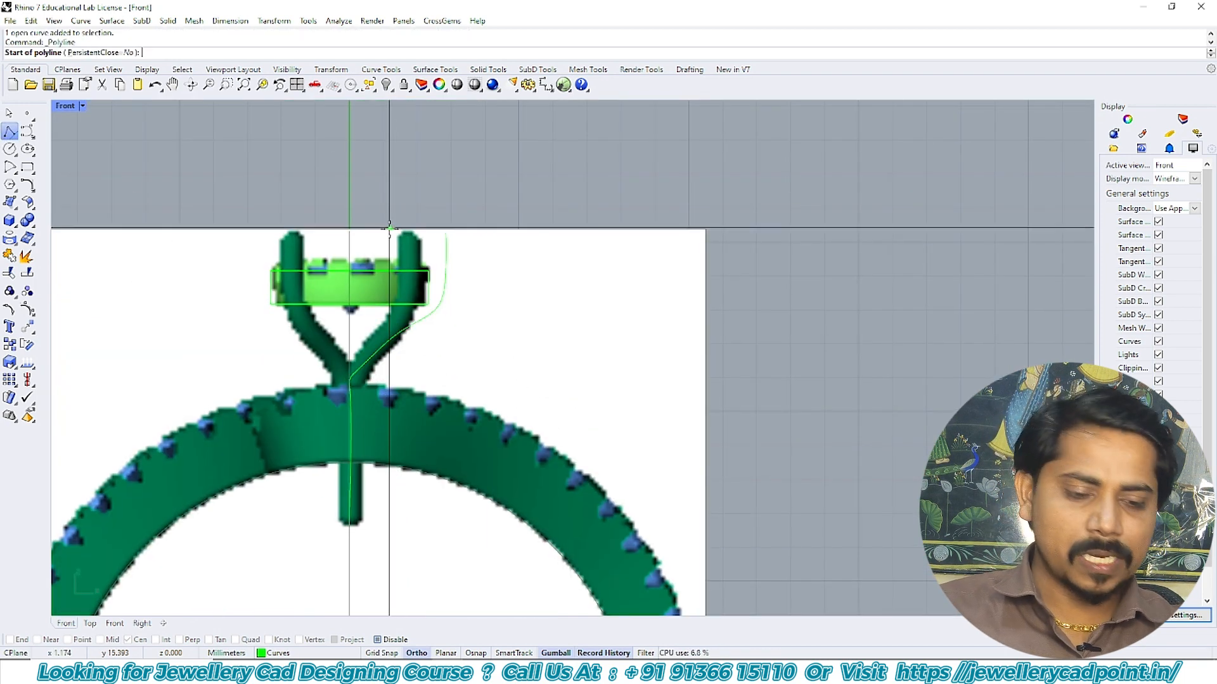
text(0)
key(Return)
click(349, 170)
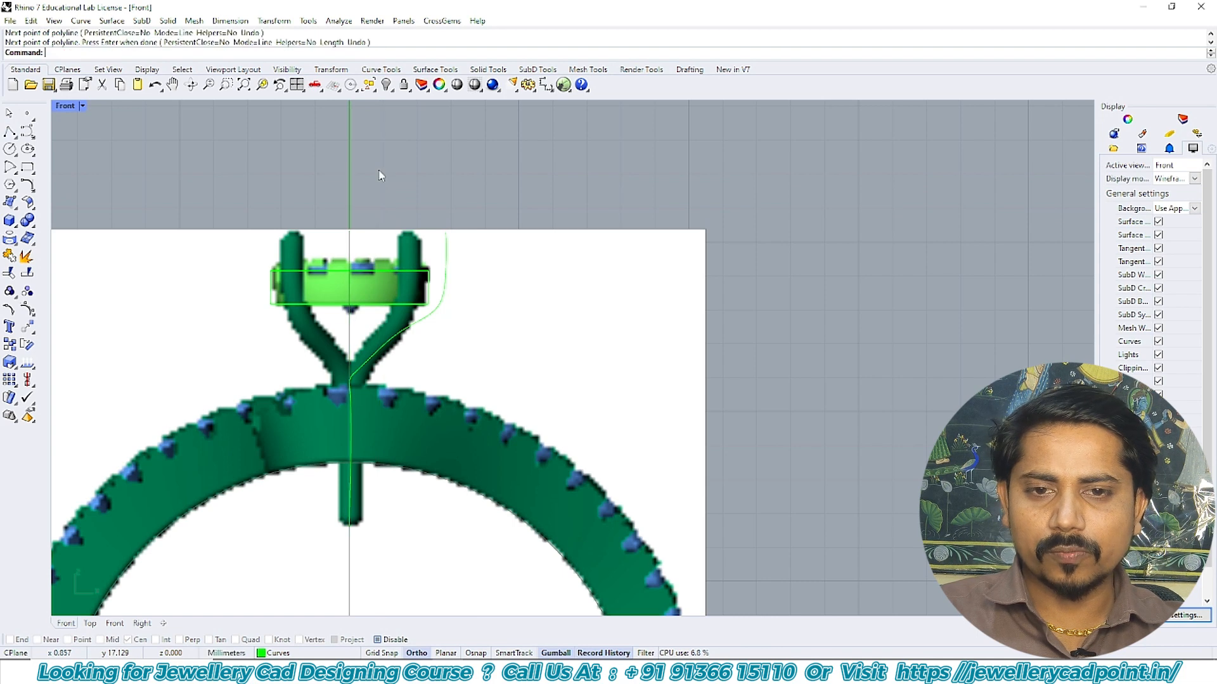
key(Return)
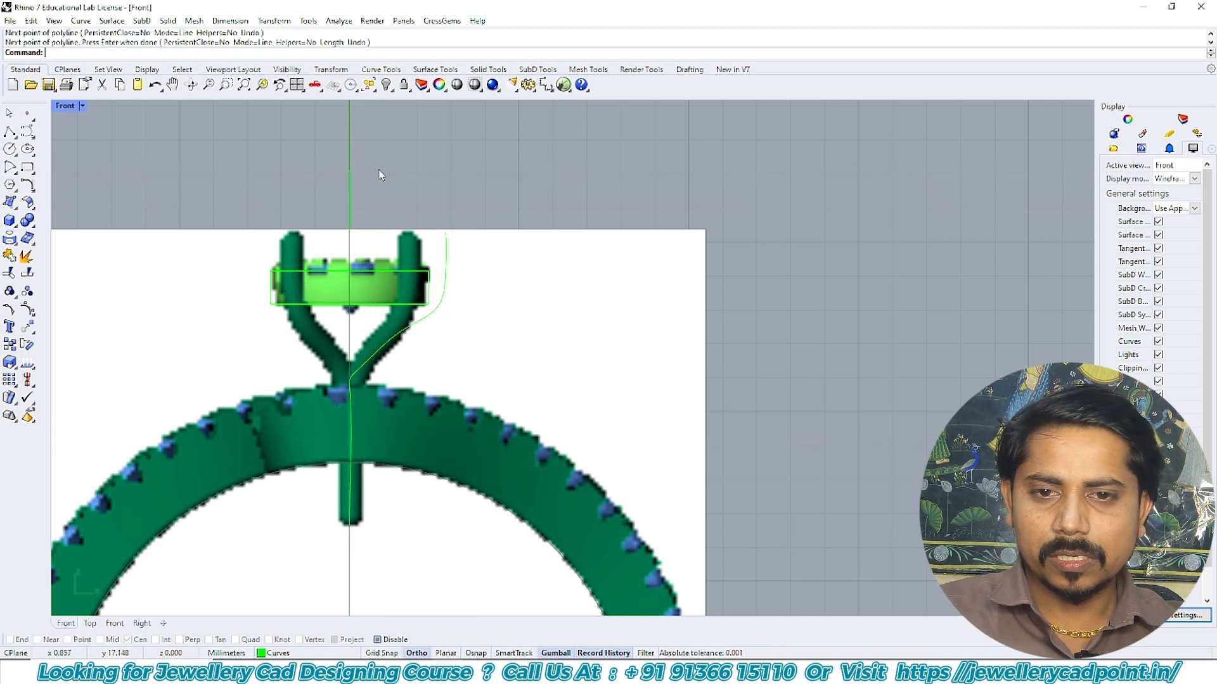
scroll(380, 426, up, 5)
scroll(336, 302, up, 2)
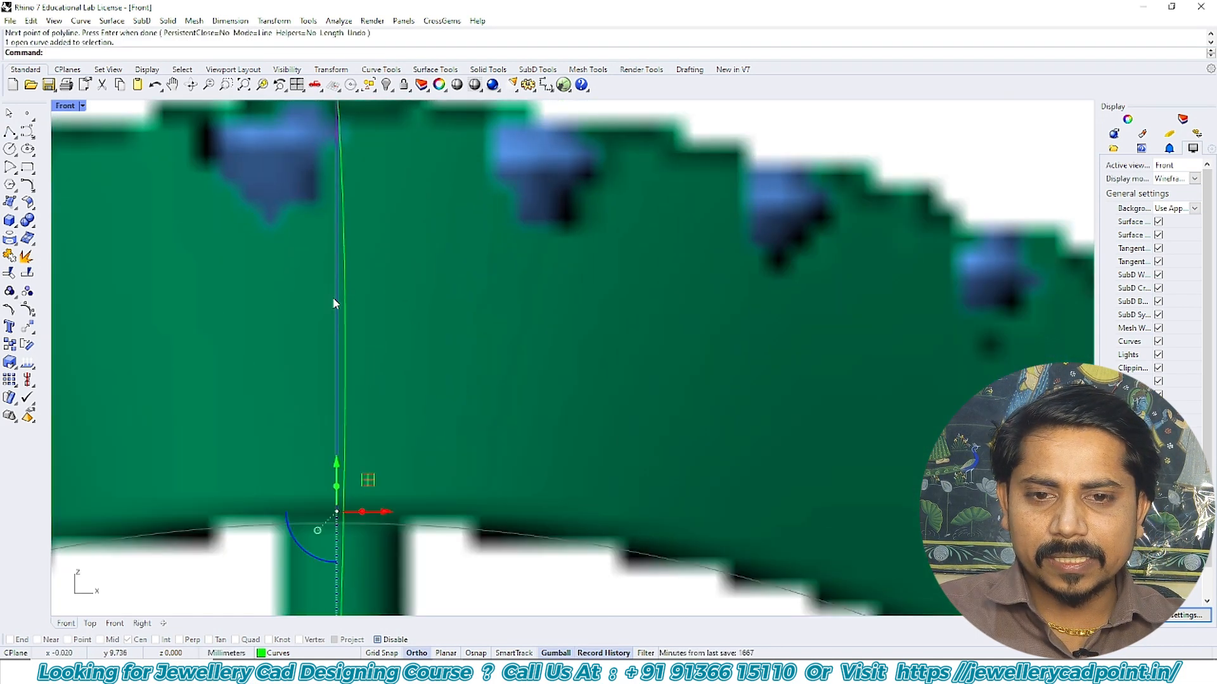
scroll(349, 268, down, 5)
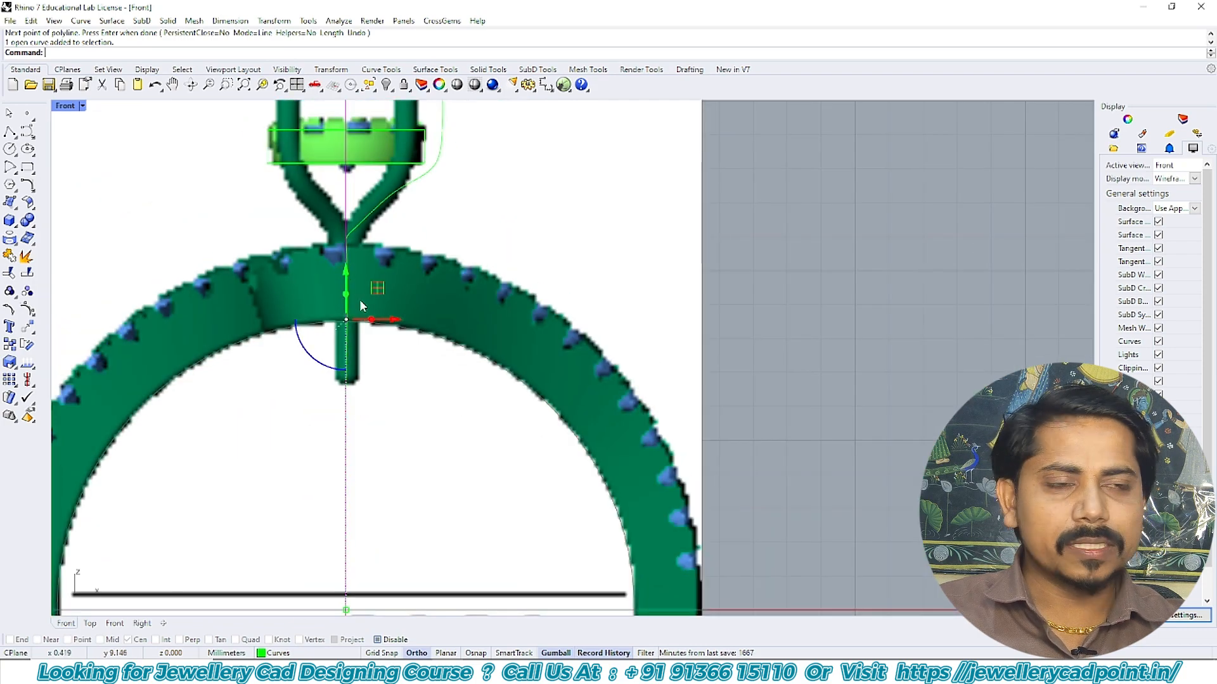
scroll(346, 262, up, 5)
scroll(342, 260, up, 2)
key(Escape)
- Show the prong curve's control points and move the point inside the band sideways onto the centre line
click(323, 224)
scroll(332, 222, down, 8)
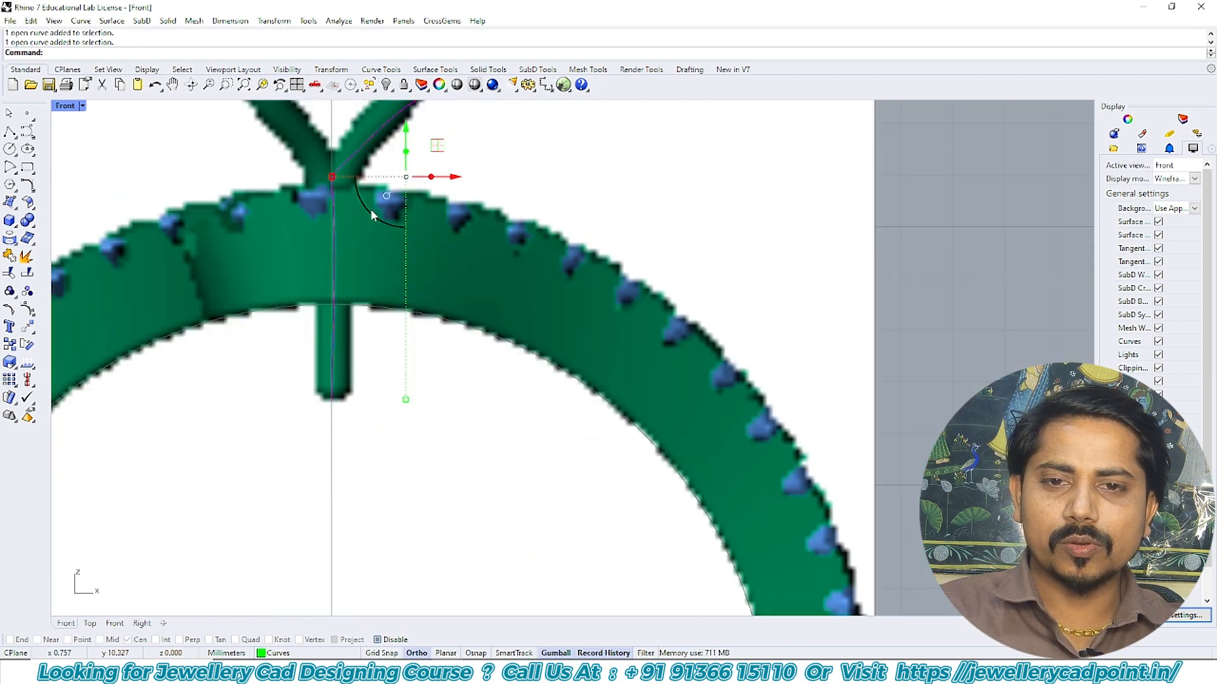
right_drag(376, 243, 368, 381)
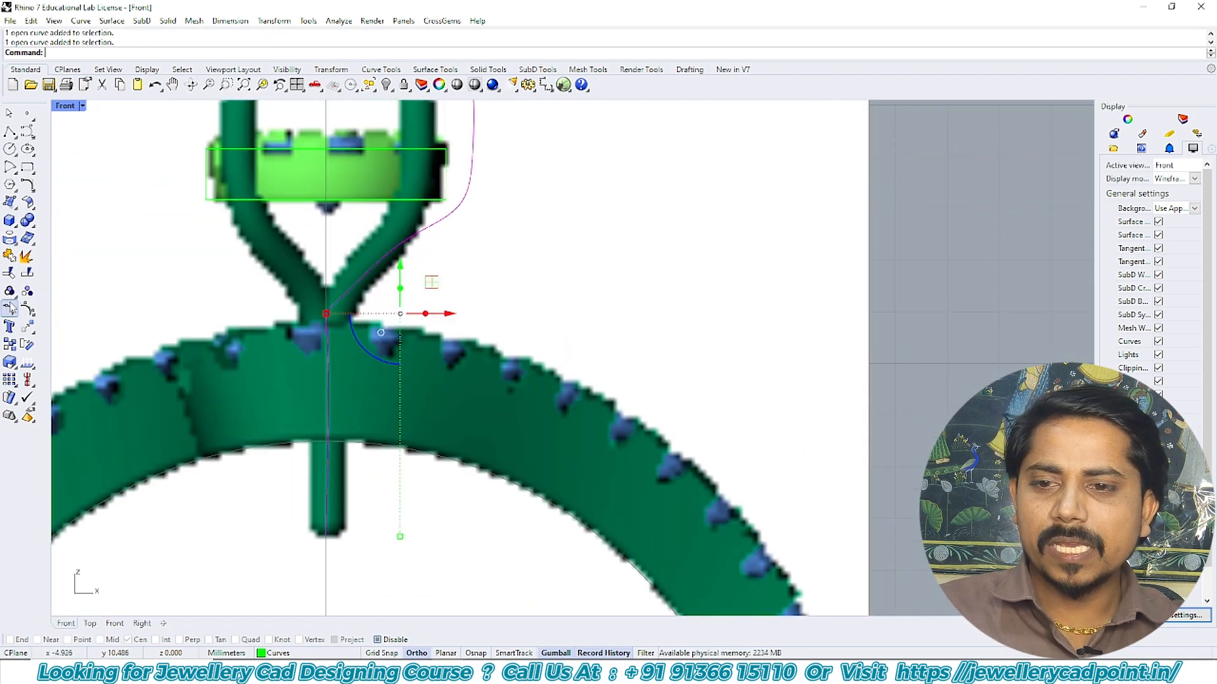
key(F10)
scroll(304, 404, up, 3)
click(329, 393)
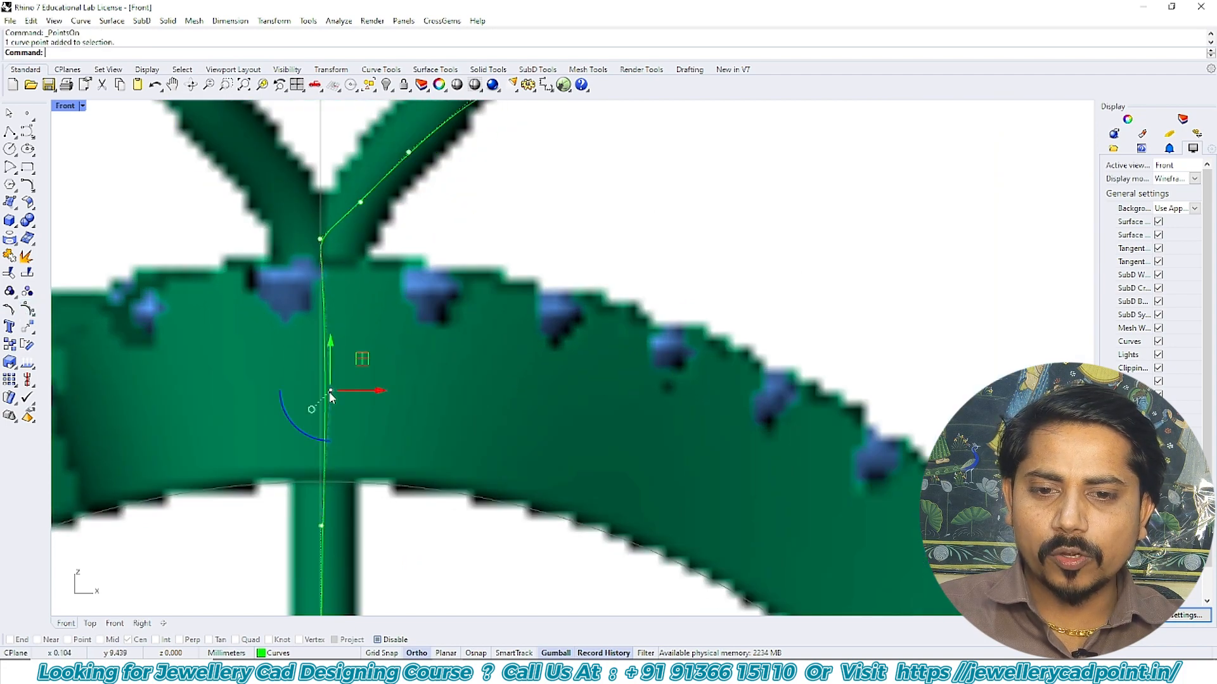
scroll(344, 394, up, 5)
drag(353, 385, 331, 387)
scroll(324, 279, down, 3)
mouse_move(328, 417)
right_down()
mouse_move(322, 355)
mouse_move(335, 433)
right_up()
- Rebuild the prong curve with 8 points and degree 3, deleting the input curve
click(370, 281)
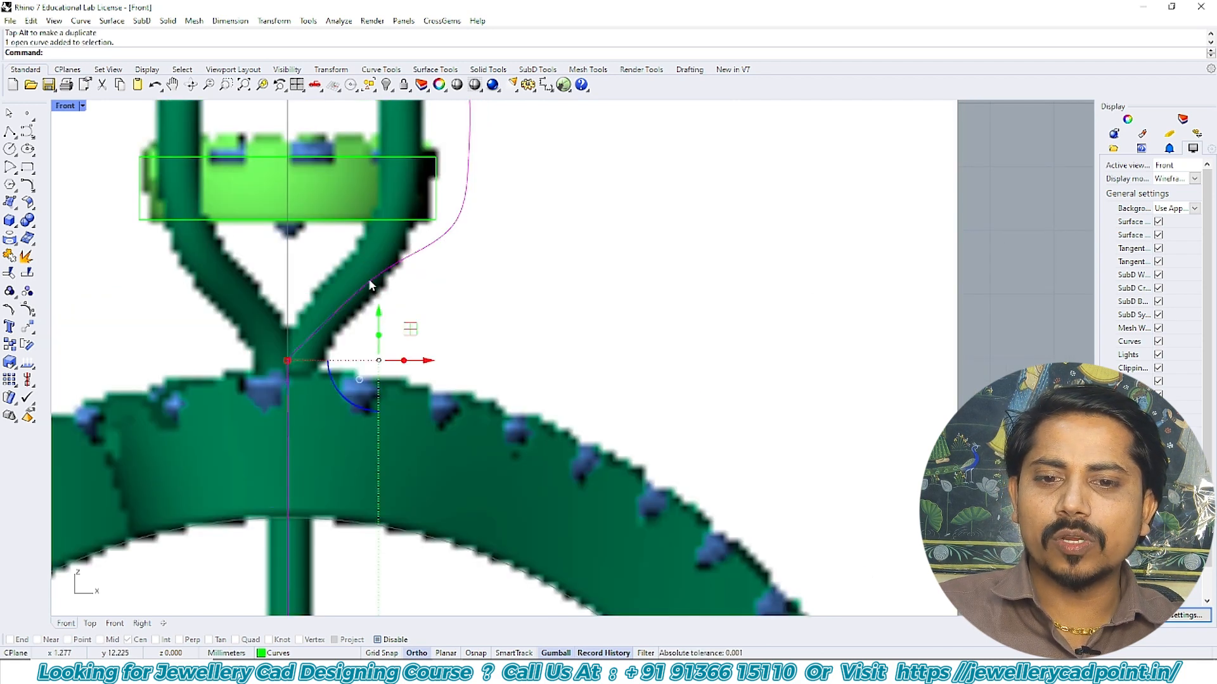
right_click(371, 286)
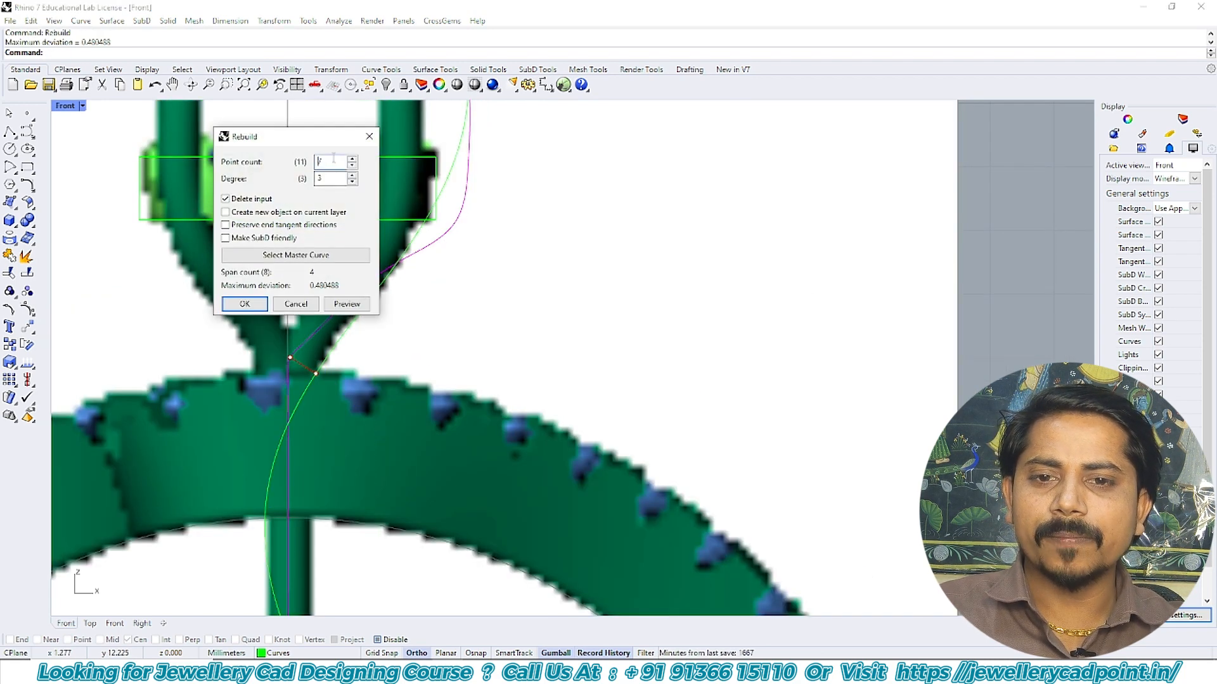
click(341, 304)
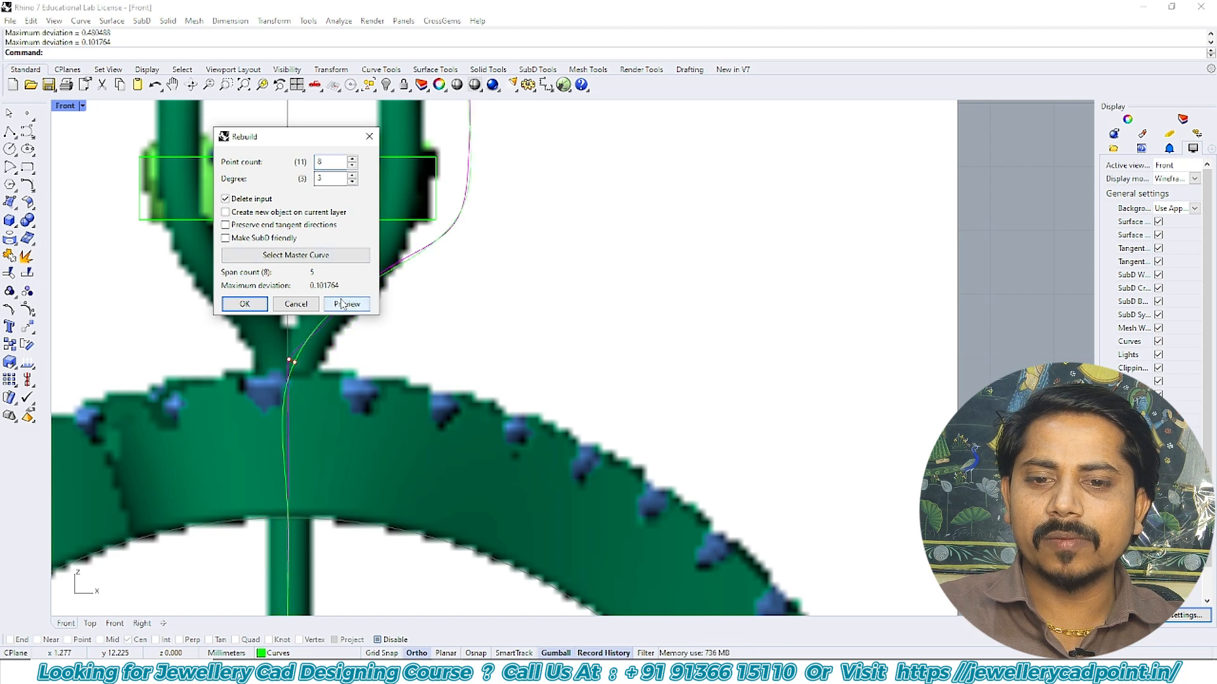
click(244, 305)
- Display the control points of the rebuilt prong curve where it passes through the top of the band
scroll(402, 276, down, 6)
right_drag(401, 277, 396, 246)
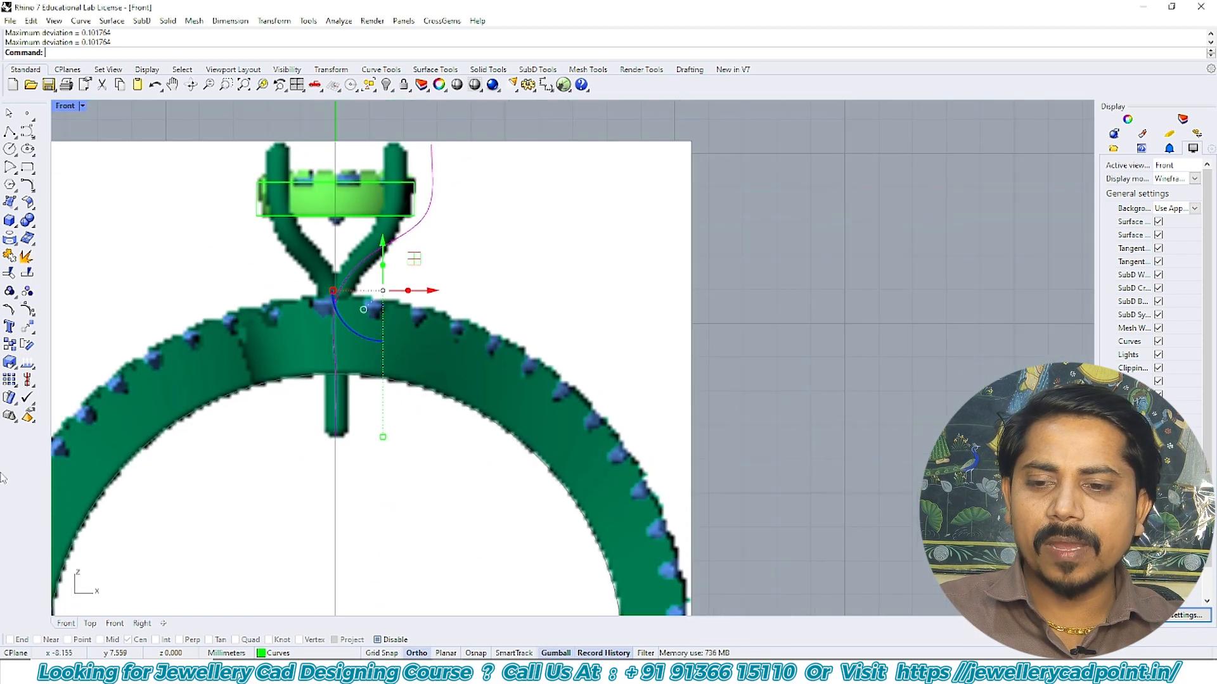
click(27, 309)
scroll(340, 313, up, 5)
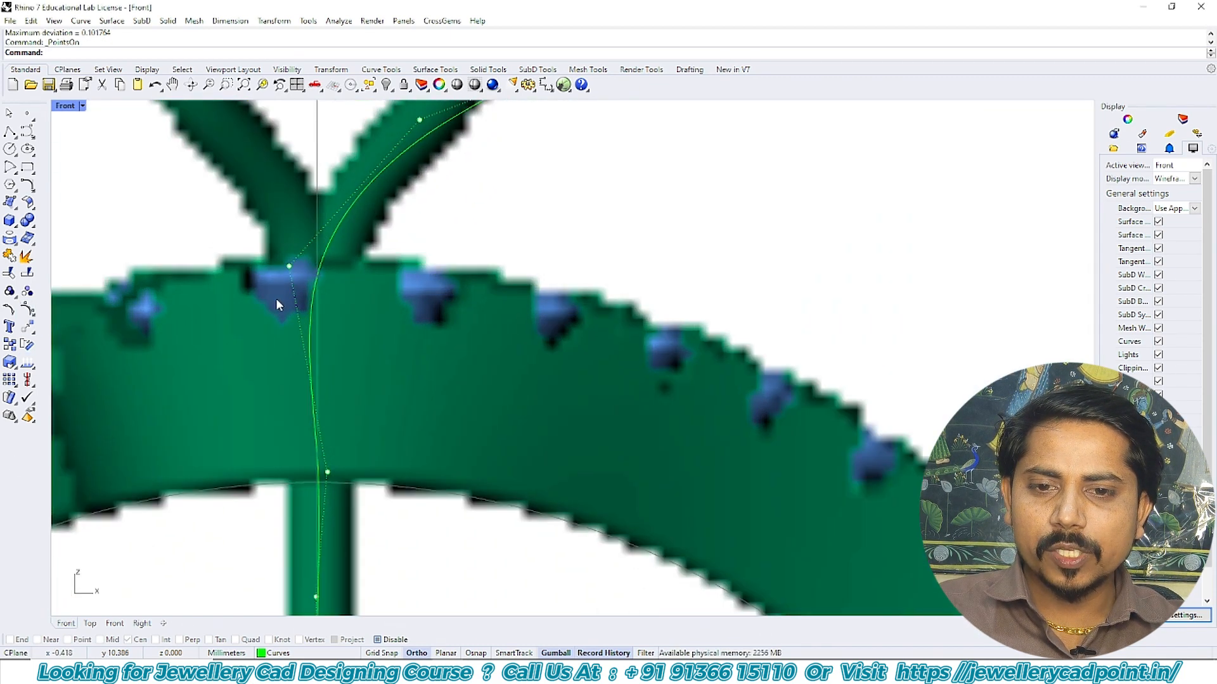
scroll(312, 283, up, 2)
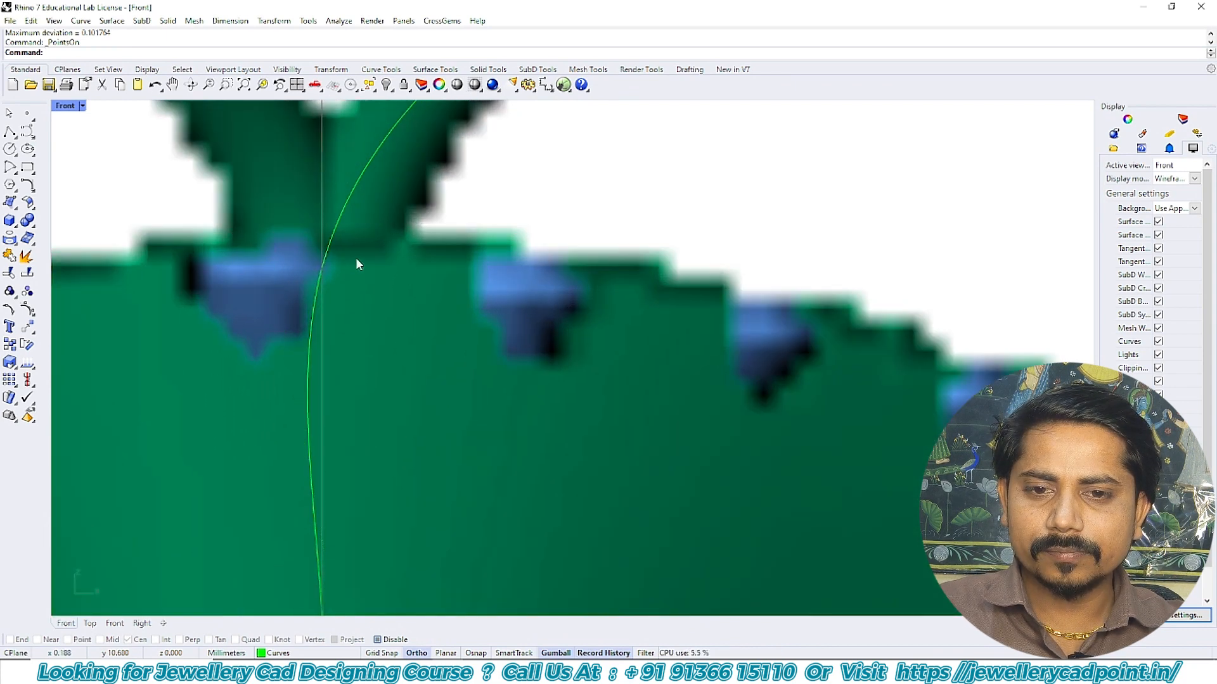
drag(355, 255, 286, 284)
right_click(291, 235)
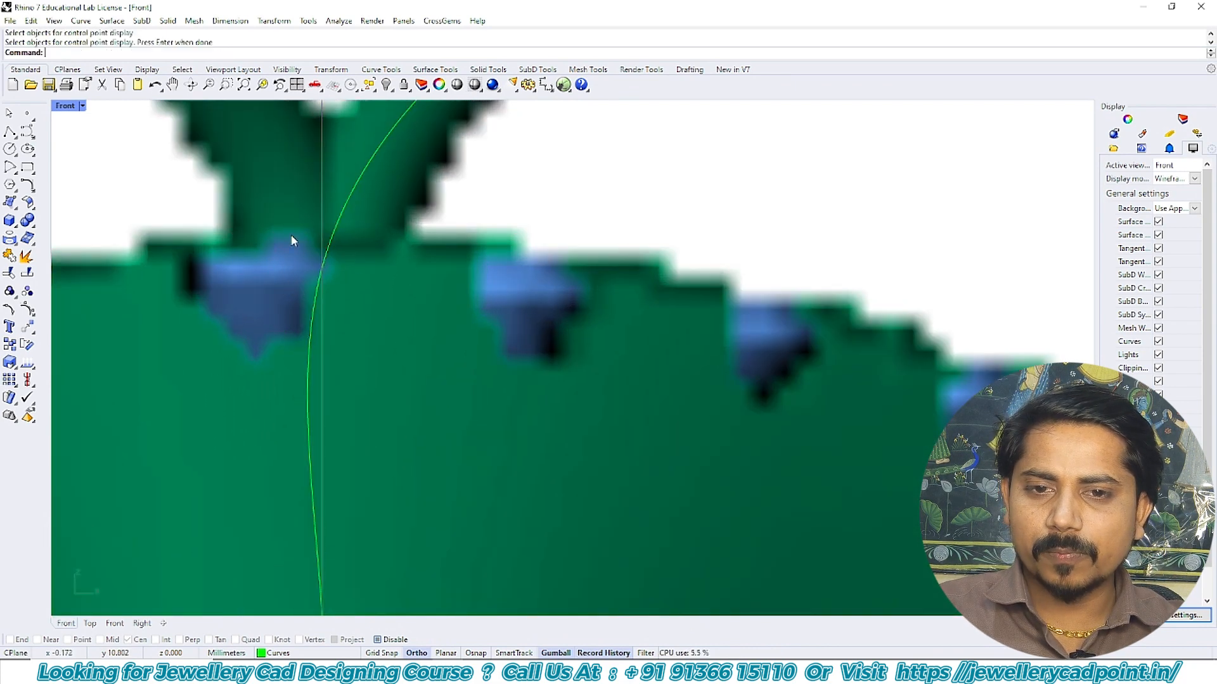
click(341, 204)
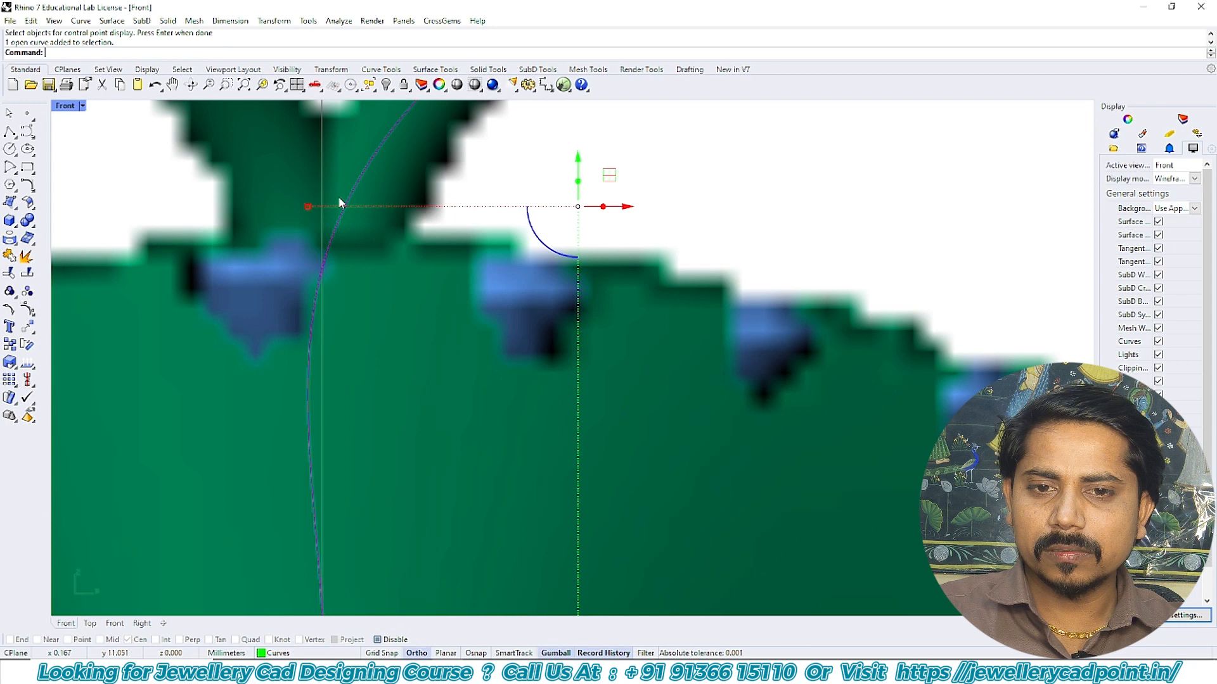
click(26, 309)
- Move the curve's control point at the band's top edge about 0.14 mm sideways towards the vertical centre line
click(269, 251)
text(m)
key(Return)
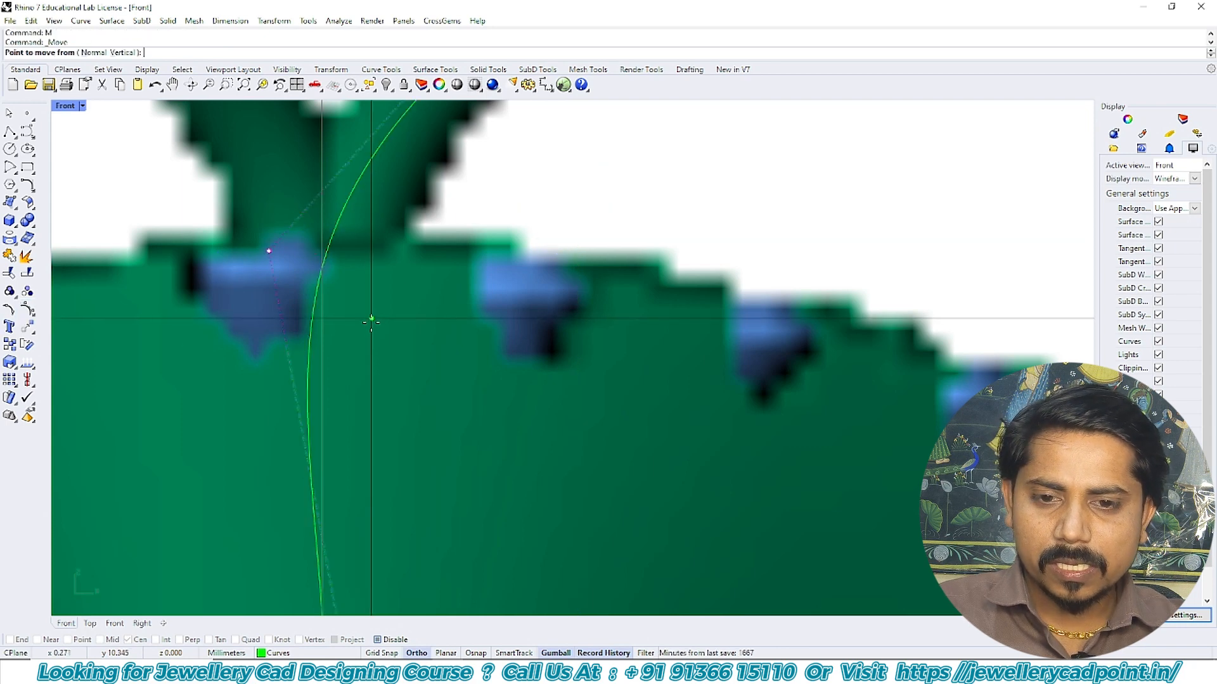
scroll(369, 318, up, 3)
click(359, 327)
click(397, 327)
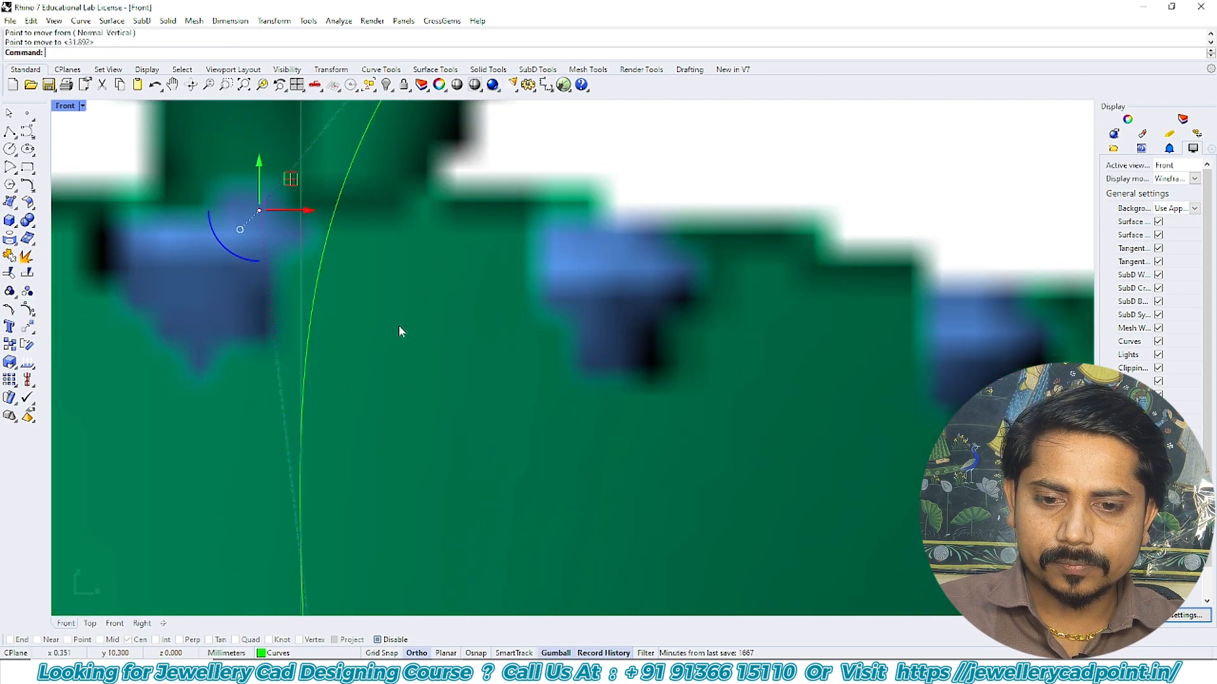
- Move the control point near the band's inner edge about 0.06 mm sideways towards the centre line
scroll(403, 355, down, 5)
key(Return)
scroll(433, 303, up, 5)
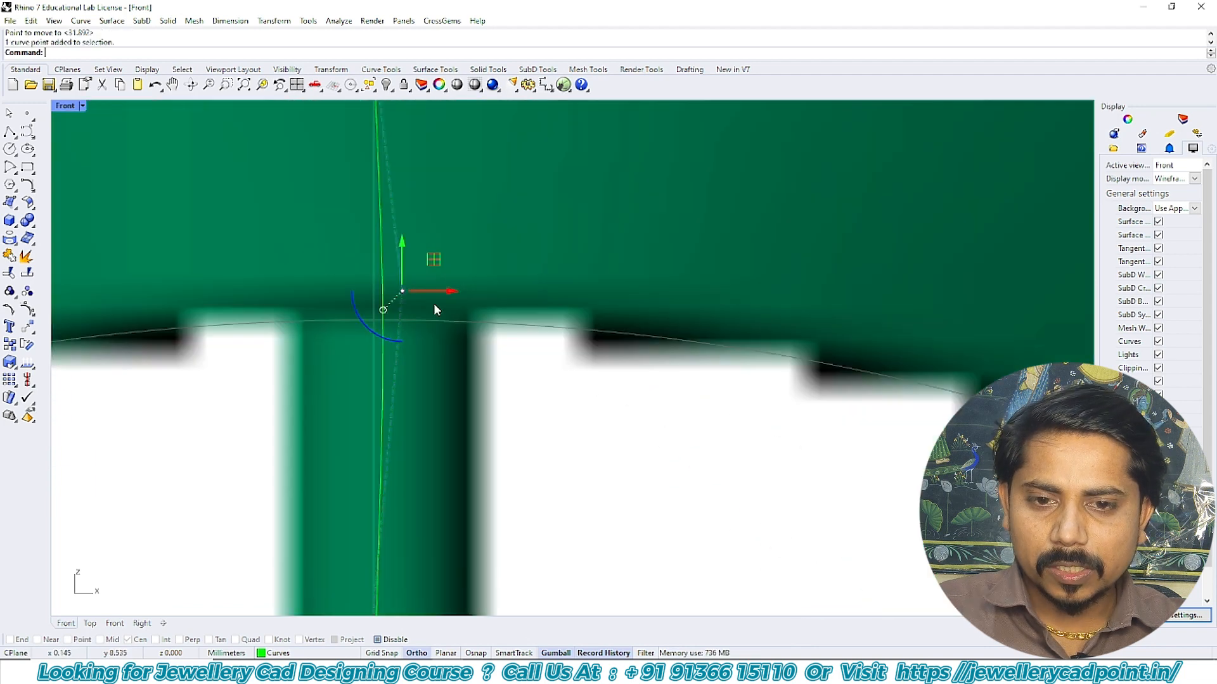
click(620, 259)
click(593, 259)
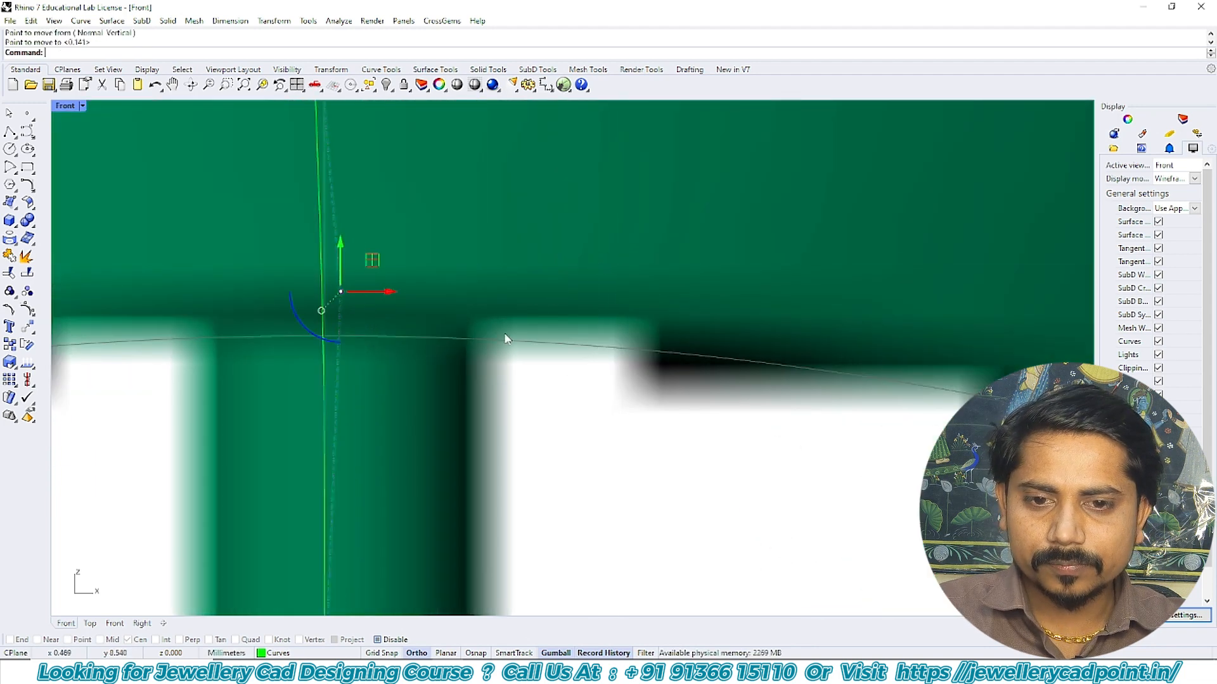
- Shift the control point at the band's top edge about 0.08 mm further towards the centre line and about 0.06 mm upwards
scroll(444, 380, down, 9)
scroll(380, 317, up, 3)
drag(353, 358, 423, 169)
key(Return)
click(476, 260)
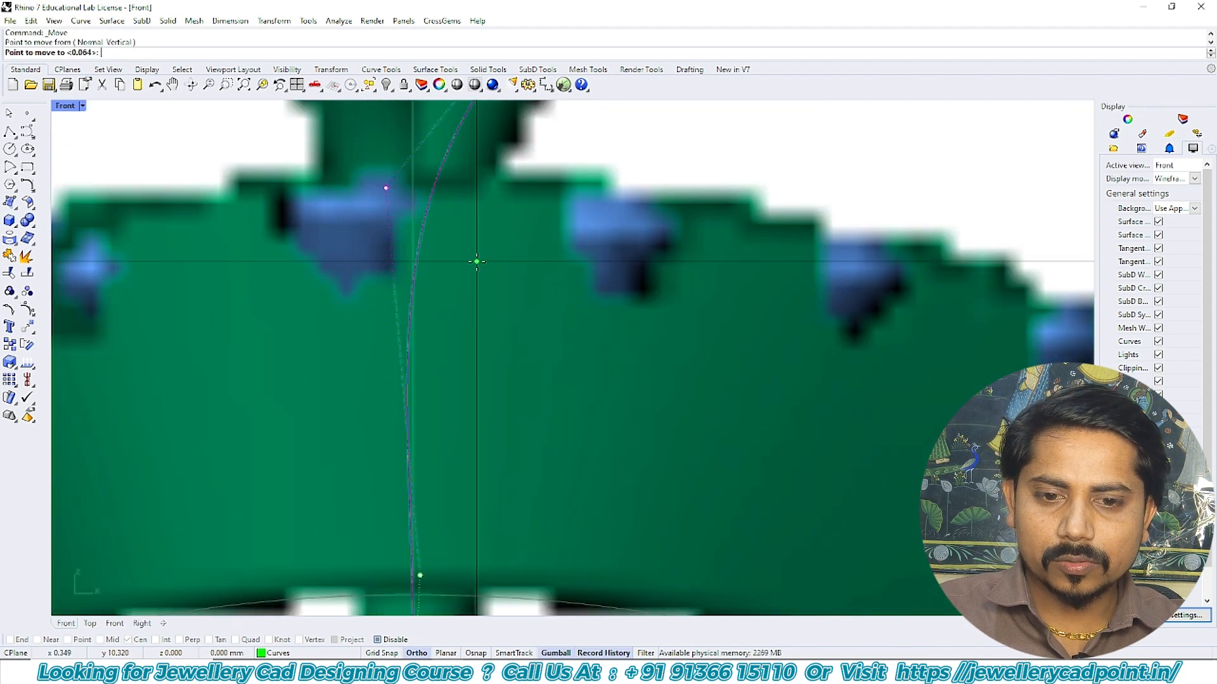
click(491, 261)
scroll(483, 275, down, 6)
right_drag(464, 374, 420, 496)
key(Return)
click(503, 370)
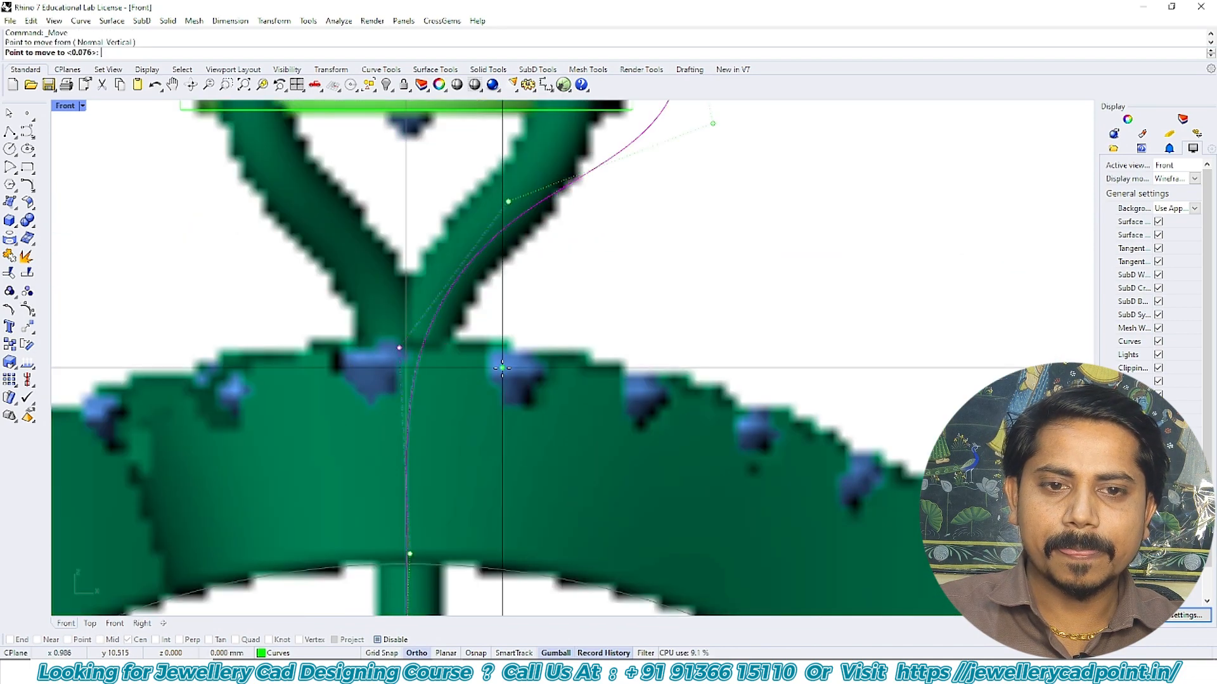
click(503, 362)
- Move the control point at the prong curve's outer bend about 0.06 mm inwards towards the disc
scroll(498, 438, down, 8)
click(590, 301)
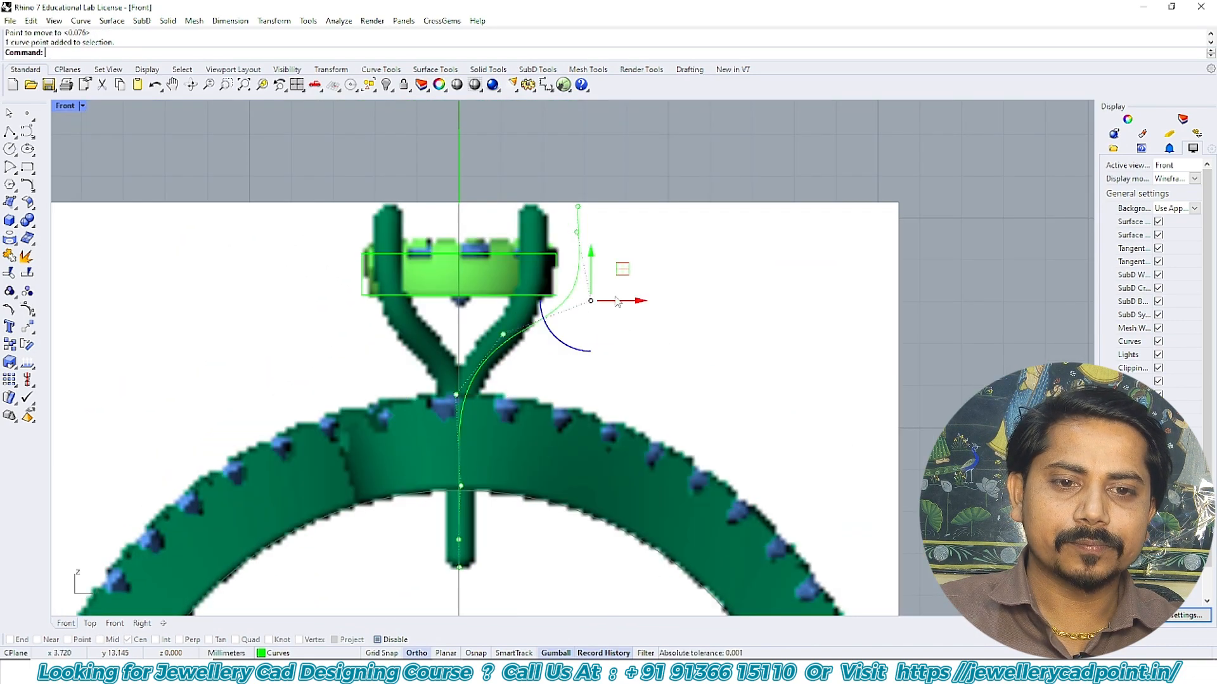
scroll(614, 297, up, 8)
key(Return)
click(713, 280)
click(690, 280)
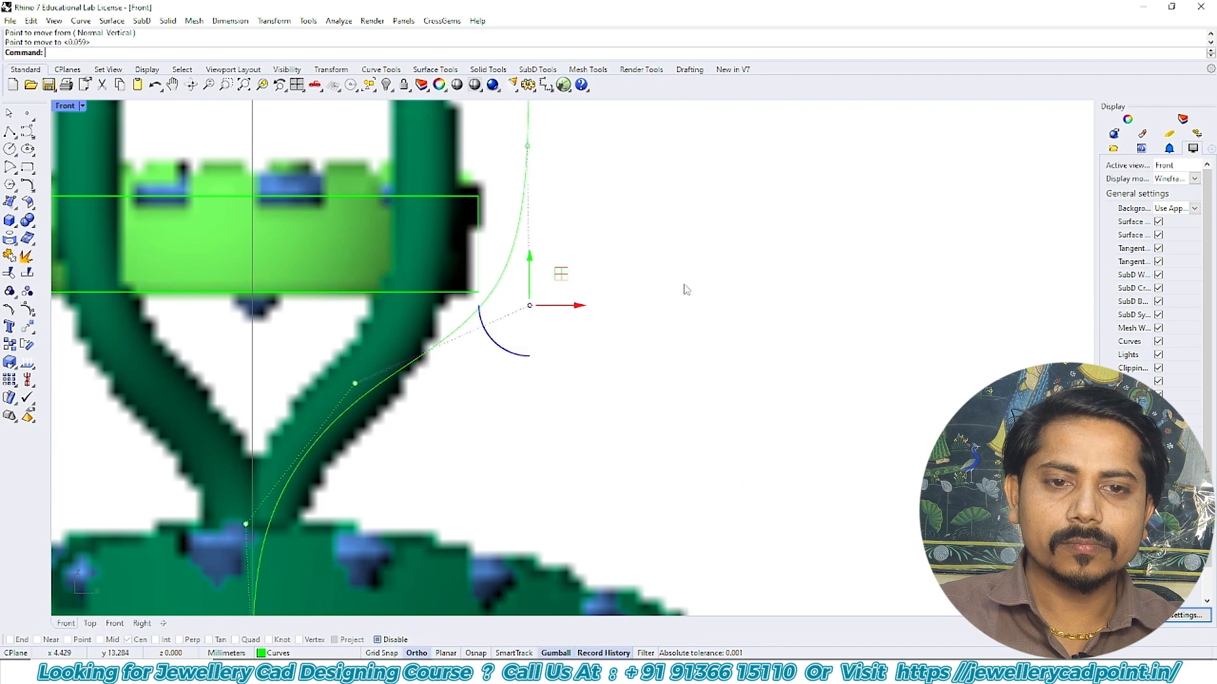
- Pipe the prong curve by diameter with 1 mm at both ends and flat caps, and show the view shaded
scroll(532, 279, down, 8)
click(472, 293)
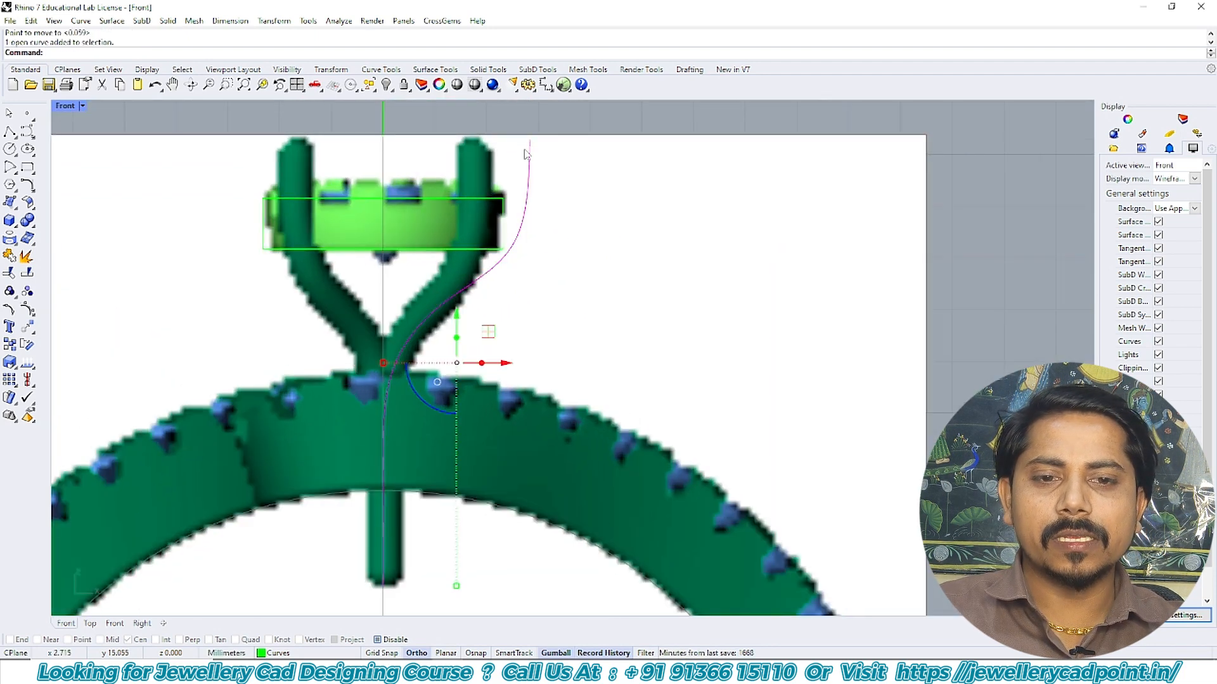
right_drag(469, 295, 461, 363)
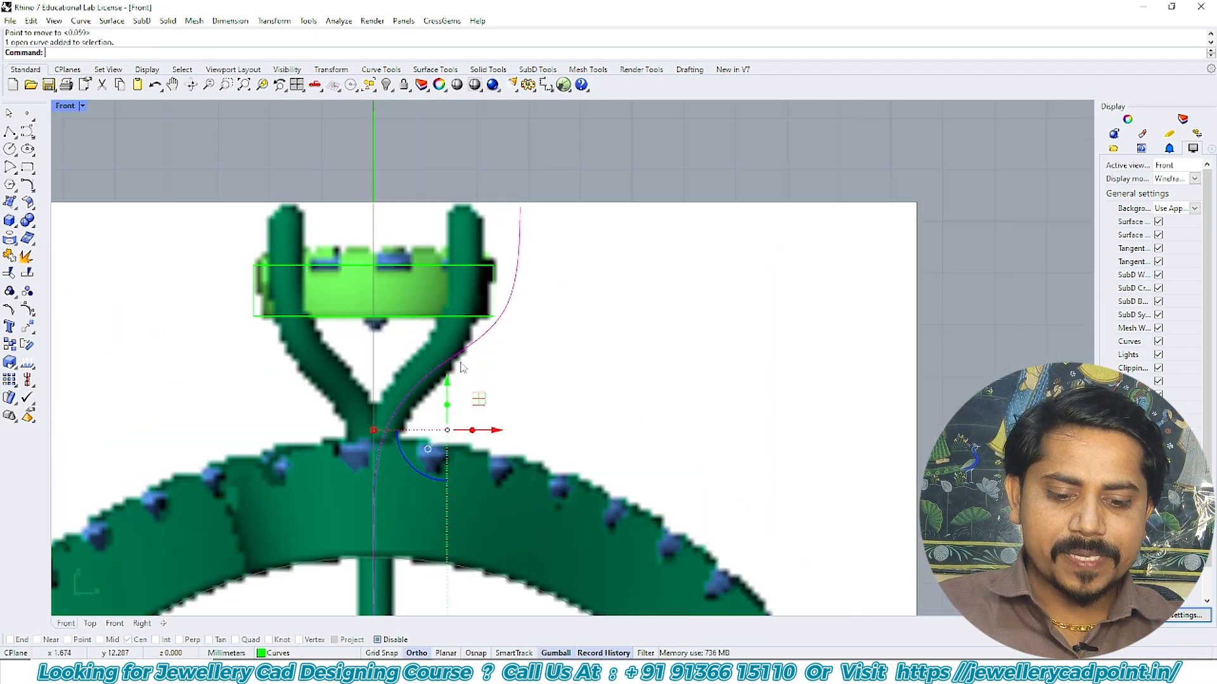
text(Pipe)
key(Return)
click(94, 52)
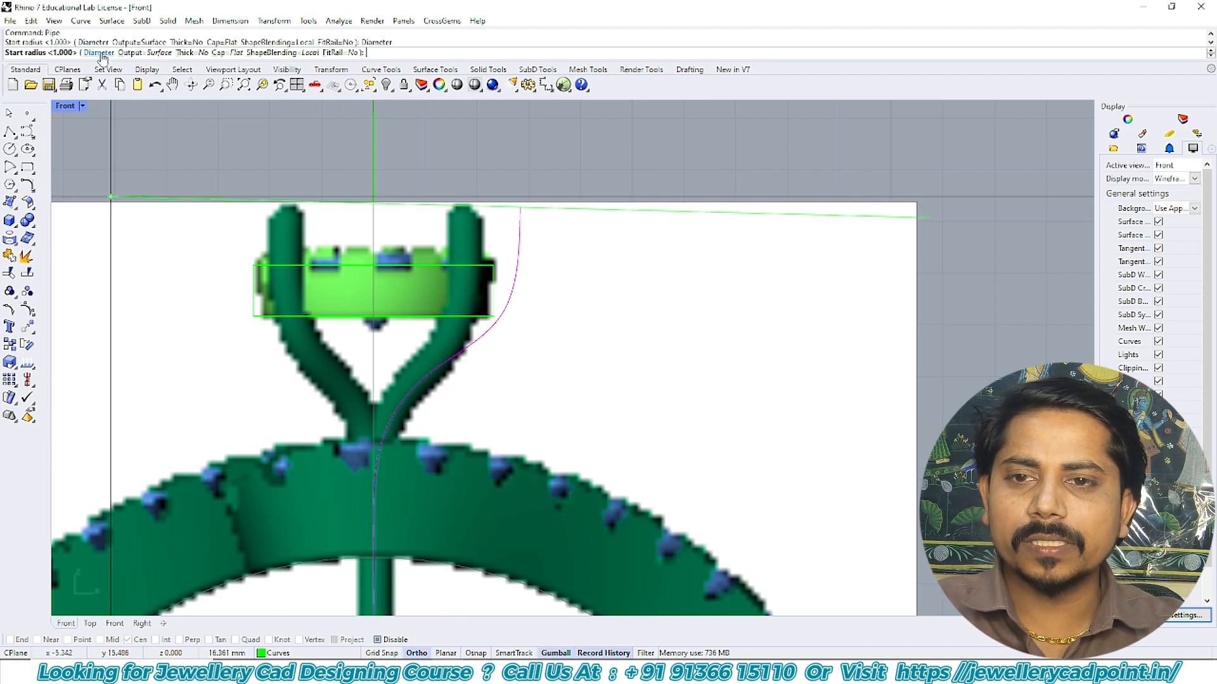
text(1)
key(Return)
key(Return)
key(Return)
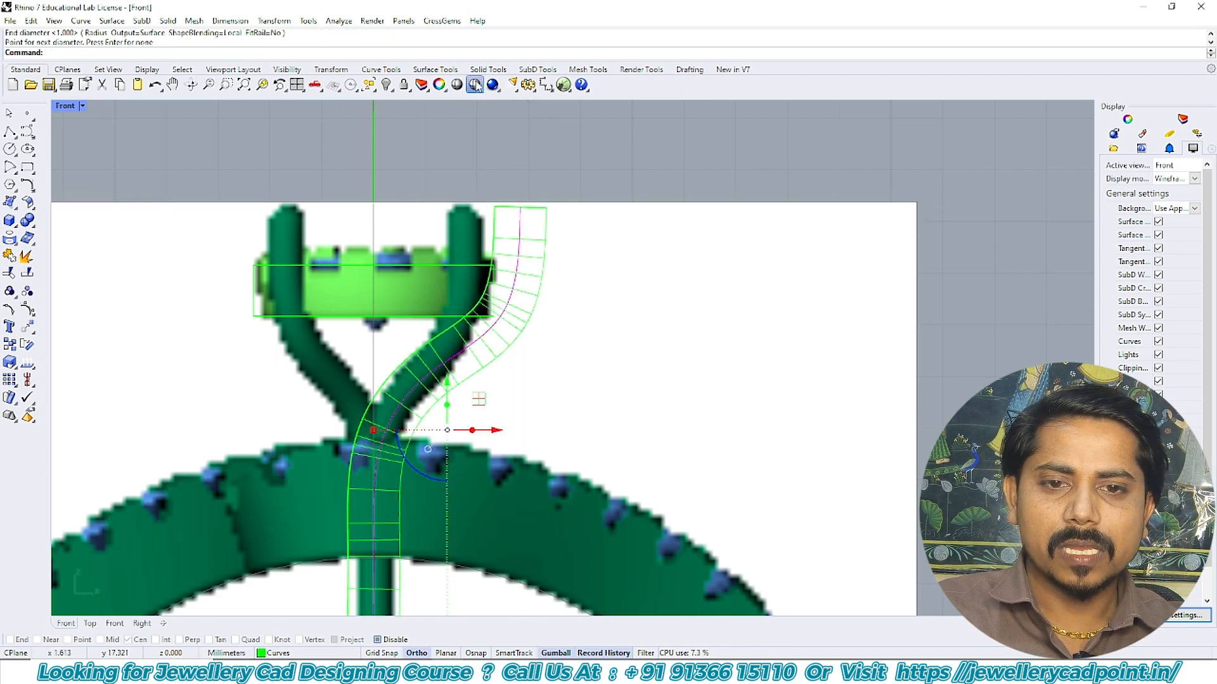
key(Return)
- Delete the 1 mm pipe and pipe the prong curve again with a diameter of 0.8 mm at both ends
click(524, 249)
key(Delete)
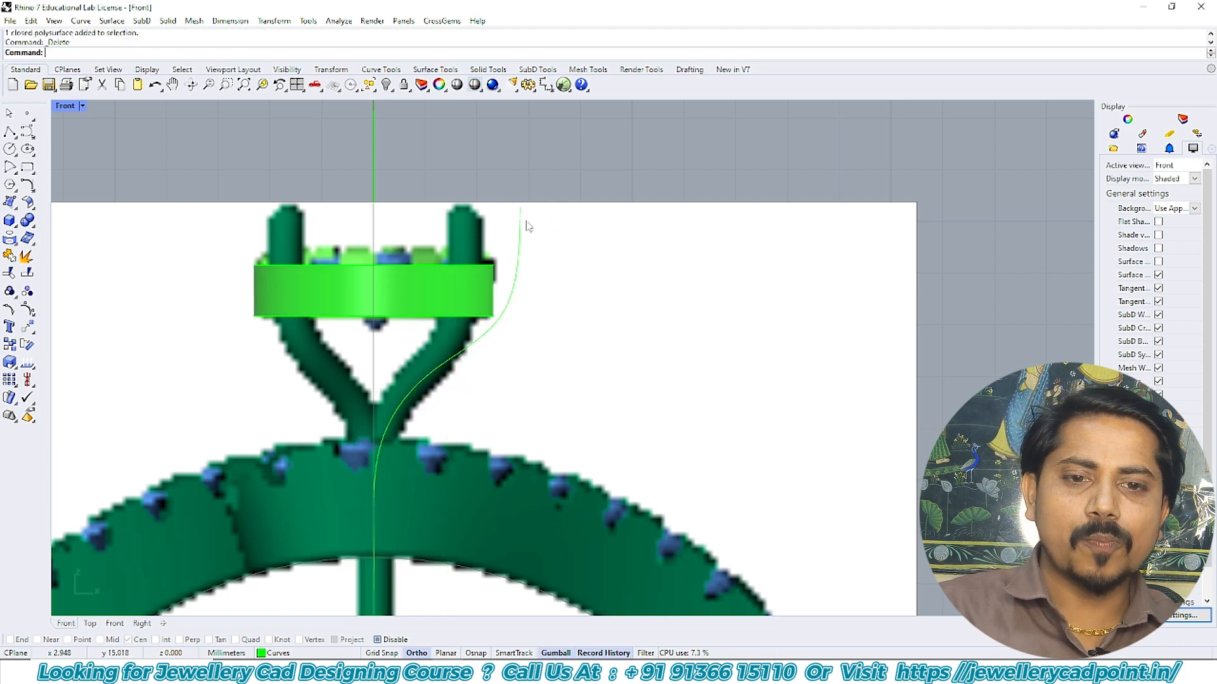
click(520, 226)
text(Pipe)
key(Return)
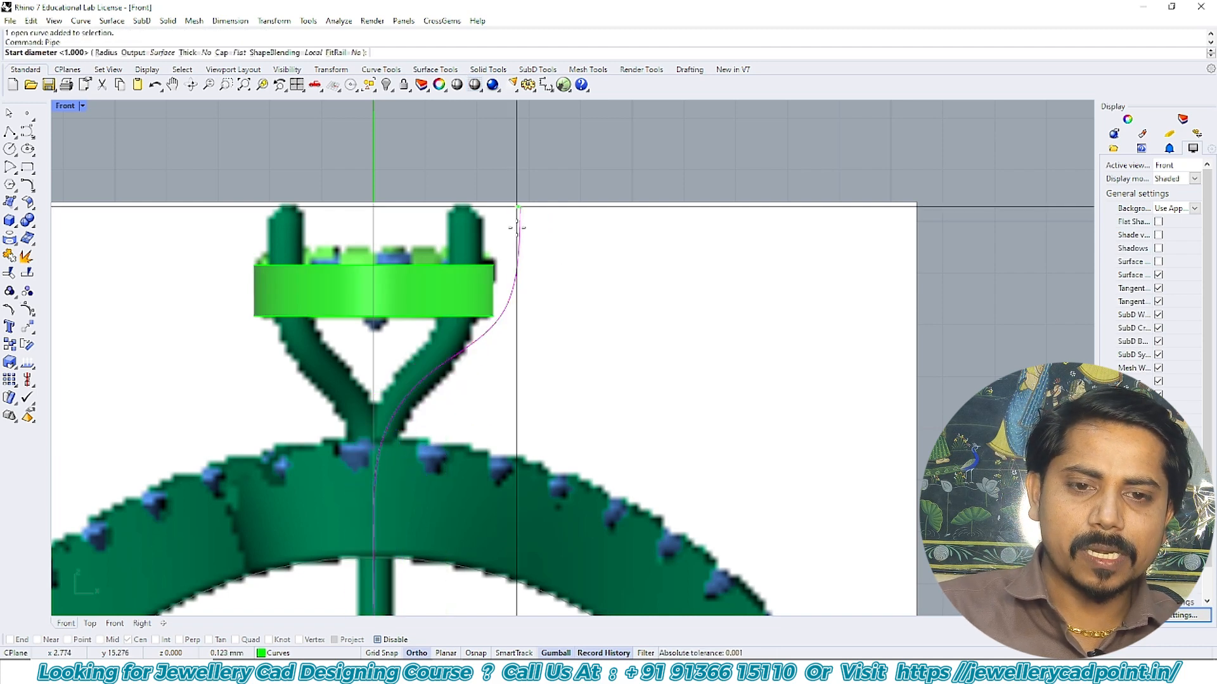
text(.8)
key(Return)
key(Return)
key(Return)
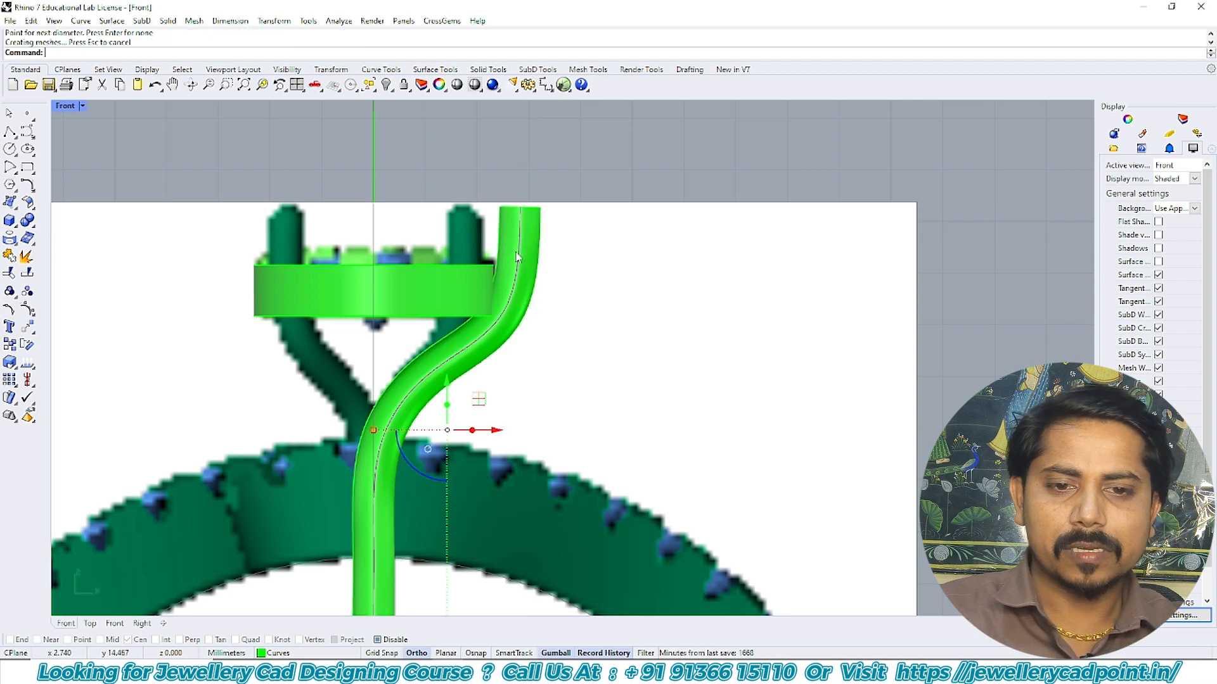
- Show the prong curve's control points inside the pipe and display the view as wireframe
scroll(507, 278, up, 7)
scroll(513, 304, down, 7)
scroll(509, 315, up, 3)
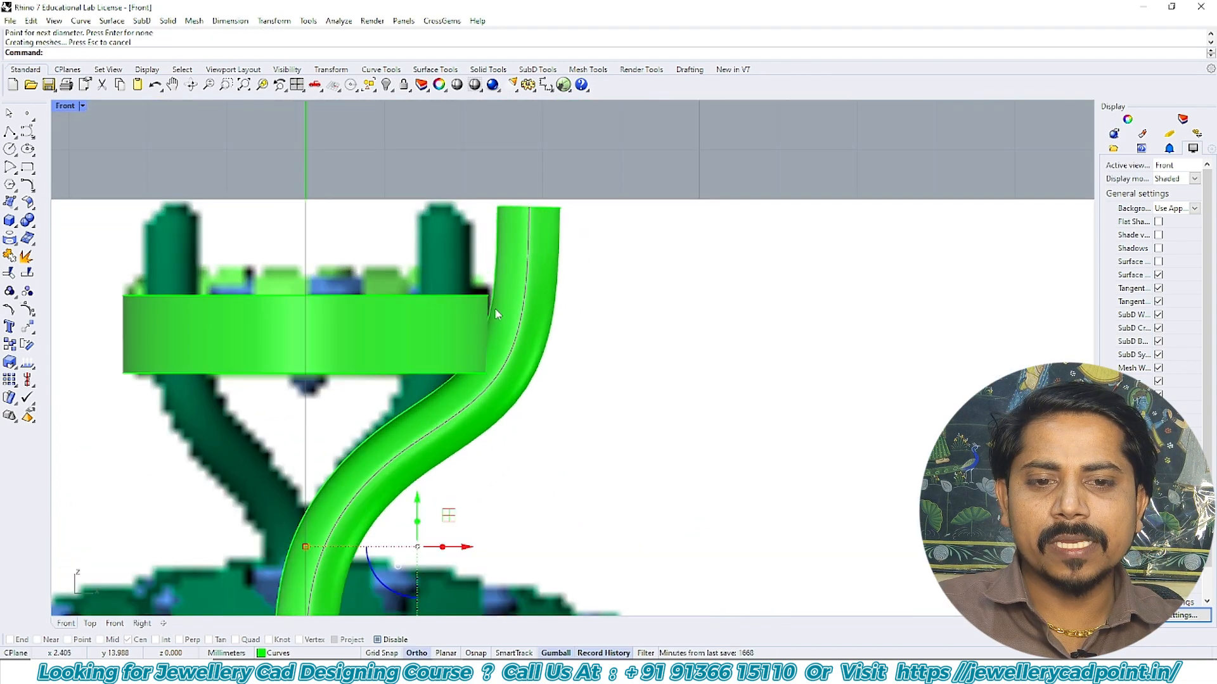
text(W)
key(Return)
scroll(454, 359, up, 4)
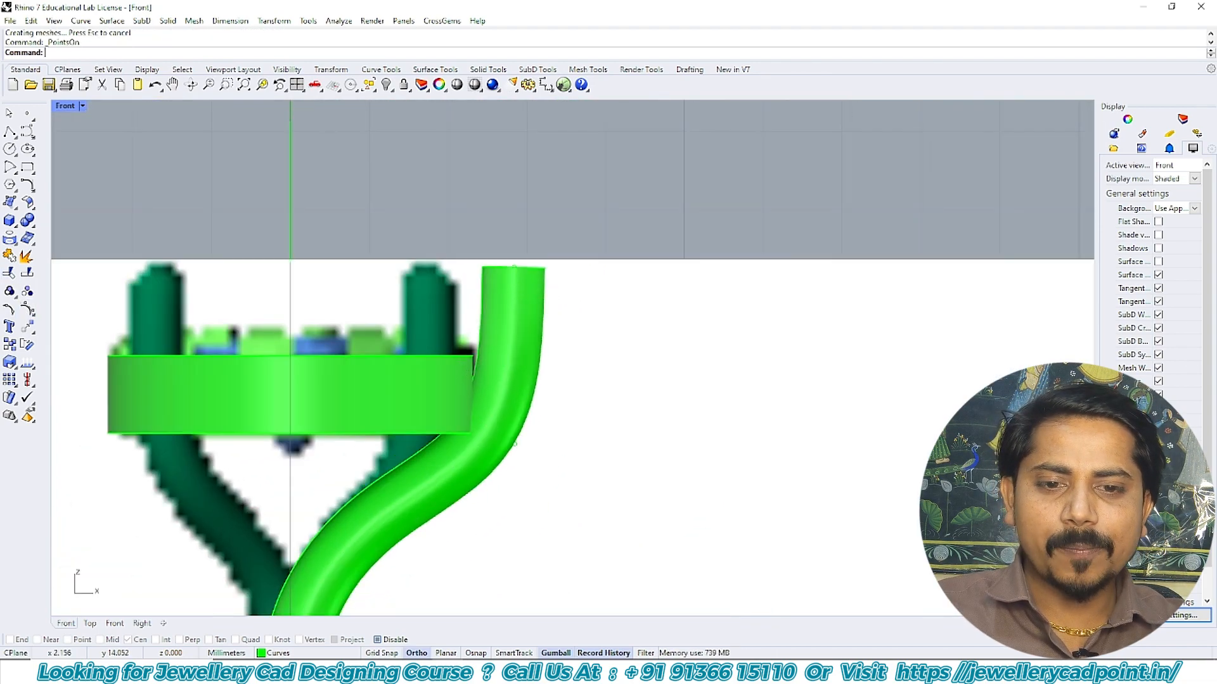
scroll(455, 353, down, 2)
- Shift the prong curve's three upper control points slightly towards the disc and show the pipe shaded
drag(481, 210, 605, 534)
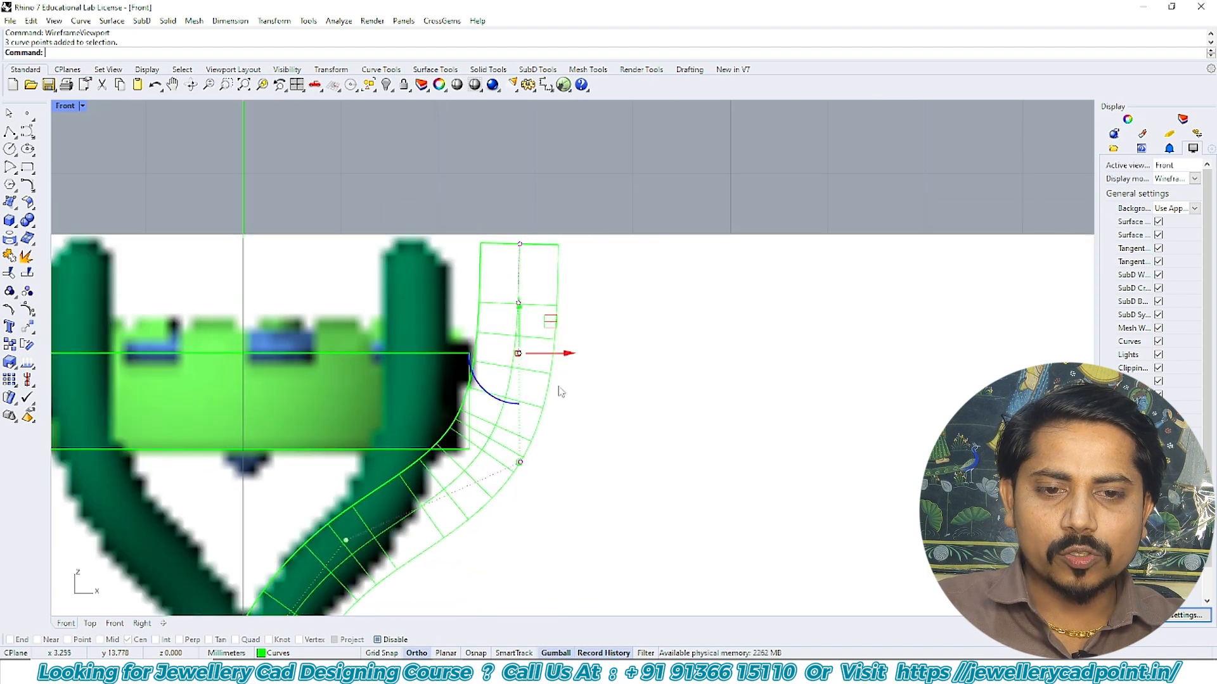
drag(567, 359, 558, 360)
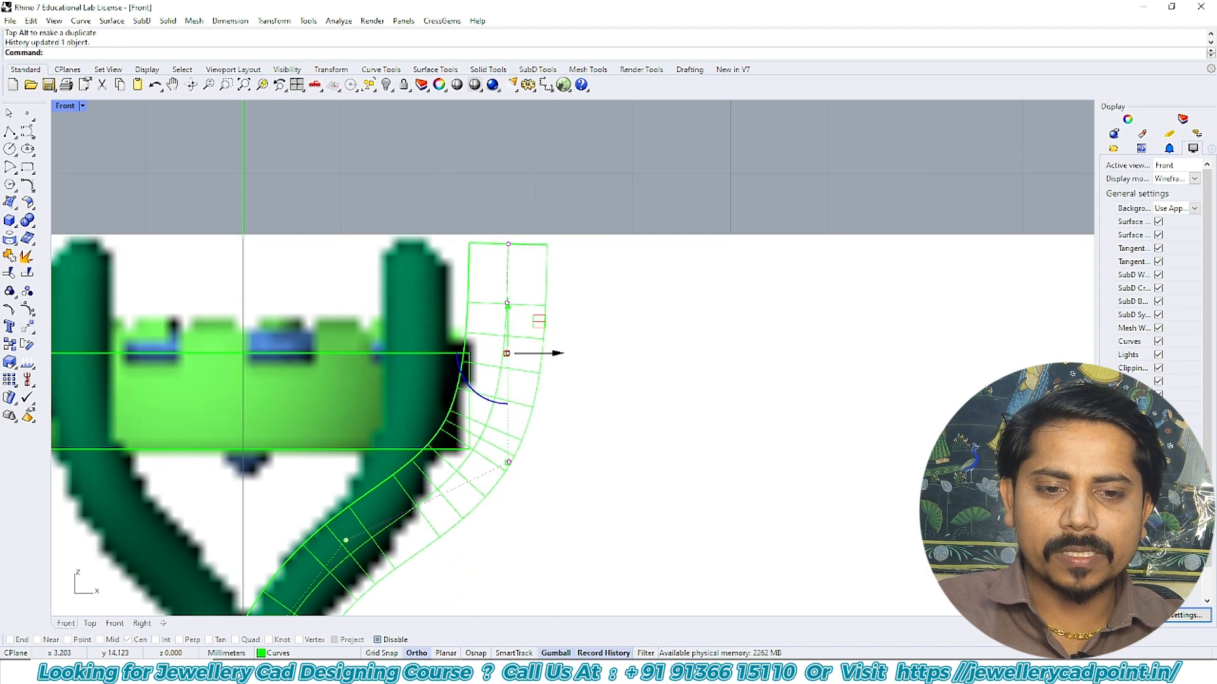
text(S)
key(Return)
- Review the Record History options and undo the last shift of the upper control points
right_click(602, 653)
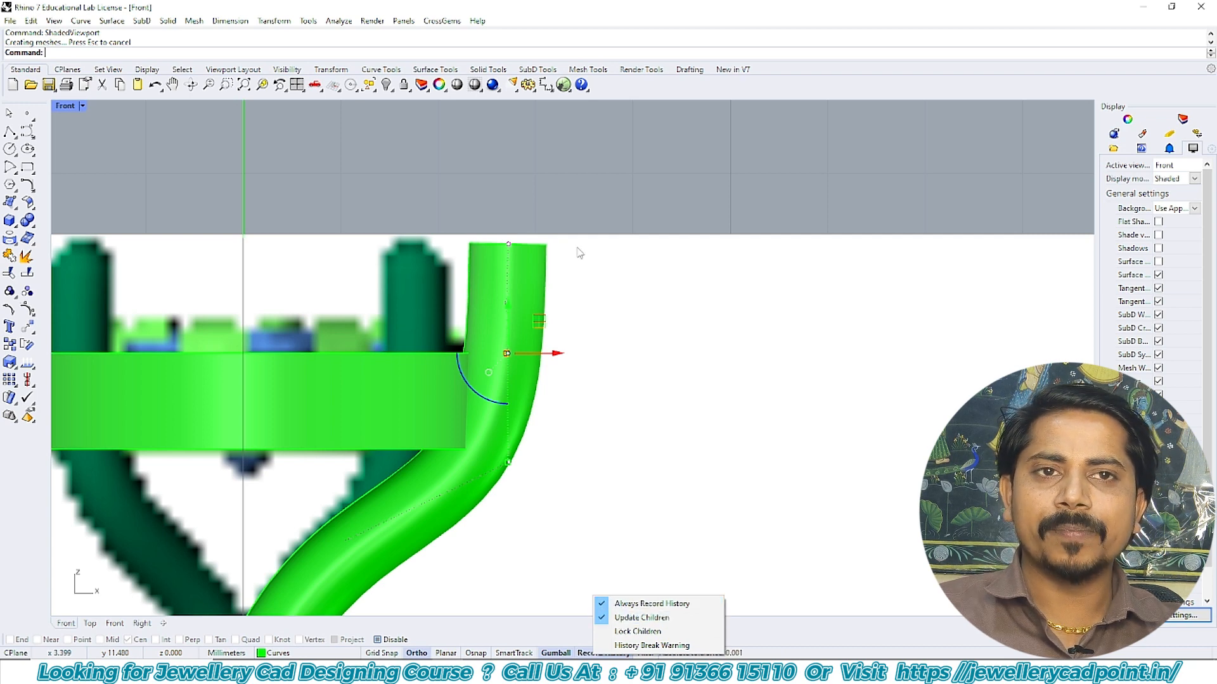
click(613, 226)
right_drag(613, 226, 574, 223)
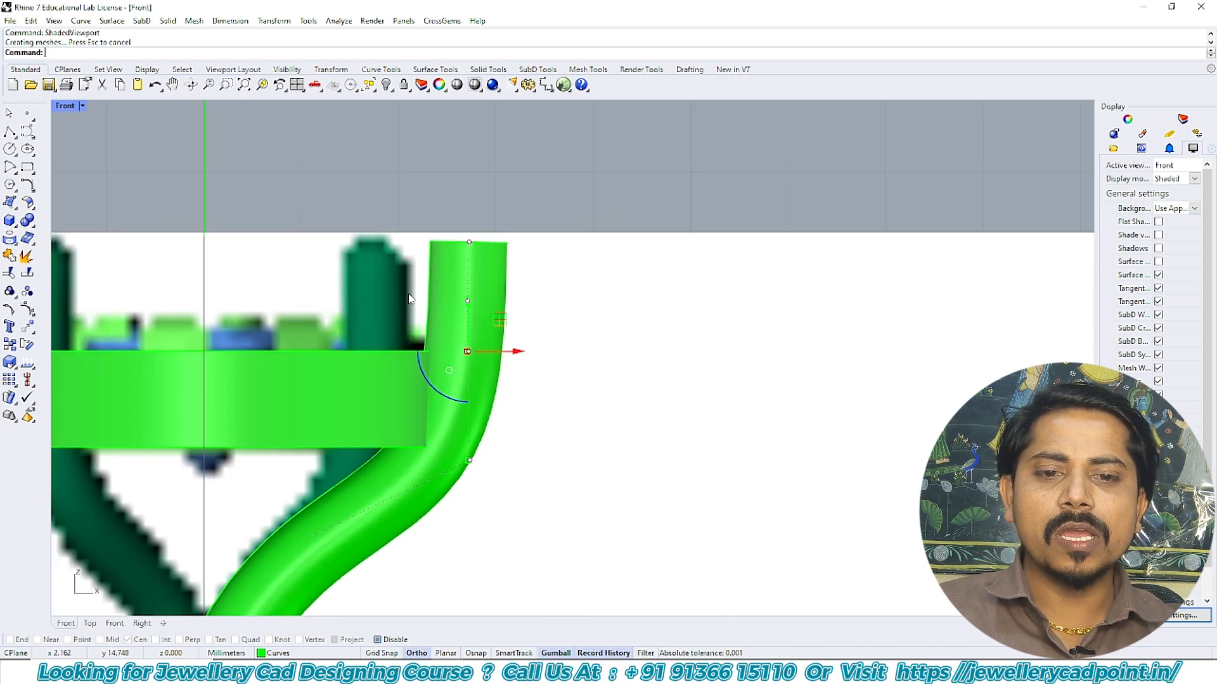
key(ctrl+z)
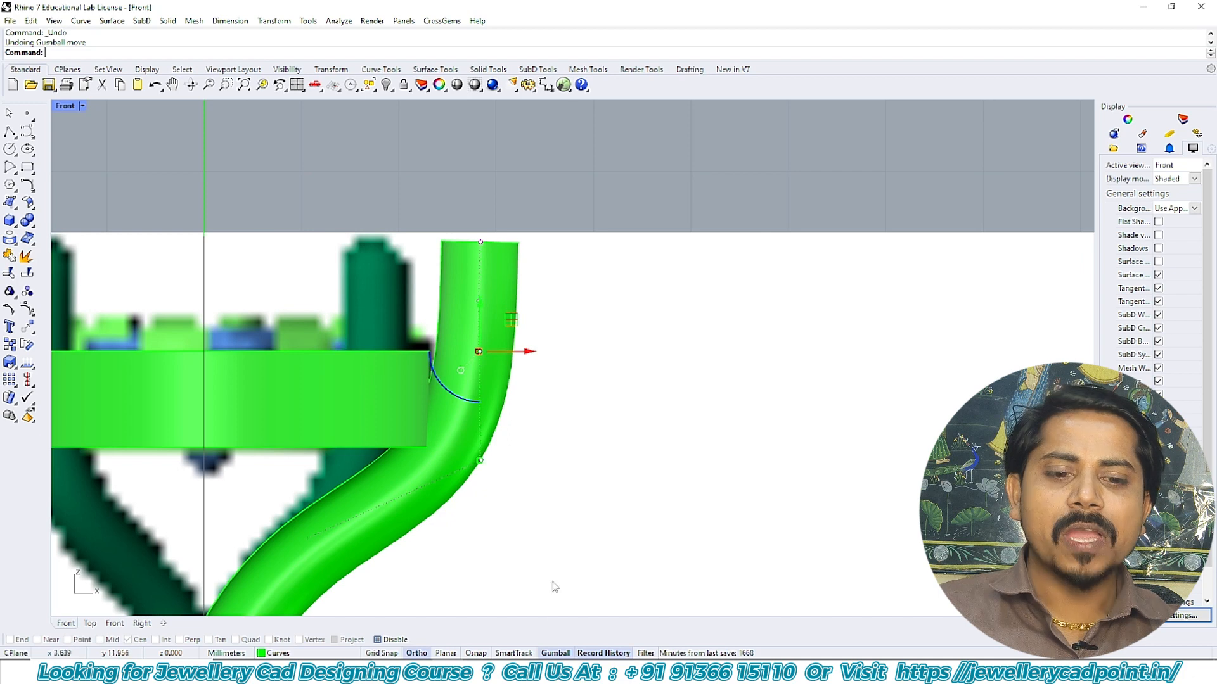
click(585, 653)
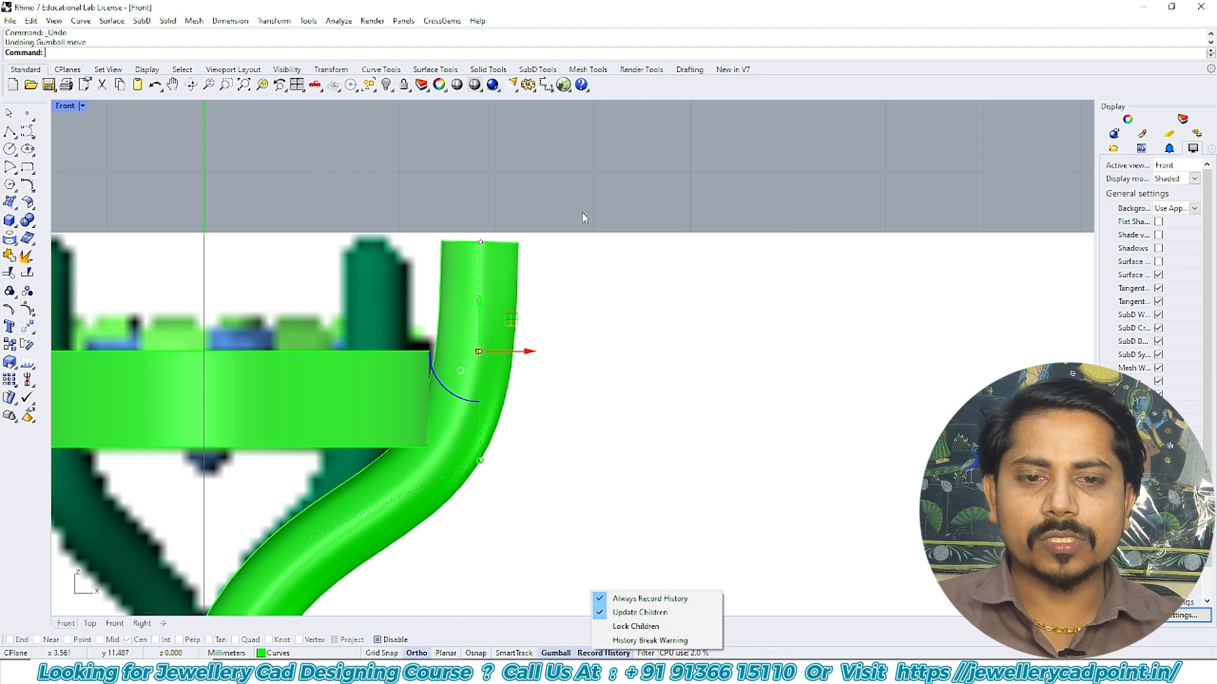
click(600, 202)
- Move the prong curve's two uppermost control points slightly sideways towards the disc so the pipe's upper end follows
drag(445, 196, 568, 407)
scroll(550, 289, up, 6)
text(M)
key(Return)
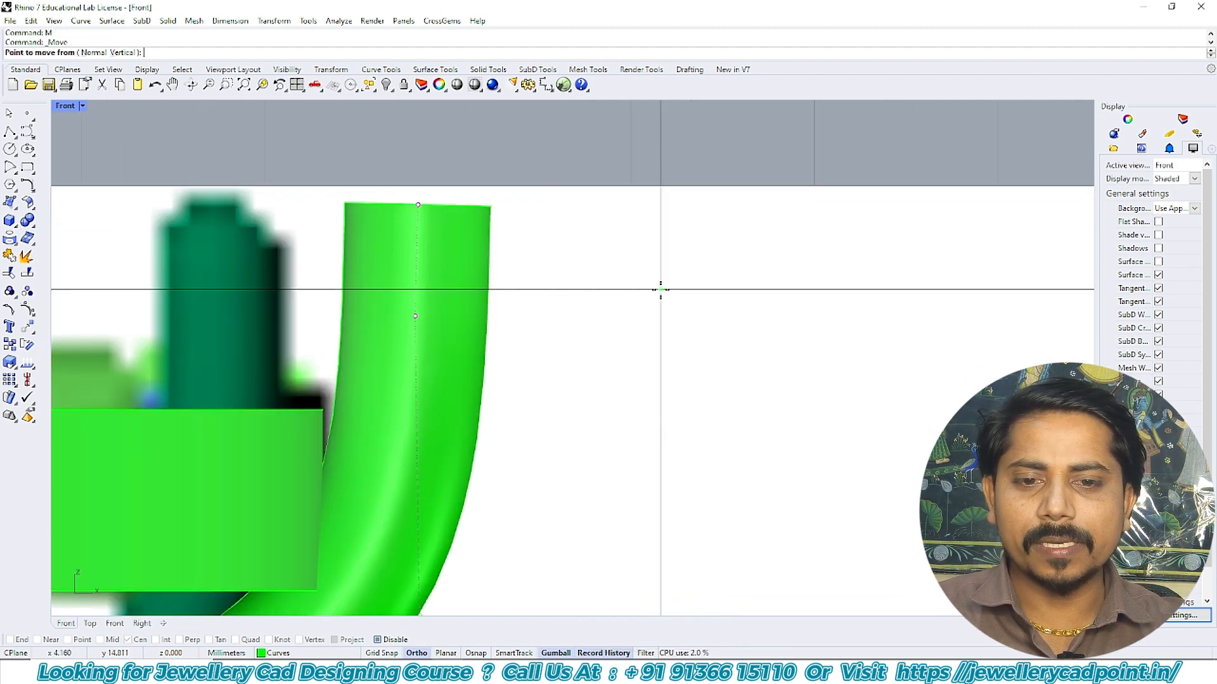
click(657, 293)
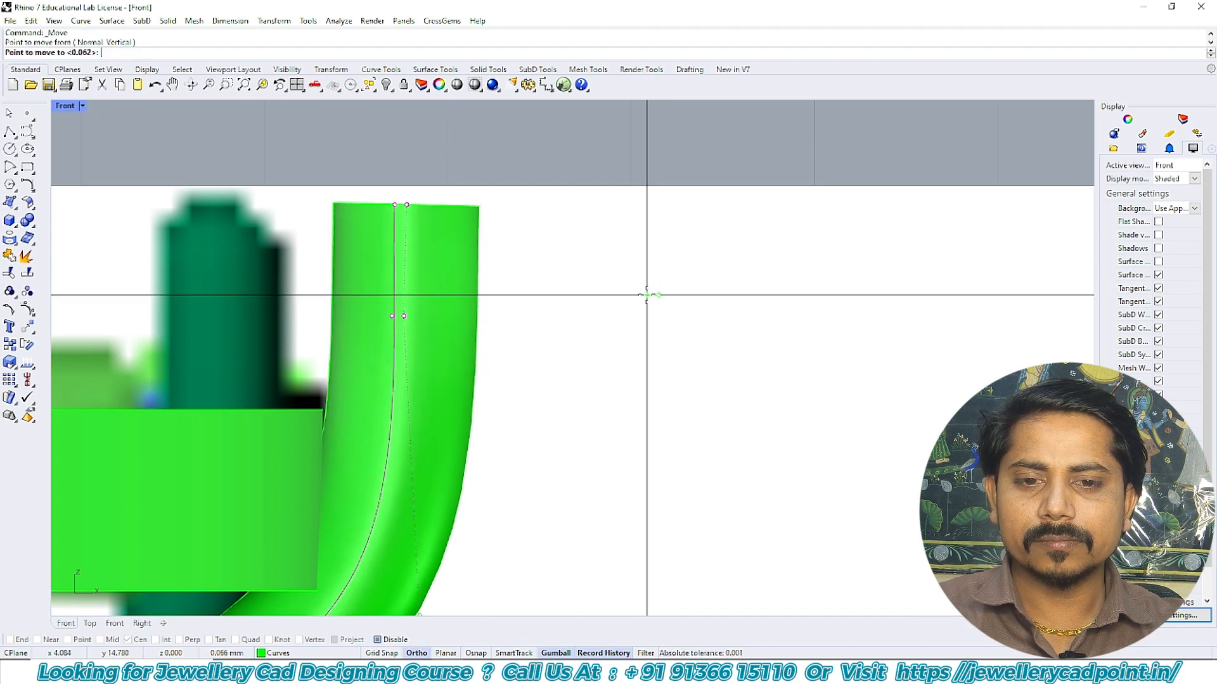
scroll(602, 297, down, 6)
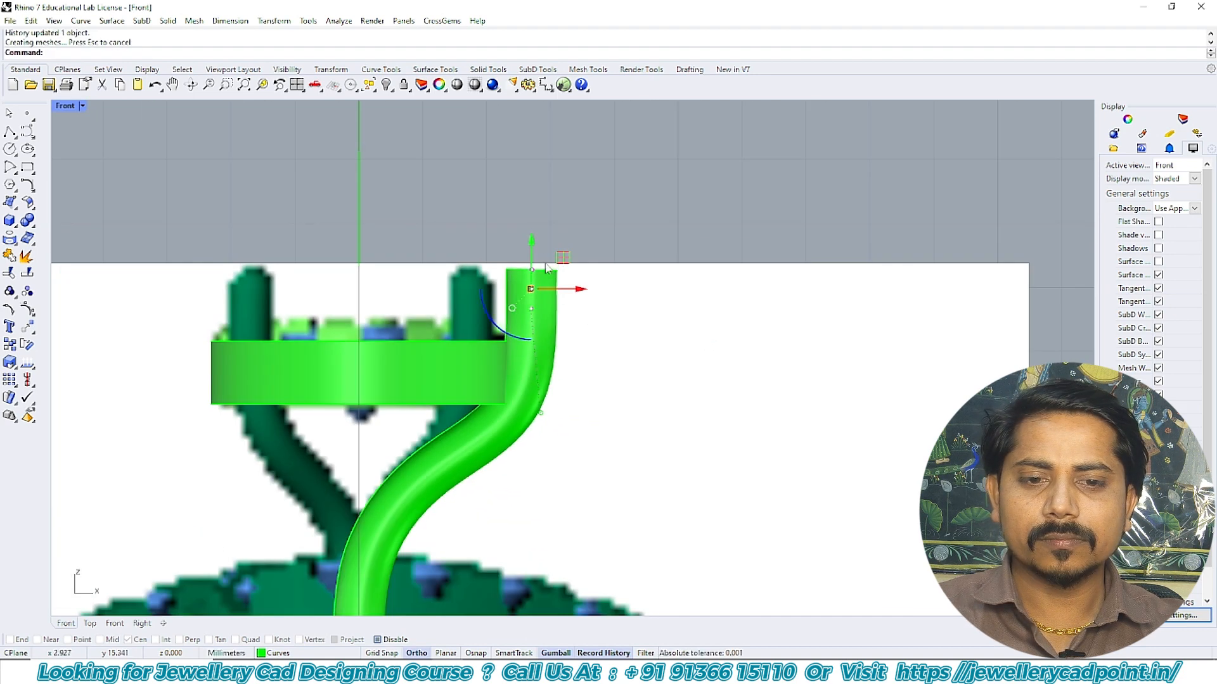
click(629, 227)
- Examine how far the disc's outer edge overlaps the prong pipe in the front view
scroll(500, 367, up, 4)
click(499, 367)
scroll(499, 346, up, 4)
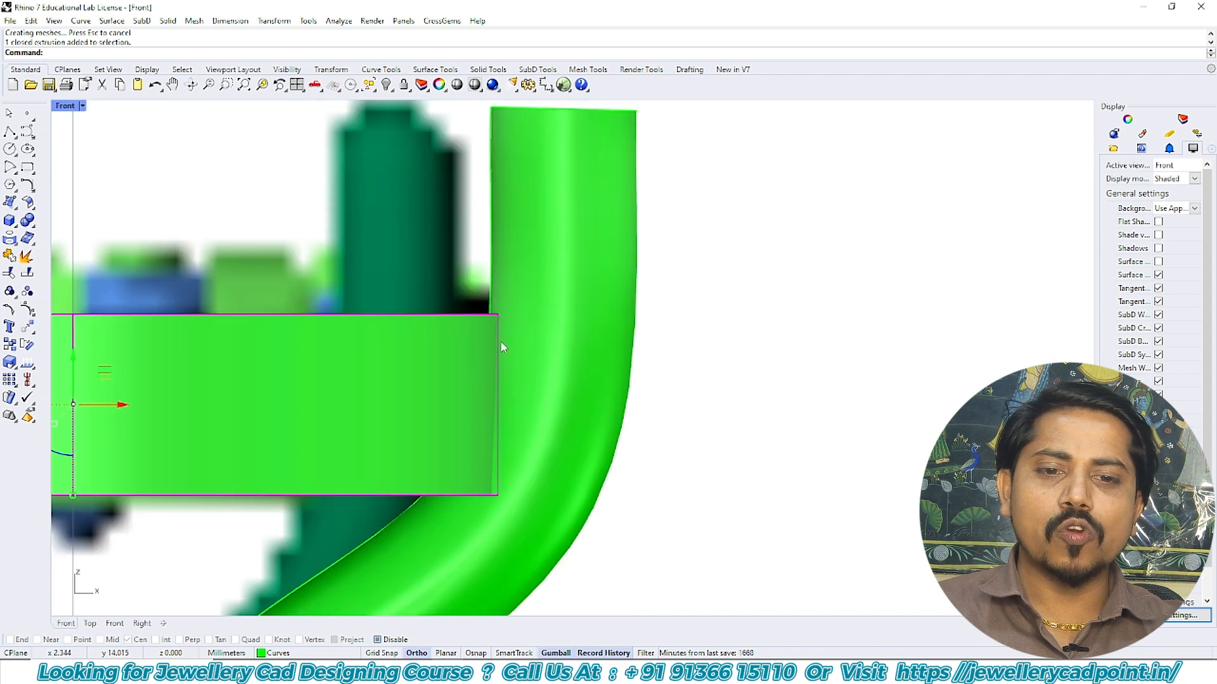
scroll(500, 344, down, 3)
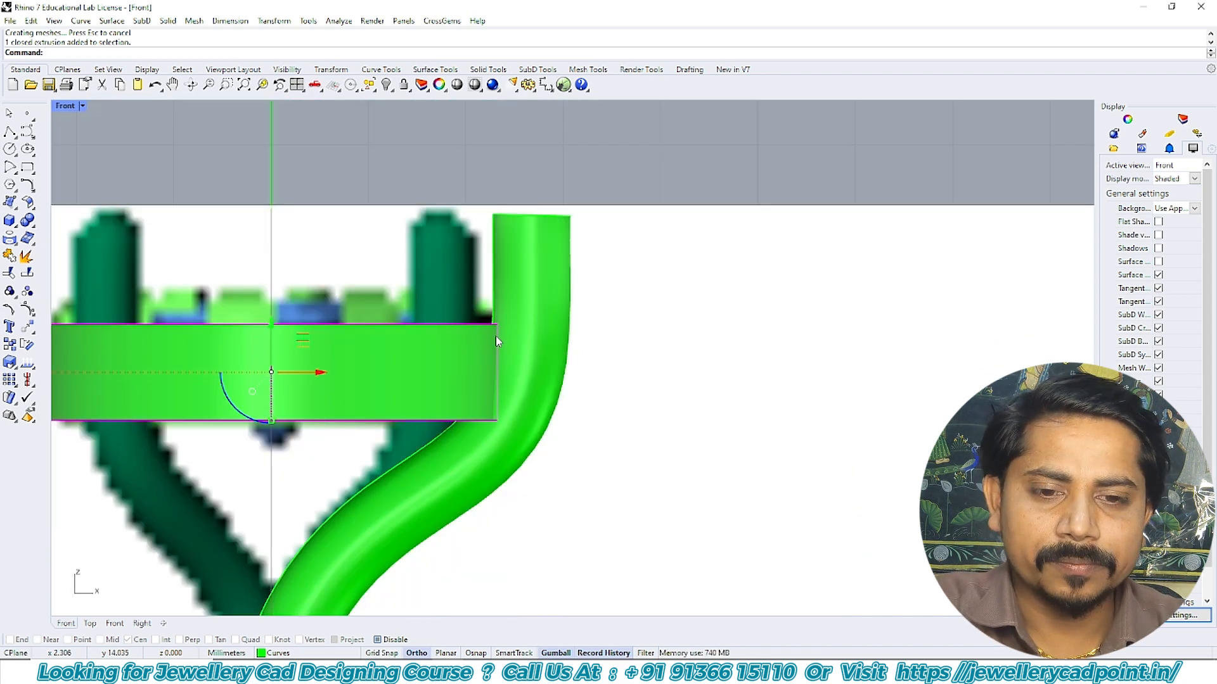
- Check the prong pipe's position against the disc and the reference prongs in the top view, and return to the front view
click(512, 307)
key(ctrl+F1)
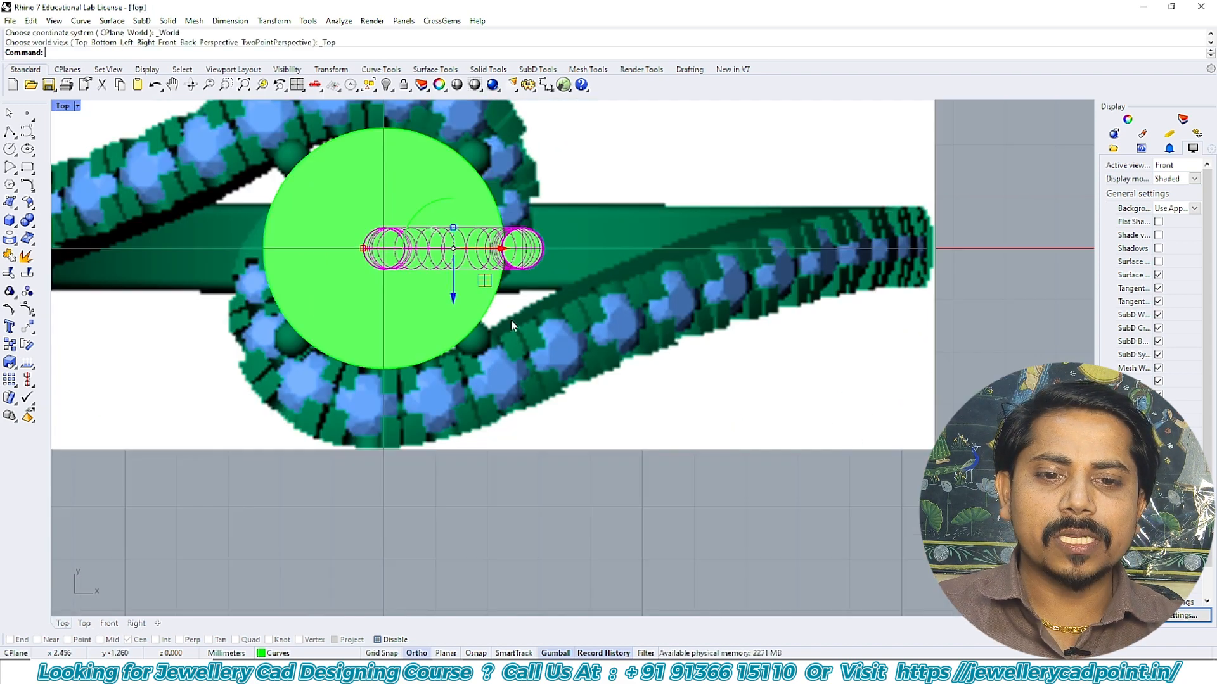
right_drag(525, 355, 526, 391)
key(ctrl+F2)
key(Escape)
scroll(526, 292, up, 4)
click(521, 300)
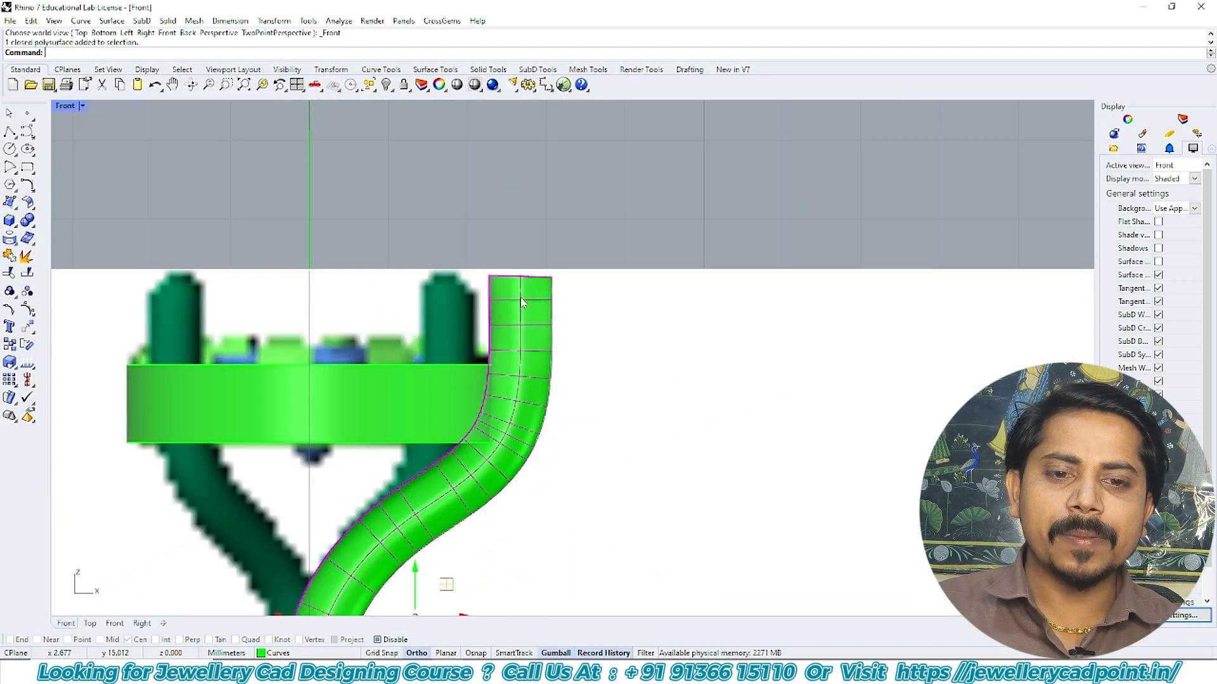
- Replace the prong's pipe with a new 0.8 mm pipe along the prong curve using round caps
key(Delete)
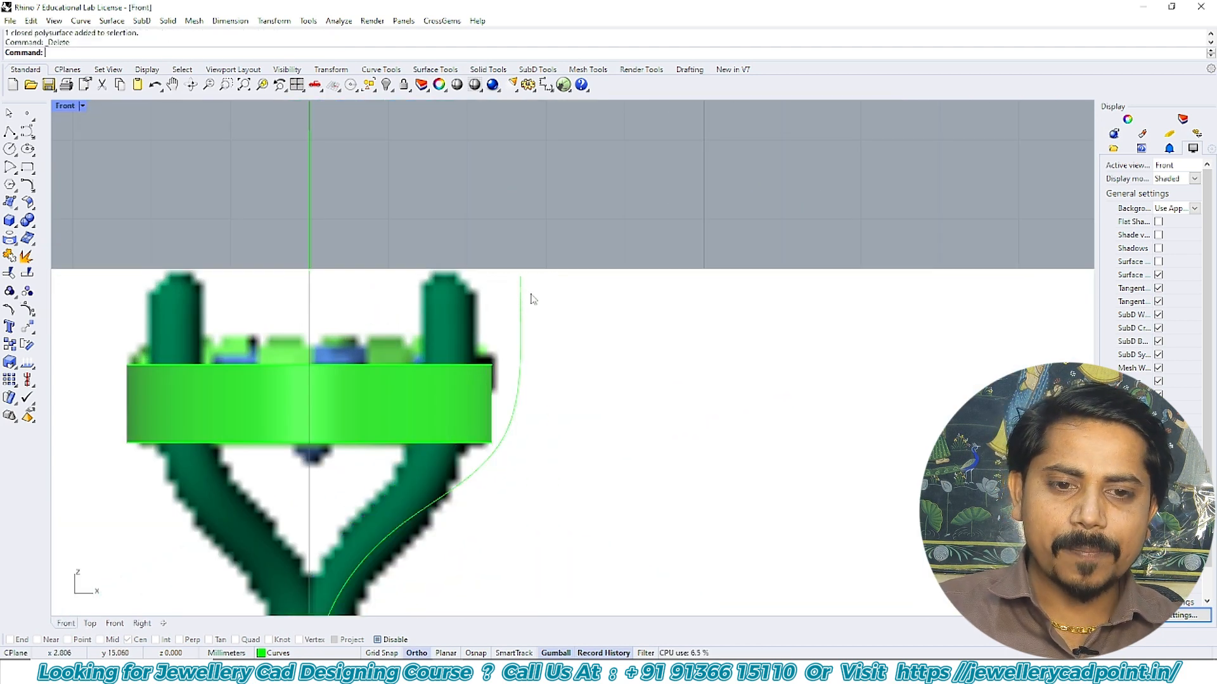
click(522, 295)
click(9, 220)
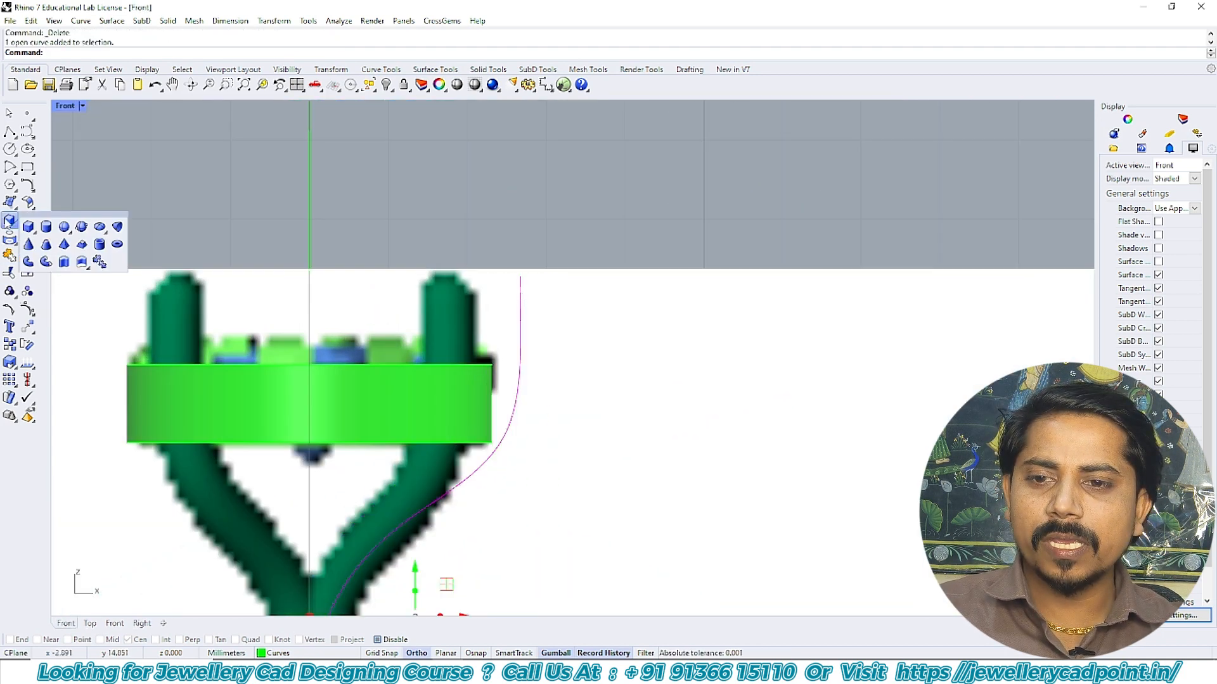
click(29, 262)
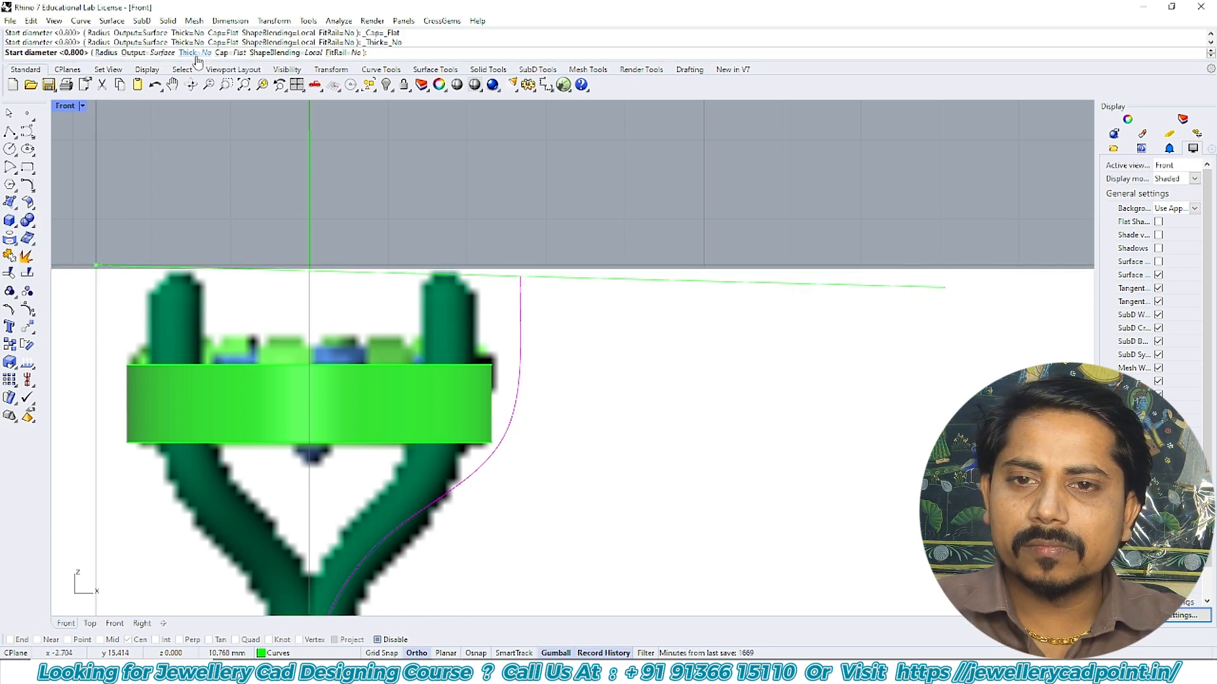
click(228, 54)
click(99, 54)
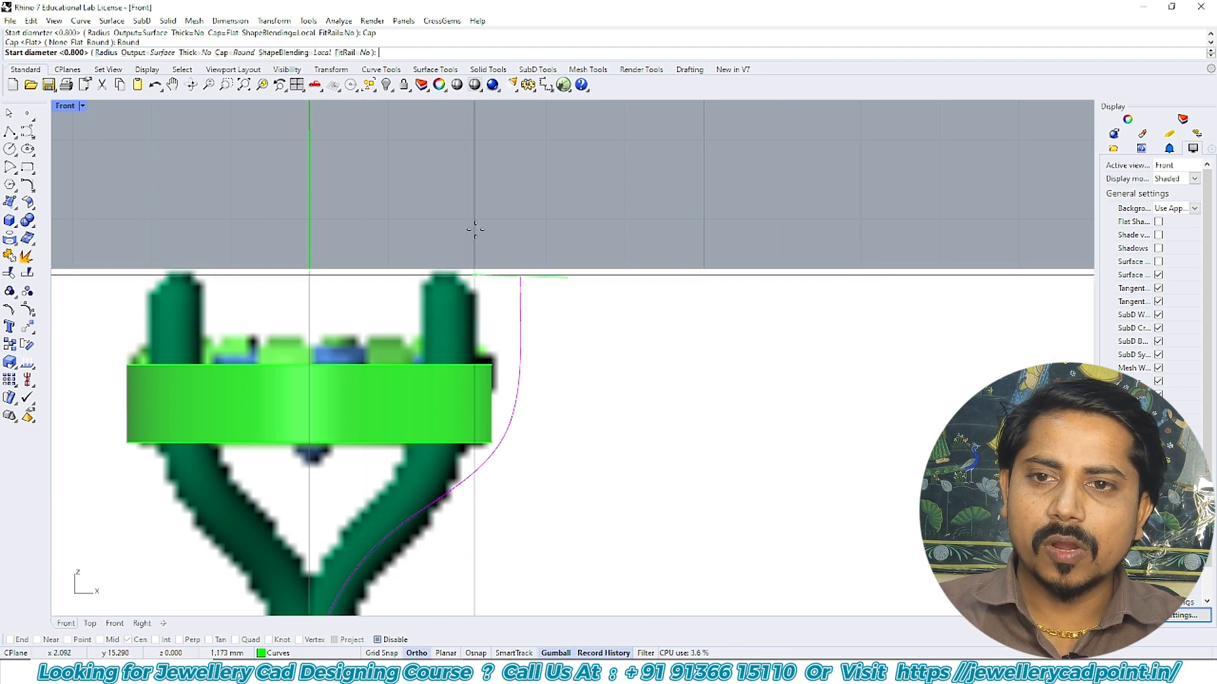
key(Return)
key(Return)
scroll(527, 228, down, 3)
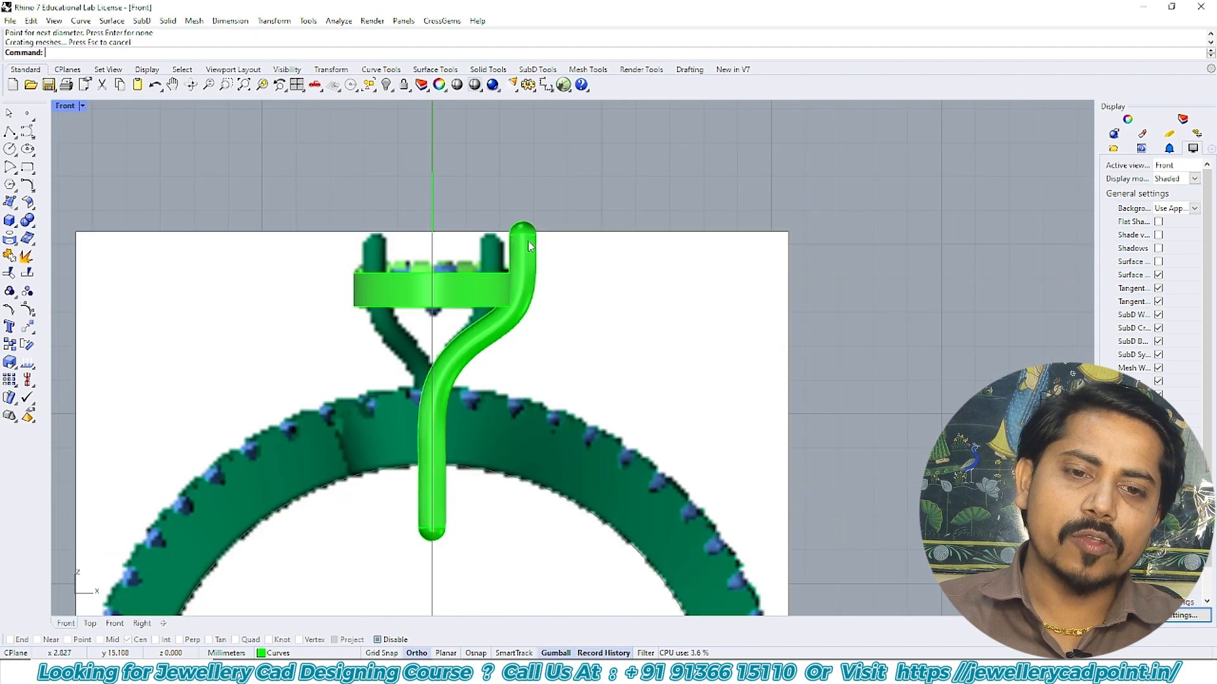
- Rotate the round-capped prong clockwise about the origin in the top view onto the nearest reference prong below the horizontal axis
click(529, 253)
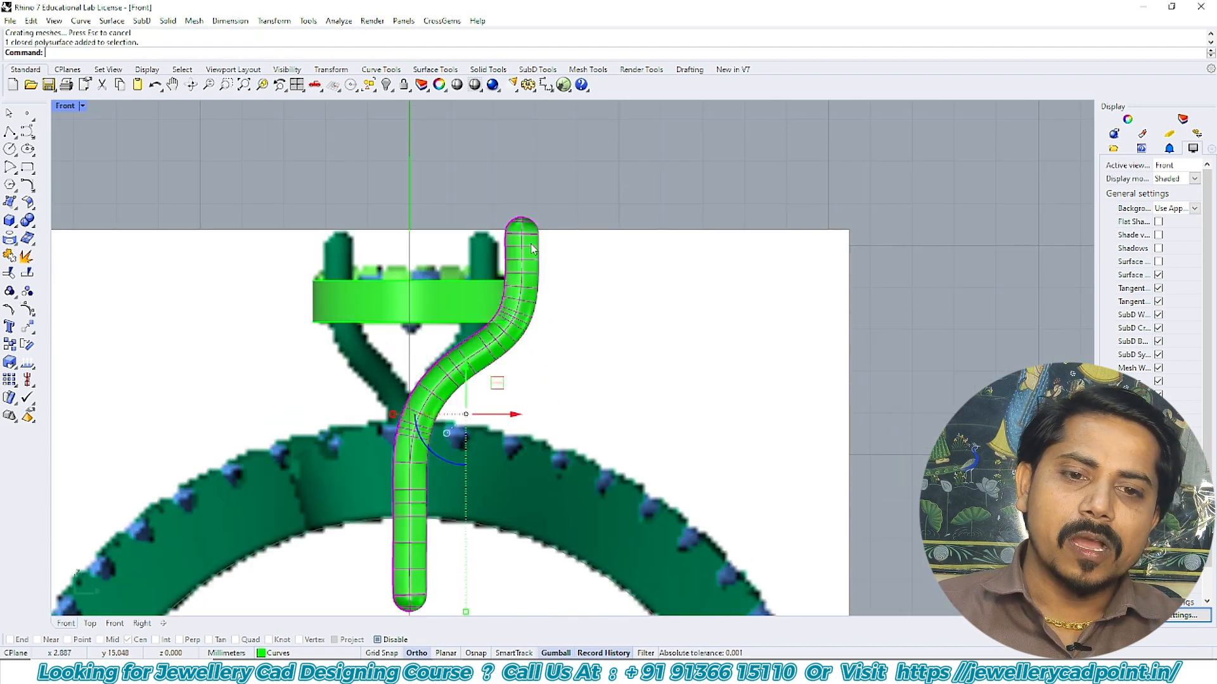
key(ctrl+F1)
right_drag(500, 296, 519, 337)
scroll(522, 265, up, 4)
key(Escape)
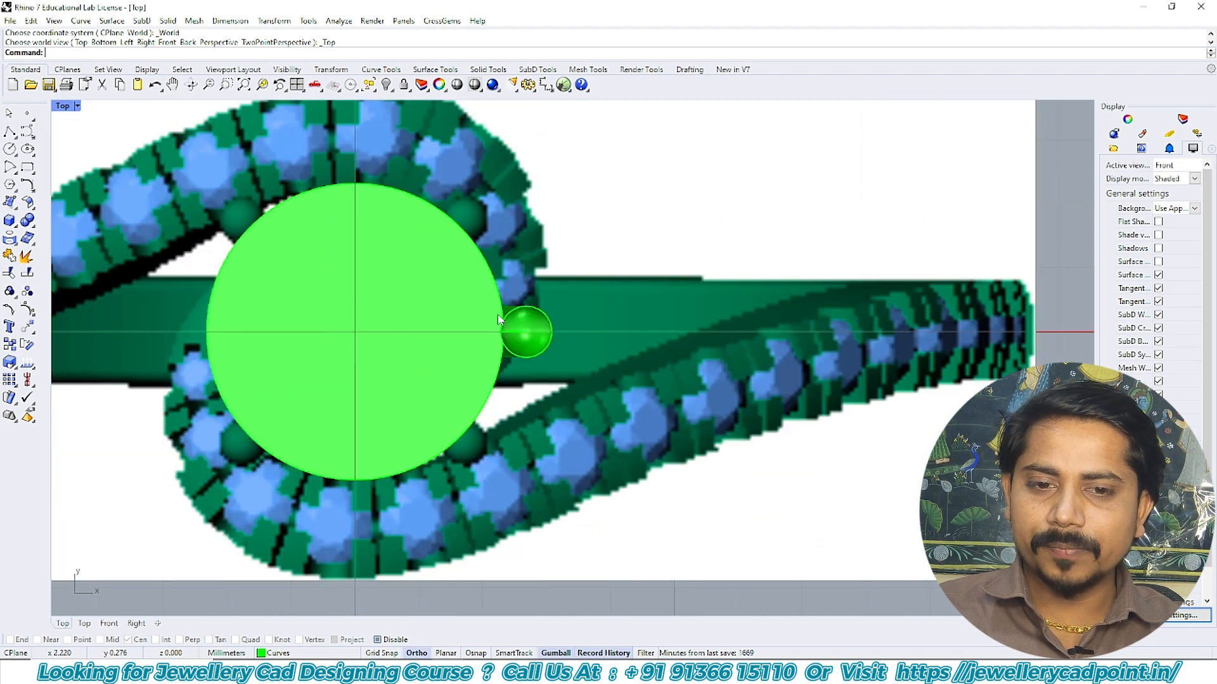
scroll(524, 322, up, 2)
click(529, 326)
click(27, 346)
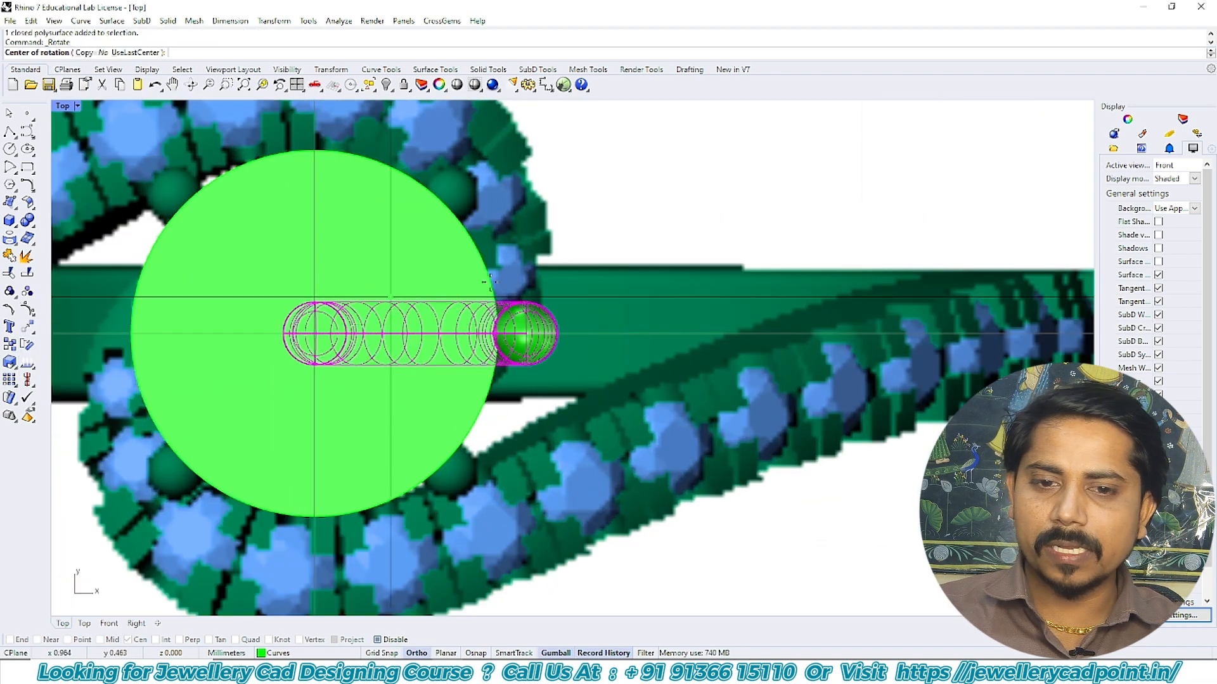
text(0)
key(Return)
click(576, 311)
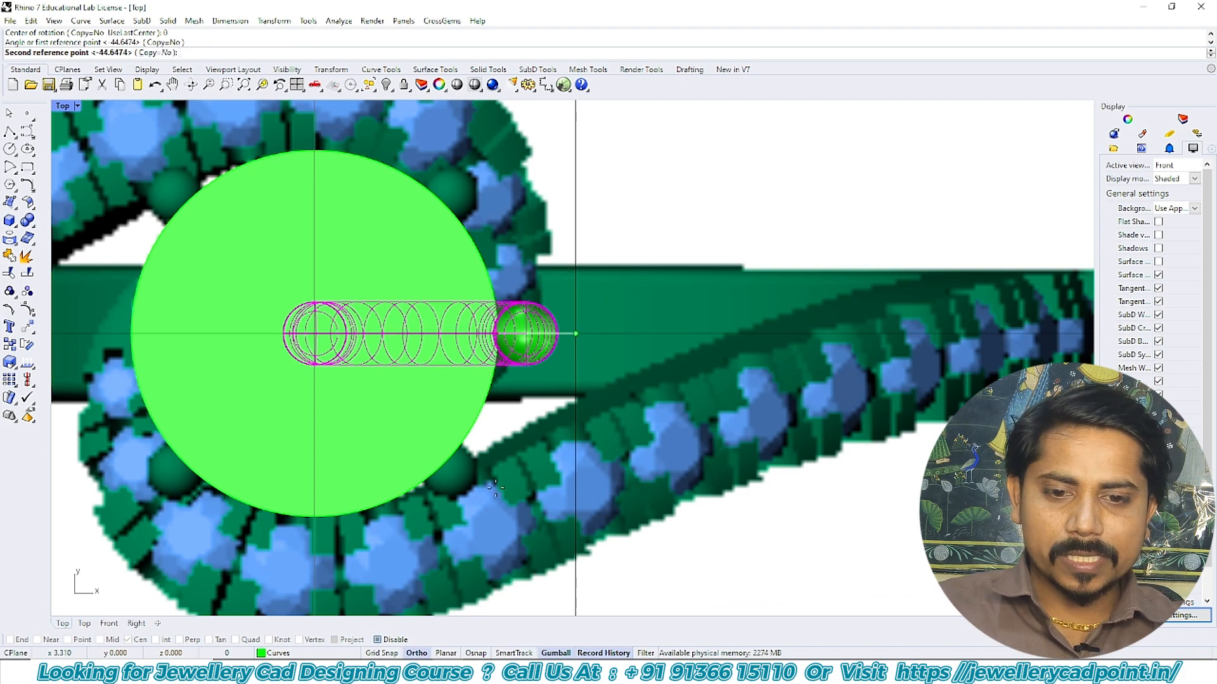
click(485, 497)
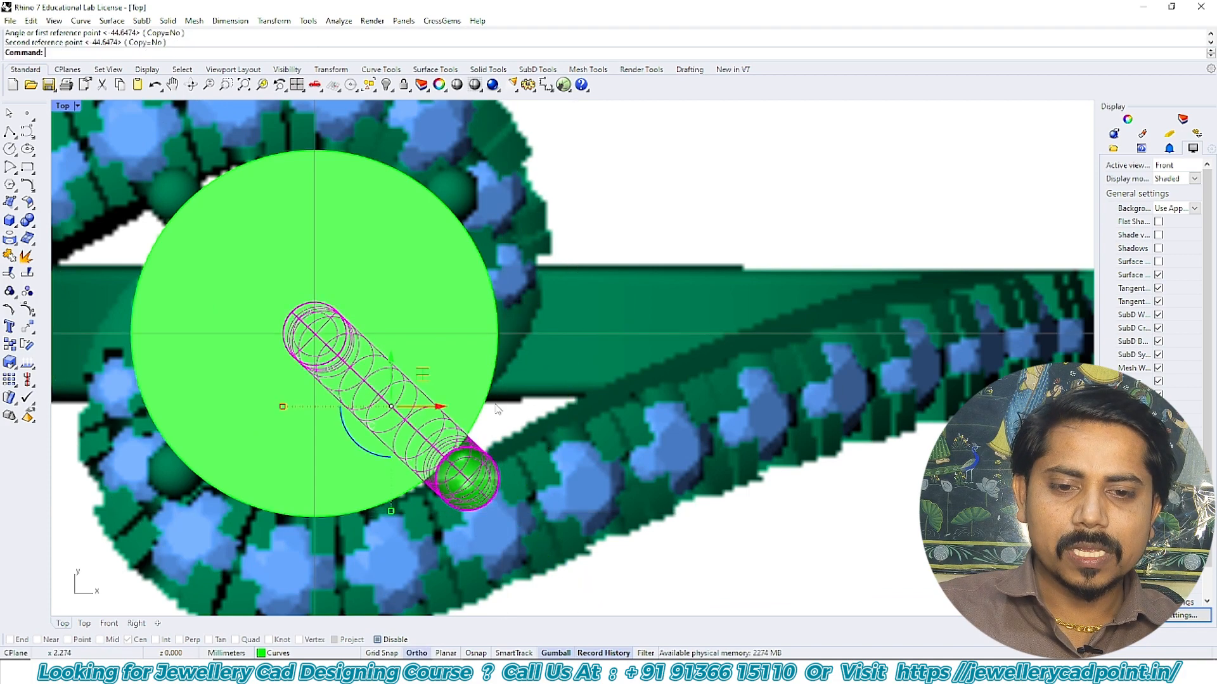
- Compare the rotated prong with the reference picture in the front view, in both wireframe and shaded display
key(ctrl+F2)
key(Escape)
scroll(482, 257, up, 4)
text(W)
key(Return)
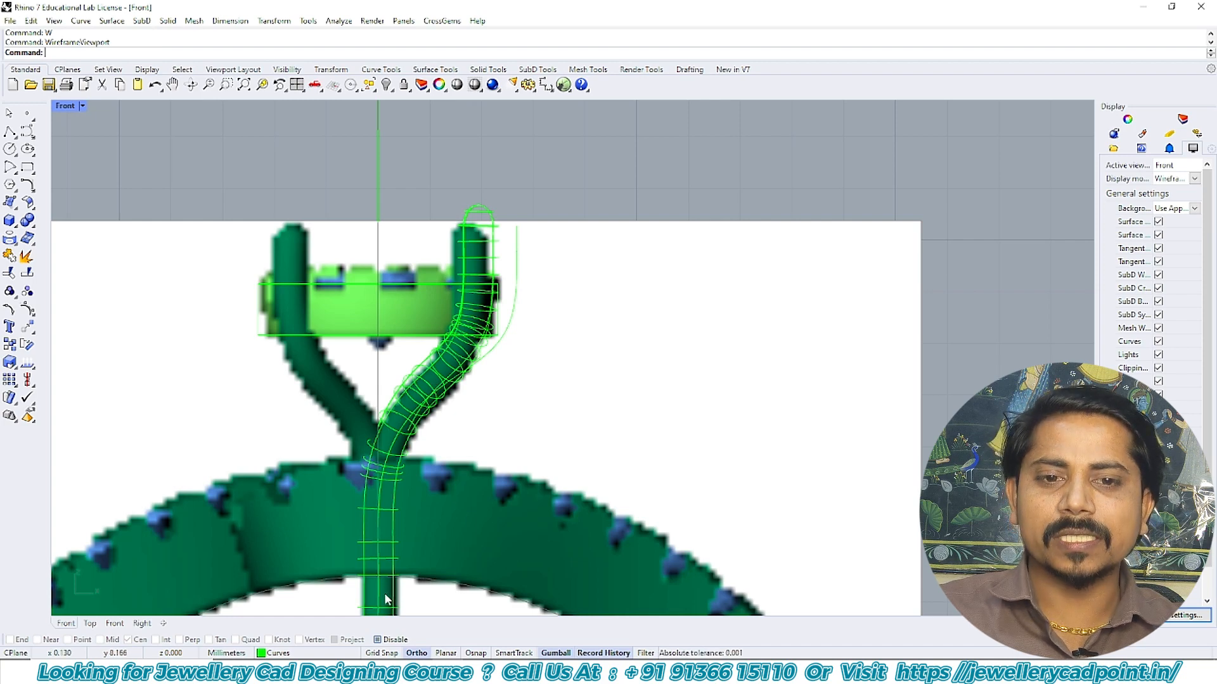
text(SV)
key(Return)
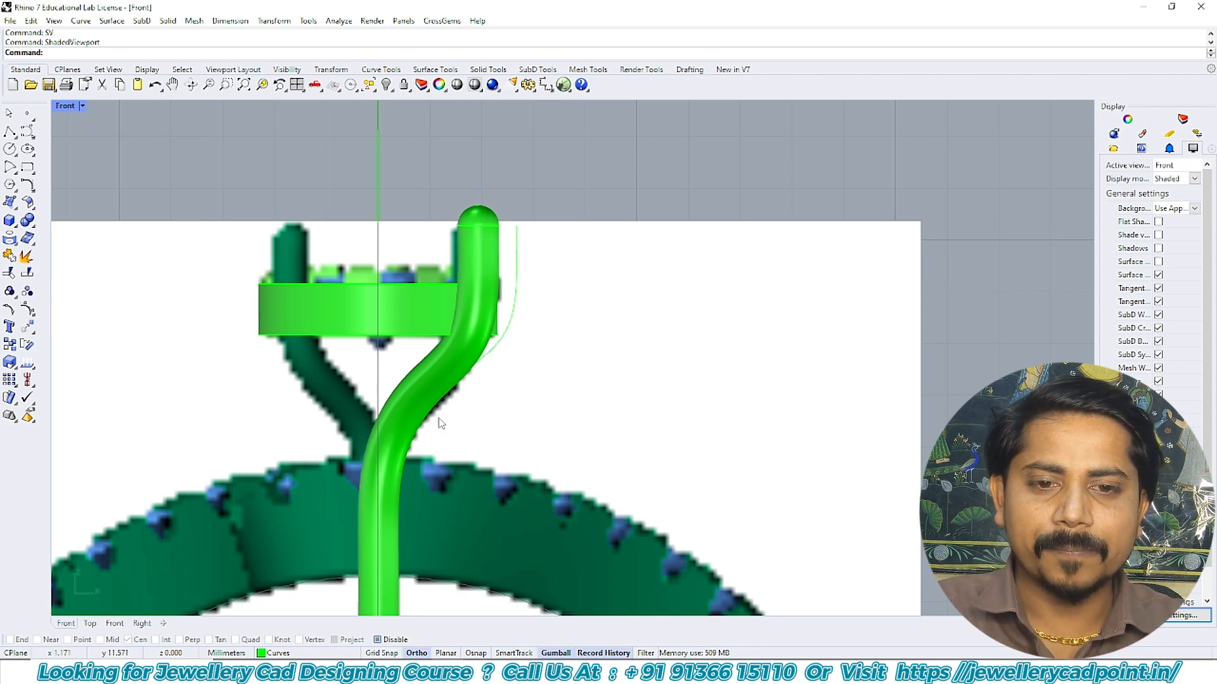
key(ctrl+F1)
key(ctrl+F2)
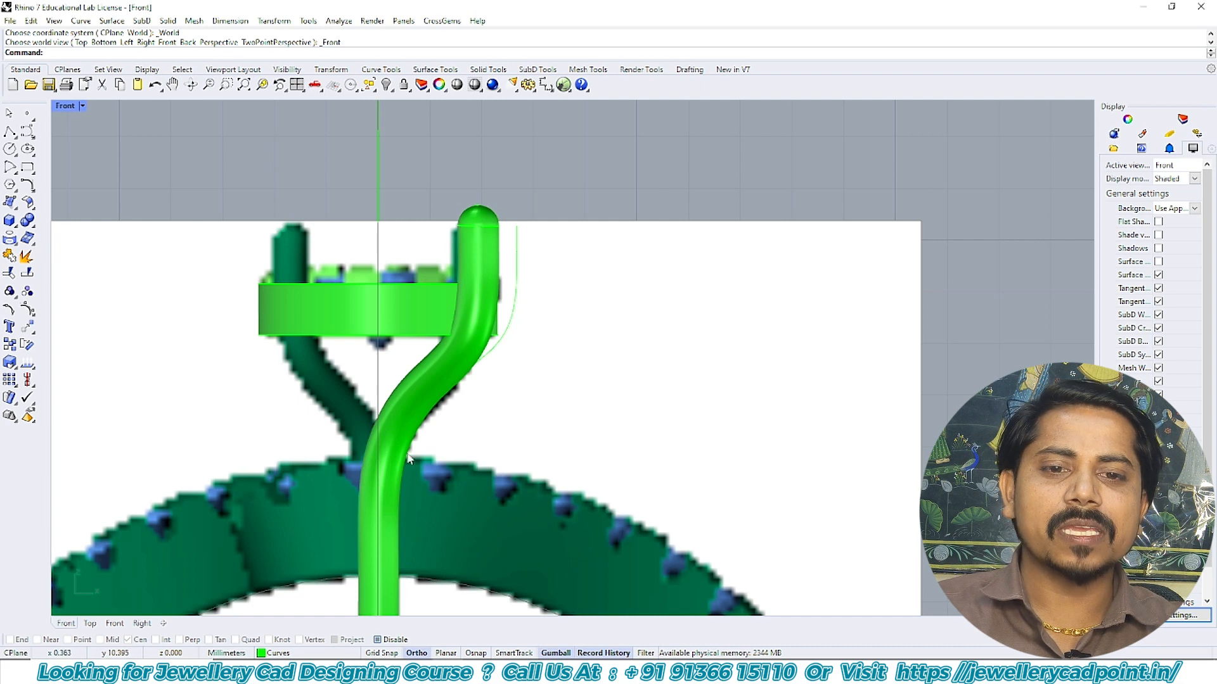
- Polar-array the prong around the origin in the top view with 4 items over a 360-degree fill
click(476, 266)
key(ctrl+F1)
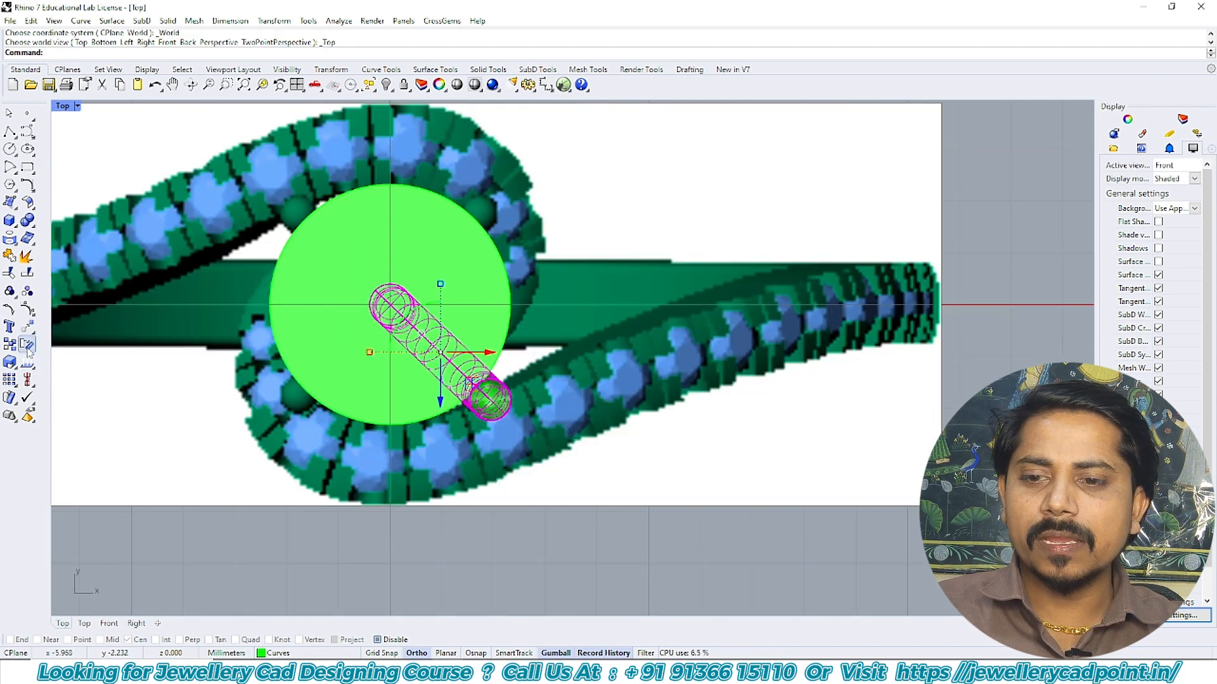
click(26, 328)
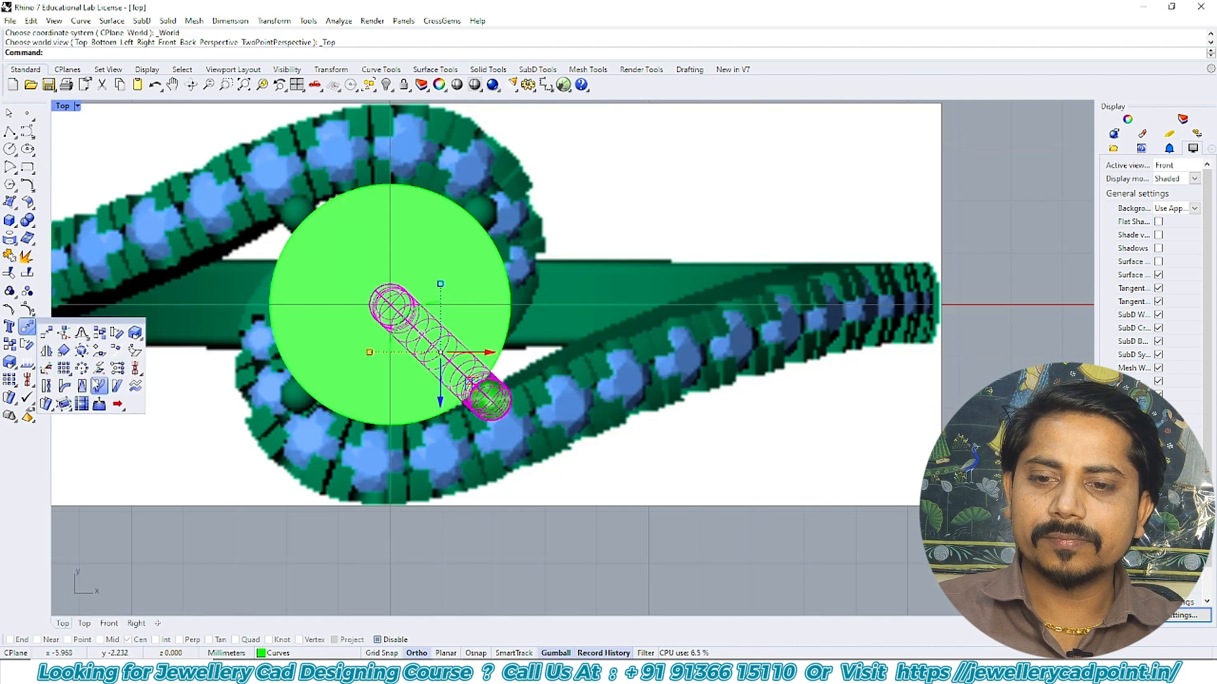
click(99, 385)
text(0)
key(Return)
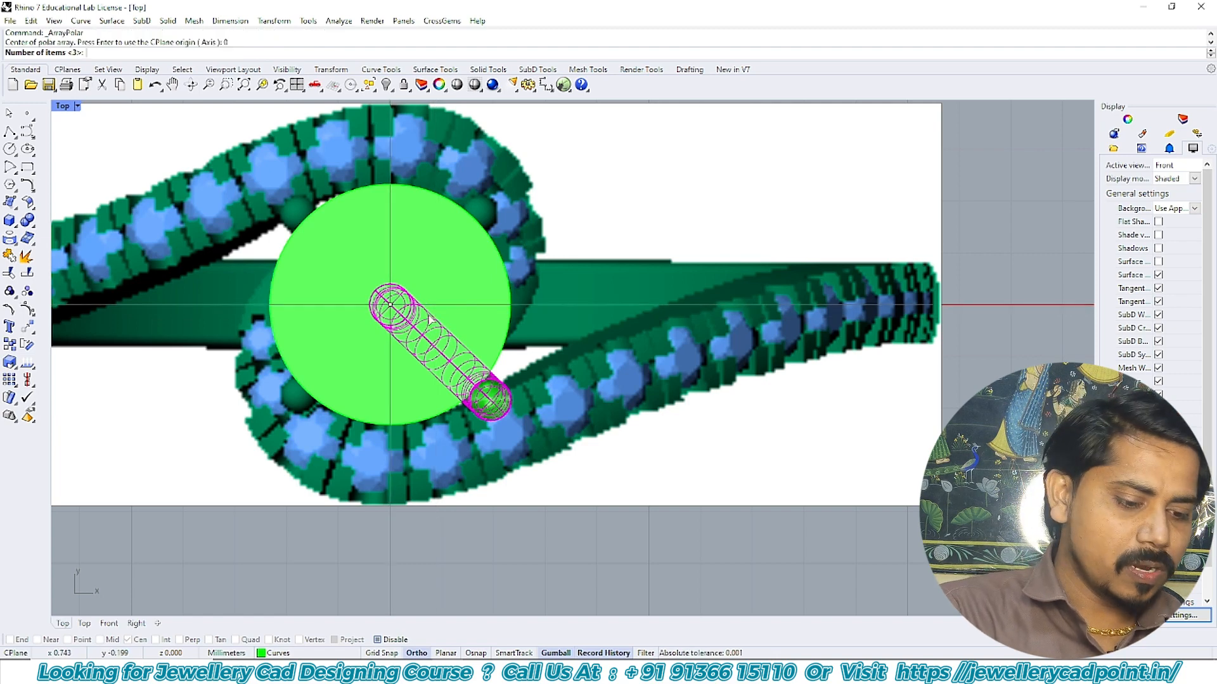
text(4)
key(Return)
key(Return)
key(Return)
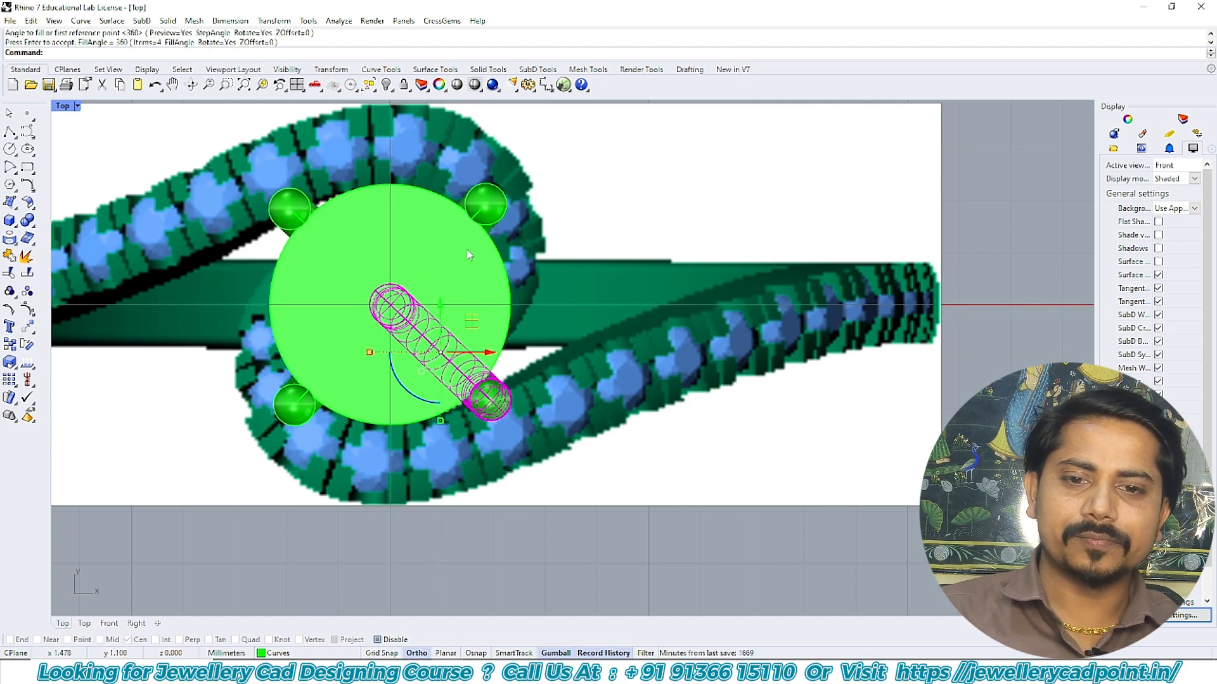
key(Escape)
- Examine the four arrayed prongs against the disc and reference pictures in the front and top views
key(ctrl+F4)
key(ctrl+F2)
scroll(454, 350, up, 7)
right_drag(455, 451, 441, 194)
scroll(432, 336, down, 4)
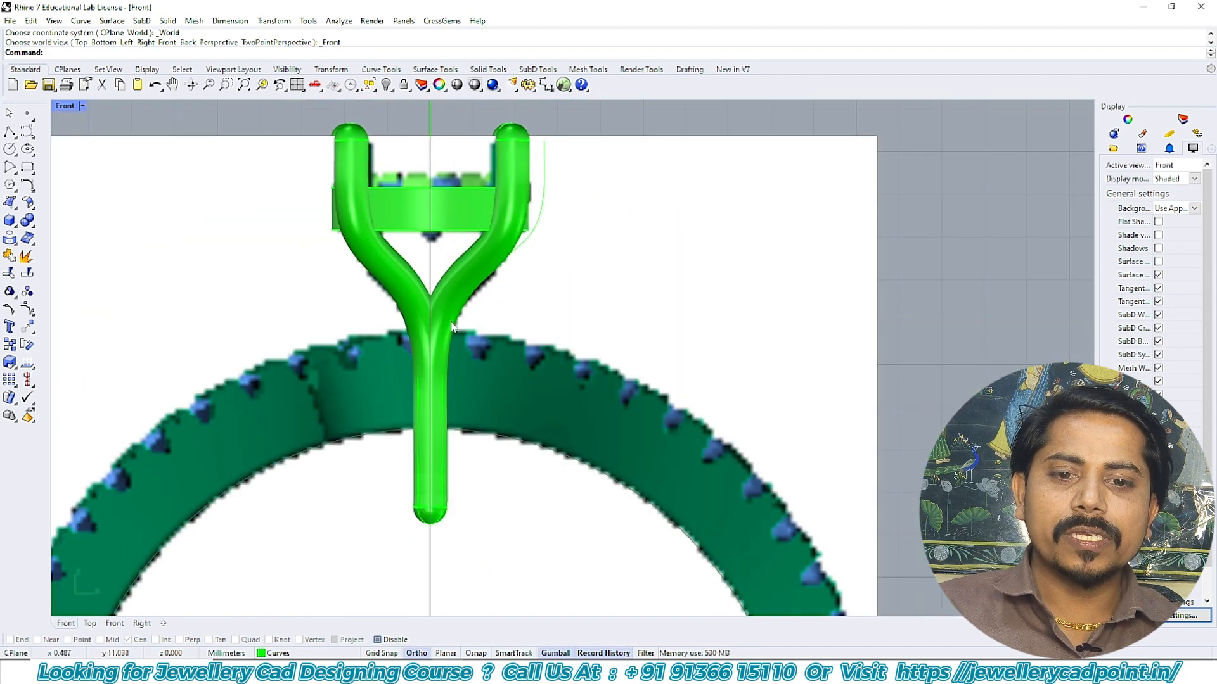
click(431, 338)
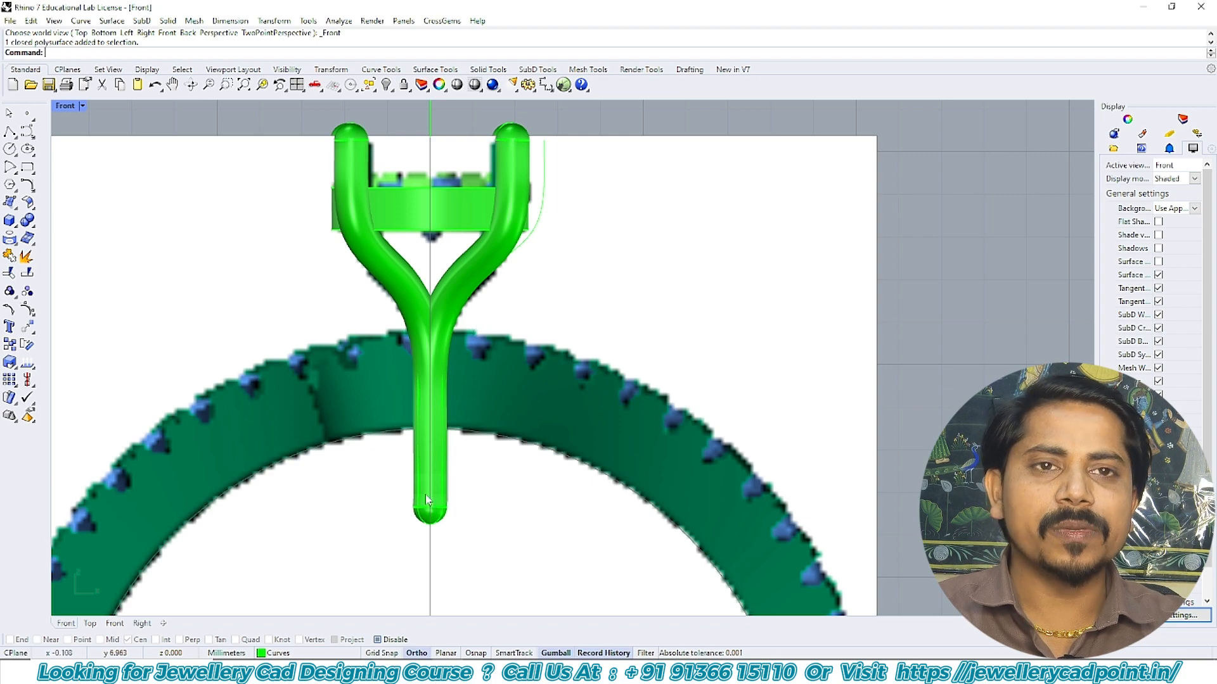
key(ctrl+F1)
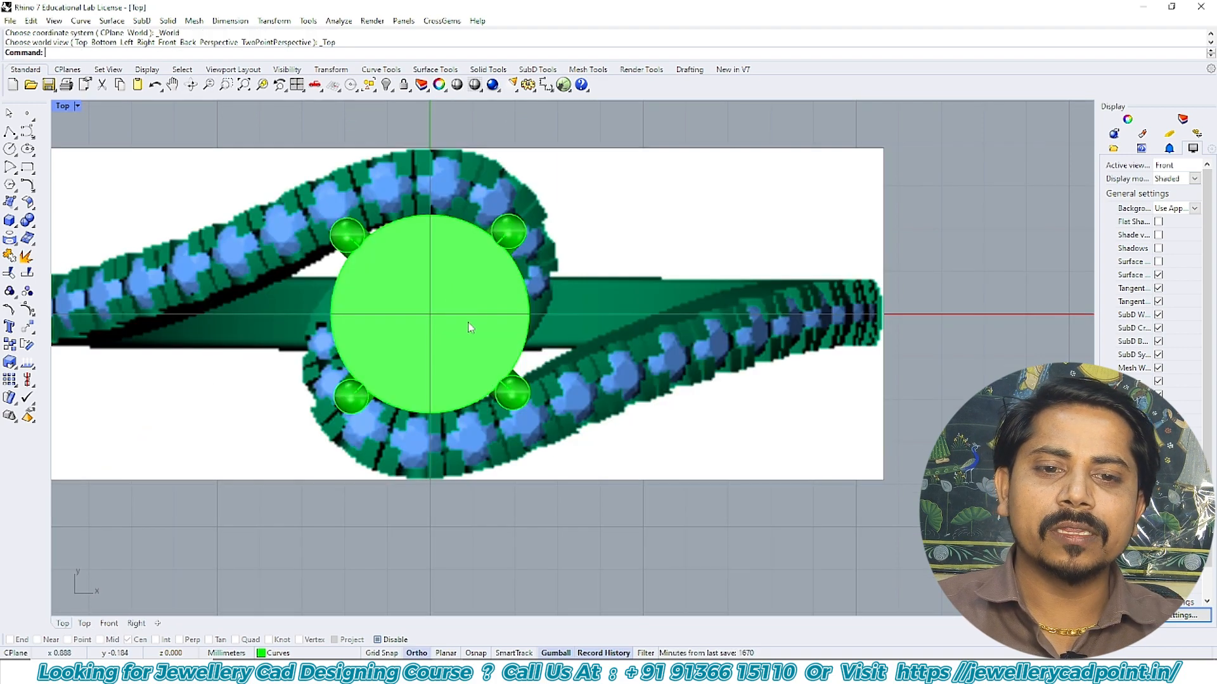
key(ctrl+F4)
key(ctrl+F2)
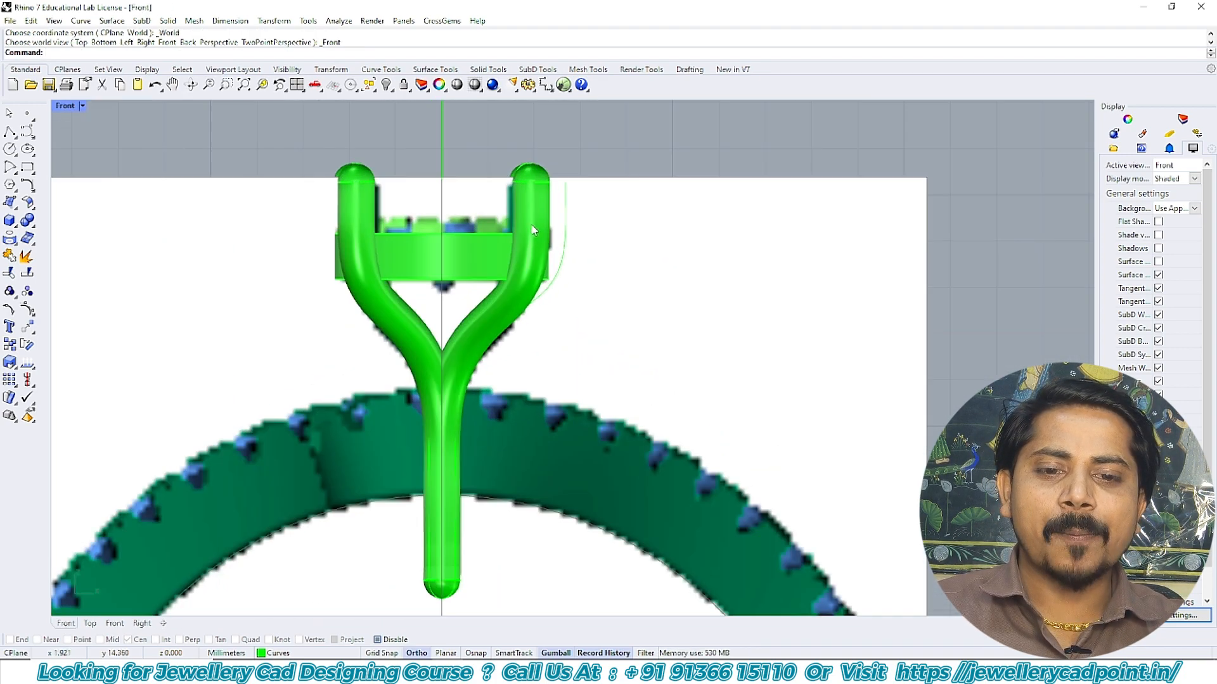
- Delete the four prong pipes and the old prong curve, keeping the disc
scroll(533, 230, down, 2)
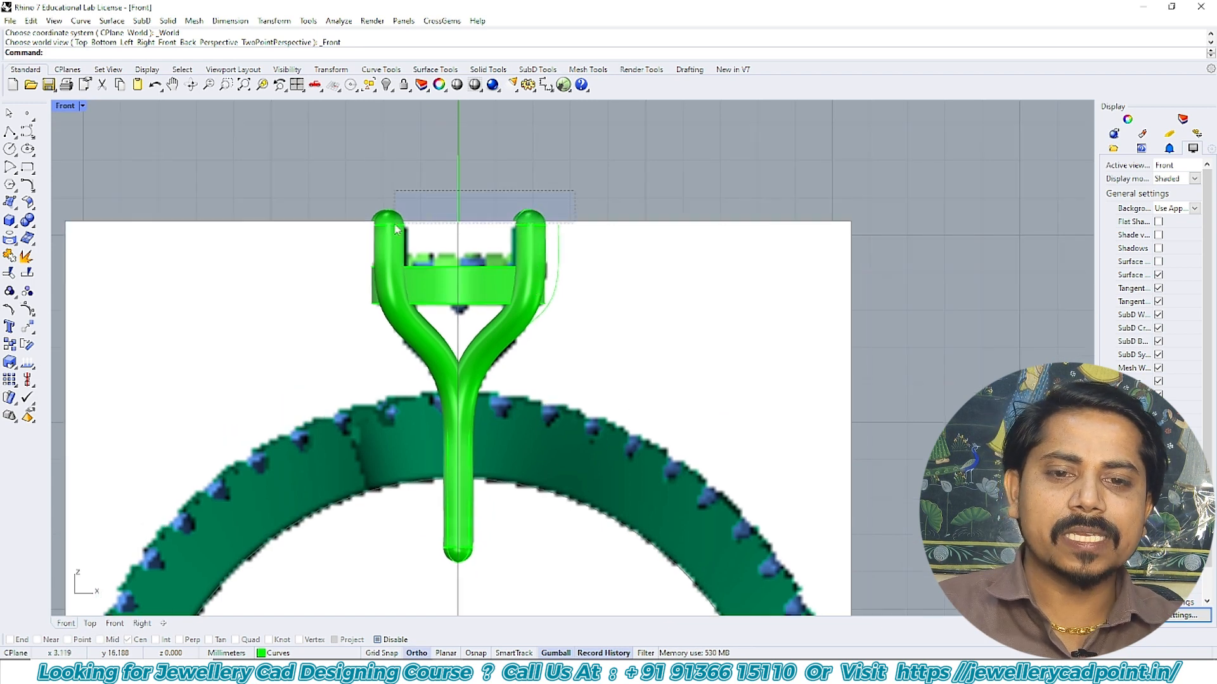
drag(393, 222, 394, 223)
key(Delete)
drag(554, 249, 554, 249)
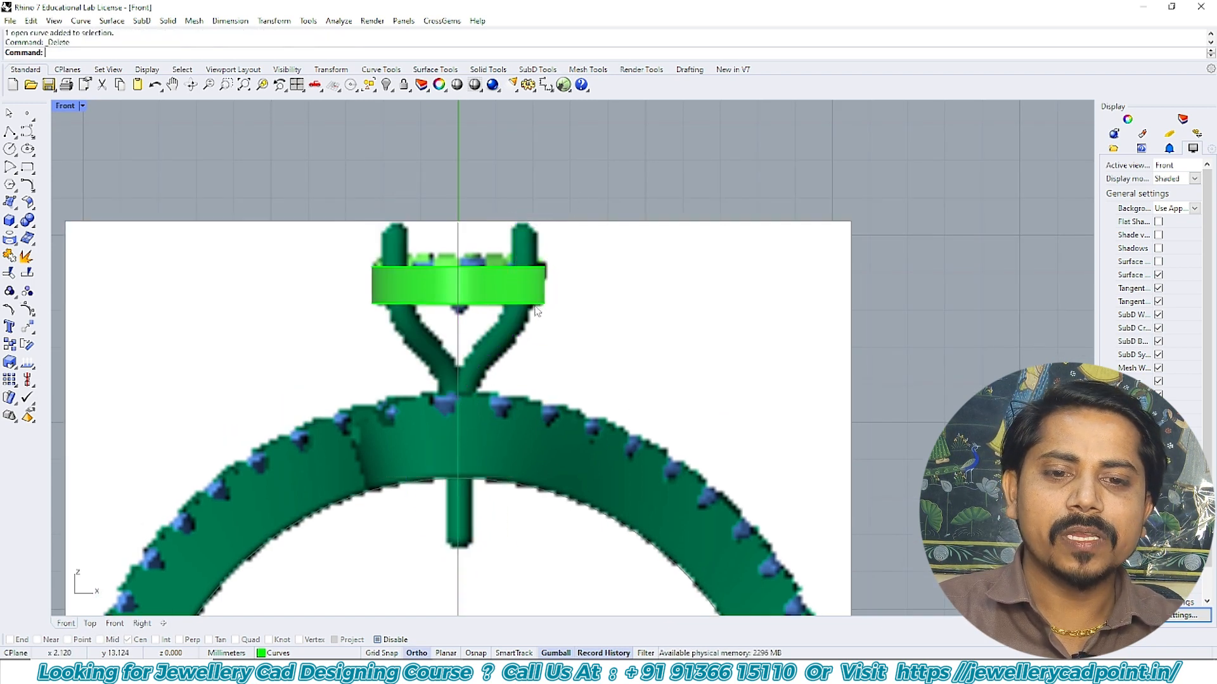
key(Delete)
click(11, 131)
scroll(494, 174, up, 5)
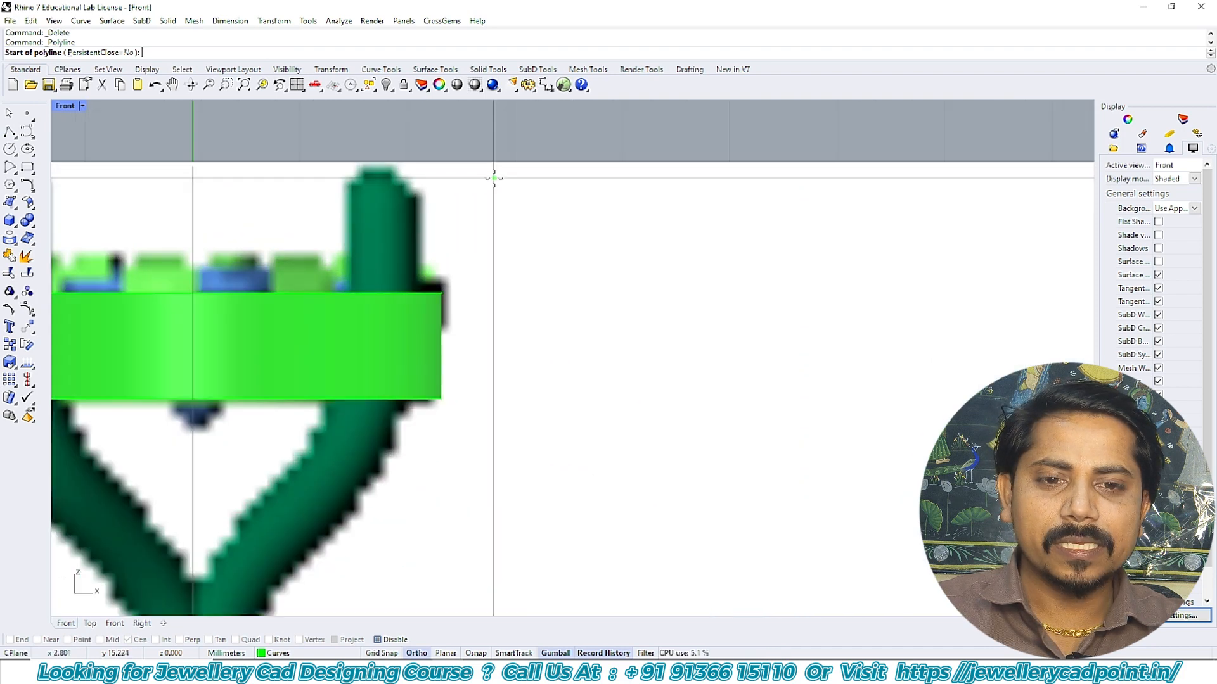
click(504, 170)
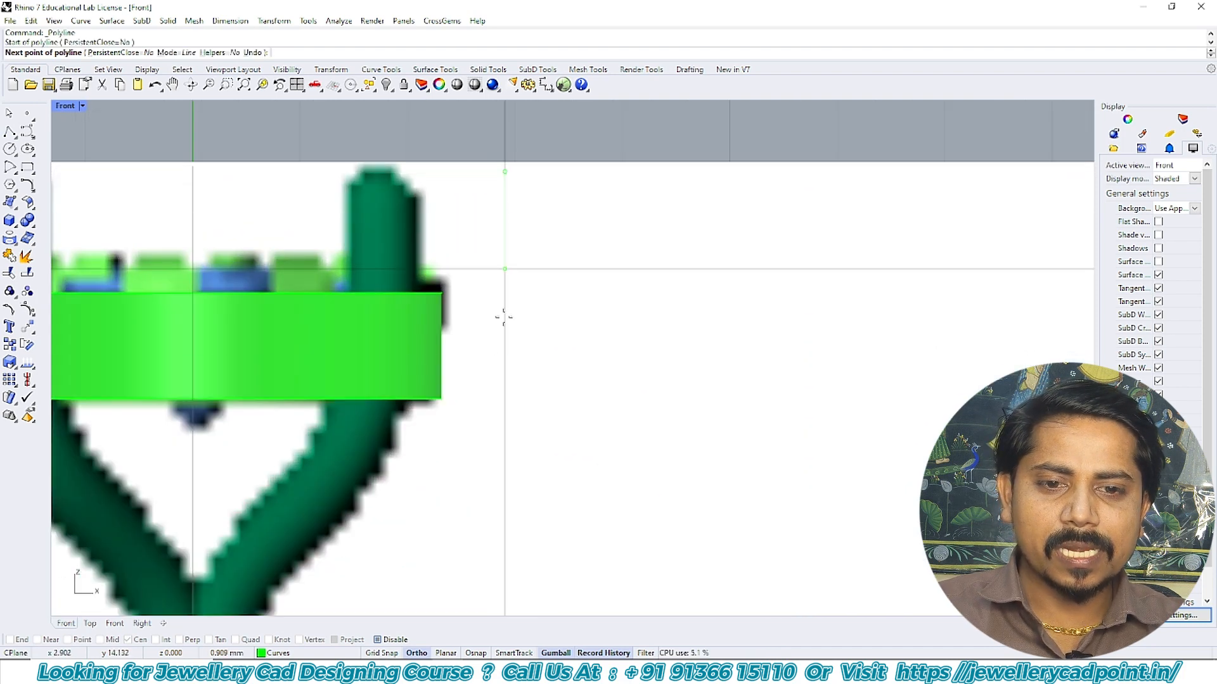
click(505, 327)
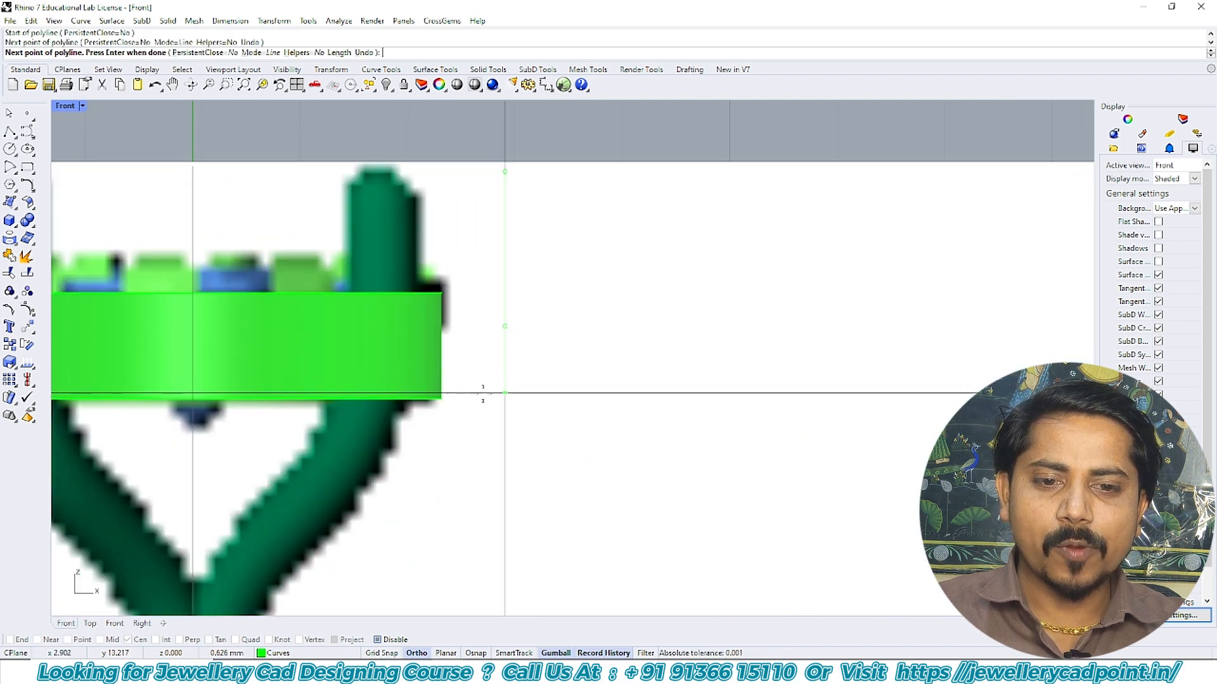
key(F8)
key(Escape)
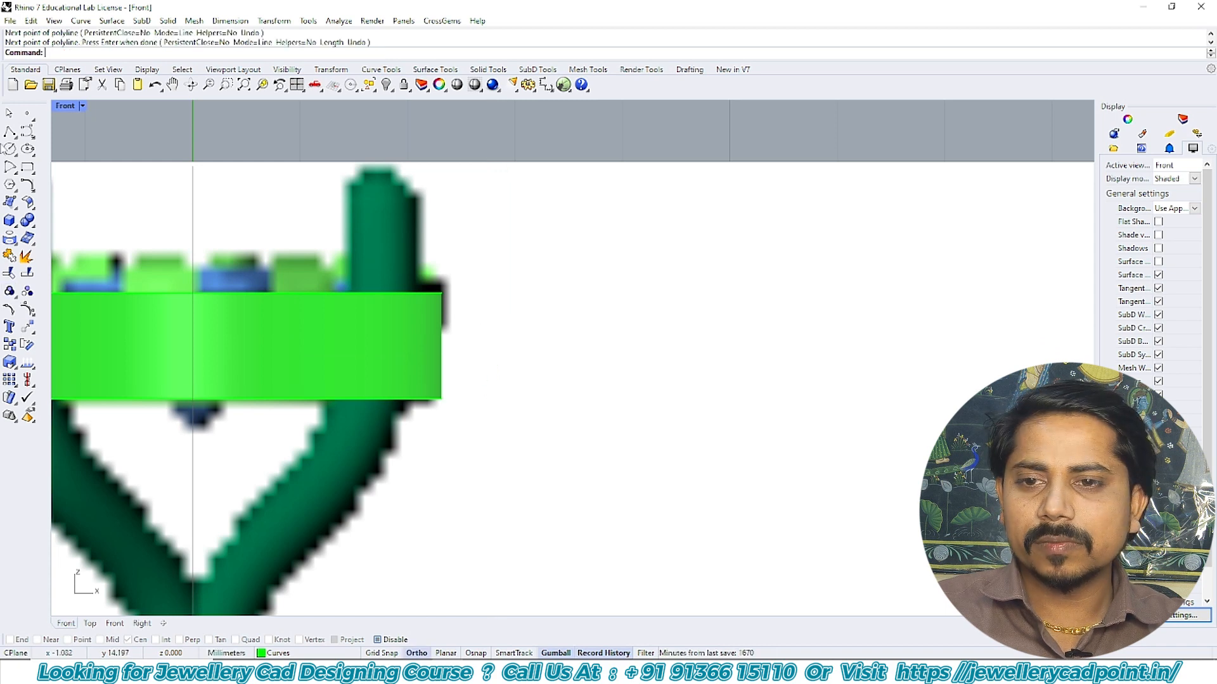
- Start an interpolated curve outside the disc with two vertically aligned points from prong-tip height and a third beside the disc's lower edge
click(28, 132)
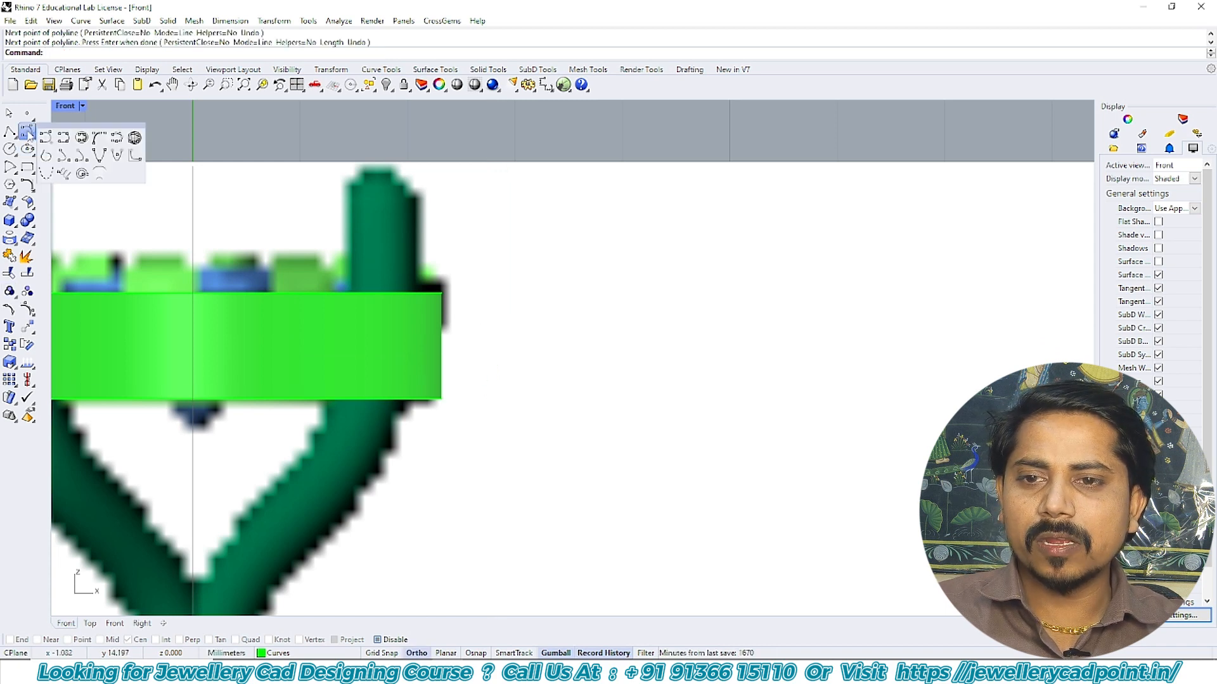
click(64, 138)
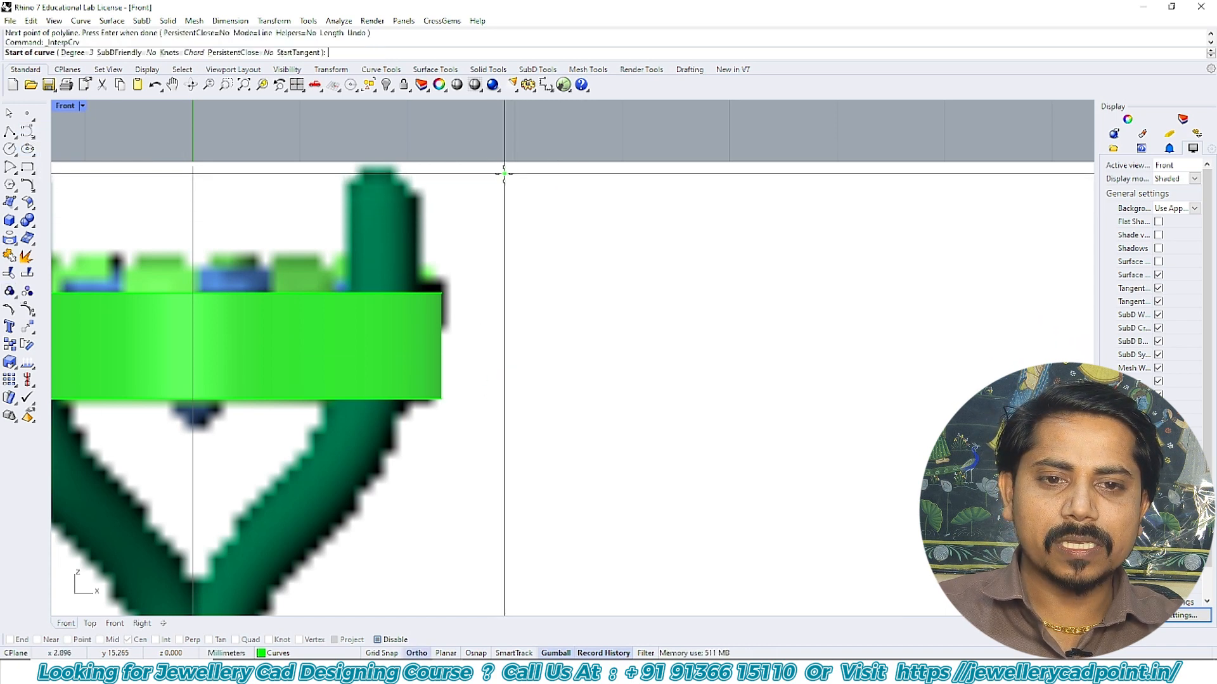
click(502, 173)
click(502, 316)
key(F8)
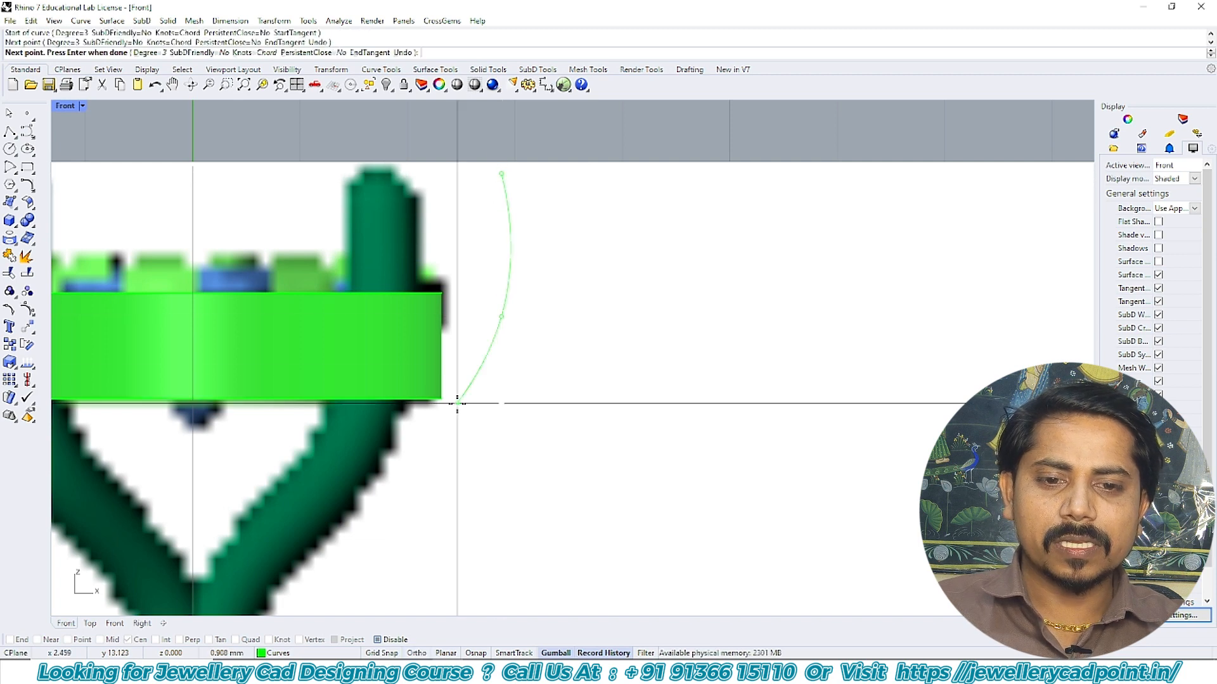
click(471, 404)
- Continue the interpolated curve inward along the prong leg down to the vertical centreline at the band's top edge
right_drag(389, 466, 447, 368)
key(F8)
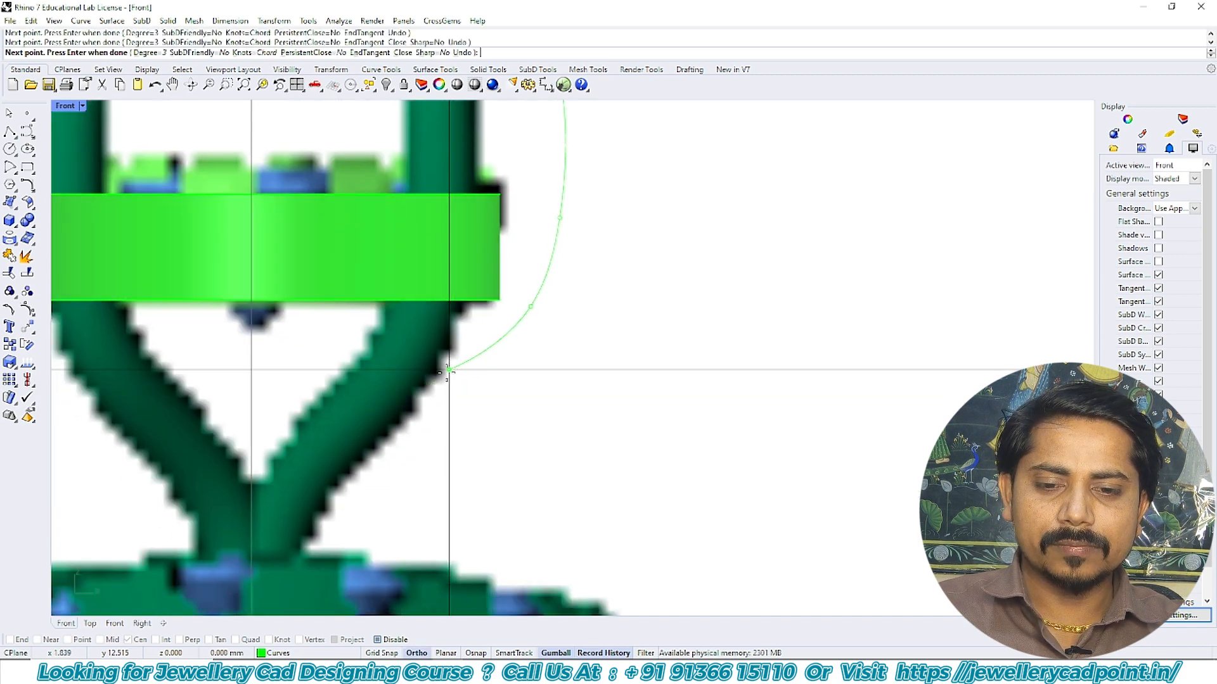
click(448, 370)
right_drag(293, 462, 331, 398)
click(343, 393)
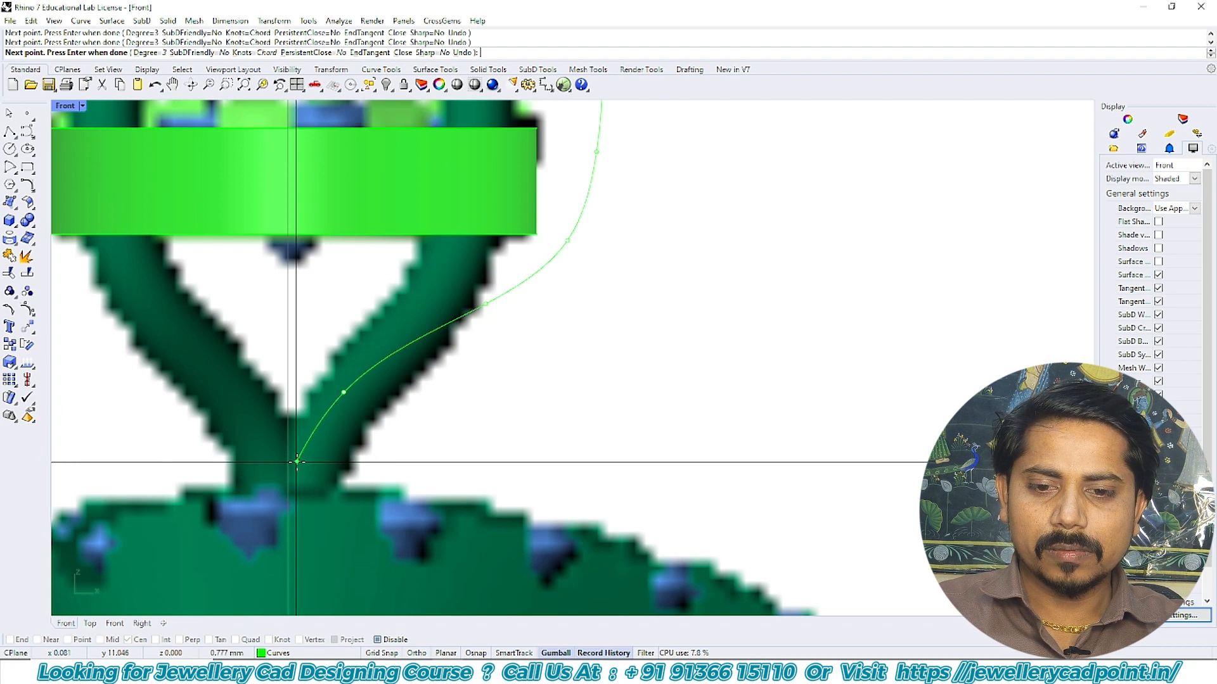
click(296, 462)
scroll(296, 502, up, 6)
click(282, 498)
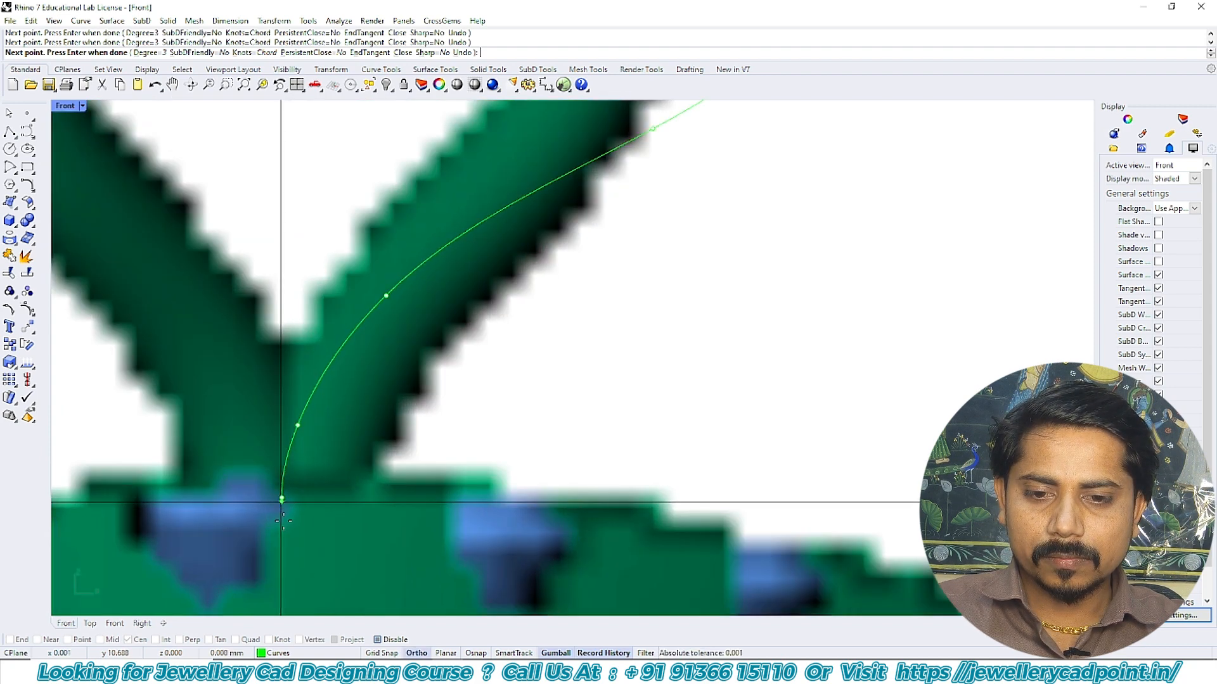
- Extend the curve straight down the centreline through the band to the bottom of the stem and finish it
scroll(282, 521, up, 10)
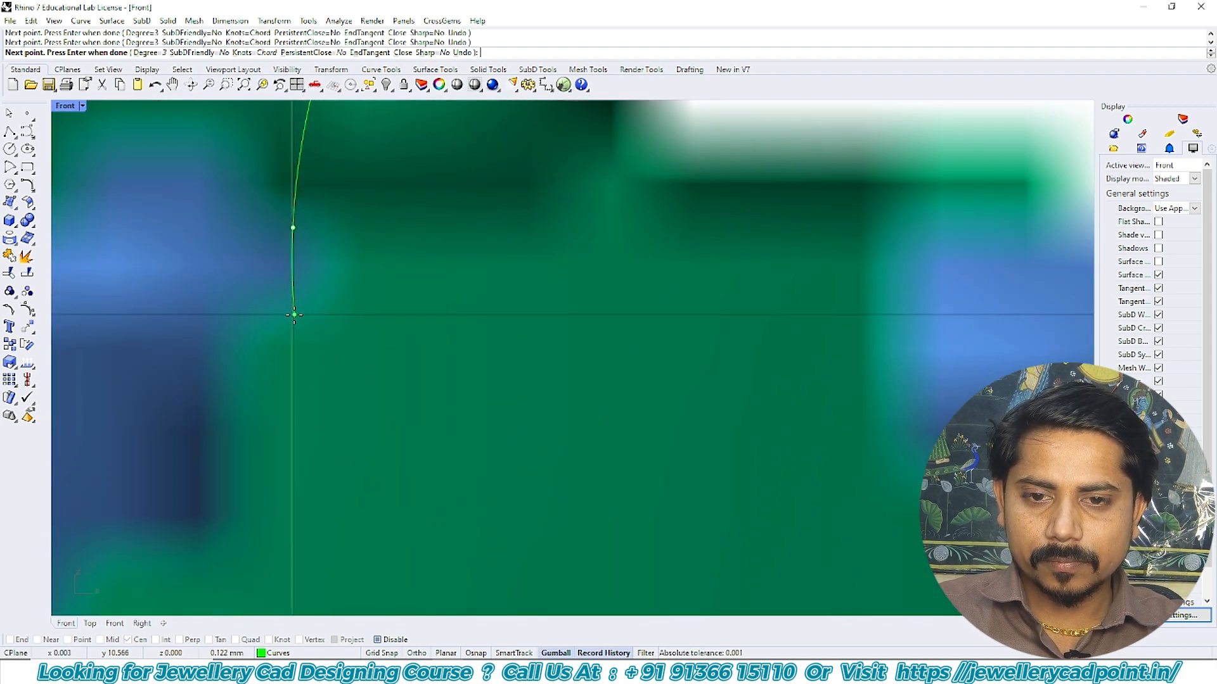
scroll(298, 310, up, 5)
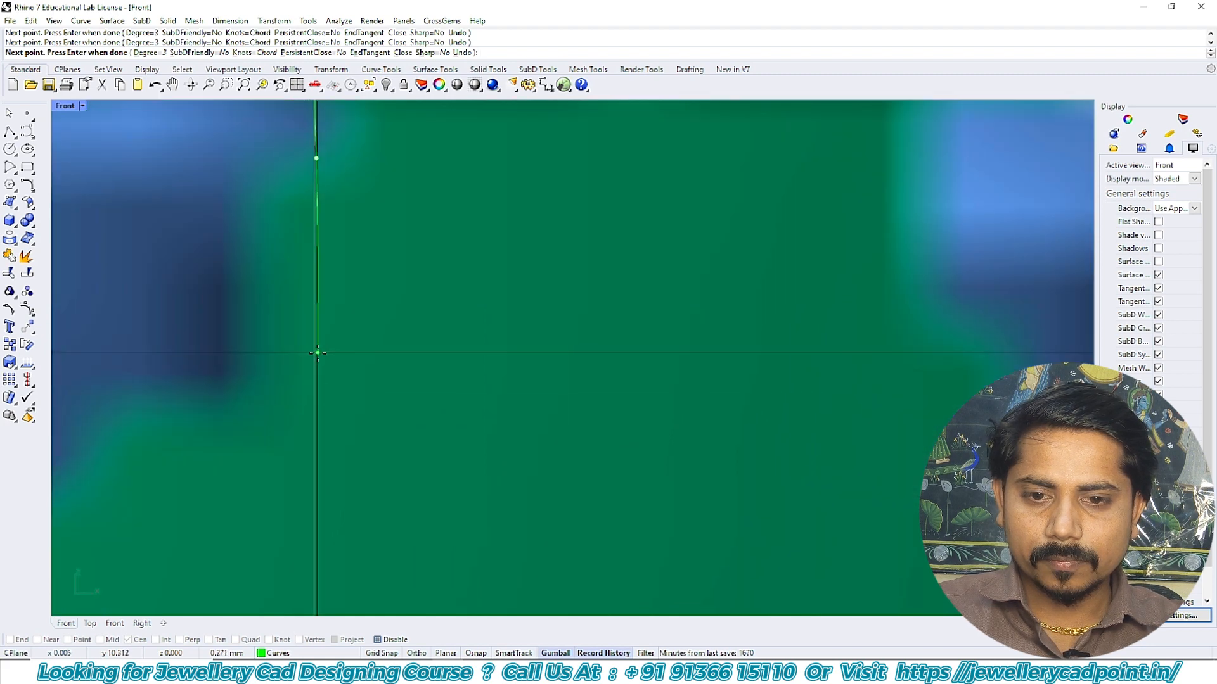
scroll(318, 266, up, 4)
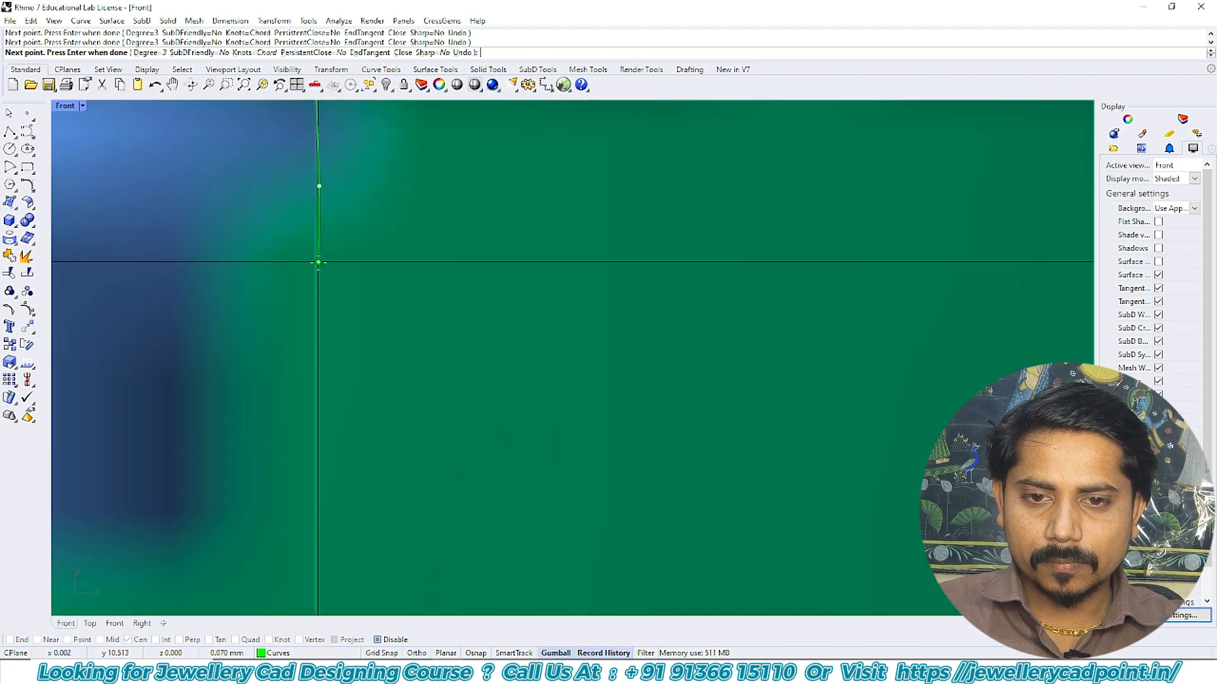
scroll(298, 469, down, 4)
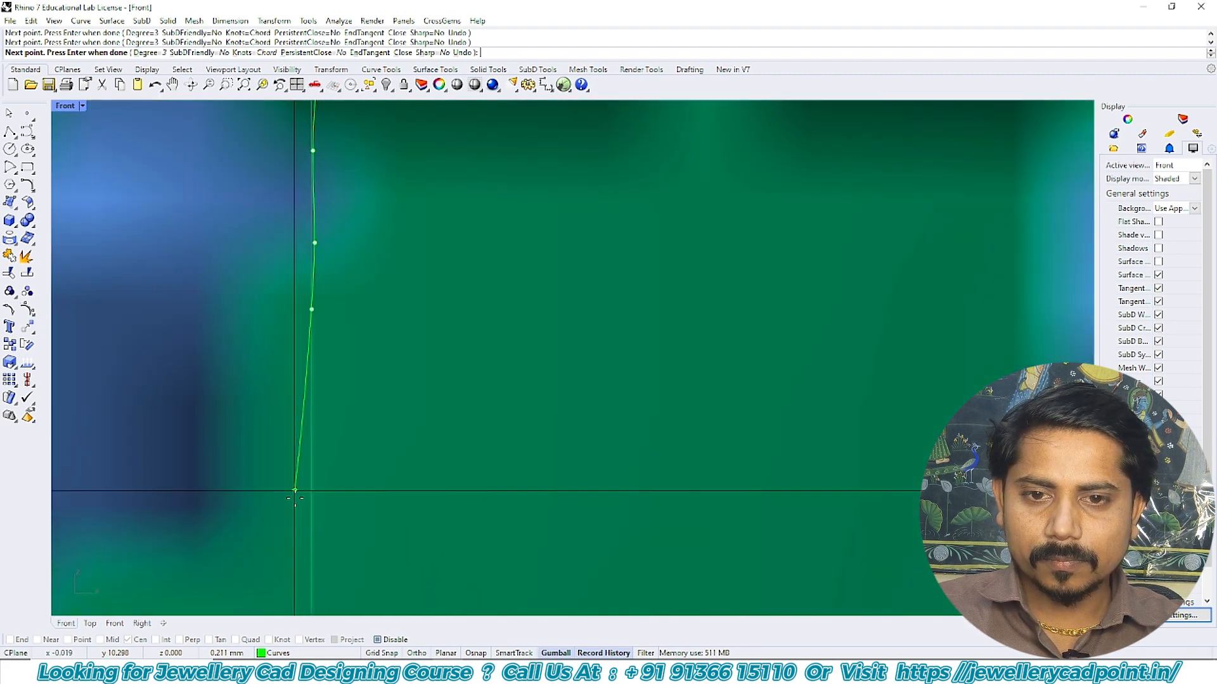
scroll(335, 449, down, 5)
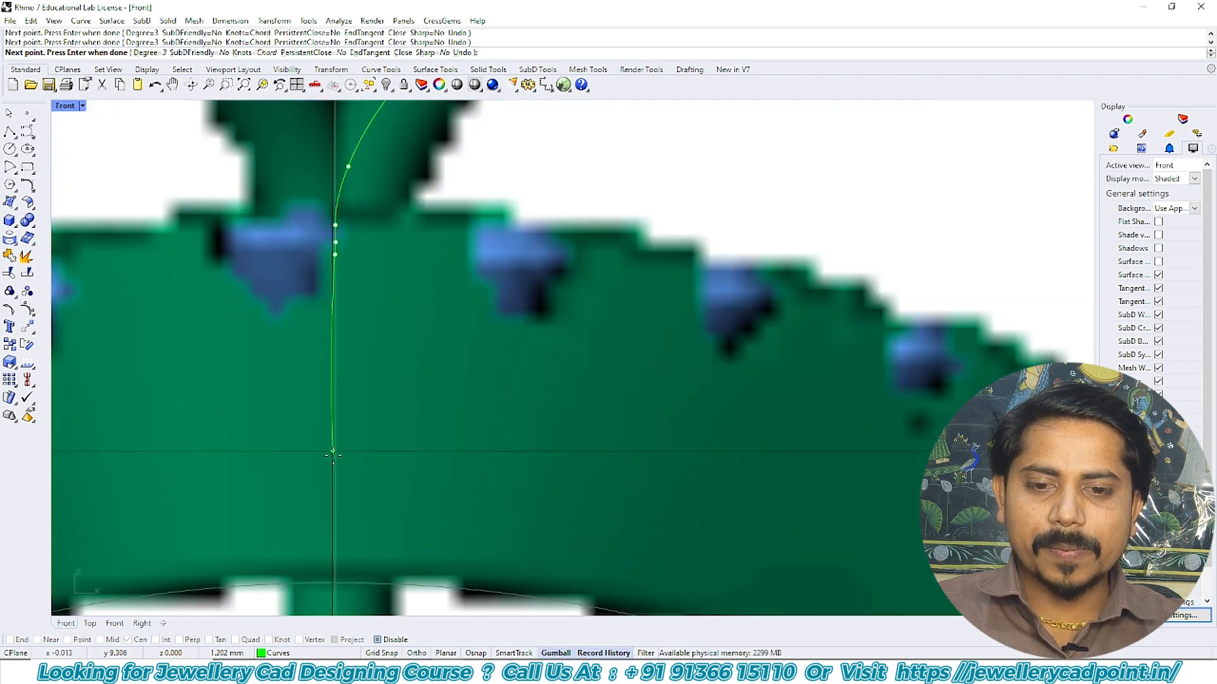
scroll(342, 298, up, 1)
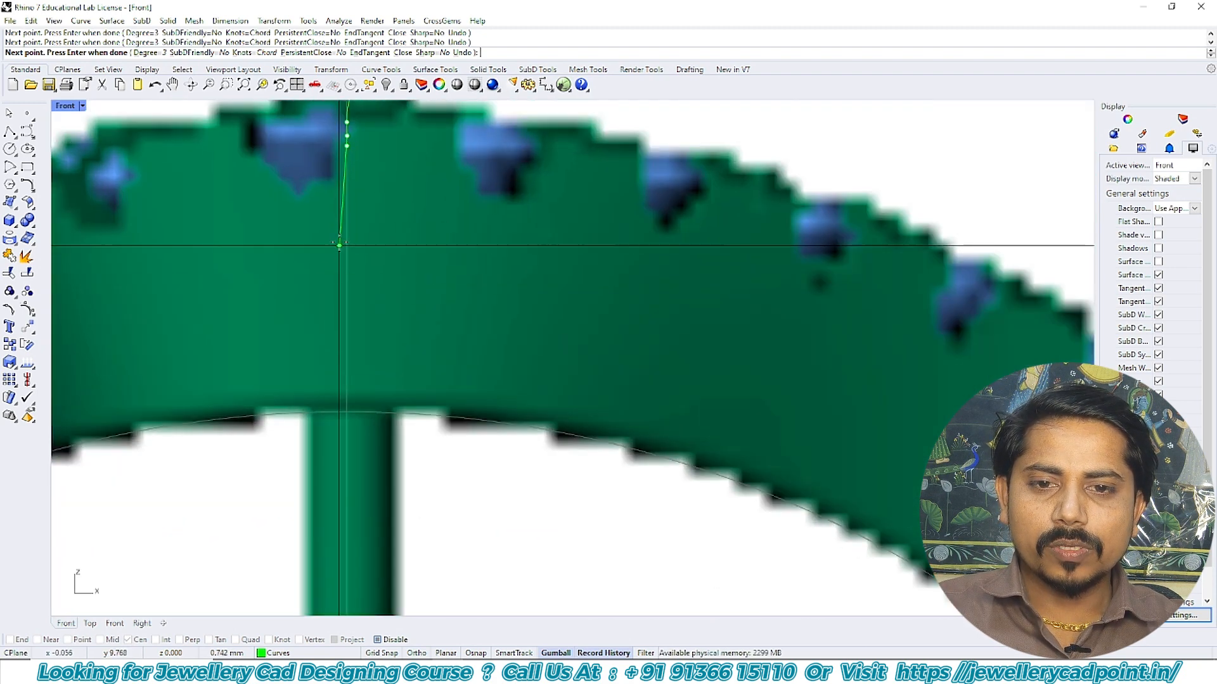
scroll(345, 225, down, 2)
scroll(356, 354, up, 2)
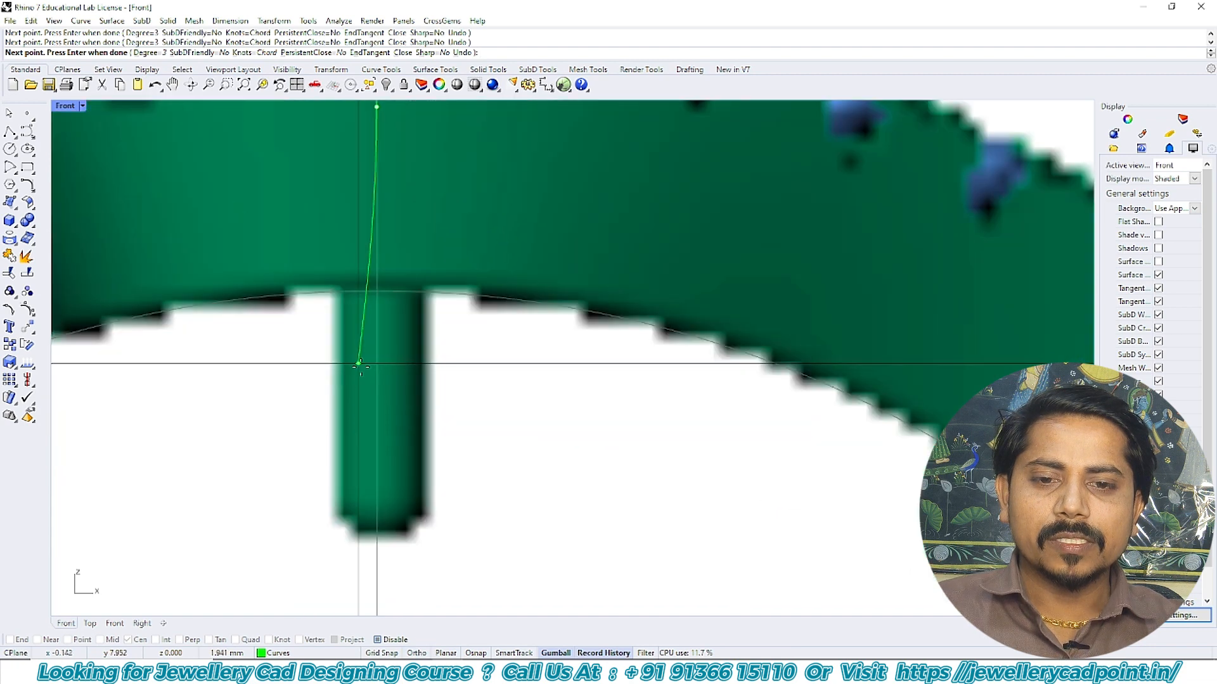
click(376, 378)
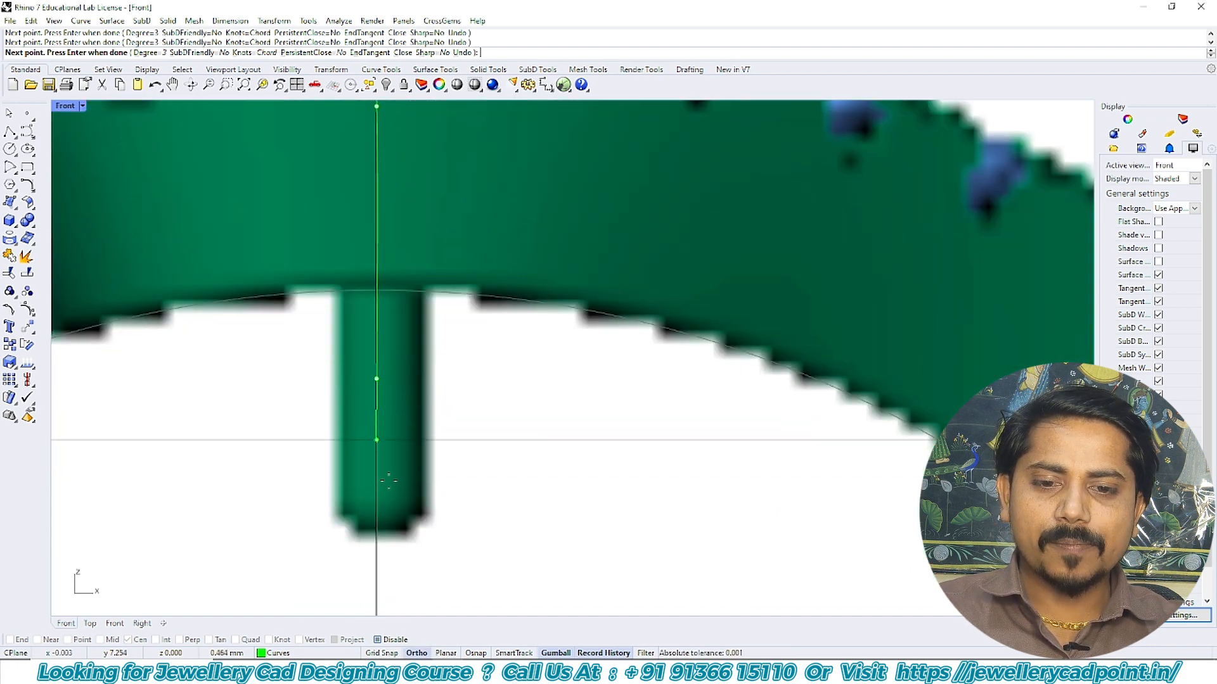
click(377, 531)
right_click(378, 531)
scroll(362, 431, down, 7)
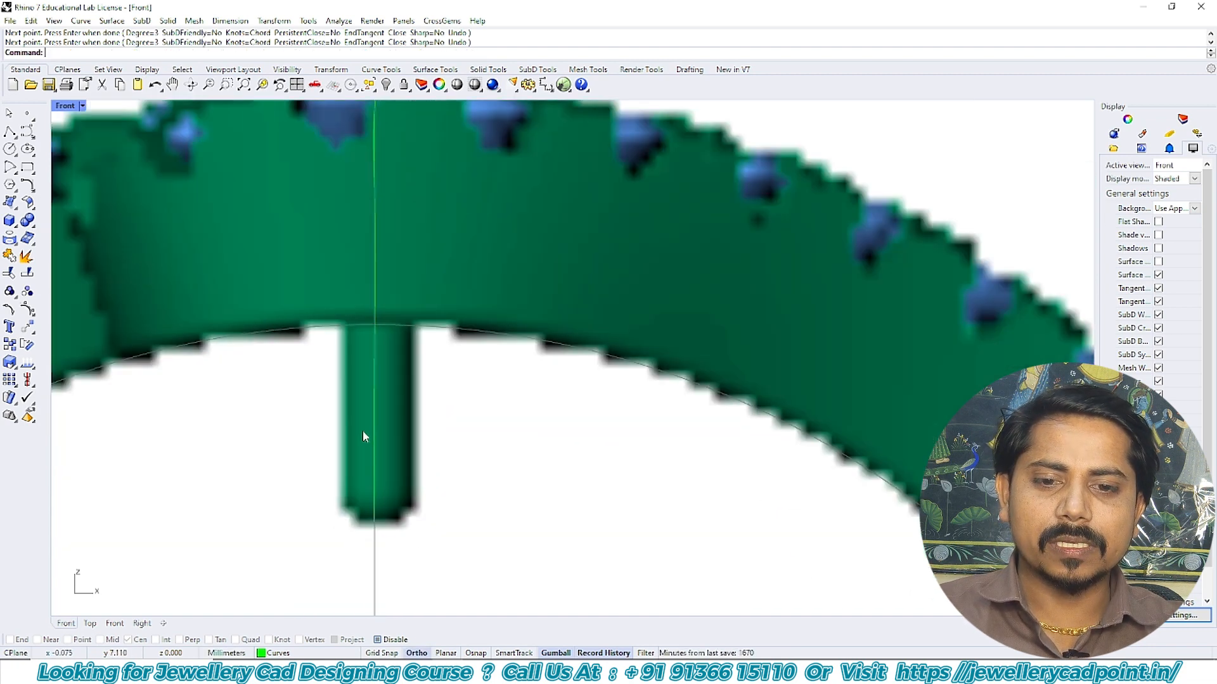
- Examine the control points of the finished prong curve around the band and leg
right_drag(413, 222, 402, 369)
scroll(401, 369, down, 2)
click(362, 426)
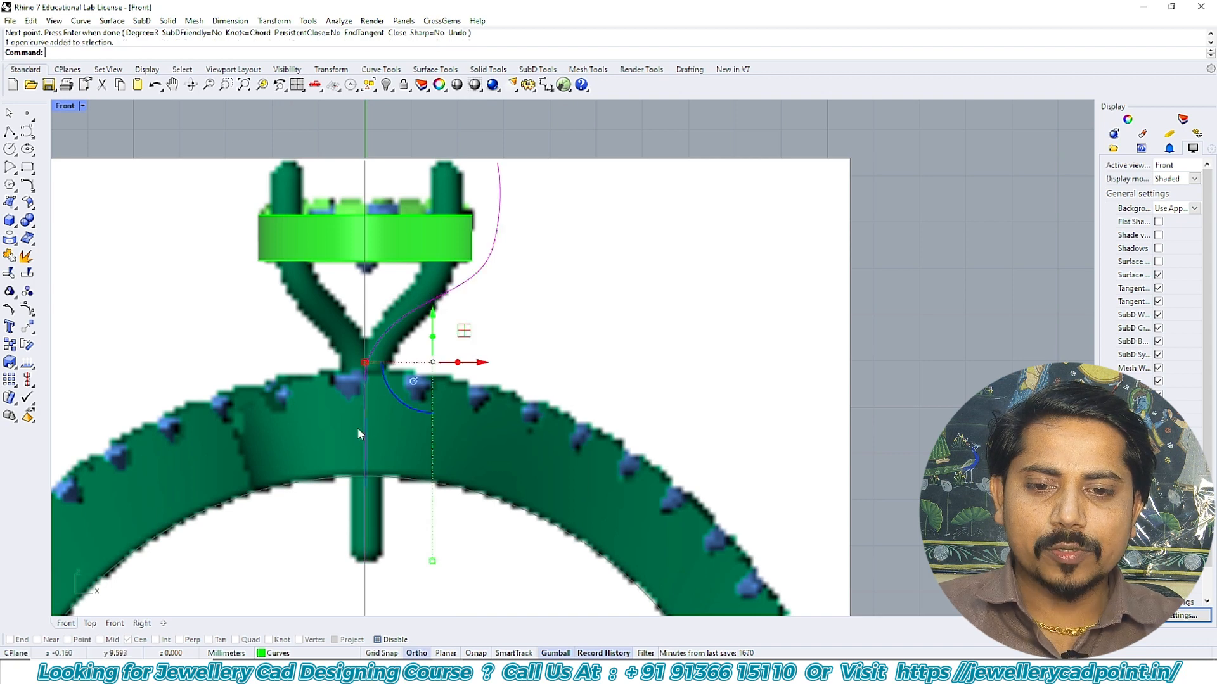
scroll(374, 438, up, 4)
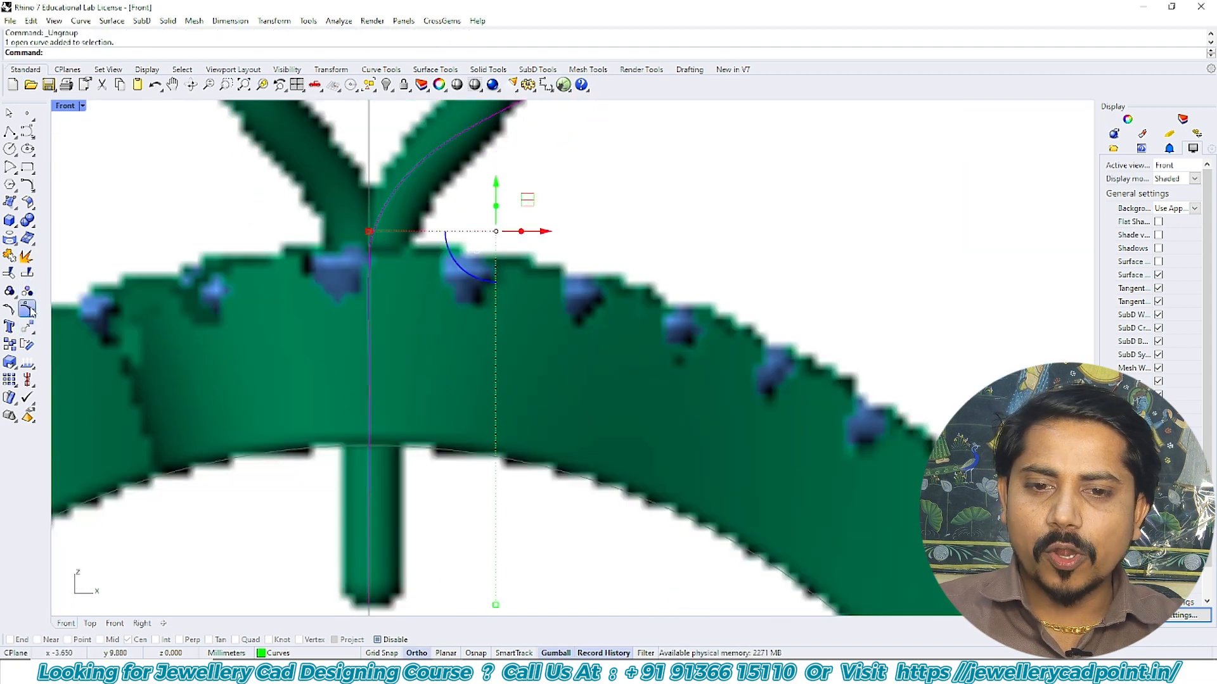
click(27, 309)
scroll(361, 338, up, 3)
scroll(374, 378, down, 6)
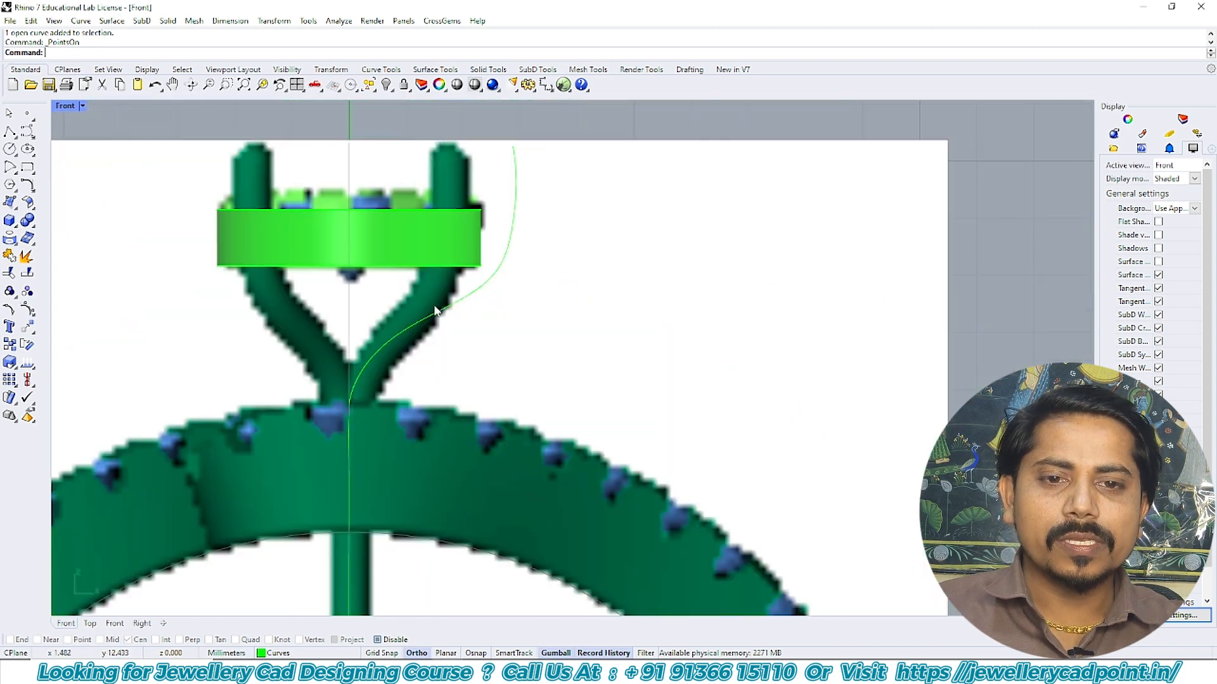
- Rebuild the prong curve with 8 points and degree 3, deleting the input curve
click(435, 311)
text(rebuild)
key(Return)
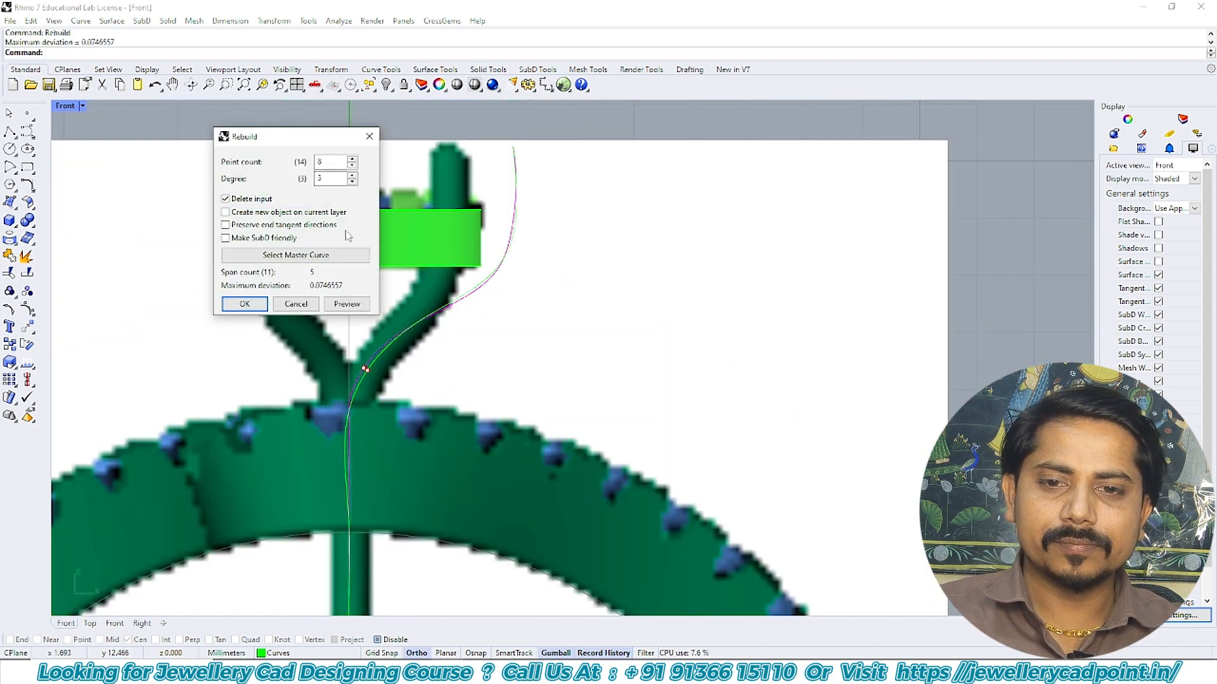
key(Return)
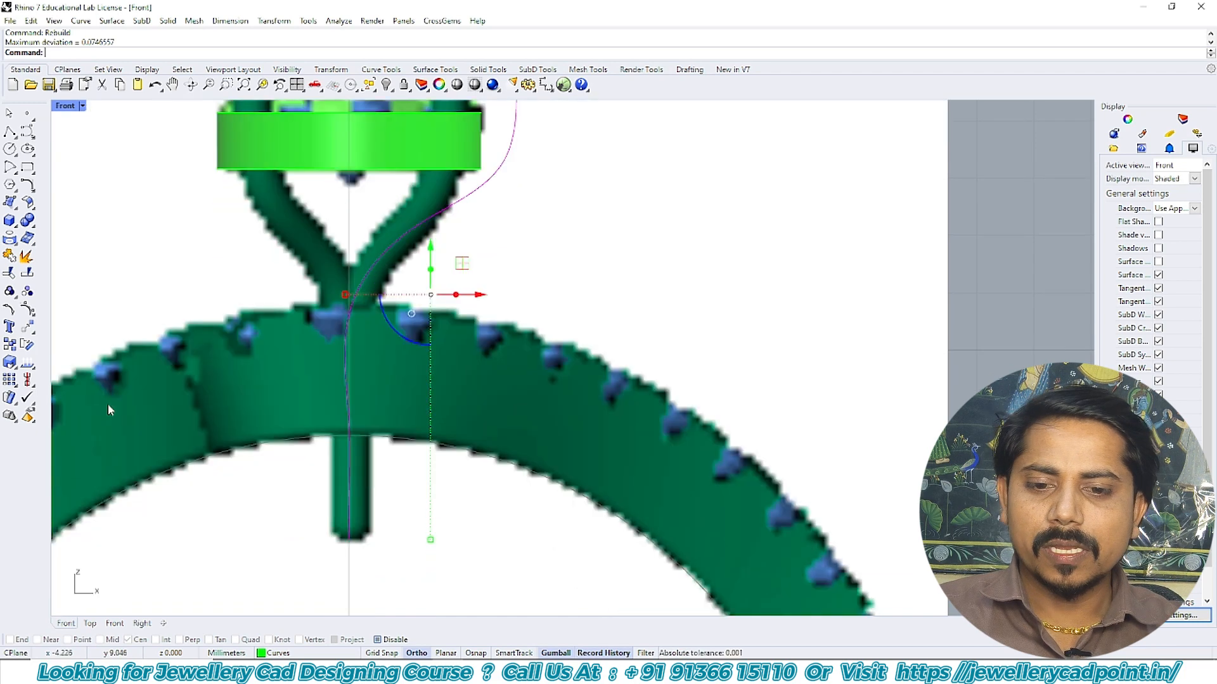
- Show the rebuilt curve's control points and move the one at the band's top edge about 0.13 mm toward the centreline
click(27, 310)
scroll(309, 356, up, 5)
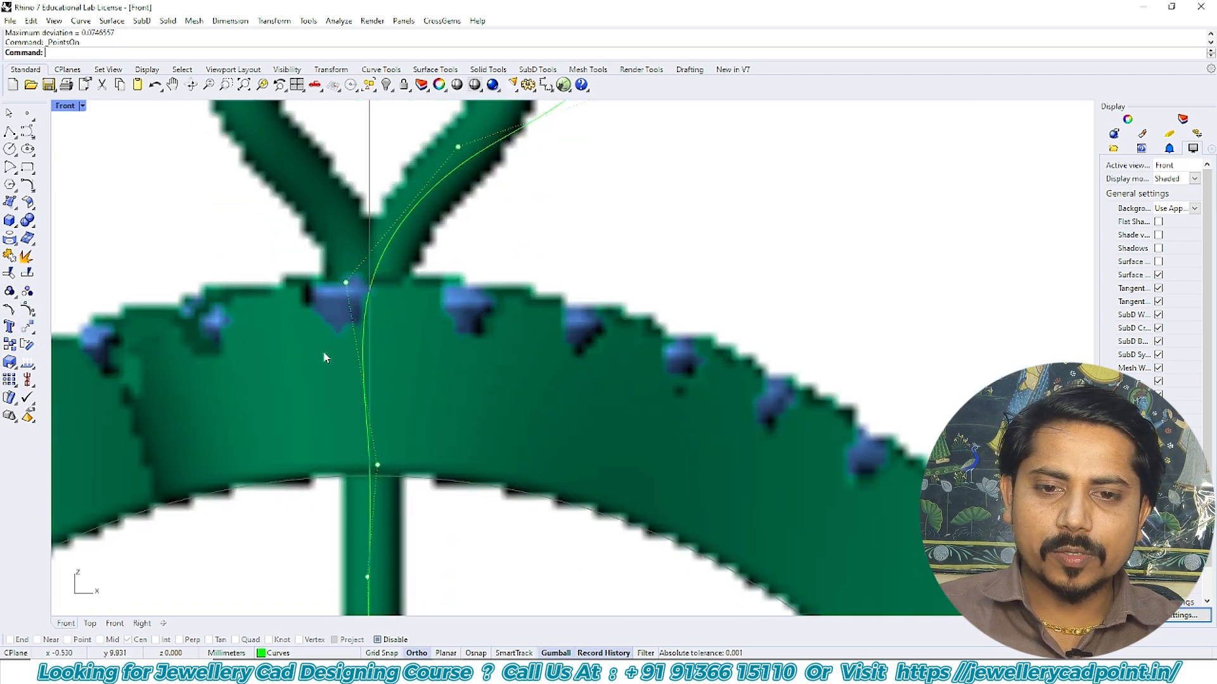
scroll(355, 291, up, 2)
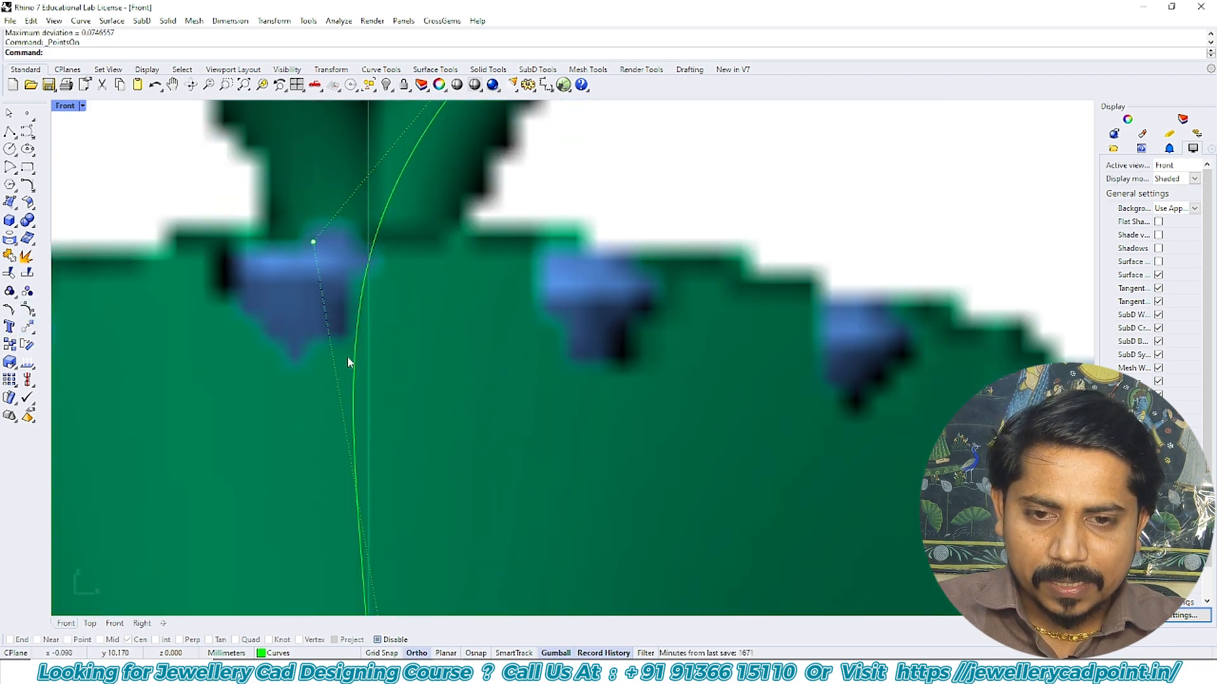
scroll(397, 302, down, 4)
text(m)
key(Return)
scroll(424, 296, up, 8)
click(401, 291)
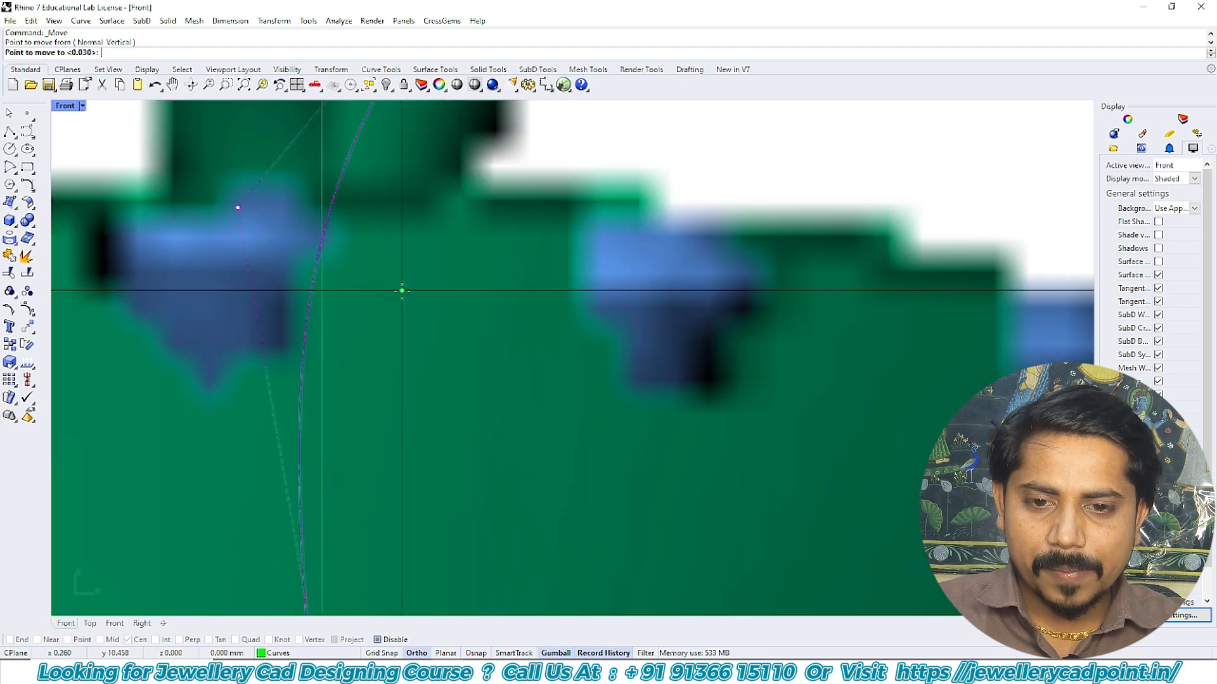
click(441, 291)
scroll(443, 293, down, 3)
scroll(434, 304, up, 4)
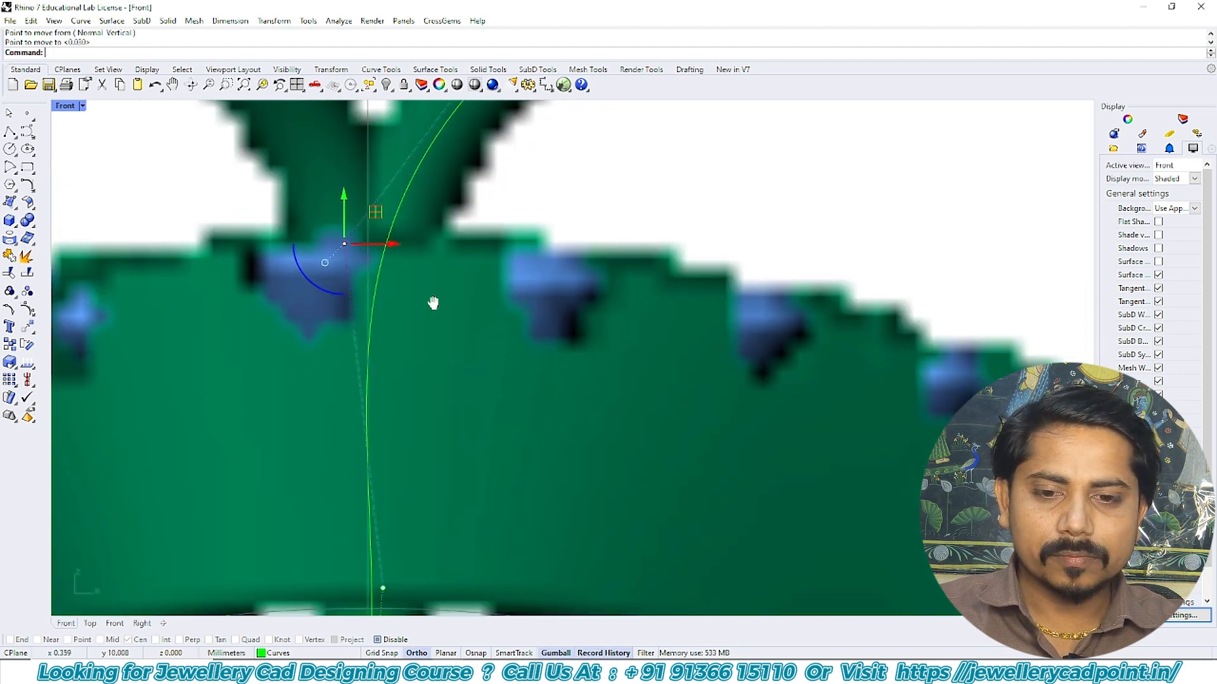
- Move the control point near the band's inner edge about 0.04 mm toward the centreline
scroll(415, 444, up, 4)
right_click(600, 408)
click(600, 407)
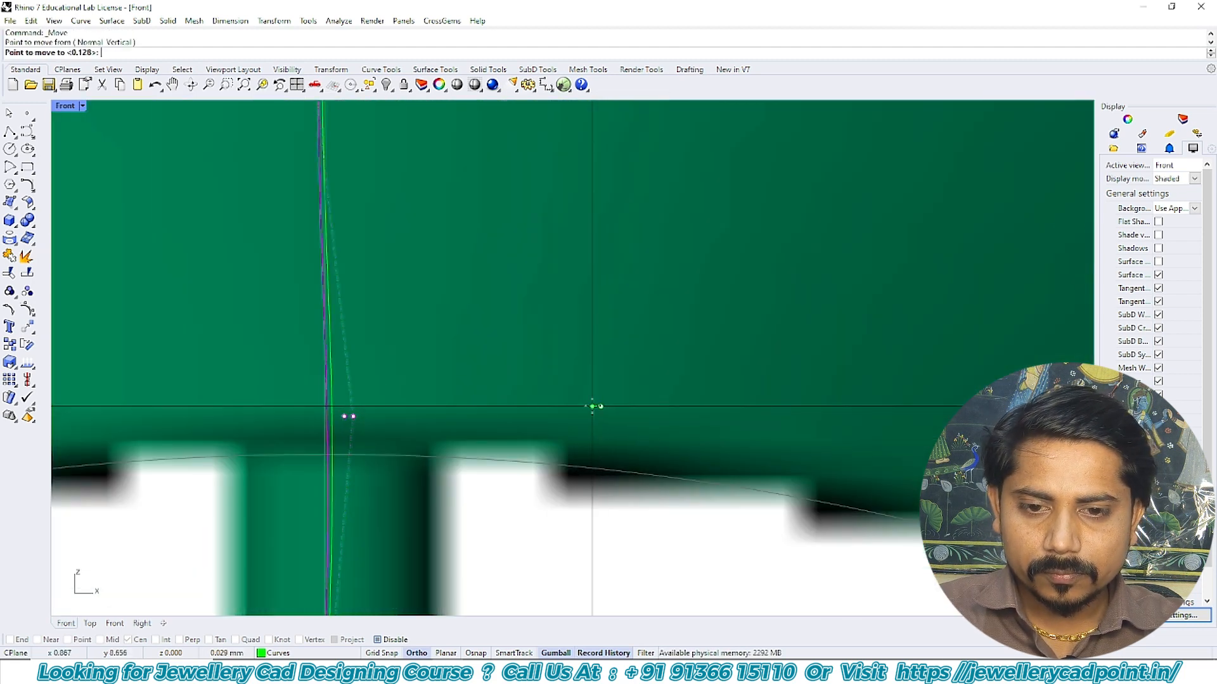
click(588, 405)
scroll(472, 467, down, 4)
right_drag(460, 481, 422, 316)
- Move the control point inside the lower stem about 0.01 mm toward the centreline
scroll(348, 507, up, 9)
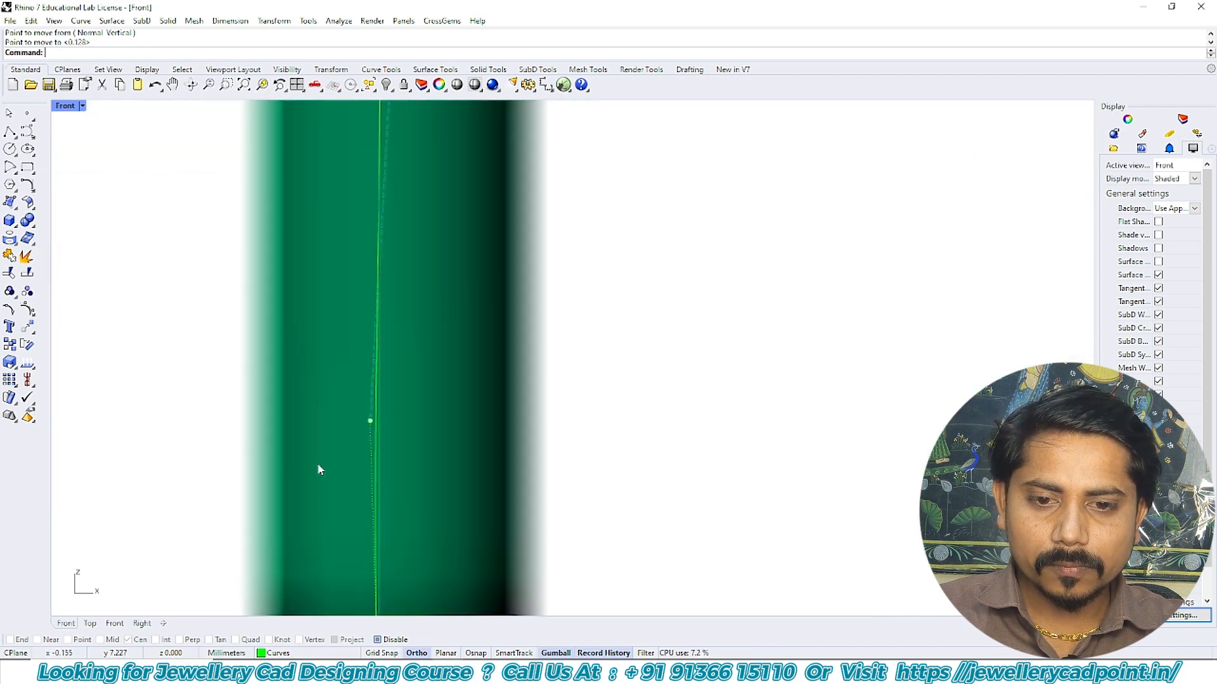
drag(319, 466, 467, 348)
scroll(443, 389, up, 5)
right_click(442, 389)
click(444, 388)
click(448, 389)
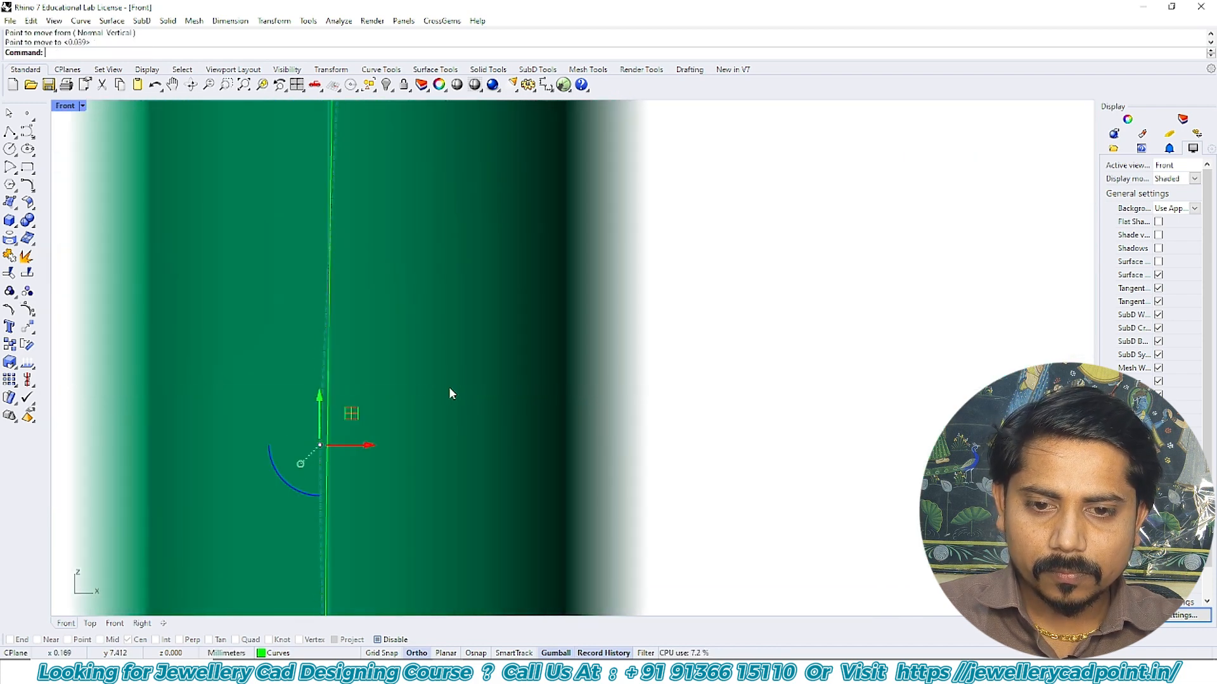
key(Escape)
- Move the curve's bottom end point about 0.003 mm sideways onto the centreline
scroll(488, 314, down, 6)
right_drag(481, 393, 488, 193)
scroll(488, 193, down, 2)
scroll(413, 395, up, 10)
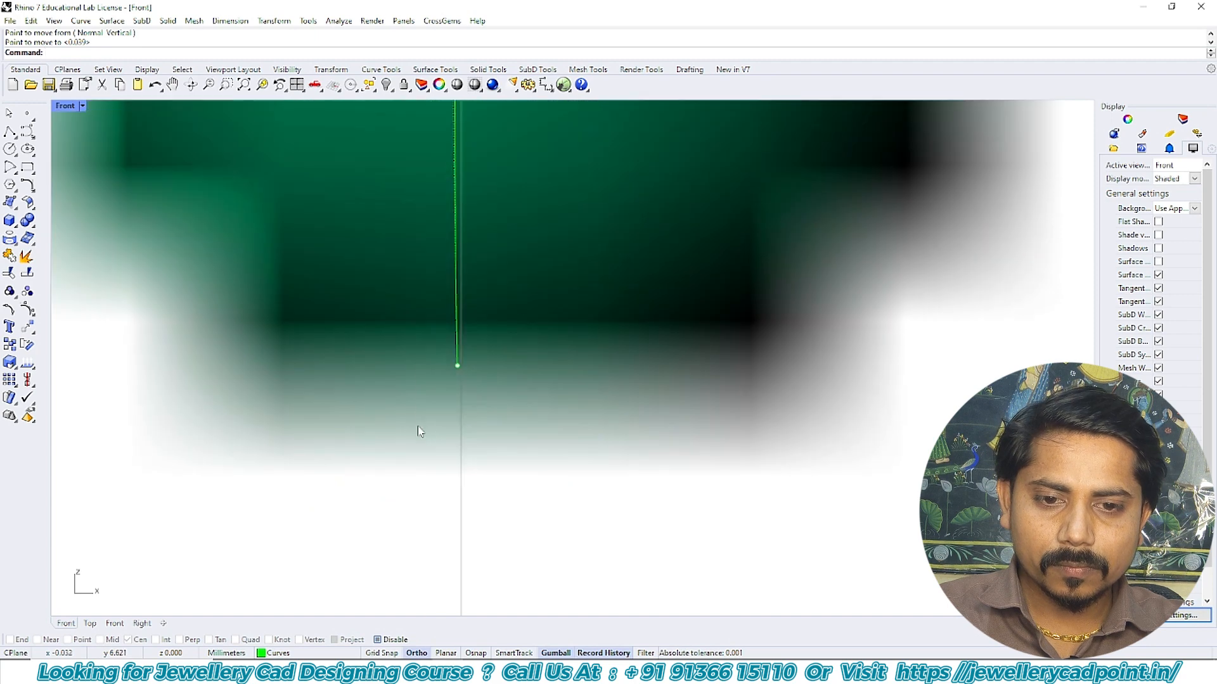
drag(416, 425, 510, 309)
scroll(516, 304, up, 6)
right_click(518, 302)
click(515, 295)
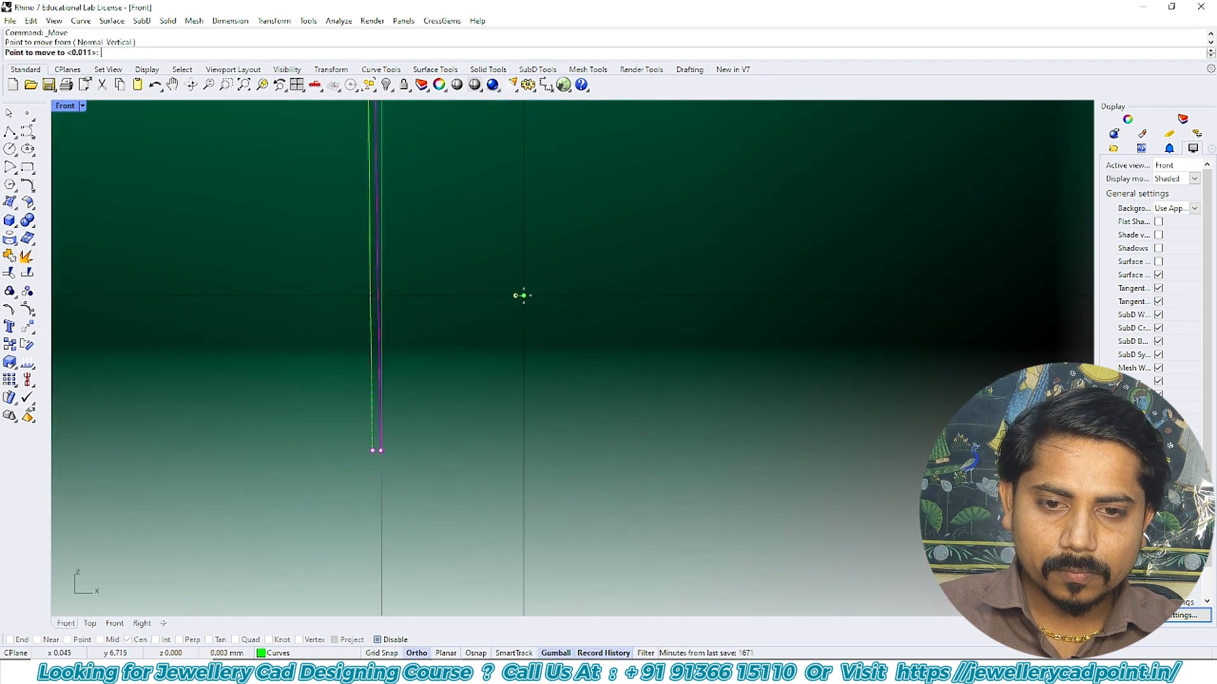
click(523, 295)
- Nudge the lower stem's control point another 0.003 mm toward the centreline
scroll(523, 295, down, 7)
right_drag(464, 239, 443, 439)
drag(410, 344, 508, 132)
scroll(457, 194, up, 8)
right_click(467, 214)
scroll(467, 218, up, 6)
click(460, 225)
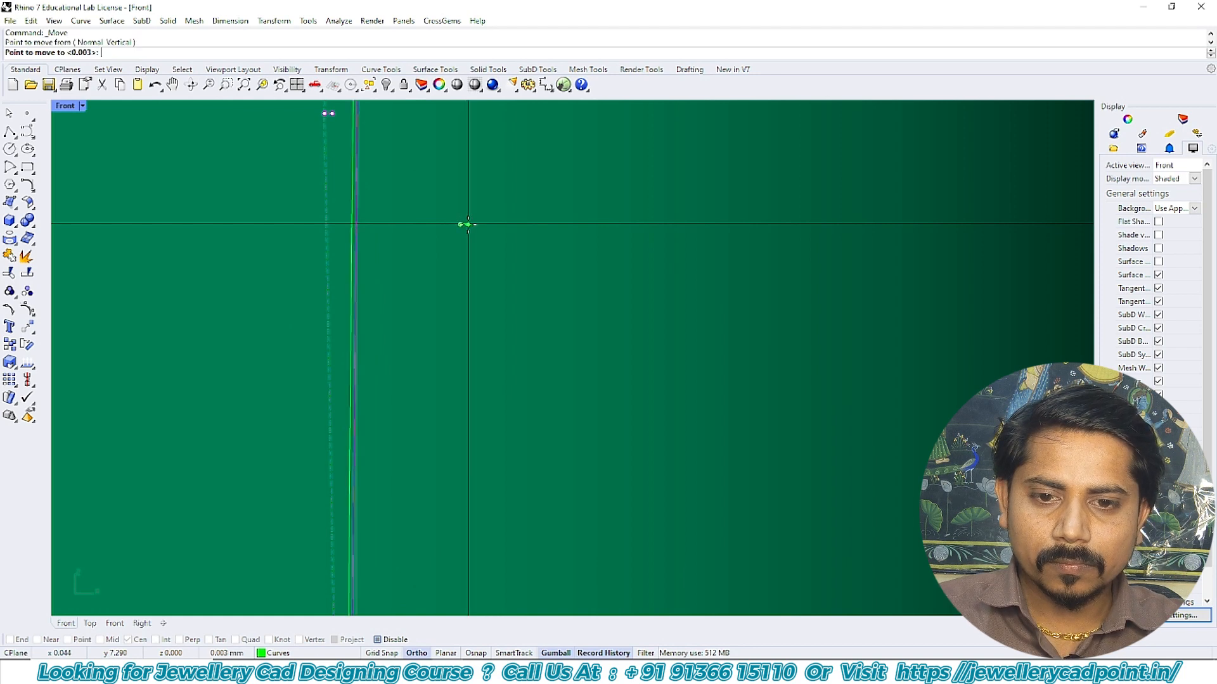
click(467, 224)
- Slightly reposition the control point where the stem meets the band's inner edge
scroll(477, 310, down, 7)
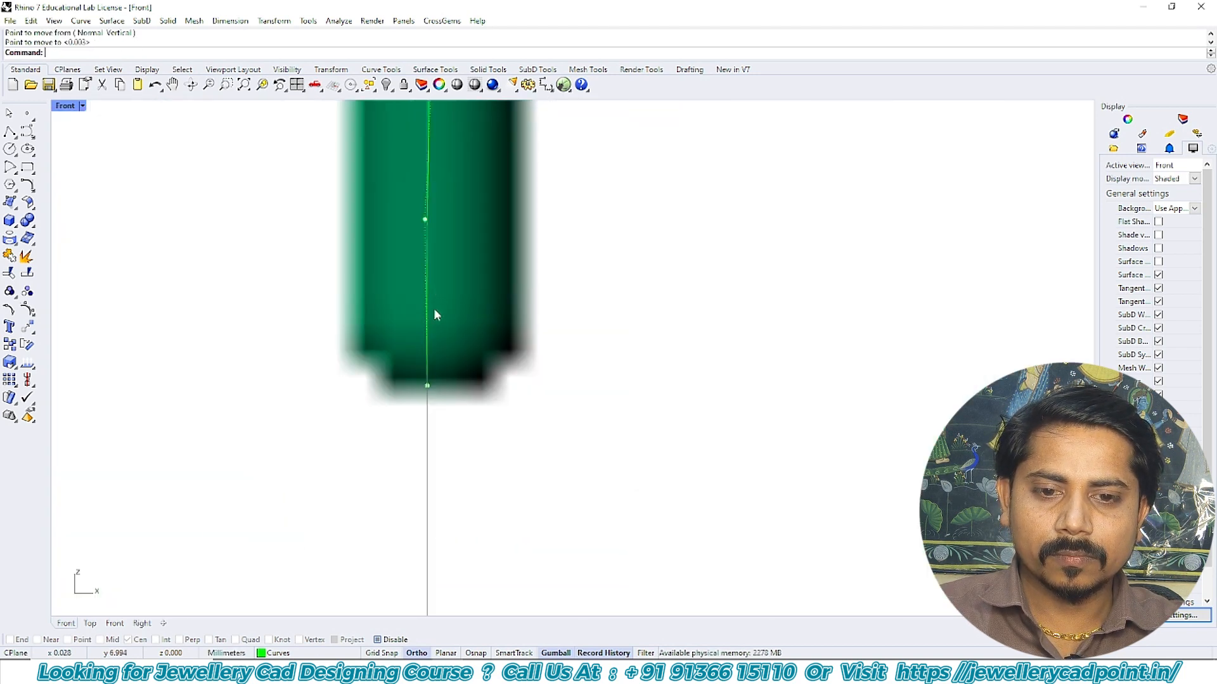
scroll(437, 317, up, 10)
text(M)
key(Return)
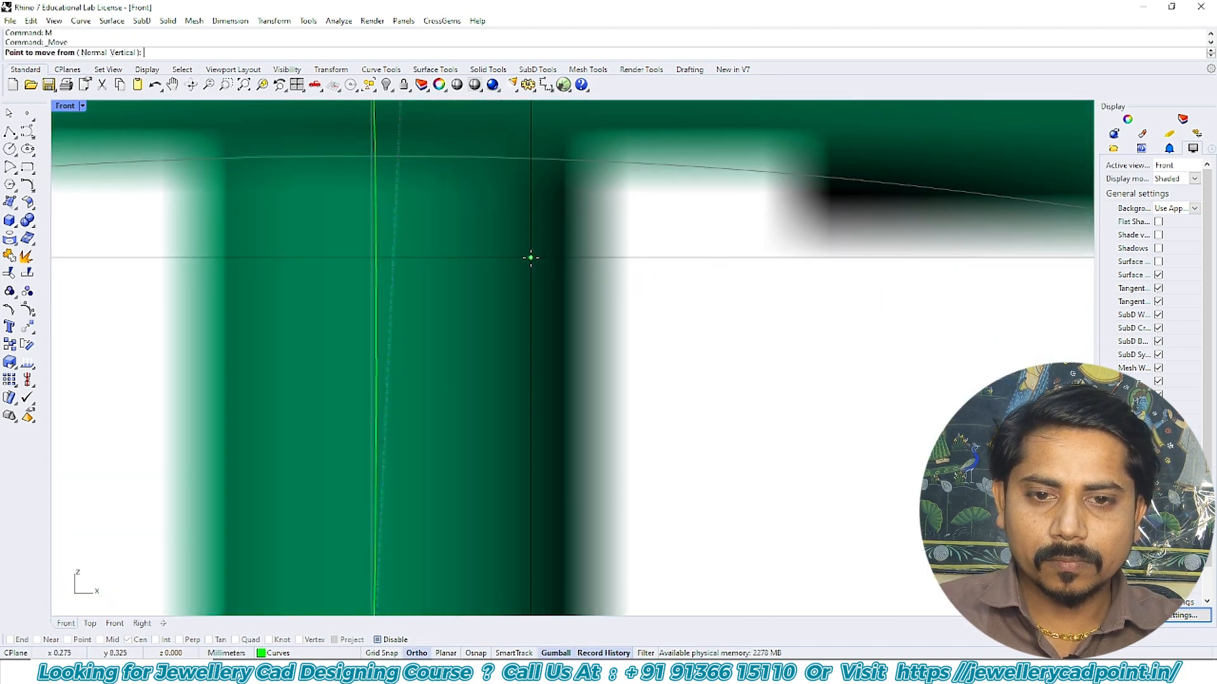
click(523, 257)
scroll(469, 355, down, 7)
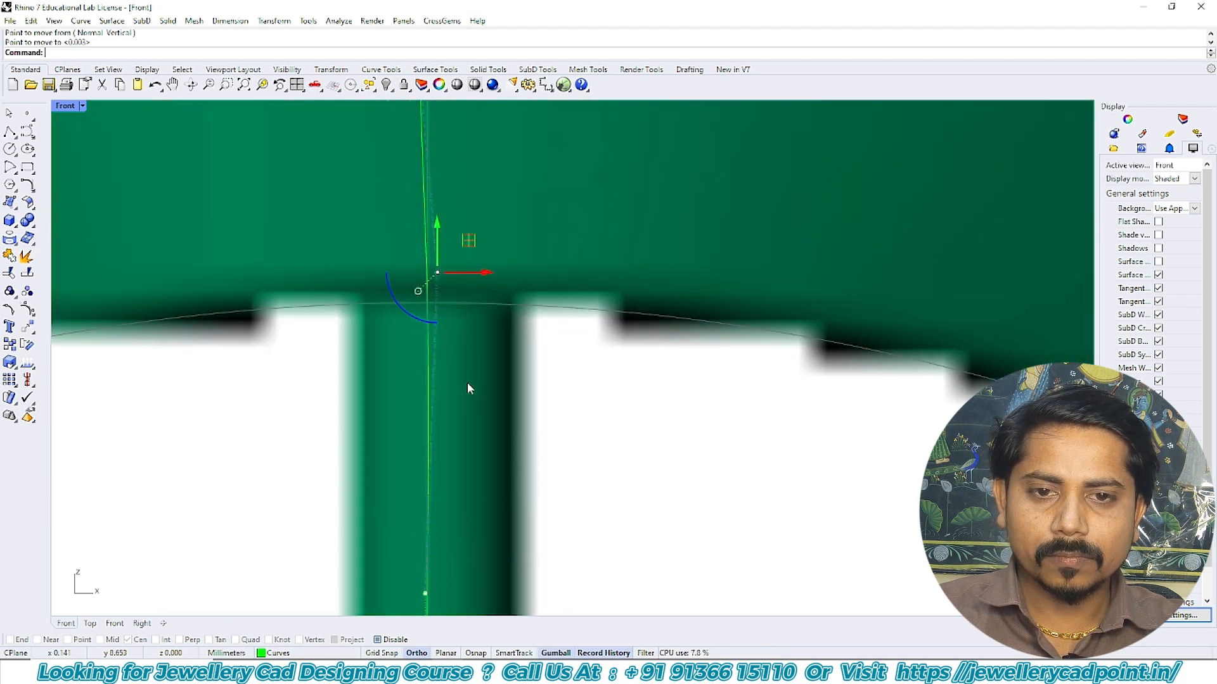
- Move the control point at the band's top edge straight up, toward the base of the prong legs
scroll(380, 319, down, 5)
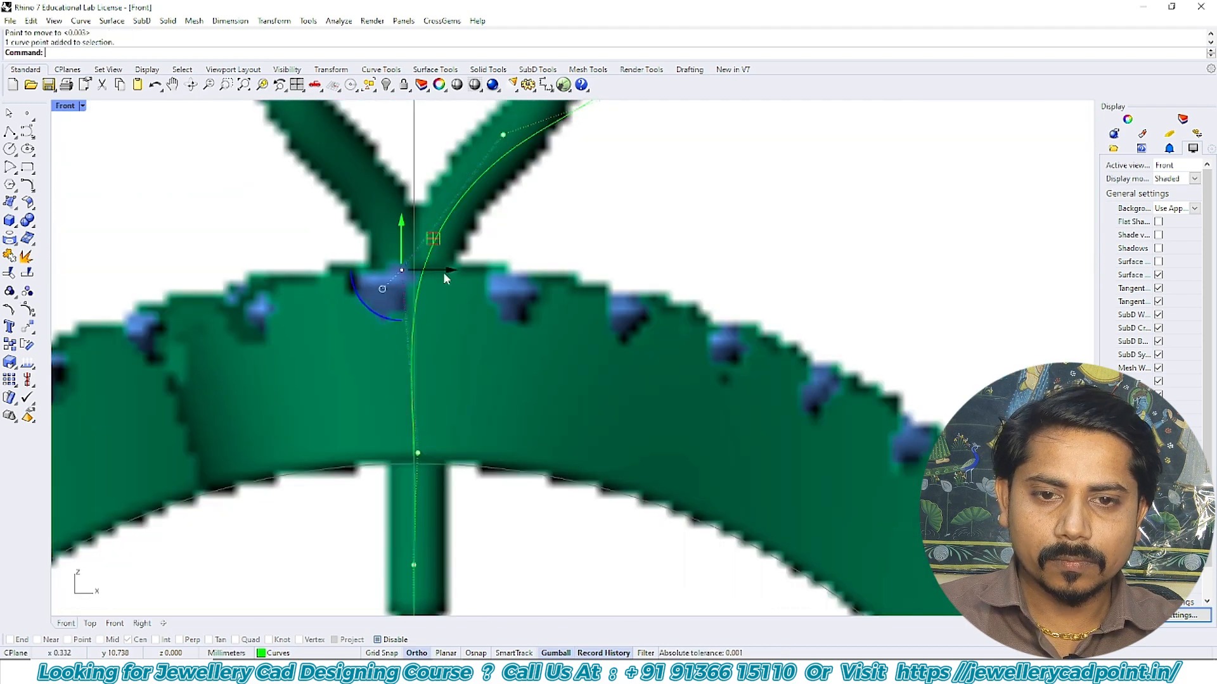
scroll(446, 277, up, 4)
right_click(449, 282)
click(452, 284)
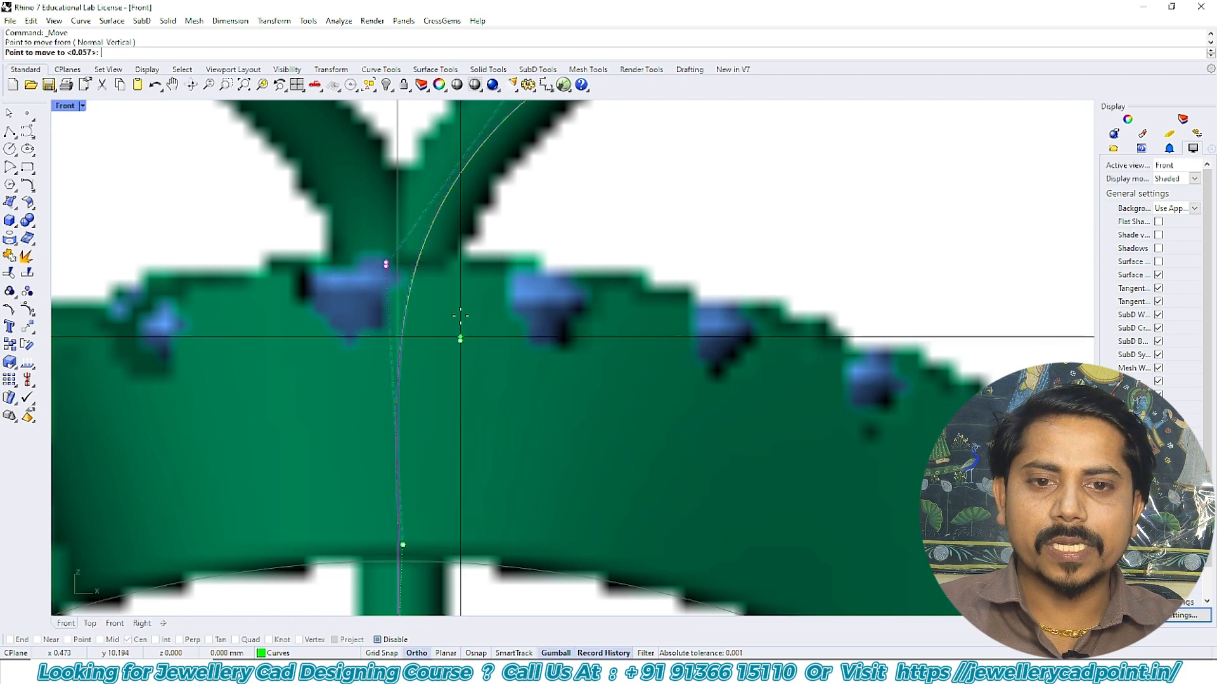
click(460, 298)
- Move the control point midway along the prong leg slightly straight down
scroll(460, 297, down, 3)
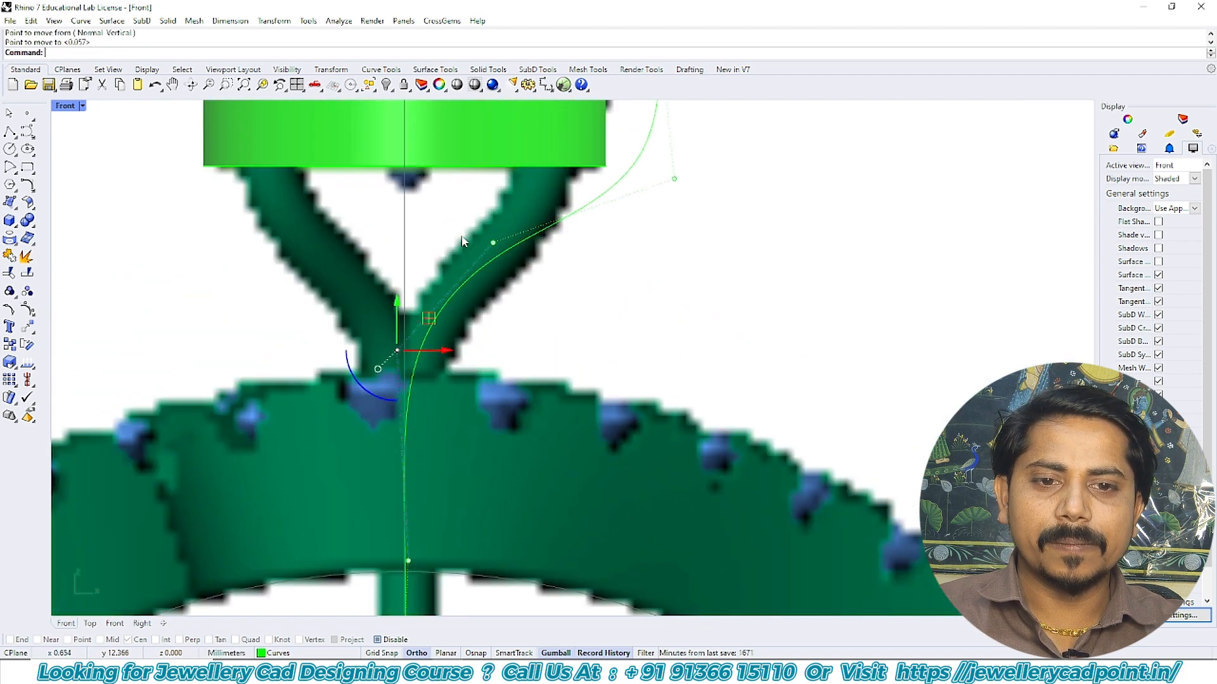
right_click(518, 282)
click(520, 274)
click(524, 285)
- Move the three uppermost control points of the prong curve together slightly toward the centreline, closer to the disc
scroll(596, 305, down, 6)
drag(596, 313, 614, 226)
scroll(632, 247, up, 5)
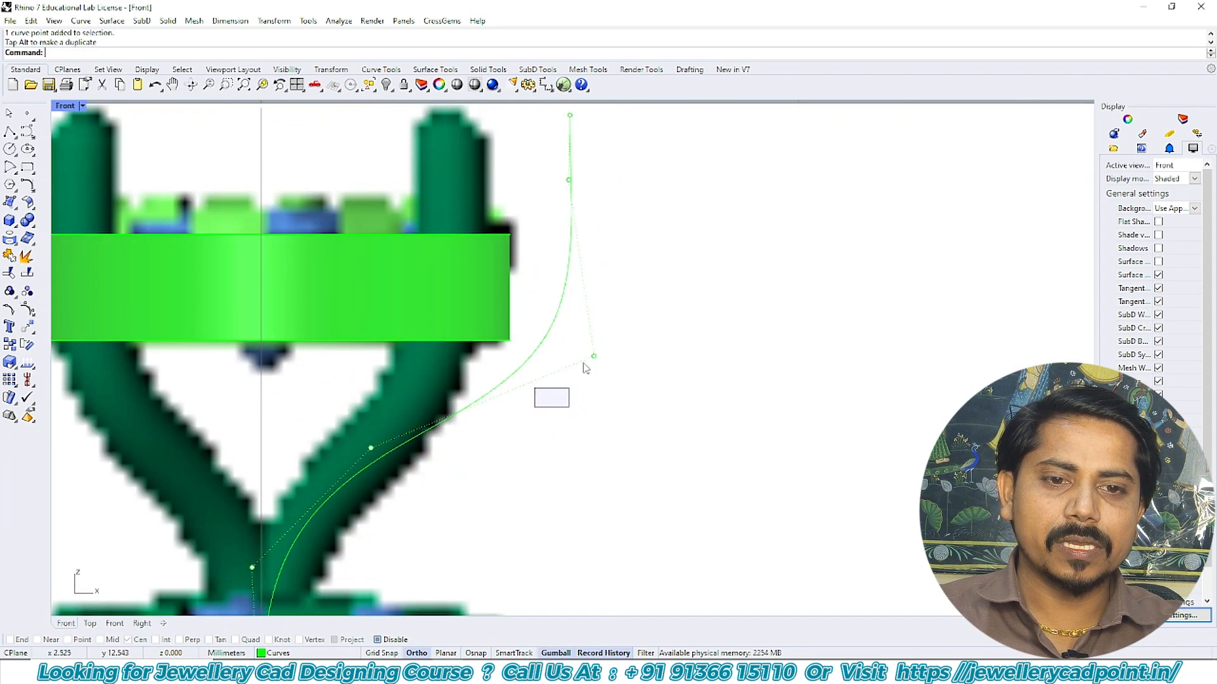
drag(584, 367, 664, 100)
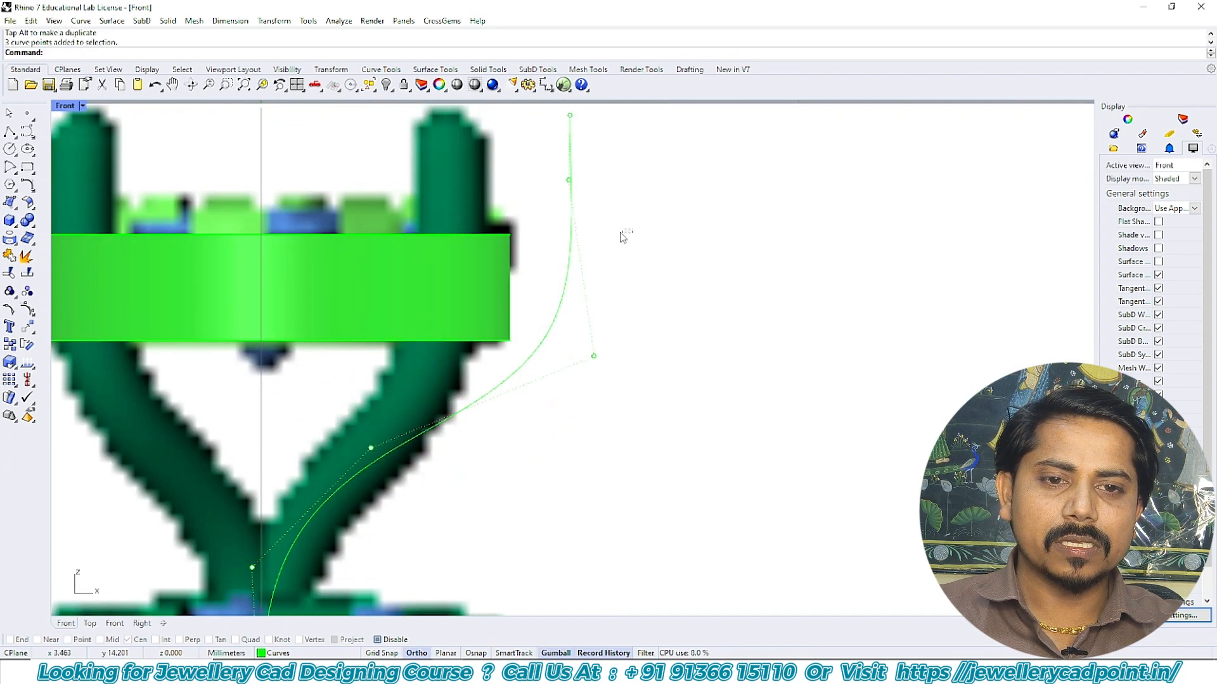
scroll(564, 180, down, 8)
right_drag(560, 183, 549, 220)
drag(543, 158, 604, 376)
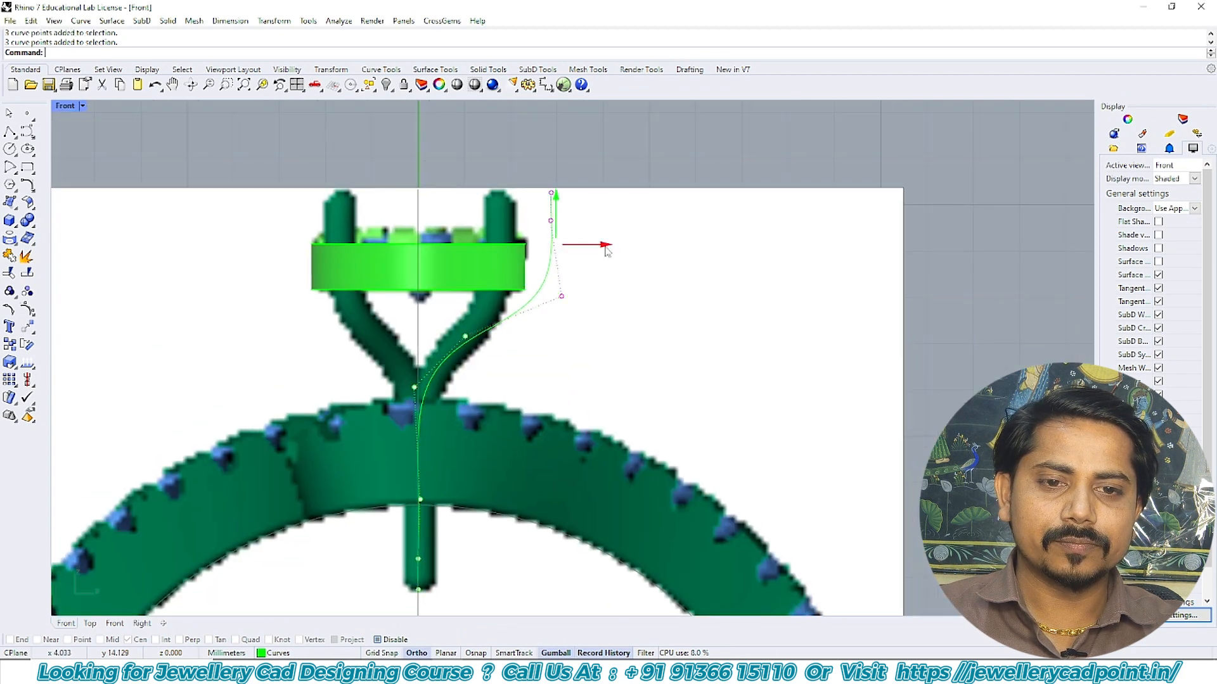
drag(605, 248, 600, 250)
- Create a round-capped pipe of 0.8 mm diameter along the prong curve
click(533, 277)
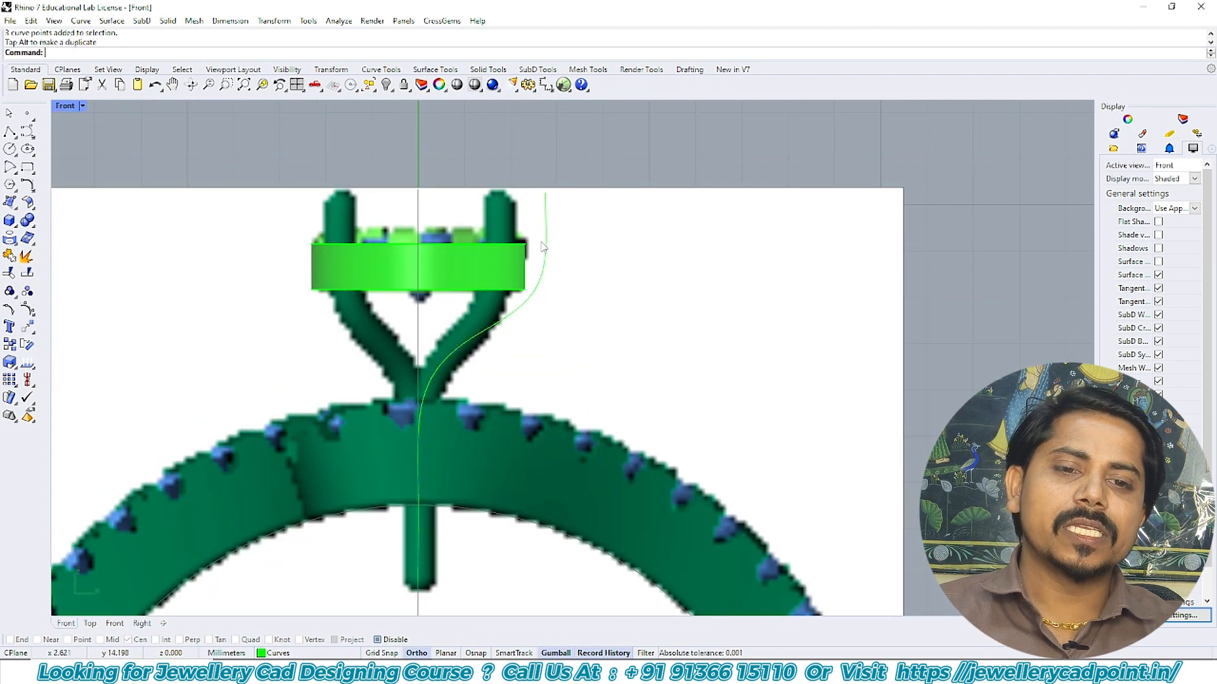
text(Pipe)
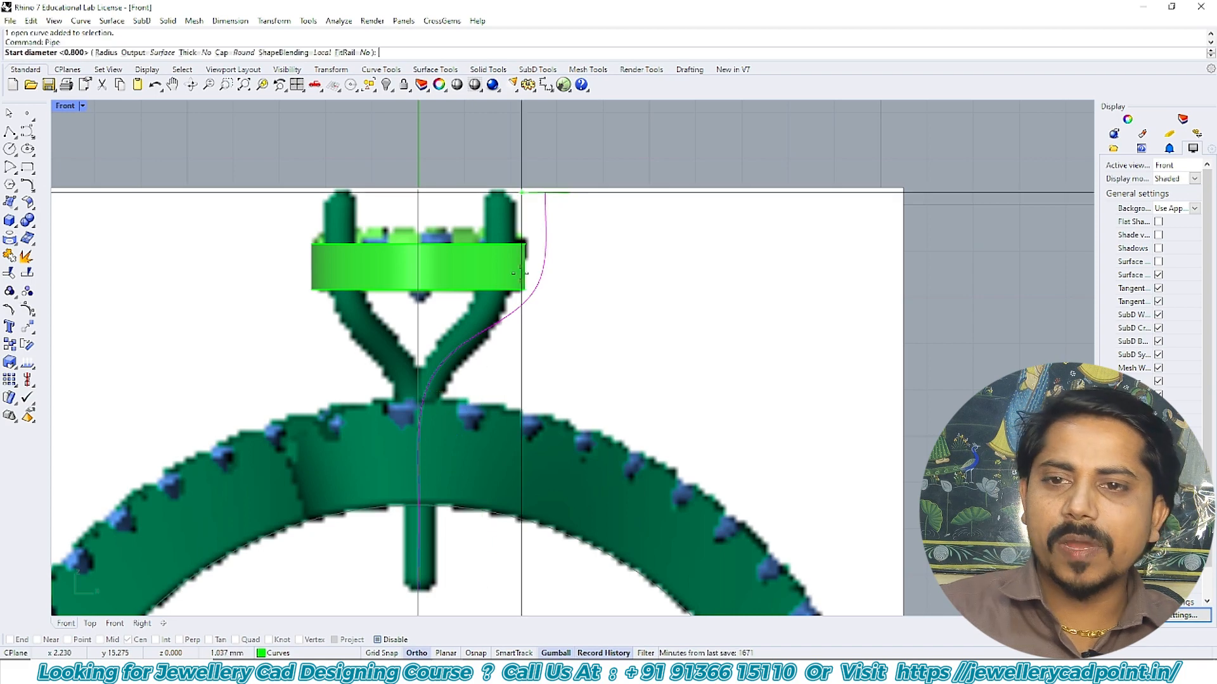
key(Return)
scroll(522, 260, up, 14)
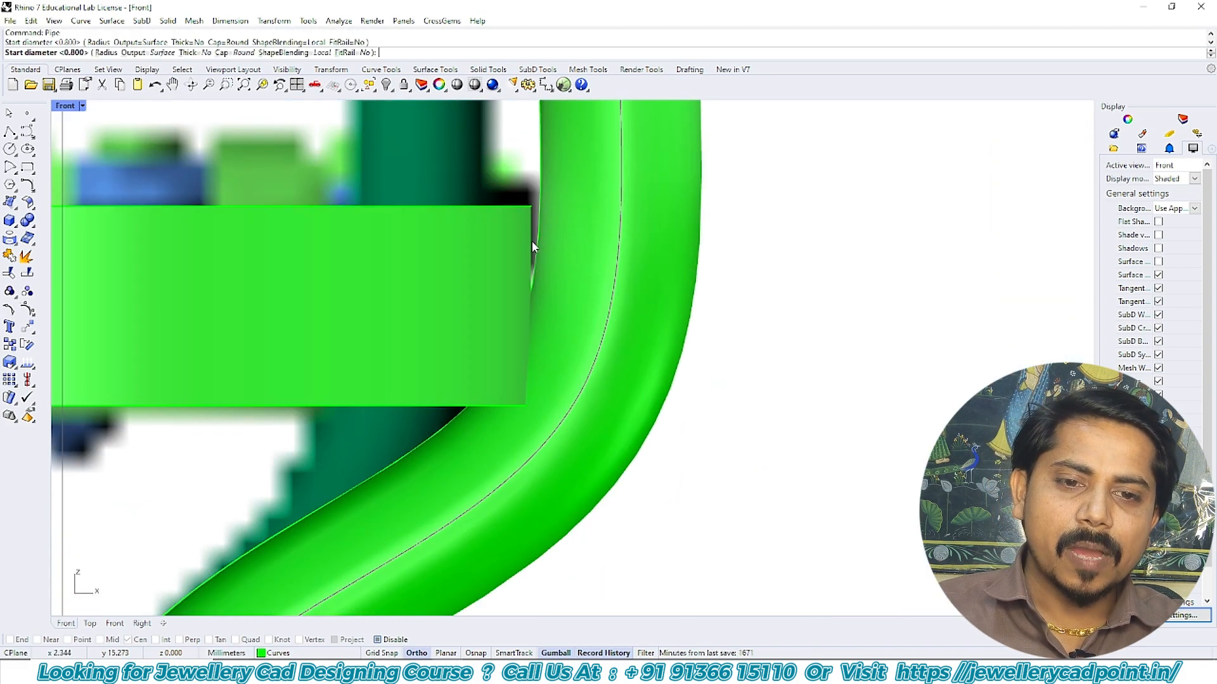
key(Return)
key(Return)
key(Return)
- Shift the pipe's three uppermost core-curve control points slightly inward so the prong sits against the disc's side
scroll(532, 222, down, 6)
right_drag(533, 268, 529, 356)
text(w)
key(Return)
click(571, 232)
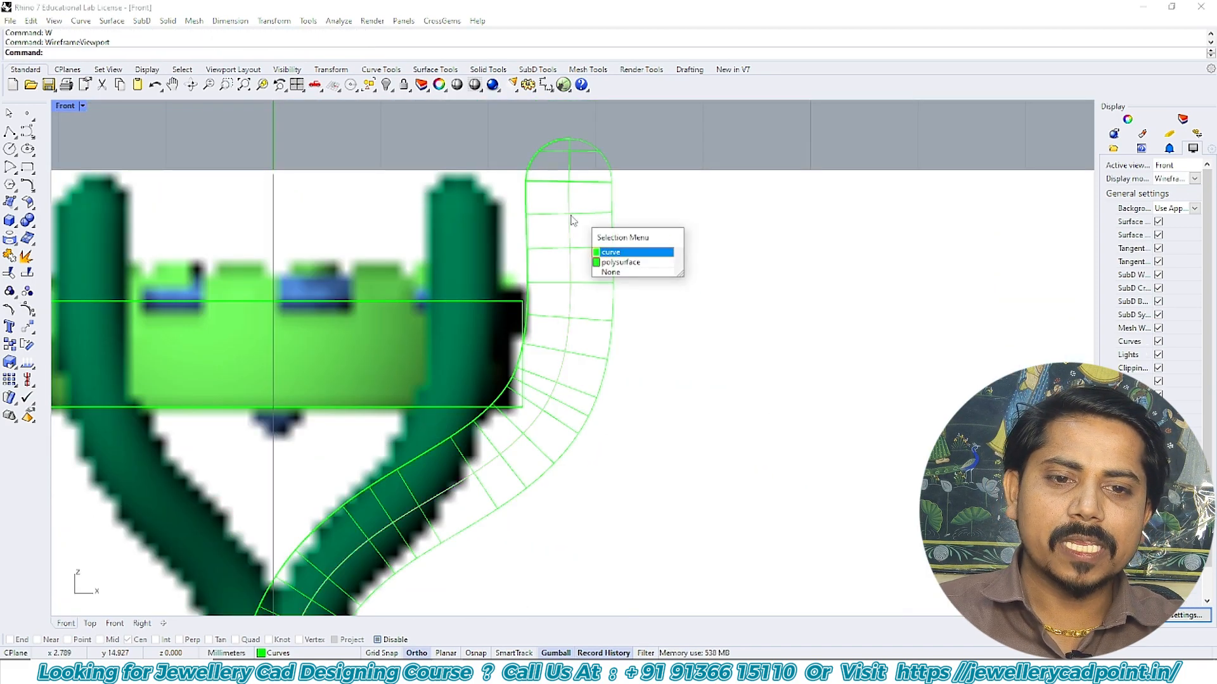
click(599, 244)
text(sv)
key(Return)
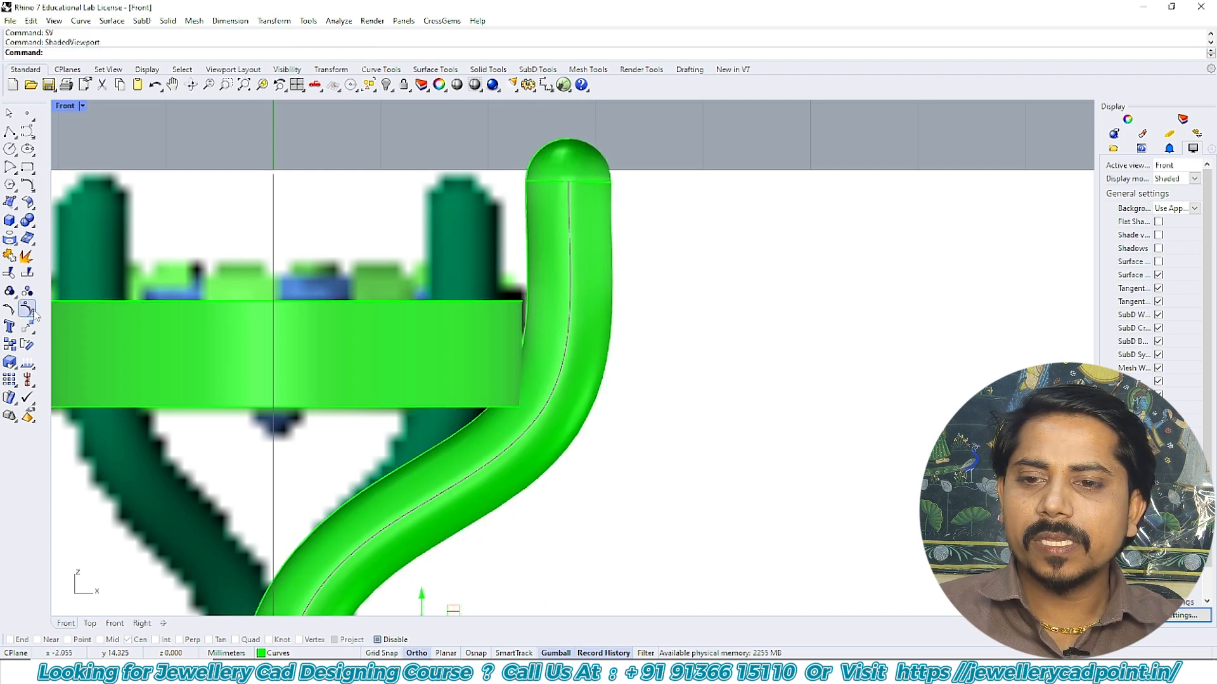
right_drag(423, 276, 392, 362)
drag(452, 172, 664, 536)
scroll(581, 371, up, 6)
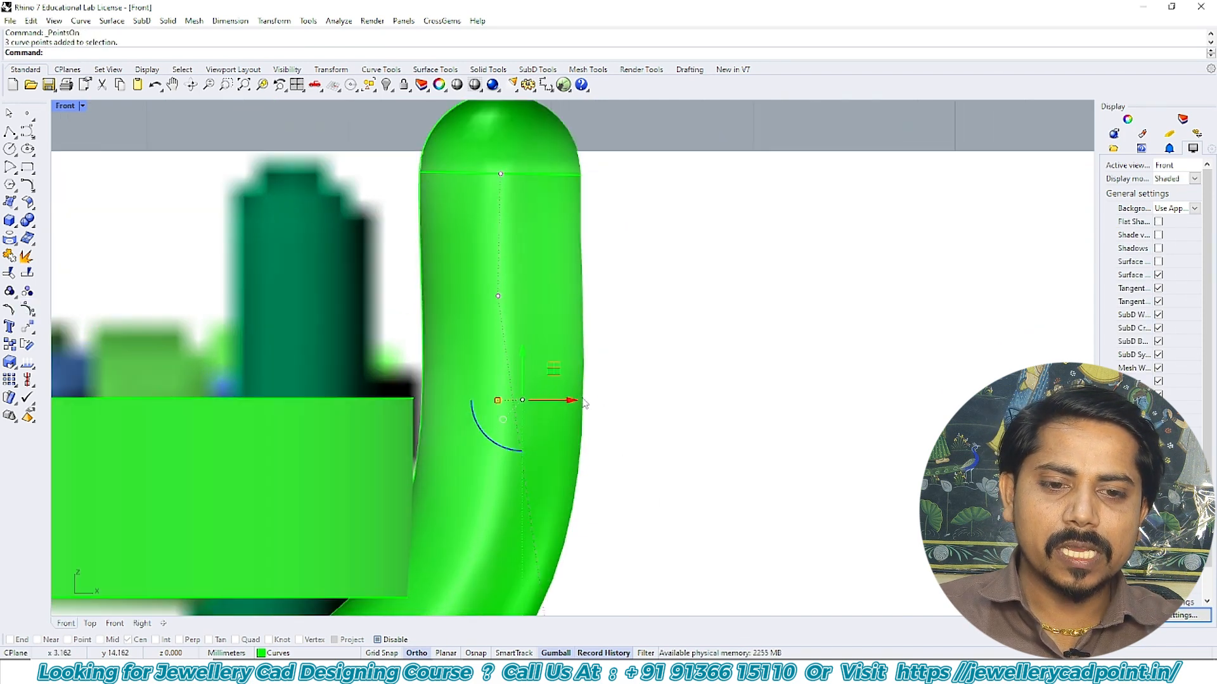
drag(570, 402, 562, 404)
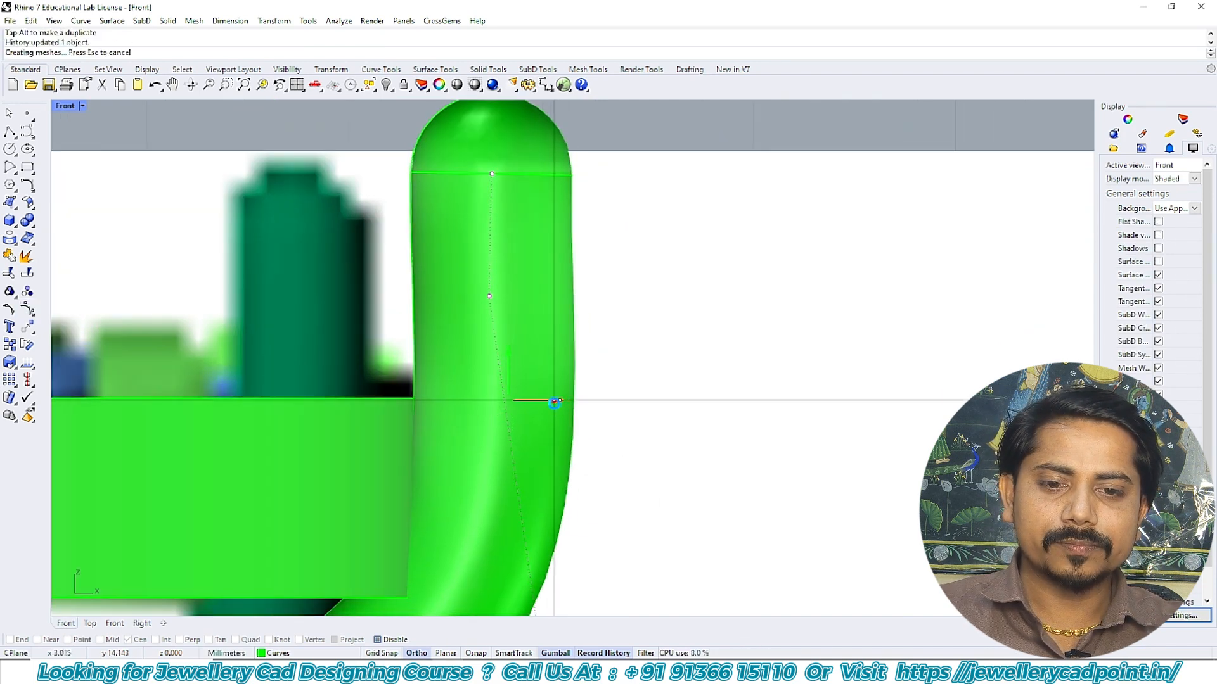
- Rotate the prong pipe about the origin in the Top view so its tip lies over the lower-right reference prong
scroll(554, 401, down, 8)
click(501, 396)
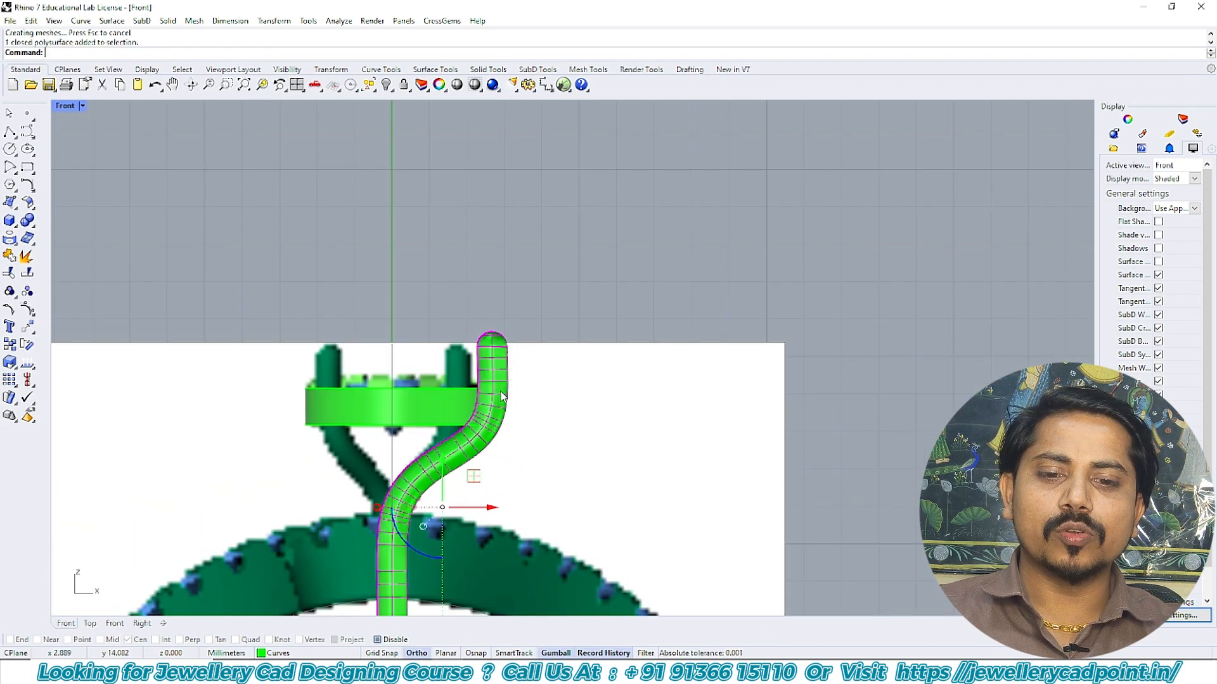
key(ctrl+F1)
scroll(497, 322, up, 8)
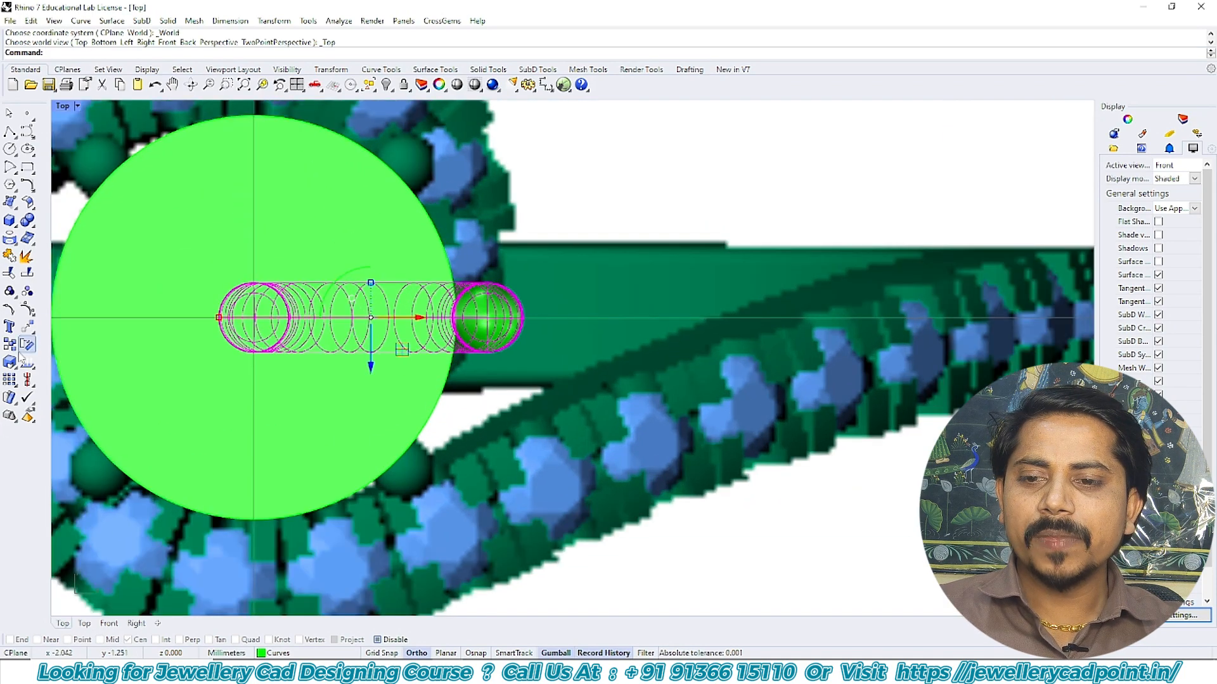
click(27, 344)
text(0)
key(Return)
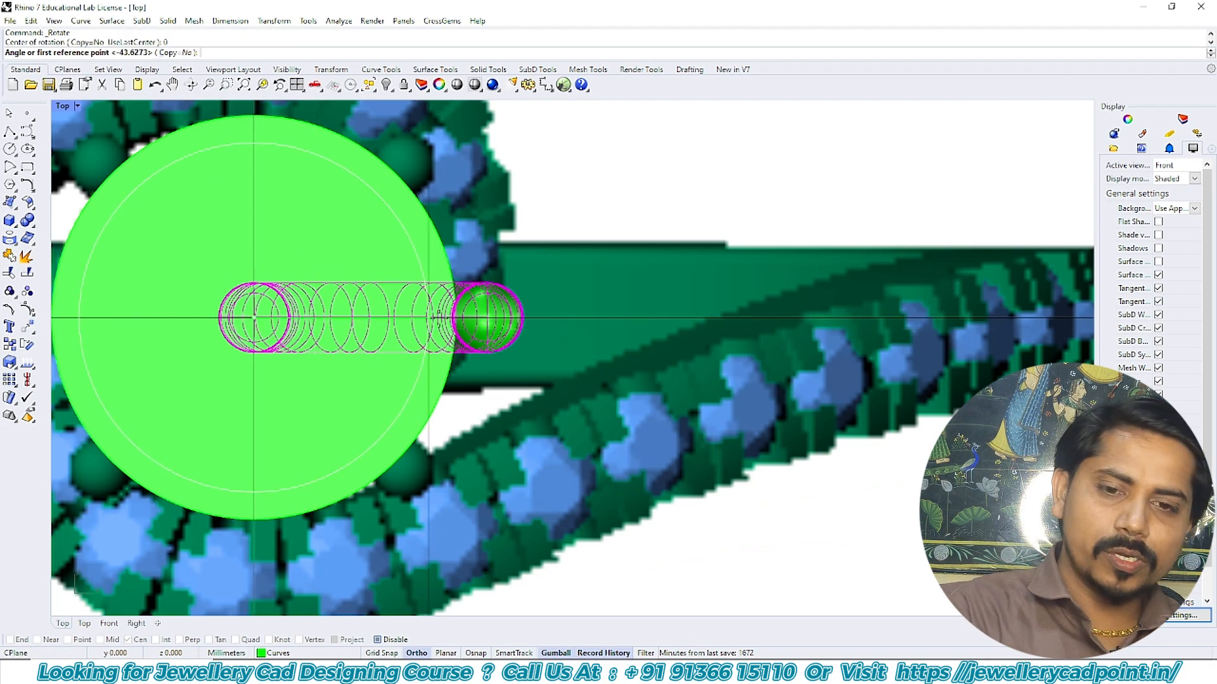
click(497, 317)
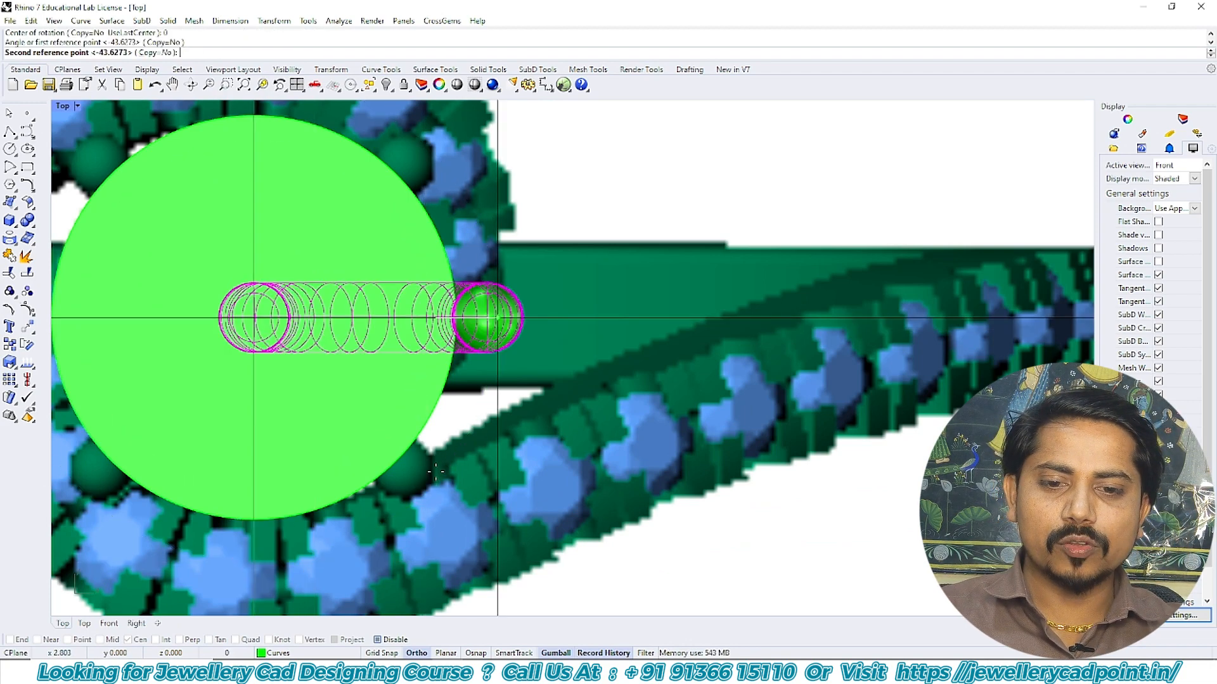
shift+right_drag(498, 317, 493, 202)
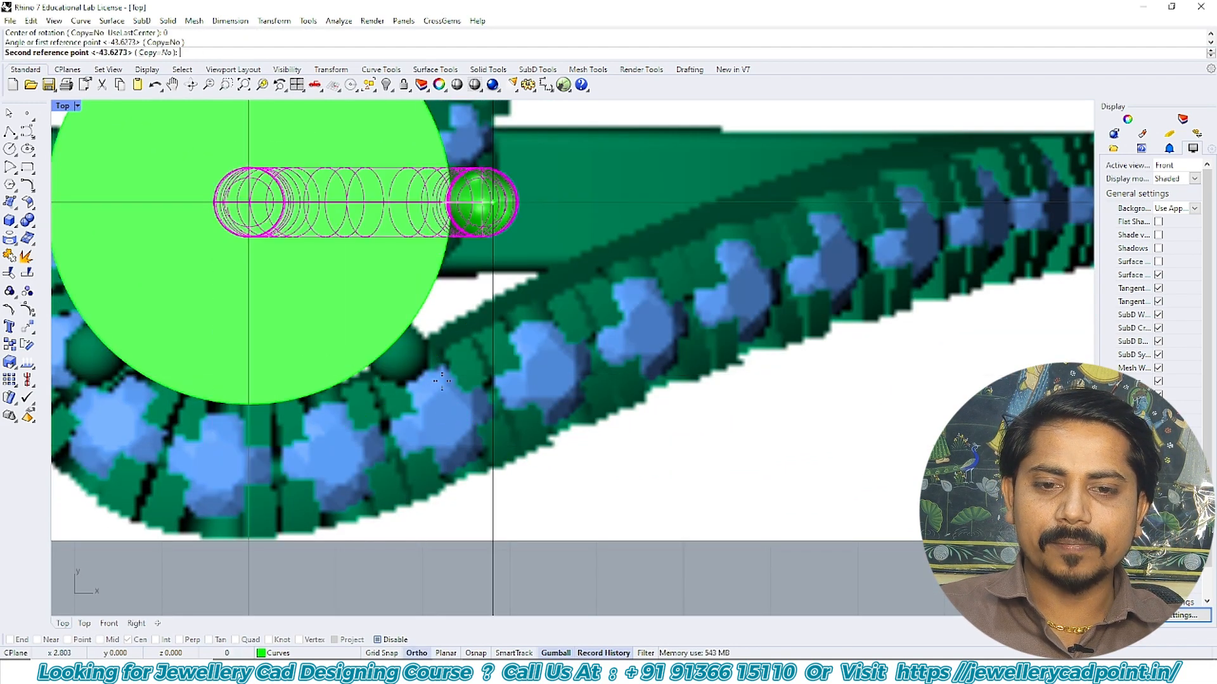
shift+click(425, 368)
key(ctrl+F2)
scroll(446, 361, down, 6)
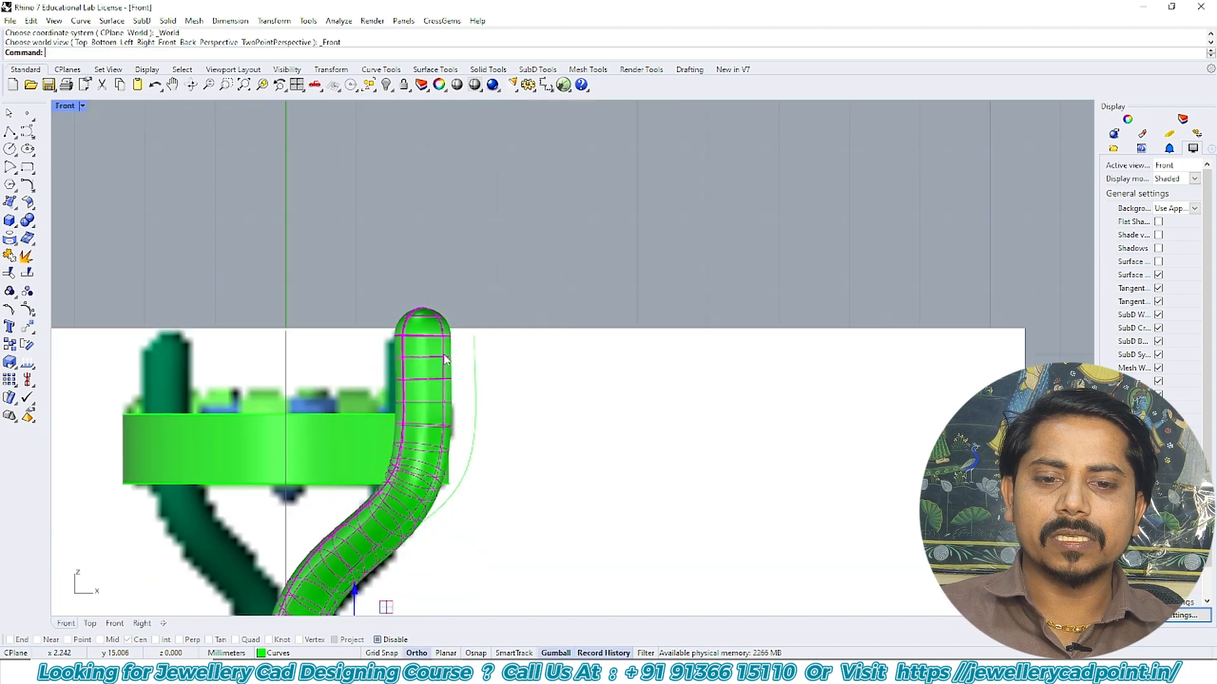
- Polar array the rotated prong about the origin in the Top view, with 4 items over the full circle
click(419, 443)
right_drag(419, 443, 422, 383)
key(ctrl+F1)
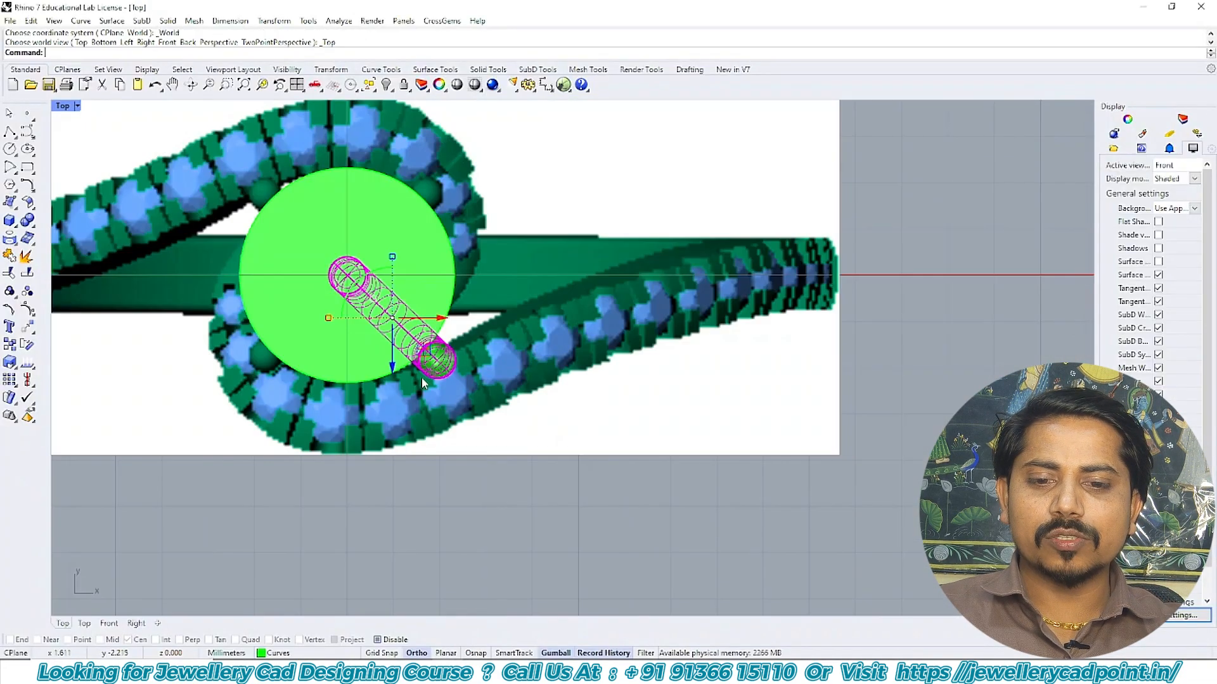
click(25, 328)
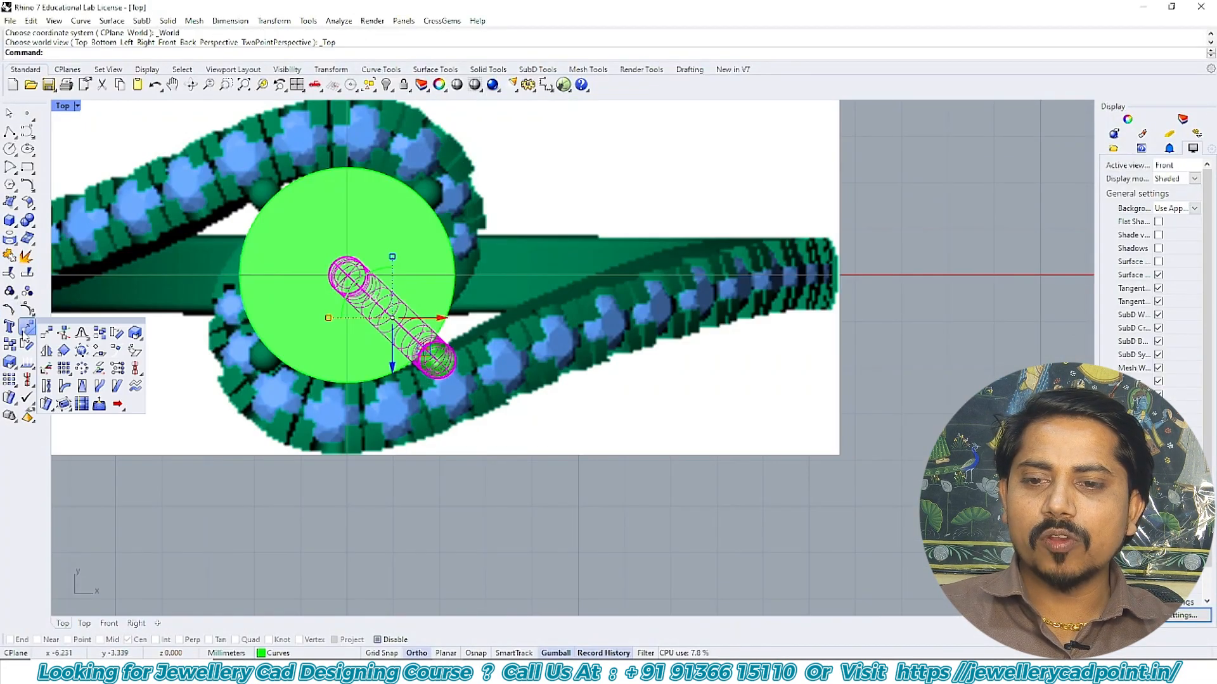
click(83, 369)
text(0)
key(Return)
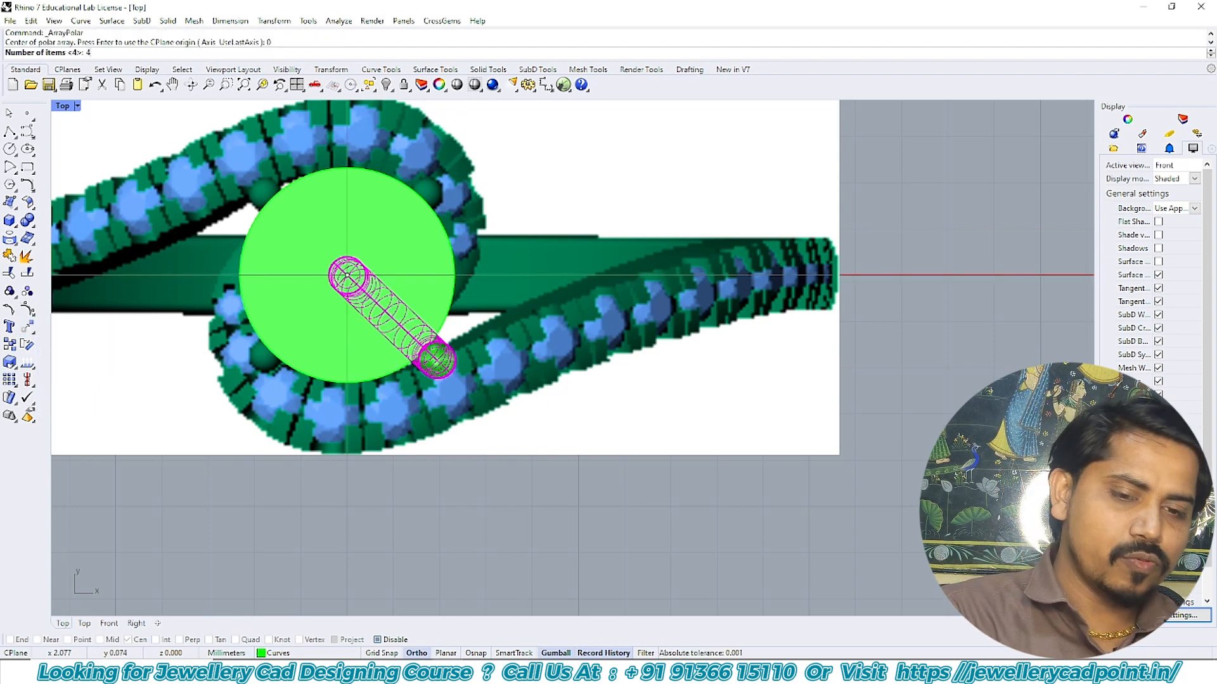
text(4)
key(Return)
key(Return)
key(Return)
- Group the four prongs with the disc and its curves in the Top view
key(ctrl+F2)
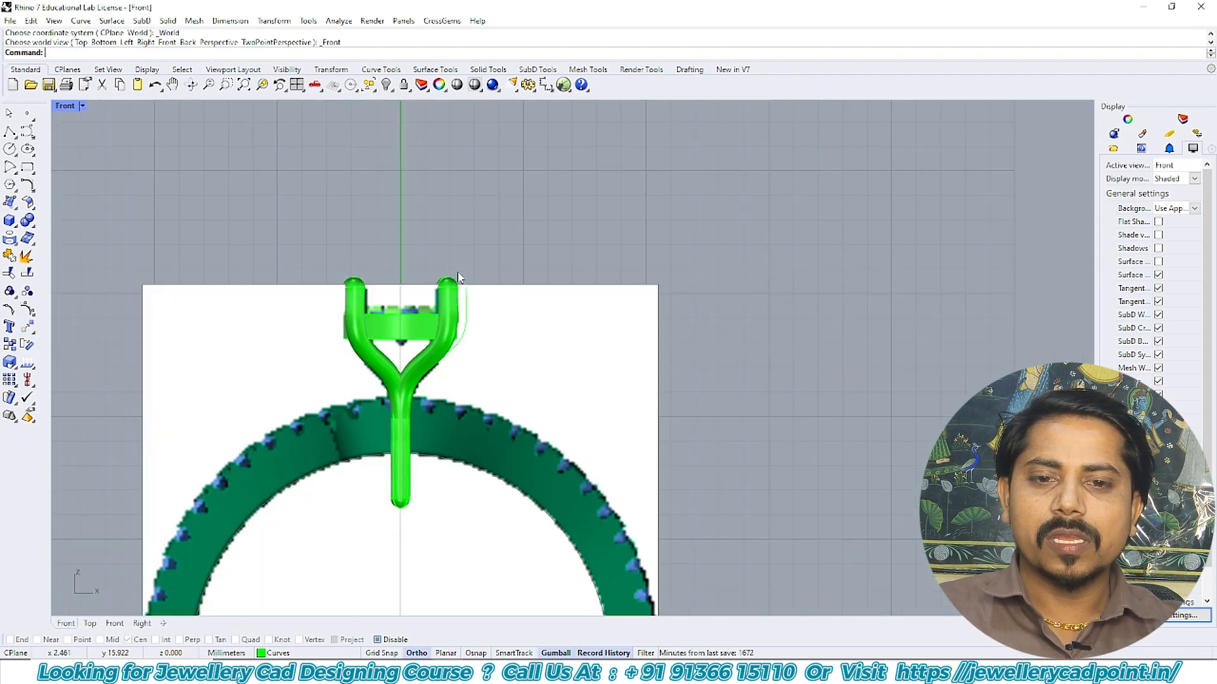
right_drag(443, 331, 443, 253)
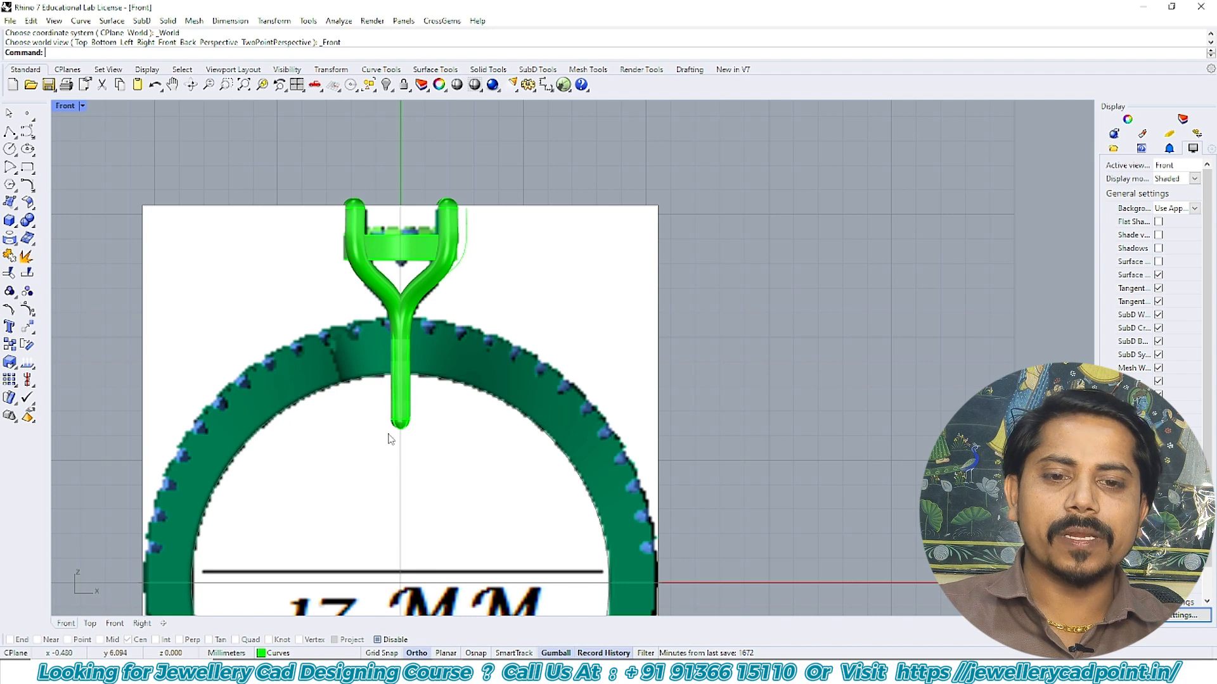
key(ctrl+F1)
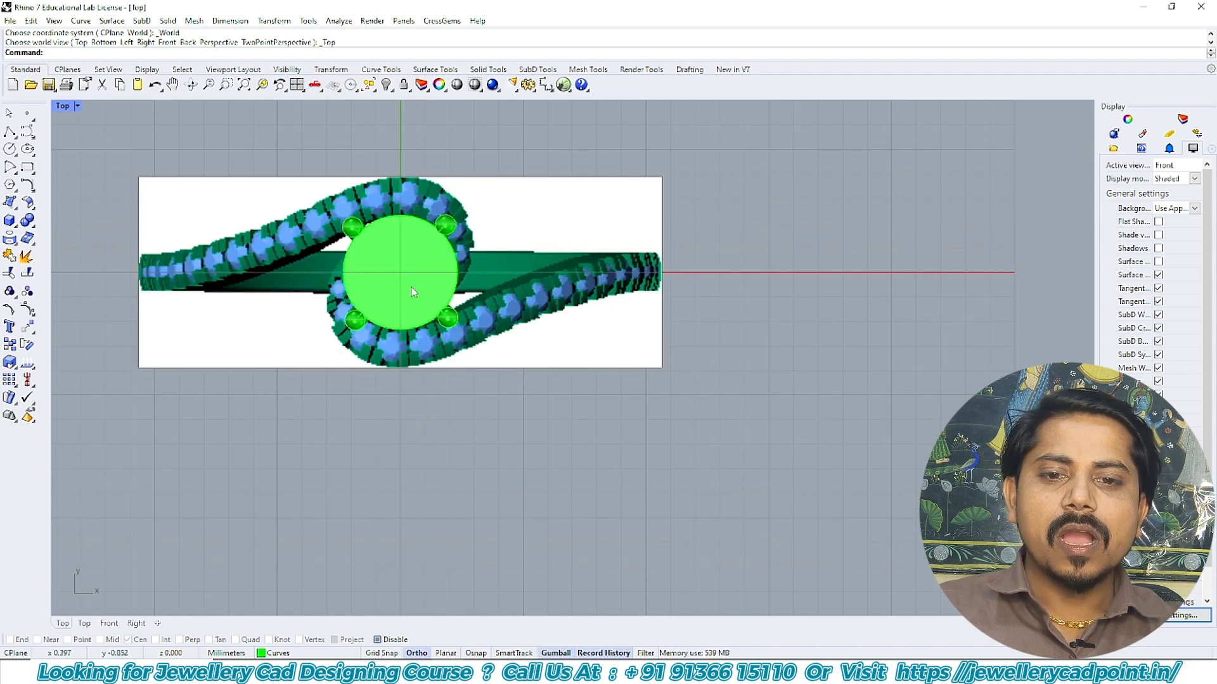
right_drag(413, 292, 422, 357)
drag(310, 193, 590, 472)
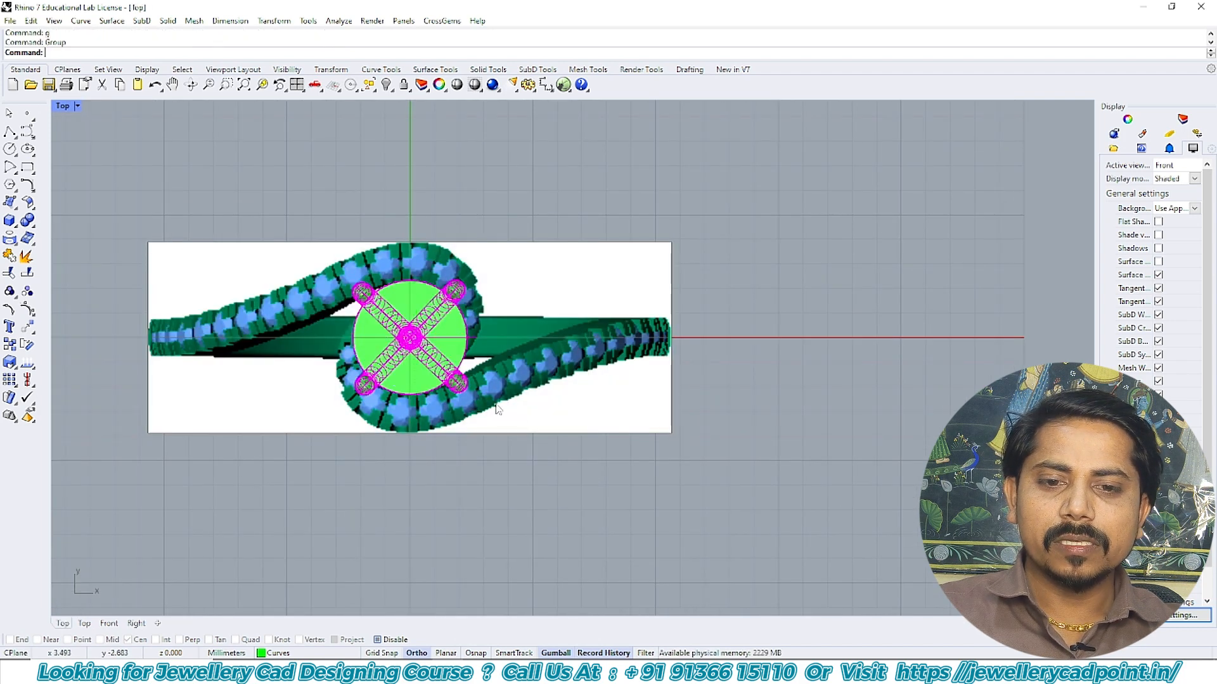
click(369, 308)
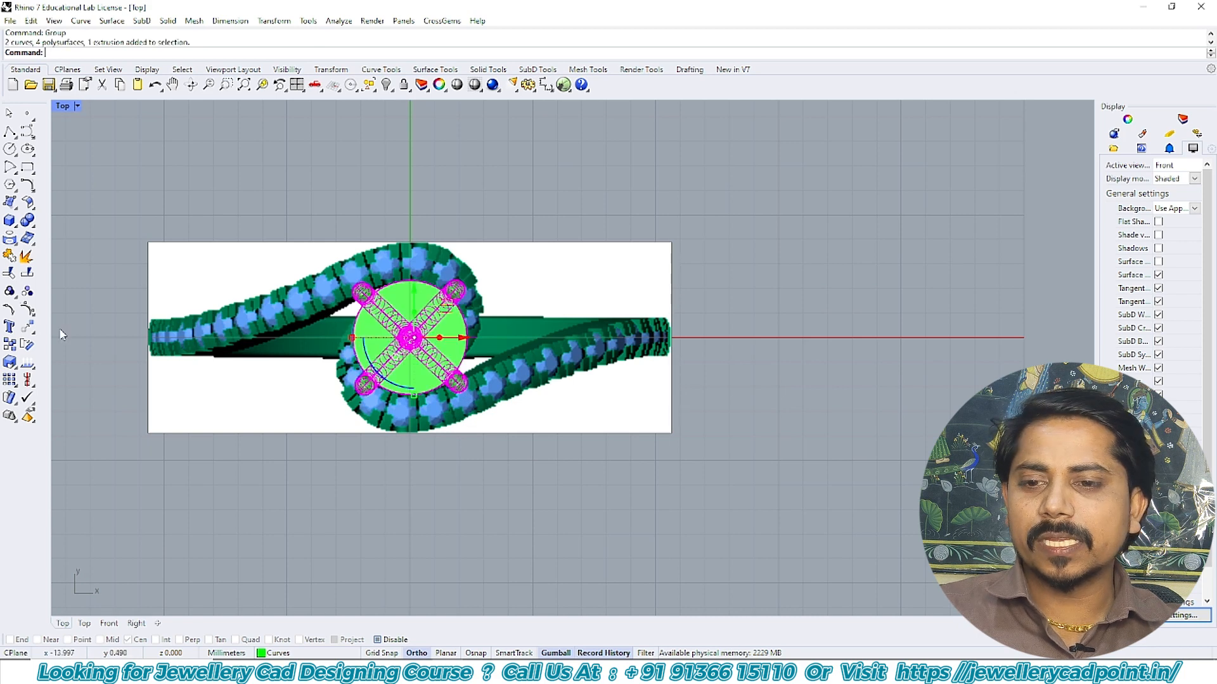
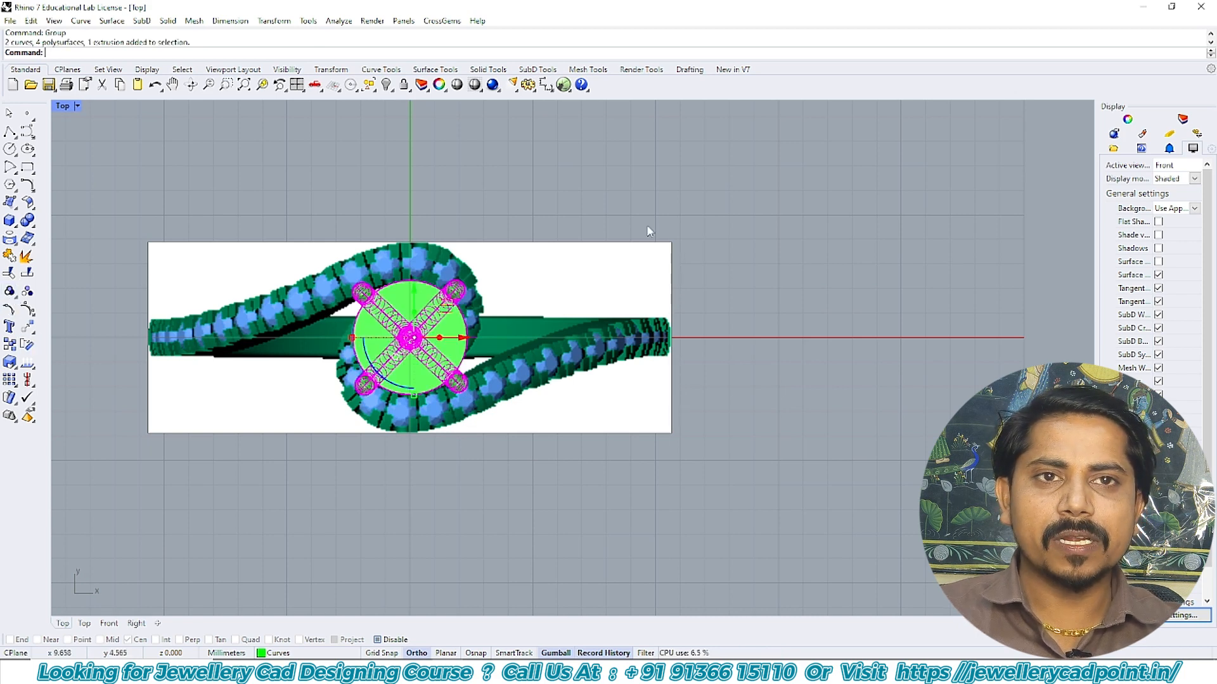
key(Escape)
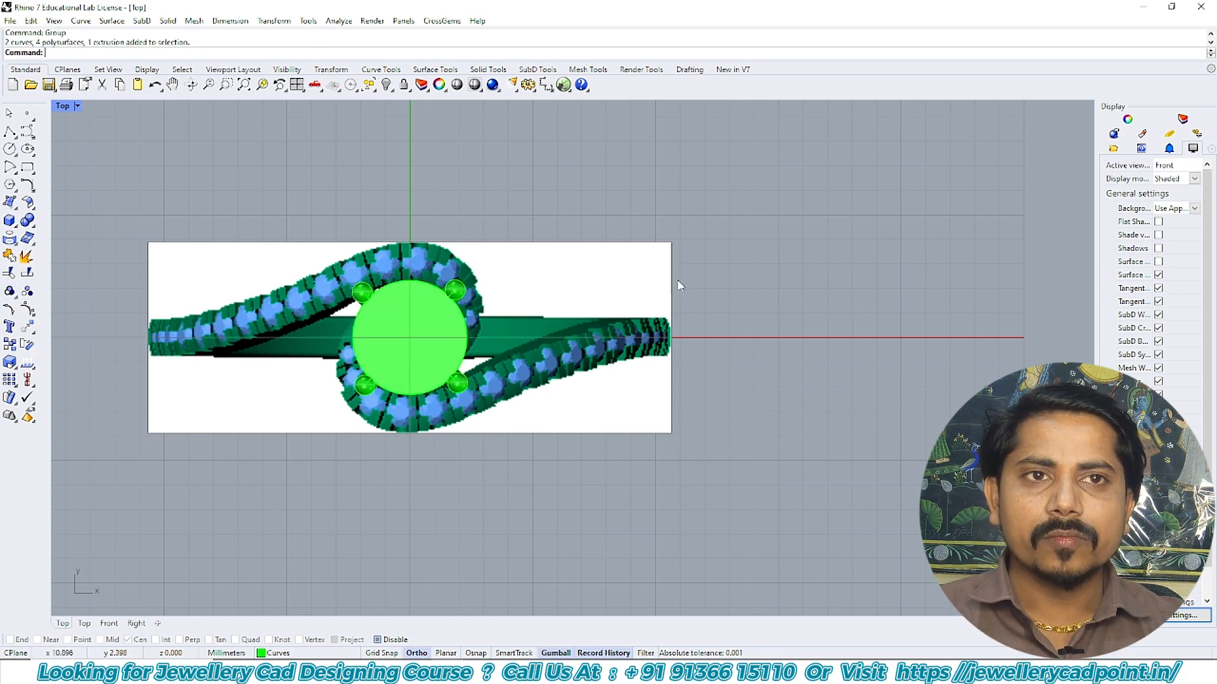
mouse_move(681, 285)
right_down()
mouse_move(682, 253)
mouse_move(677, 262)
right_up()
scroll(581, 291, up, 3)
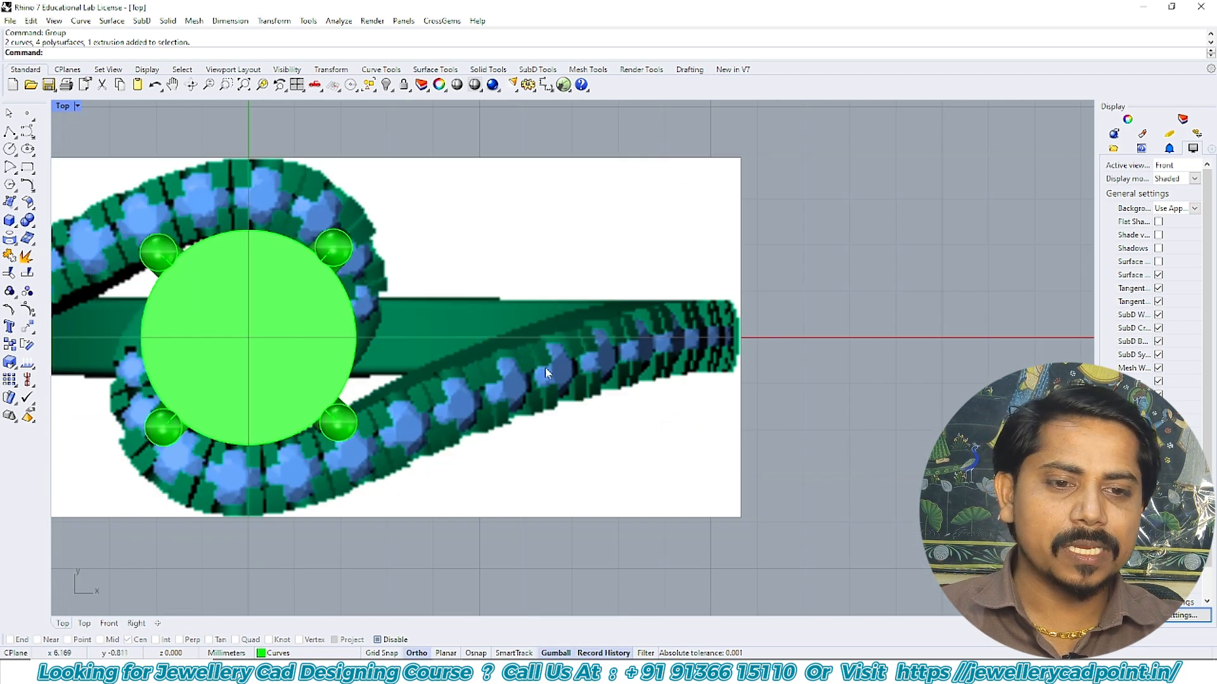
right_drag(797, 337, 795, 297)
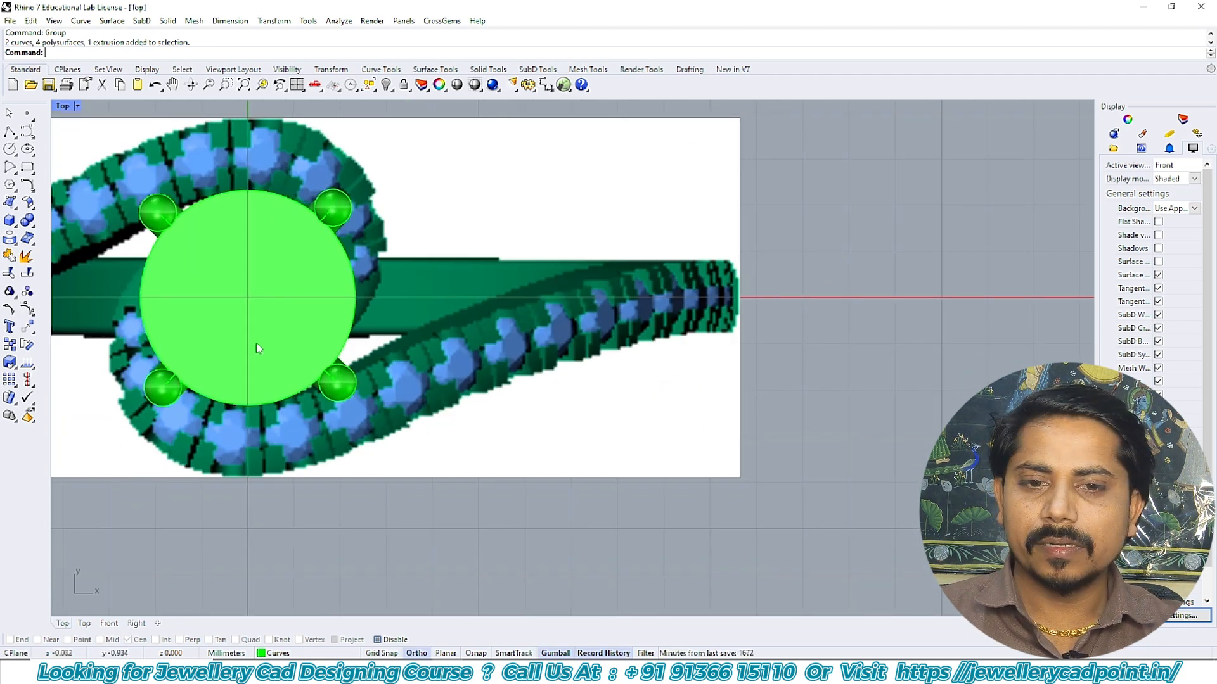
scroll(256, 345, down, 6)
right_drag(255, 346, 355, 335)
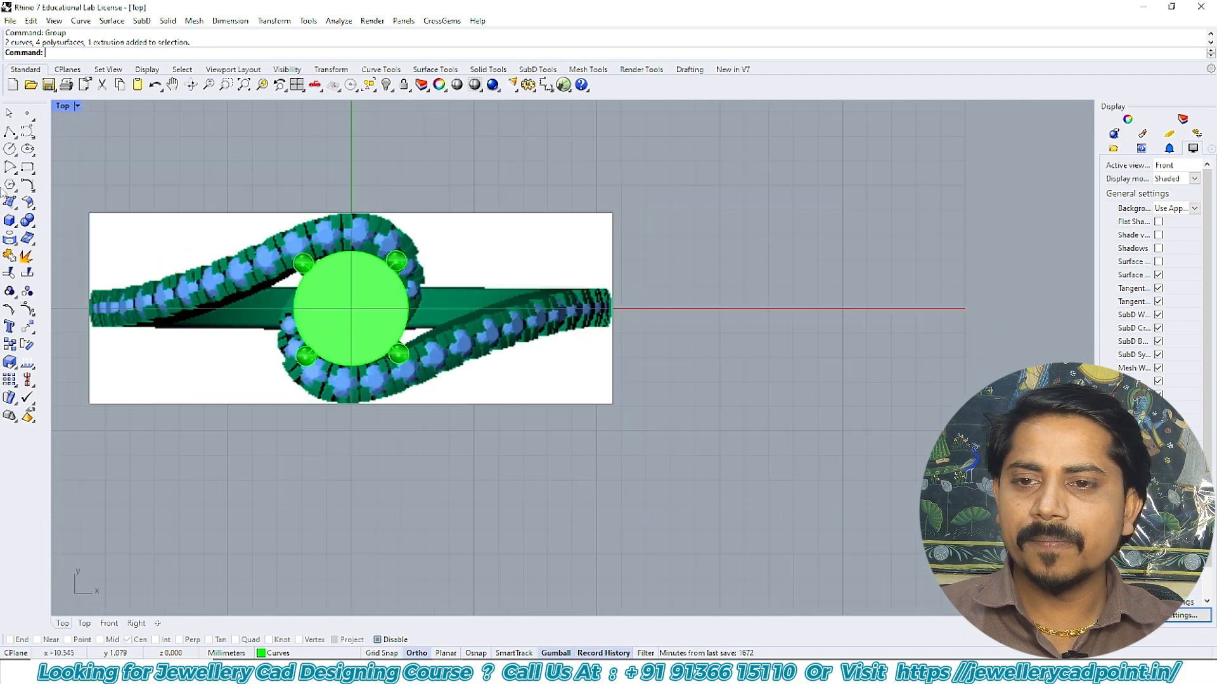
- In wireframe display, start an interpolated curve with its first points along the disc's left edge
click(27, 131)
scroll(295, 299, up, 5)
text(W)
key(Return)
scroll(307, 295, up, 3)
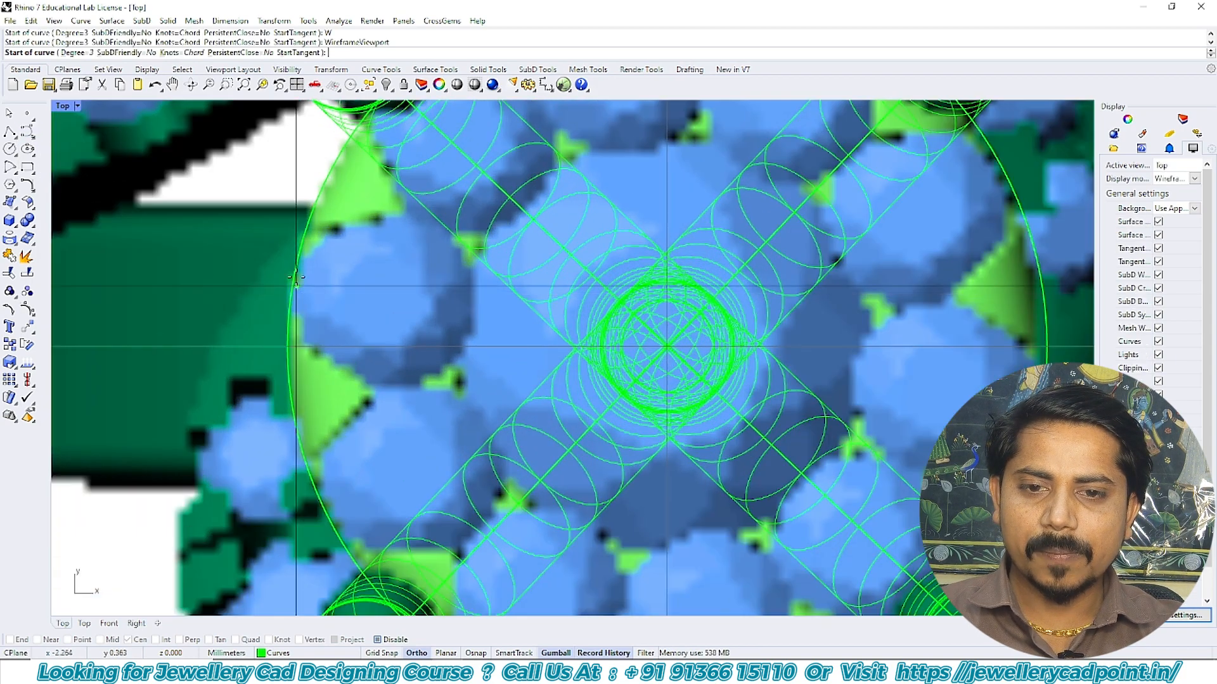
click(299, 242)
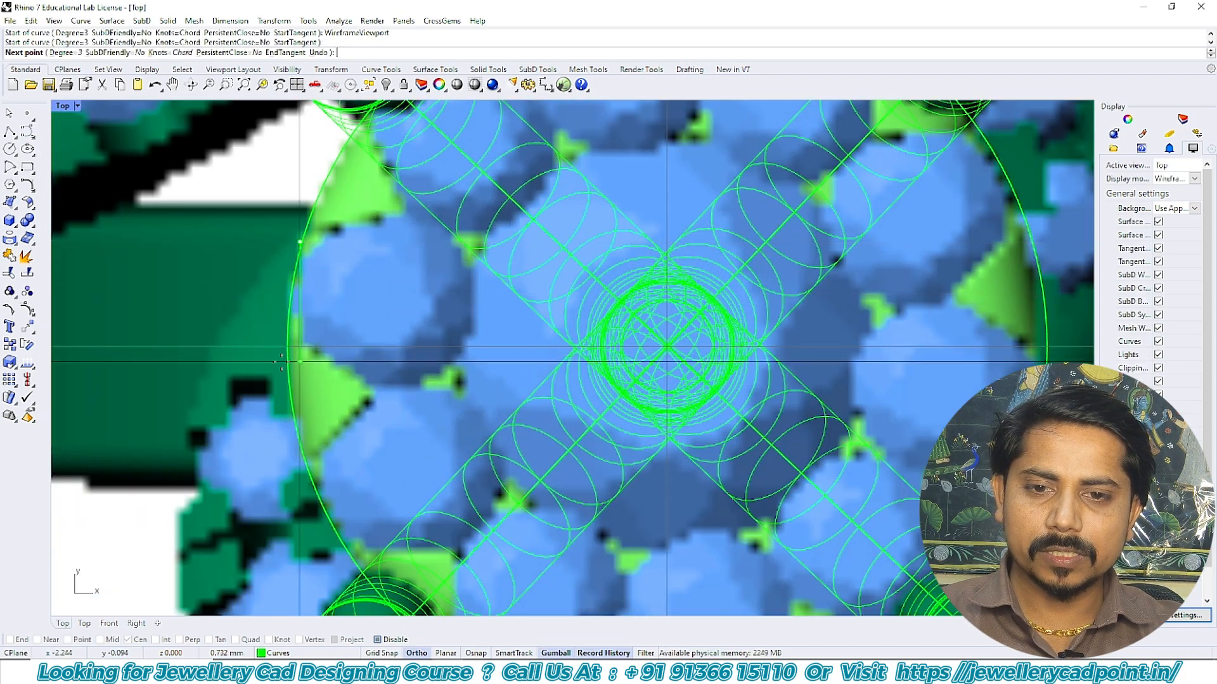
click(292, 293)
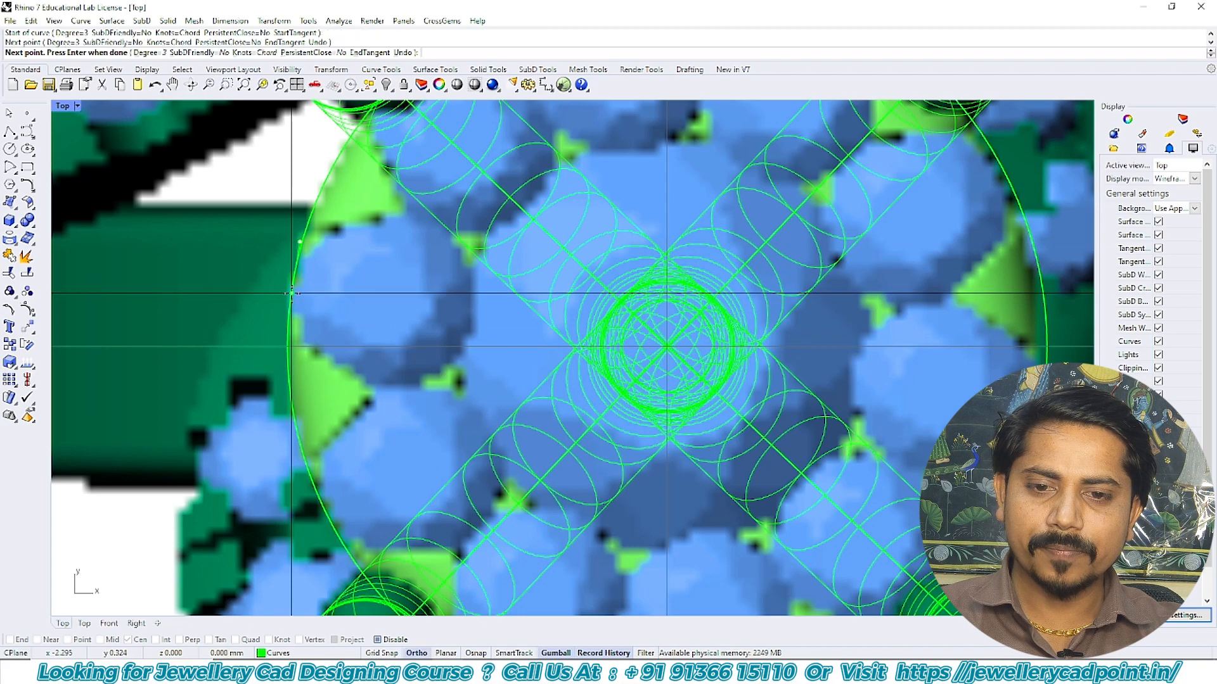
click(298, 431)
- Continue the interpolated curve around the disc's lower edge, from its left side past the lower-right prong
right_drag(320, 511, 279, 364)
click(298, 394)
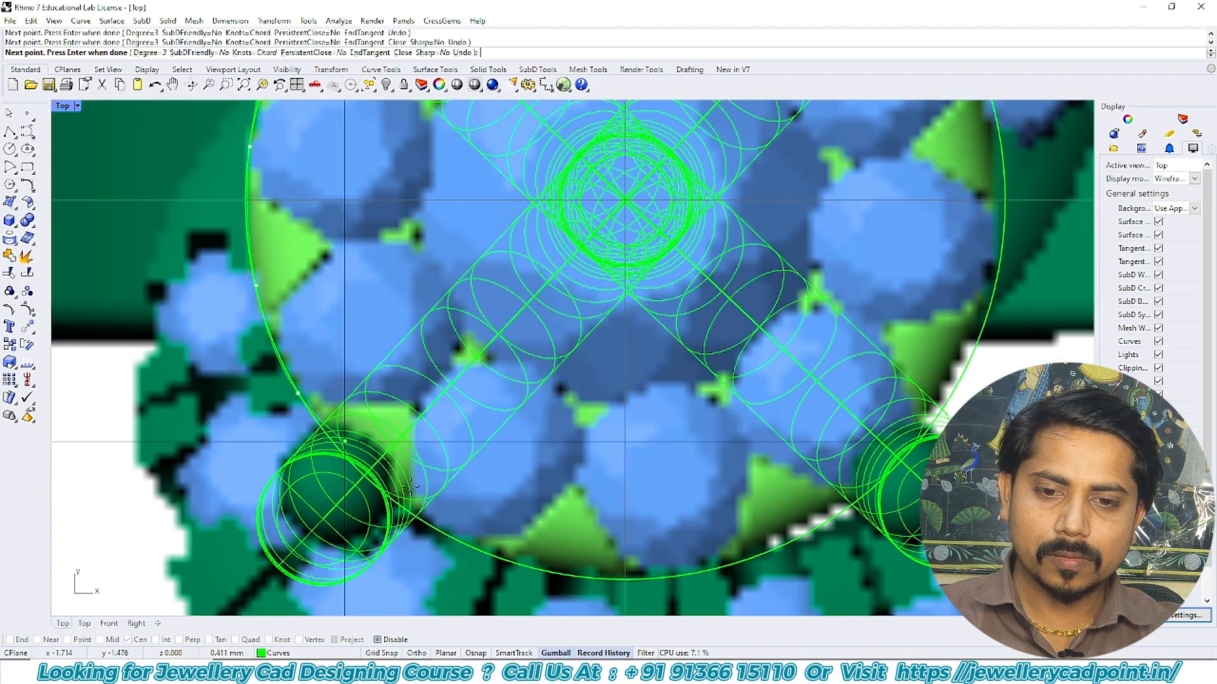
click(389, 499)
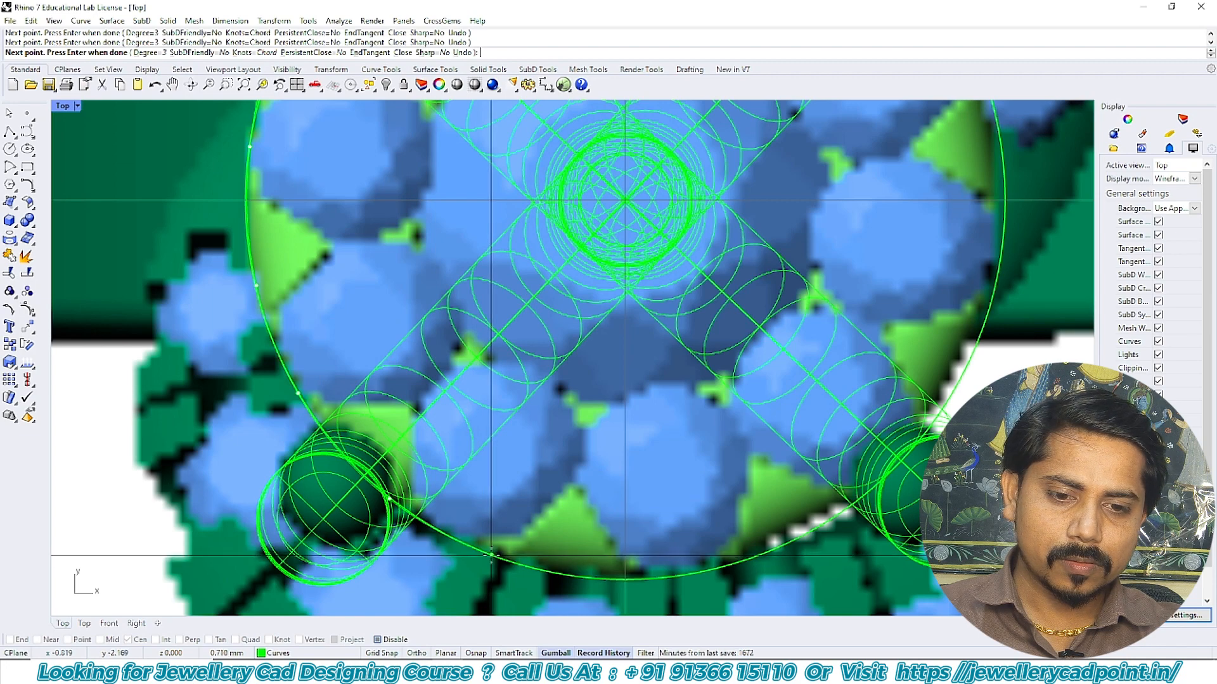
click(491, 555)
click(606, 579)
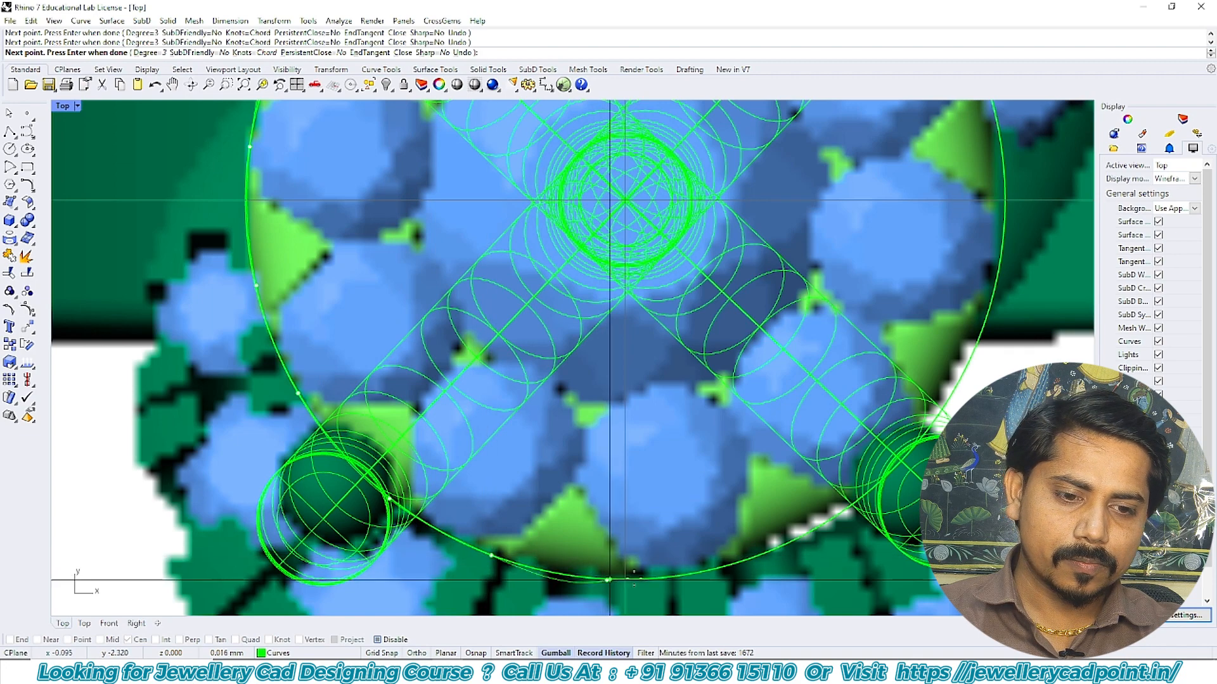
click(751, 555)
scroll(715, 506, down, 4)
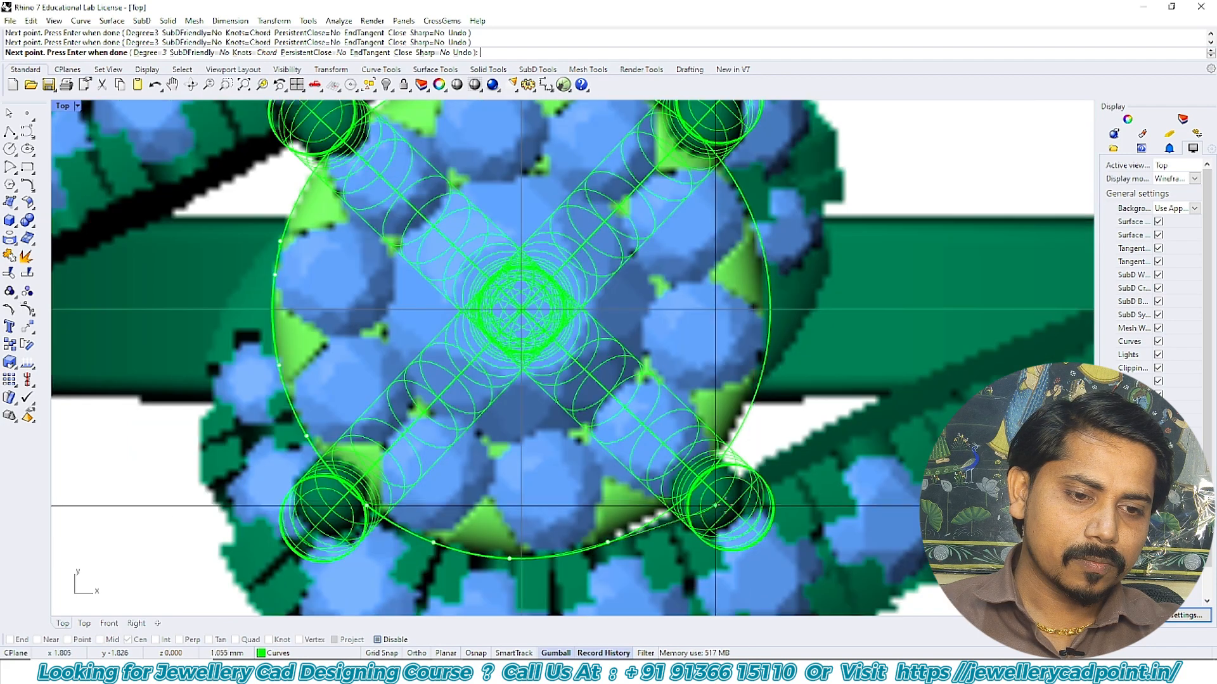
click(773, 487)
- Extend the curve along the upper edge of the right-hand stone band to just past the reference picture and finish it
right_drag(890, 416, 655, 451)
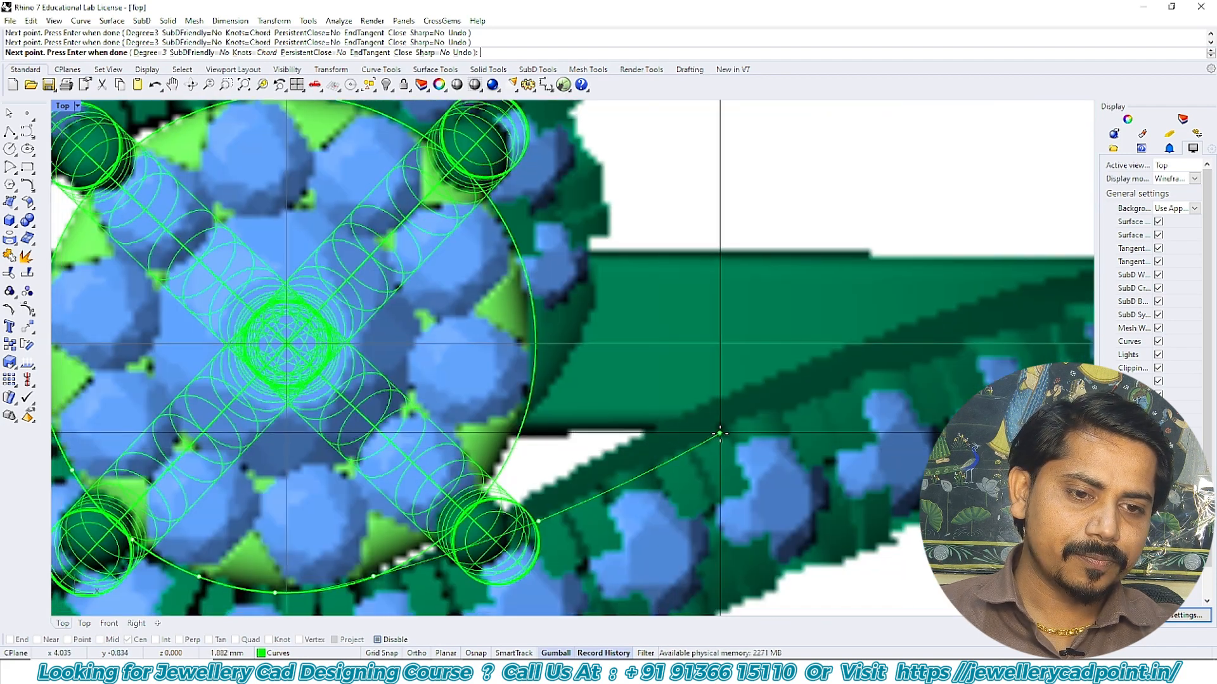
click(720, 434)
right_drag(867, 363, 631, 406)
click(737, 384)
right_drag(944, 332, 810, 359)
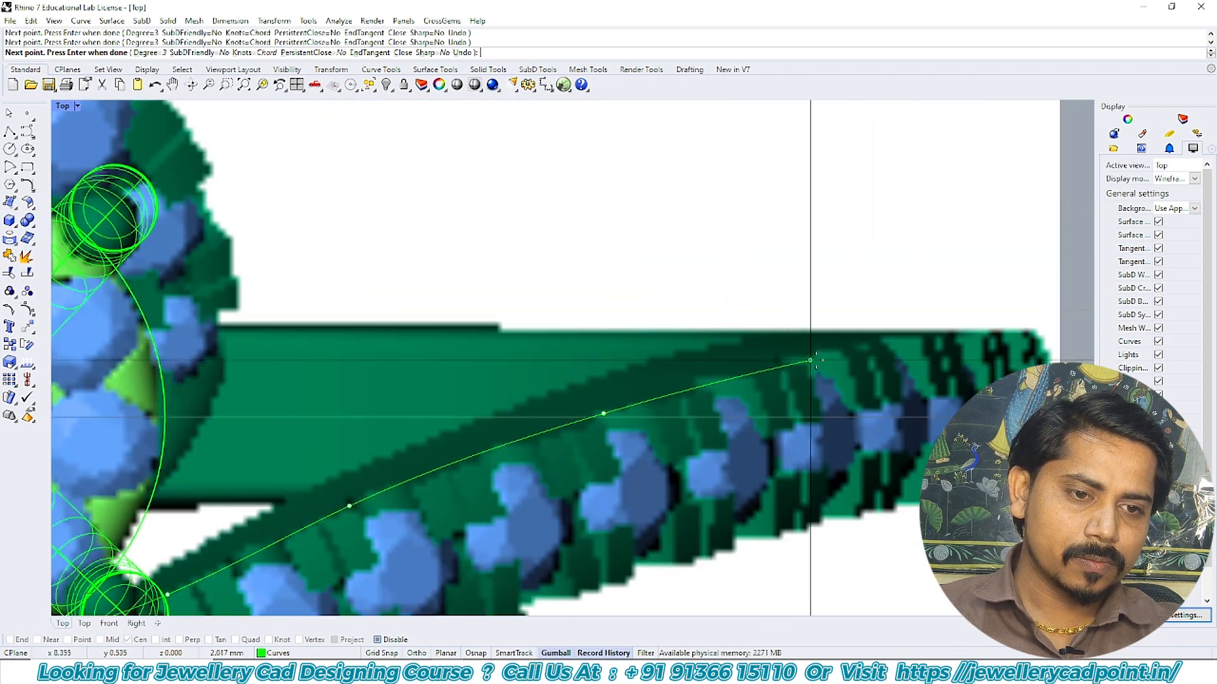
click(813, 356)
right_drag(1034, 324, 882, 353)
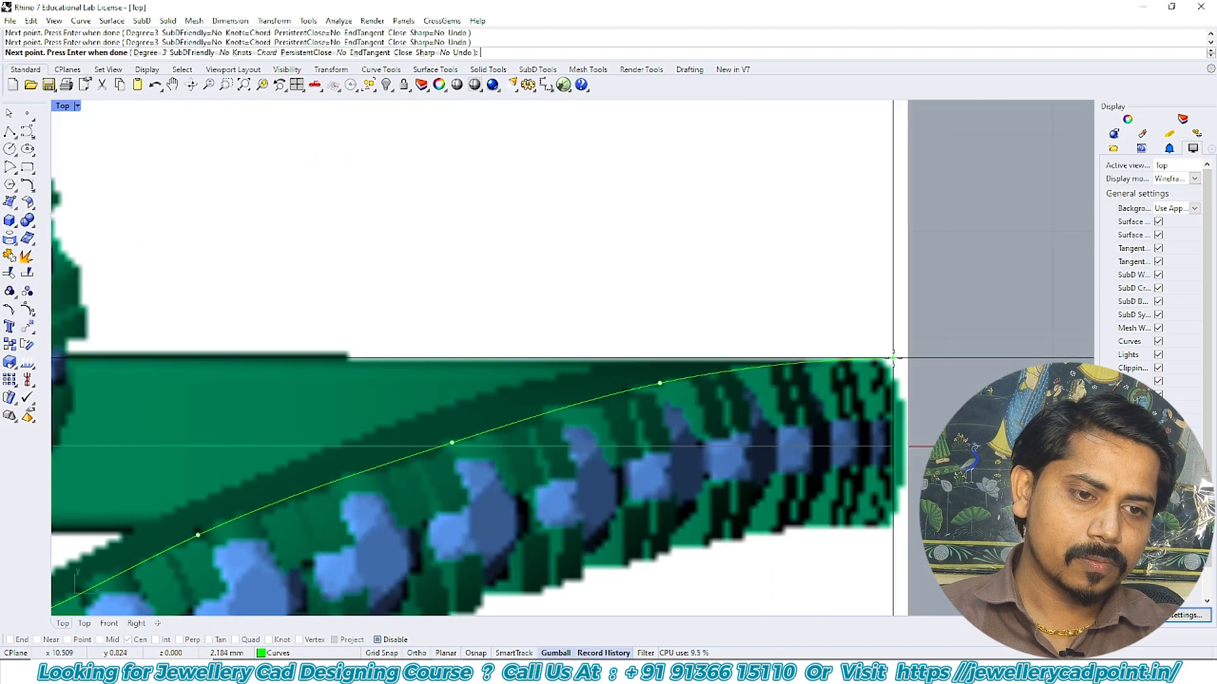
click(893, 357)
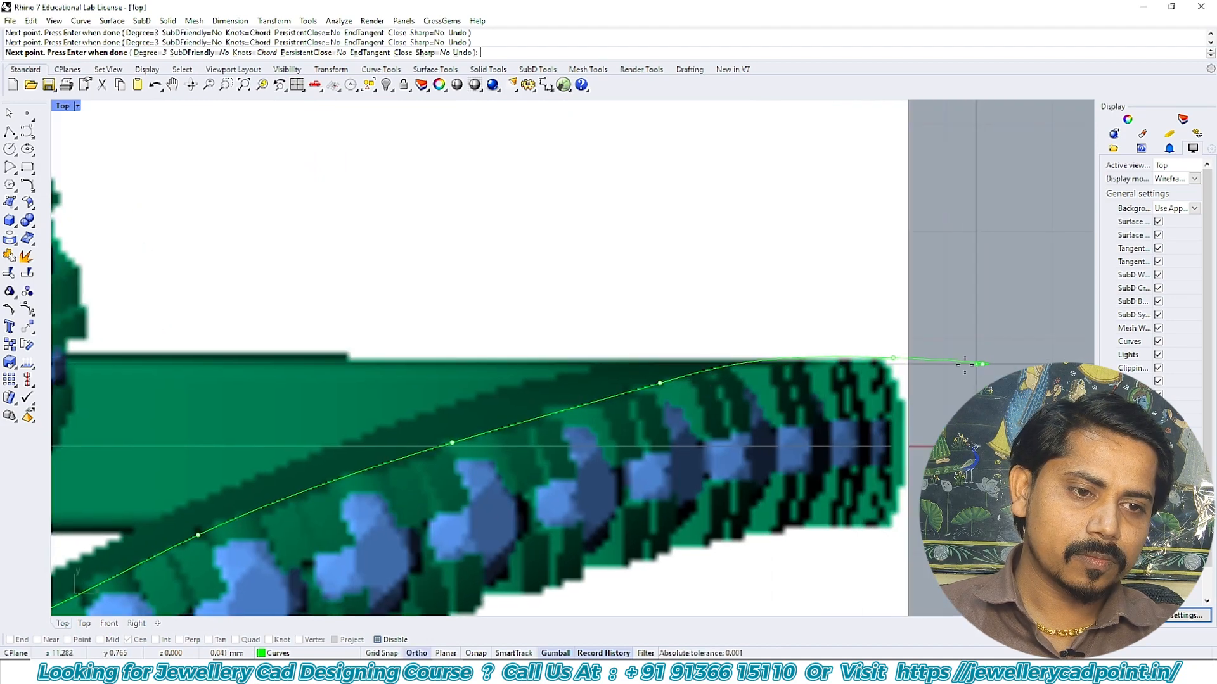
right_click(964, 365)
- Start a second interpolated curve at the first curve's upper-left end, using the End object snap
scroll(841, 341, down, 10)
right_drag(501, 429, 700, 364)
scroll(527, 300, up, 6)
right_click(624, 298)
scroll(633, 286, up, 8)
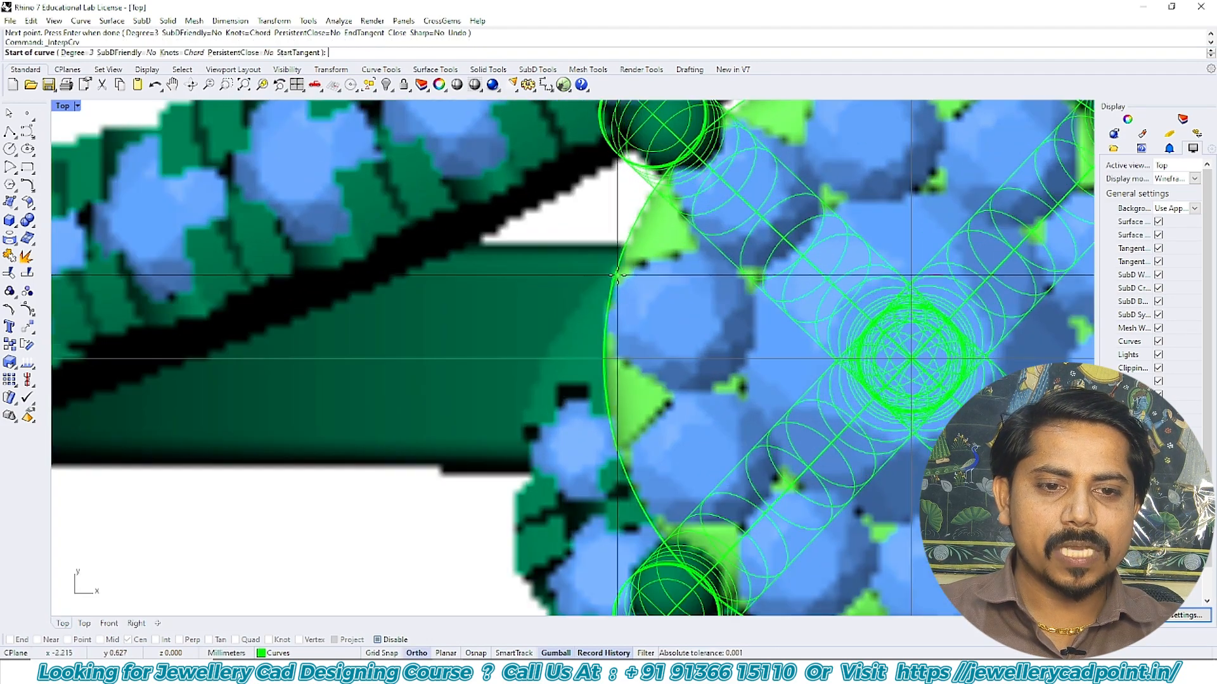
scroll(618, 276, up, 8)
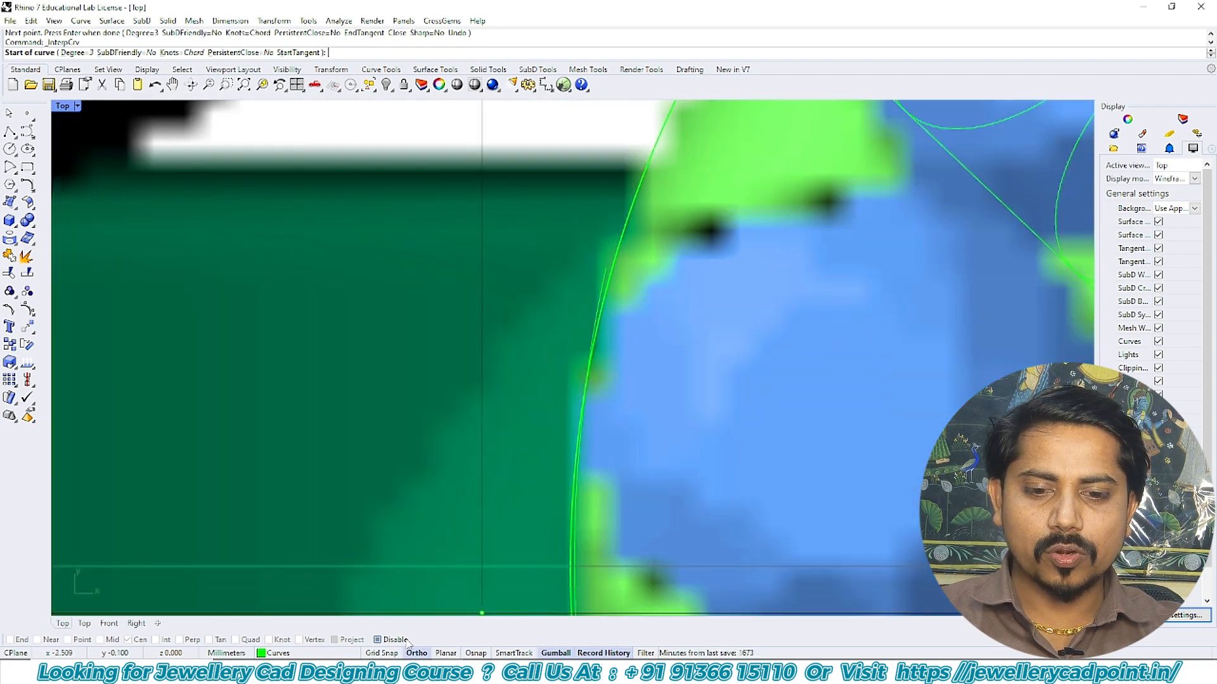
click(16, 640)
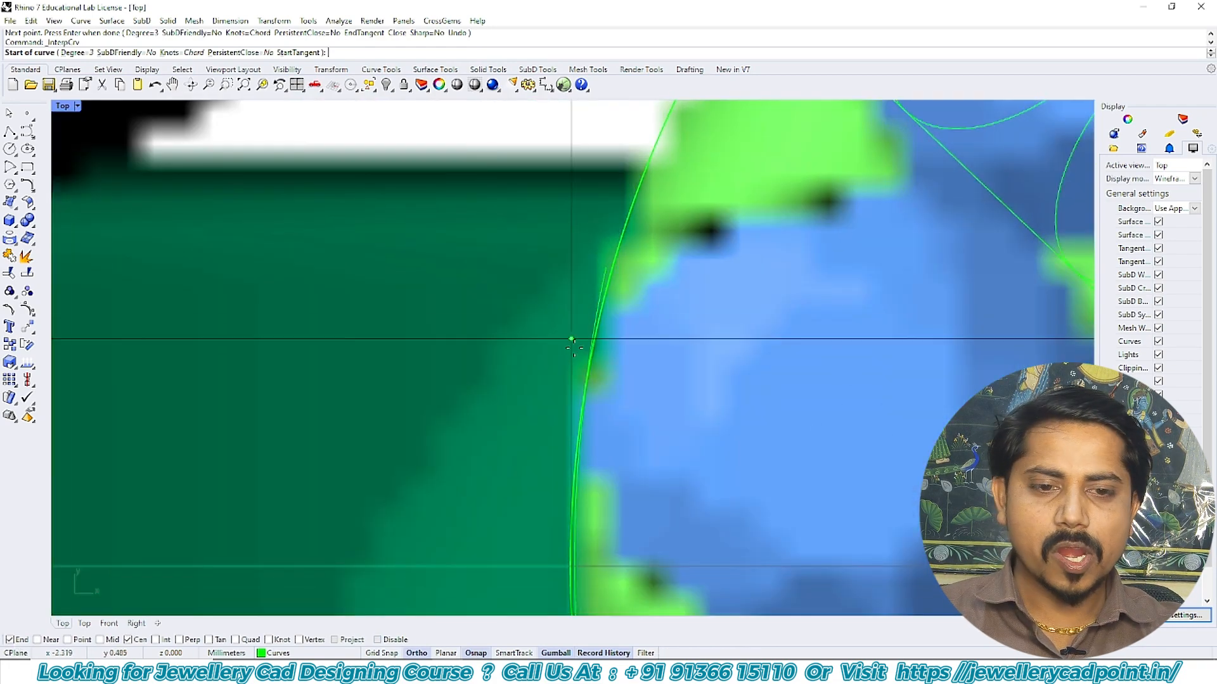
click(605, 260)
- With object snaps disabled and Ortho off, trace the stone band's outer edge around the head's left side to its bottom
scroll(541, 580, down, 3)
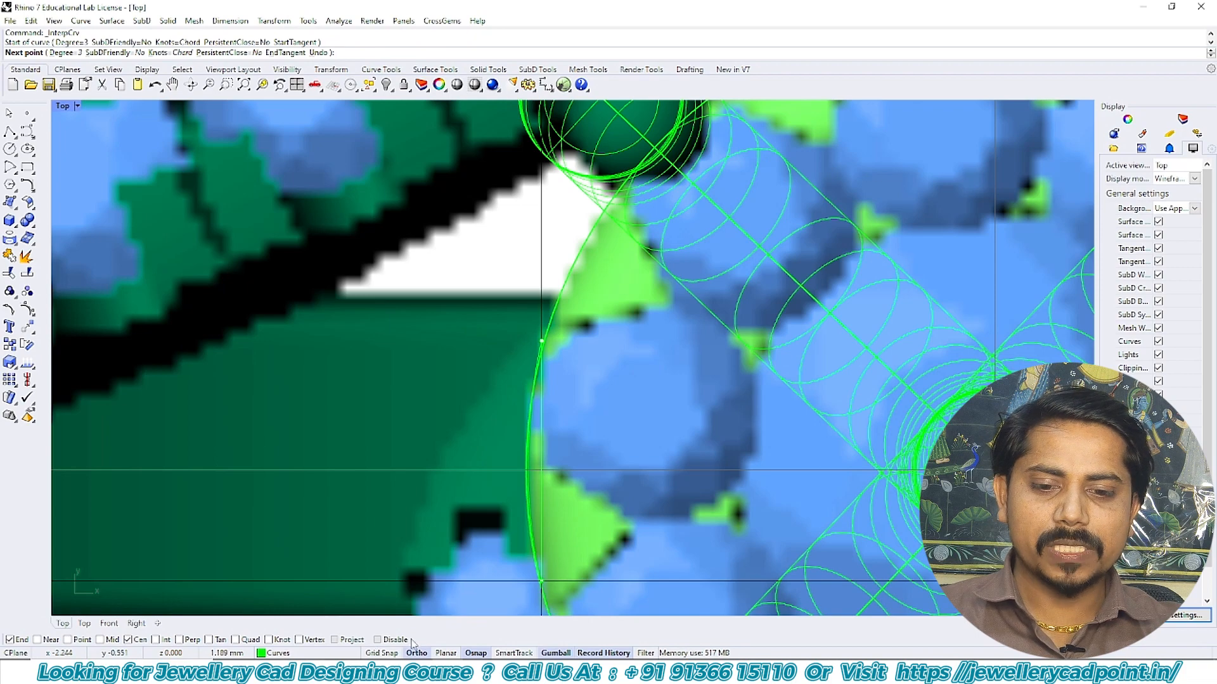
scroll(570, 316, down, 8)
scroll(510, 357, up, 6)
key(F8)
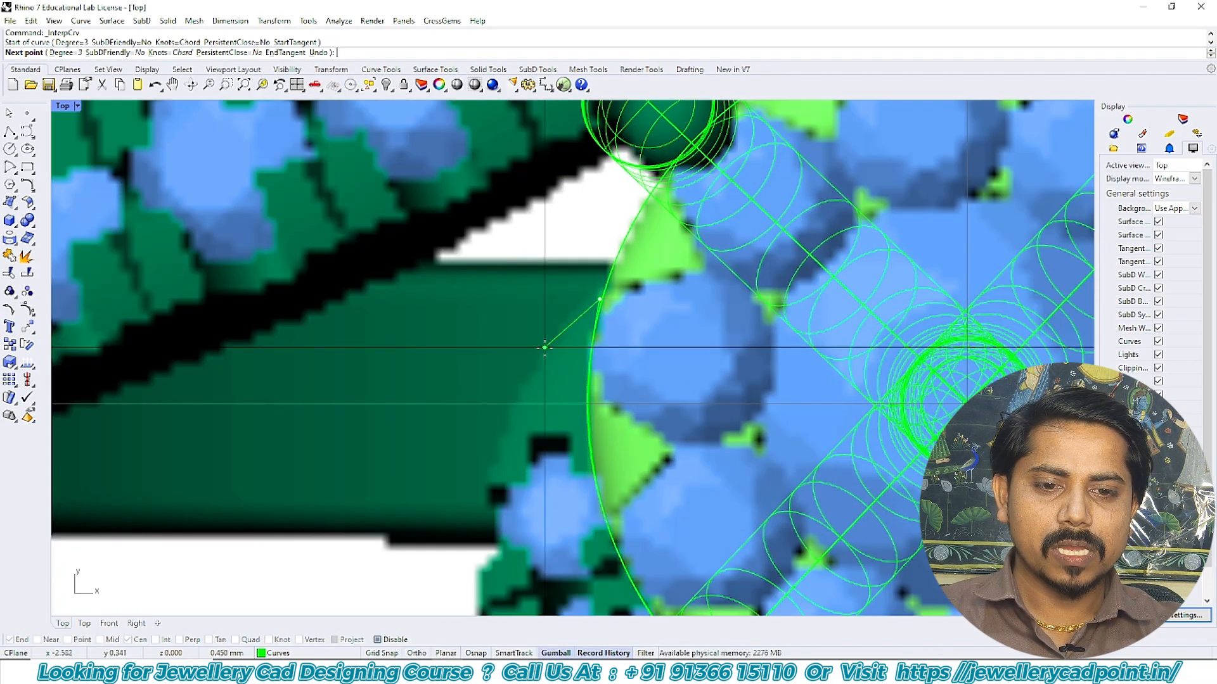
click(542, 346)
right_drag(514, 479, 526, 331)
scroll(526, 332, down, 2)
click(500, 405)
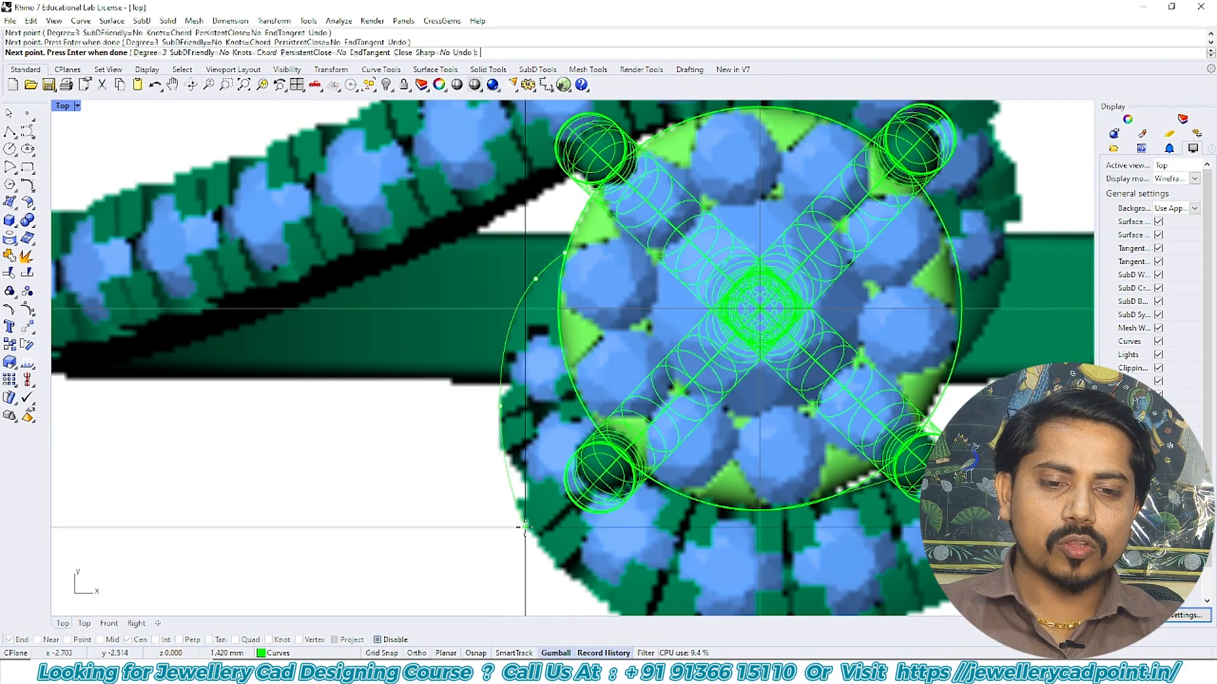
click(535, 539)
scroll(442, 353, down, 9)
scroll(526, 415, up, 9)
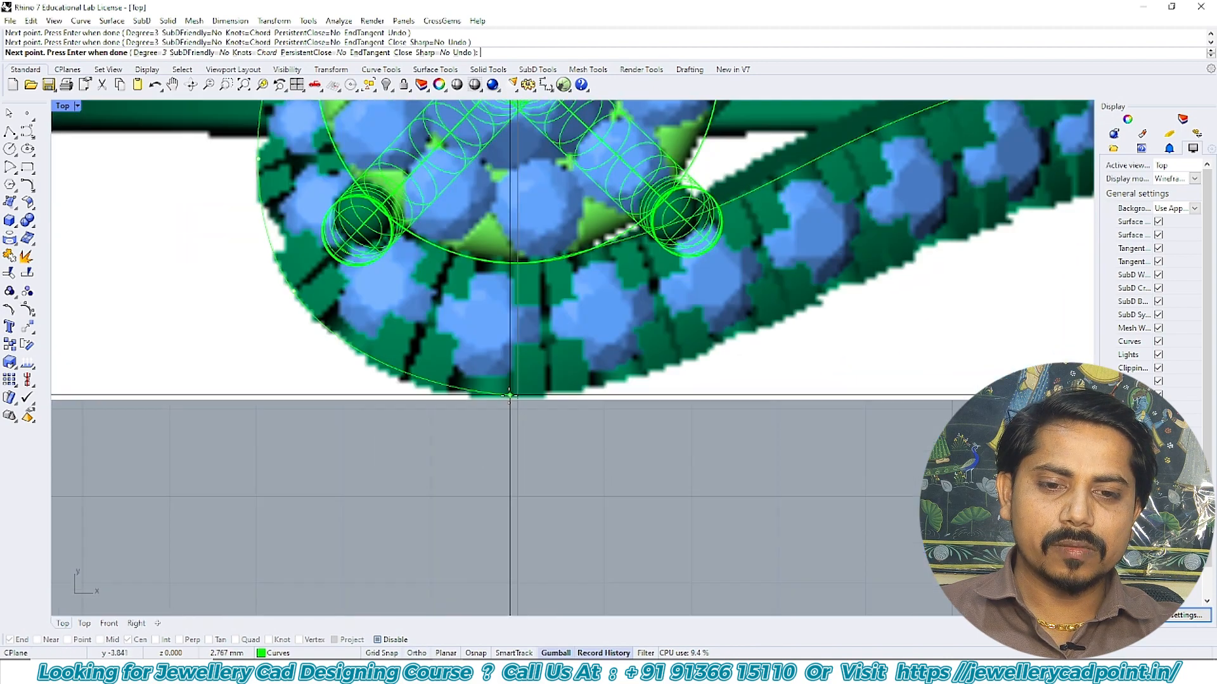
click(437, 388)
- Continue the second curve along the band's lower edge to just past the right of the reference picture and finish it
key(F8)
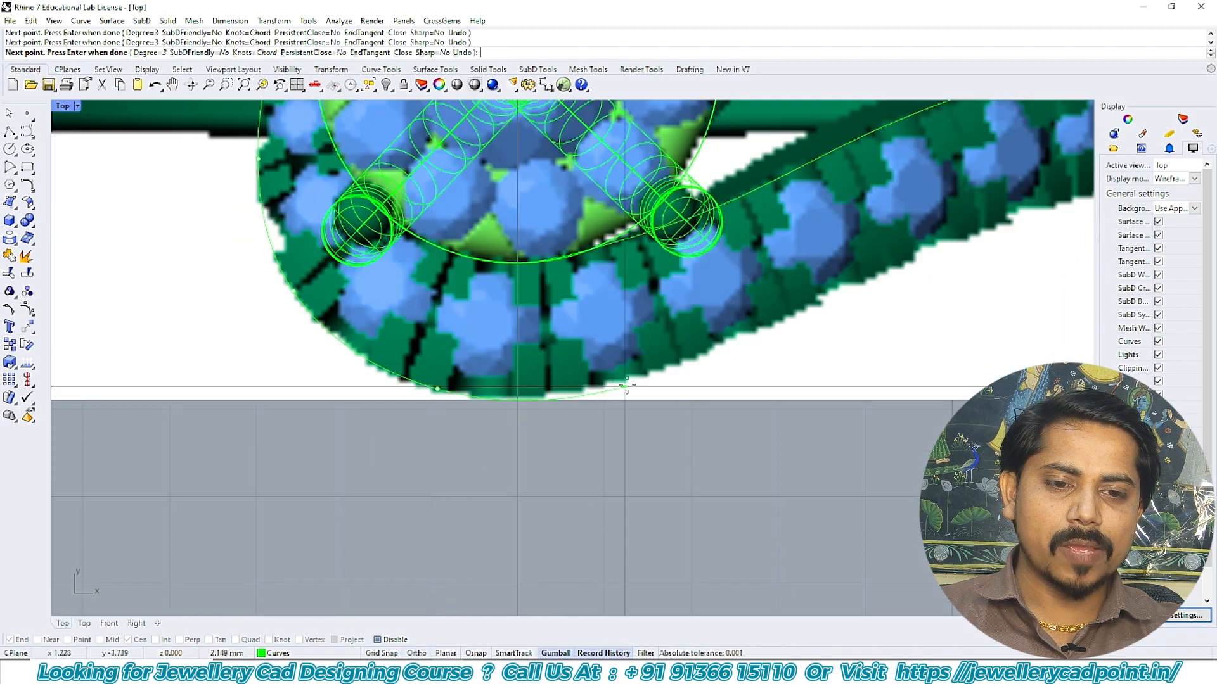
key(F8)
click(858, 282)
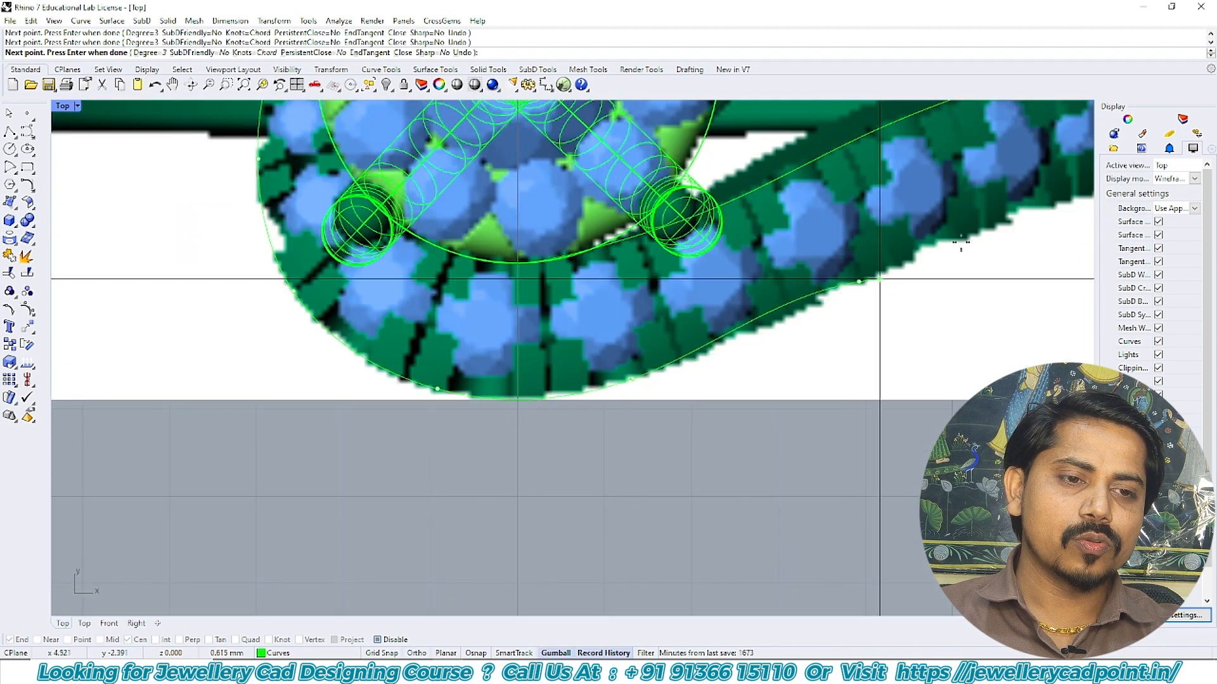
right_drag(1052, 211, 707, 321)
click(711, 317)
right_drag(907, 259, 638, 319)
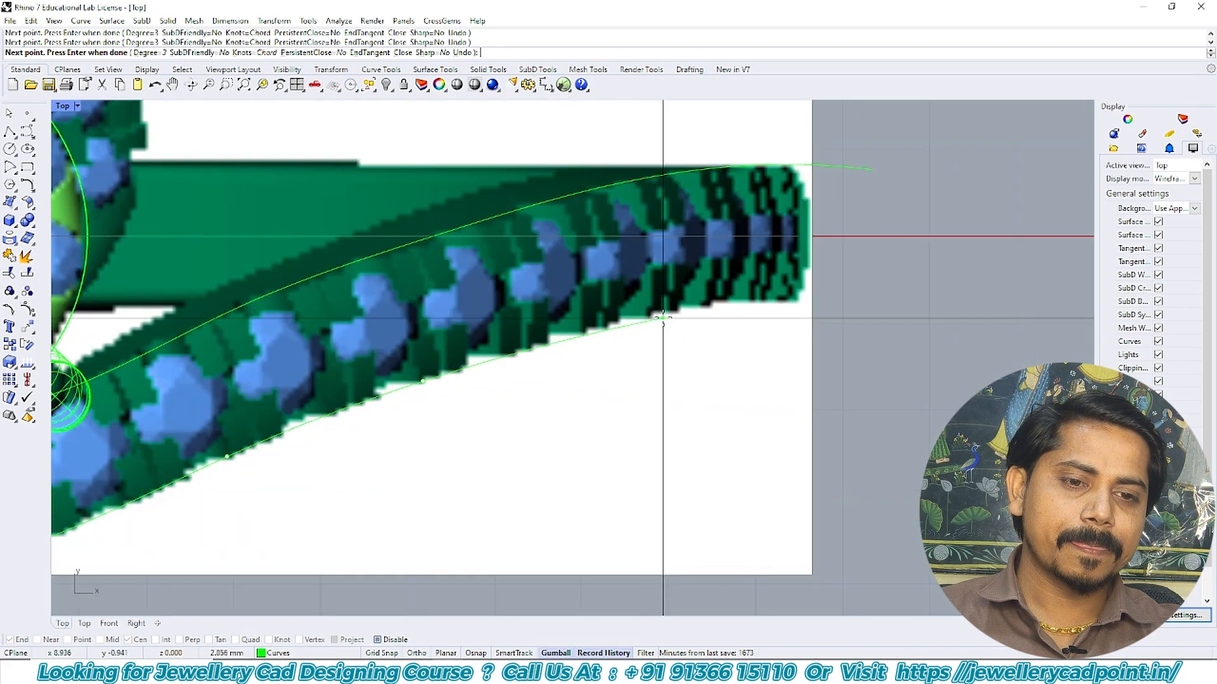
click(661, 313)
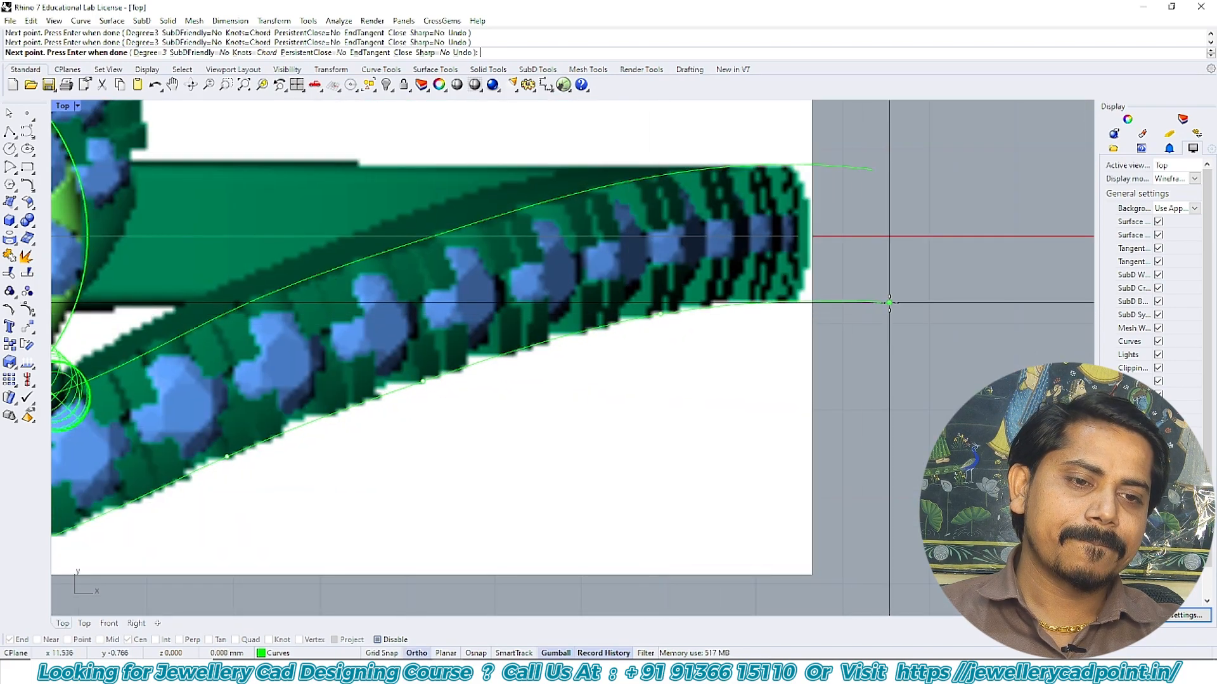
right_click(889, 303)
- Rebuild both traced band curves with 11 points and degree 3
scroll(789, 289, down, 12)
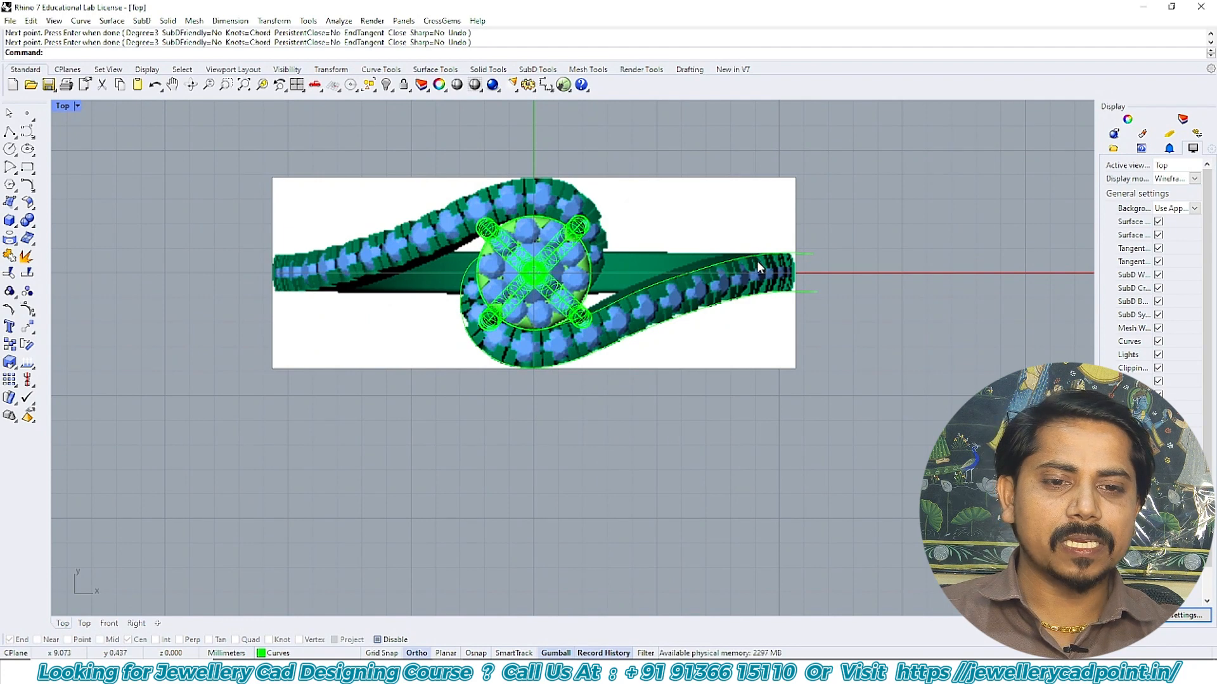
scroll(757, 261, up, 2)
click(809, 250)
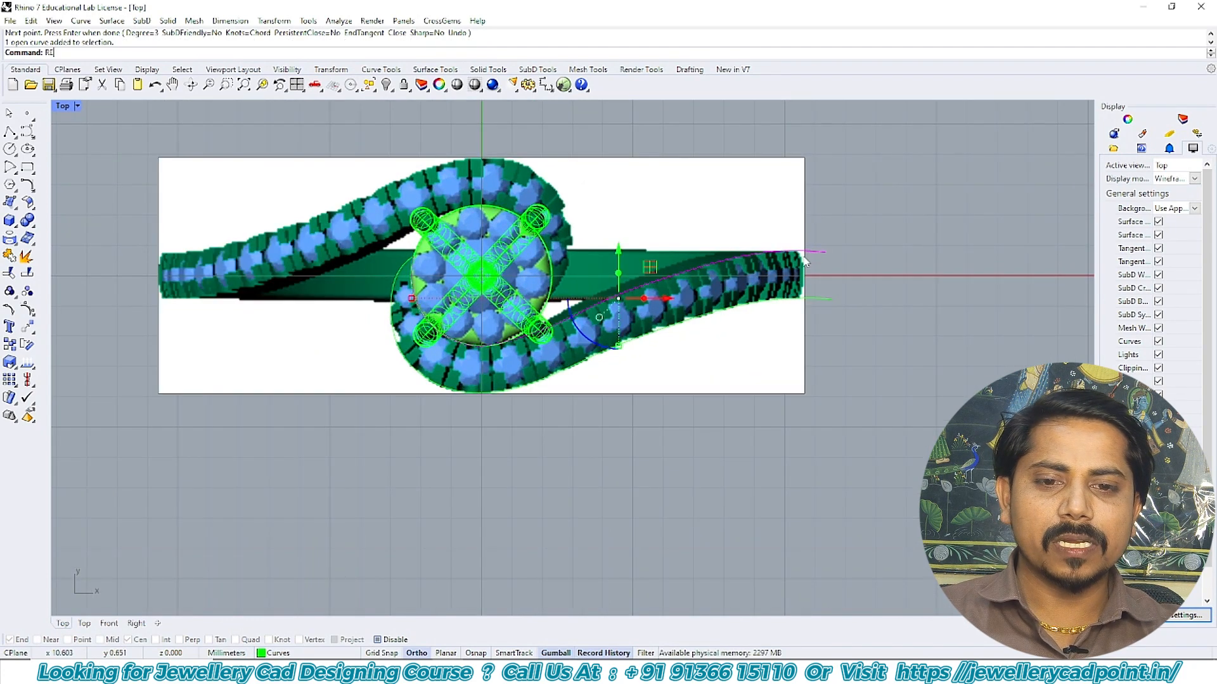
text(build)
key(Return)
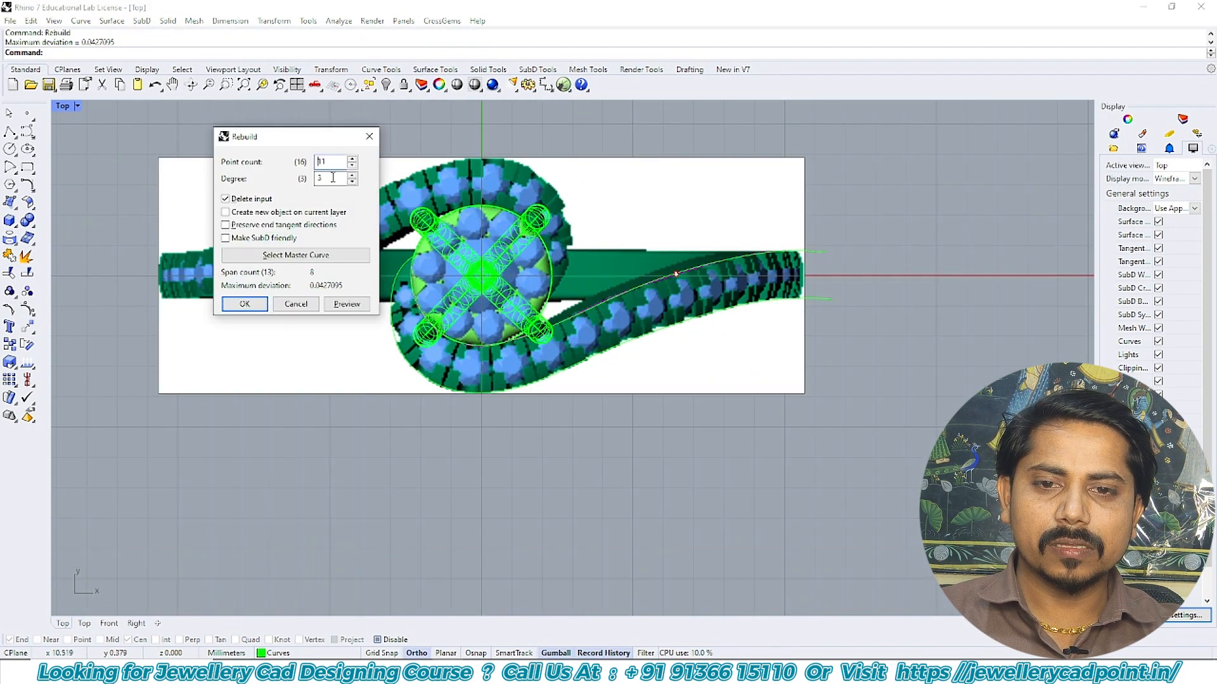
click(277, 304)
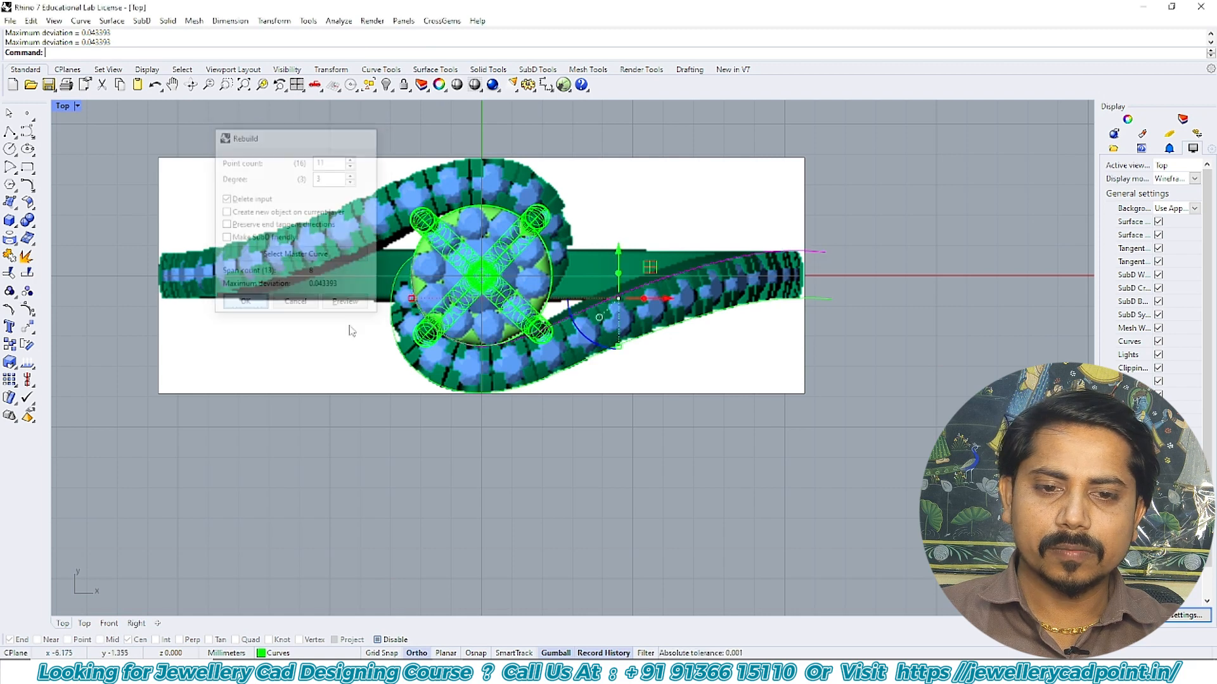
key(Return)
key(Return)
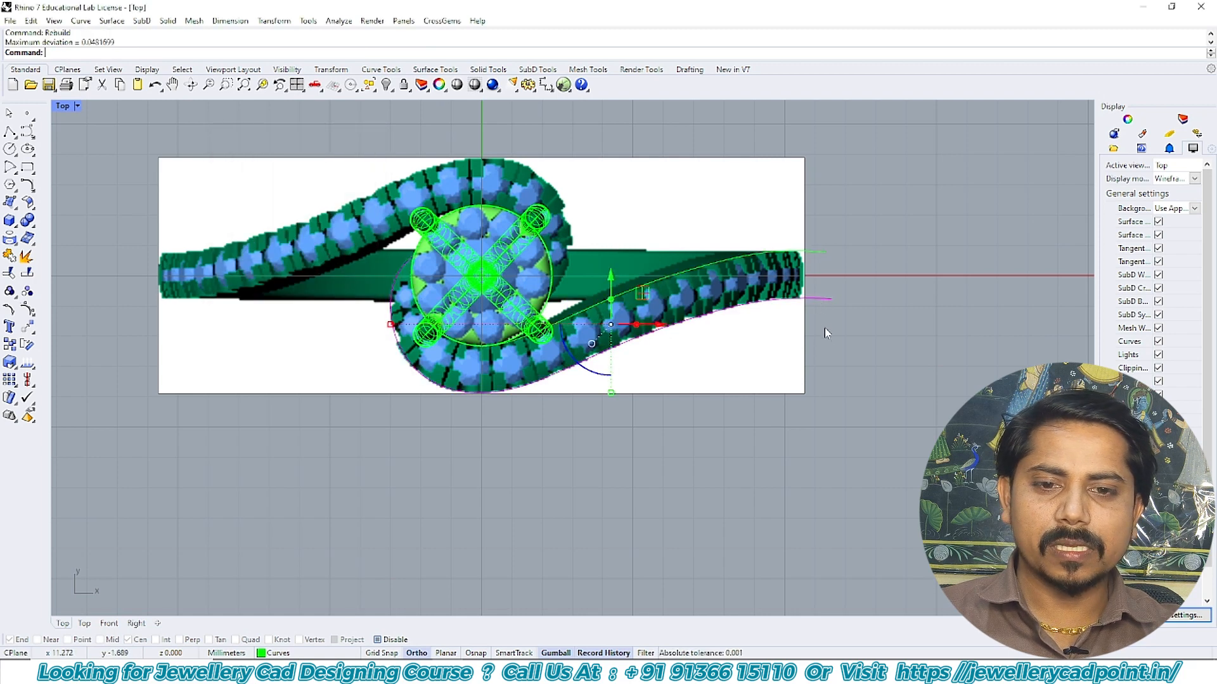
- Set the viewport to shaded display and switch it to the Front view
text(SV)
key(Return)
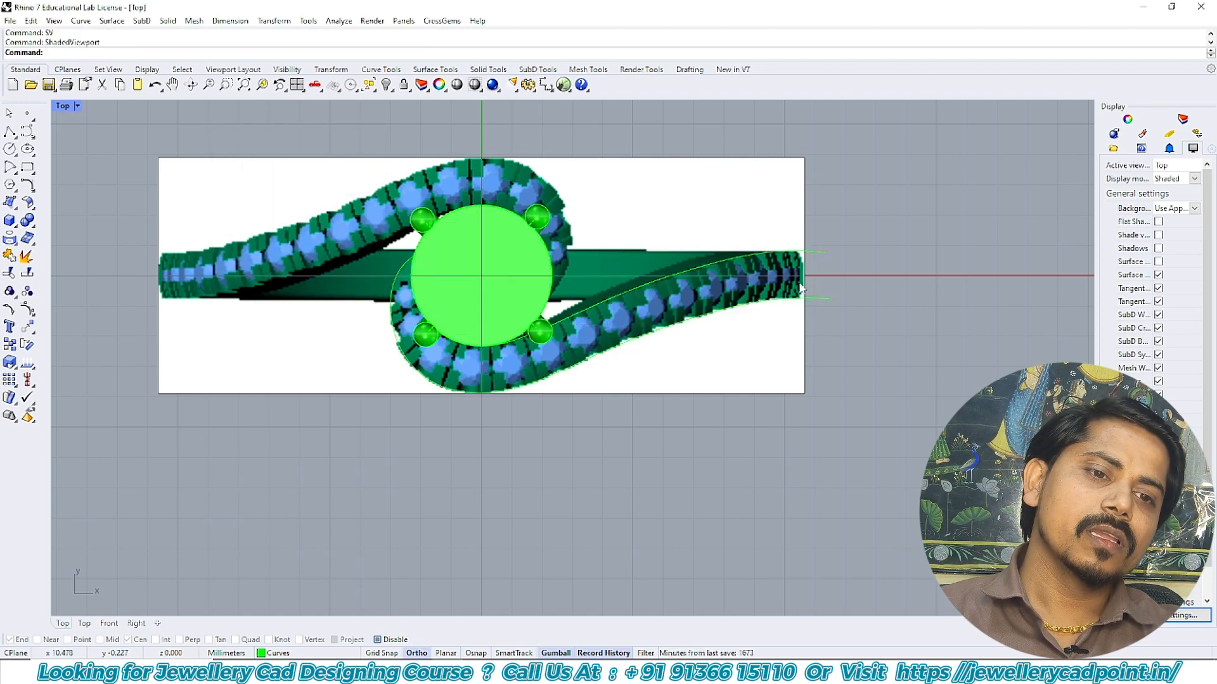
drag(828, 325, 819, 337)
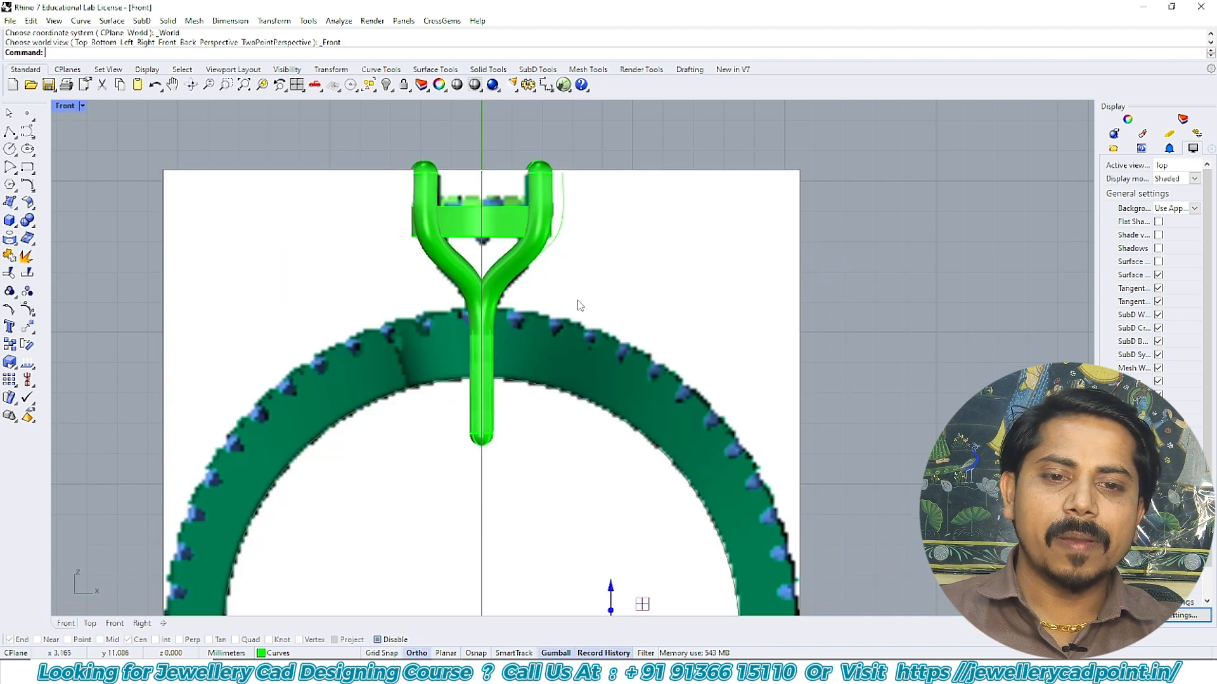
key(ctrl+F1)
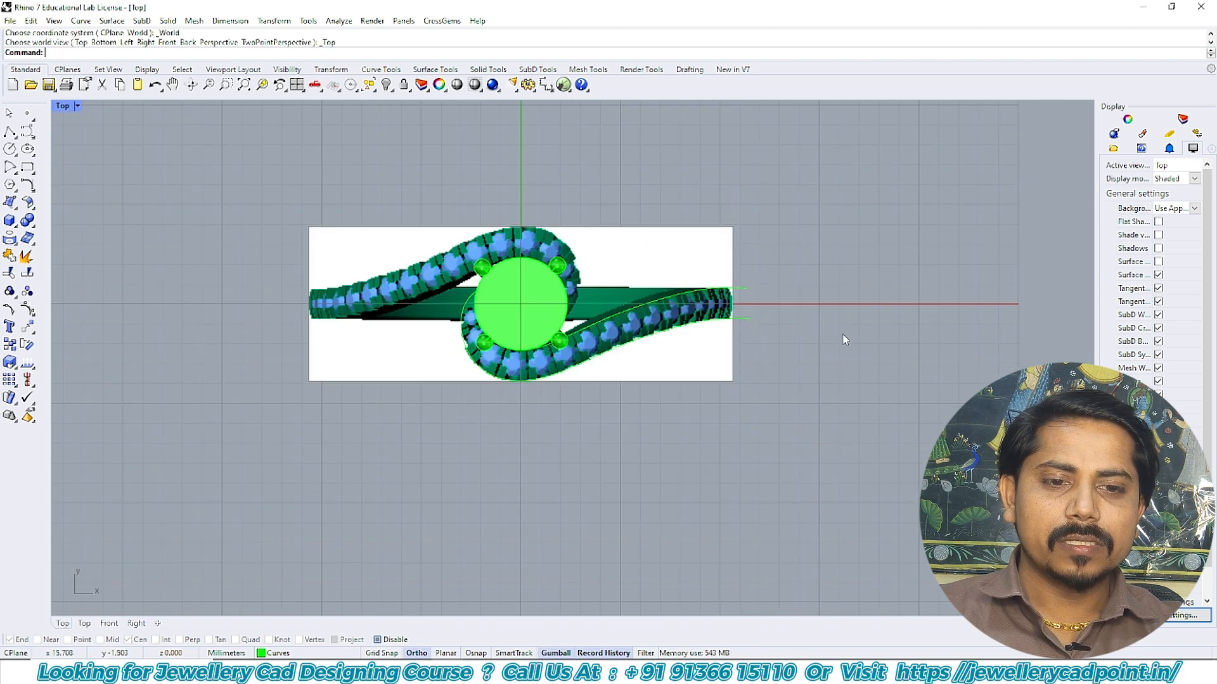
key(ctrl+F2)
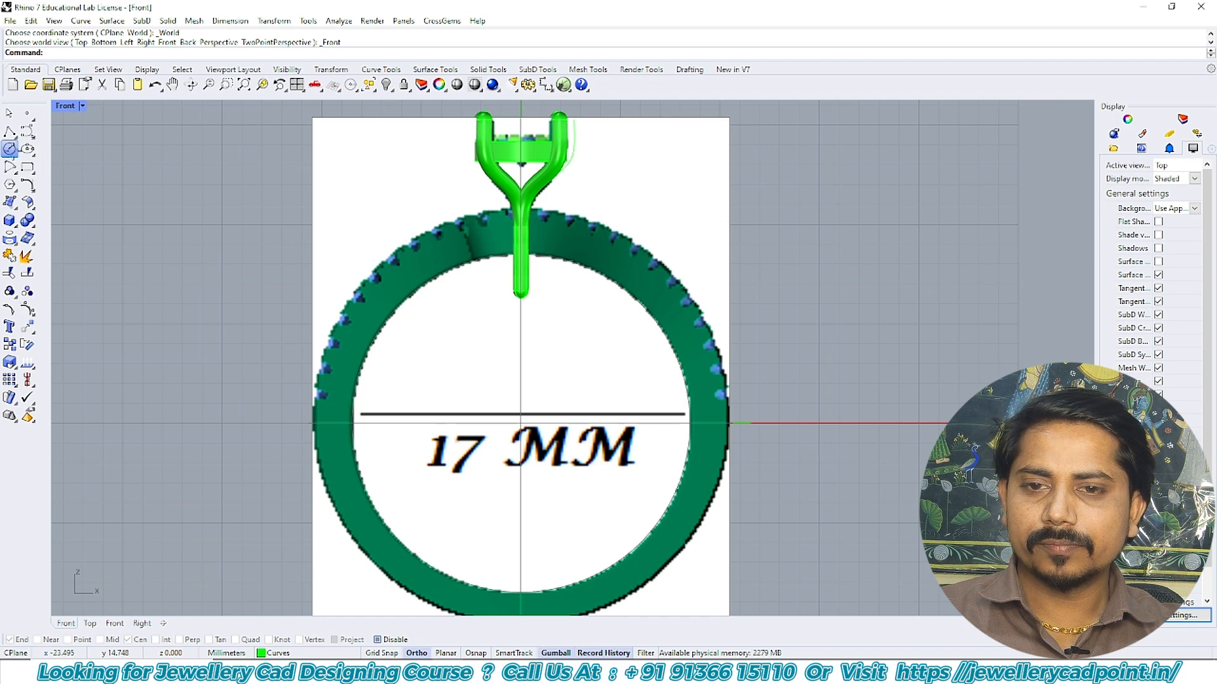
click(11, 150)
scroll(546, 301, down, 2)
right_drag(545, 299, 538, 259)
text(0)
key(Return)
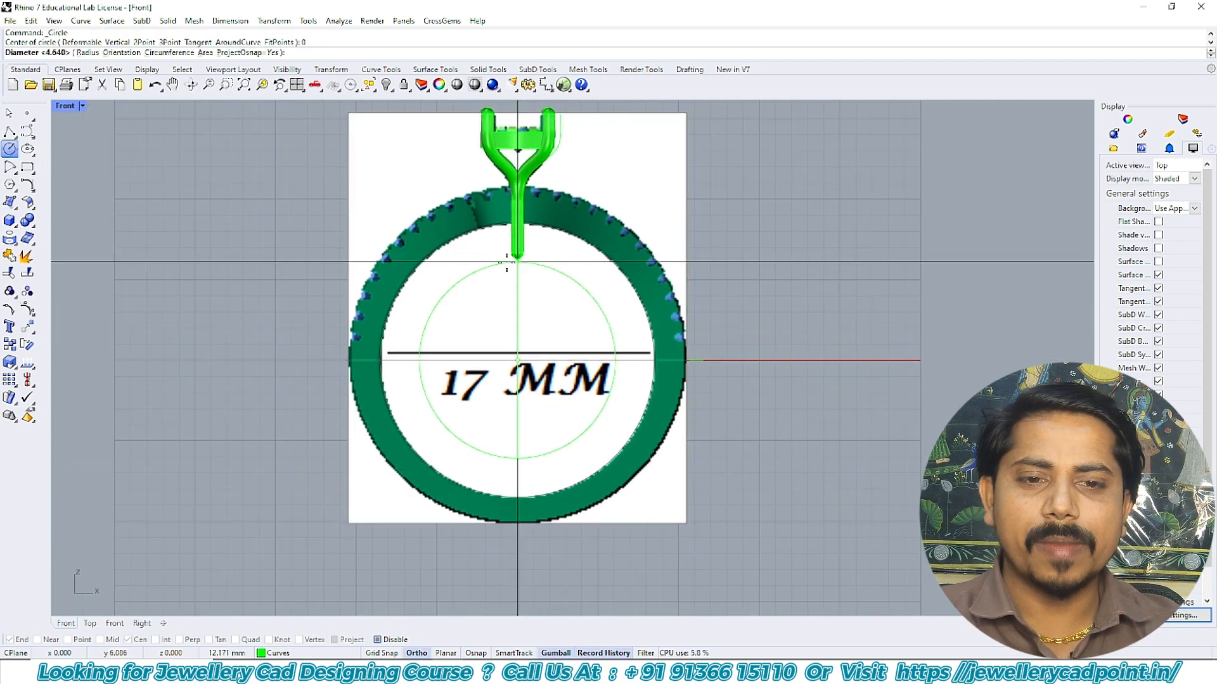
key(Return)
- Draw a circle with a 17 mm diameter centred on the origin in the Front view
key(Return)
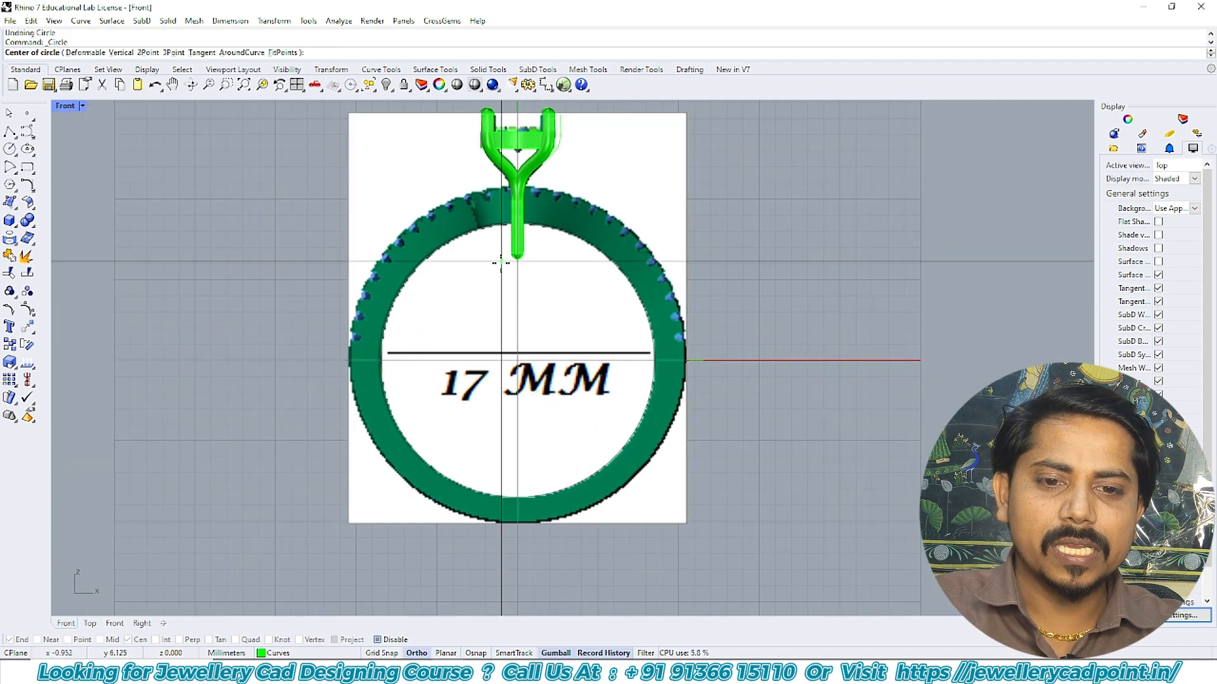
text(0)
key(Return)
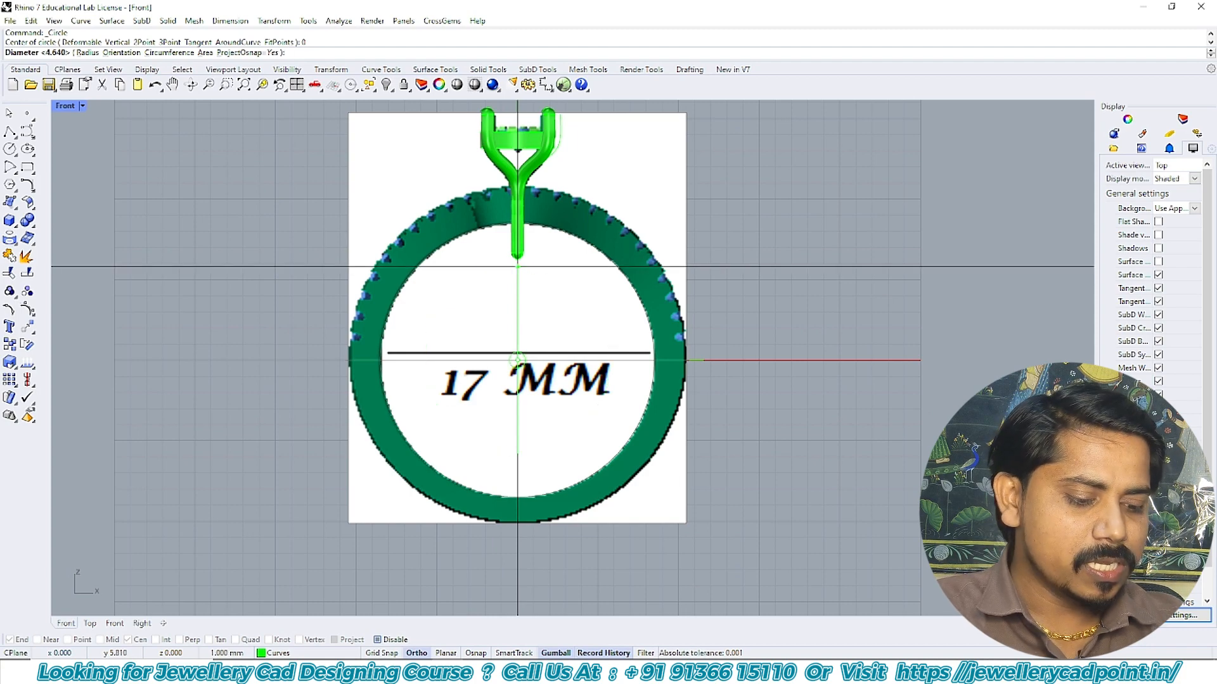
text(17)
key(Return)
- Offset the 17 mm circle outward through a point on the reference band's outer edge near its bottom
click(567, 237)
right_drag(520, 361, 526, 256)
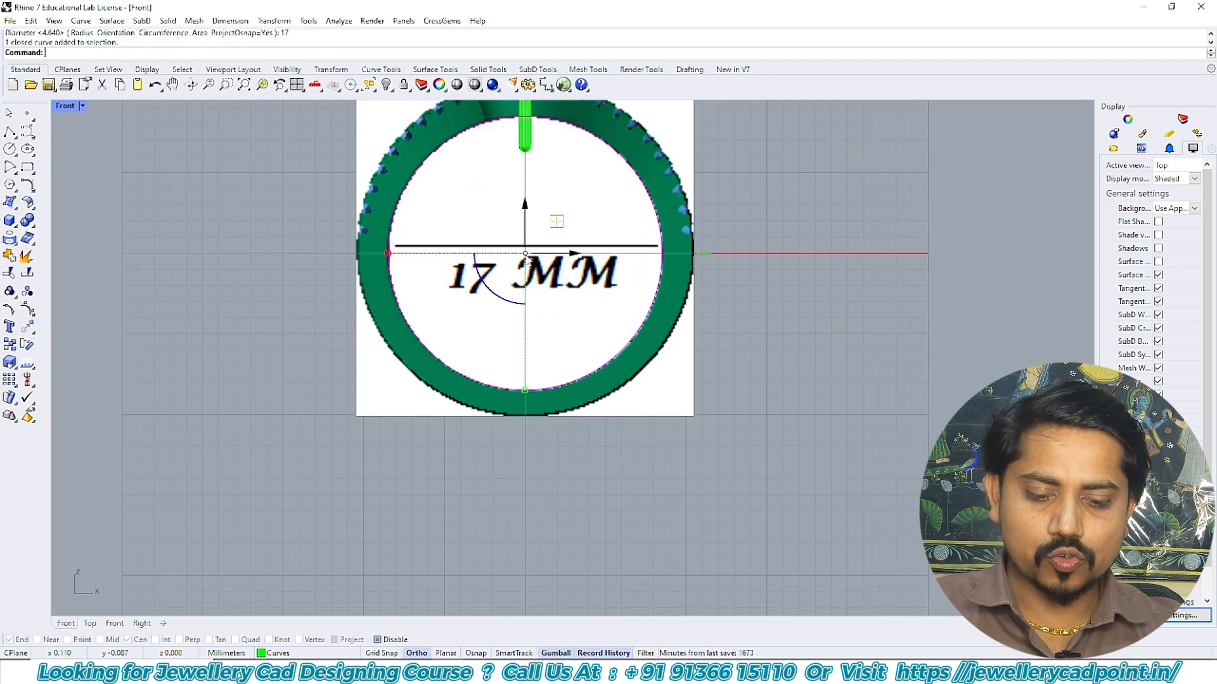
text(Of)
key(Return)
scroll(532, 409, up, 5)
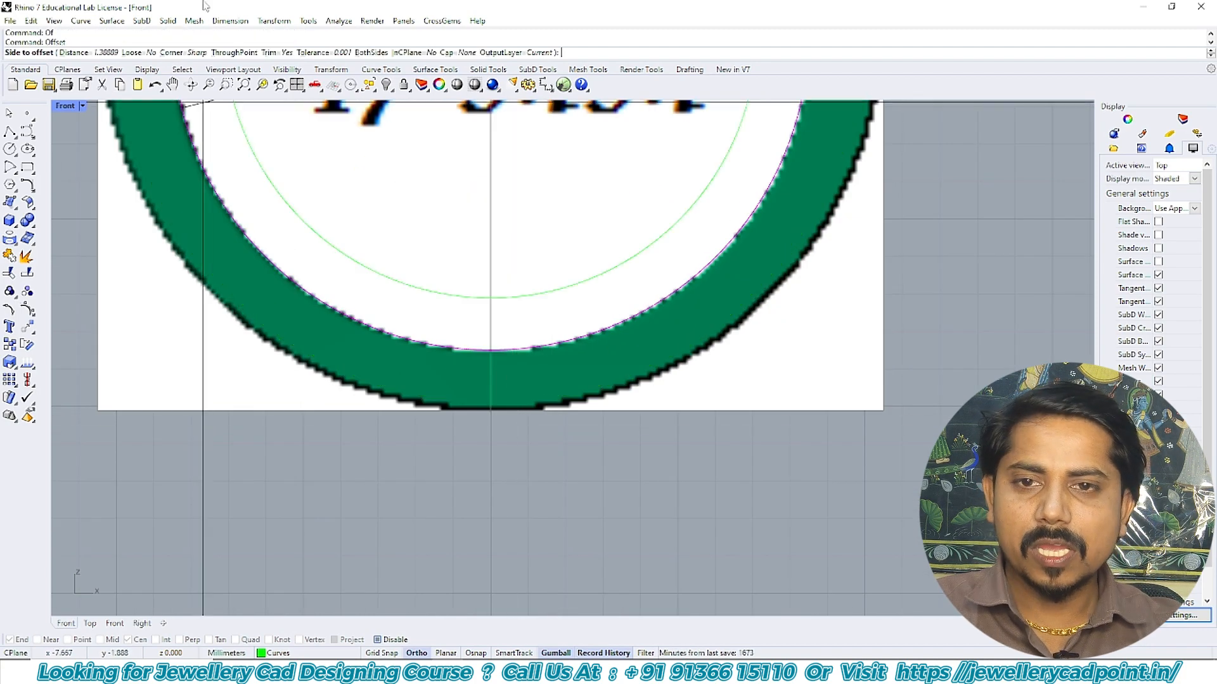
click(240, 52)
scroll(573, 393, up, 5)
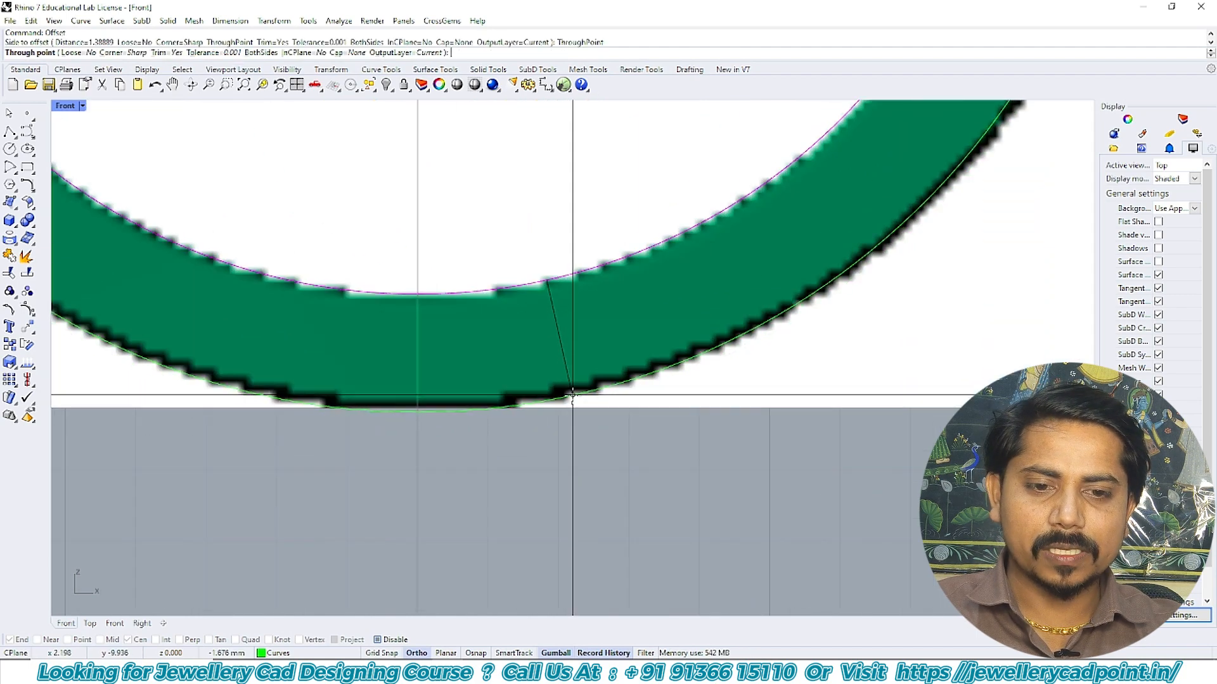
click(573, 391)
scroll(573, 391, down, 10)
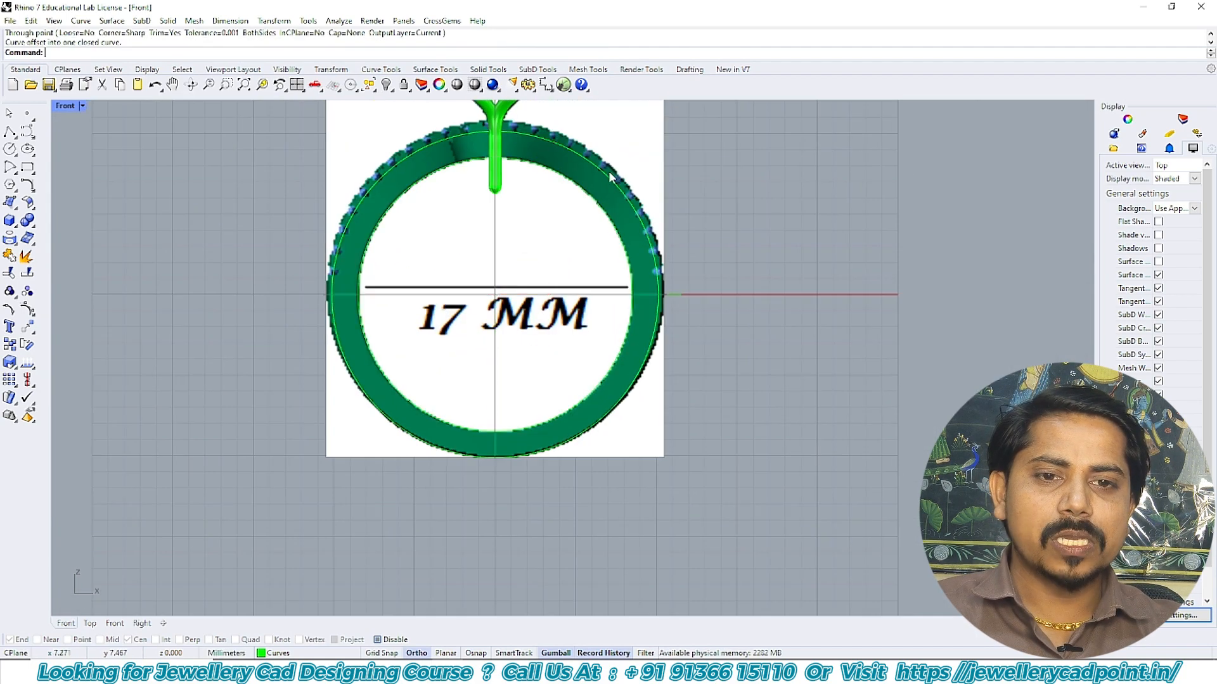
- Scale the outer circle from its bottom quadrant so it matches the reference band's outer edge at the top
click(9, 363)
scroll(469, 457, up, 5)
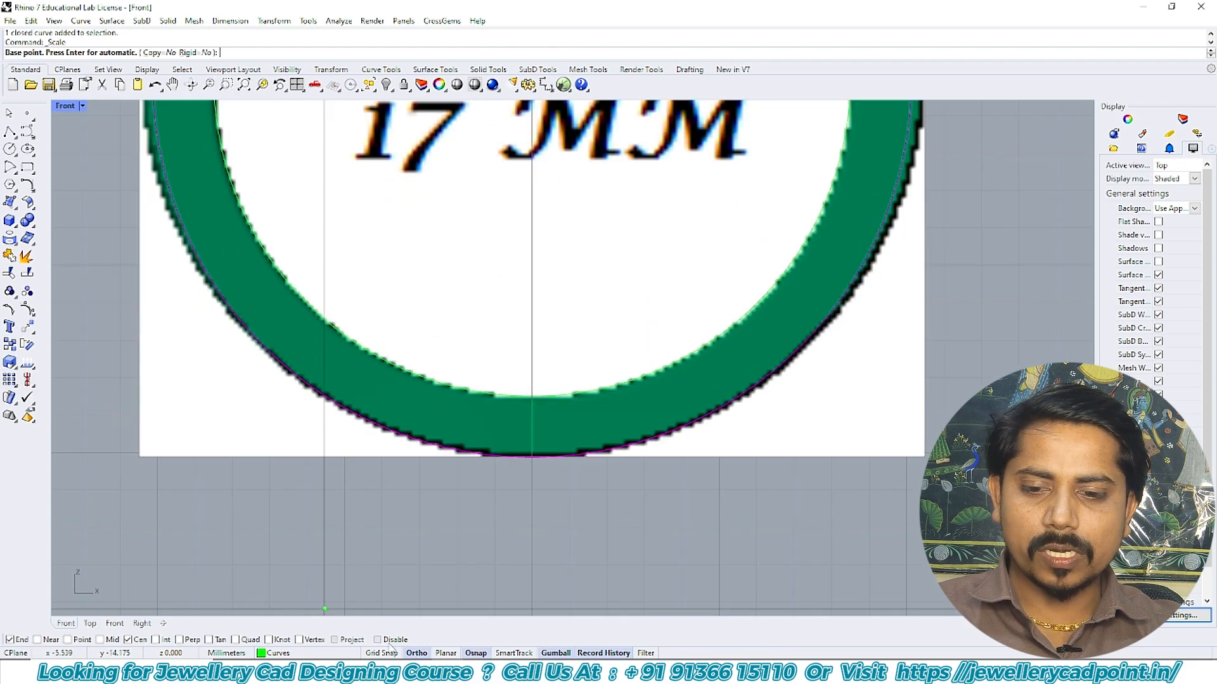
right_click(245, 641)
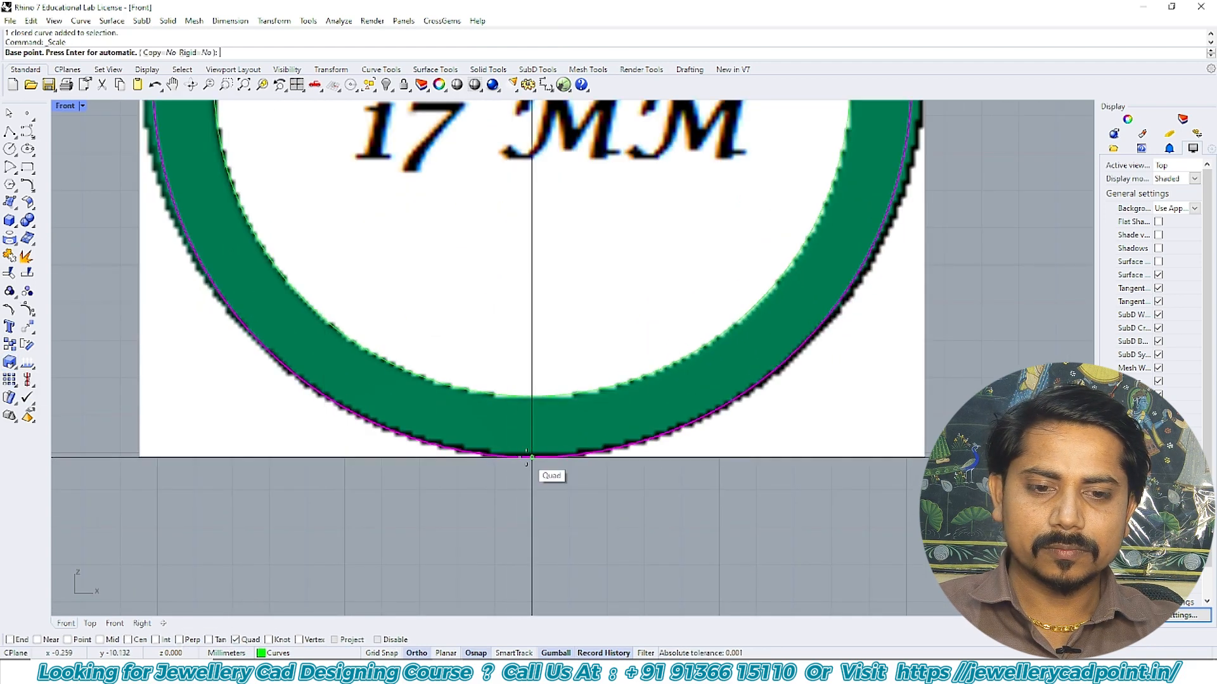
click(532, 457)
right_drag(532, 276, 524, 441)
scroll(528, 349, down, 5)
click(517, 357)
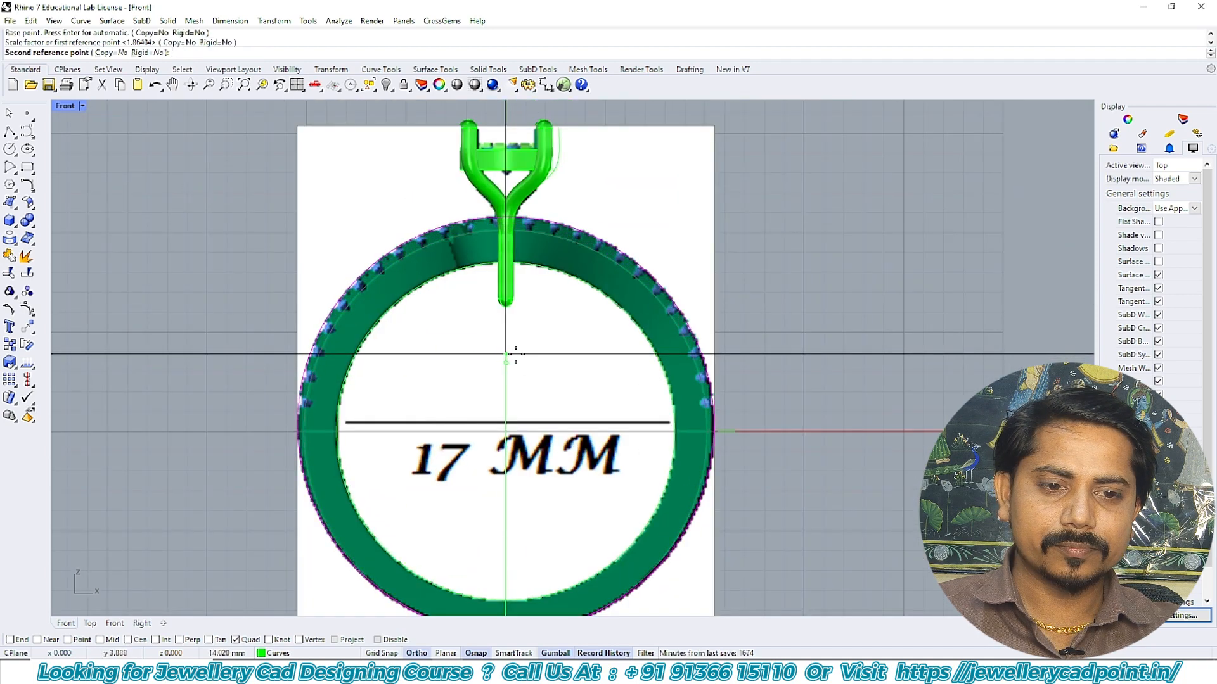
click(515, 355)
scroll(517, 326, down, 2)
key(Escape)
scroll(543, 279, up, 2)
- Create a horizontal cut plane through the origin across the scaled outer circle
click(549, 233)
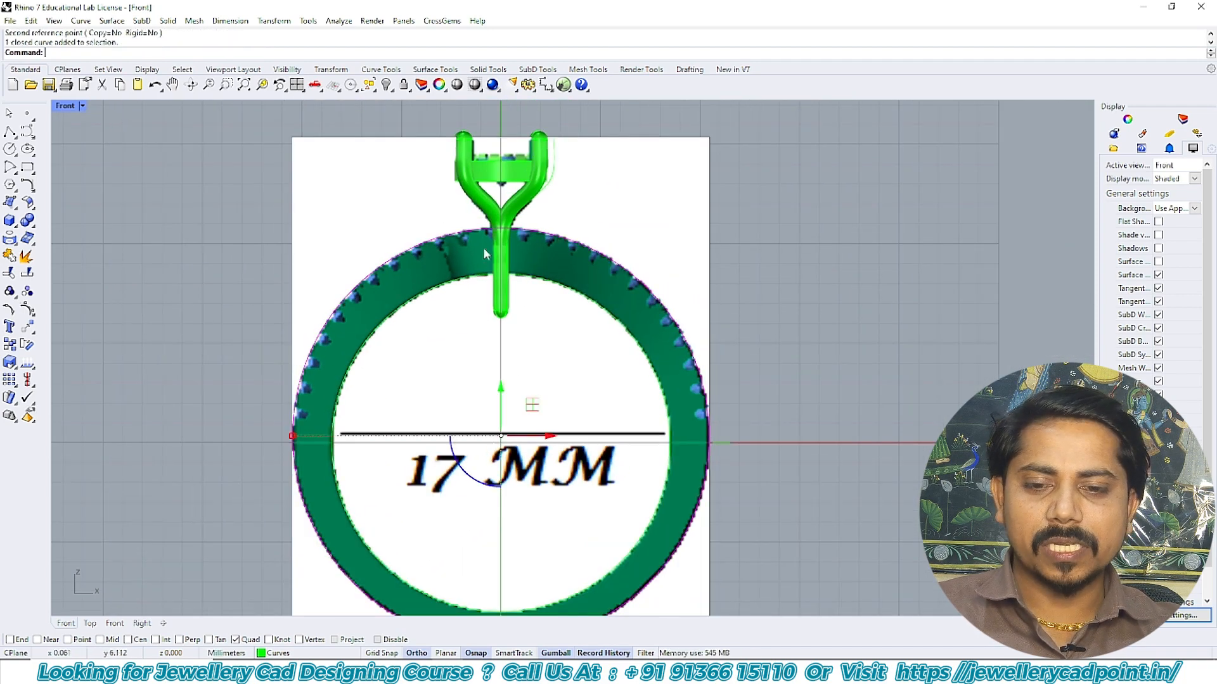
scroll(483, 253, down, 2)
text(CutP)
key(Return)
text(0)
key(Return)
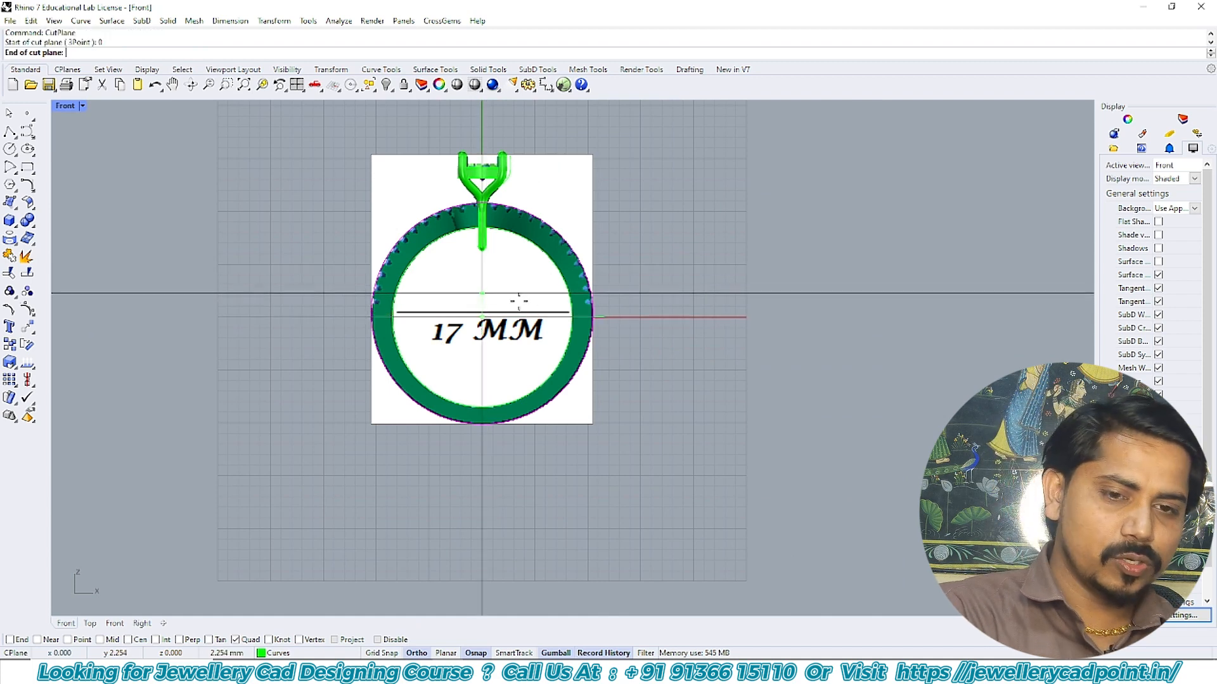
- Split the outer circle into upper and lower halves with the cut plane, and delete the plane
text(S)
key(Return)
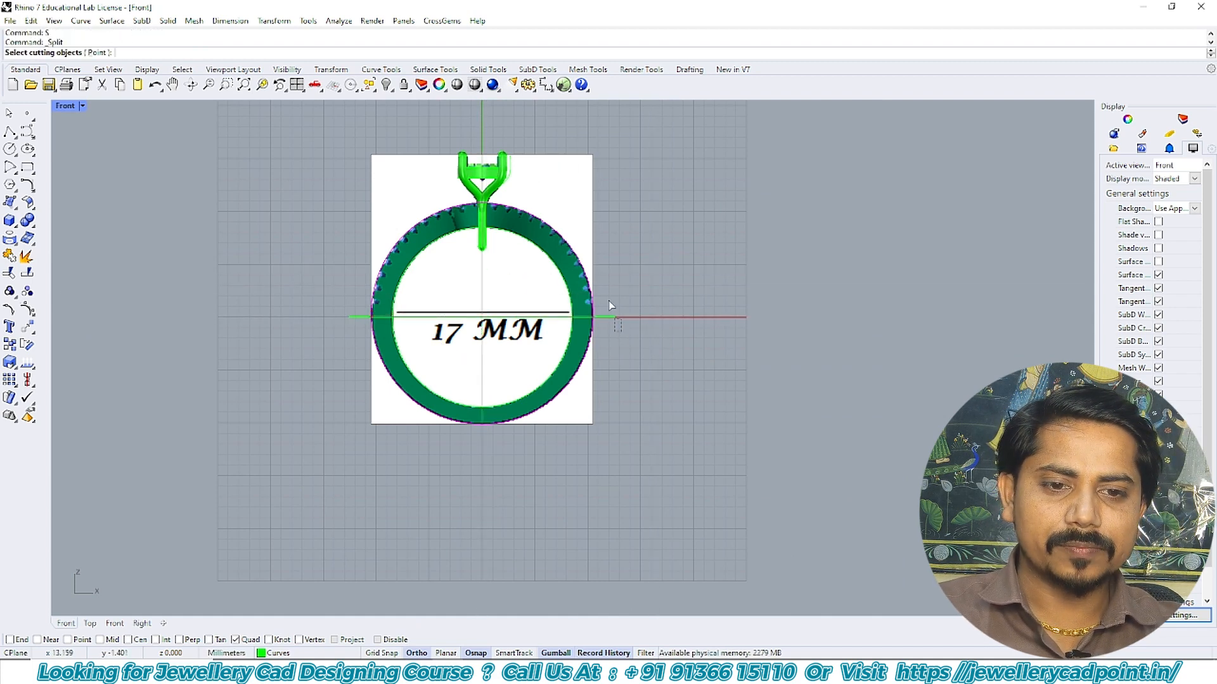
click(611, 316)
key(Return)
click(560, 234)
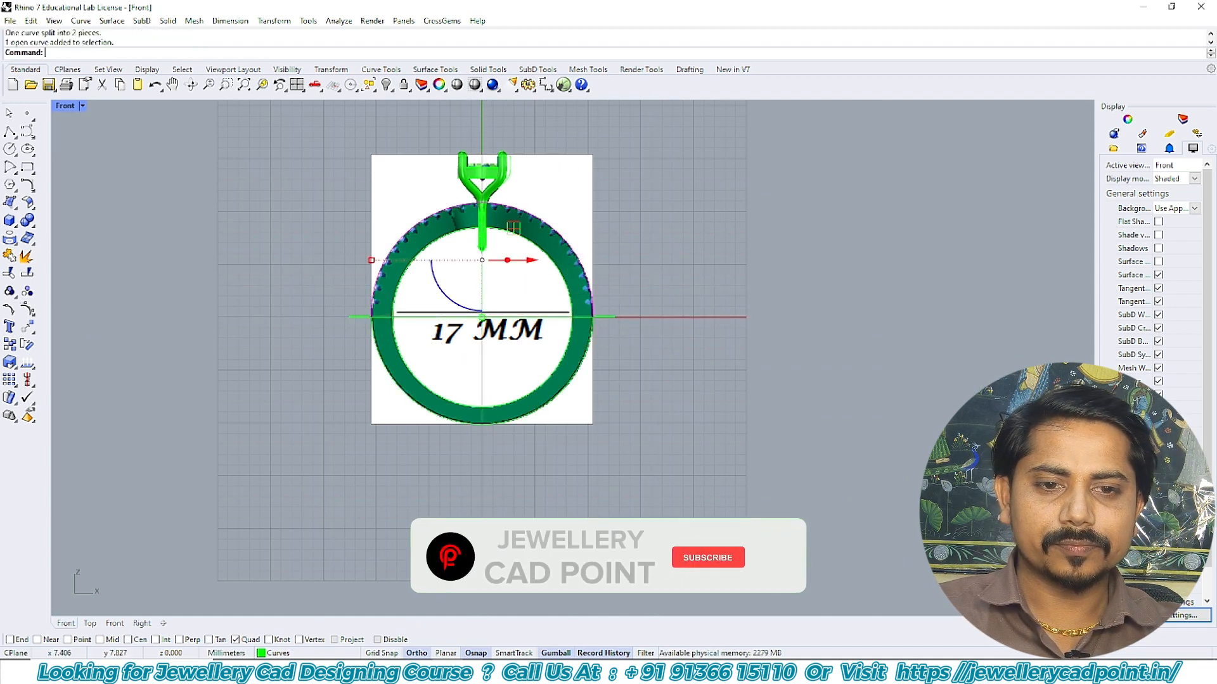
click(614, 318)
key(Delete)
- Extrude the upper half of the outer circle to both sides, wide enough to cover the reference band in the Top view
key(ctrl+F1)
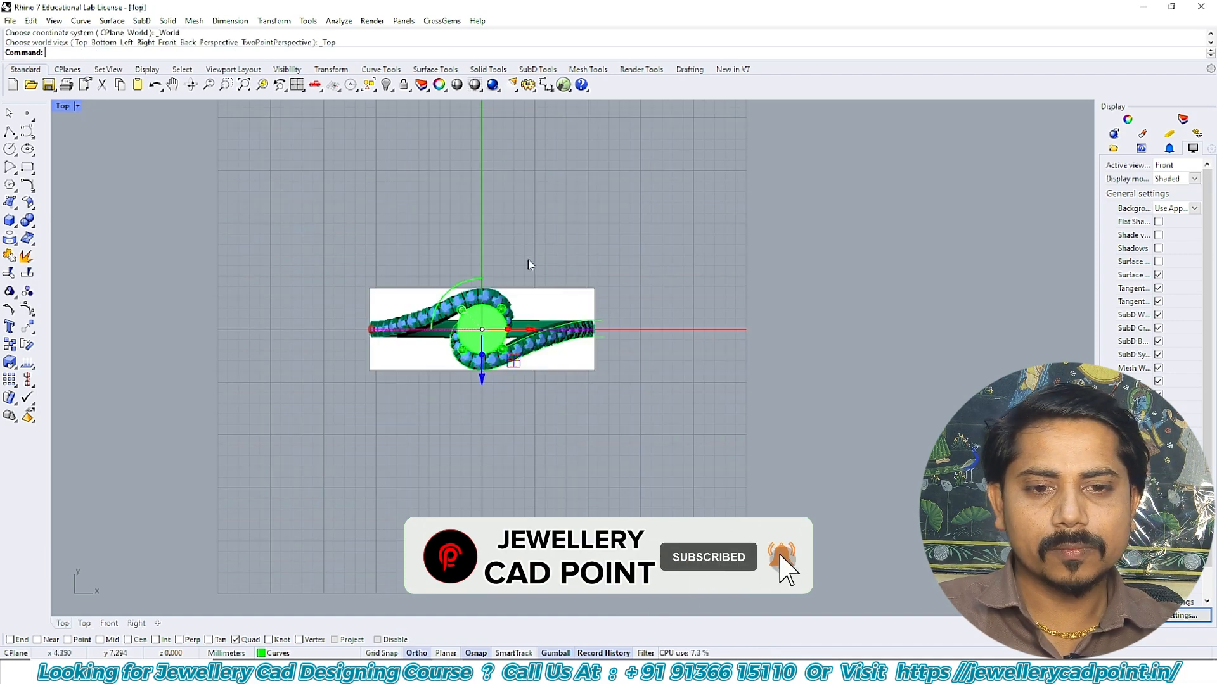
scroll(563, 312, up, 2)
key(ctrl+F4)
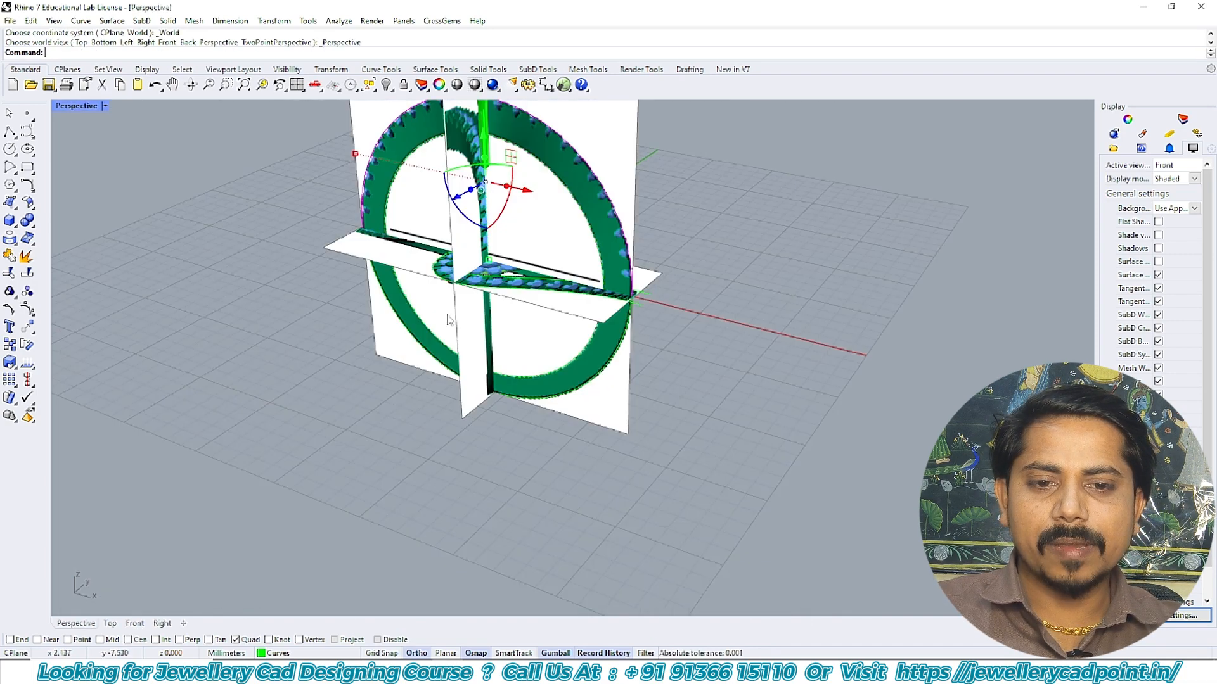
key(ctrl+F2)
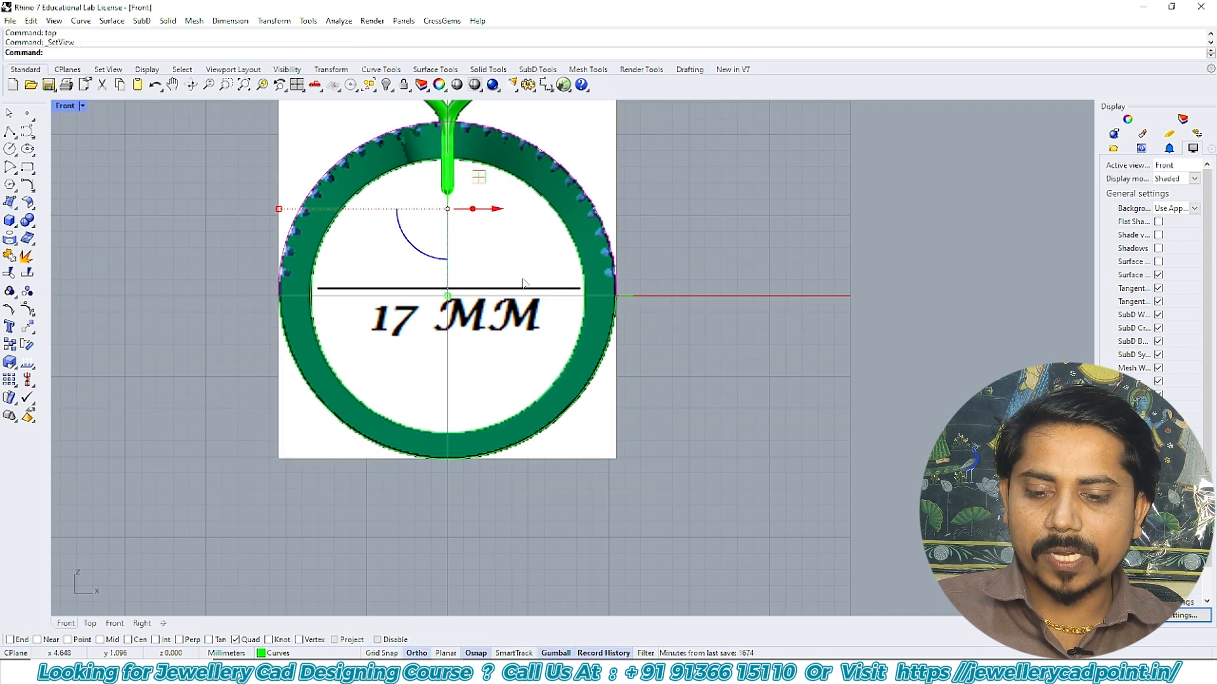
key(ctrl+F1)
click(9, 223)
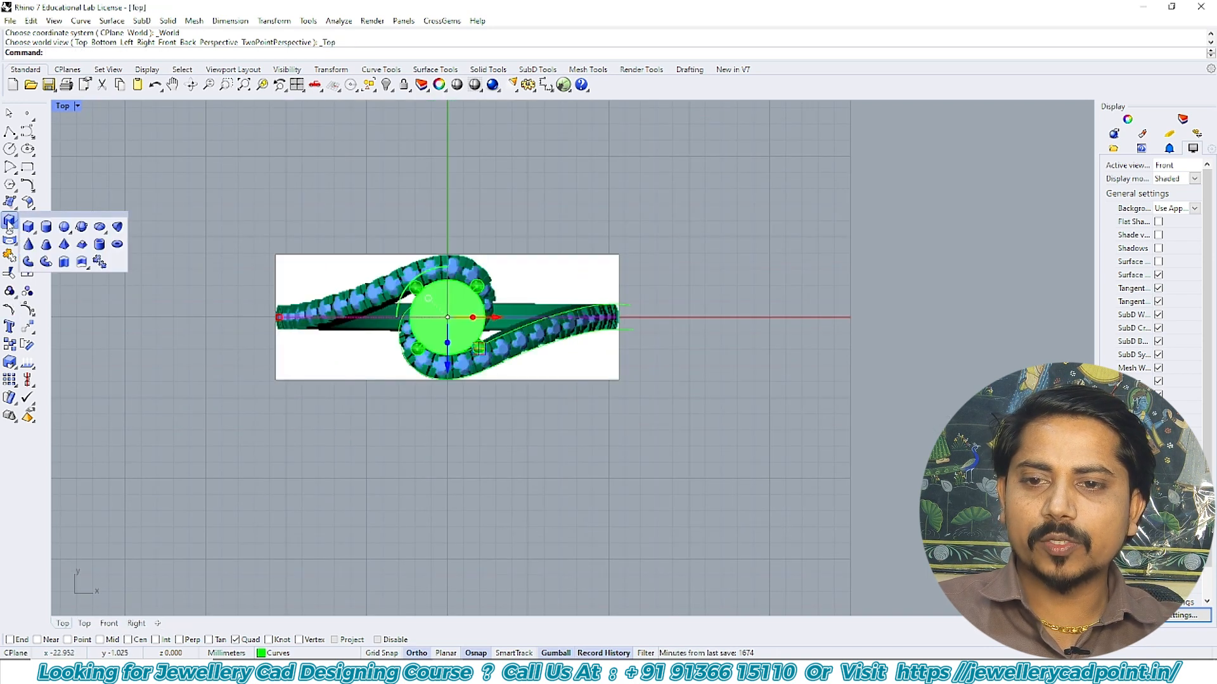
click(63, 262)
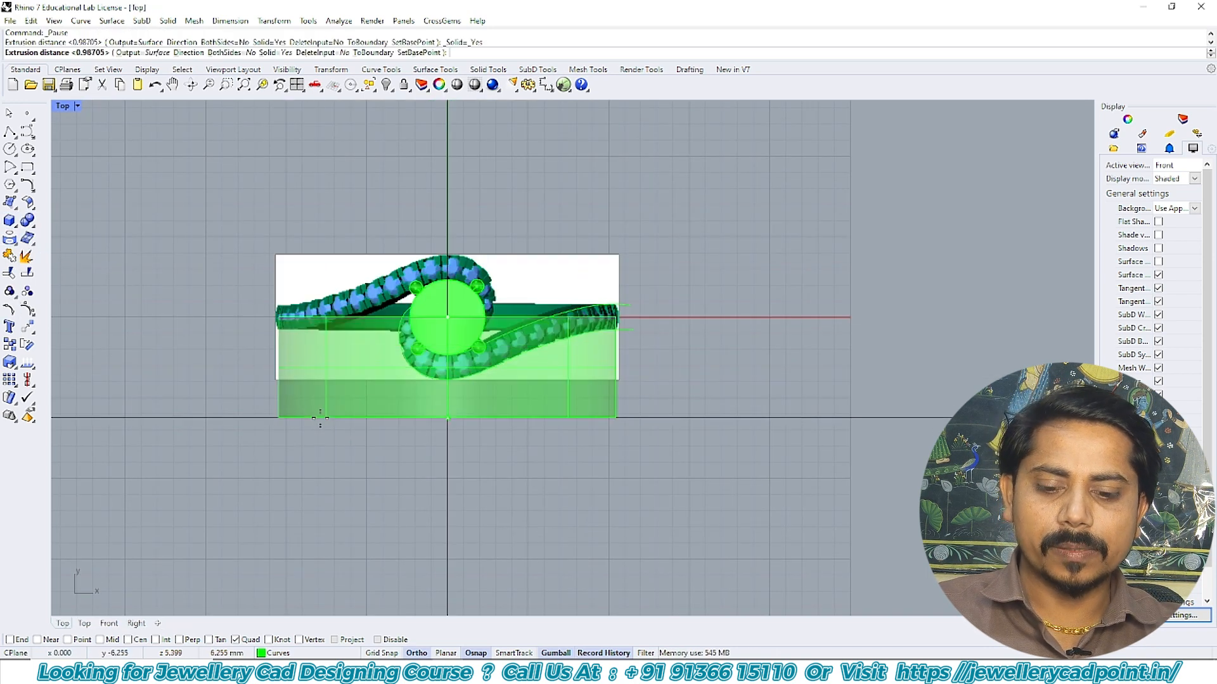
click(225, 52)
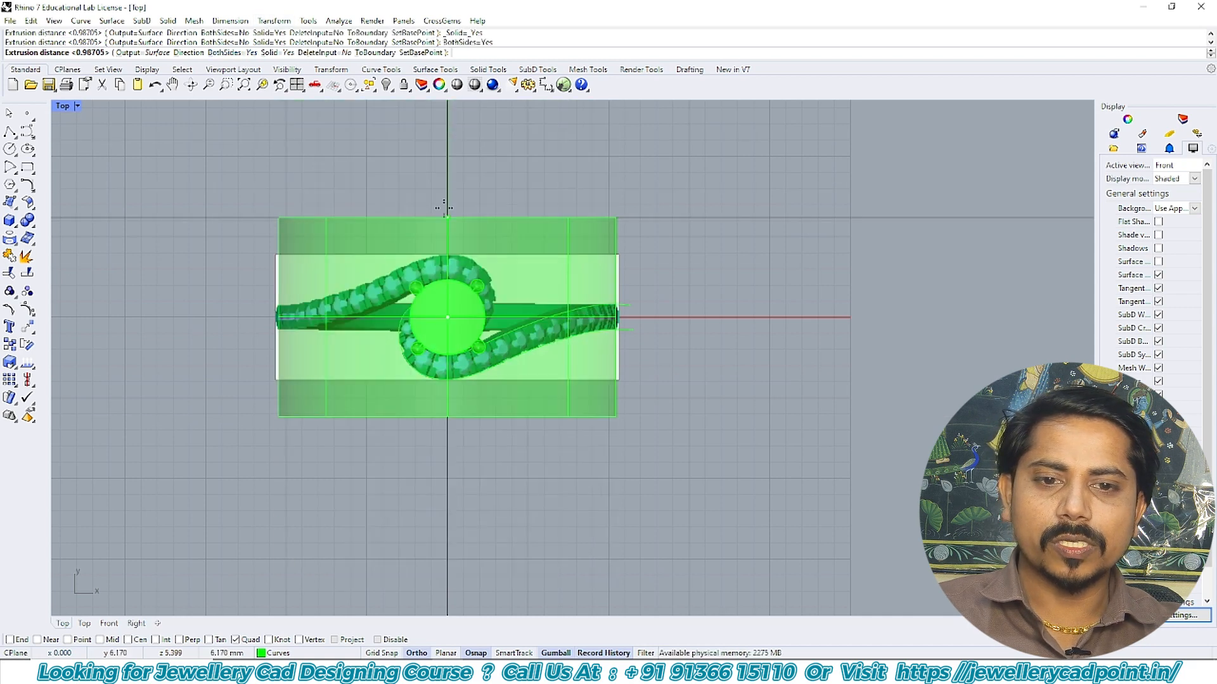
click(645, 238)
- Project the two traced band curves from the Top view onto the extruded half-cylinder surface
text(W)
key(Return)
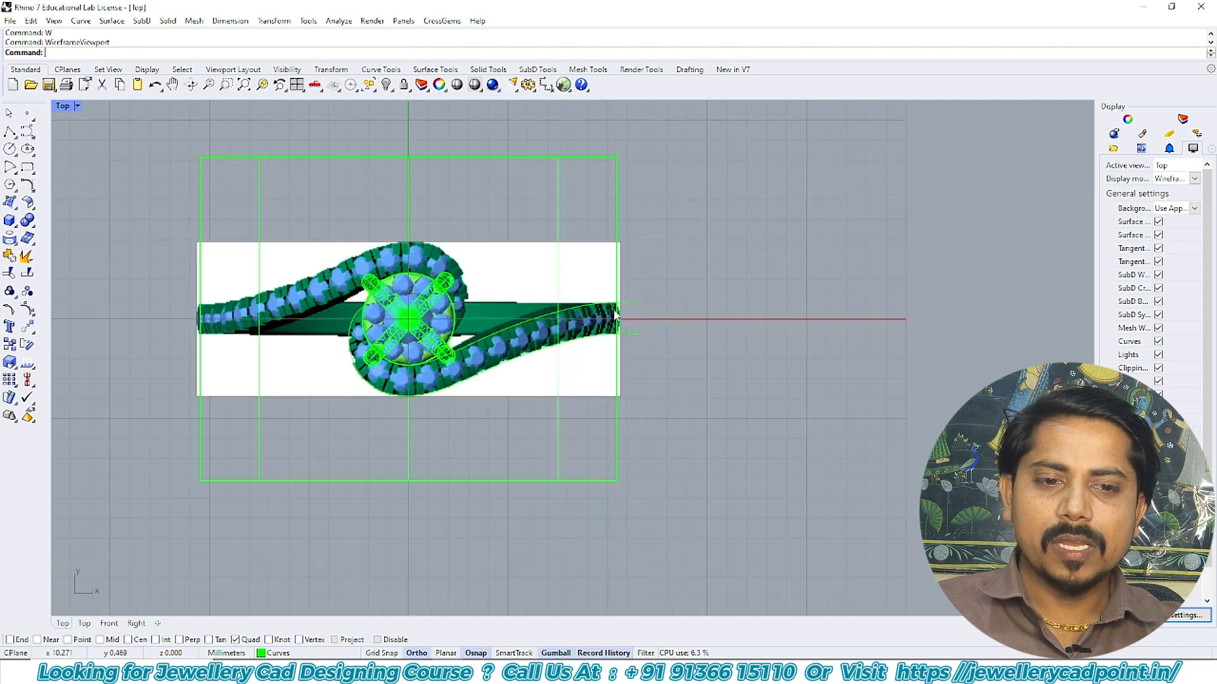
scroll(599, 333, up, 1)
click(626, 307)
shift+click(632, 334)
text(SV)
key(Return)
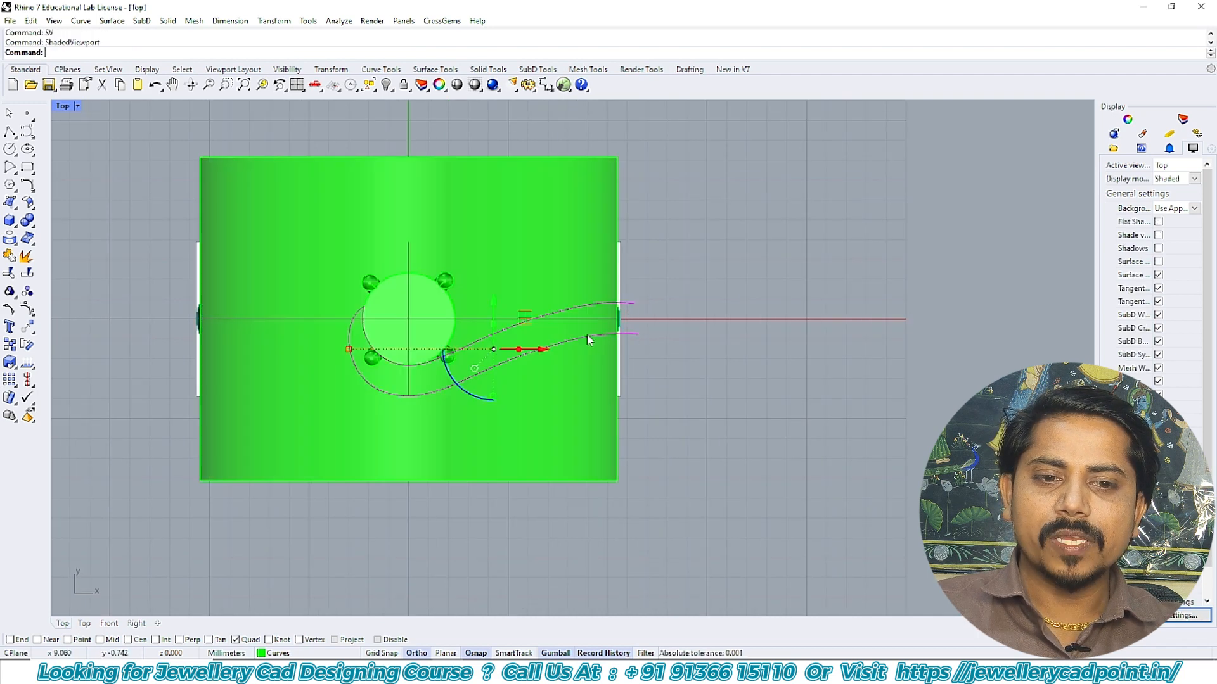
right_drag(146, 273, 130, 225)
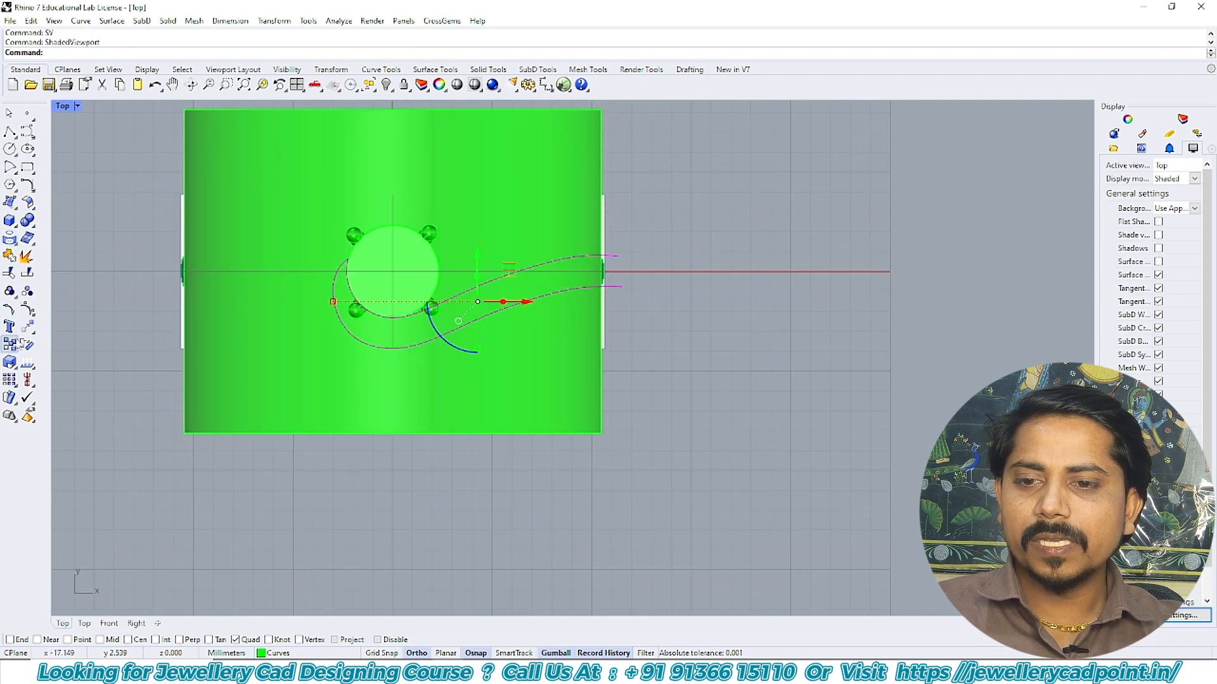
click(9, 237)
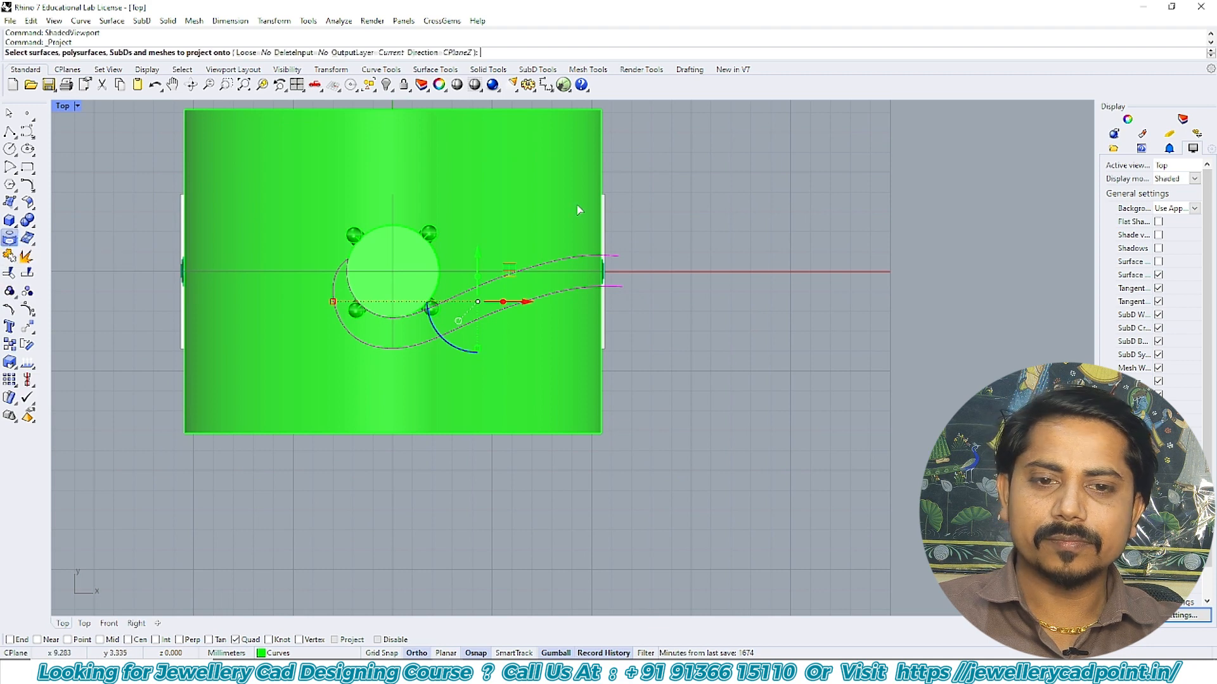
click(567, 173)
key(Return)
- Group the two original flat band curves and hide them, leaving only the projected curves
drag(659, 237, 627, 310)
text(g)
key(Return)
click(638, 266)
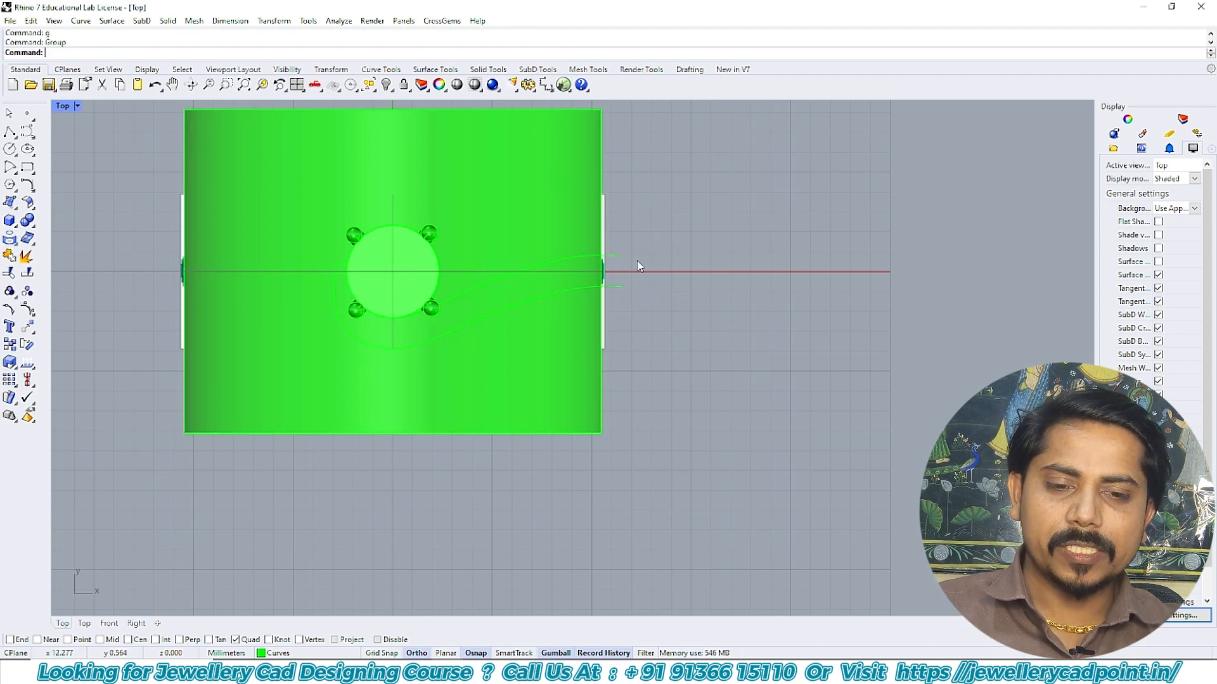
key(ctrl+F4)
scroll(628, 295, up, 3)
click(632, 281)
scroll(409, 209, down, 2)
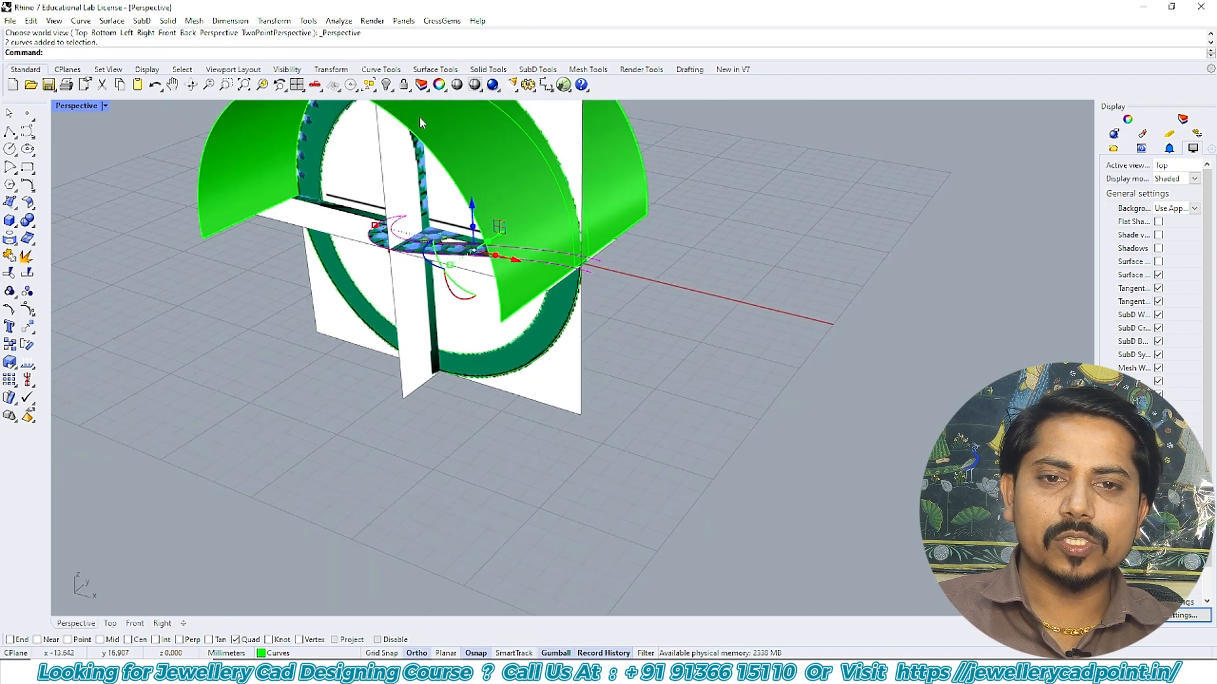
key(ctrl+F1)
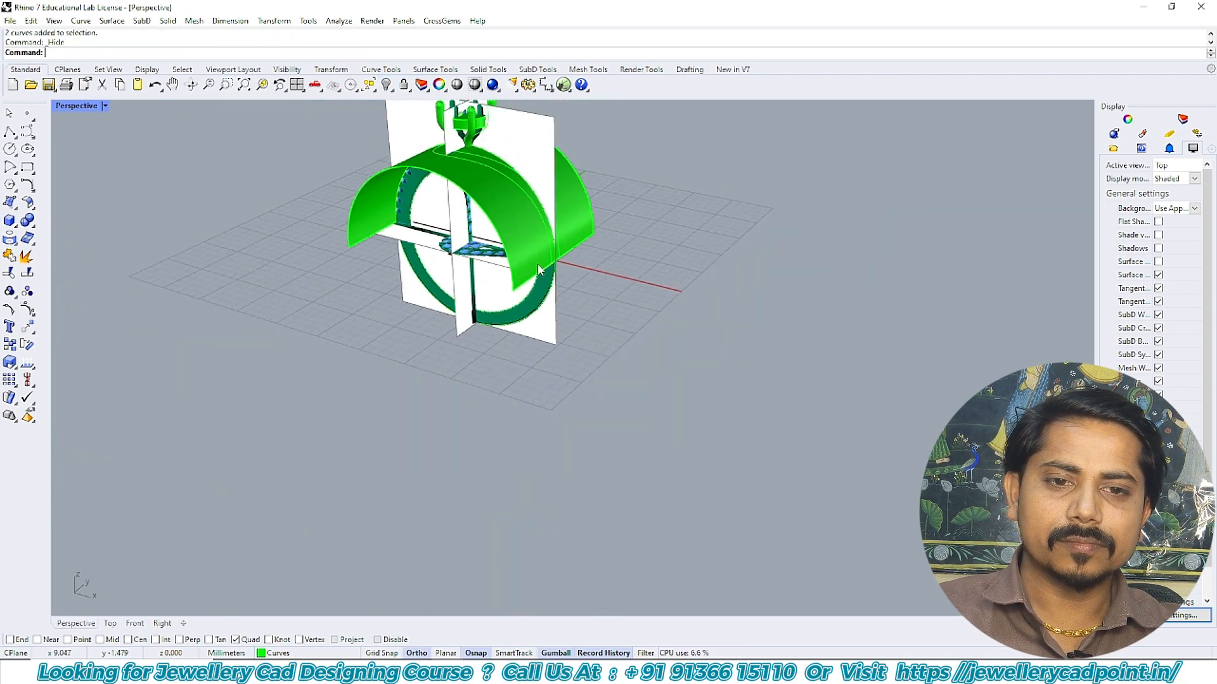
scroll(526, 326, up, 4)
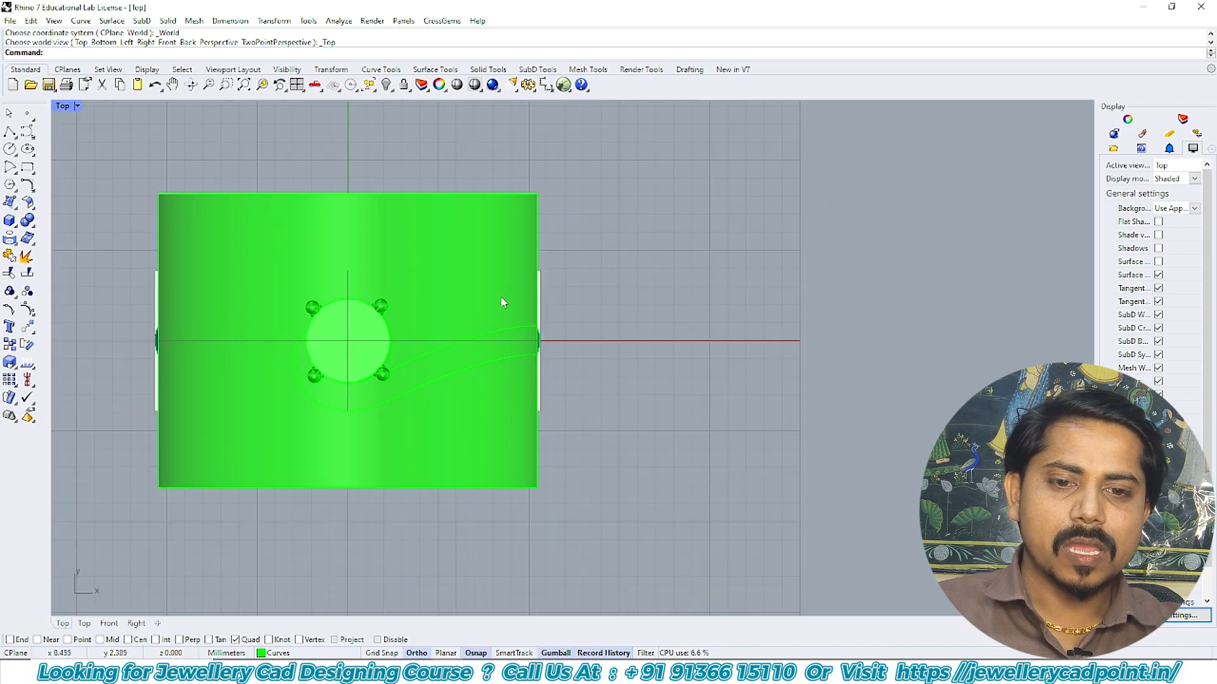
click(502, 293)
key(Escape)
- Split the extruded half-cylinder surface with the two projected band curves
key(ctrl+F4)
right_drag(538, 293, 493, 315)
scroll(492, 315, up, 6)
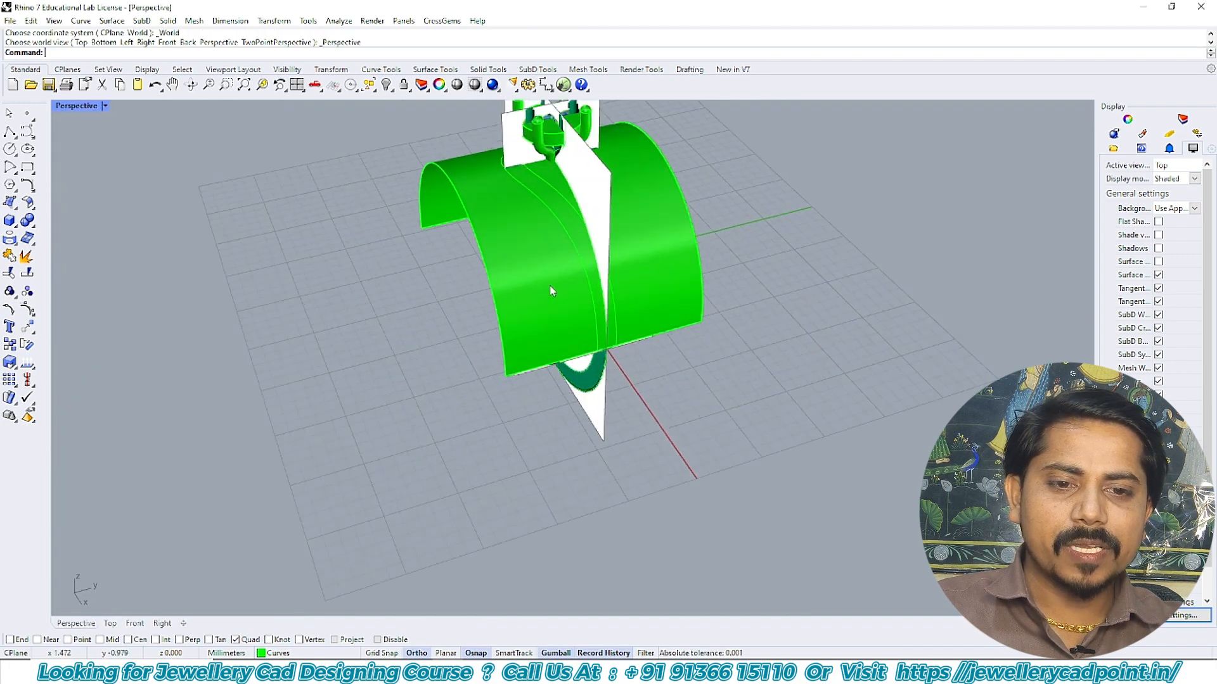
click(552, 291)
text(s)
key(Return)
click(550, 206)
right_drag(547, 194, 548, 238)
key(Escape)
text(s)
key(Return)
scroll(513, 217, up, 3)
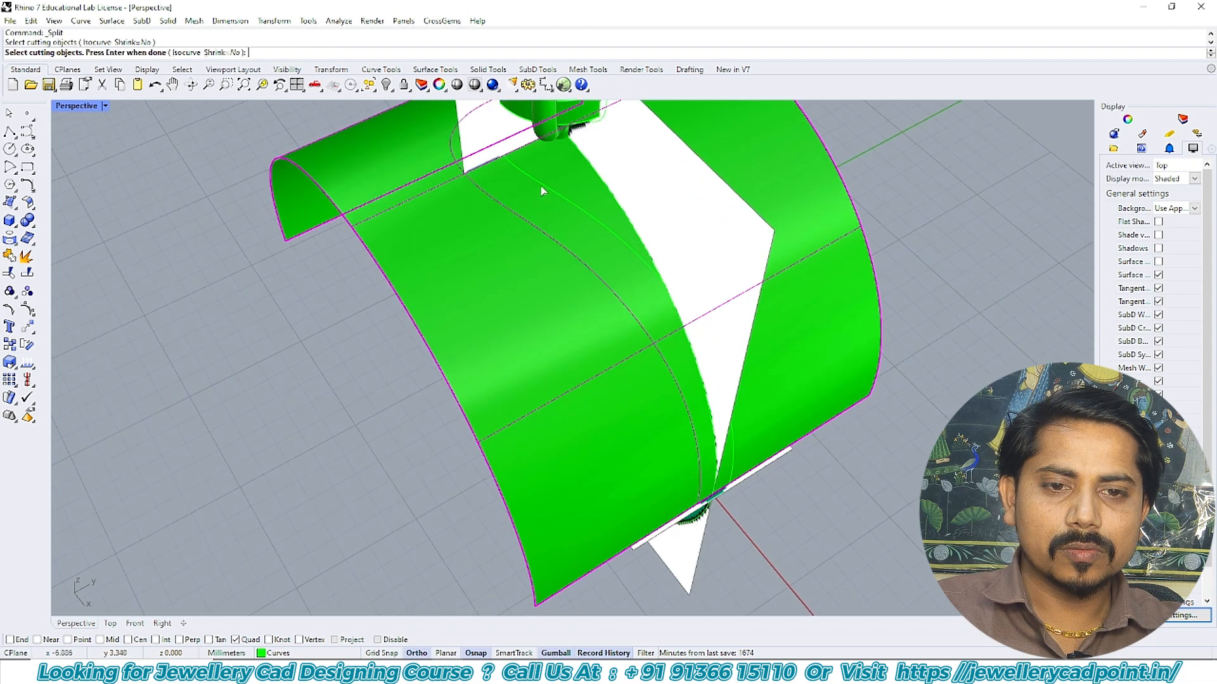
key(Escape)
- Delete the surface pieces outside the projected curves, keeping only the winding strip between them
scroll(667, 222, down, 3)
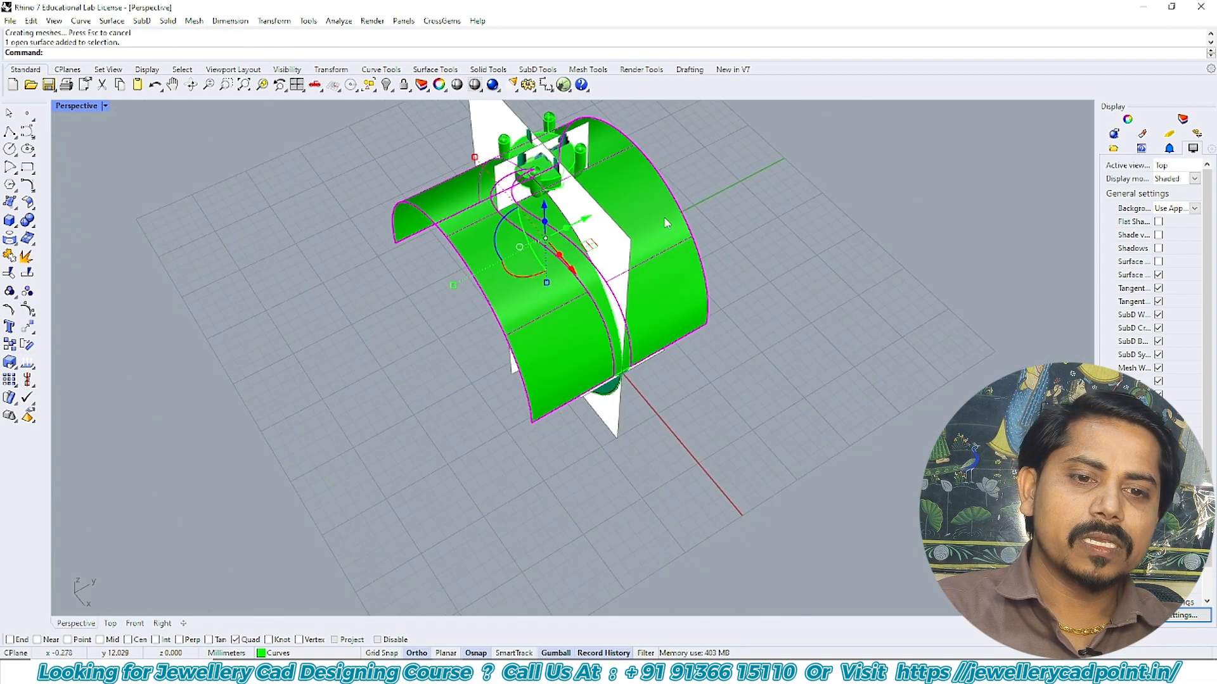
key(Delete)
right_drag(667, 223, 404, 310)
key(ctrl+F1)
scroll(603, 318, up, 4)
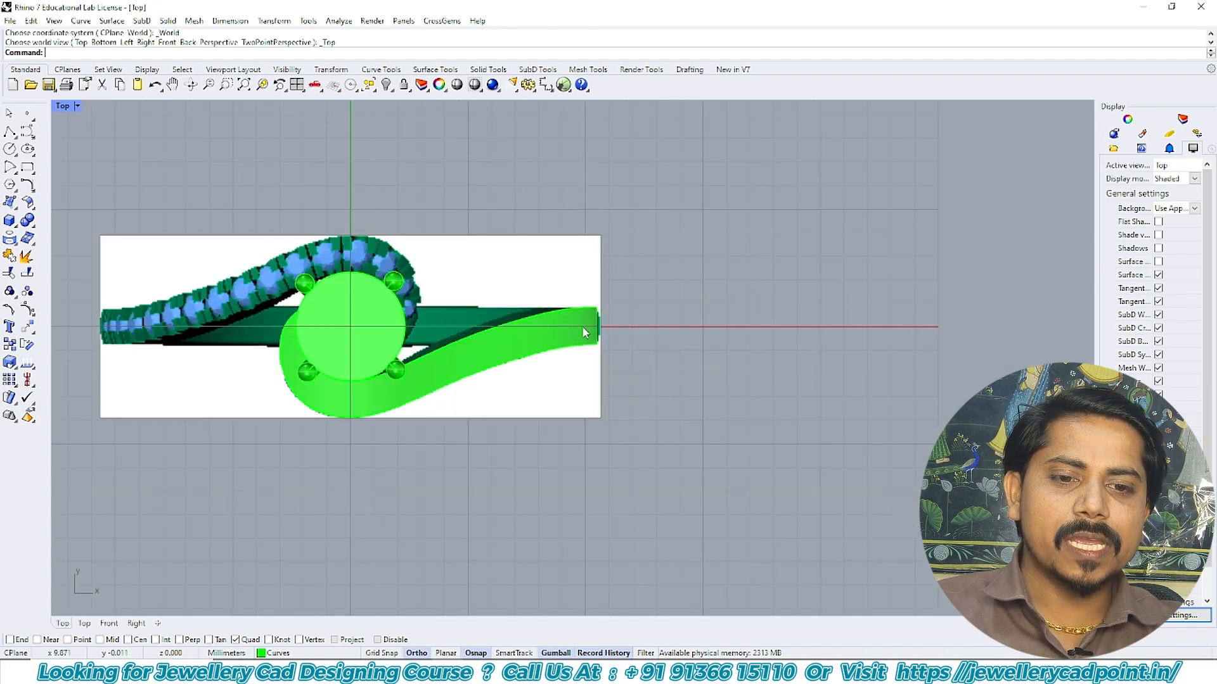
click(587, 322)
click(586, 383)
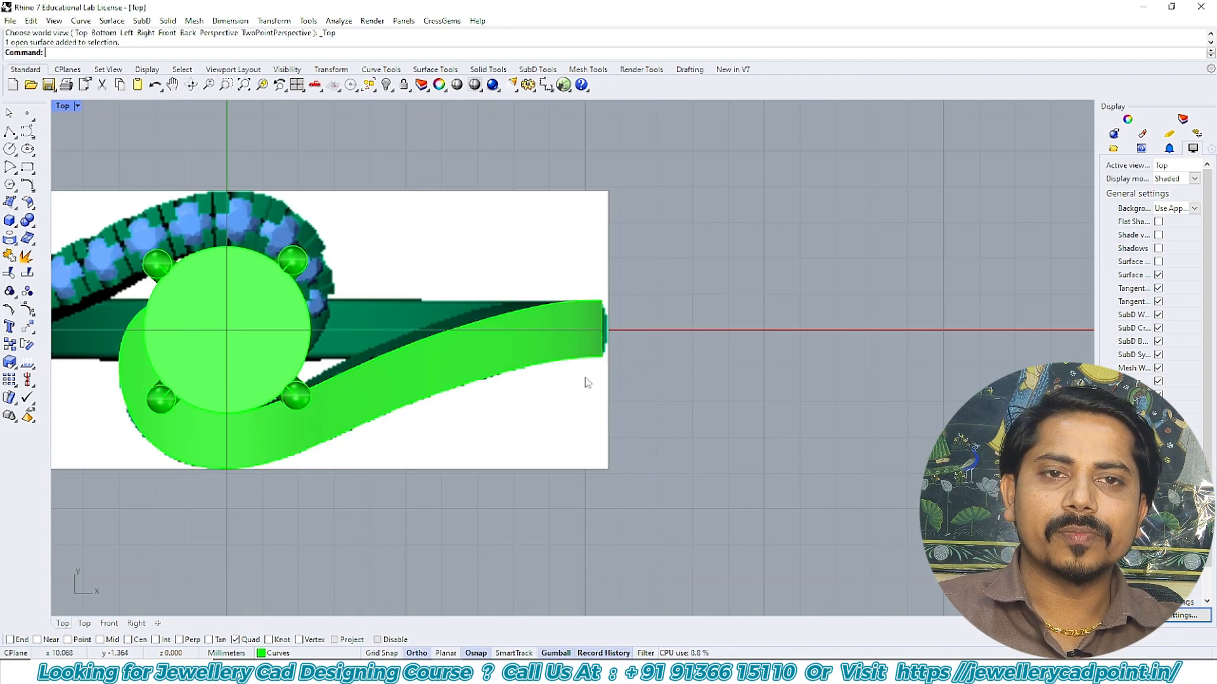
- Offset the winding strip inward by 3 mm with OffsetSrf as a solid
key(ctrl+F4)
scroll(505, 272, up, 6)
right_drag(469, 336, 515, 283)
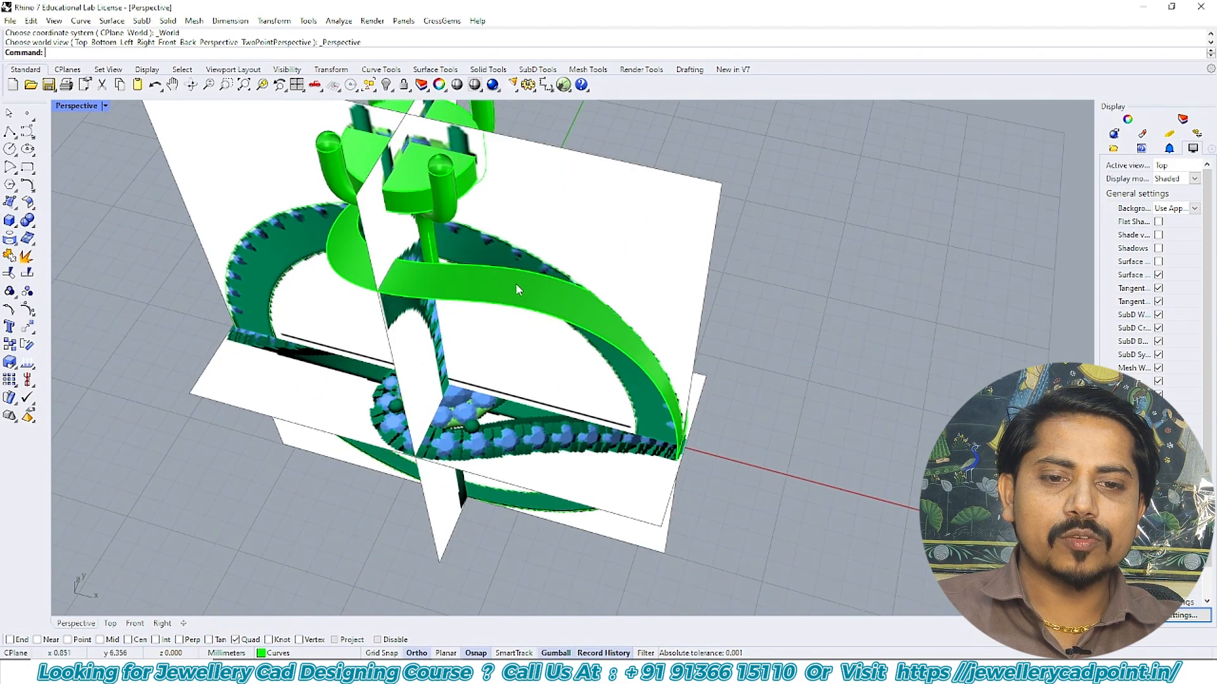
click(516, 285)
text(OffsetSrf)
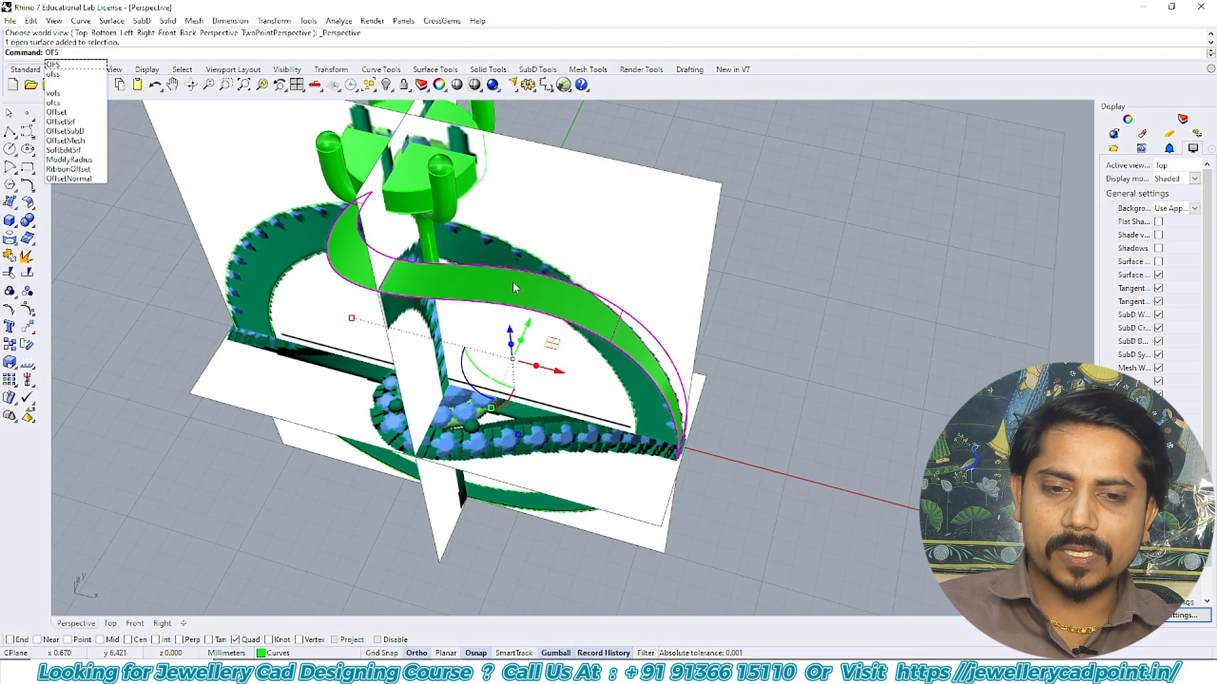
key(Return)
right_drag(513, 283, 496, 250)
text(3)
key(Return)
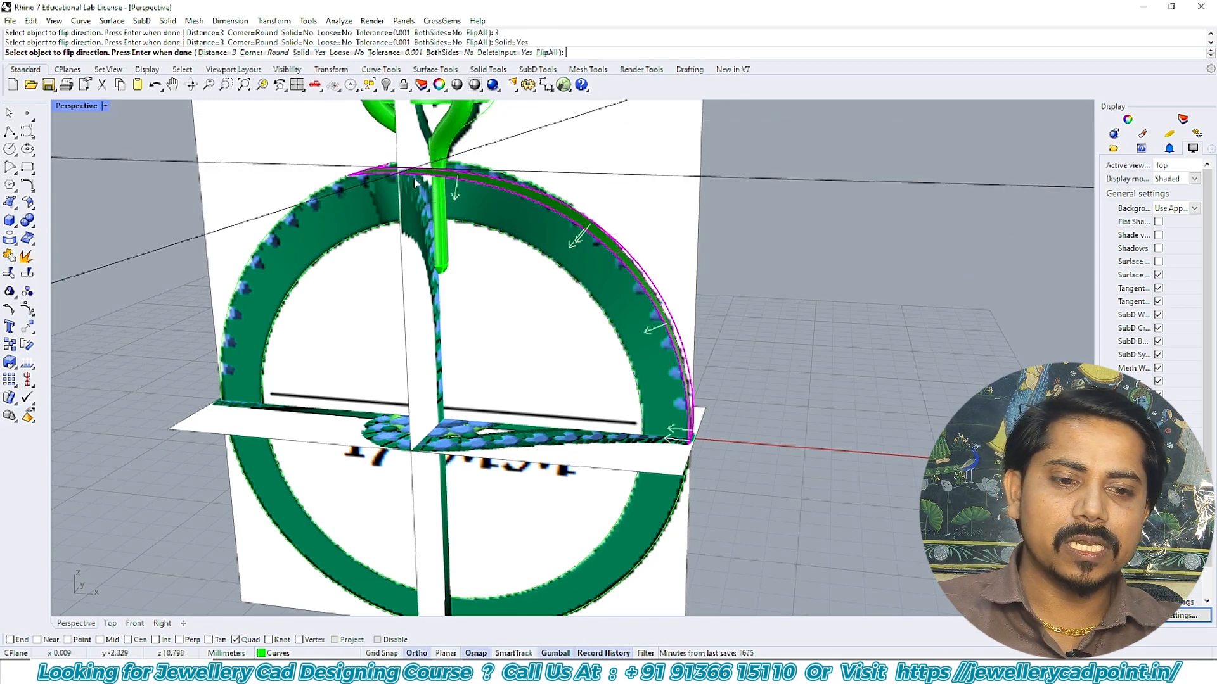
key(Return)
right_drag(515, 285, 388, 259)
click(388, 258)
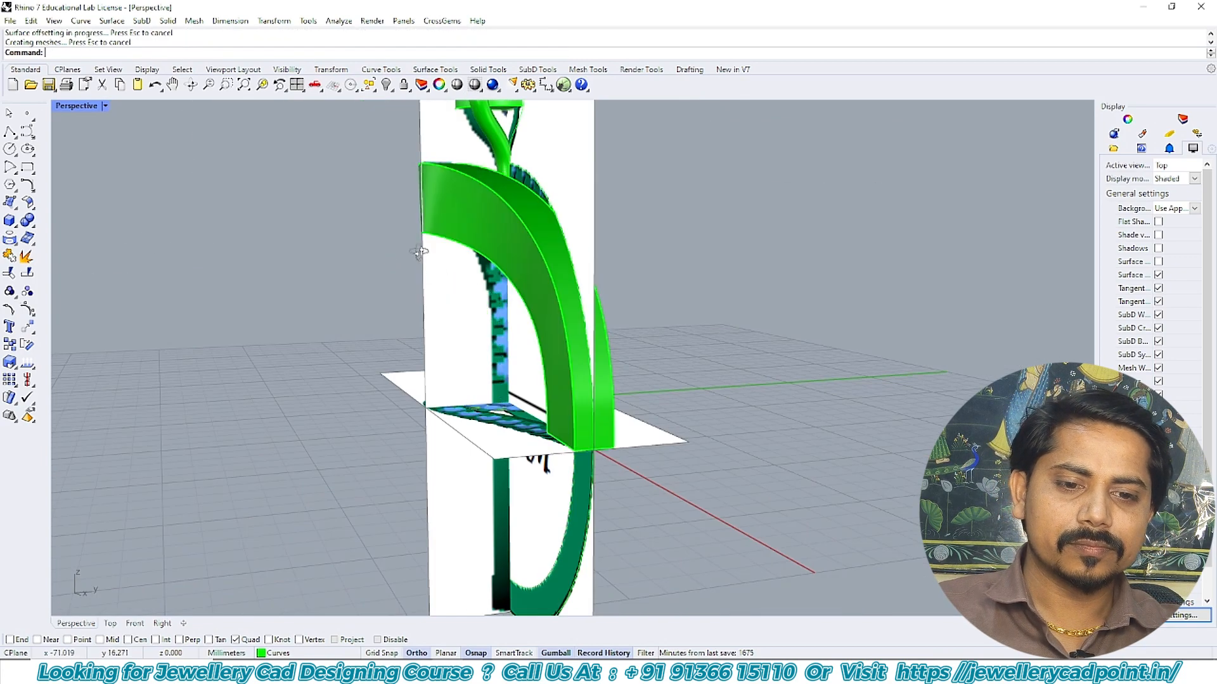
right_drag(456, 286, 417, 247)
key(ctrl+F3)
scroll(502, 311, up, 6)
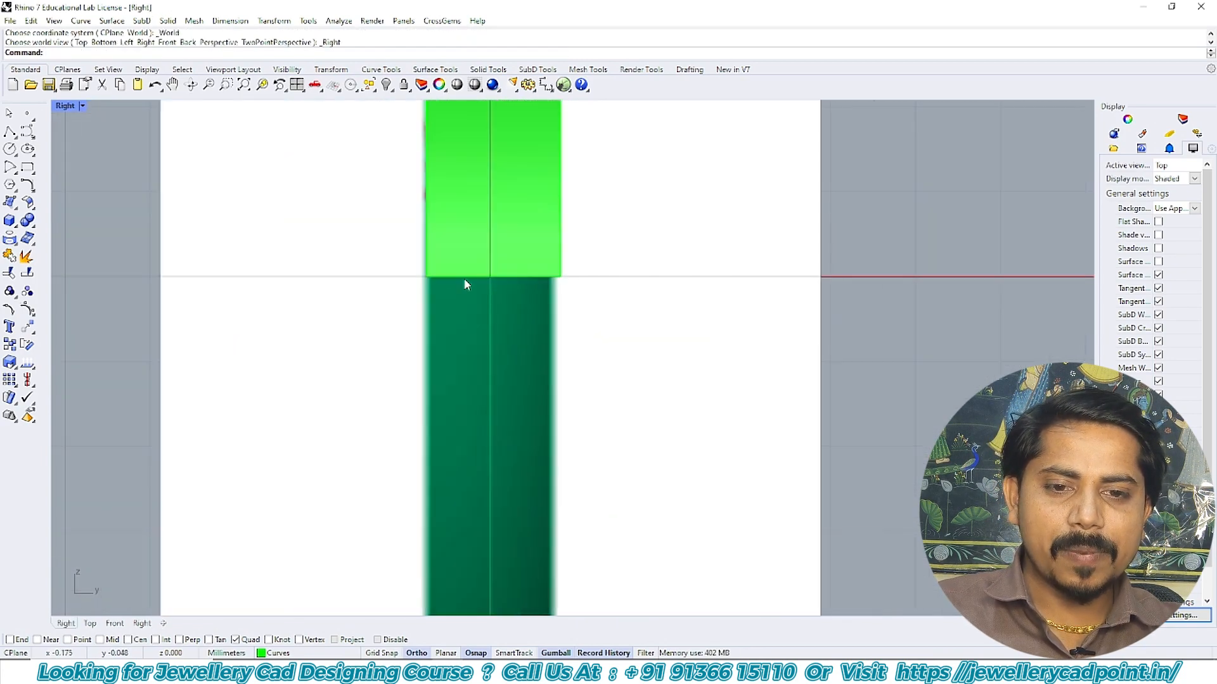
click(444, 278)
key(Return)
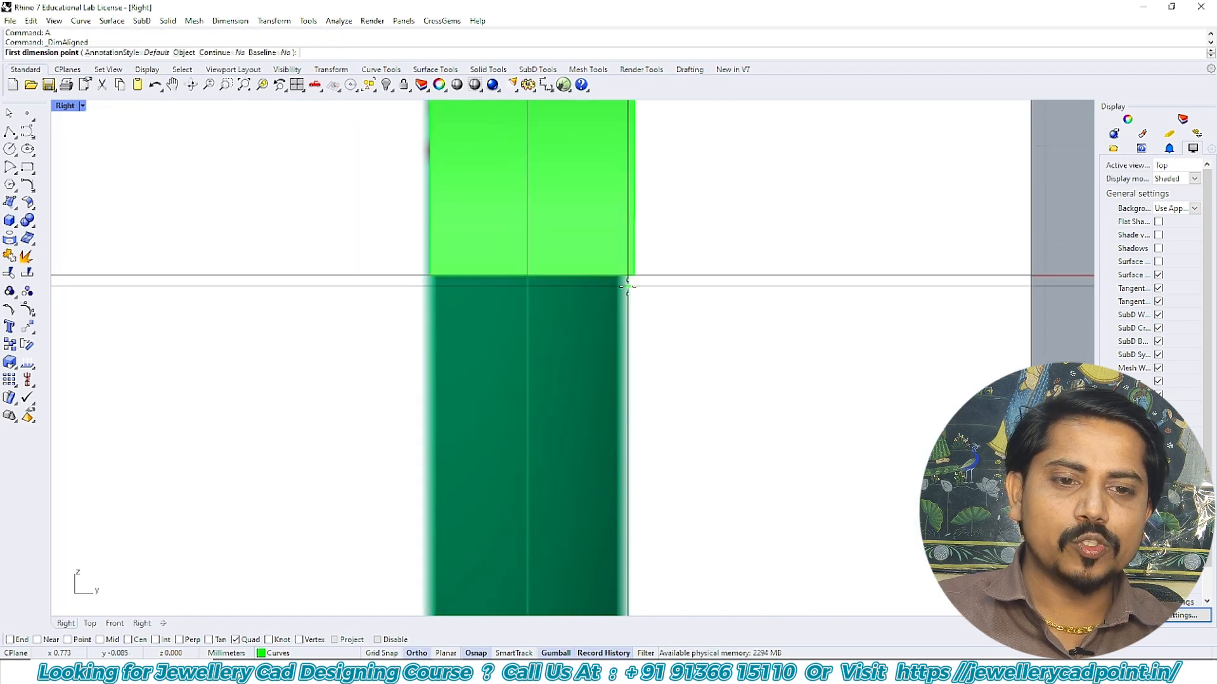
scroll(494, 247, down, 10)
key(ctrl+F1)
key(Escape)
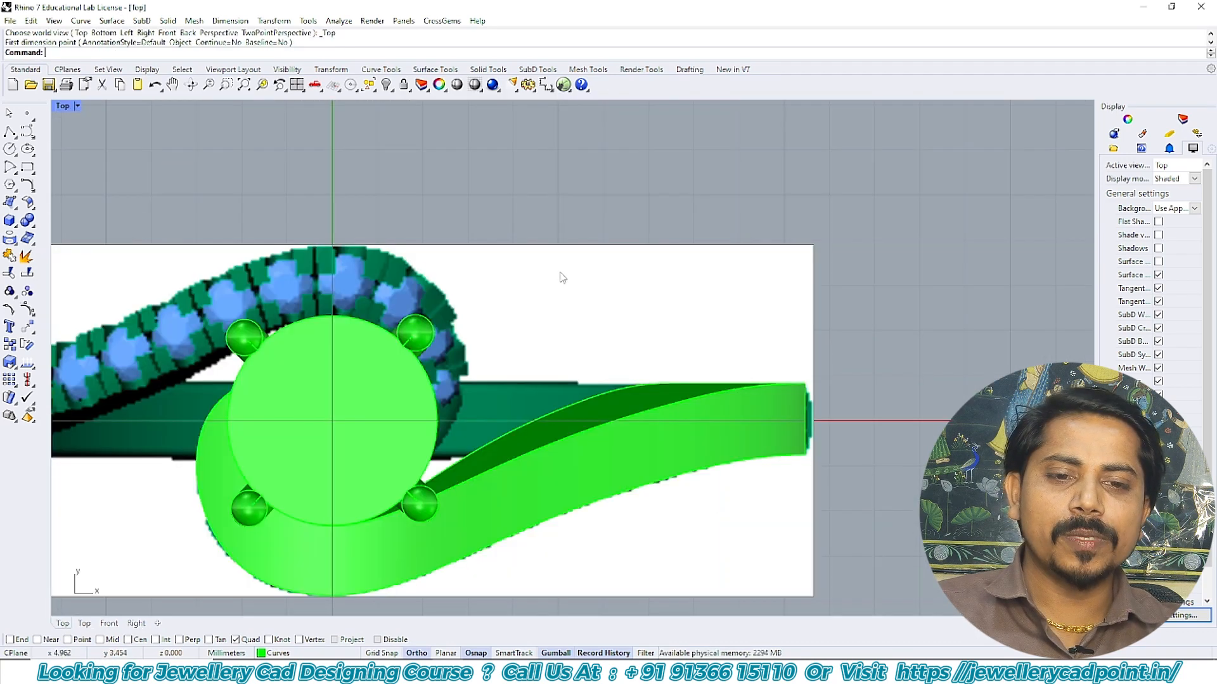
- Create a vertical cut plane through the origin across the lower half of the outer circle in the Front view
scroll(562, 280, down, 4)
scroll(685, 355, up, 8)
key(ctrl+F4)
right_drag(561, 322, 573, 272)
click(597, 362)
key(ctrl+F2)
scroll(542, 340, down, 6)
right_drag(512, 398, 586, 278)
text(C)
key(Return)
right_drag(543, 312, 586, 269)
text(0)
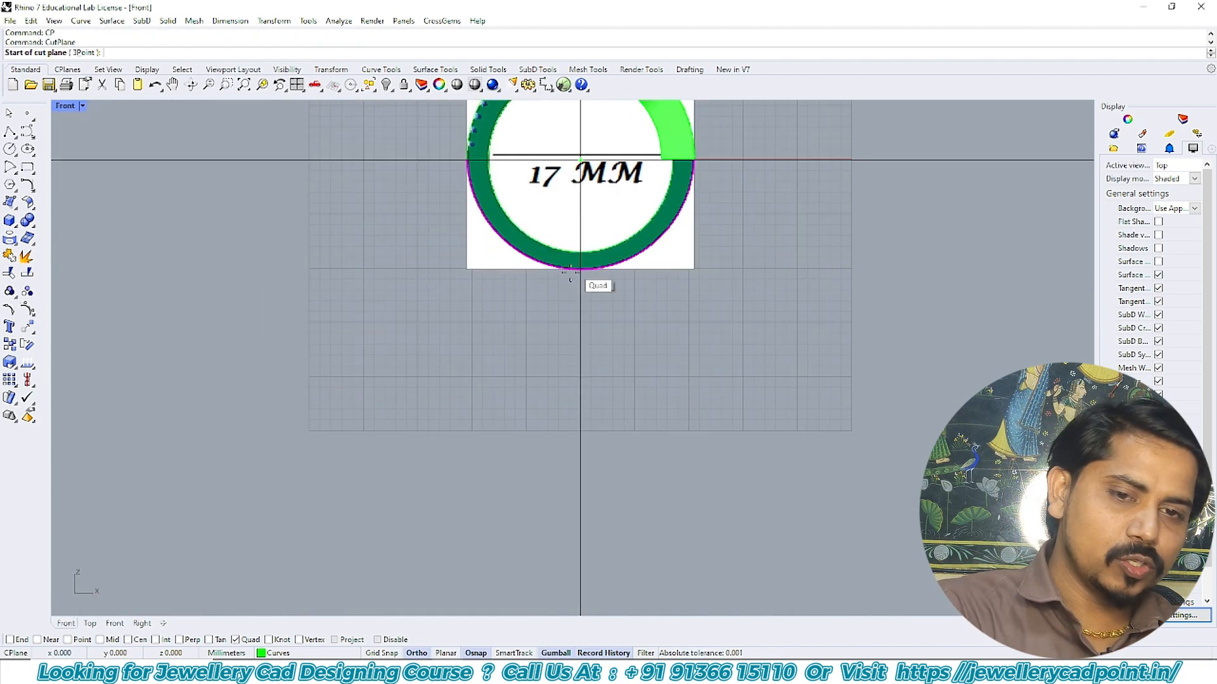
key(Return)
click(570, 310)
key(ctrl+F4)
key(ctrl+F4)
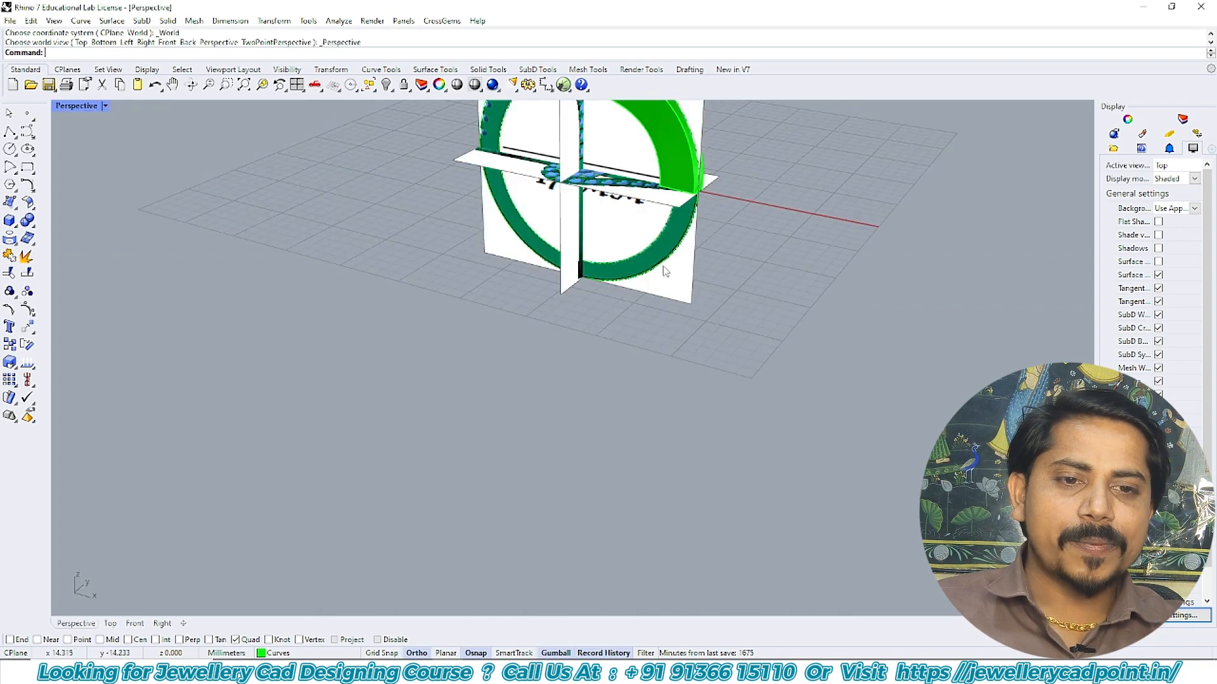
- Undo the solid offset of the winding strip so only its surface remains
shift+right_drag(664, 271, 673, 380)
scroll(666, 330, down, 4)
scroll(655, 306, up, 11)
key(ctrl+z)
scroll(667, 343, down, 5)
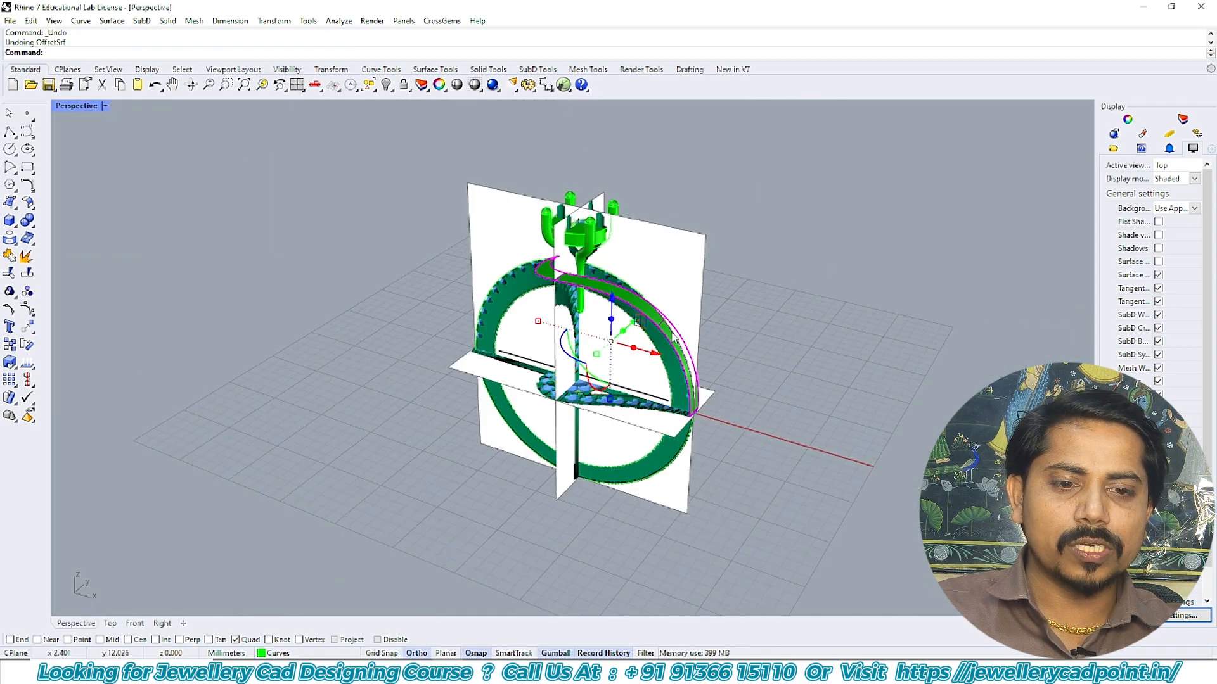
- Select the lower half of the outer circle and create a vertical cut plane through its centre in the Front view
scroll(635, 412, up, 6)
right_drag(635, 413, 565, 406)
click(544, 397)
key(ctrl+F2)
scroll(556, 365, down, 4)
text(cp)
key(Return)
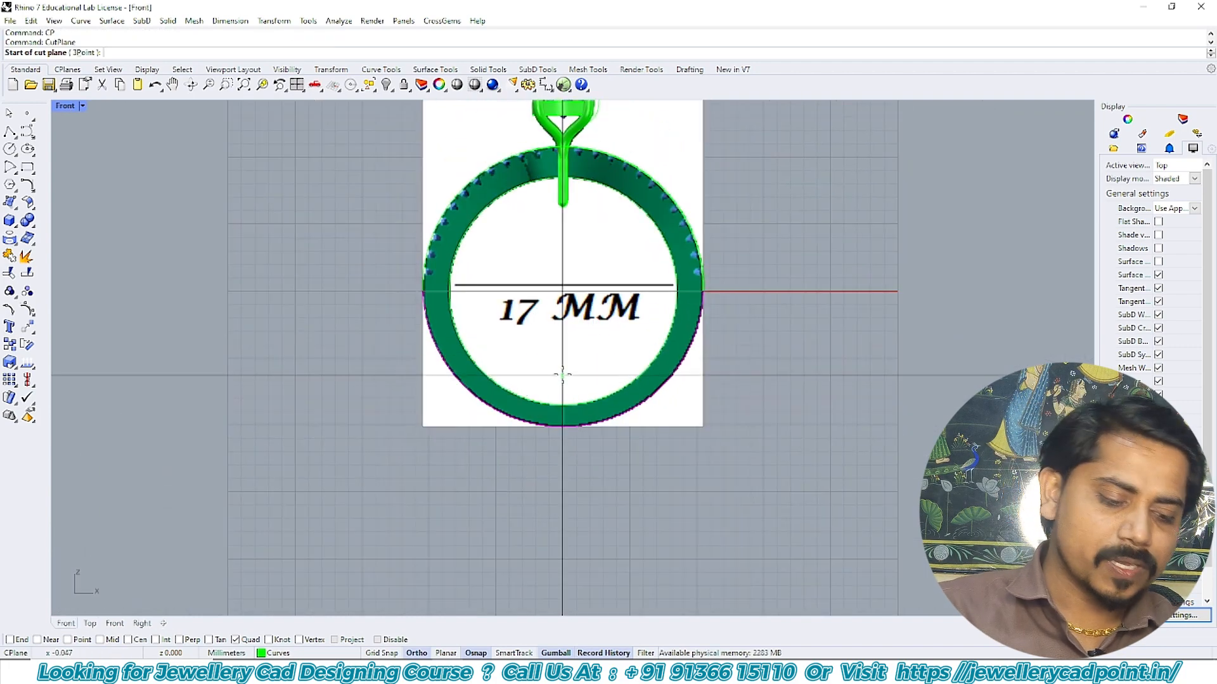
key(Escape)
- Split the lower outer arc at its lowest point with the vertical cut plane
text(s)
key(Return)
scroll(573, 444, up, 3)
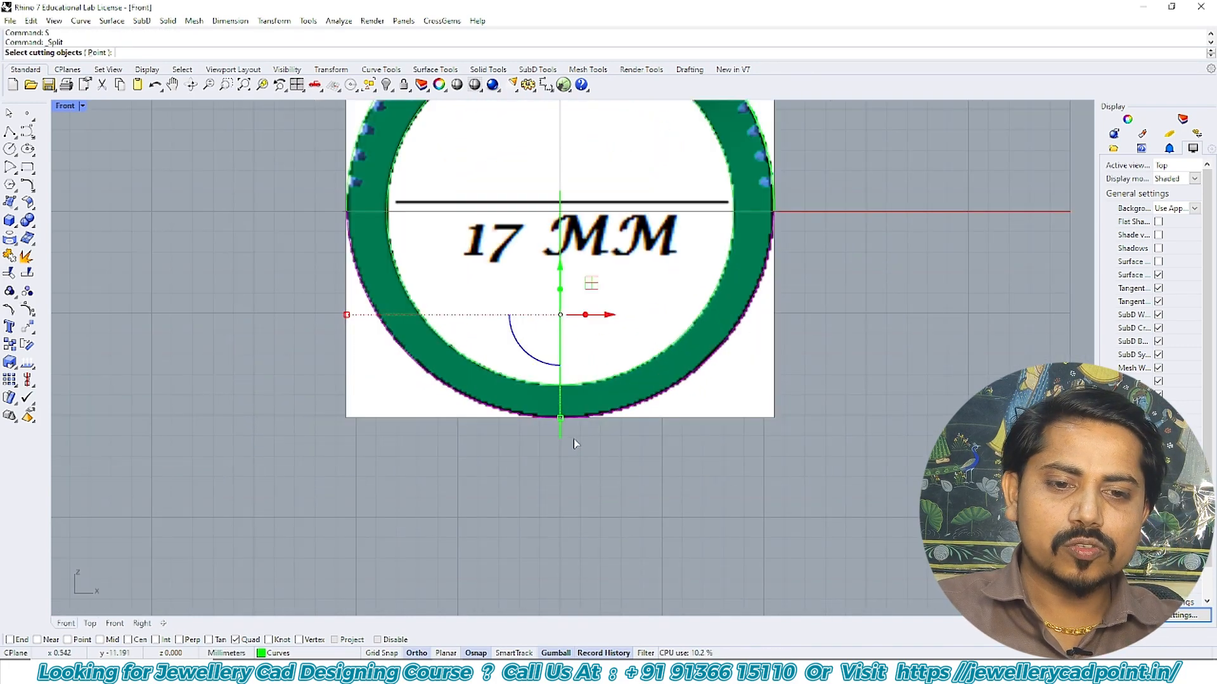
drag(552, 442, 552, 444)
key(Return)
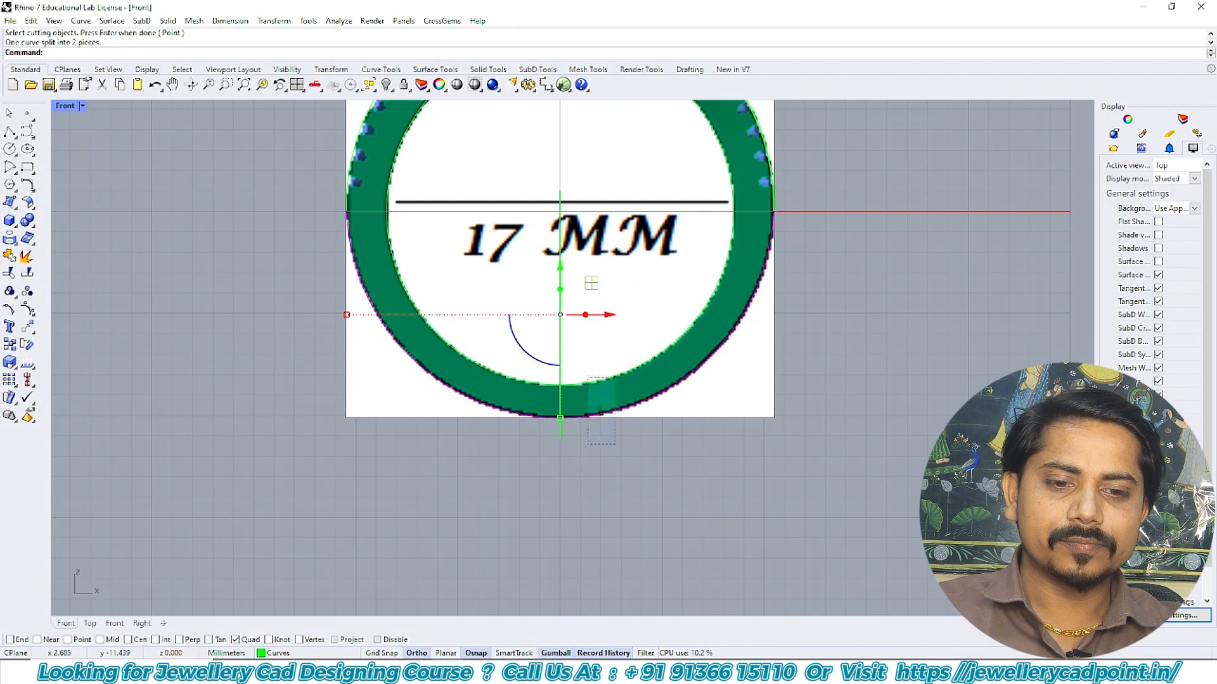
- Delete the left half of the split outer arc and the vertical cut plane, keeping the right quarter arc
ctrl+drag(588, 377, 587, 379)
key(Delete)
click(560, 431)
key(Delete)
scroll(549, 476, down, 6)
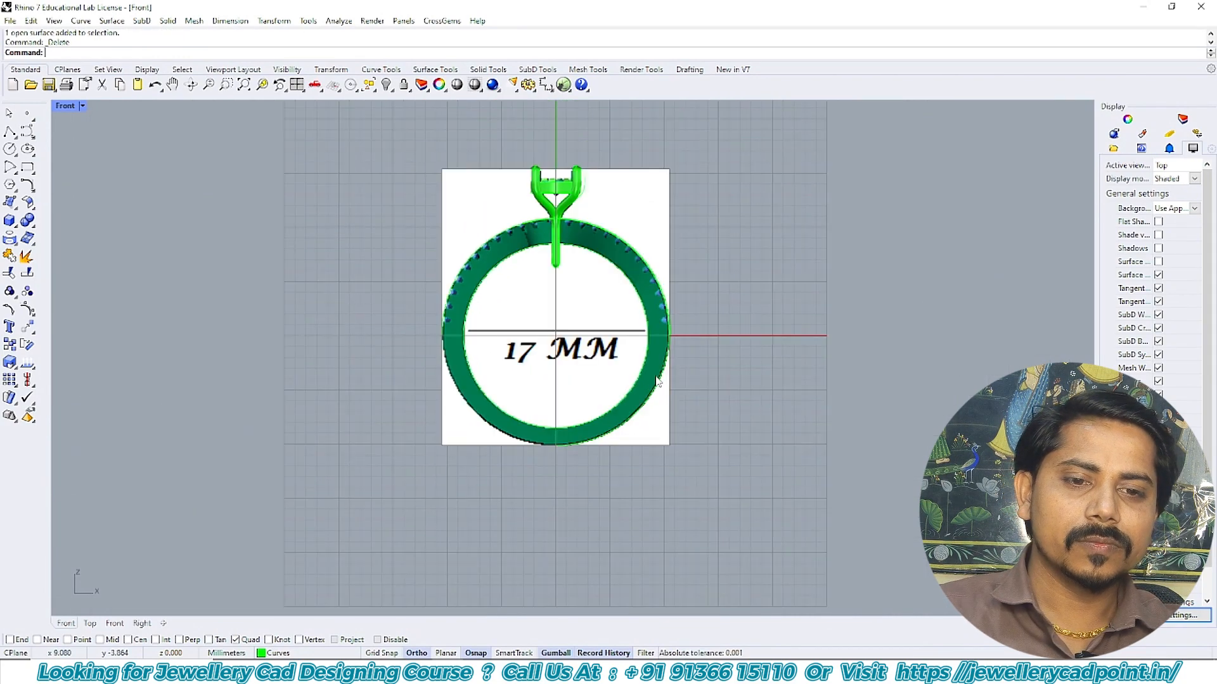
scroll(657, 374, up, 6)
key(Delete)
- Start moving the remaining quarter arc in the Right view, with End snapping enabled for picking the strip's lower corner
click(664, 368)
key(ctrl+F3)
right_drag(393, 314, 420, 381)
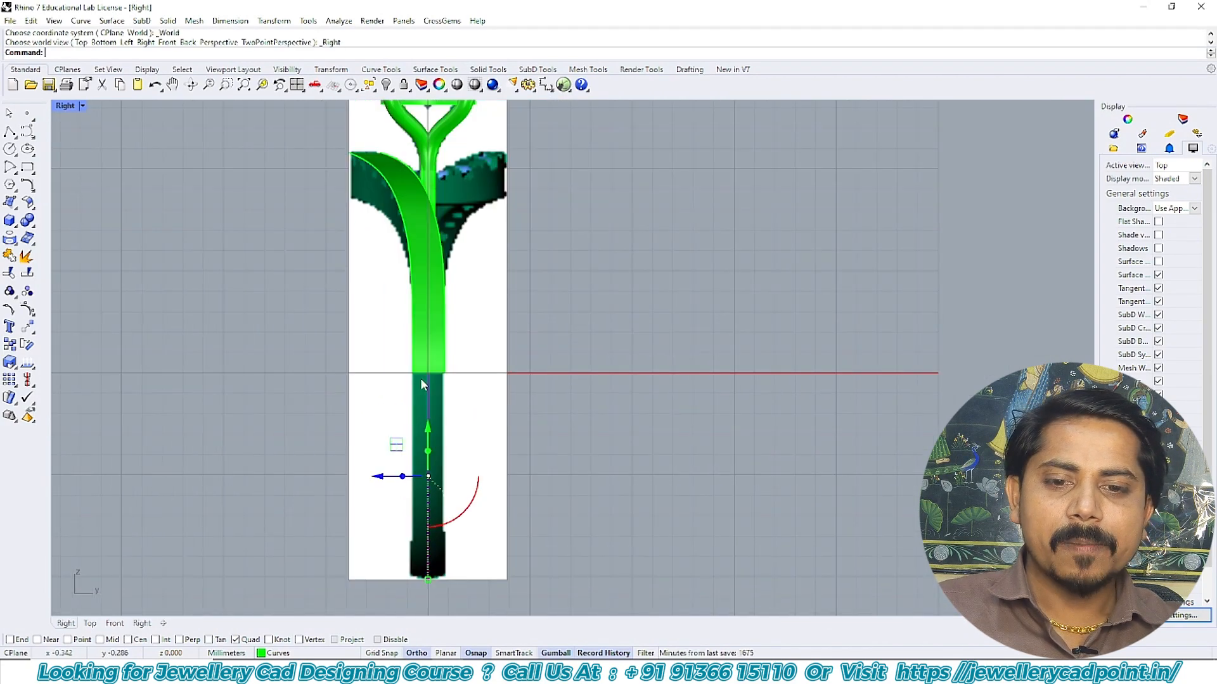
scroll(420, 378, up, 3)
click(26, 327)
scroll(475, 380, up, 3)
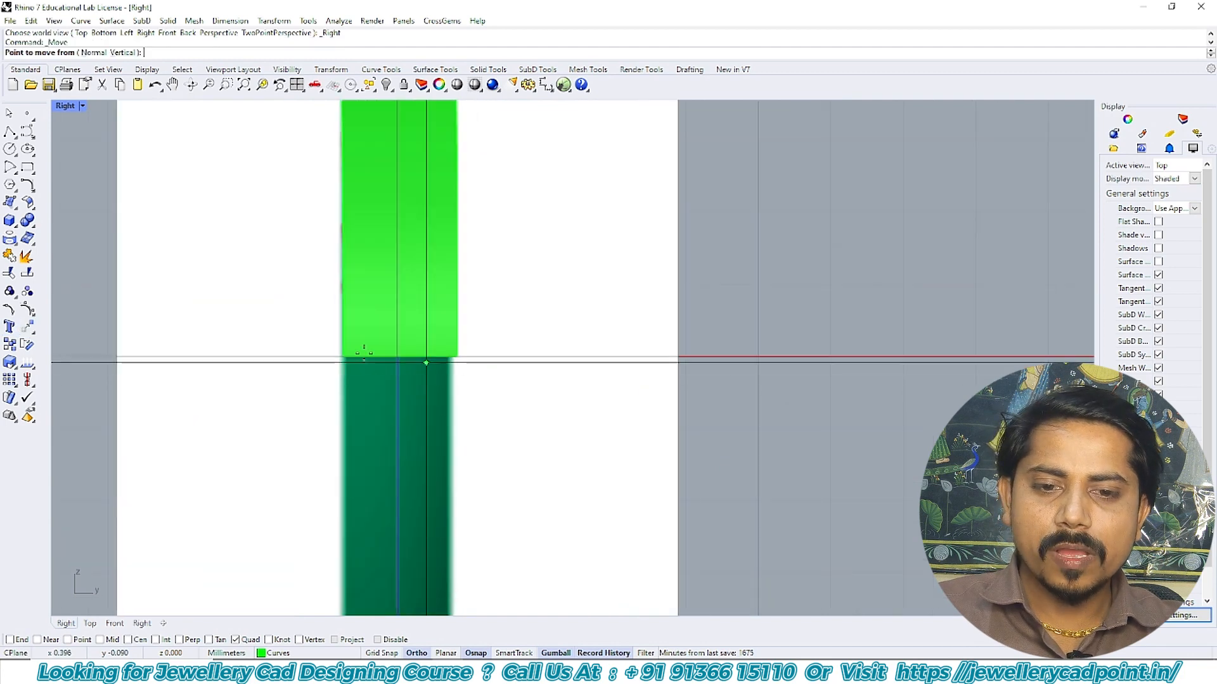
right_click(18, 640)
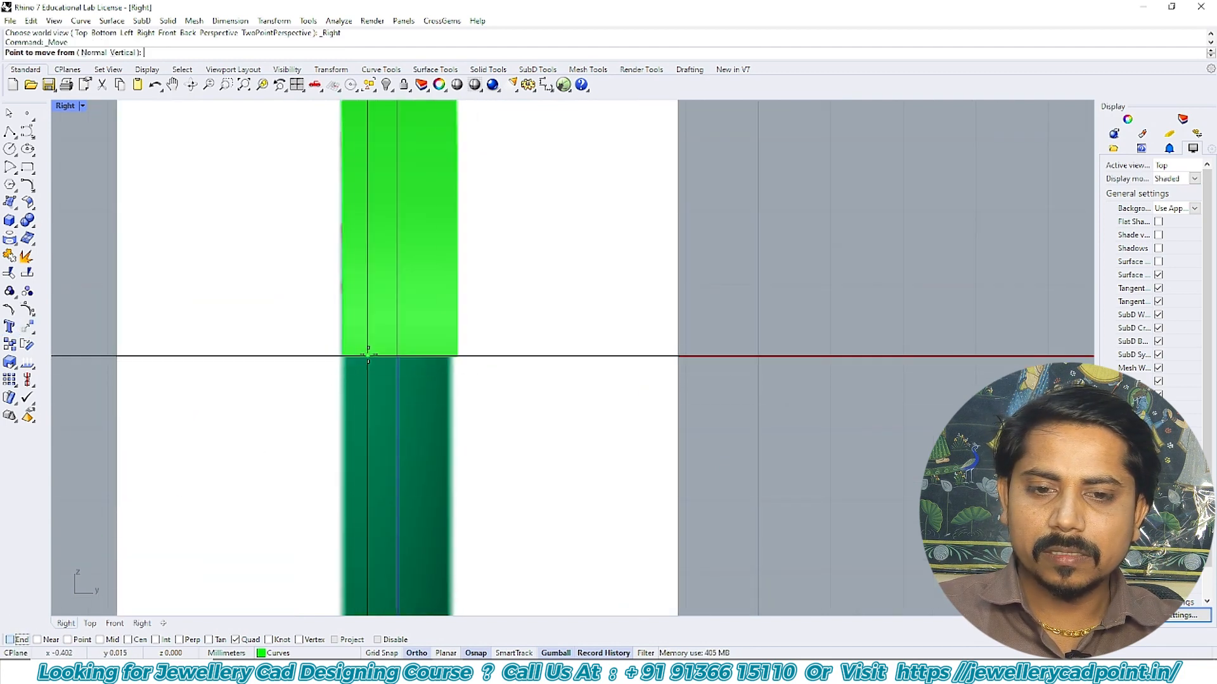
- Move the vertical curve from the shank's centreline onto the negative-Y edge of the shank image in the Right view
click(397, 357)
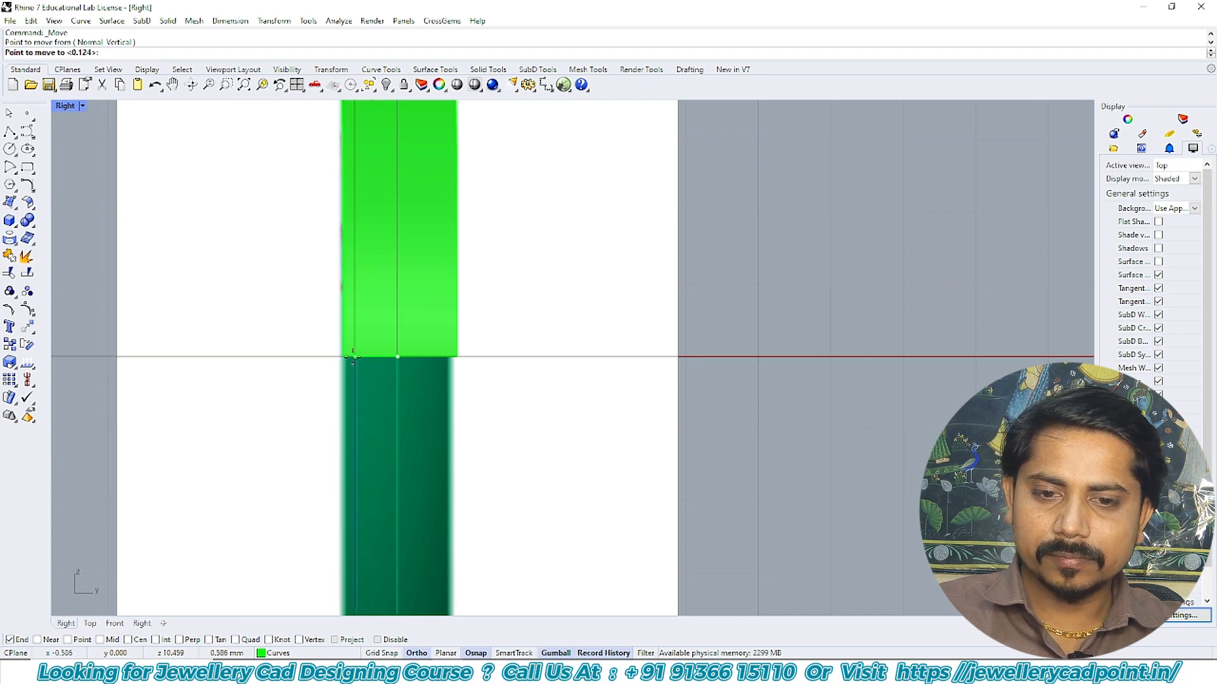
click(346, 357)
scroll(363, 355, down, 3)
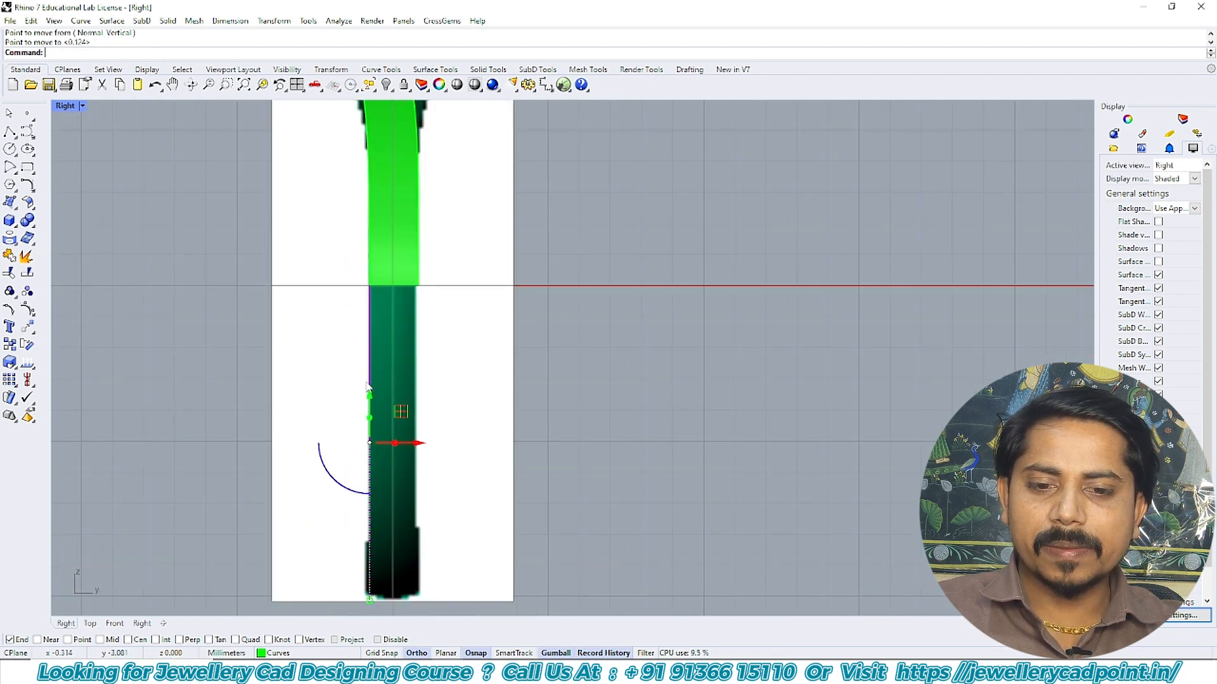
- Mirror the shank edge curve to the opposite side about a vertical mirror plane starting at the origin (0)
click(30, 331)
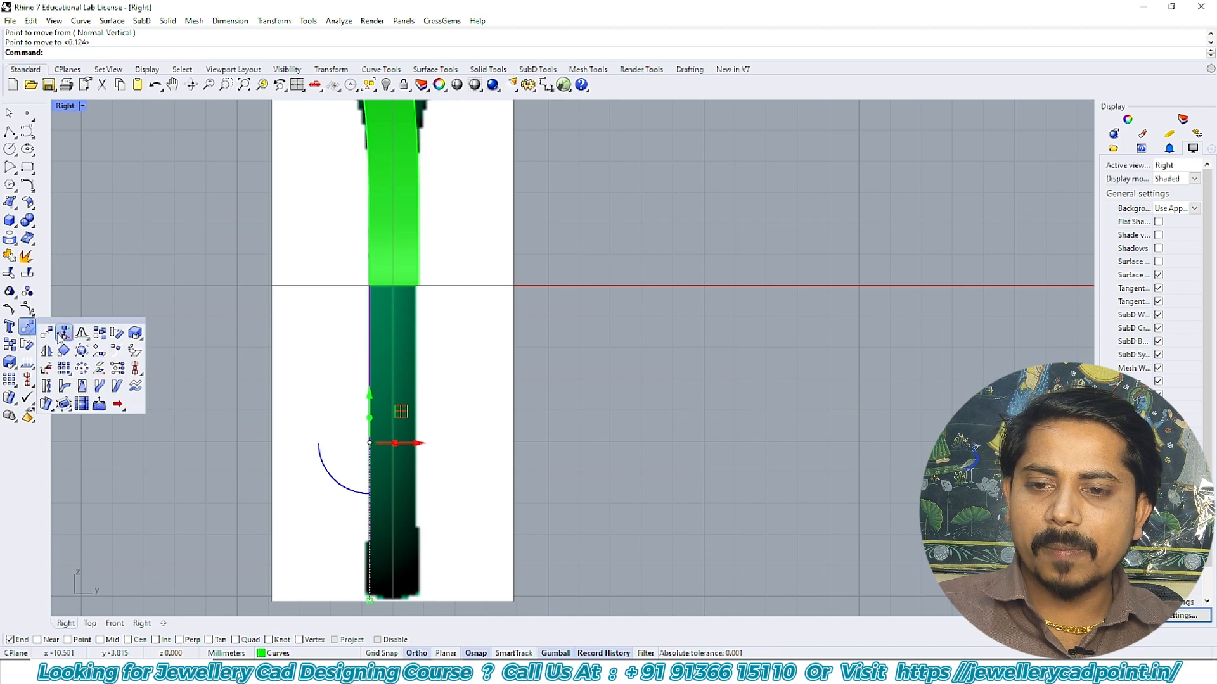
click(46, 350)
scroll(380, 357, down, 4)
right_drag(378, 359, 370, 280)
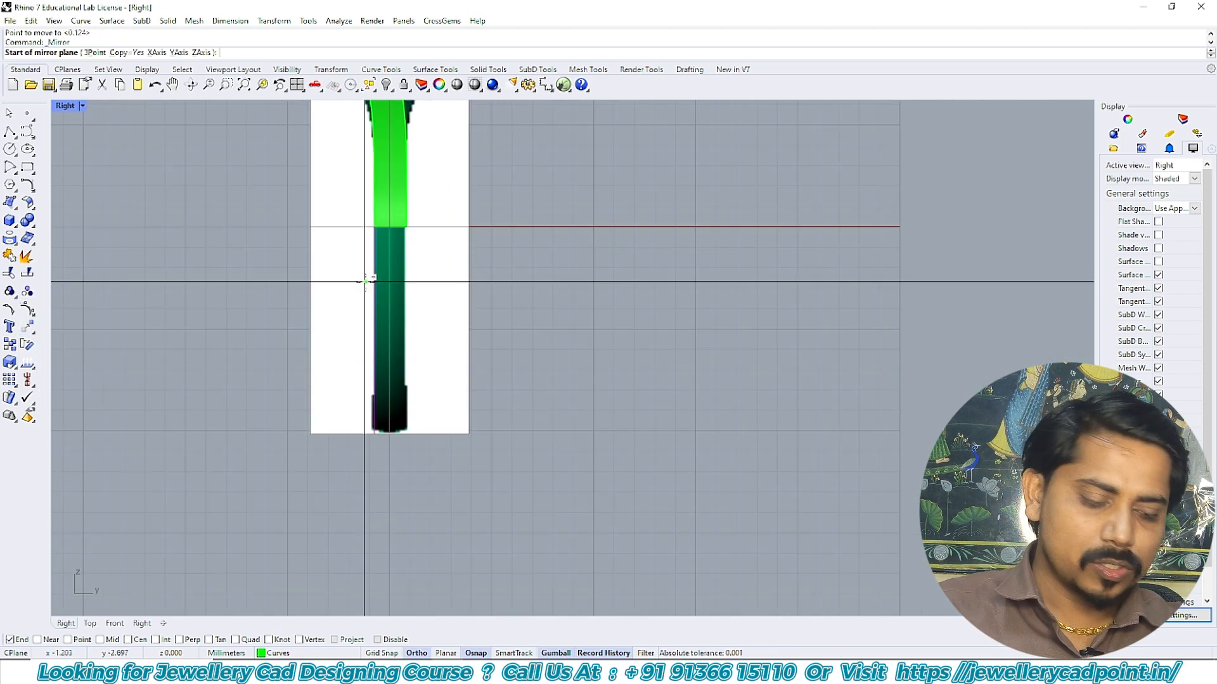
text(0)
key(Return)
click(370, 482)
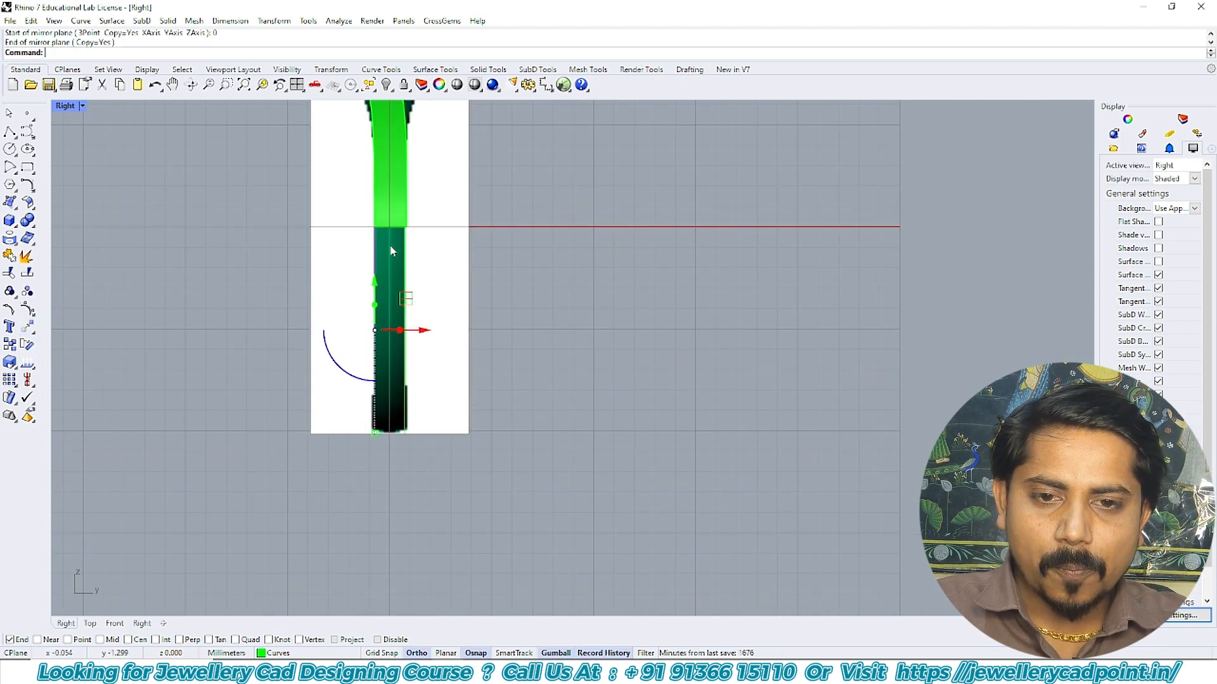
- Examine the mirrored edge curves against the shank image in the Right view, and inspect the band's end in the Top view
scroll(435, 222, up, 6)
scroll(456, 222, up, 1)
scroll(458, 238, down, 3)
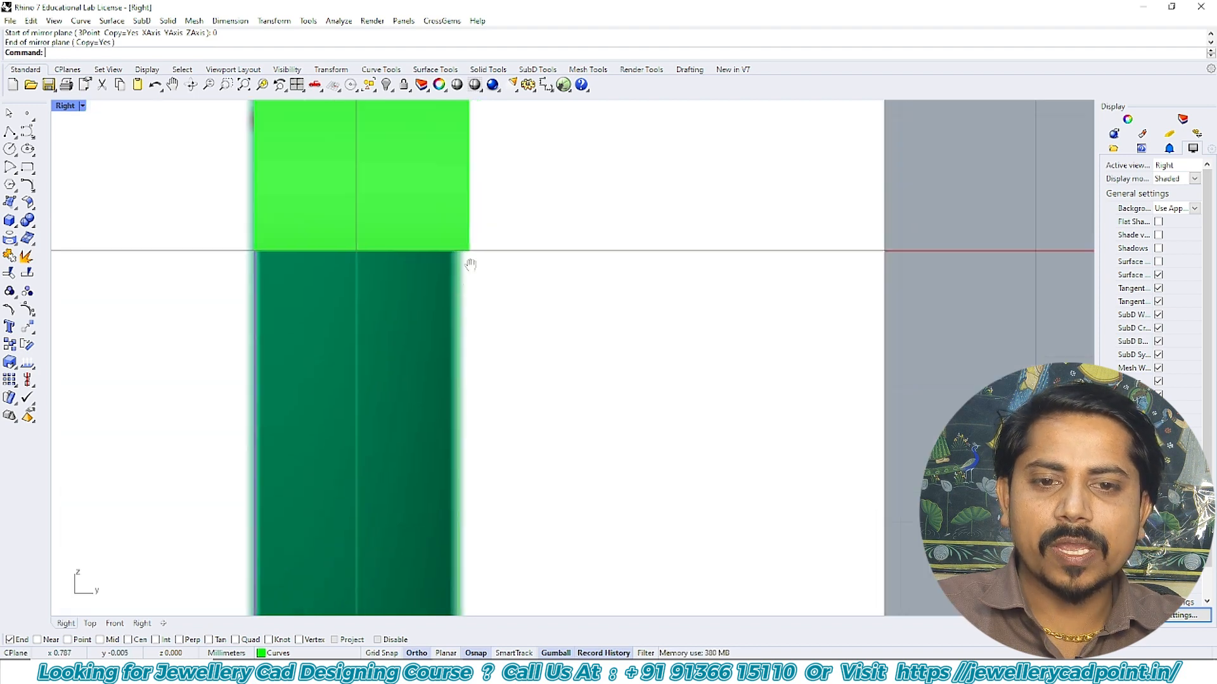
scroll(458, 254, down, 5)
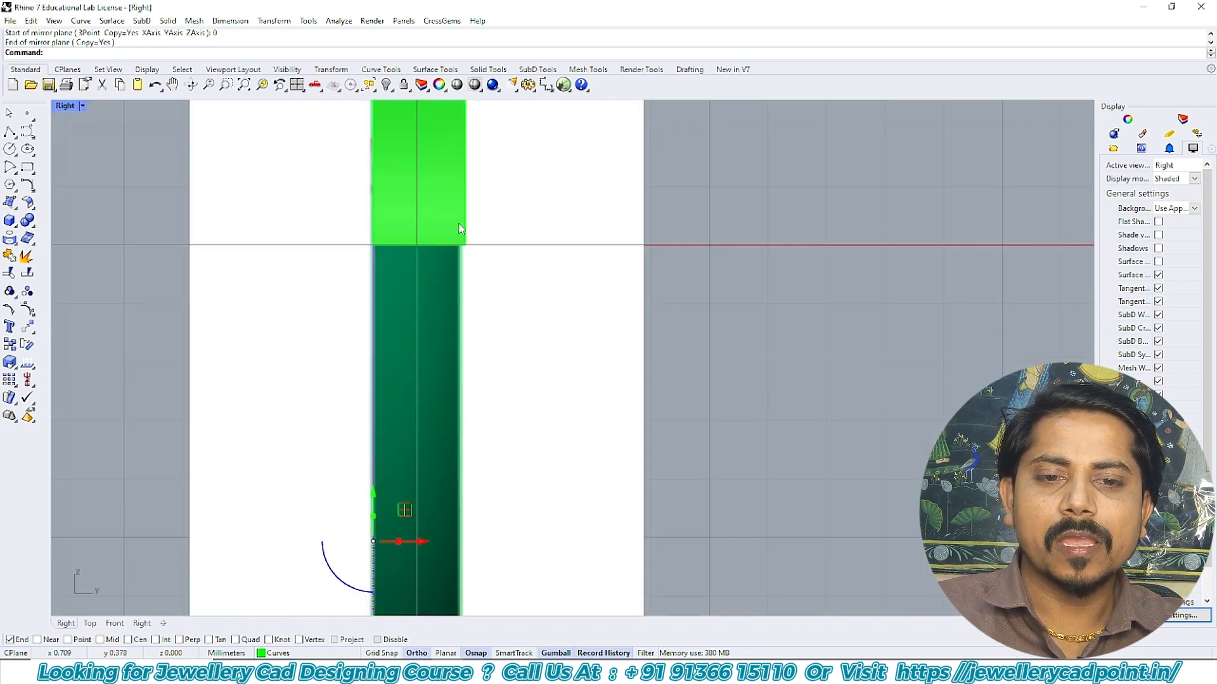
scroll(381, 456, up, 5)
scroll(393, 355, down, 5)
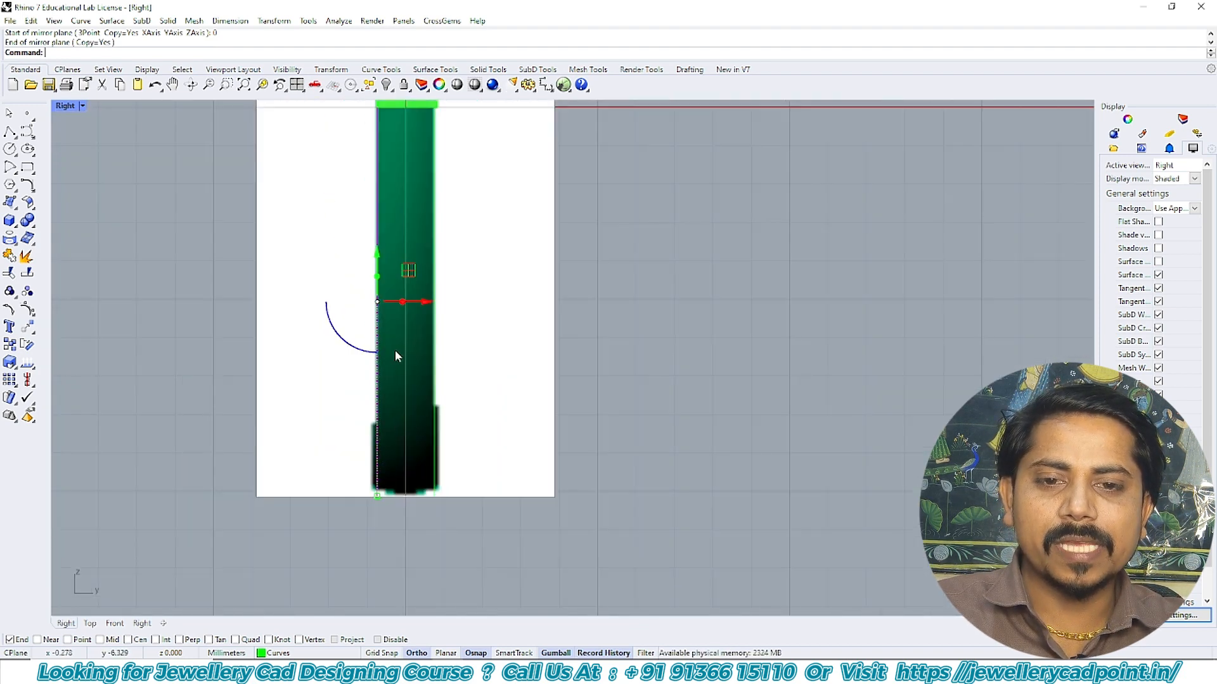
scroll(404, 291, up, 5)
key(ctrl+F1)
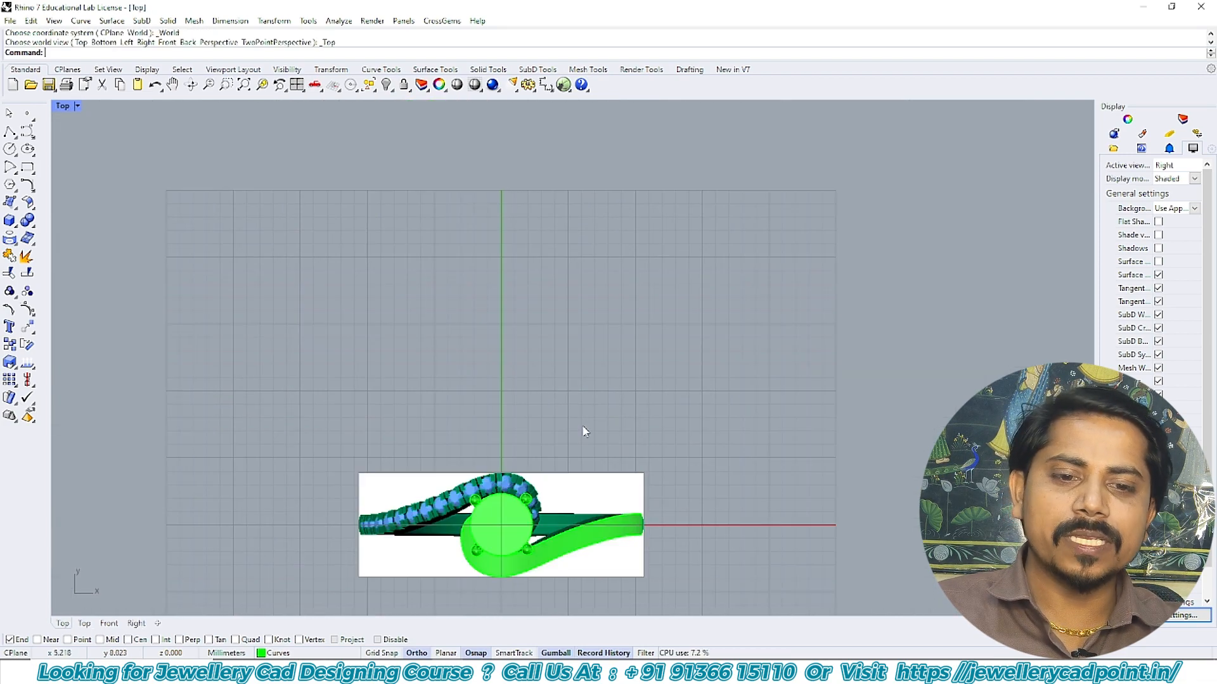
scroll(641, 436, up, 8)
right_drag(641, 436, 587, 112)
scroll(586, 342, up, 5)
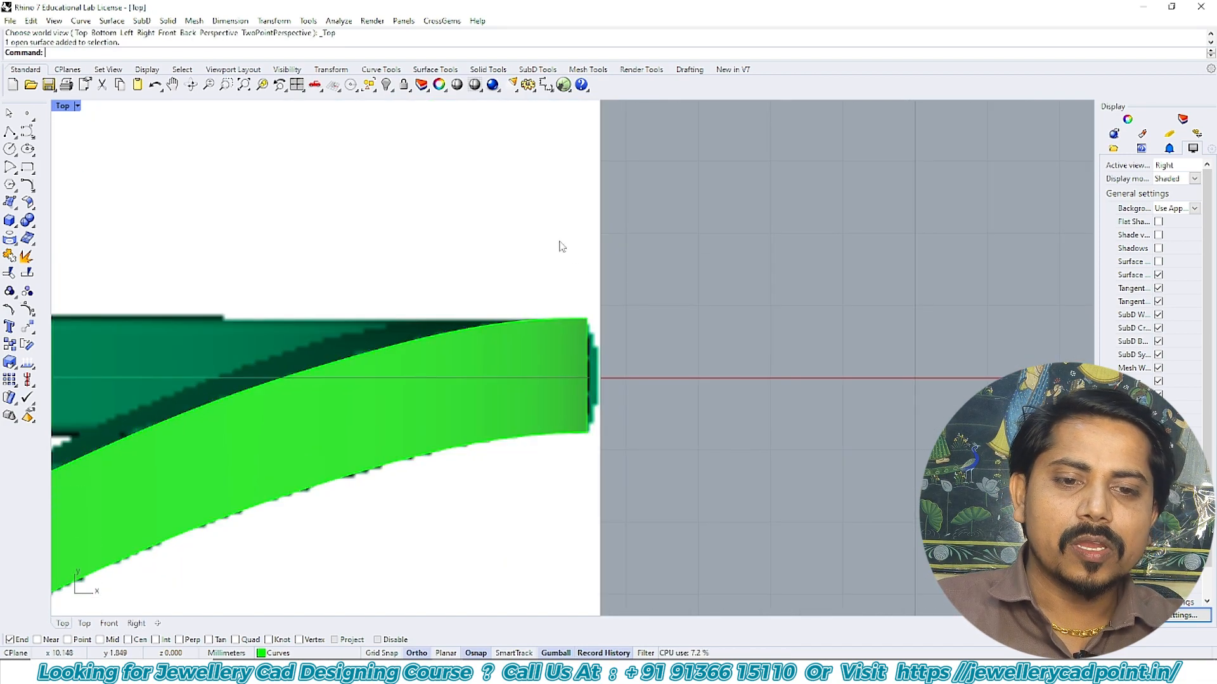
key(ctrl+F4)
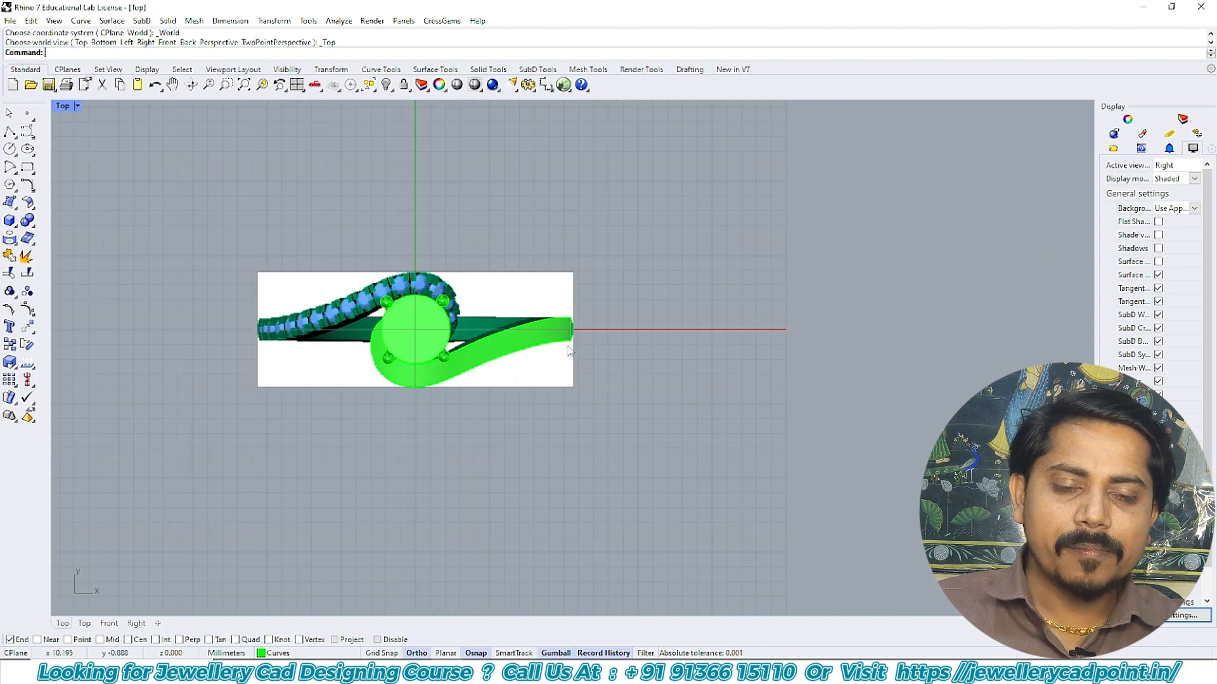
- Undo back through the deletion, the grouping and the projection of the band curves
key(ctrl+z)
key(ctrl+z)
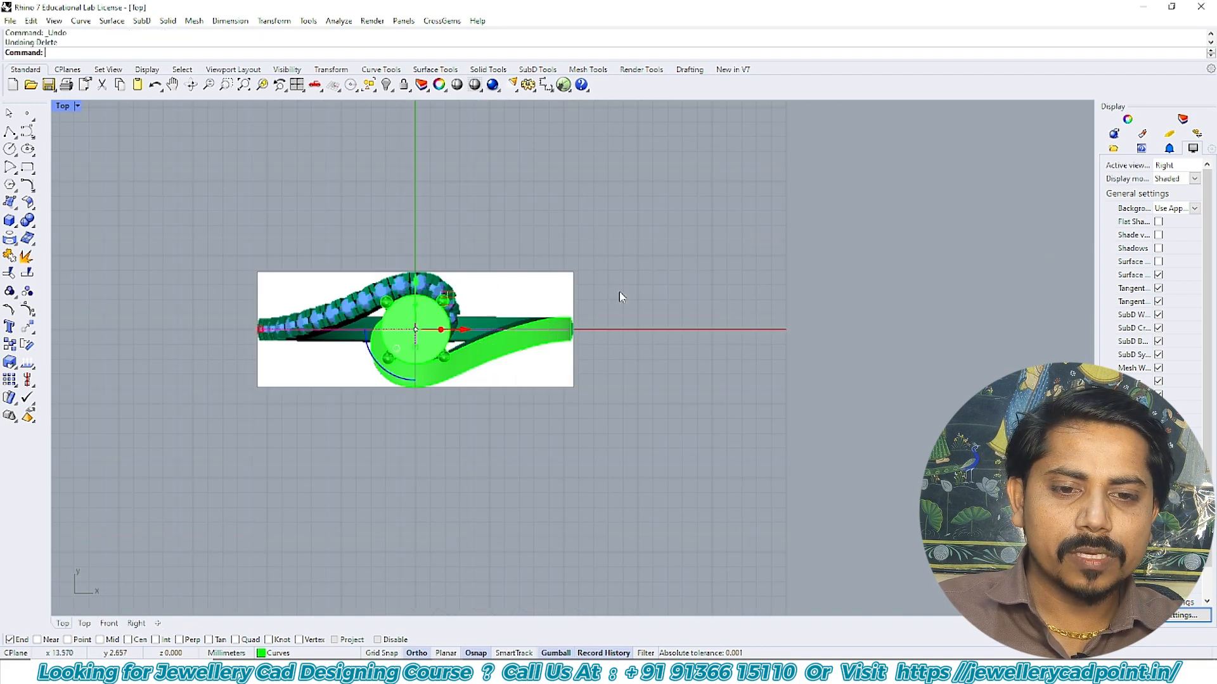
key(Escape)
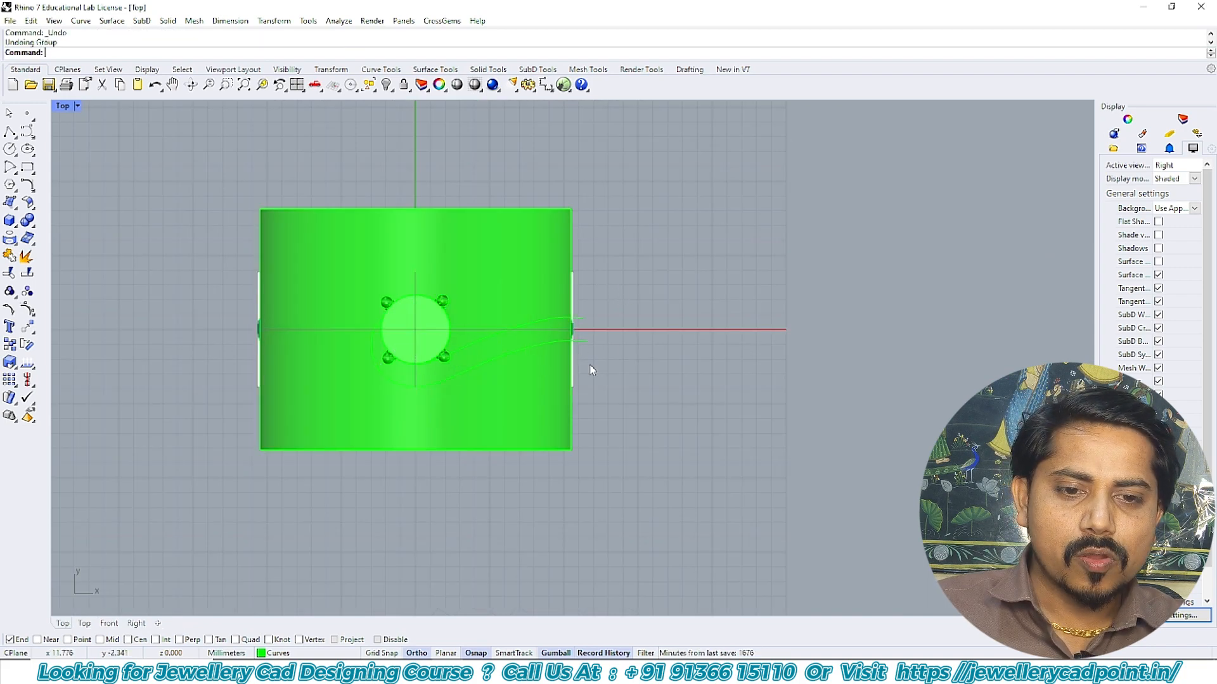
scroll(579, 314, up, 5)
click(580, 320)
scroll(595, 326, down, 5)
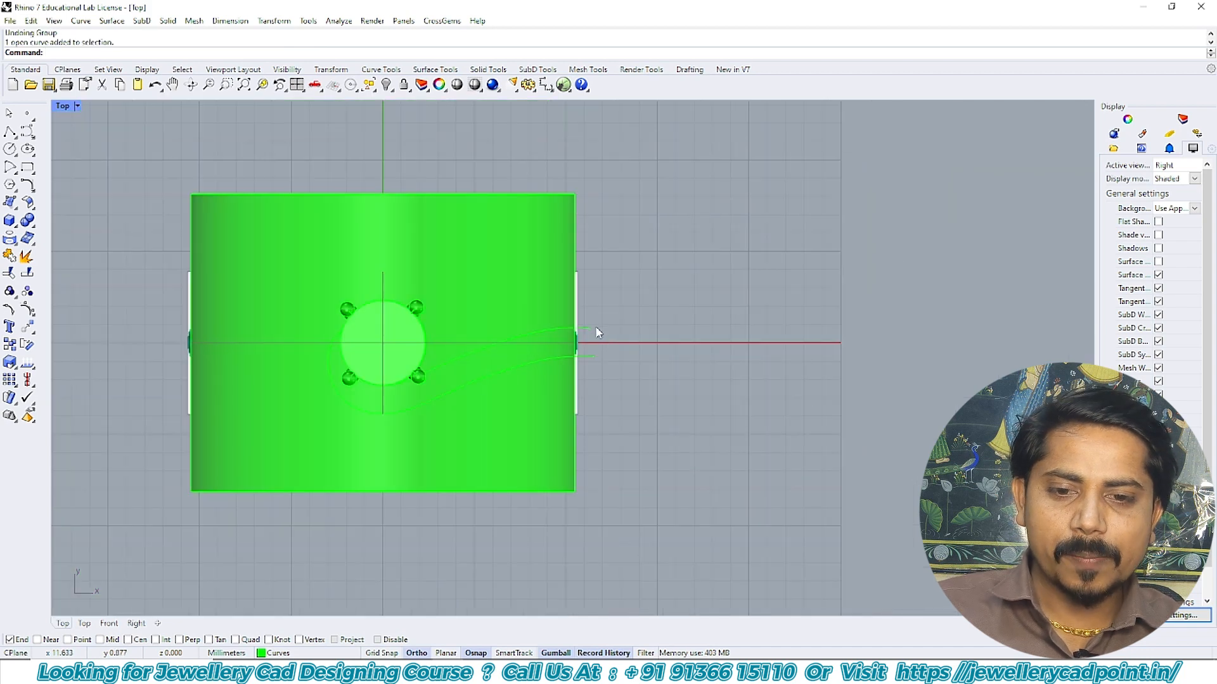
key(ctrl+z)
- Create one tween curve midway between the two outline curves of the band, with Number=1 and MatchMethod=None
scroll(595, 326, up, 5)
drag(595, 306, 578, 402)
scroll(578, 403, up, 4)
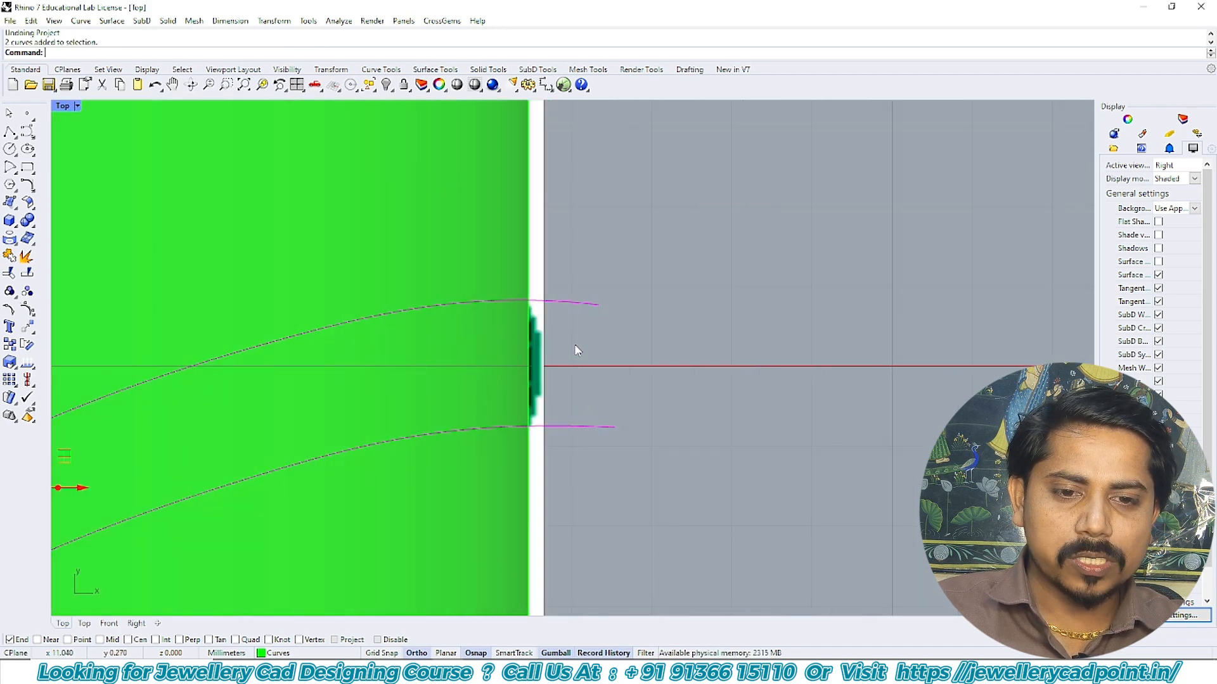
click(25, 331)
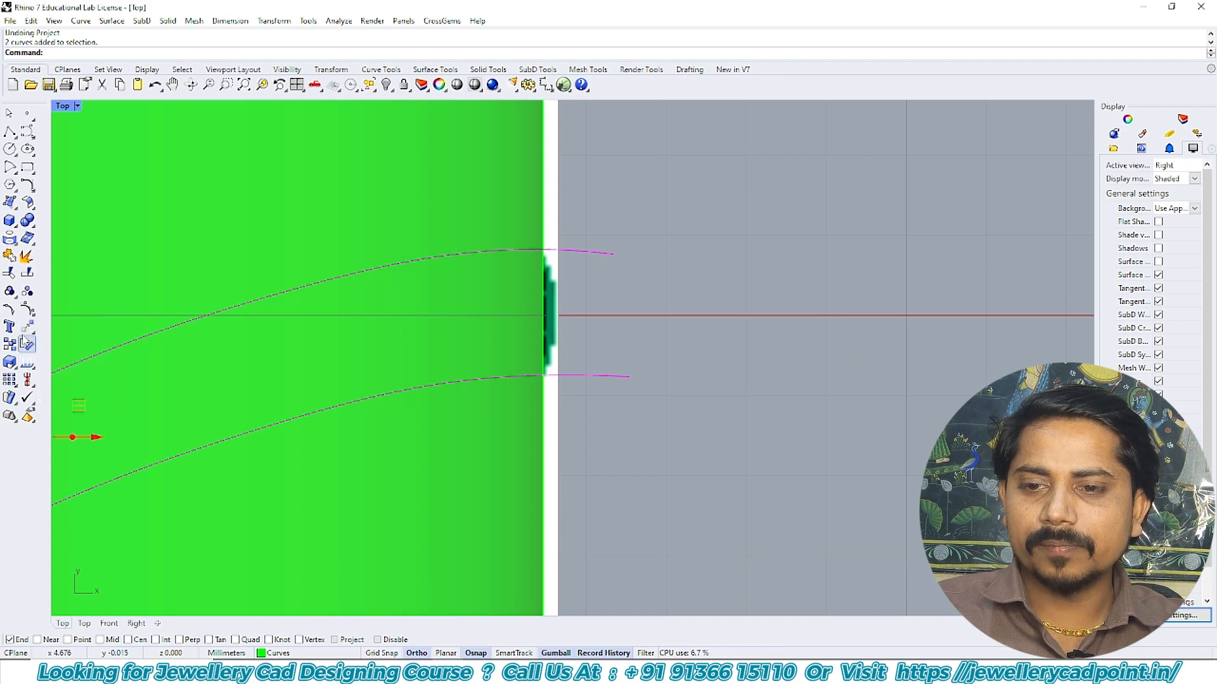
click(31, 139)
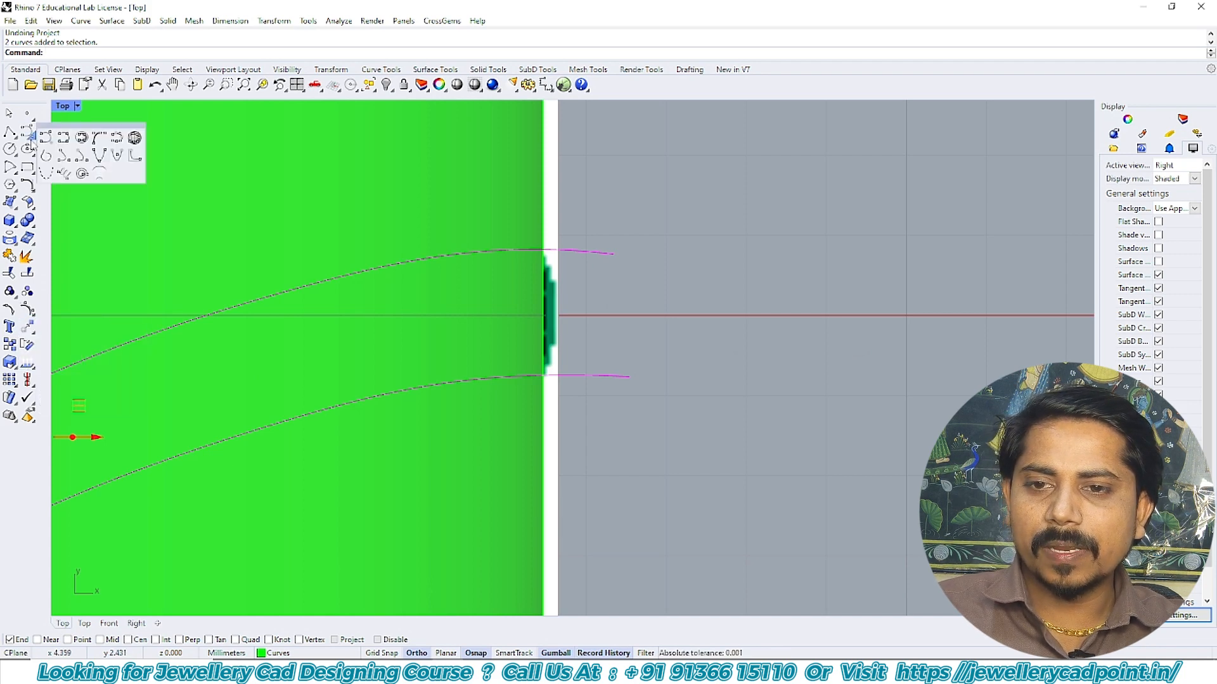
click(99, 179)
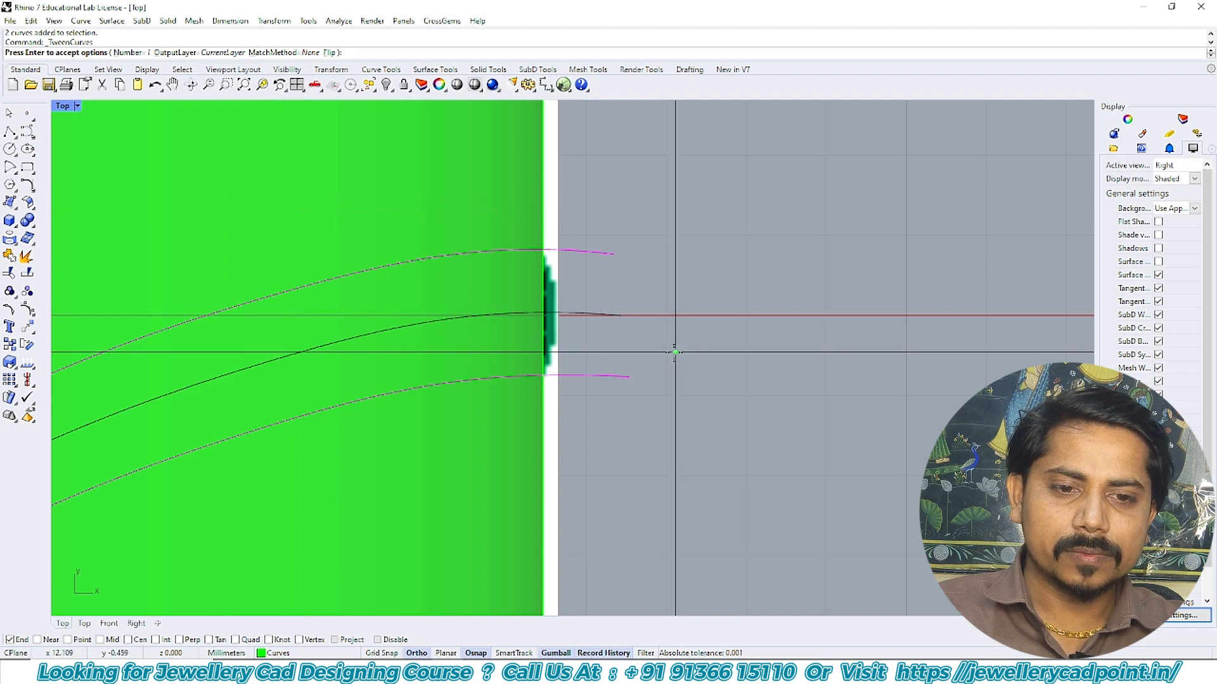
scroll(670, 352, up, 3)
key(Return)
scroll(570, 297, up, 5)
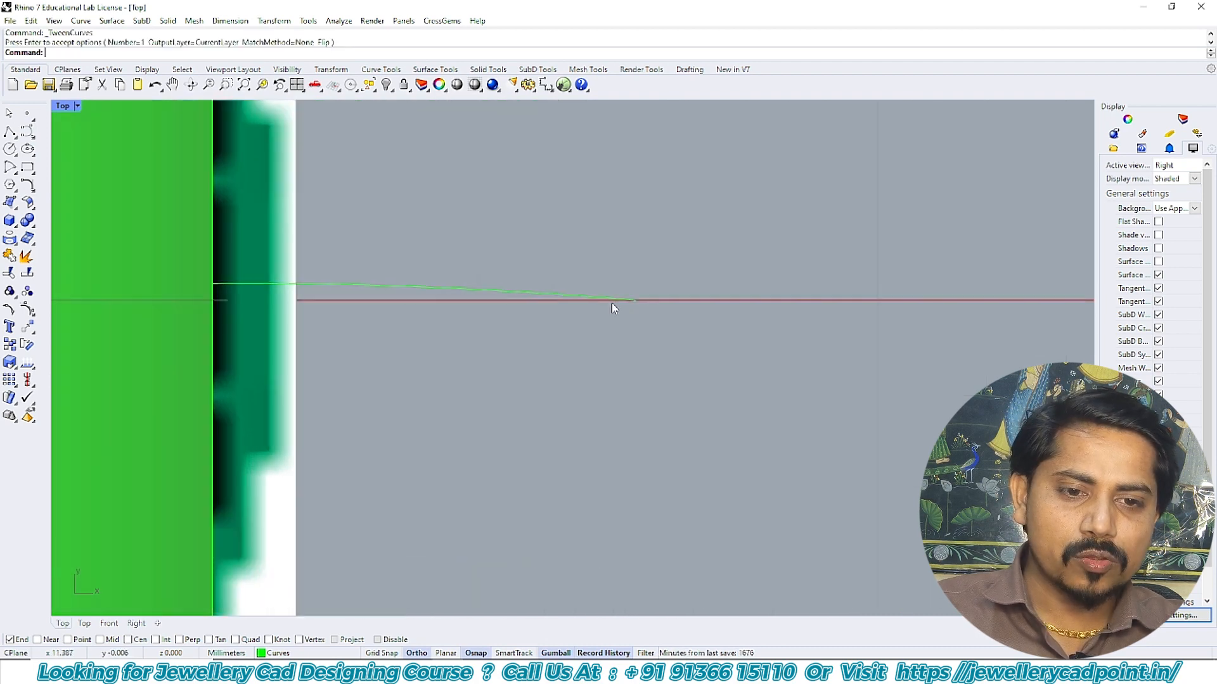
right_drag(425, 307, 607, 296)
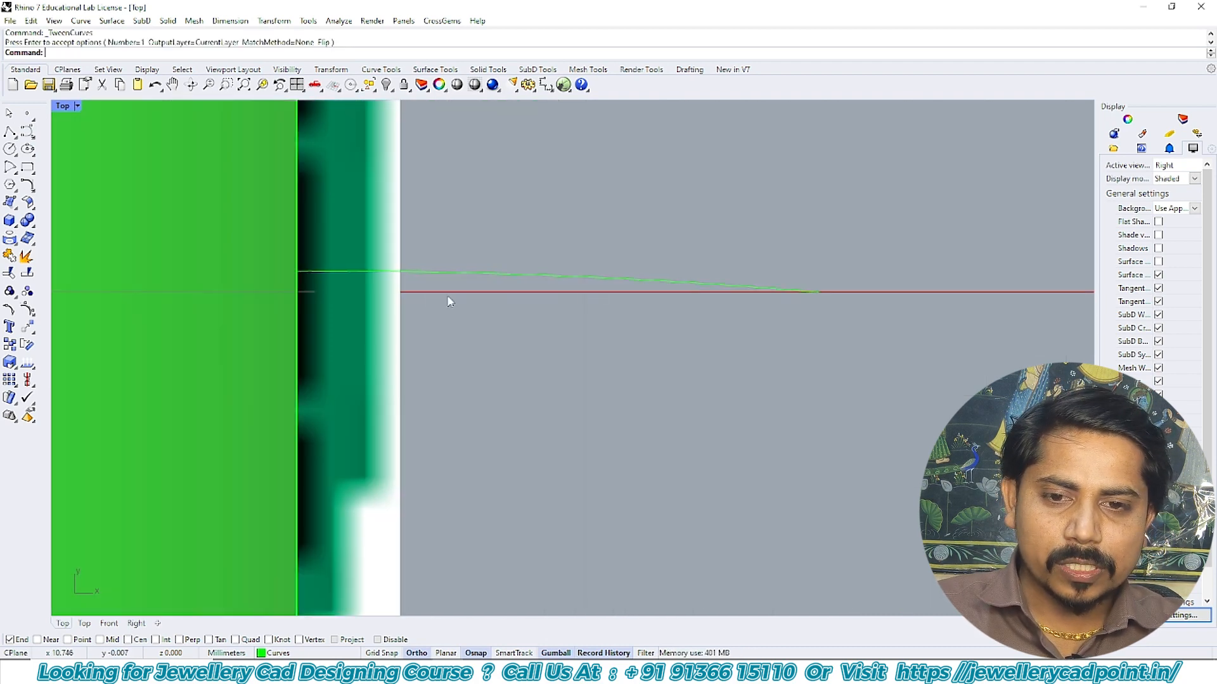
scroll(502, 297, down, 15)
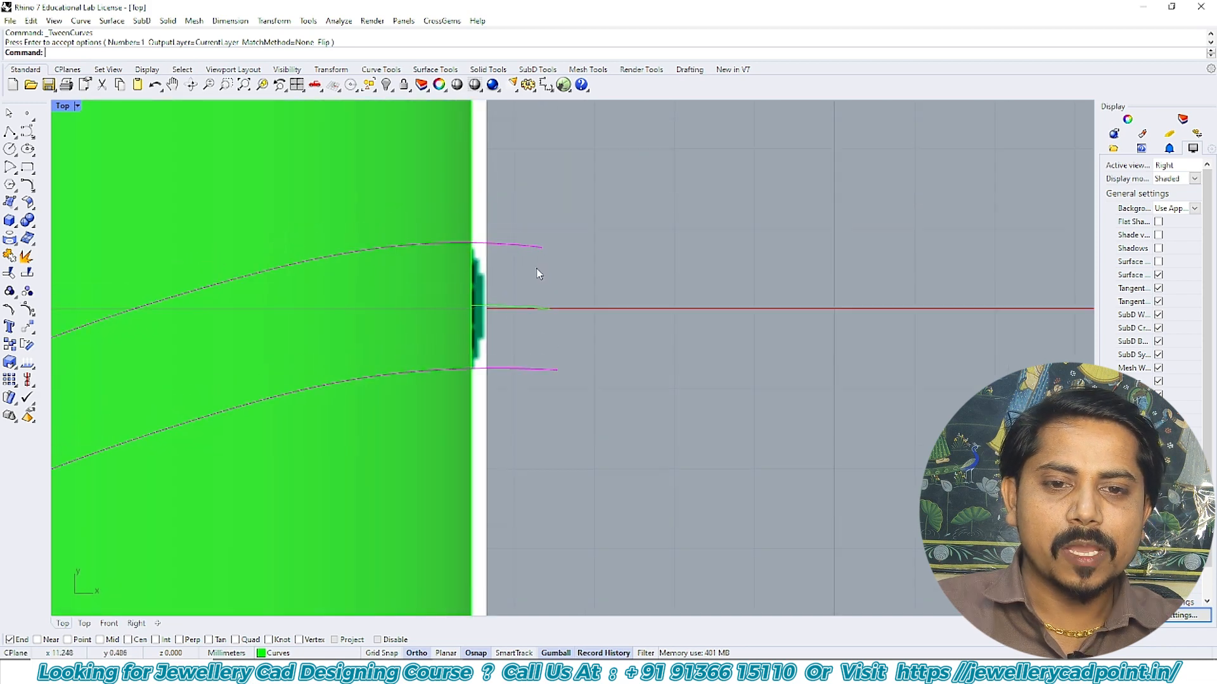
- Show the control points of the two band outline curves and compare them in wireframe and shaded display
drag(562, 209, 512, 276)
shift+drag(515, 408, 511, 413)
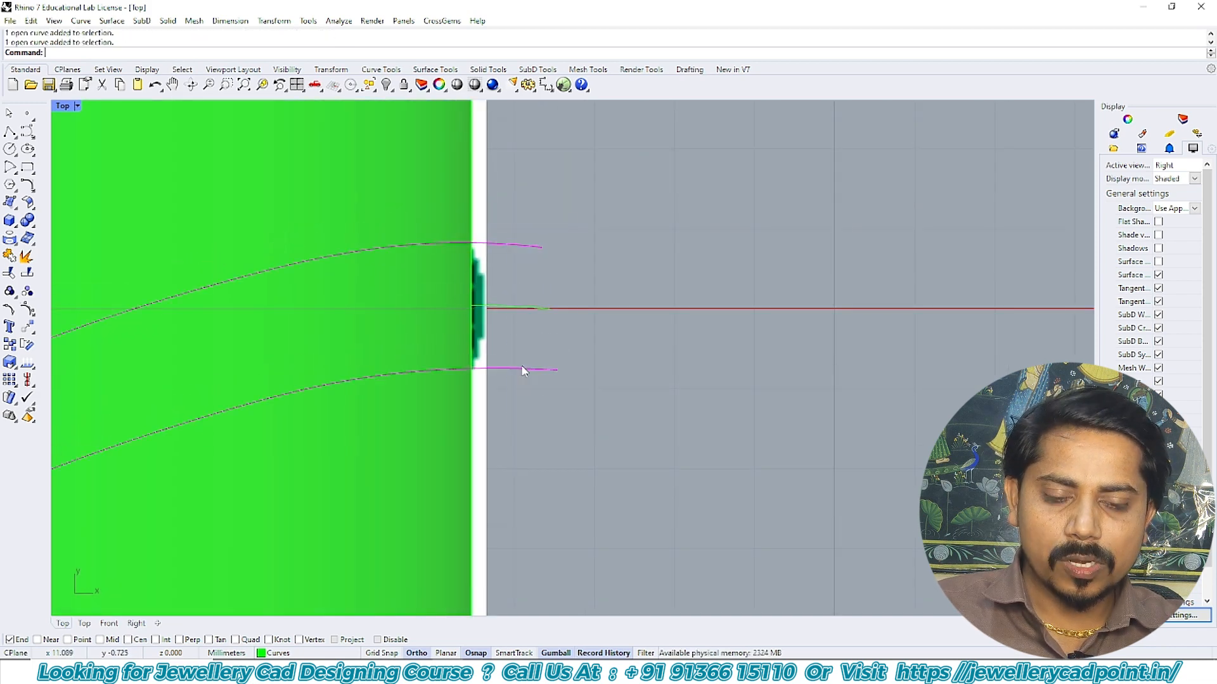
text(pn)
key(Return)
text(w)
key(Return)
scroll(415, 245, up, 3)
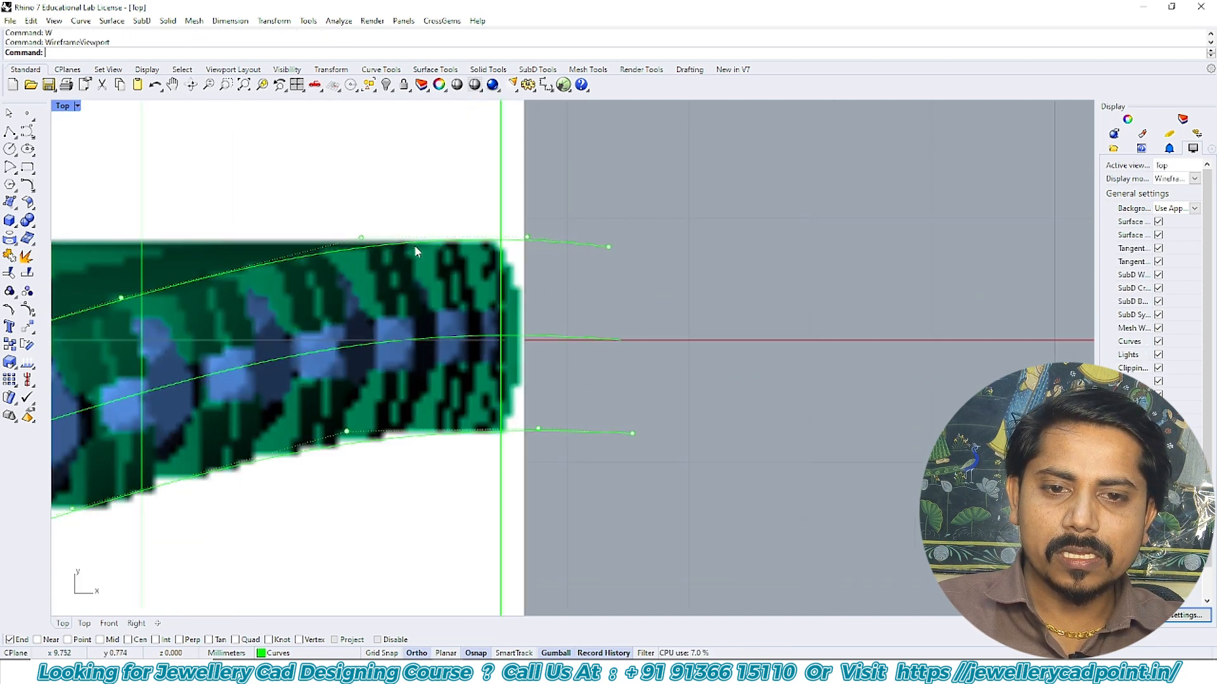
text(sv)
key(Return)
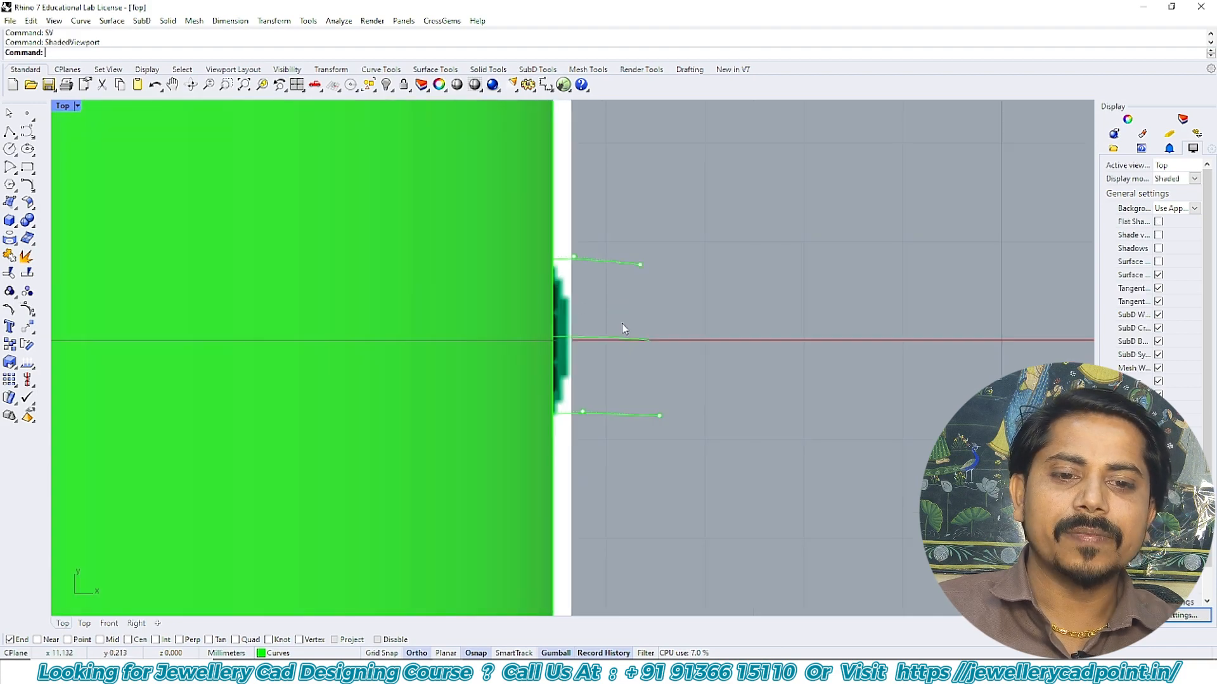
- Turn on the control points of both band outlines in the wireframe Top view and examine them against the reference image
scroll(602, 377, down, 2)
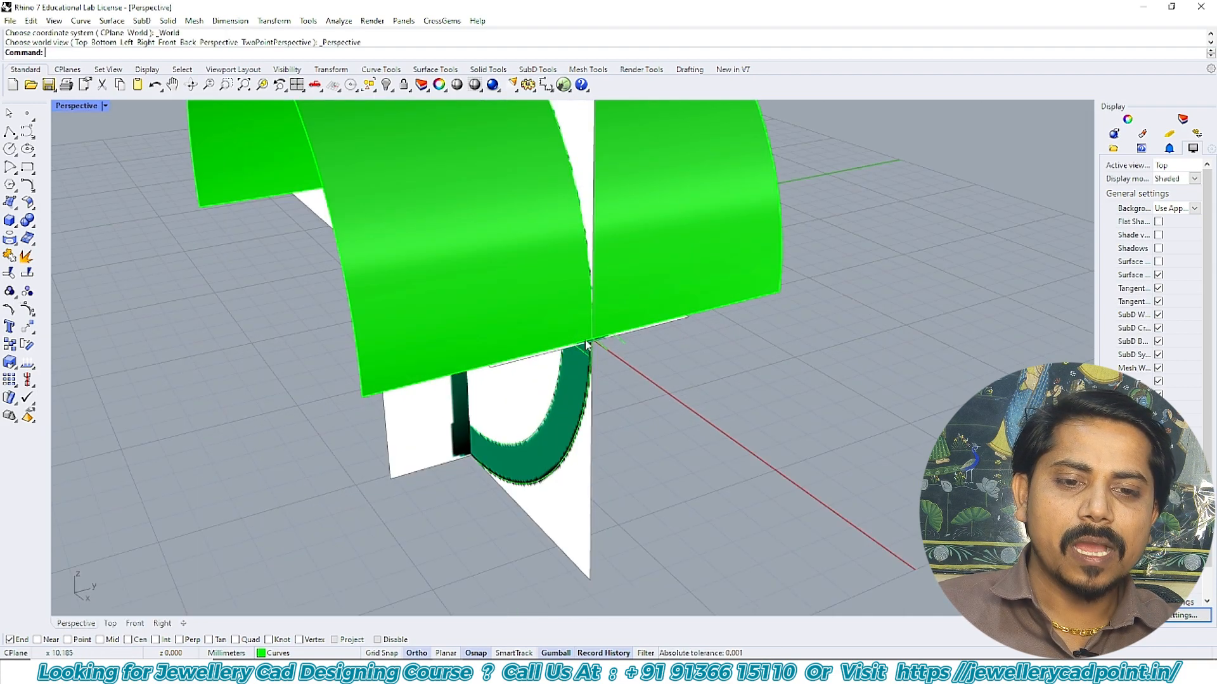
click(620, 339)
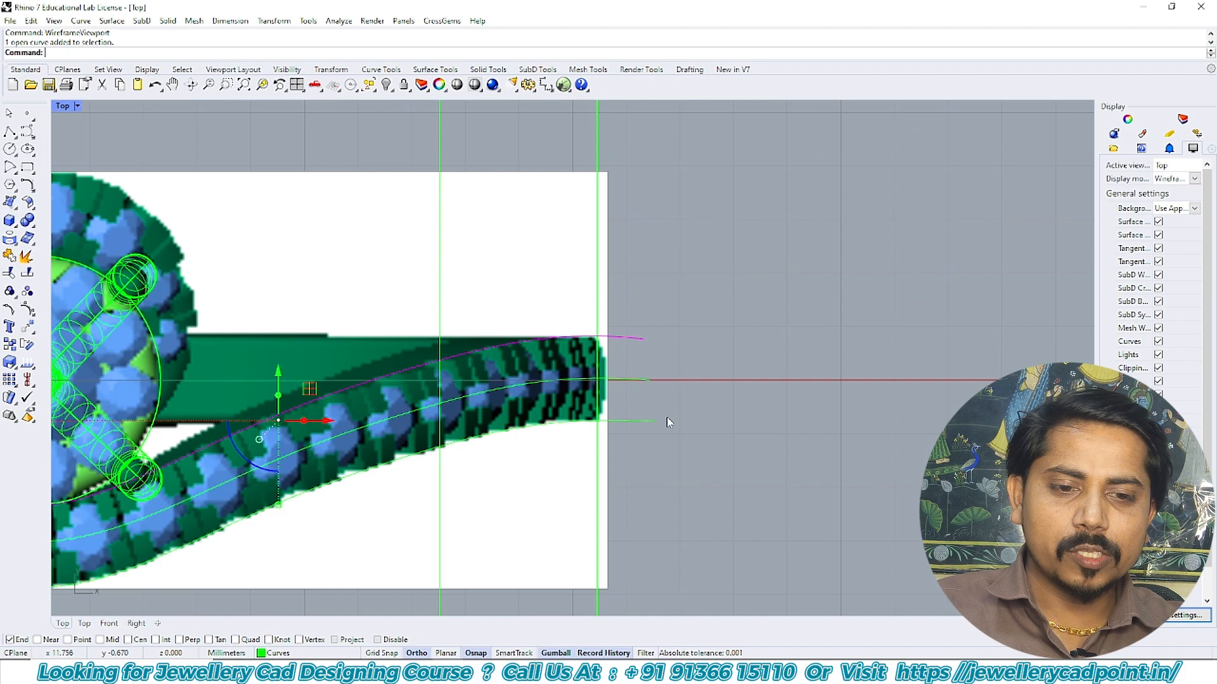
shift+click(659, 420)
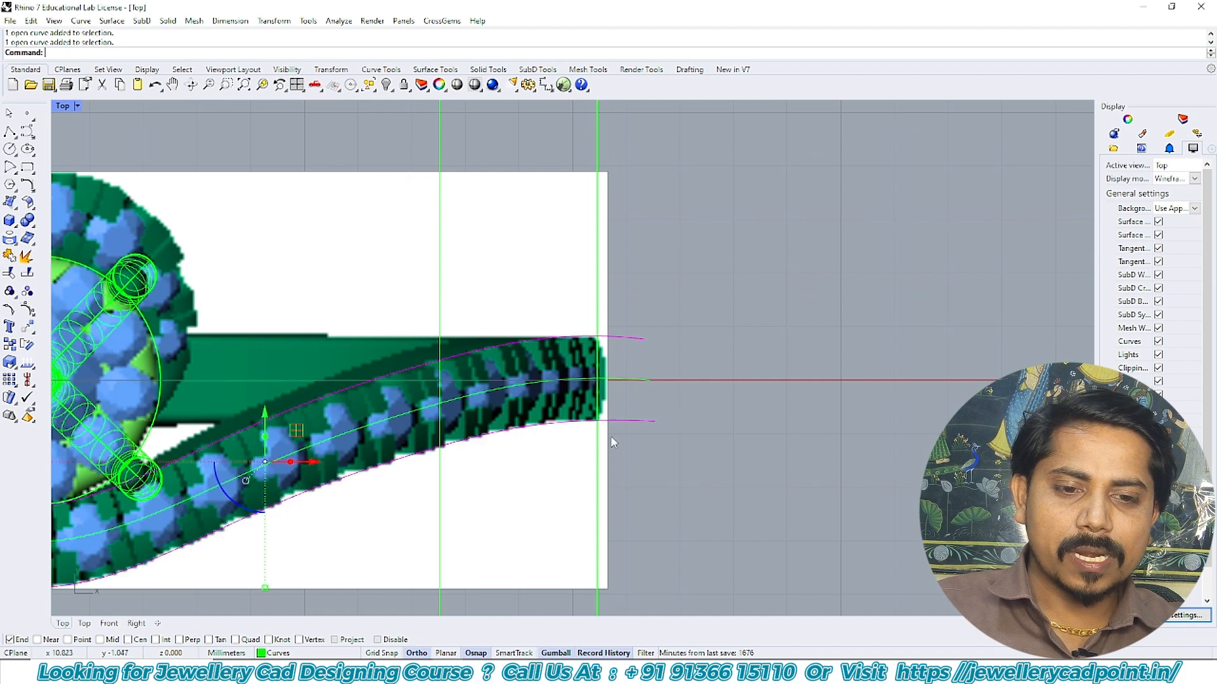
click(27, 310)
scroll(584, 339, up, 2)
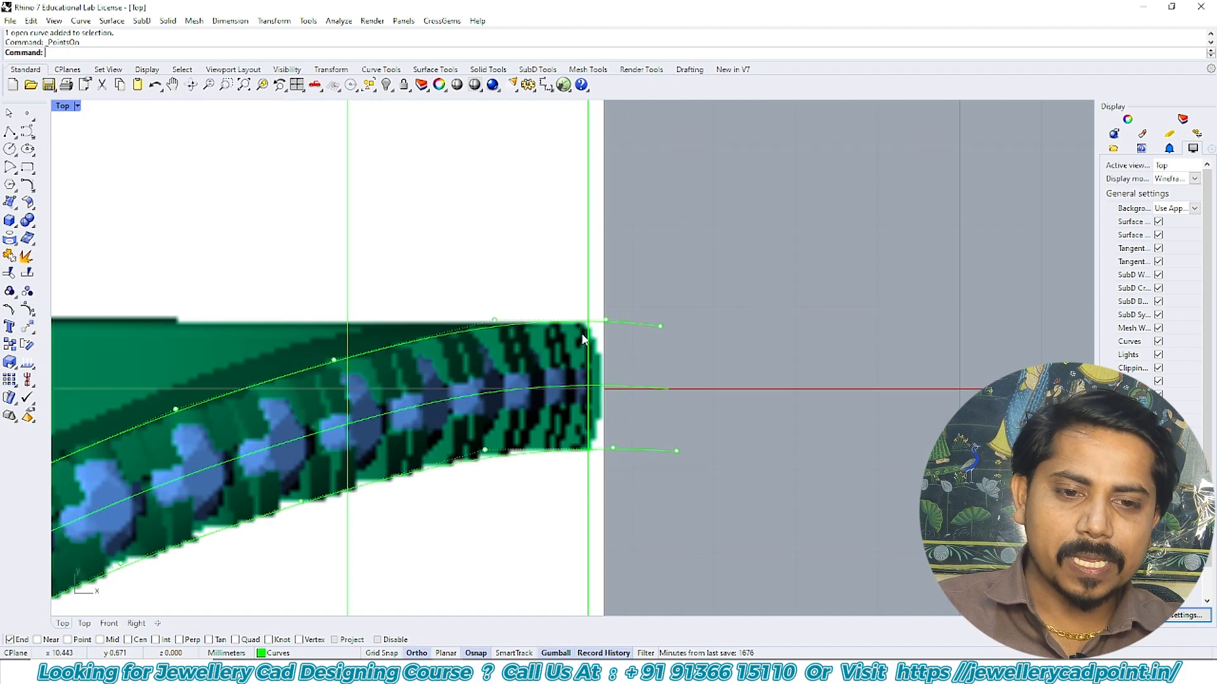
scroll(657, 342, down, 3)
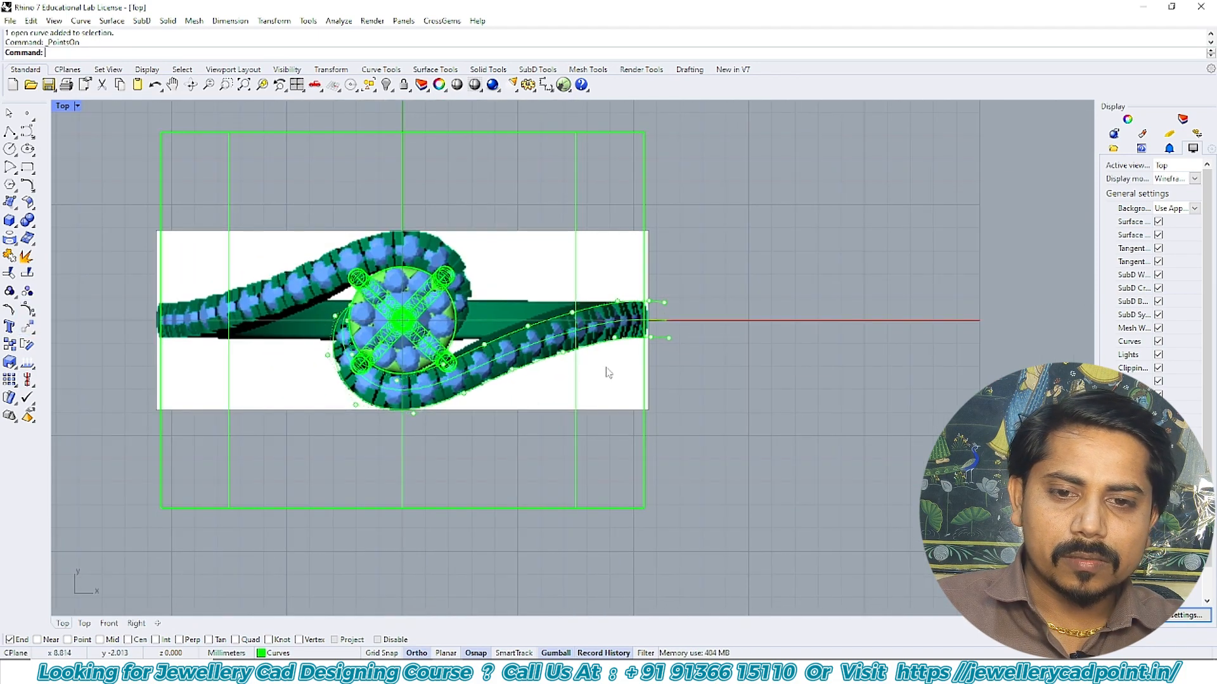
scroll(608, 355, up, 3)
scroll(672, 342, down, 1)
scroll(669, 338, down, 2)
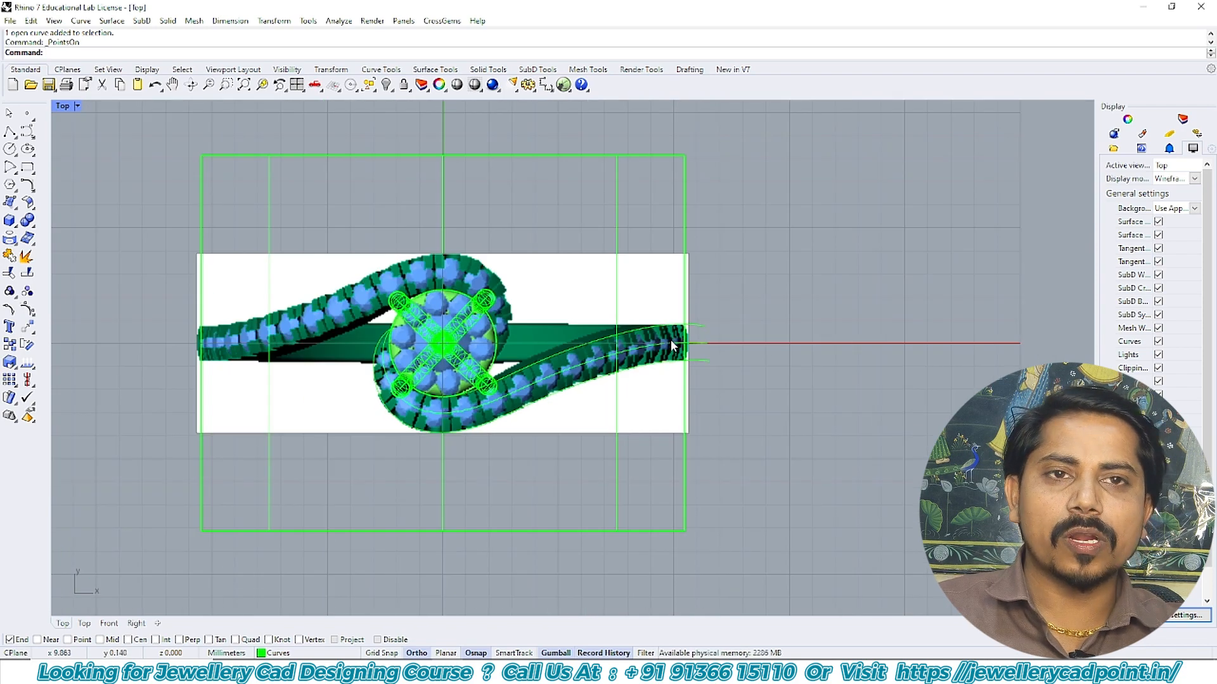
- Unlock all locked objects, including the reference images
right_click(403, 84)
scroll(668, 290, up, 1)
scroll(619, 312, down, 2)
scroll(645, 363, up, 3)
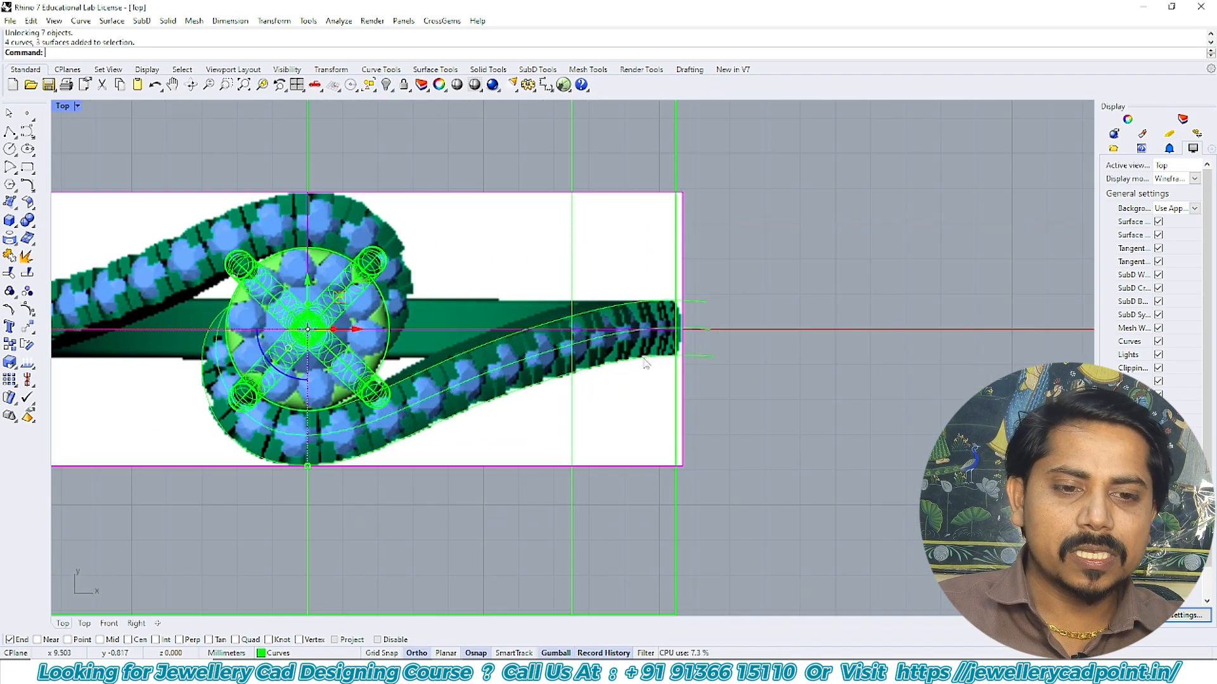
- Move the three band curves together with the reference image about 0.033 mm in the negative Y direction, bringing the middle curve onto the X axis
scroll(687, 346, up, 2)
text(M)
key(Return)
scroll(713, 304, up, 2)
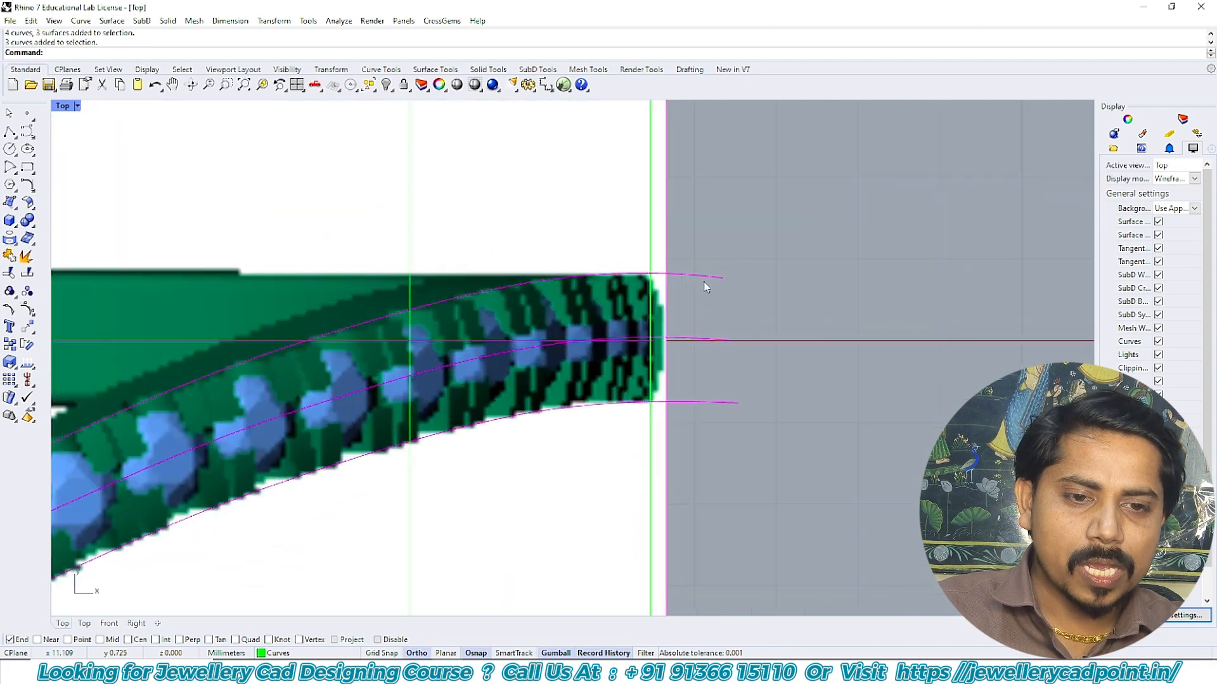
scroll(760, 235, up, 2)
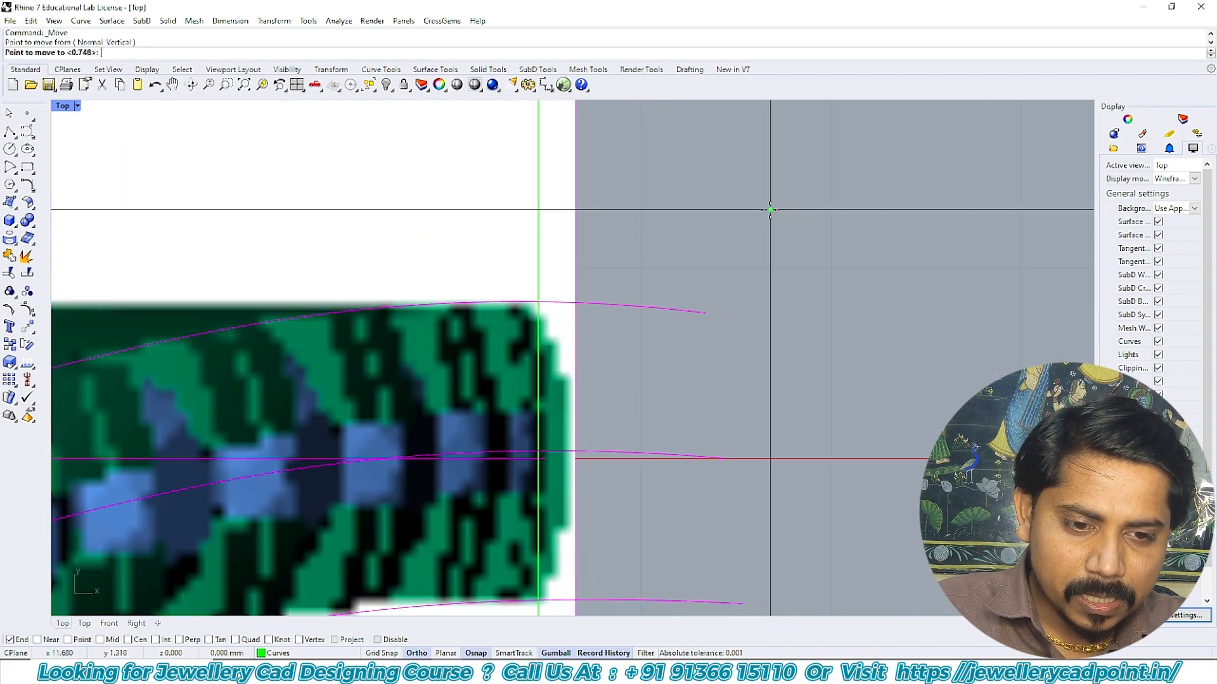
click(769, 210)
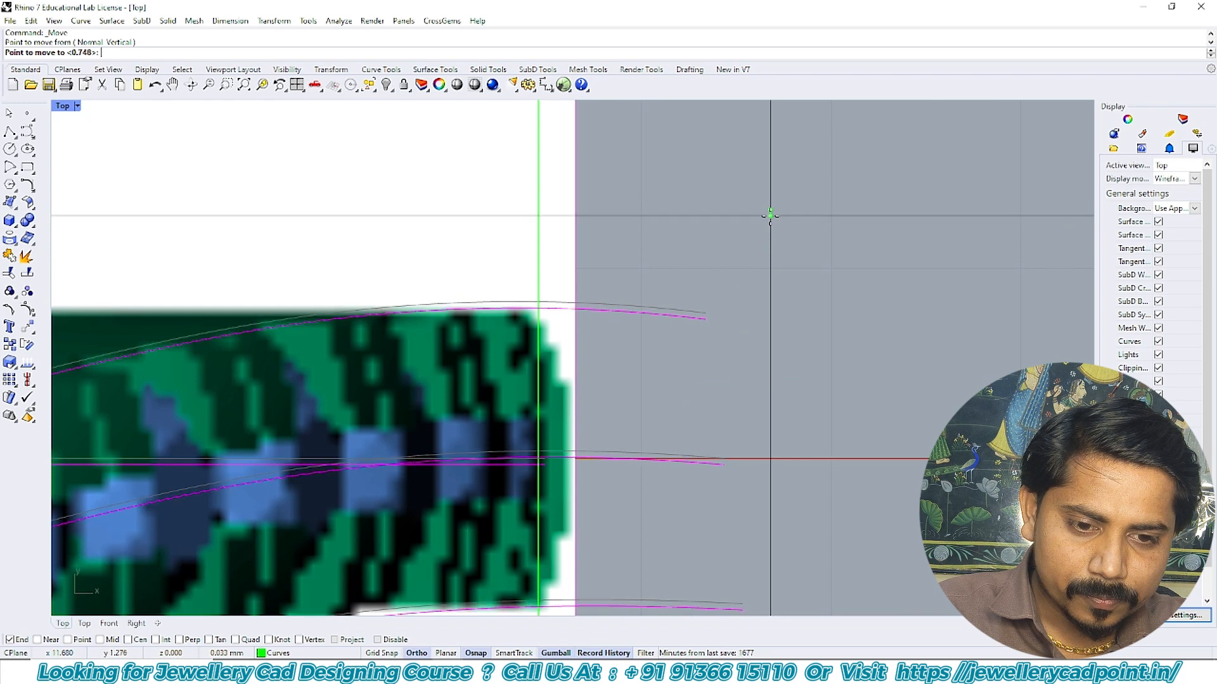
click(770, 215)
scroll(571, 418, up, 3)
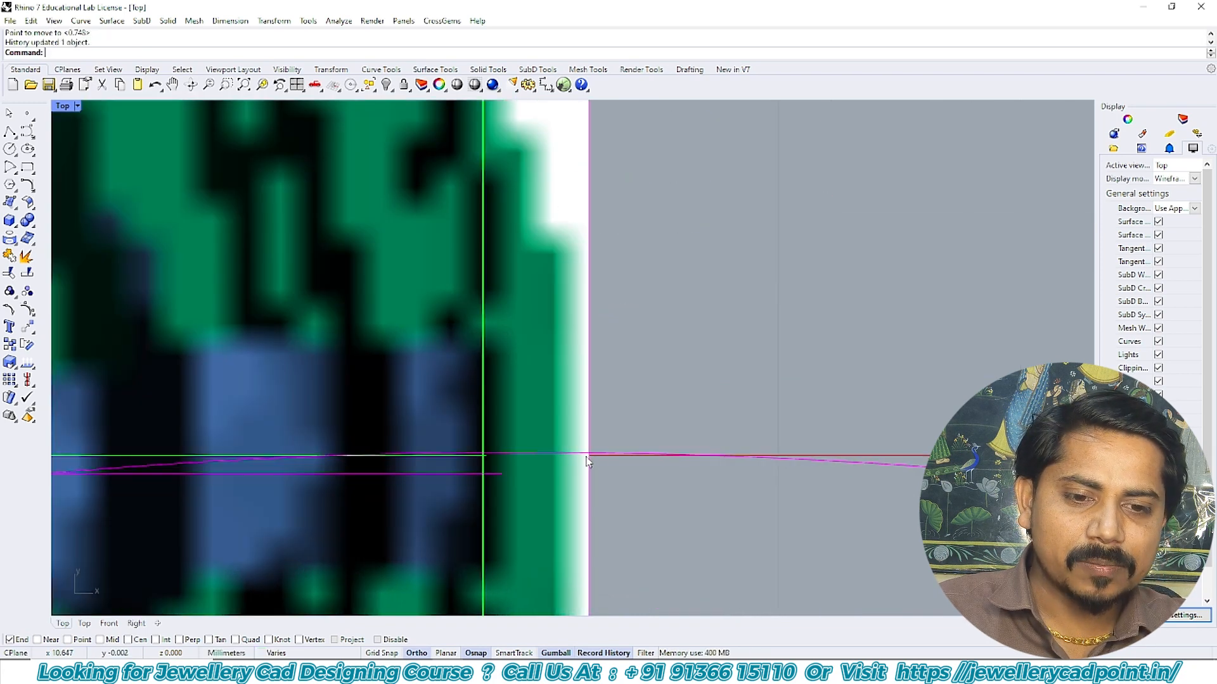
- Nudge the band curves and reference image about another 0.004 mm in the negative Y direction to align the middle curve with the X axis
right_click(610, 400)
scroll(628, 379, up, 6)
click(635, 360)
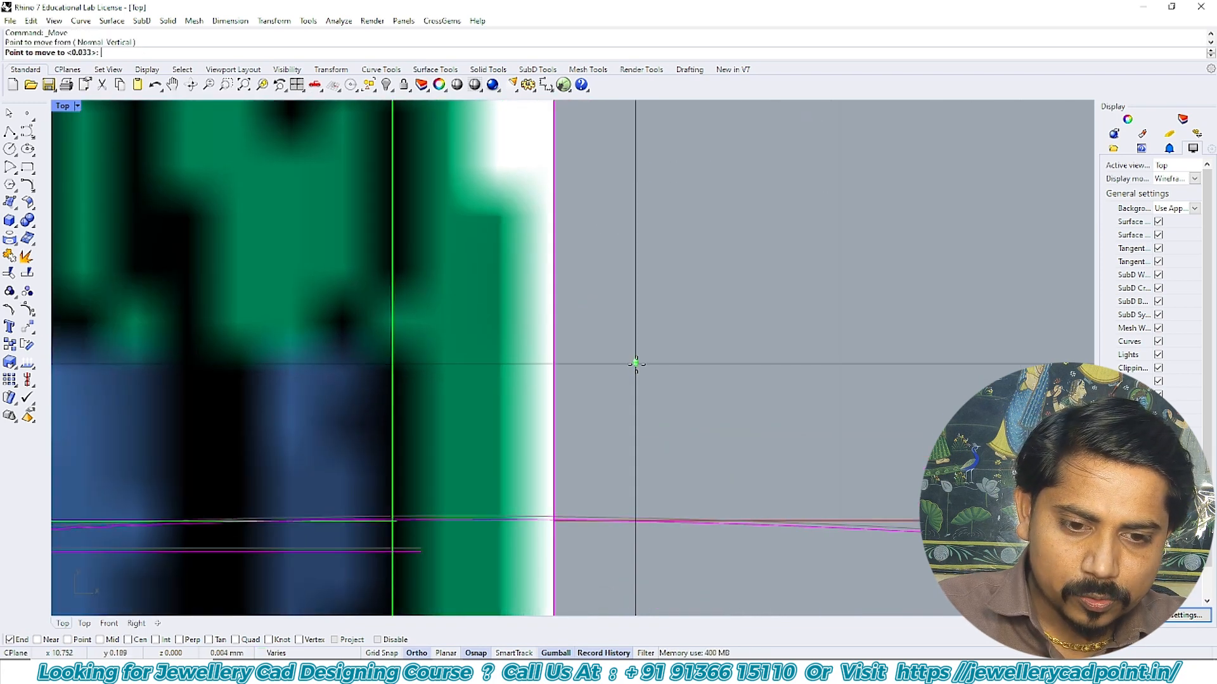
click(636, 364)
scroll(580, 491, down, 8)
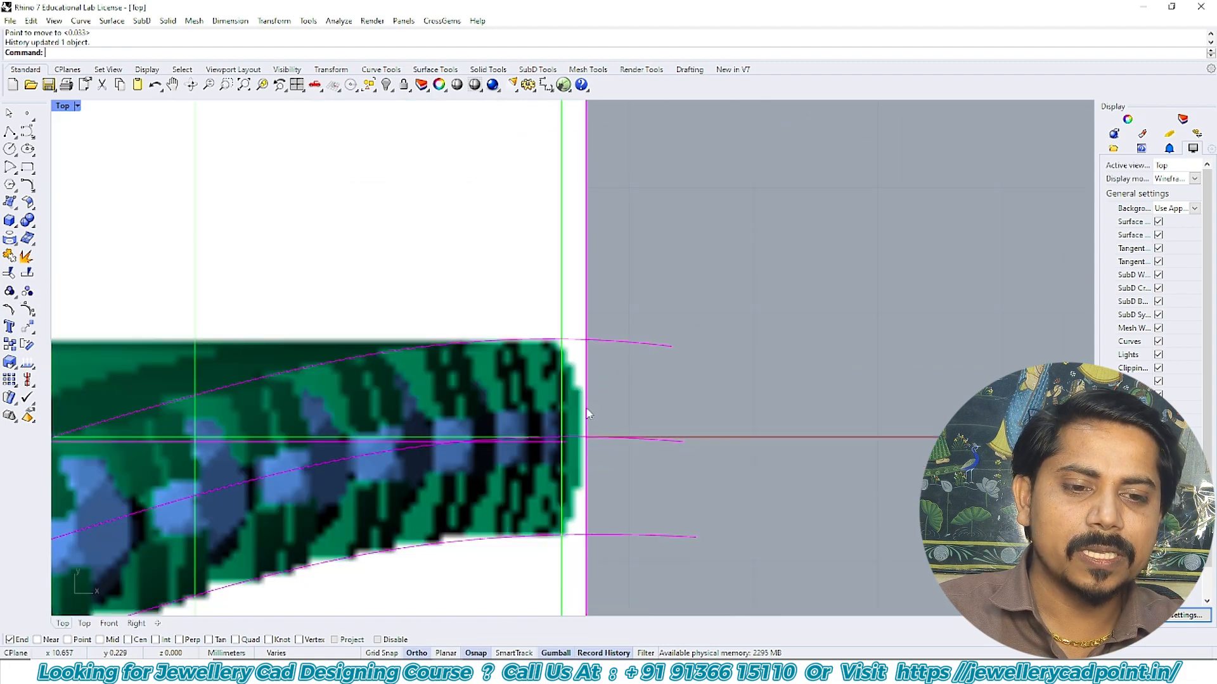
- Examine the three band curves against the reference image and the X axis in shaded and wireframe Top views
scroll(656, 428, down, 6)
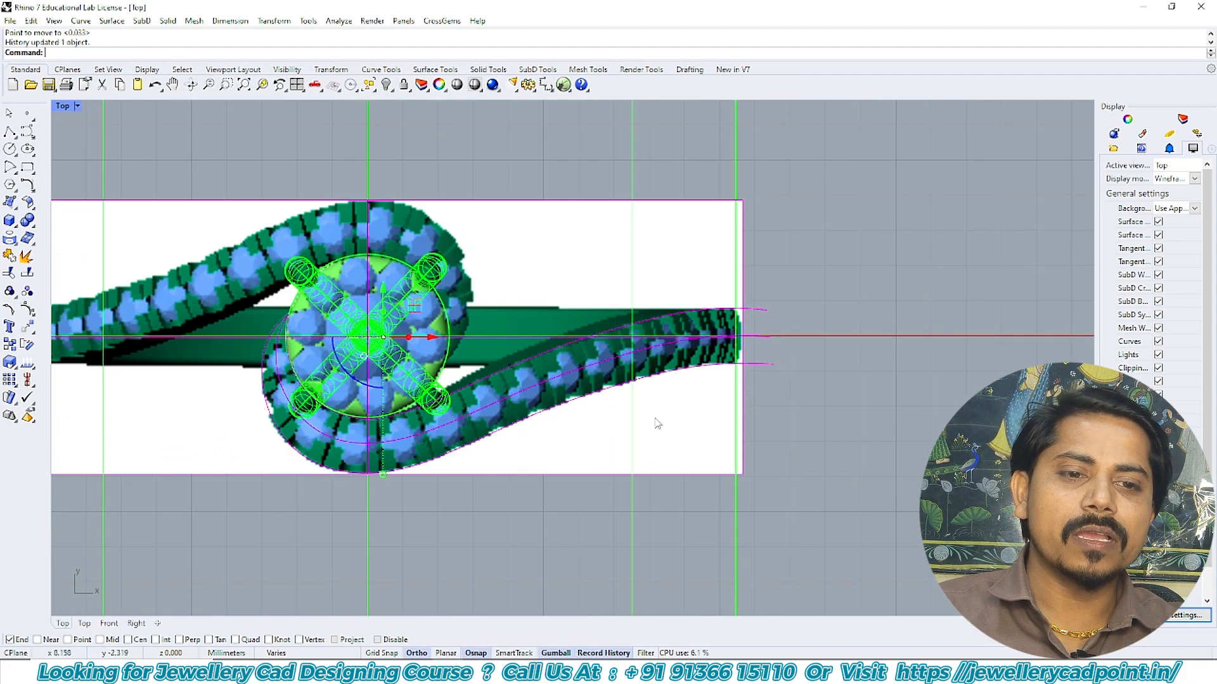
text(sv)
key(Return)
right_drag(702, 406, 688, 405)
scroll(748, 305, up, 3)
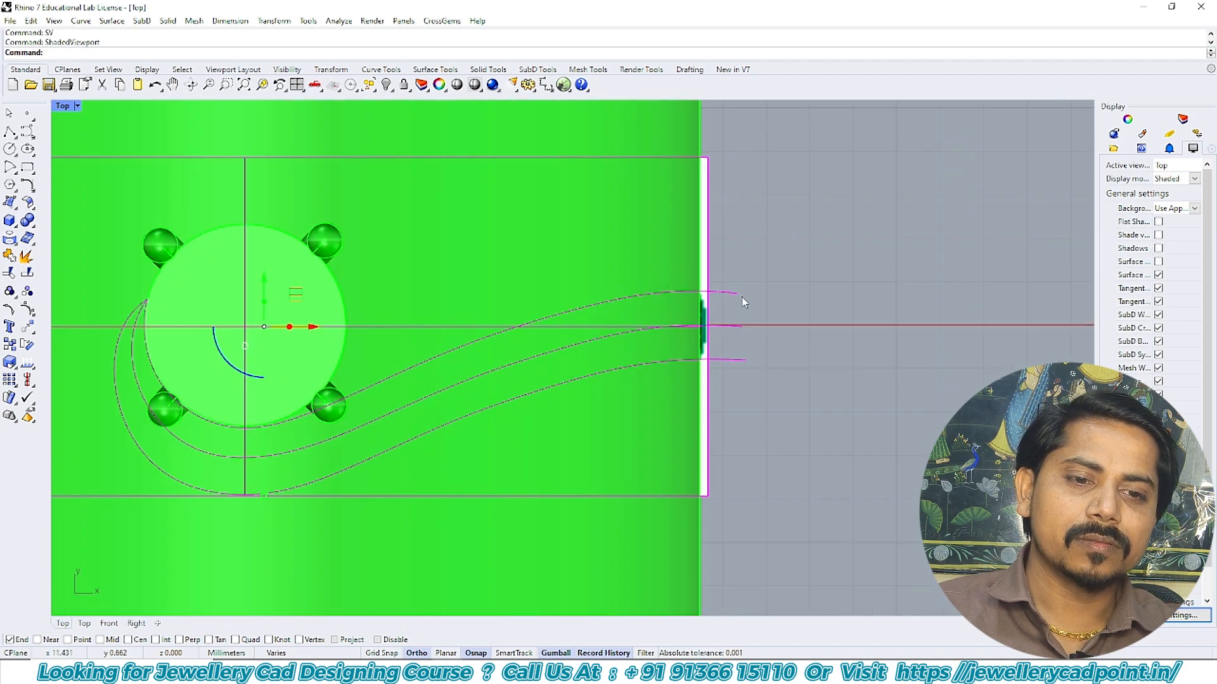
text(w)
key(Return)
scroll(703, 324, up, 3)
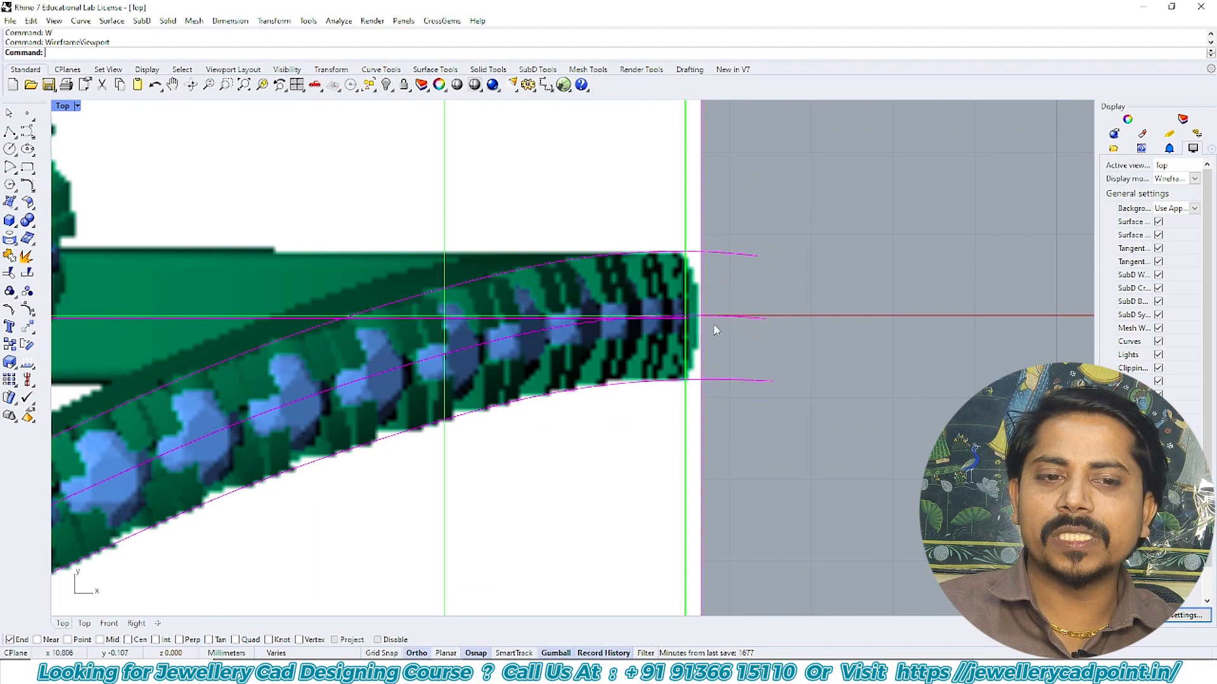
scroll(716, 320, down, 6)
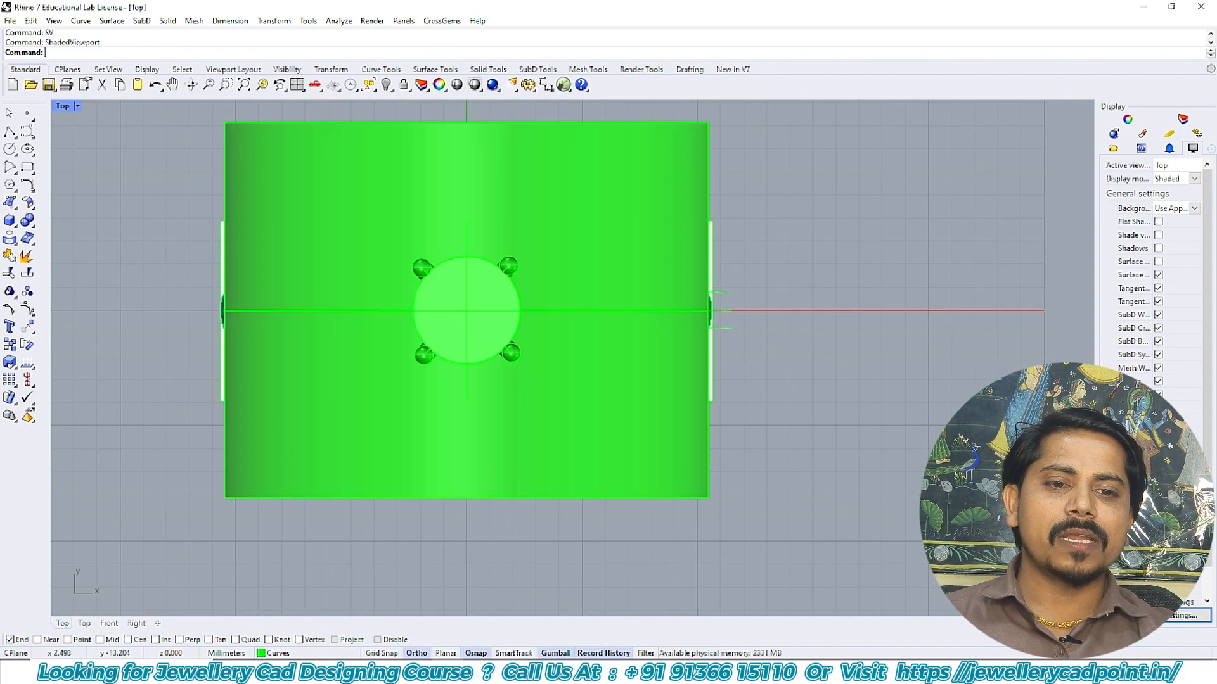
- Check where the outline curves extend past the curved surface in shaded Top and Perspective views, returning to wireframe
scroll(681, 351, up, 3)
click(679, 358)
scroll(659, 306, down, 3)
scroll(671, 282, up, 5)
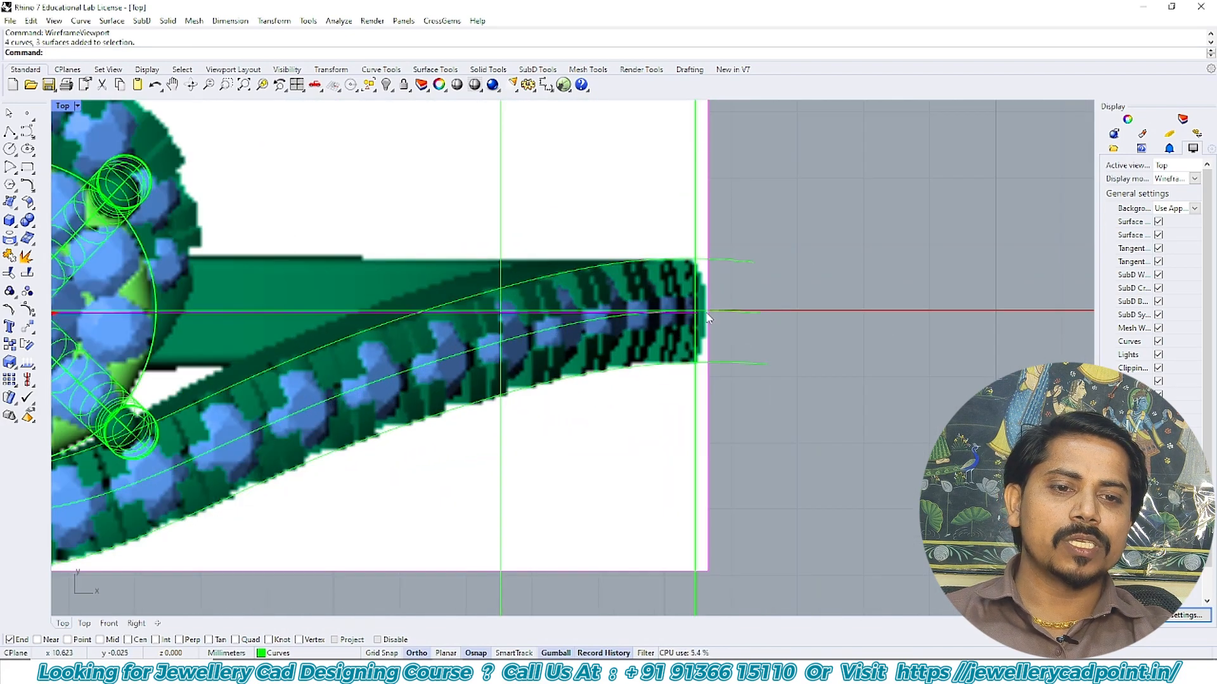
text(ss)
key(Return)
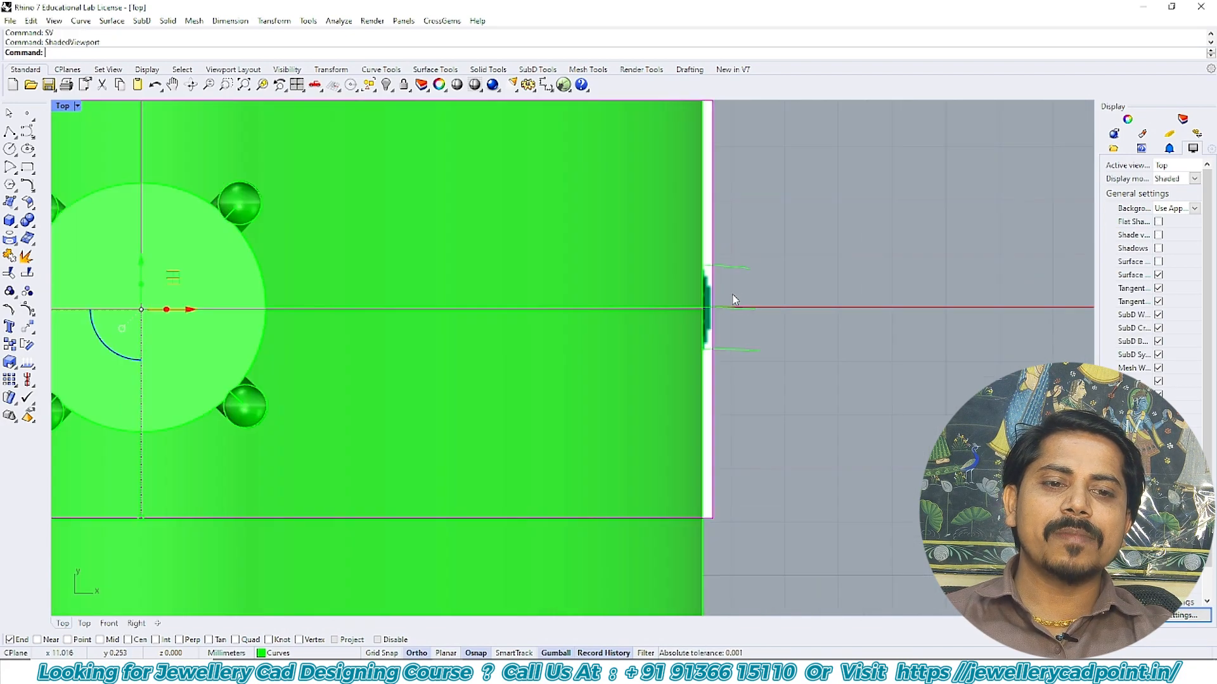
scroll(733, 299, down, 4)
key(ctrl+F4)
right_drag(705, 367, 618, 313)
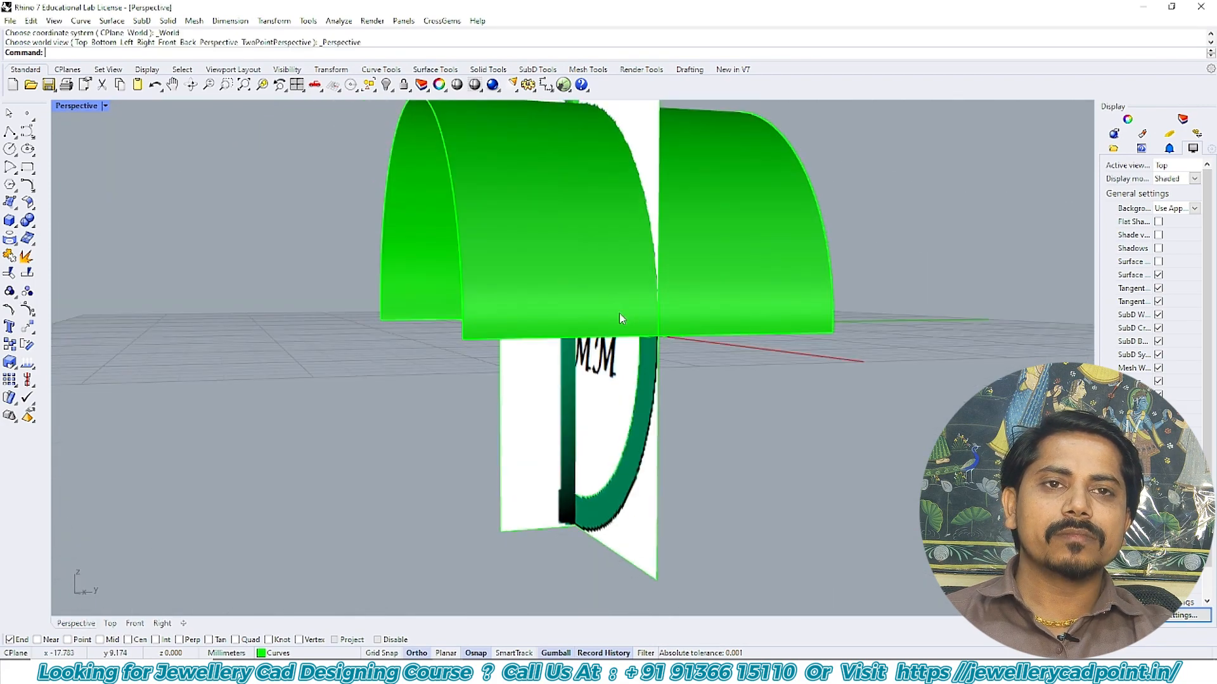
key(ctrl+F2)
scroll(636, 318, up, 4)
text(w)
key(Return)
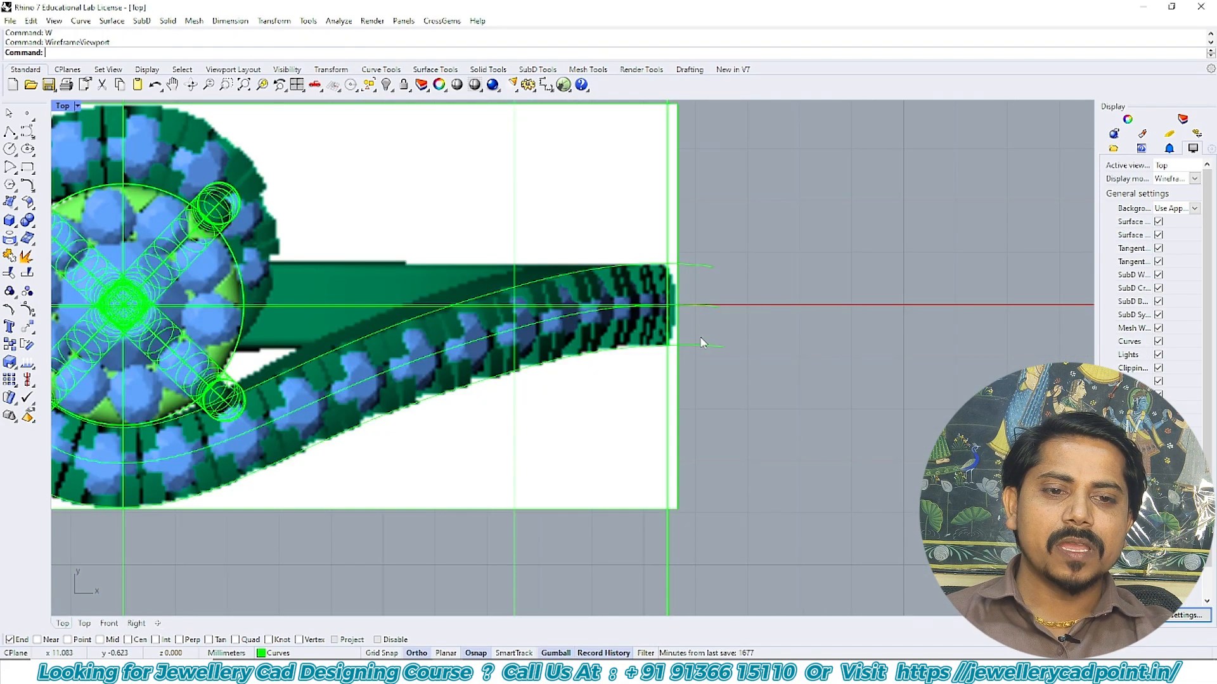
- Project the two band outline curves onto the extruded curved surface from the shaded Top view
click(713, 265)
shift+click(723, 346)
text(S)
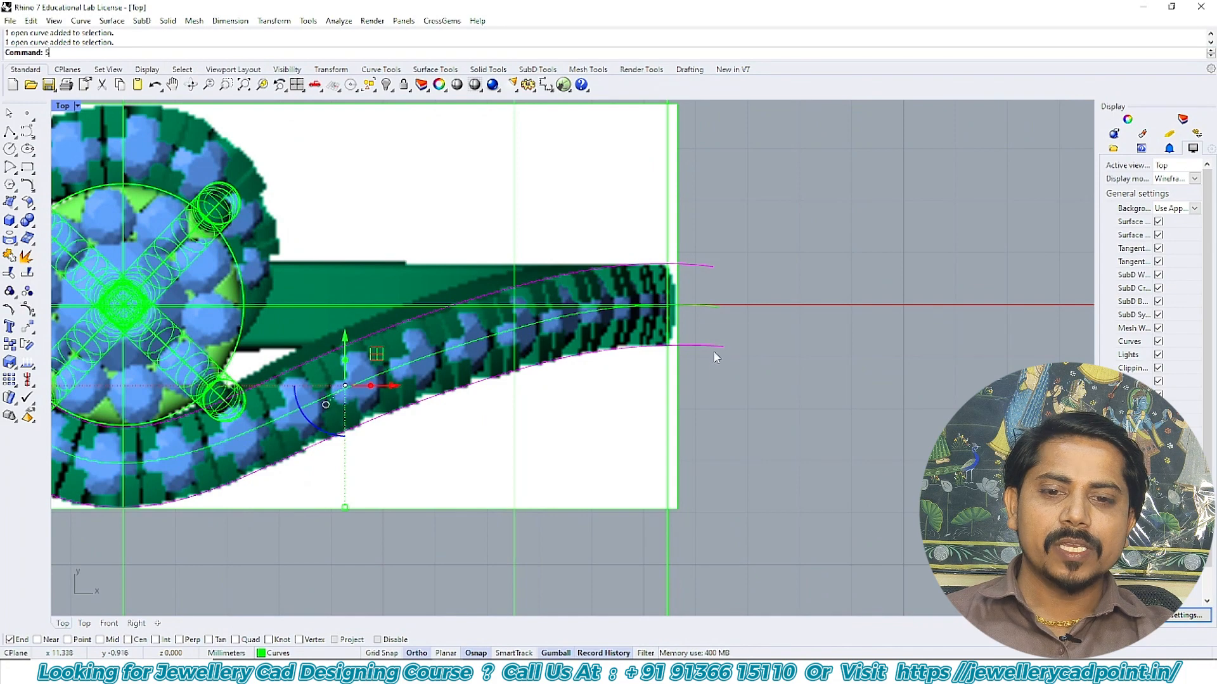
text(V)
key(Return)
scroll(713, 355, down, 8)
right_drag(685, 385, 756, 358)
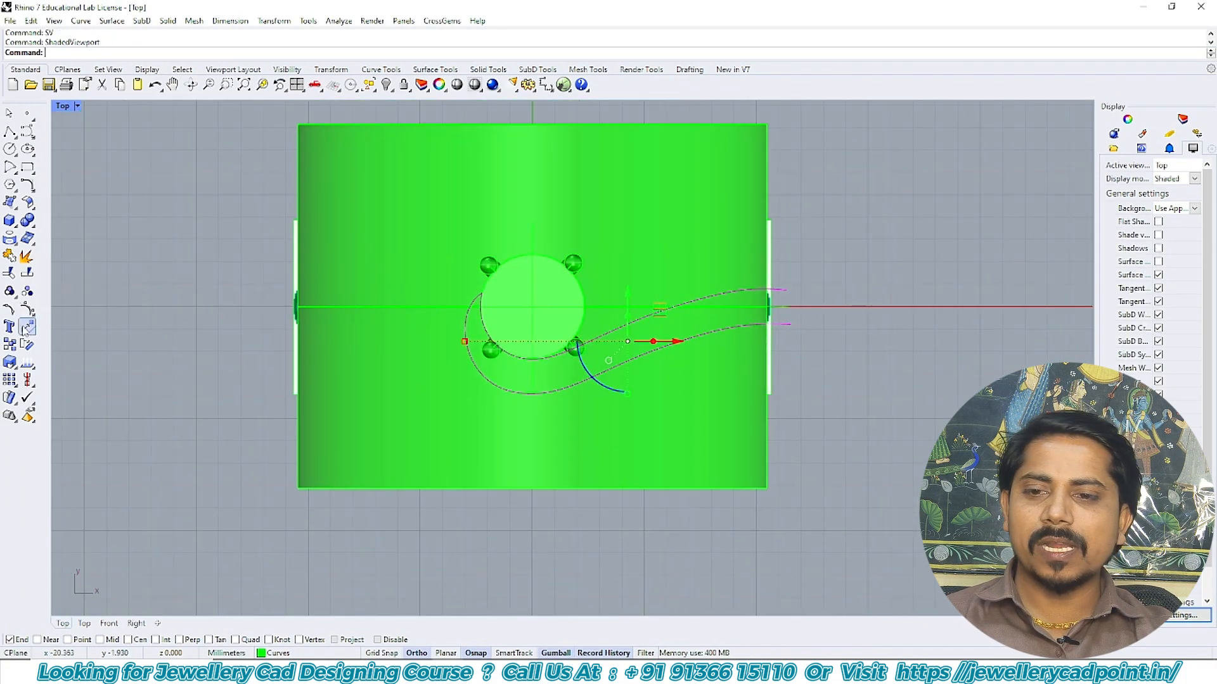
click(9, 242)
click(685, 465)
right_click(686, 465)
- Hide the extruded curved surface in the Perspective view, leaving the projected curves and reference images
right_drag(667, 469, 569, 472)
key(ctrl+F4)
scroll(633, 407, up, 3)
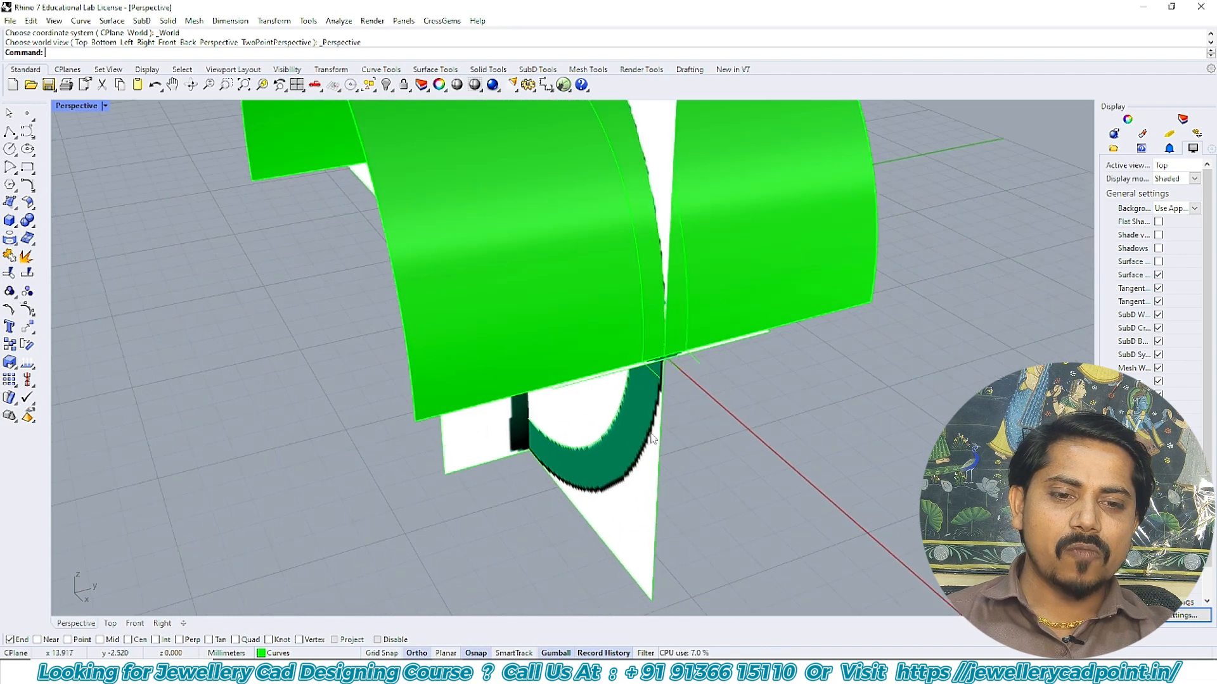
key(ctrl+a)
right_drag(541, 383, 651, 366)
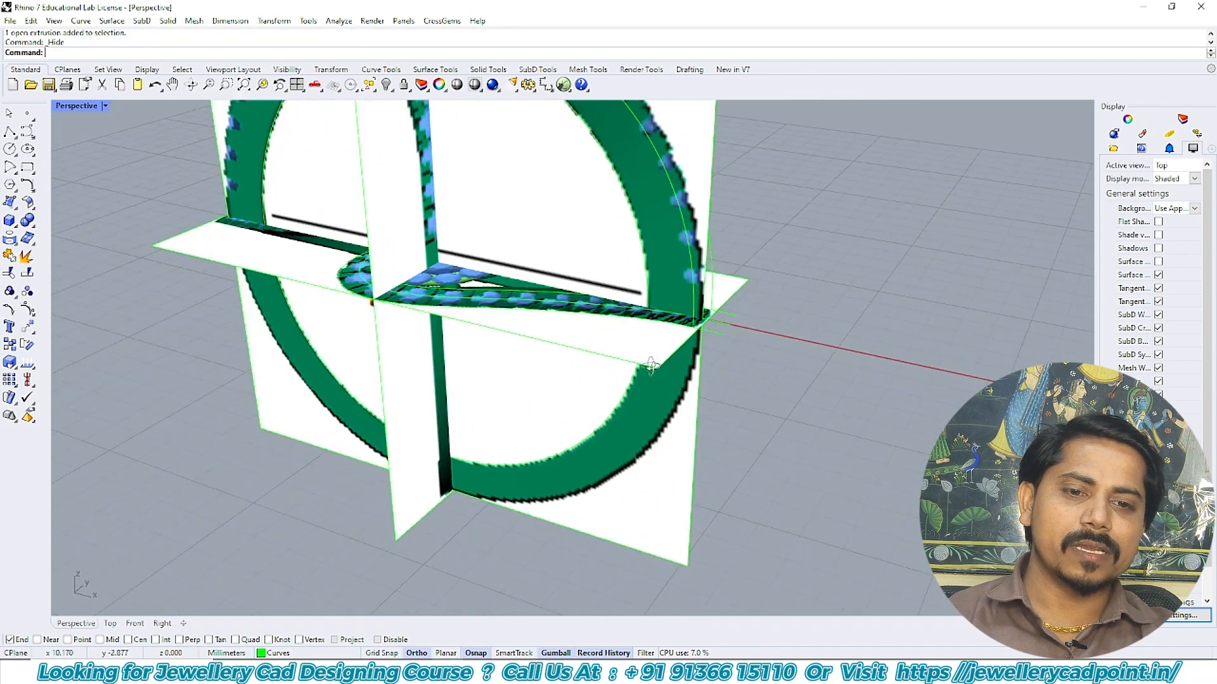
- Lock the reference images, and group and hide the original flat band curves
key(ctrl+a)
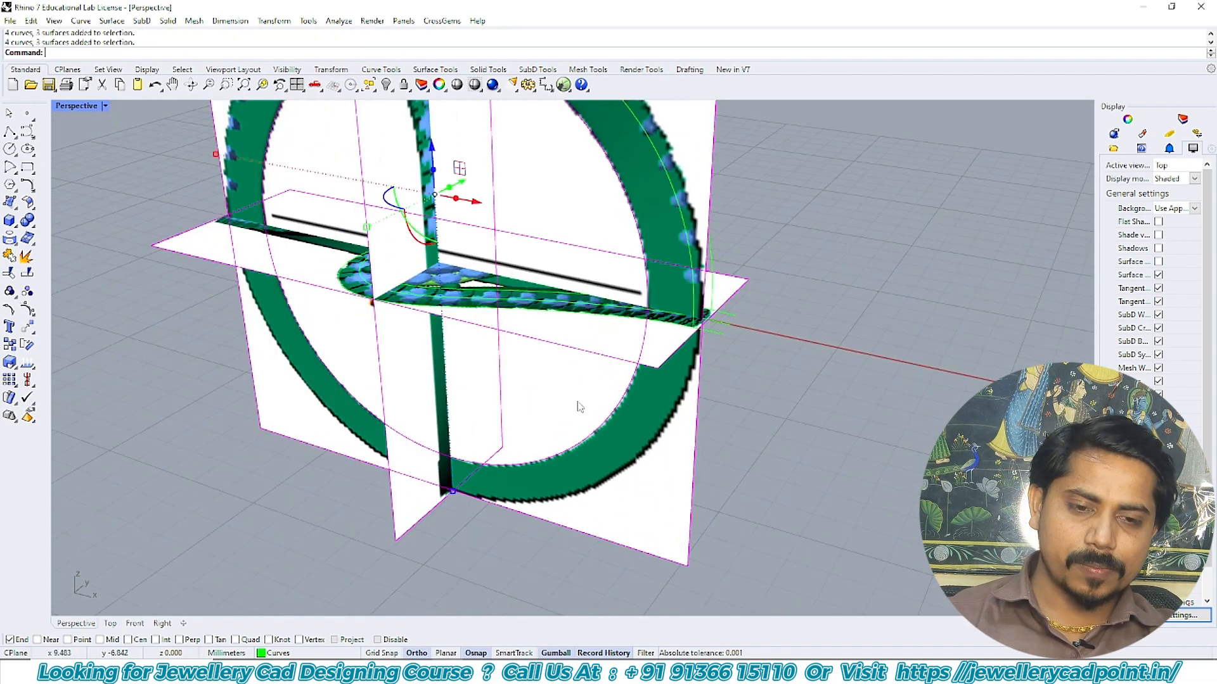
key(ctrl+l)
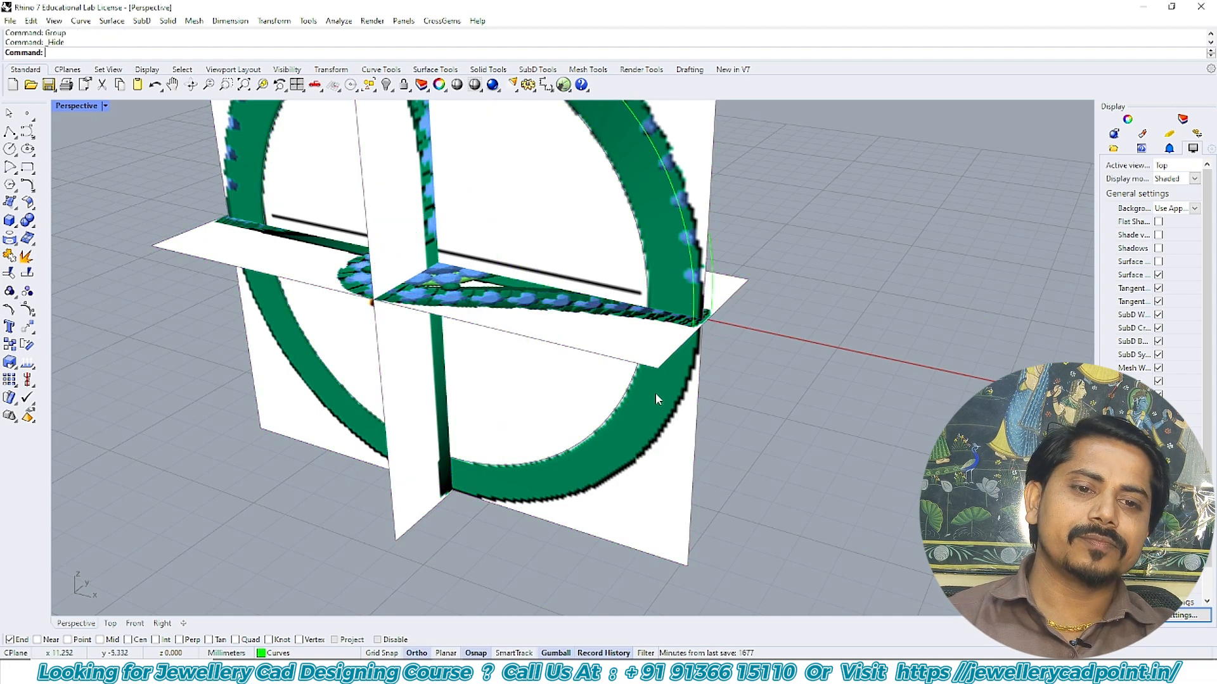
- Trim the outer profile's lower semicircle with a vertical cut plane through the origin, keeping the positive X quarter, and delete the plane
right_drag(655, 393, 661, 334)
key(ctrl+F2)
click(659, 373)
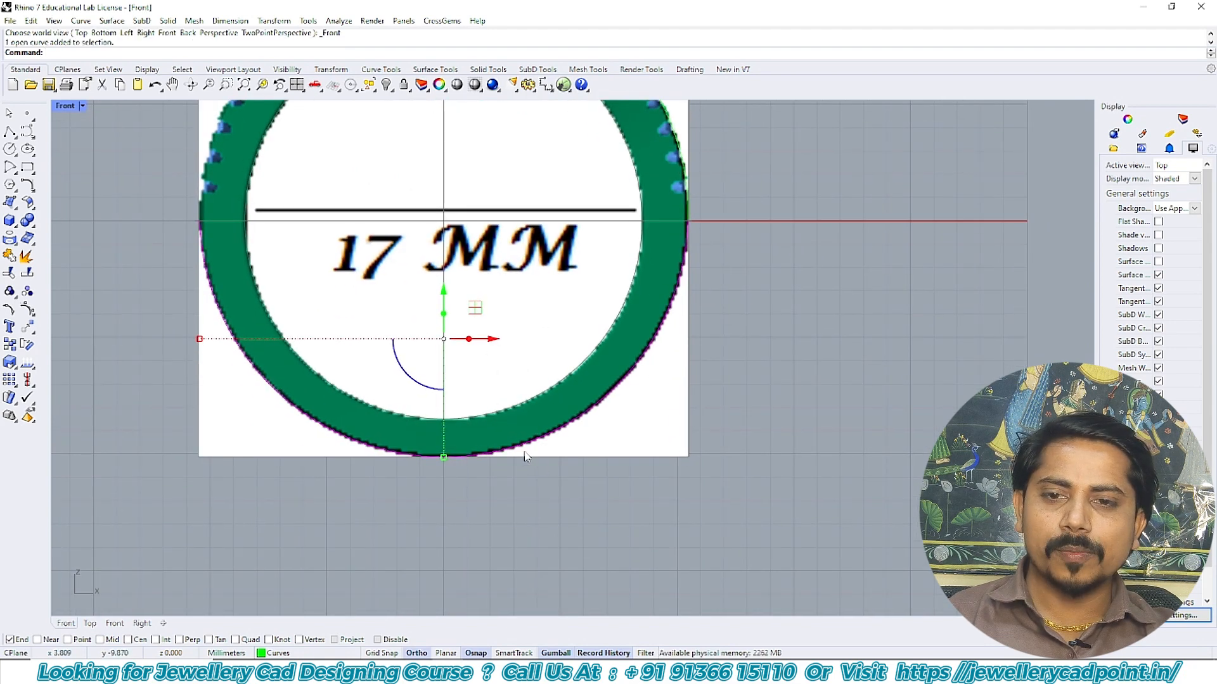
click(26, 200)
click(12, 202)
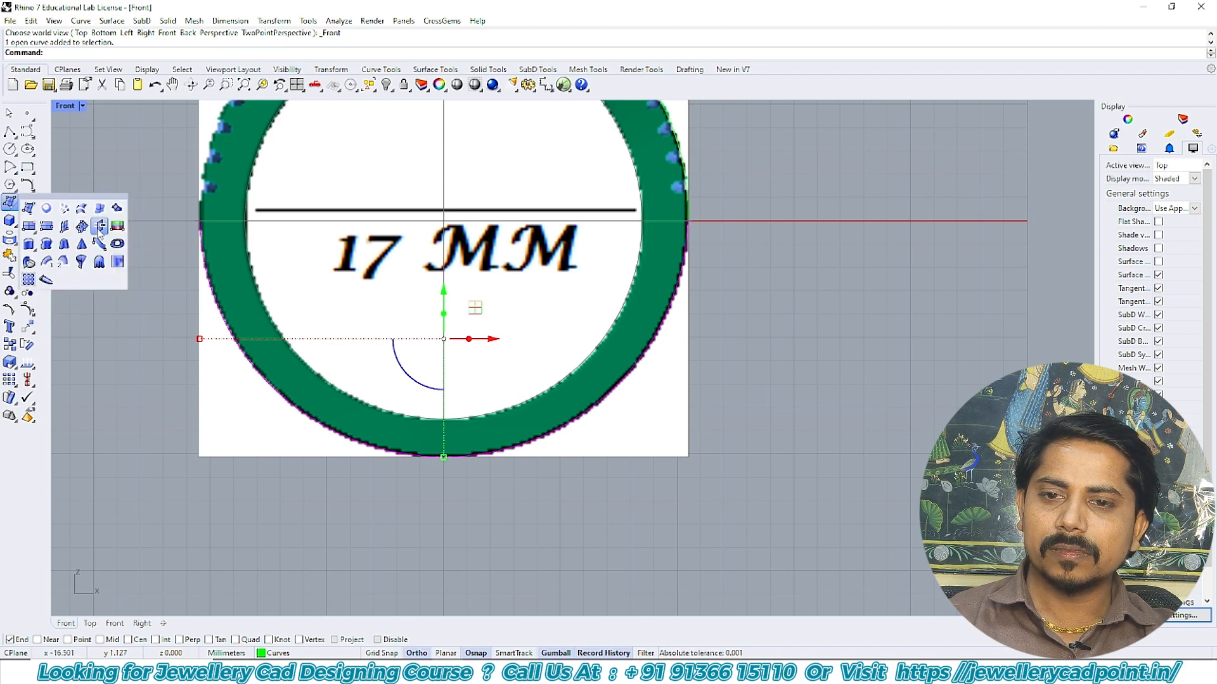
click(99, 226)
text(0)
key(Return)
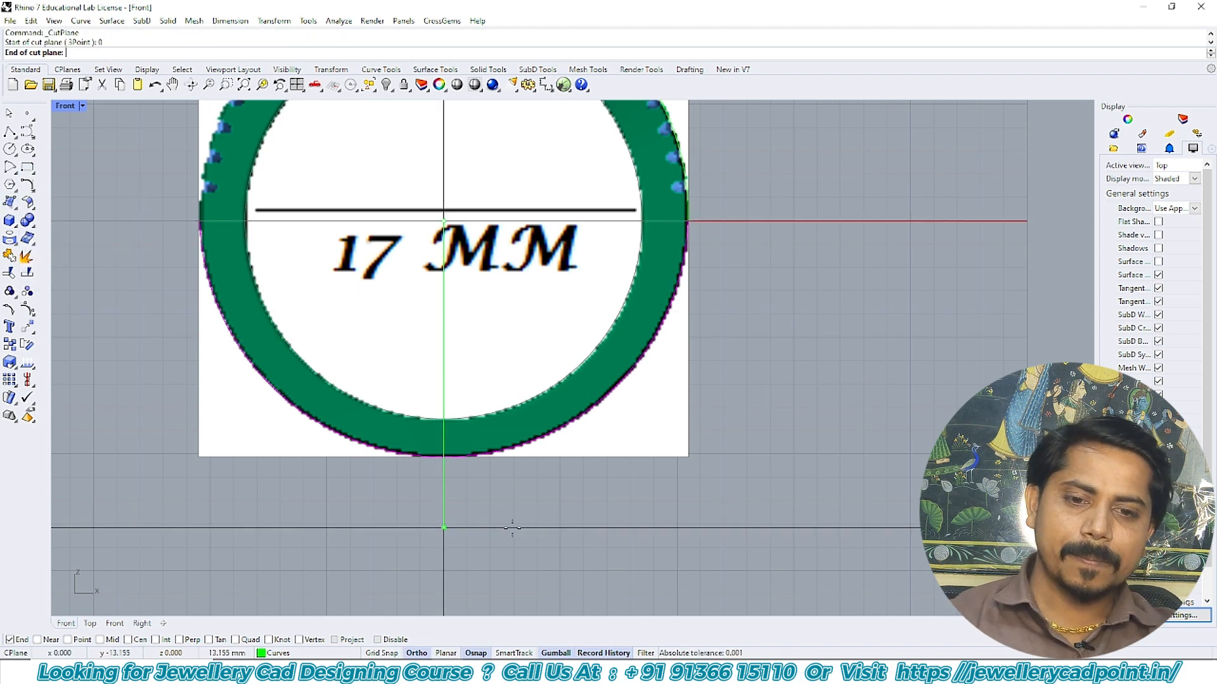
click(512, 527)
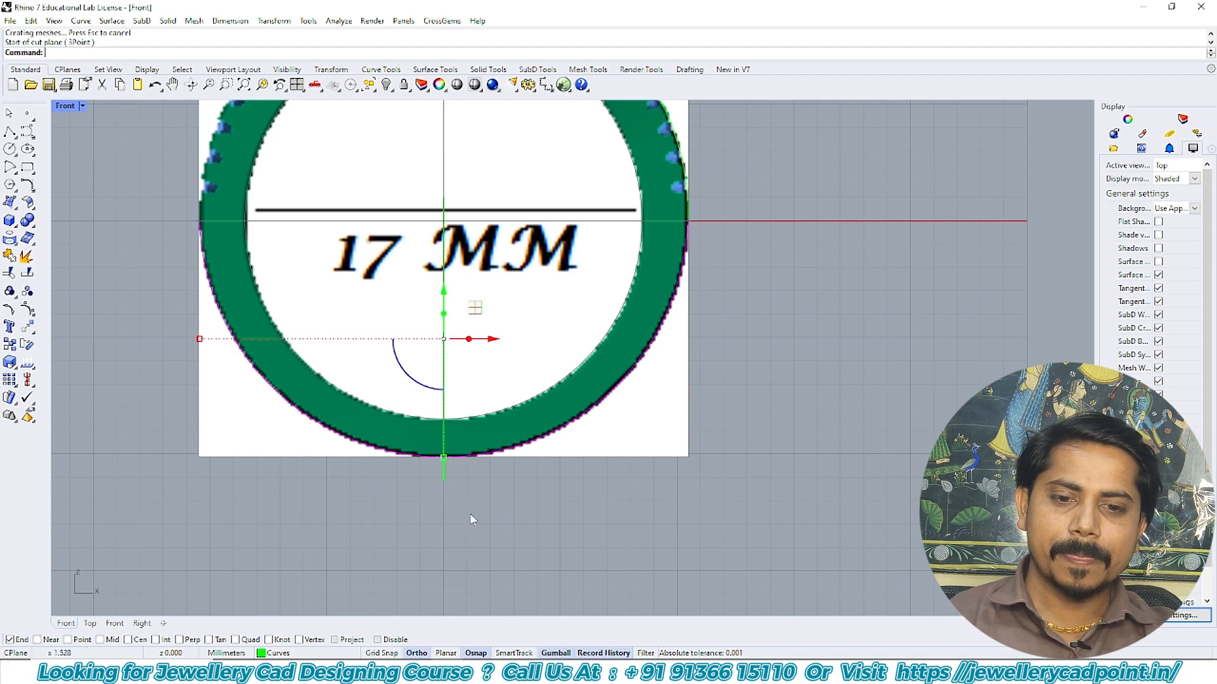
click(421, 460)
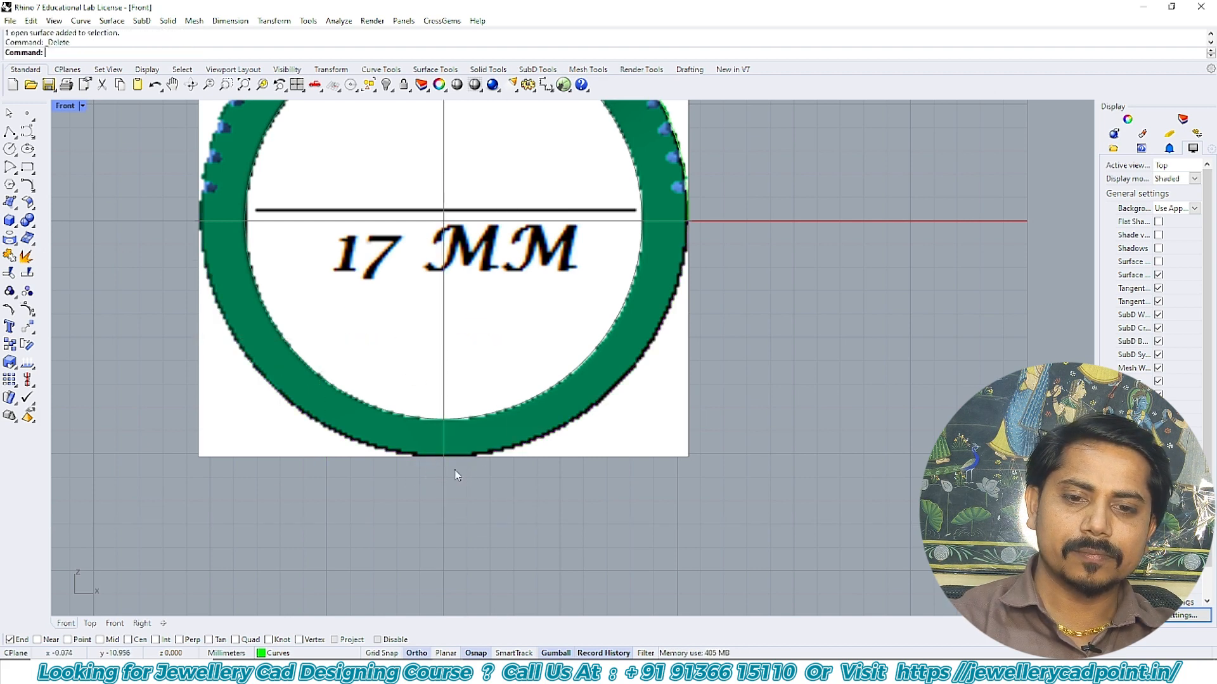
- Move the lower quarter curve about 0.785 mm sideways in the Right view, from its end to the negative Y edge of the shank
scroll(558, 403, down, 6)
right_drag(575, 402, 602, 366)
key(ctrl+F1)
key(ctrl+F4)
click(605, 363)
key(ctrl+F3)
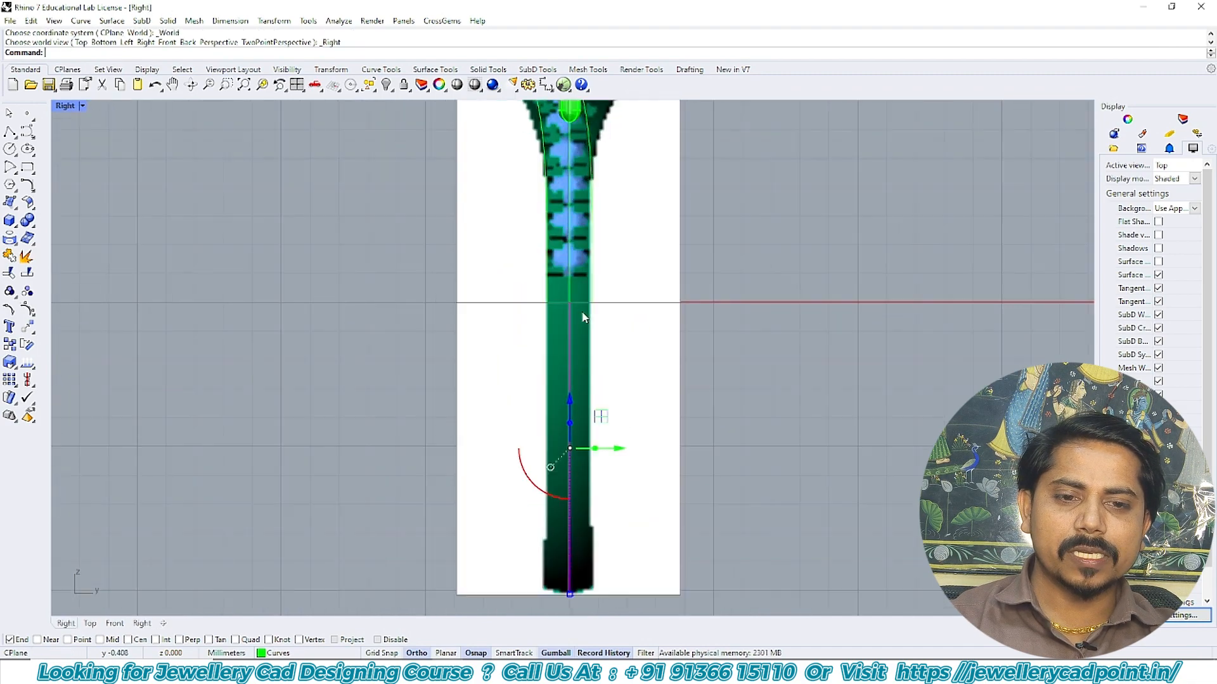
scroll(565, 298, up, 3)
text(M)
key(Return)
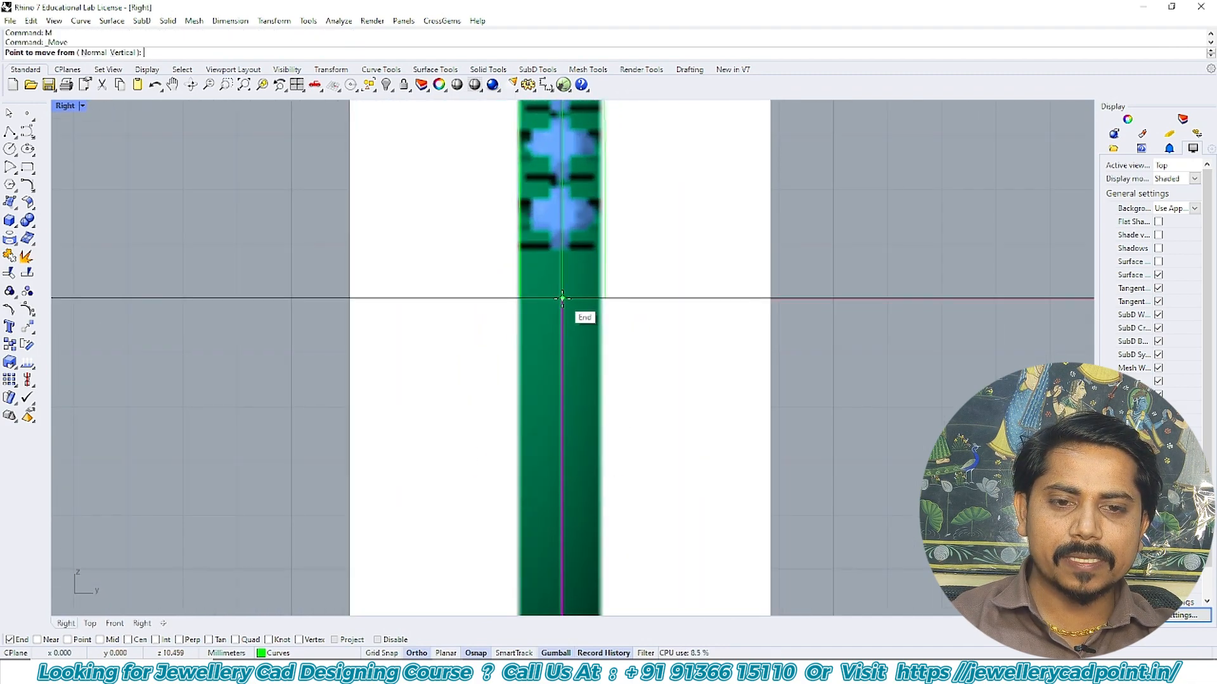
click(519, 299)
scroll(558, 339, down, 4)
- Mirror the lower quarter curve across the vertical plane through the origin to the opposite shank edge
right_drag(550, 356, 549, 307)
scroll(550, 337, down, 6)
key(ctrl+F1)
key(ctrl+F4)
key(ctrl+F3)
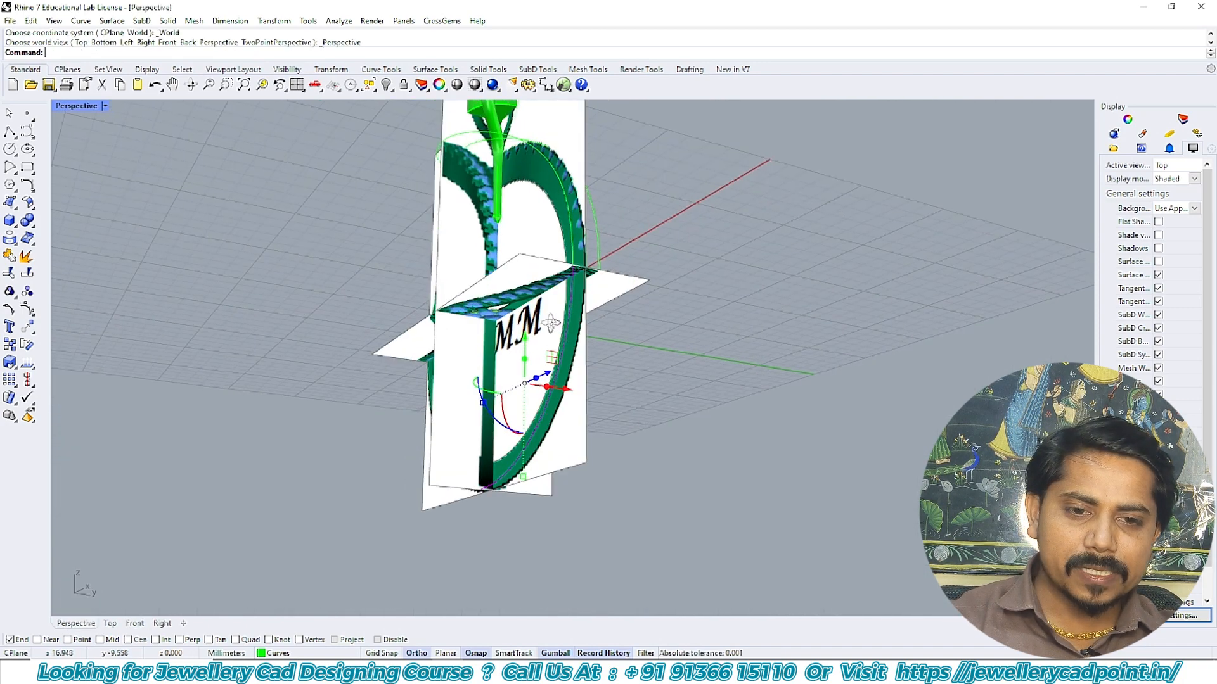
click(30, 334)
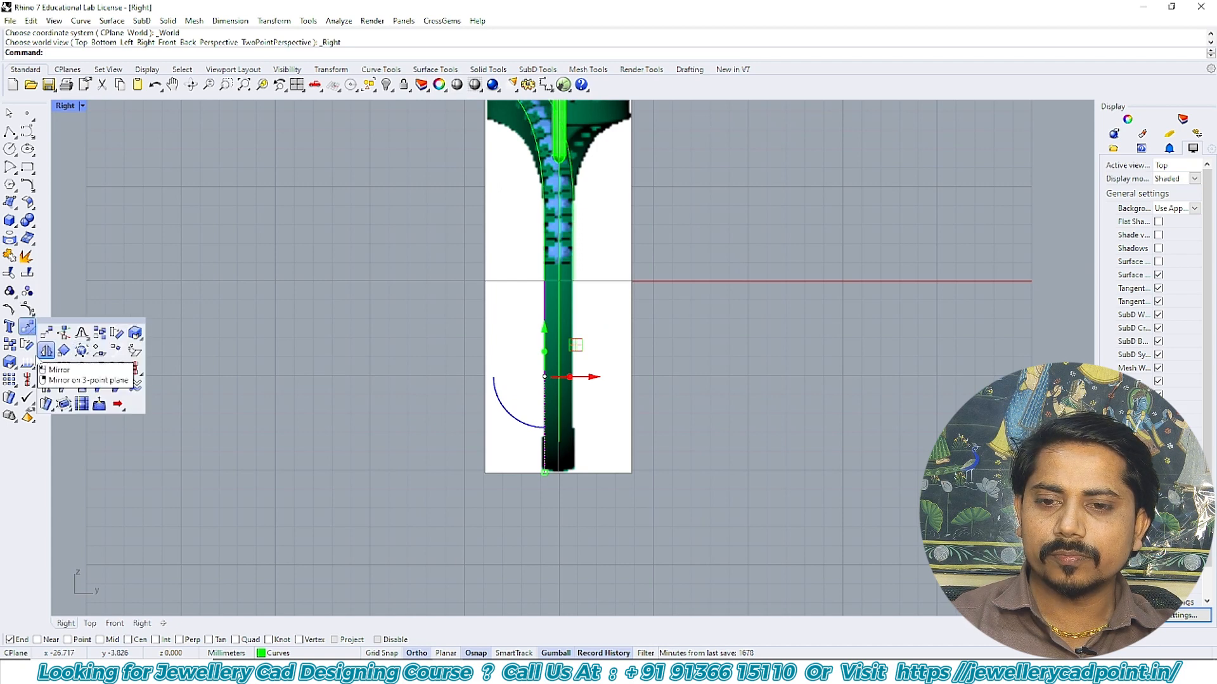
click(45, 353)
text(0)
key(Return)
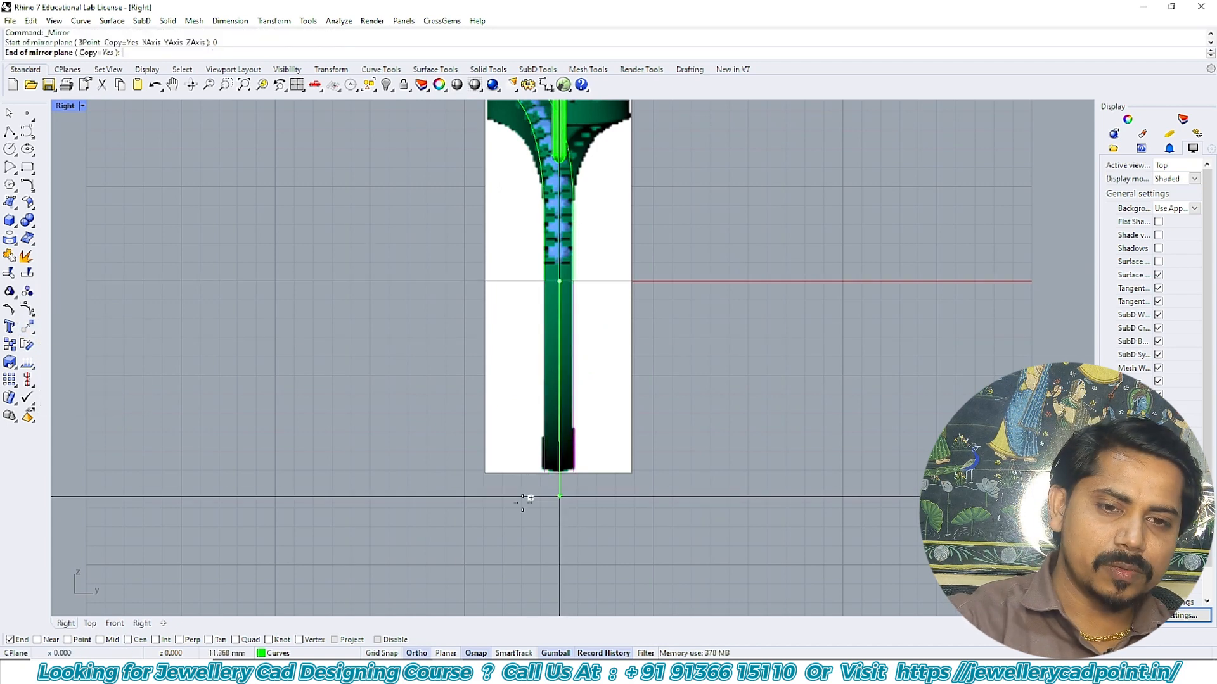
click(530, 513)
- Turn on the projected outline's control points and, with Quad and End snaps, move its end point onto the mirrored lower curve's end
scroll(597, 238, up, 10)
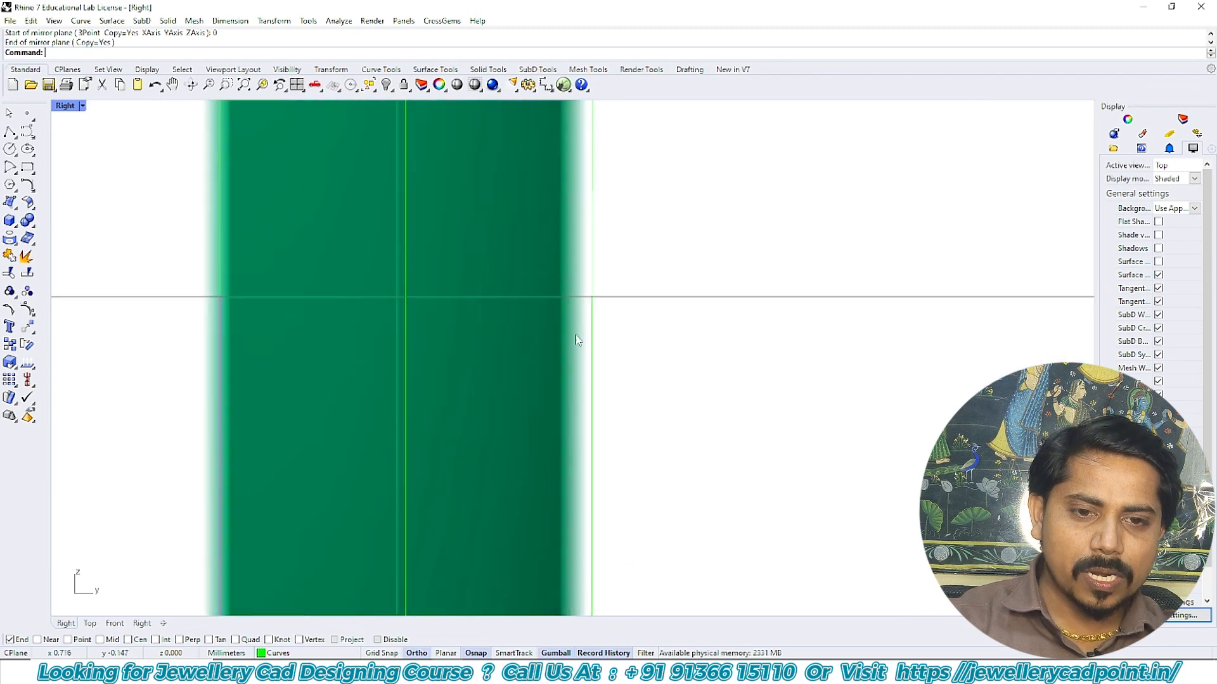
click(600, 266)
scroll(600, 315, down, 5)
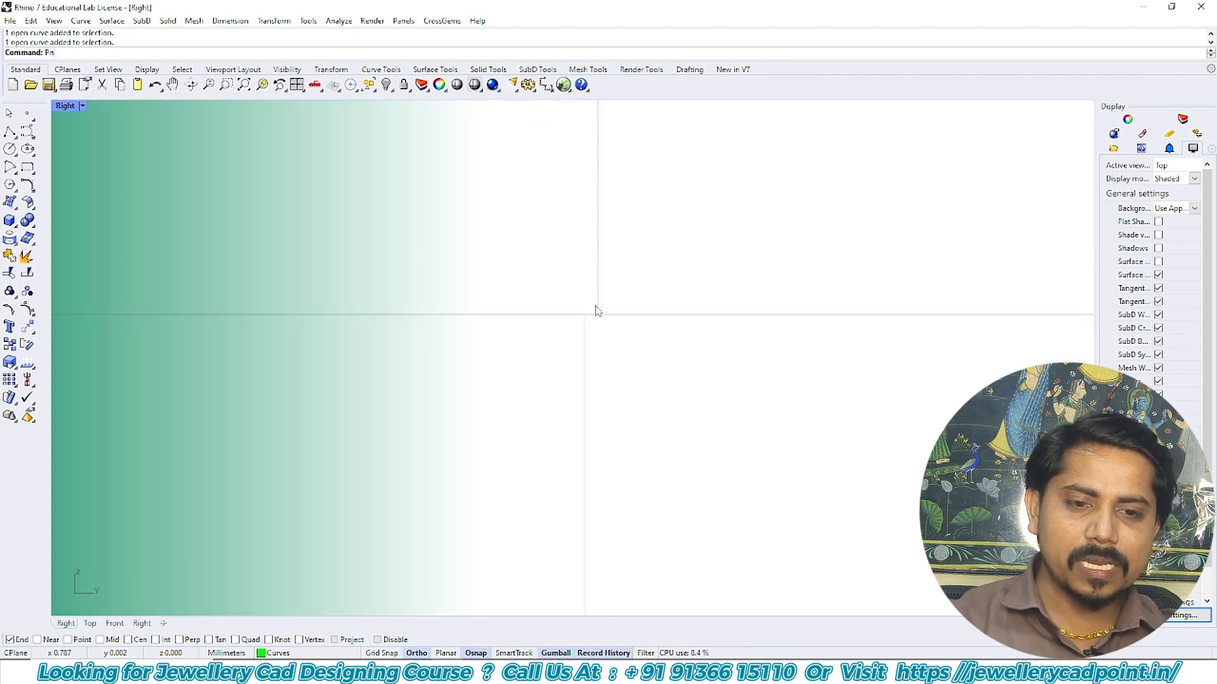
key(Return)
text(m)
key(Return)
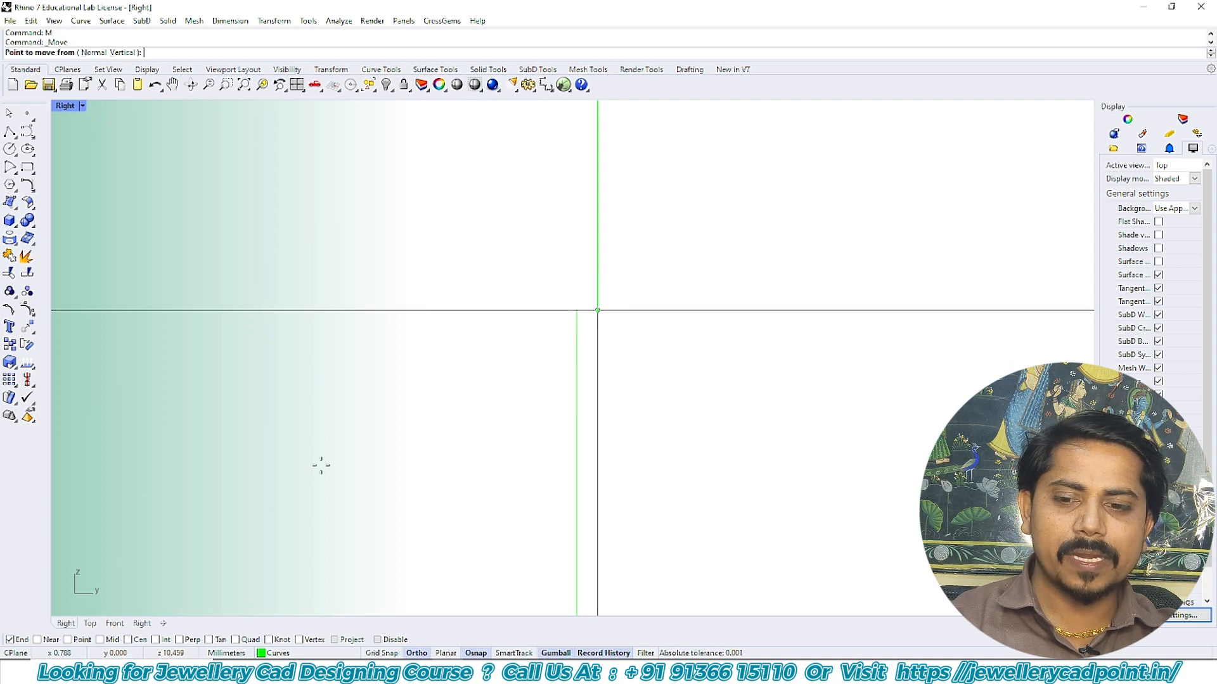
click(10, 639)
click(235, 639)
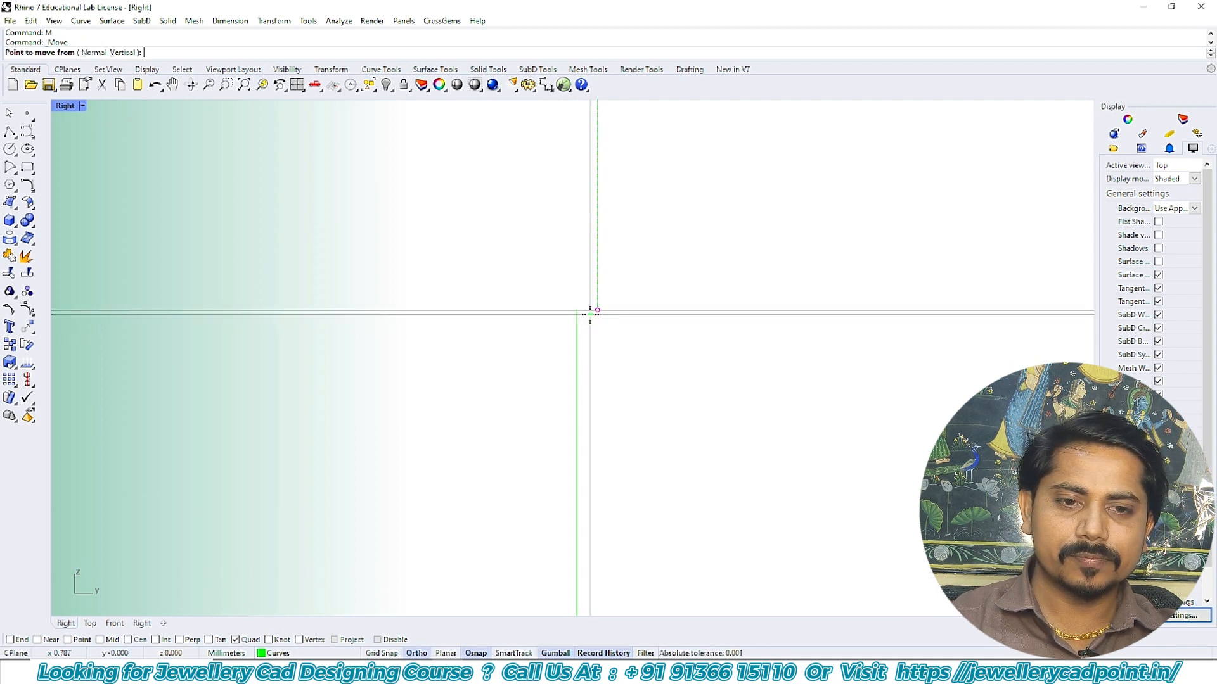
click(10, 640)
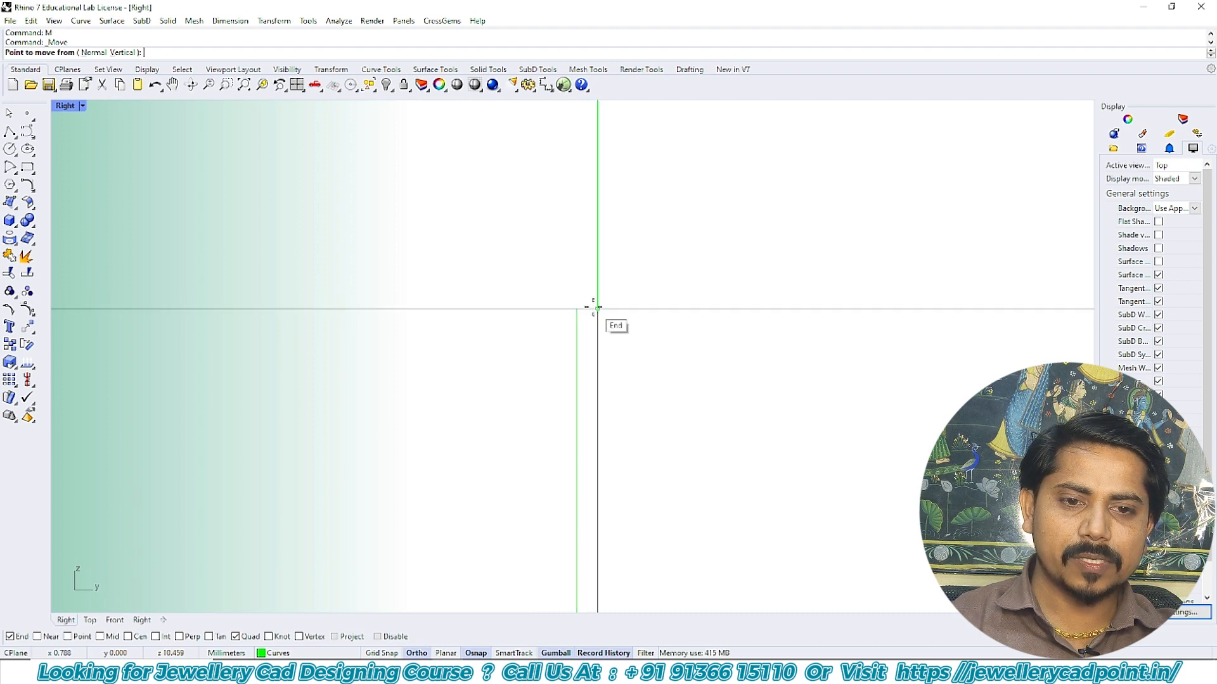
scroll(575, 349, down, 20)
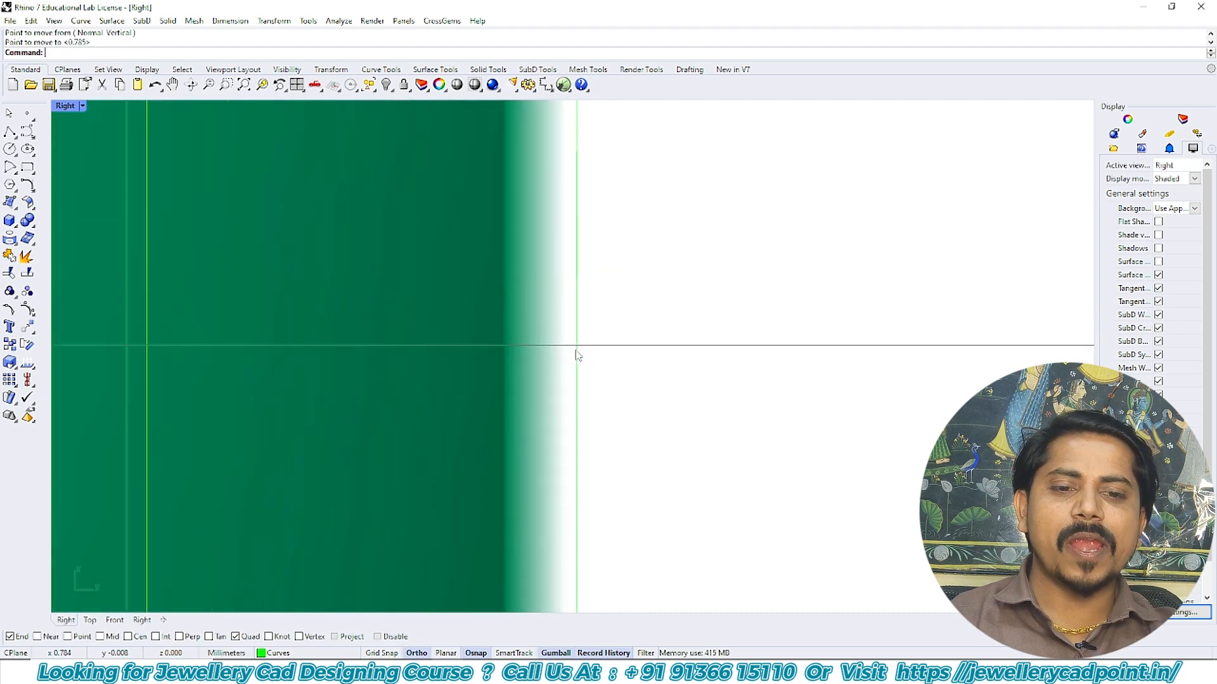
scroll(574, 353, down, 4)
scroll(576, 372, up, 6)
scroll(577, 370, down, 12)
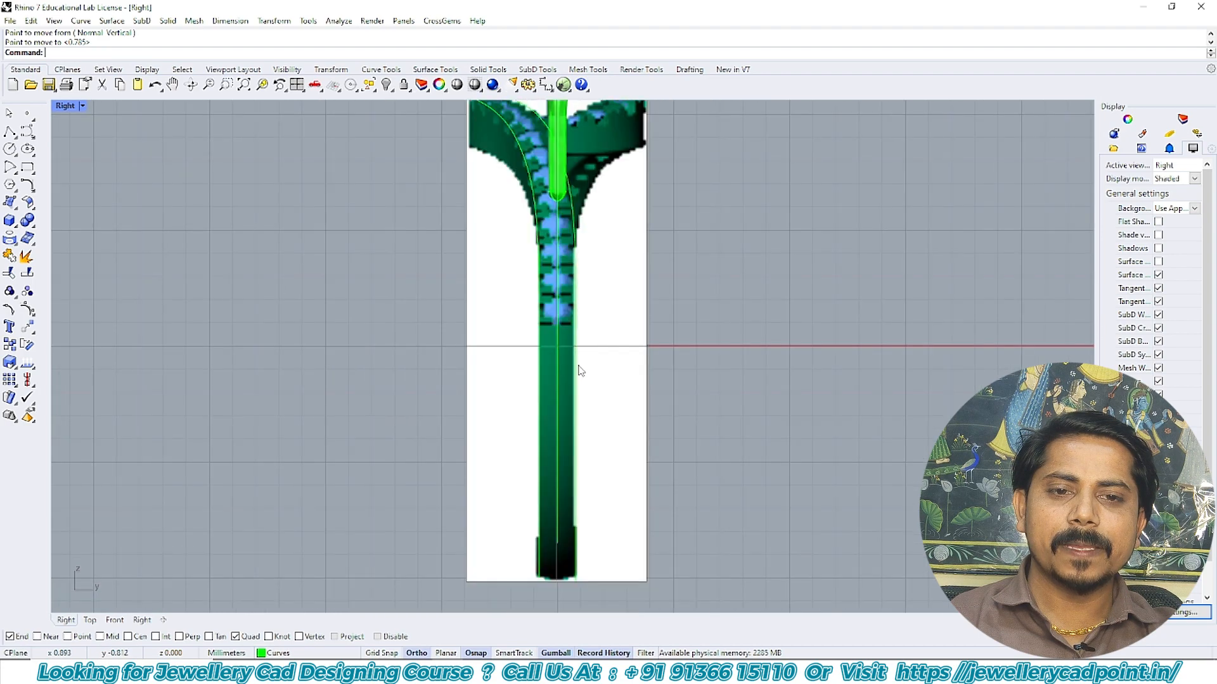
- Loft a surface between the two projected band outline curves in the Perspective view
key(ctrl+F1)
key(ctrl+F4)
right_drag(591, 428, 532, 312)
click(531, 304)
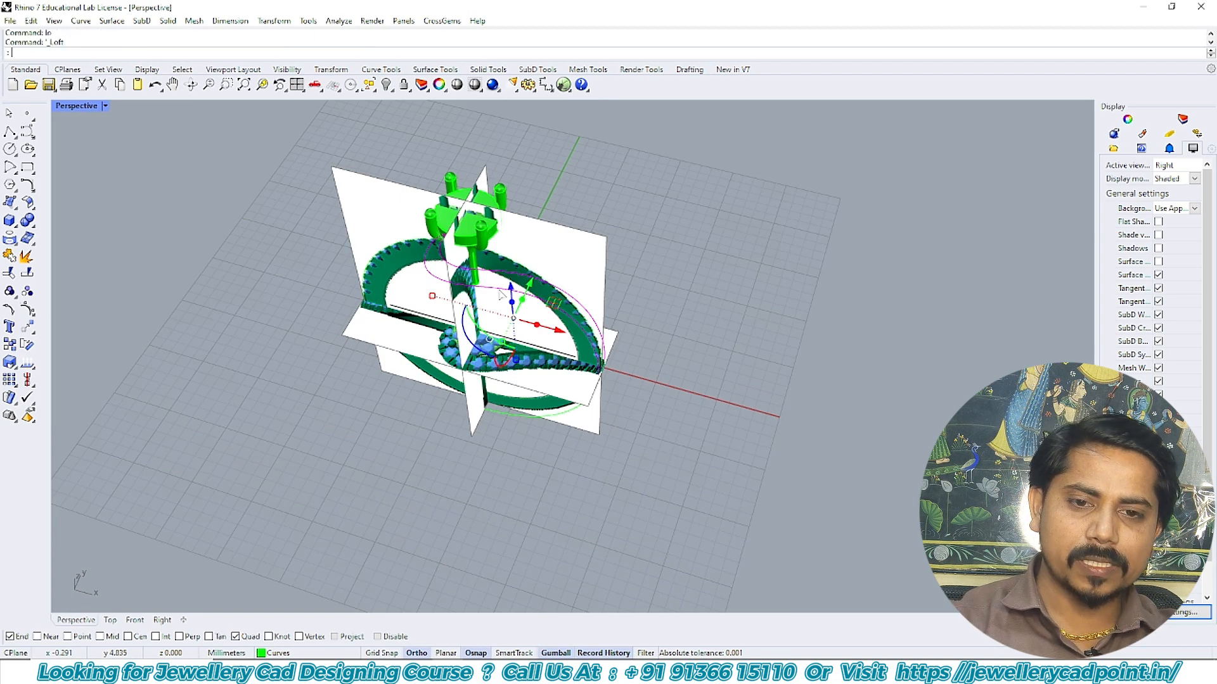
key(Return)
right_drag(497, 336, 416, 306)
scroll(571, 320, up, 5)
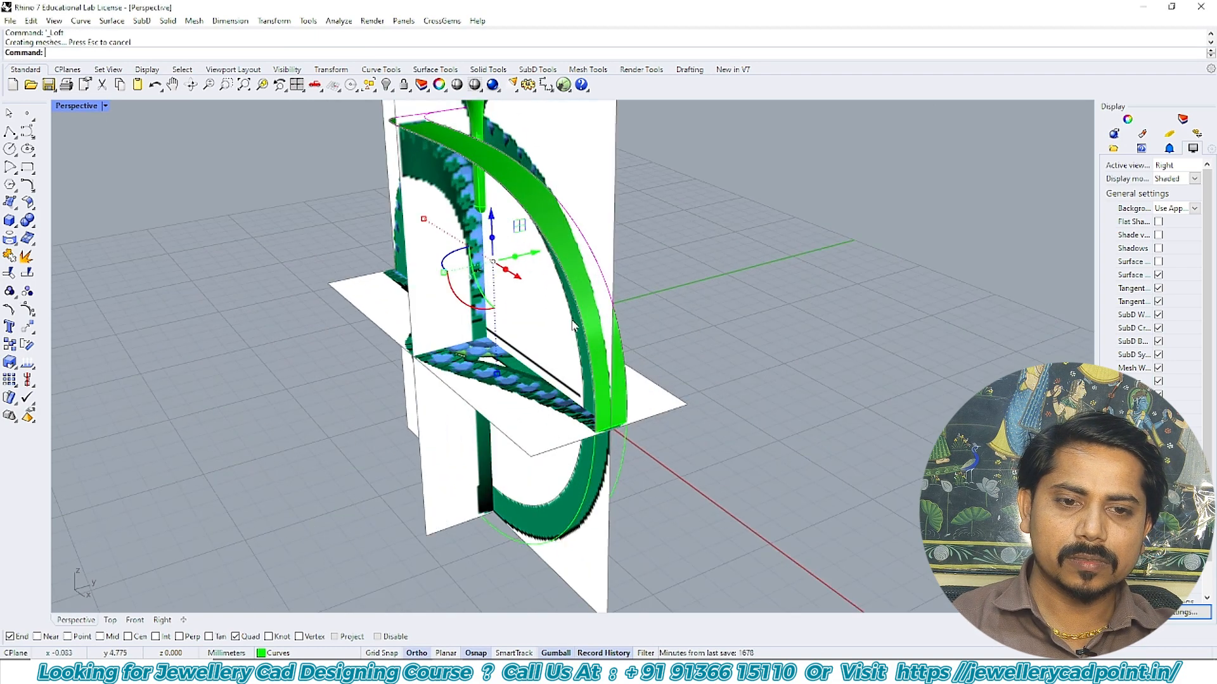
- Unlock the locked reference pictures and curves and hide them all
right_drag(573, 325, 551, 364)
scroll(526, 228, up, 5)
click(526, 228)
scroll(532, 231, down, 5)
right_drag(562, 273, 507, 190)
scroll(597, 353, up, 12)
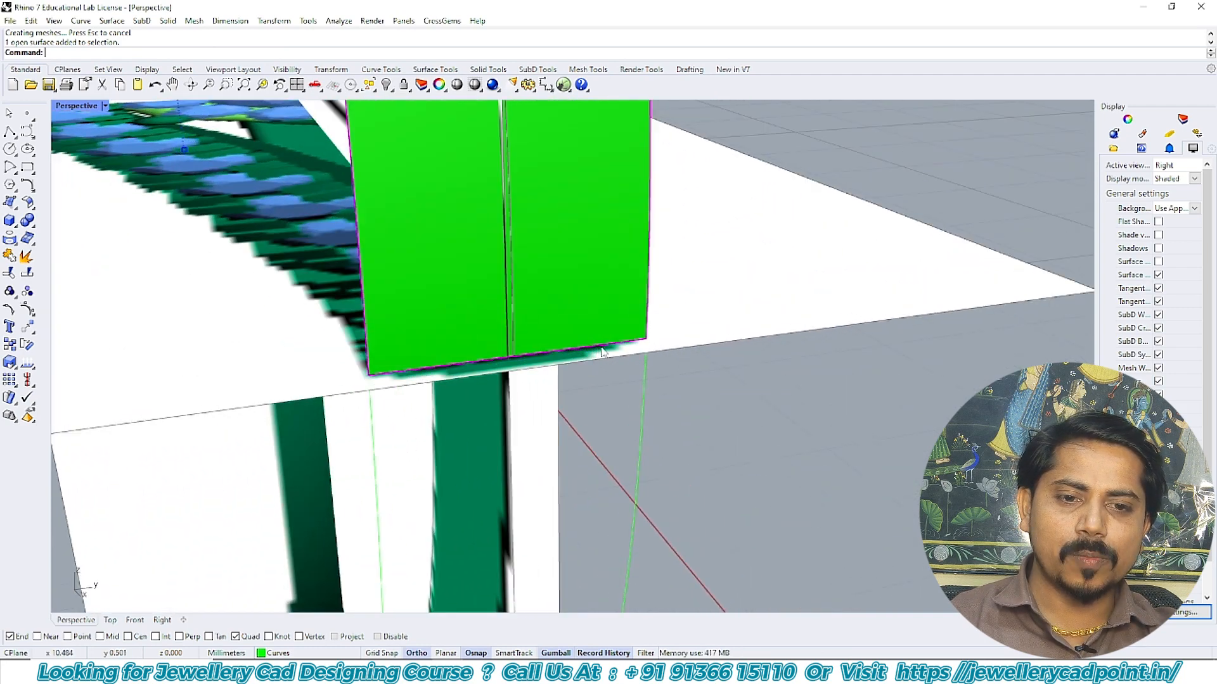
scroll(601, 352, down, 6)
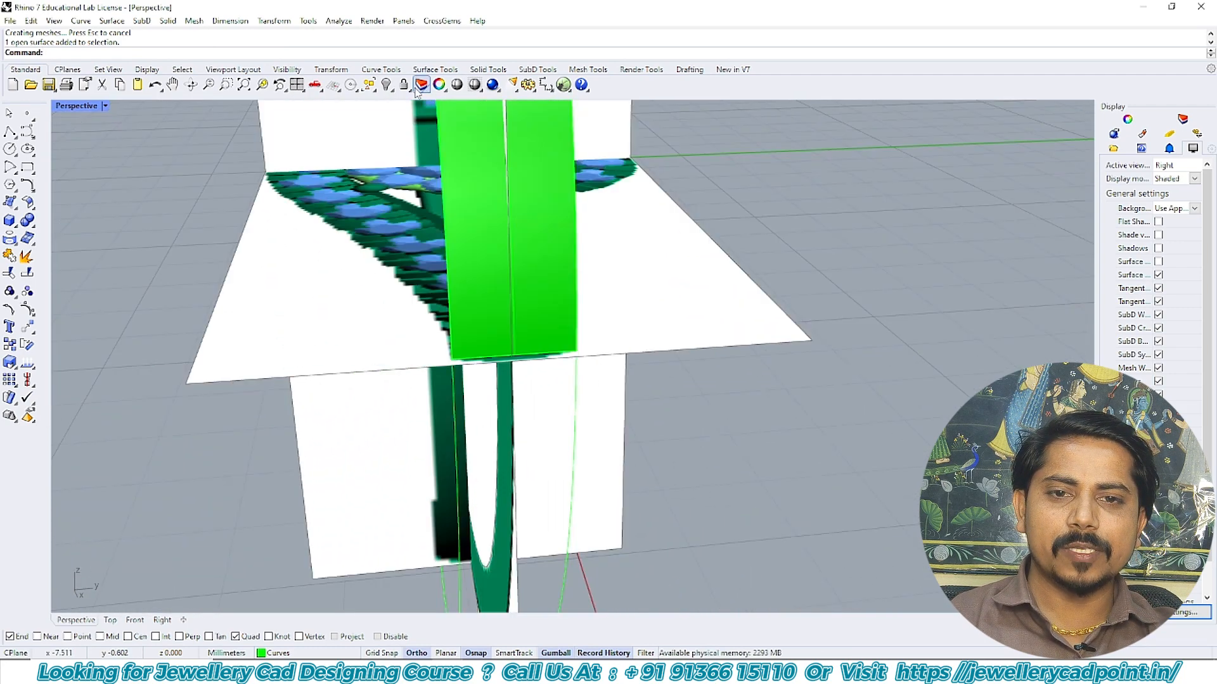
right_click(401, 88)
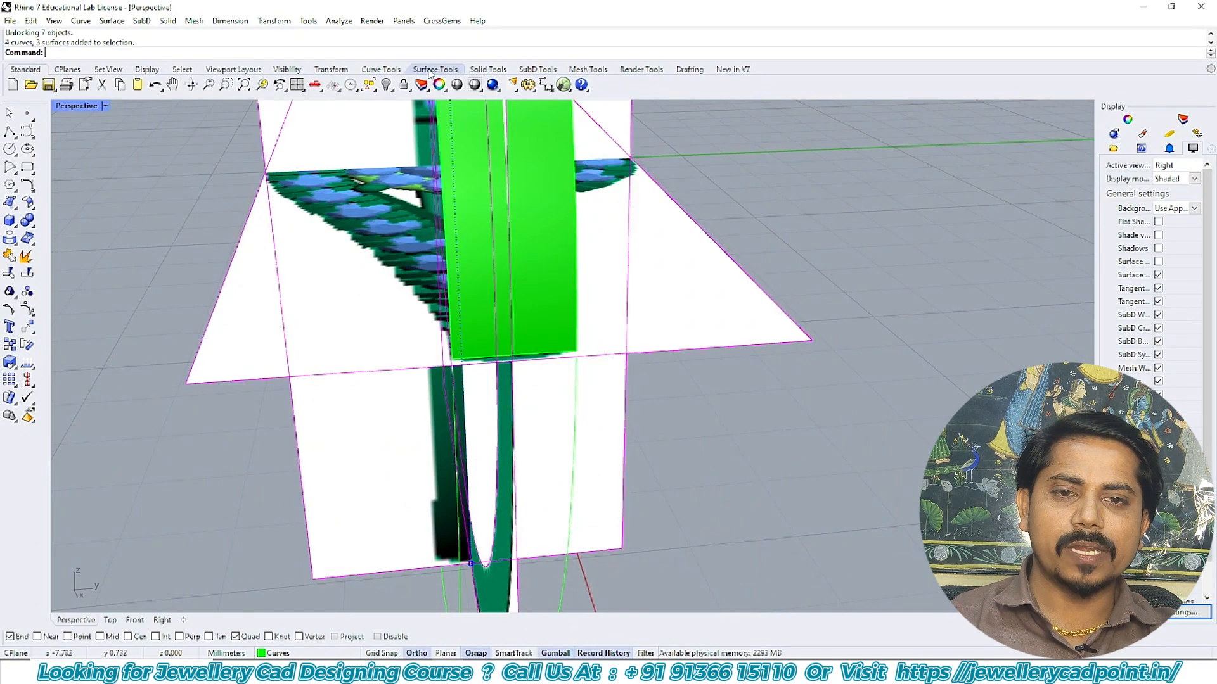
click(387, 86)
right_drag(437, 241, 347, 390)
- Delete the lofted band surface and hide the leftover curves, keeping the two band outlines and the lower shank curves in view
click(650, 294)
scroll(347, 390, up, 6)
scroll(602, 349, down, 5)
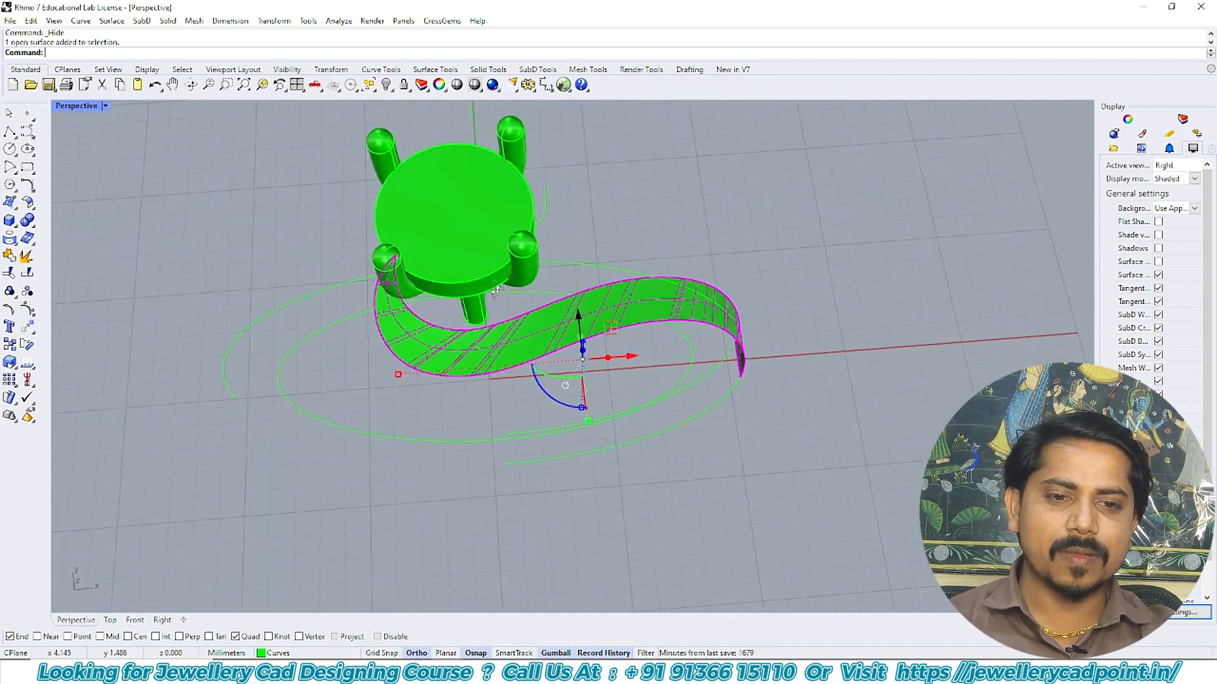
right_drag(786, 329, 744, 336)
scroll(556, 275, up, 4)
click(557, 274)
key(Delete)
scroll(668, 245, up, 4)
click(657, 249)
scroll(610, 278, down, 6)
key(ctrl+h)
right_drag(610, 277, 557, 361)
click(598, 221)
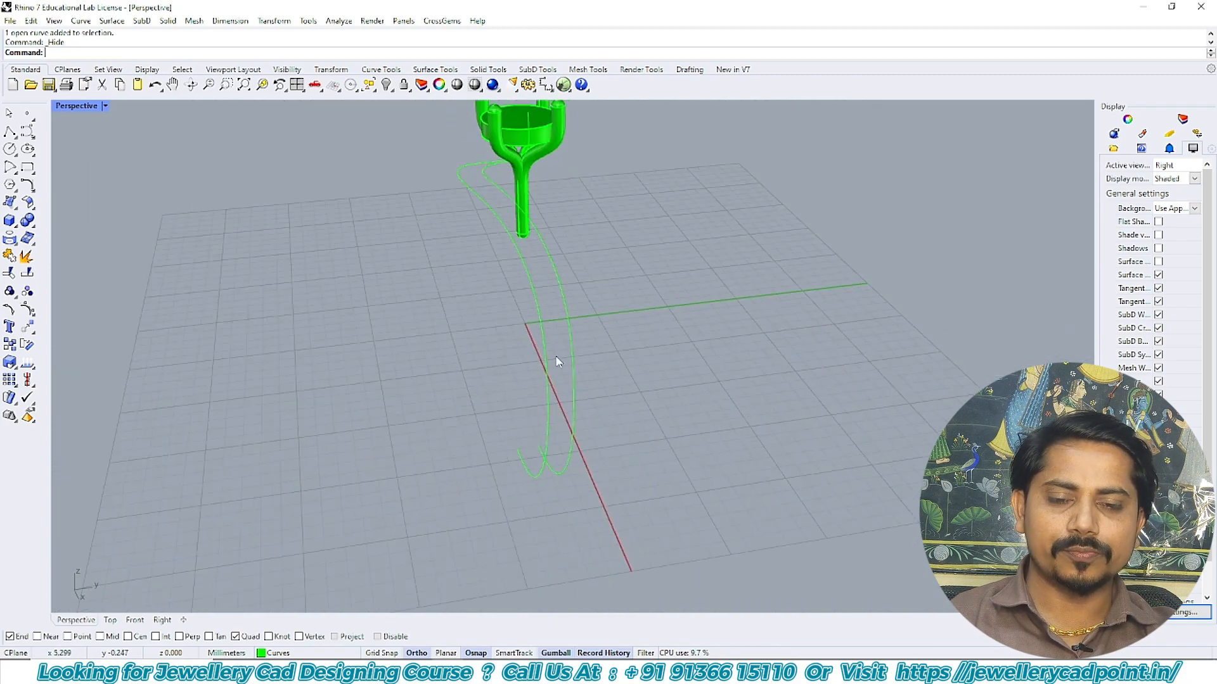
text(l)
key(Return)
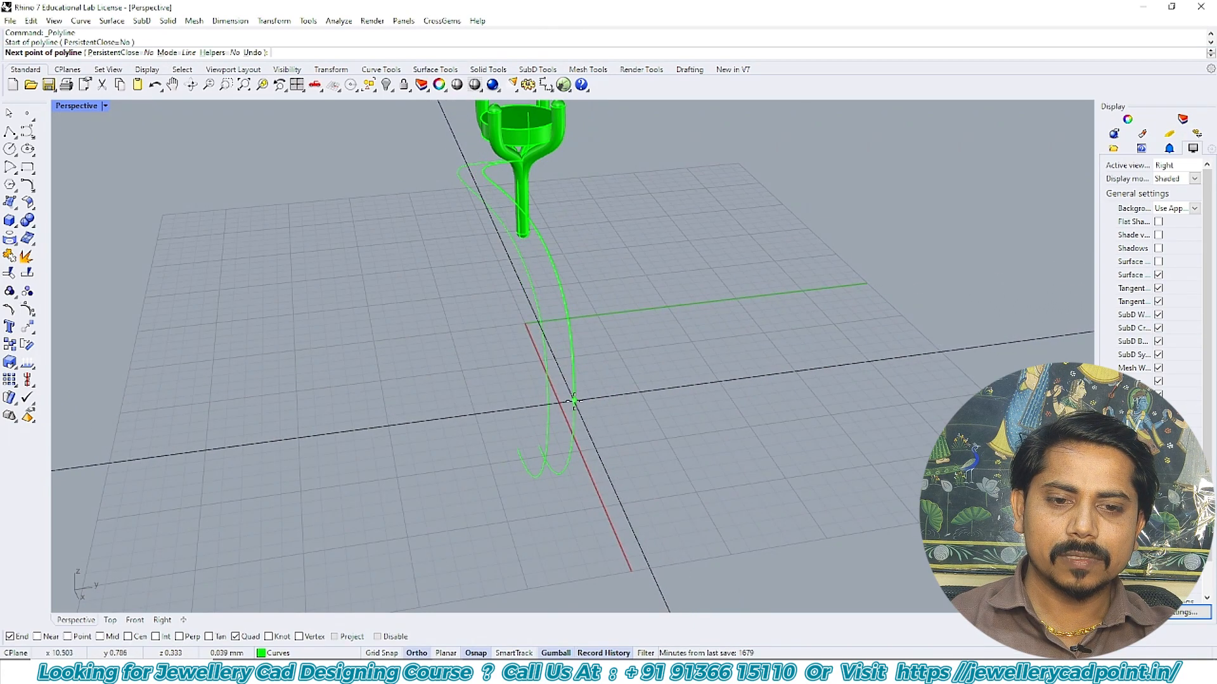
key(Escape)
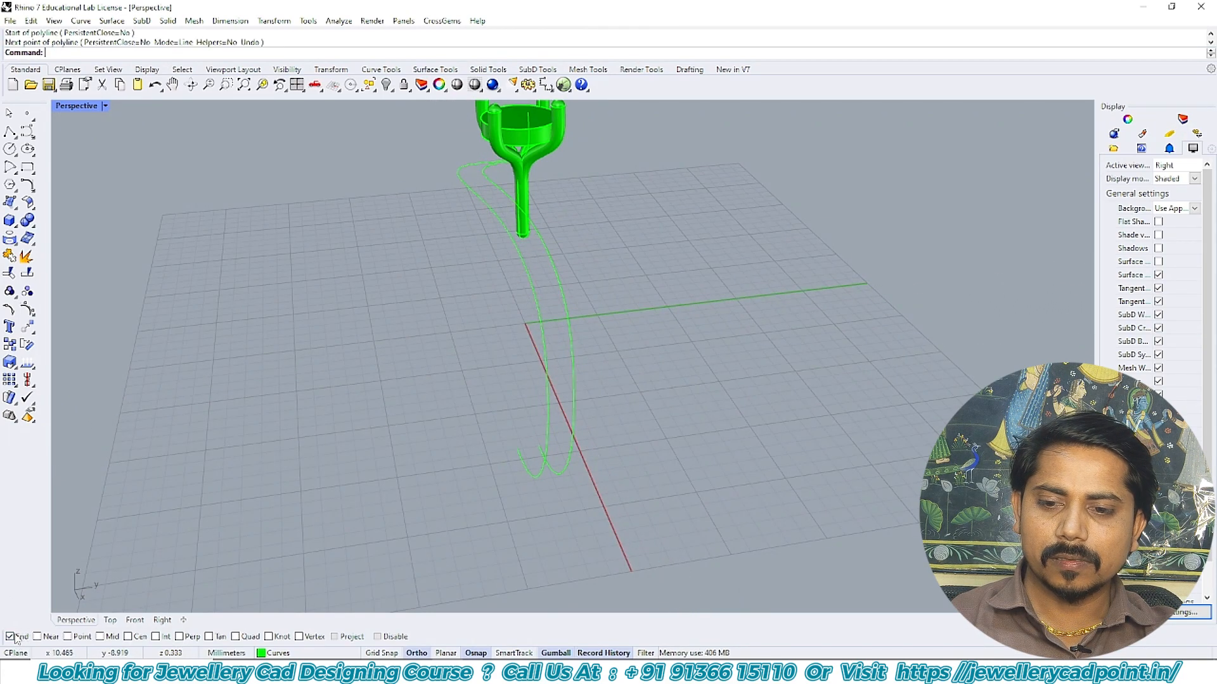
- Draw a straight line joining the side ends of the two band outline curves, using the End snap without Quad
text(li)
key(Return)
scroll(543, 374, up, 4)
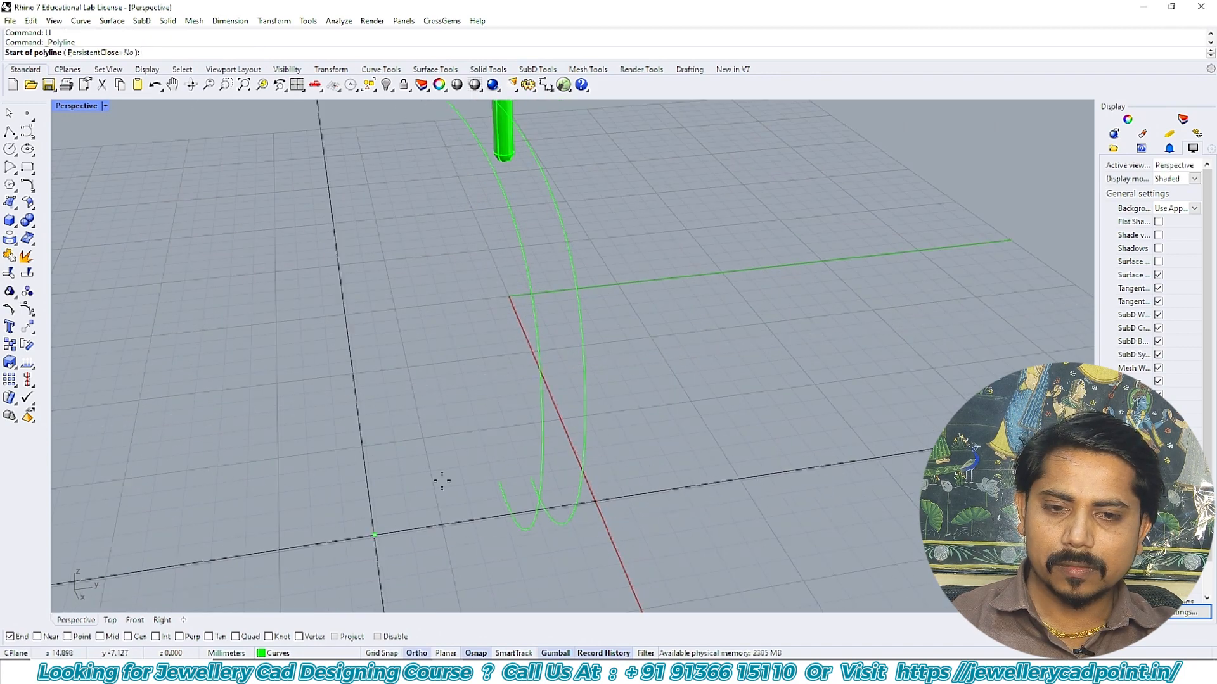
scroll(535, 358, up, 4)
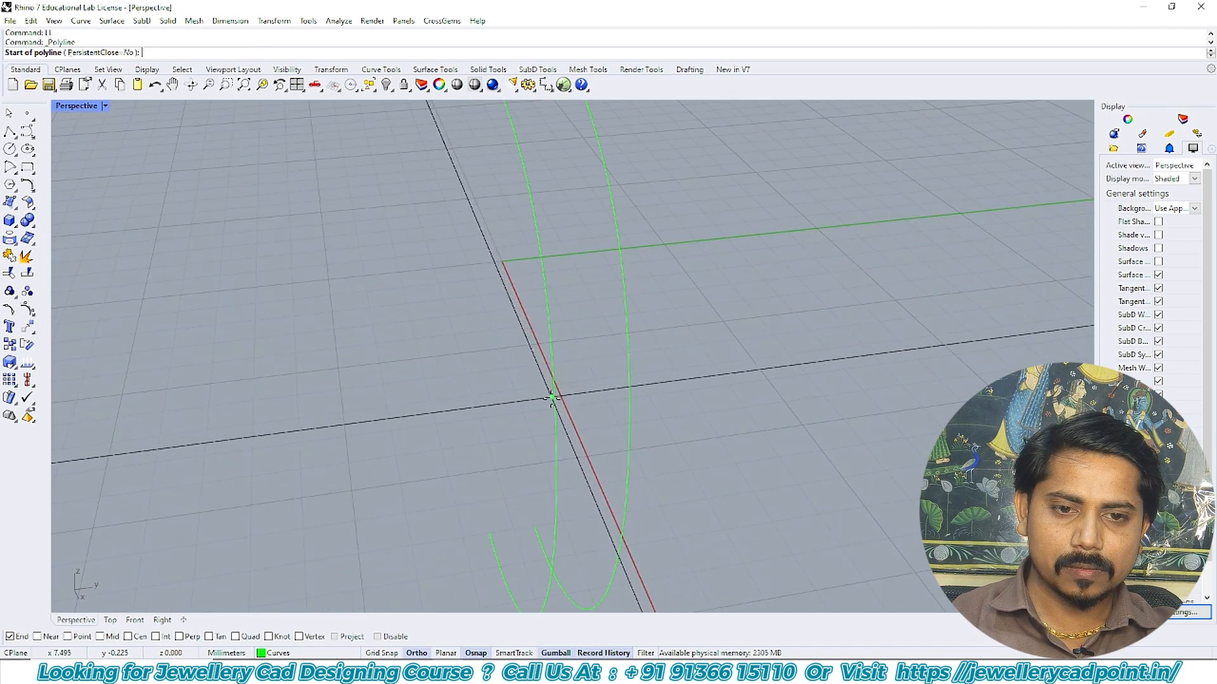
scroll(555, 437, down, 8)
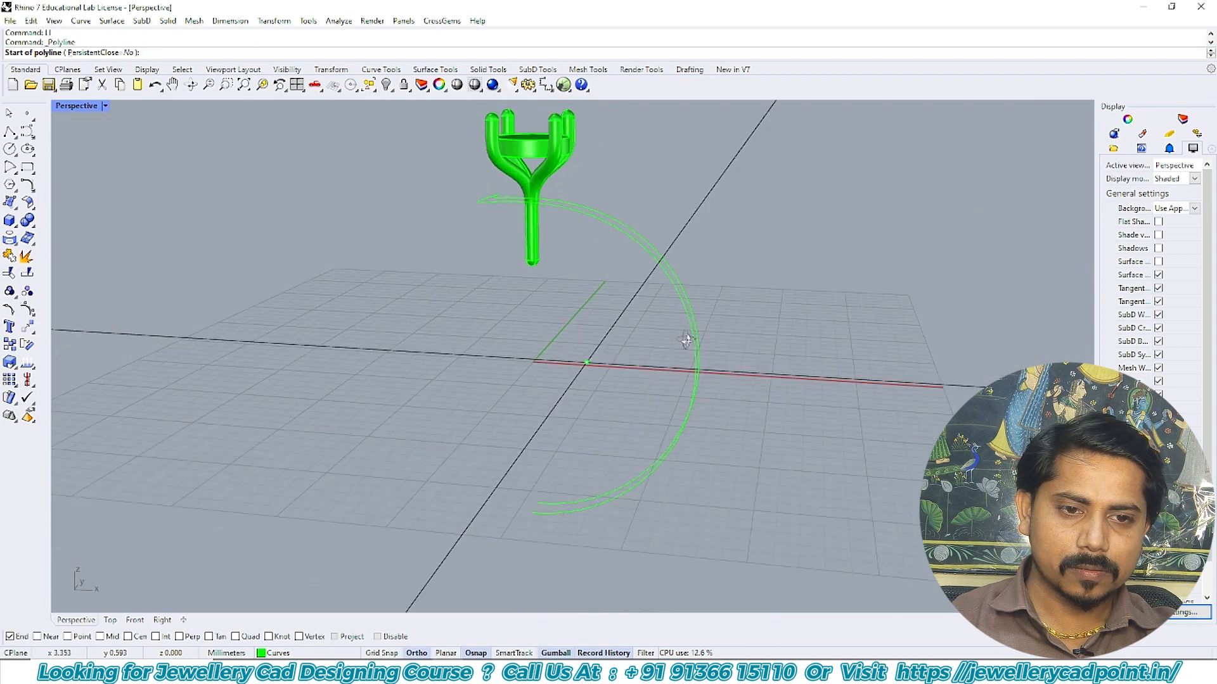
click(696, 376)
right_drag(716, 379, 568, 427)
scroll(564, 429, up, 4)
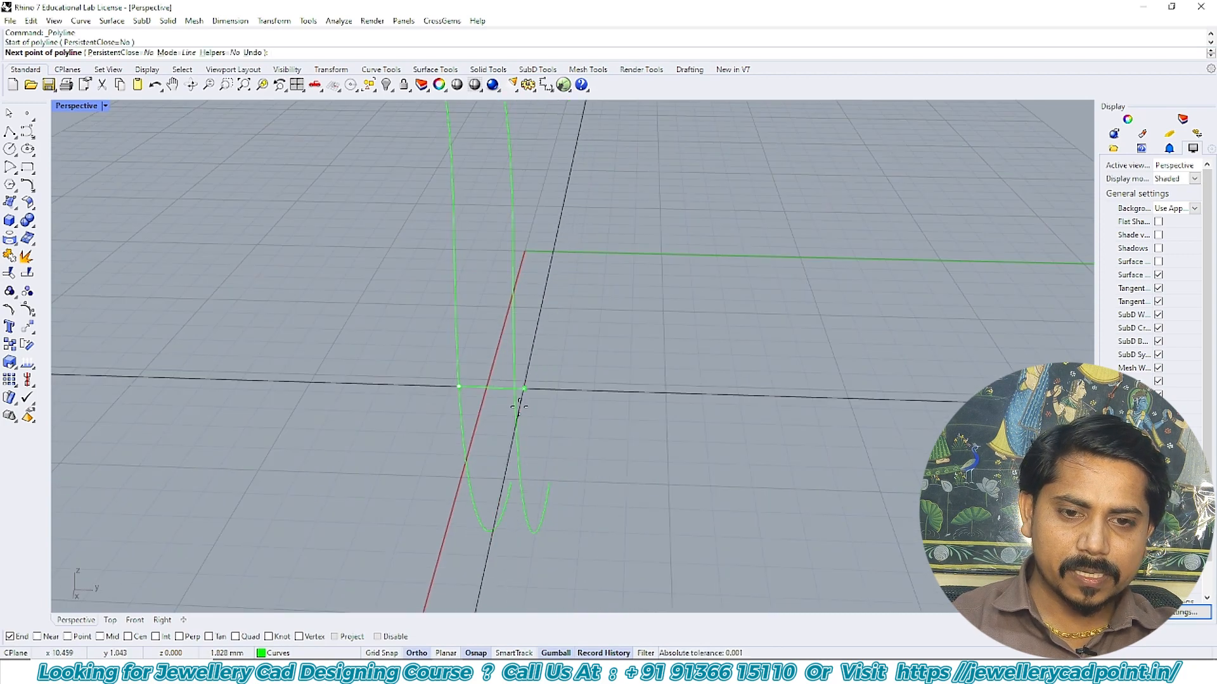
click(514, 389)
right_click(515, 388)
scroll(532, 360, down, 6)
right_drag(530, 352, 596, 348)
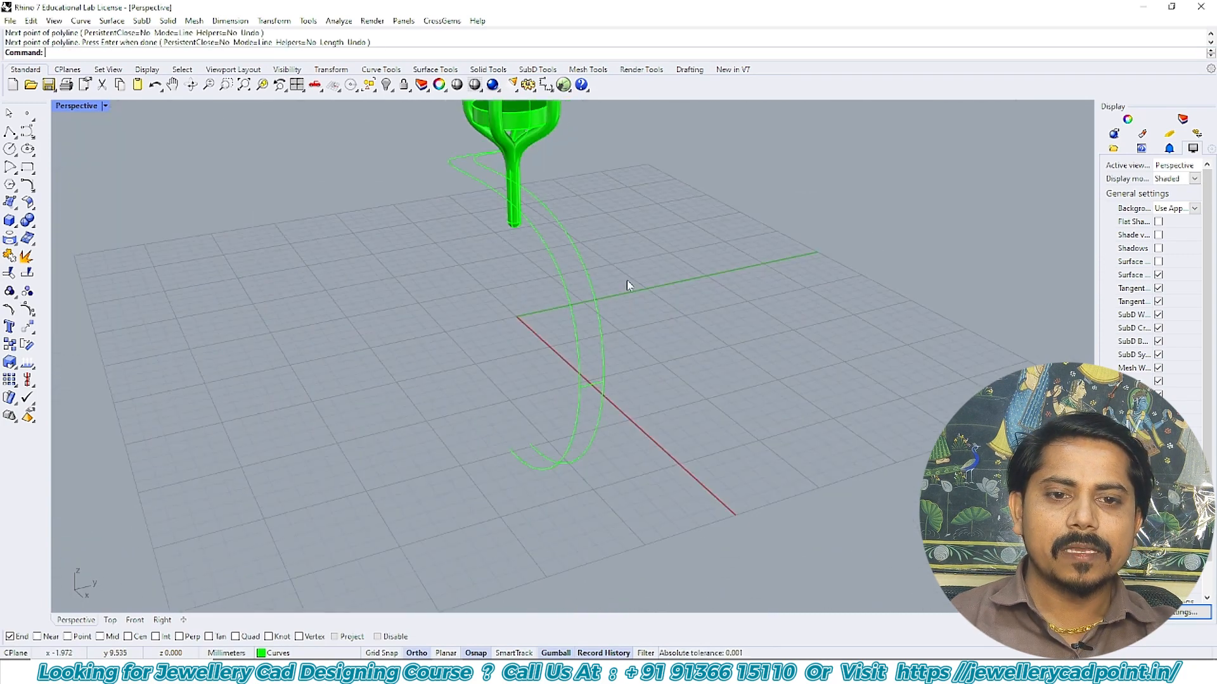
- Set up a two-rail sweep along the upper band outlines with the connecting line as cross section, and start adding slashes
drag(626, 280, 549, 315)
scroll(604, 382, up, 3)
shift+click(593, 381)
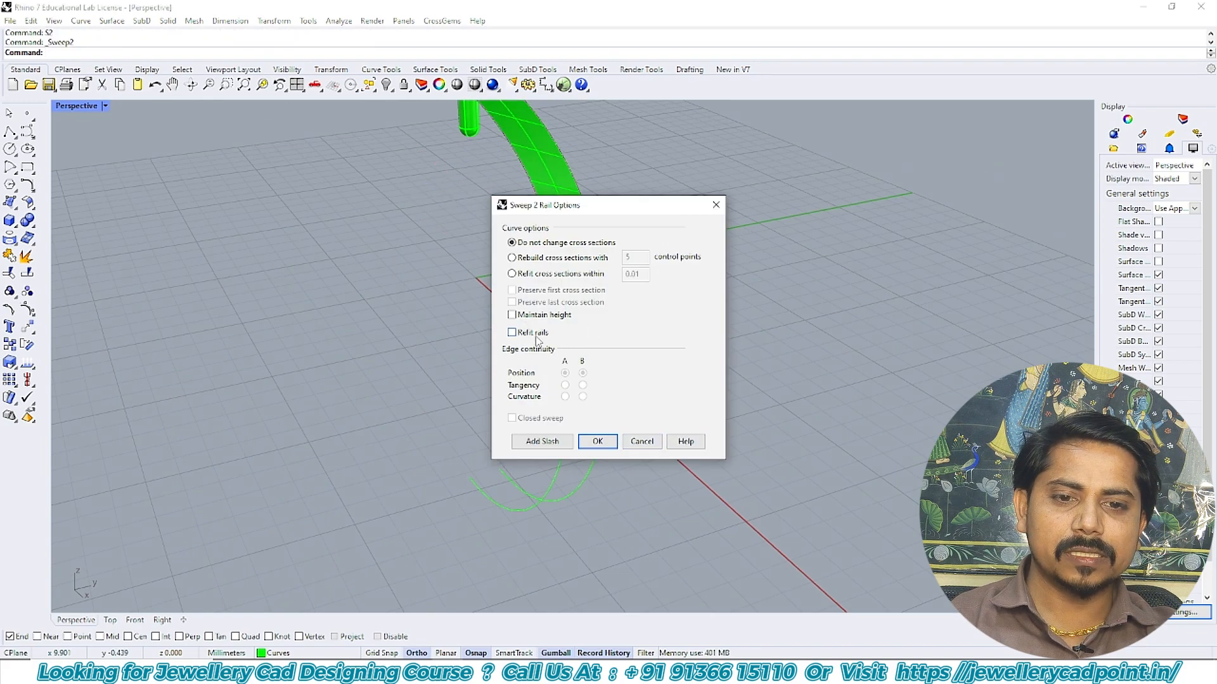
click(541, 448)
scroll(544, 230, down, 3)
right_drag(543, 229, 533, 282)
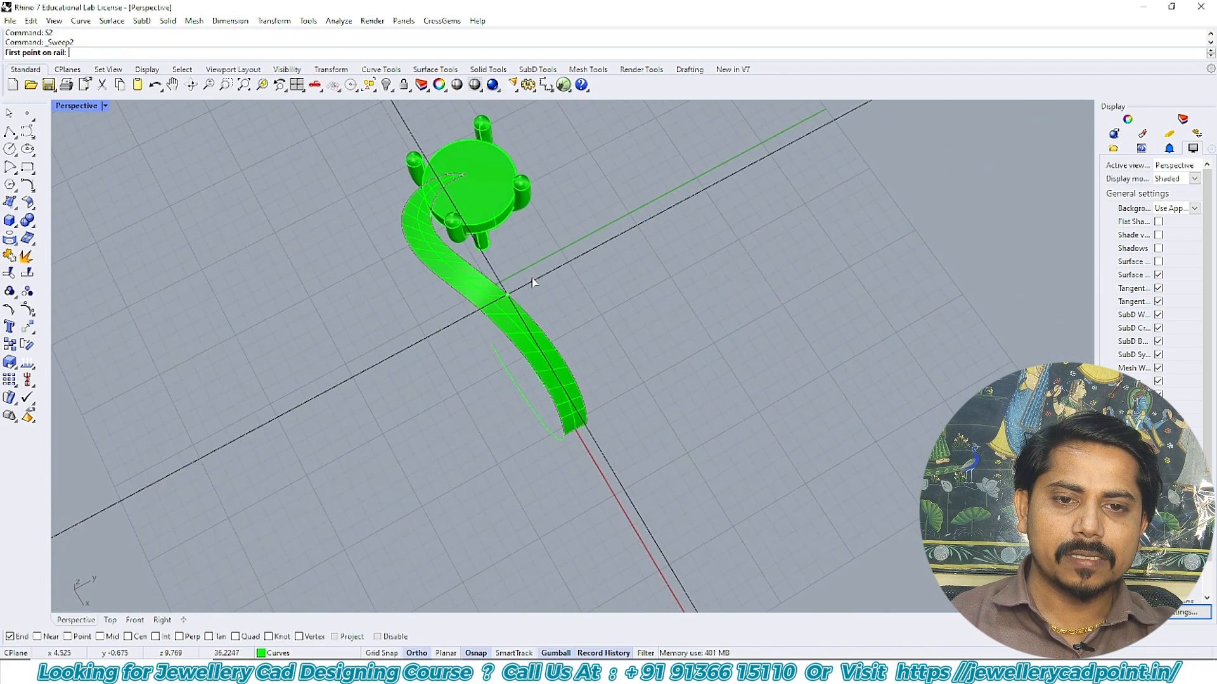
- Place three slashes between the two rails along the curved band and complete the sweep surface
scroll(532, 282, up, 5)
click(486, 384)
click(521, 354)
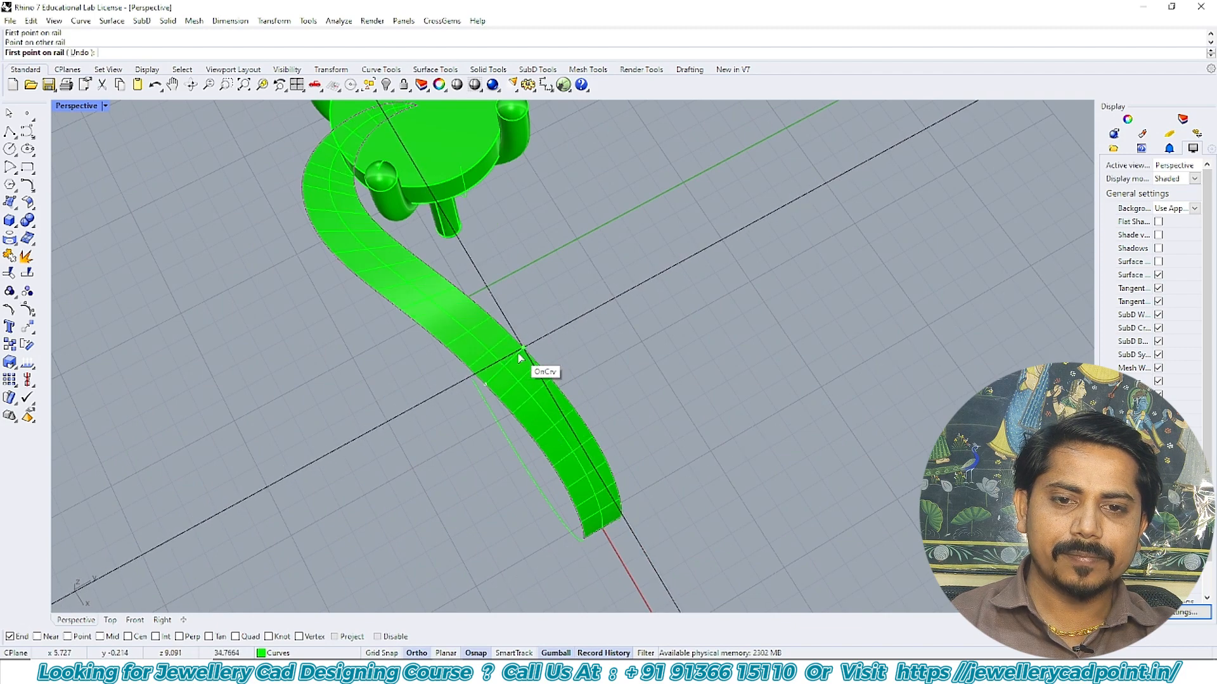
scroll(509, 349, down, 5)
scroll(411, 292, up, 5)
click(405, 293)
scroll(444, 260, down, 3)
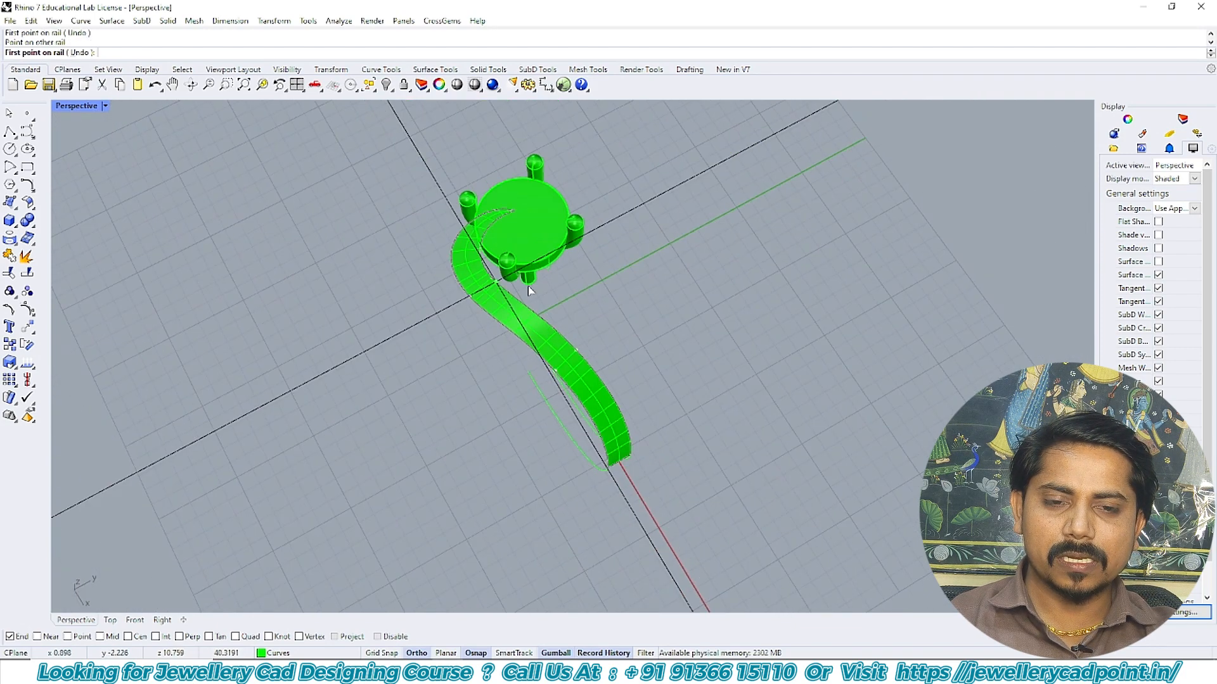
scroll(448, 334, up, 6)
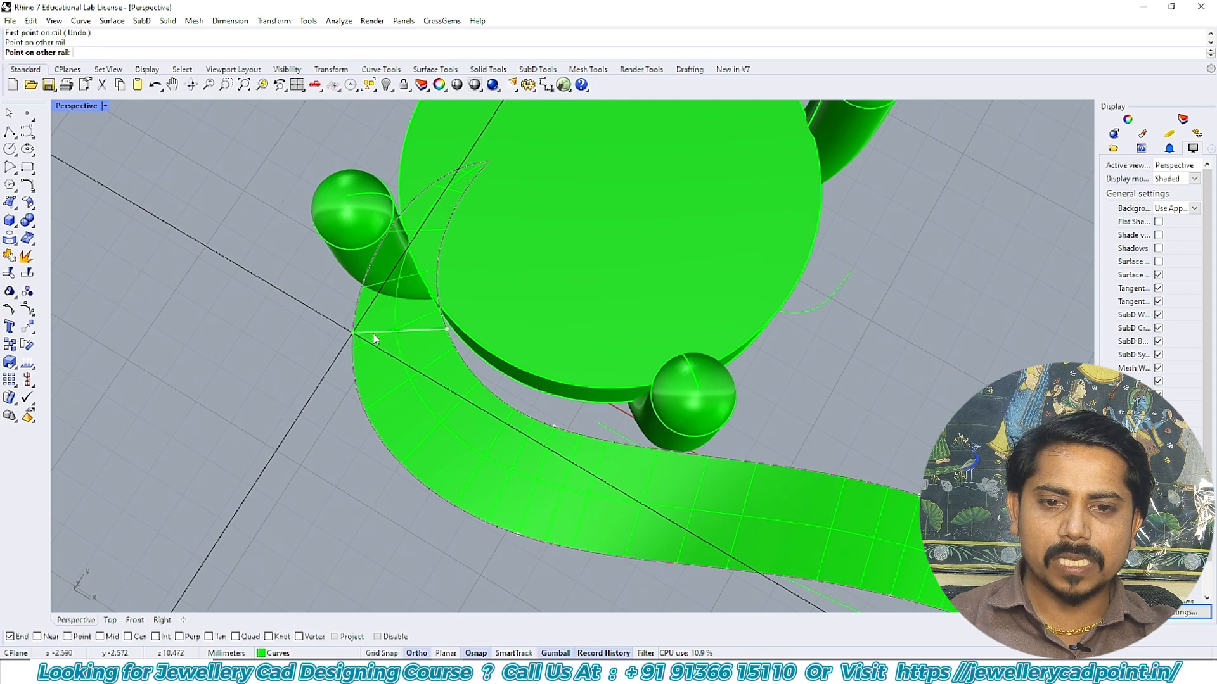
click(373, 339)
key(Return)
key(Return)
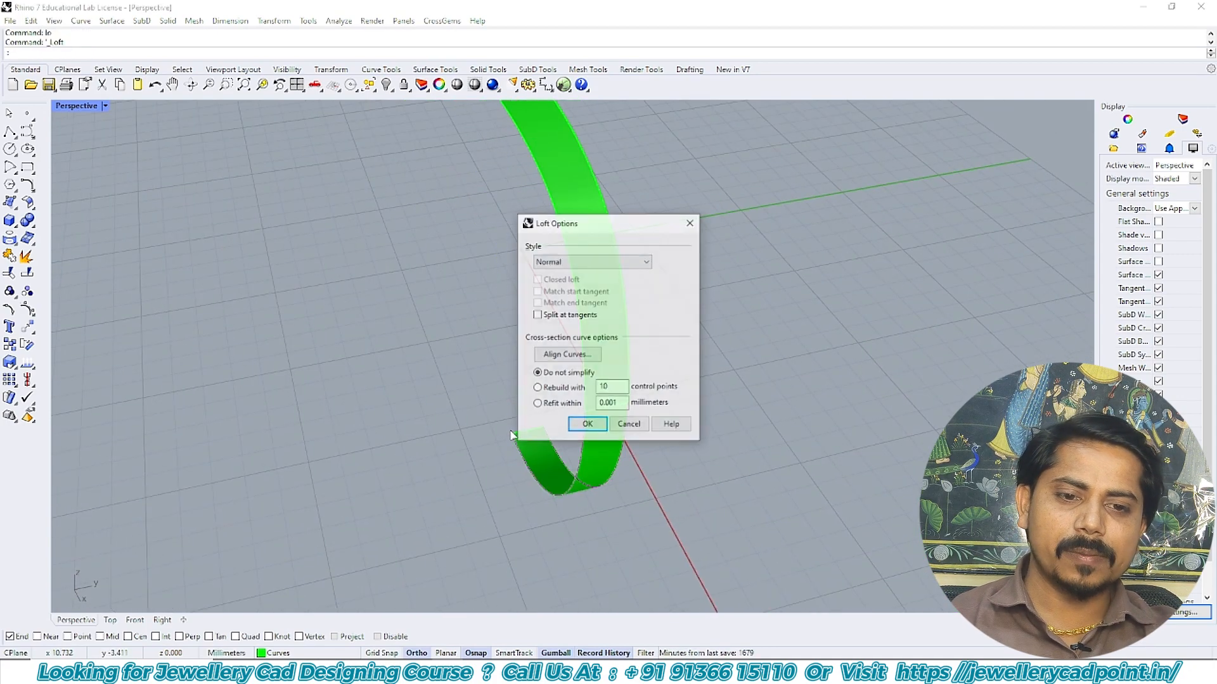
- Loft the two lower shank curves in Normal style without simplifying them
click(587, 423)
right_drag(587, 453, 640, 440)
scroll(573, 349, down, 5)
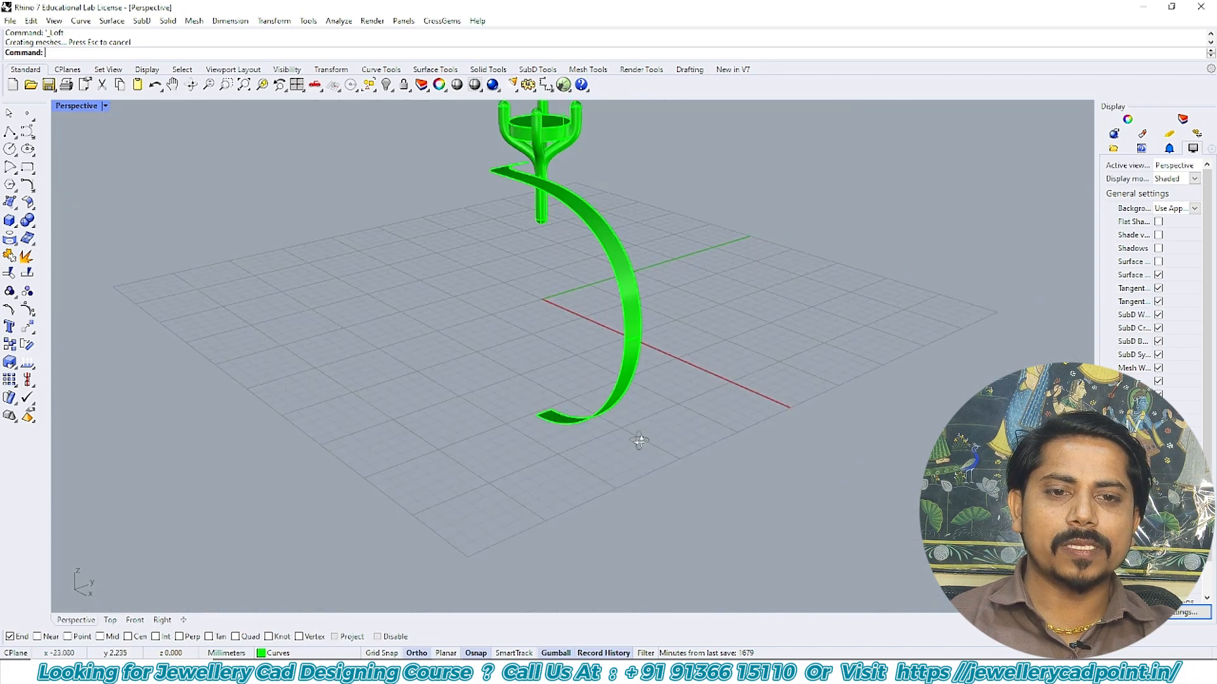
scroll(628, 353, up, 6)
- Offset the upper swept band surface 3 mm inward as a solid
click(590, 256)
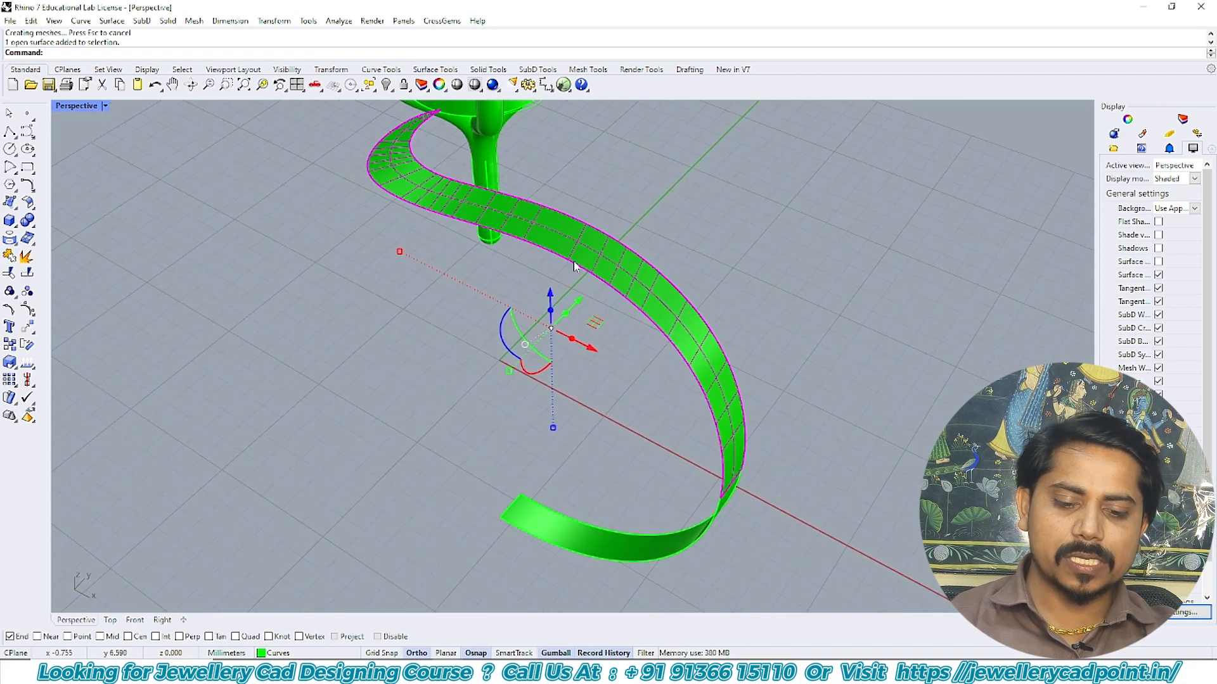
text(ss)
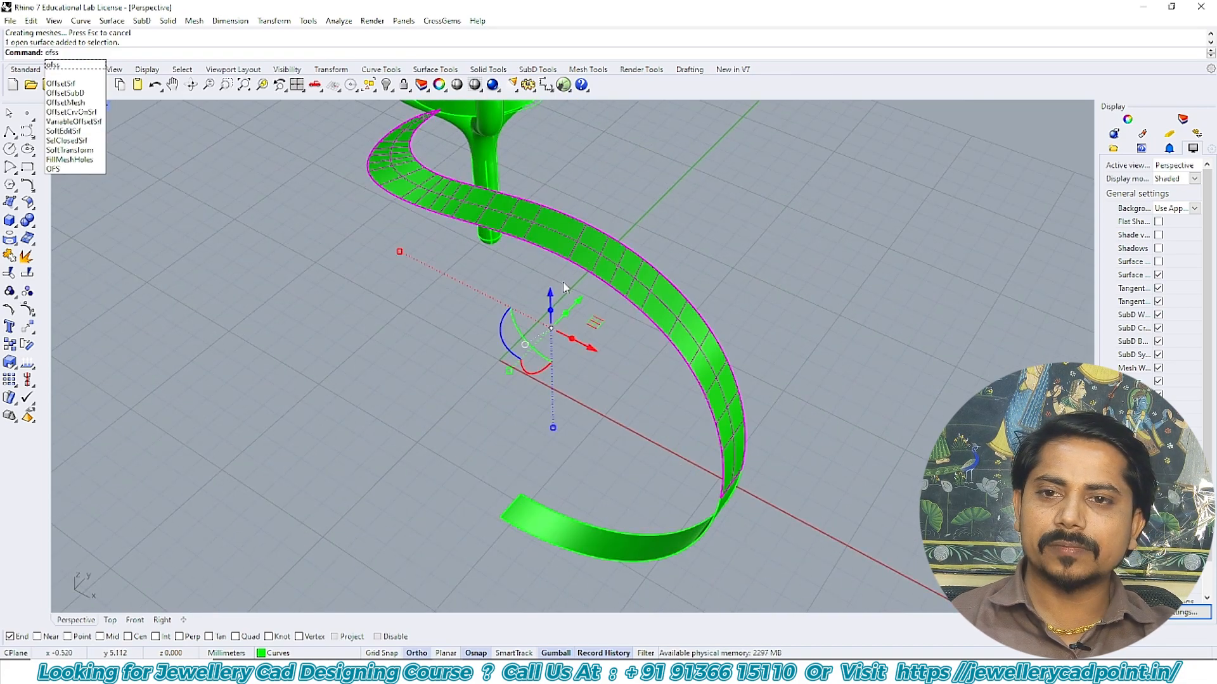
key(Return)
text(3)
key(Return)
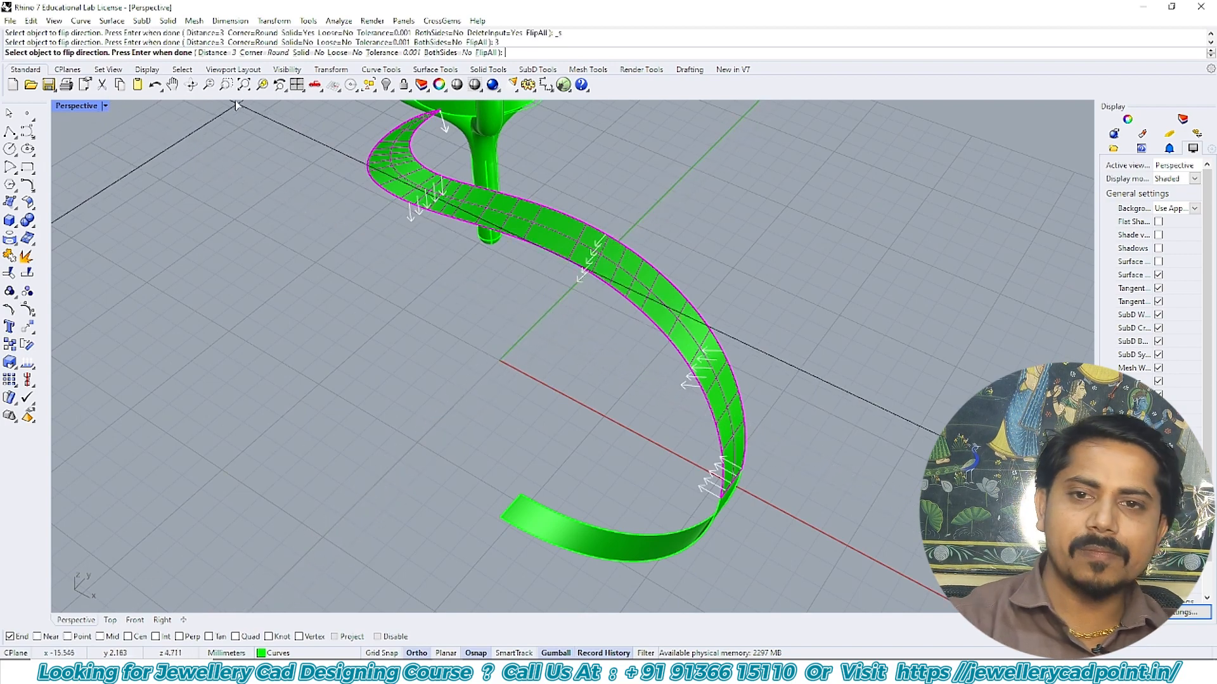
key(Return)
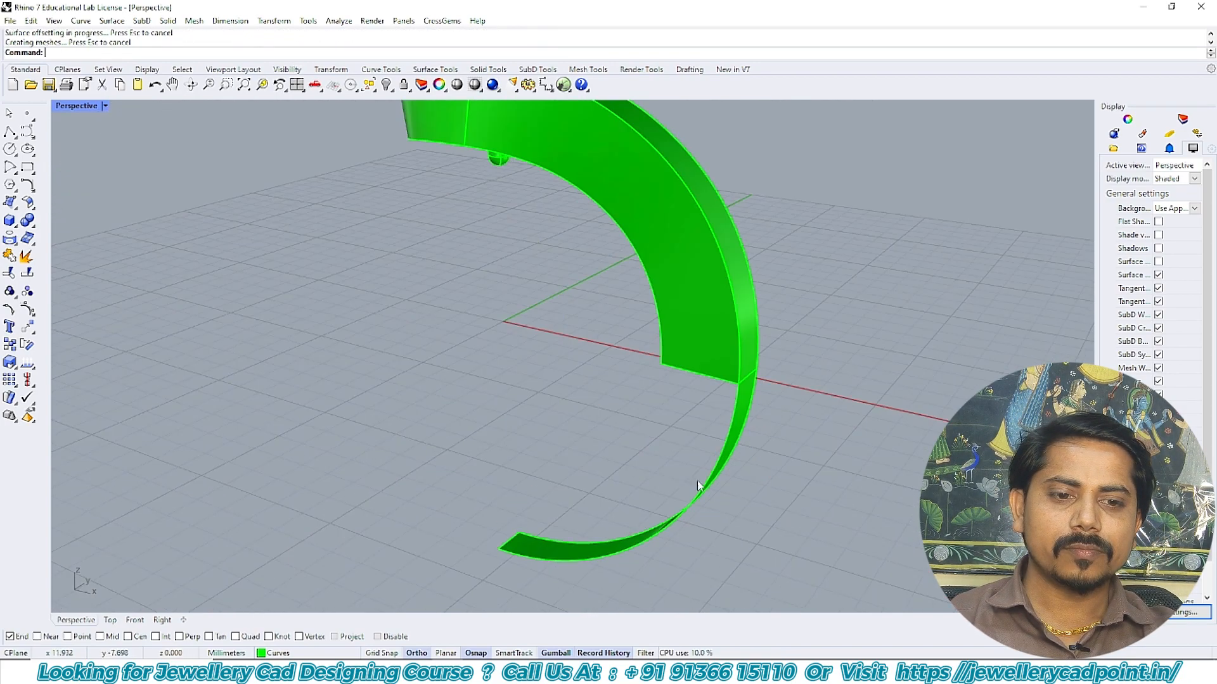
- Offset the lower shank surface 3 mm inward as a solid
scroll(698, 486, up, 5)
click(786, 325)
key(Return)
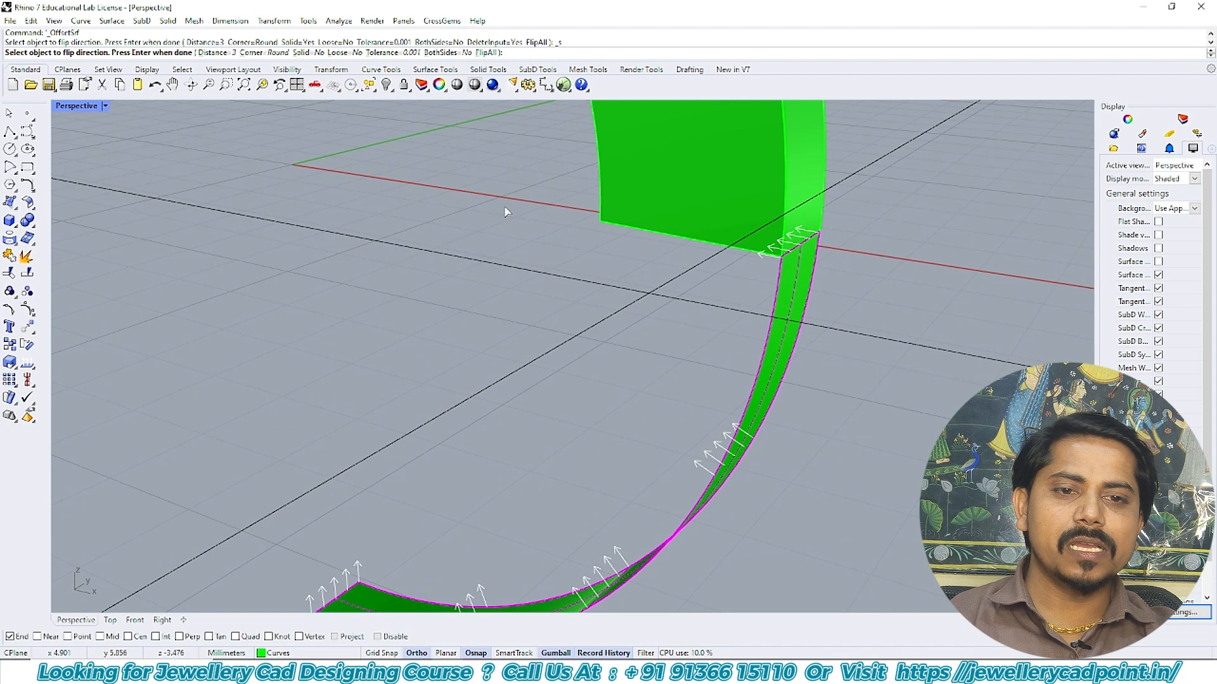
click(307, 53)
key(Return)
- Draw a 17 mm diameter circle centred on the origin in the Front view
key(ctrl+F2)
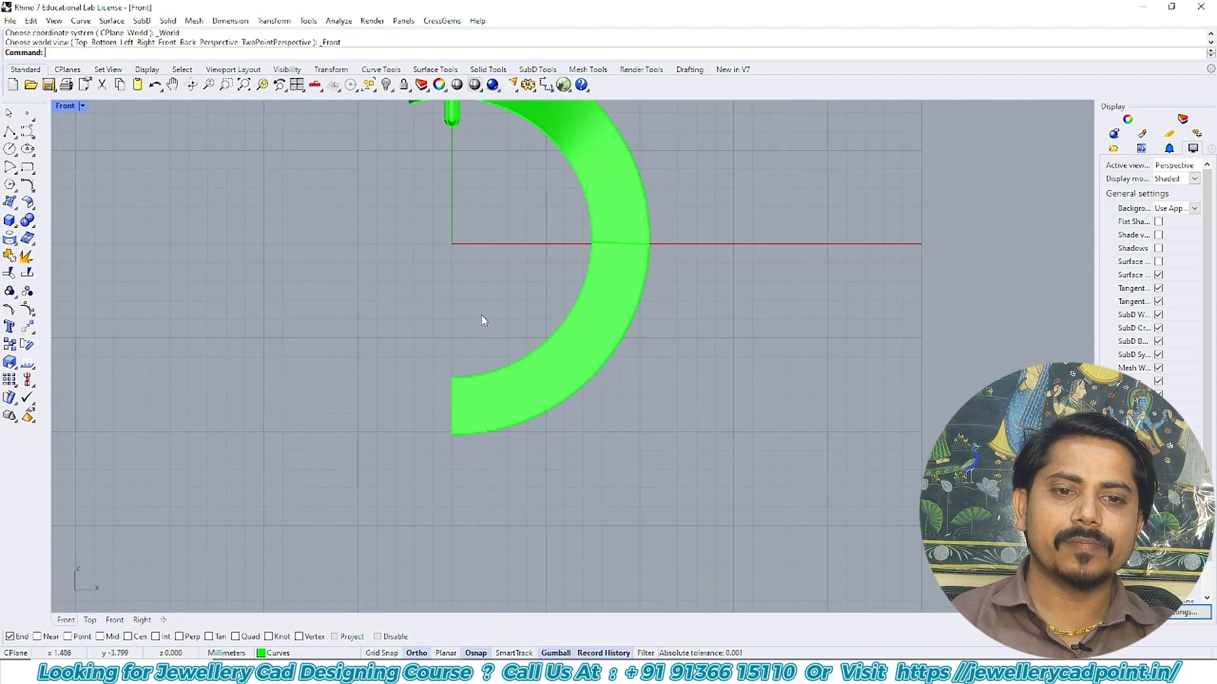
right_drag(448, 269, 476, 345)
click(10, 150)
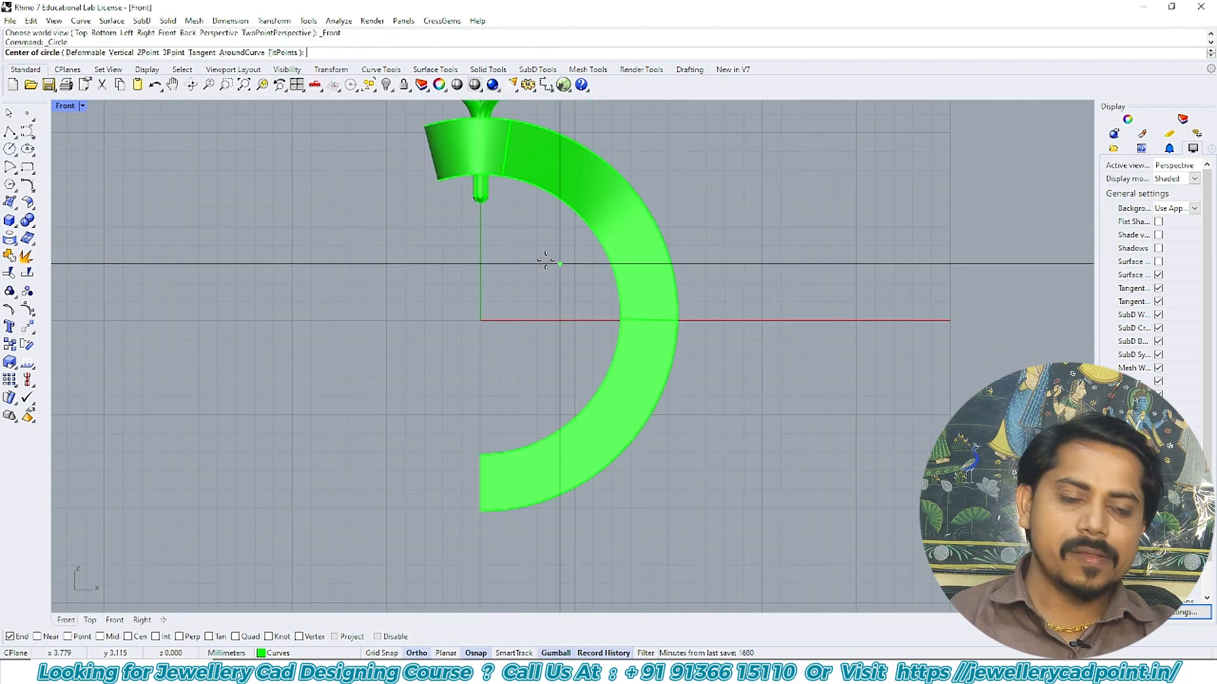
click(481, 321)
key(Return)
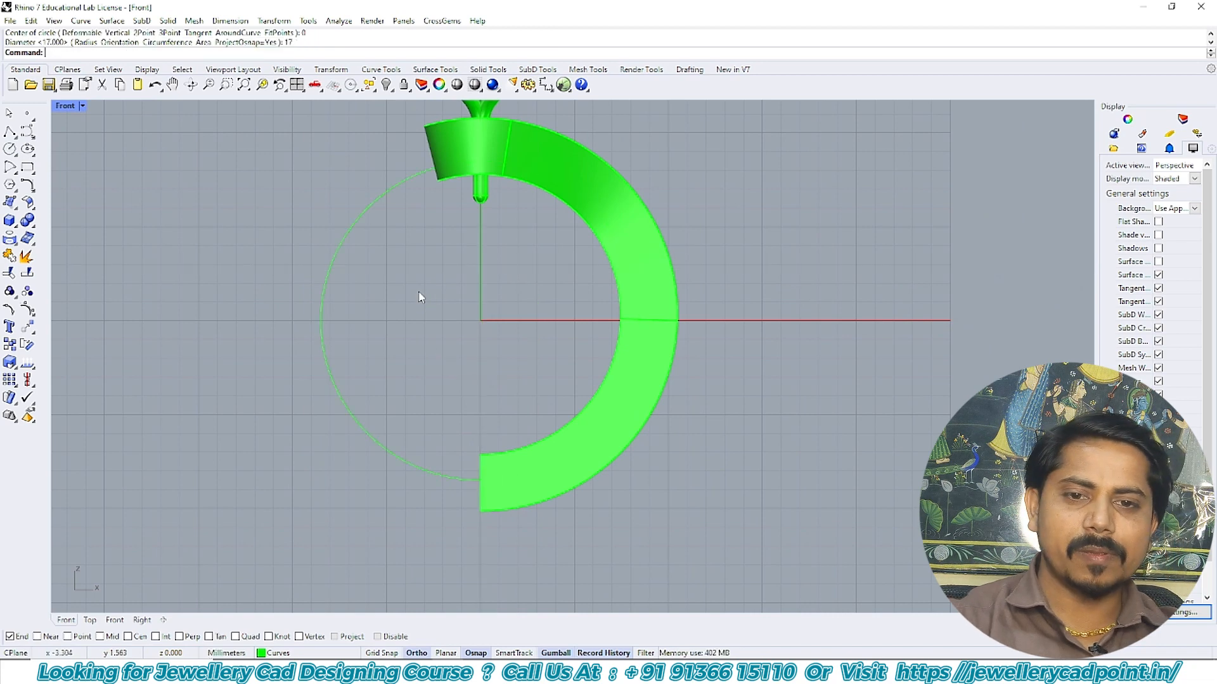
- Extrude the finger-size circle in the Top view into a solid cylinder passing fully through the band
key(ctrl+F1)
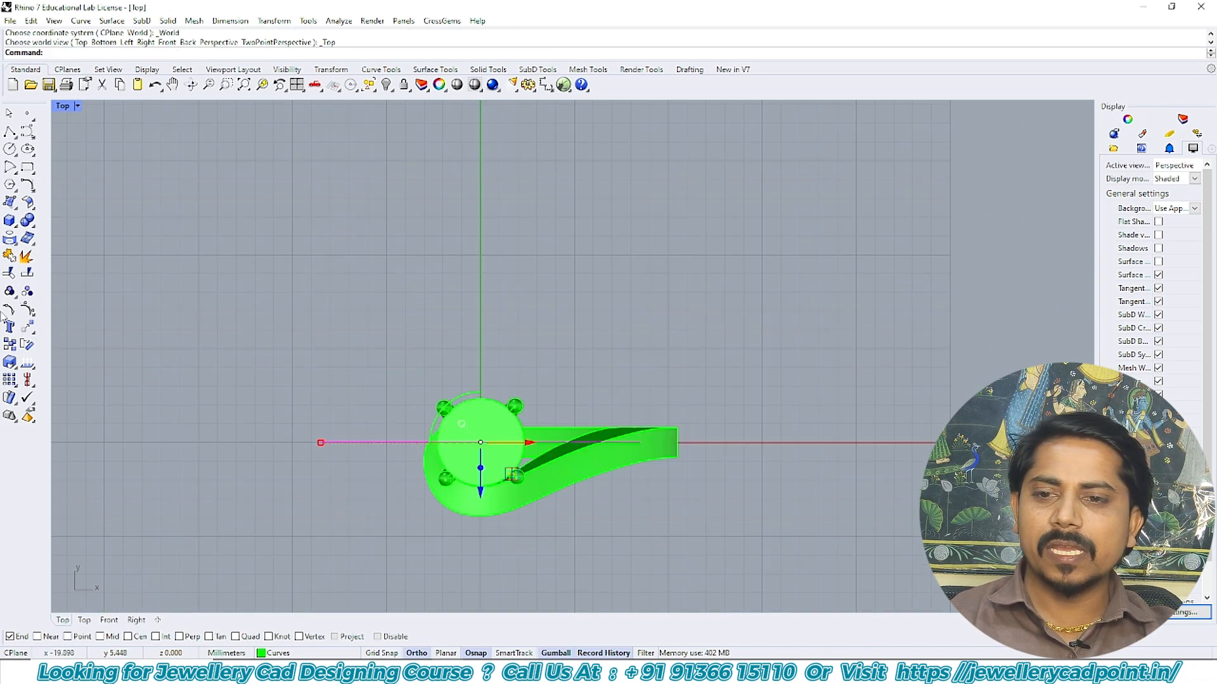
click(11, 226)
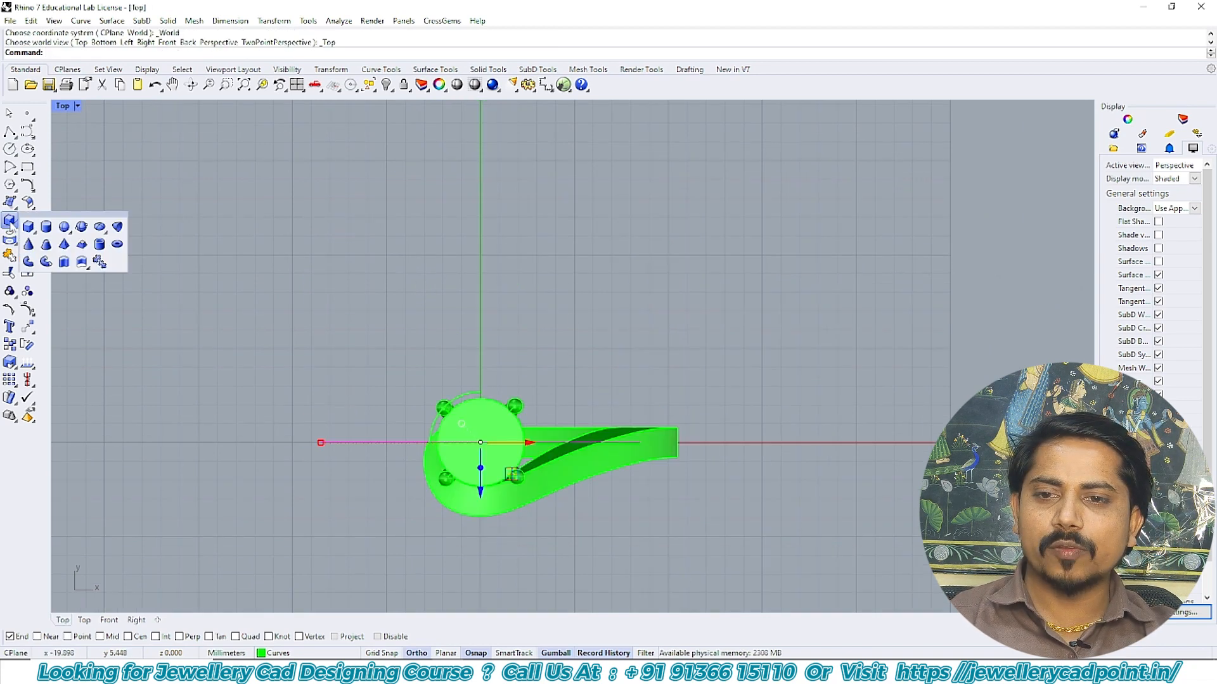
click(64, 262)
click(327, 238)
right_drag(554, 391, 438, 323)
- Subtract the finger-hole cylinder from the upper and lower band solids with Boolean Difference, keeping the cylinder
key(ctrl+F4)
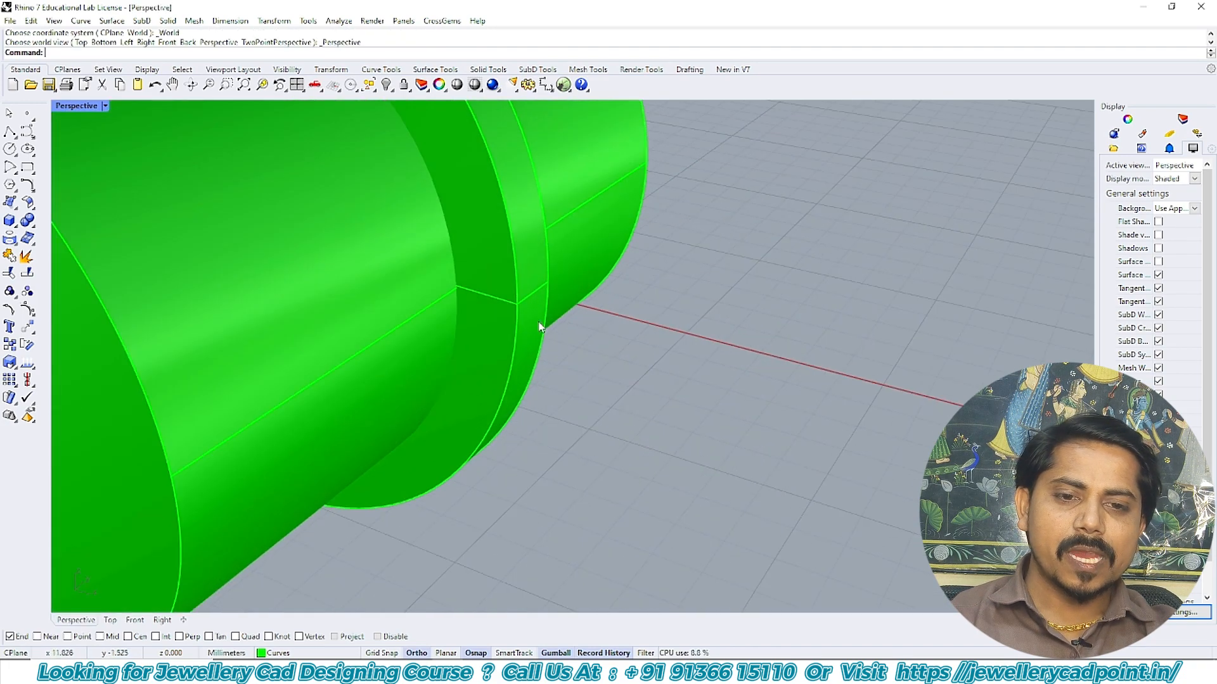
scroll(491, 272, up, 2)
click(490, 261)
shift+click(486, 362)
scroll(487, 358, down, 5)
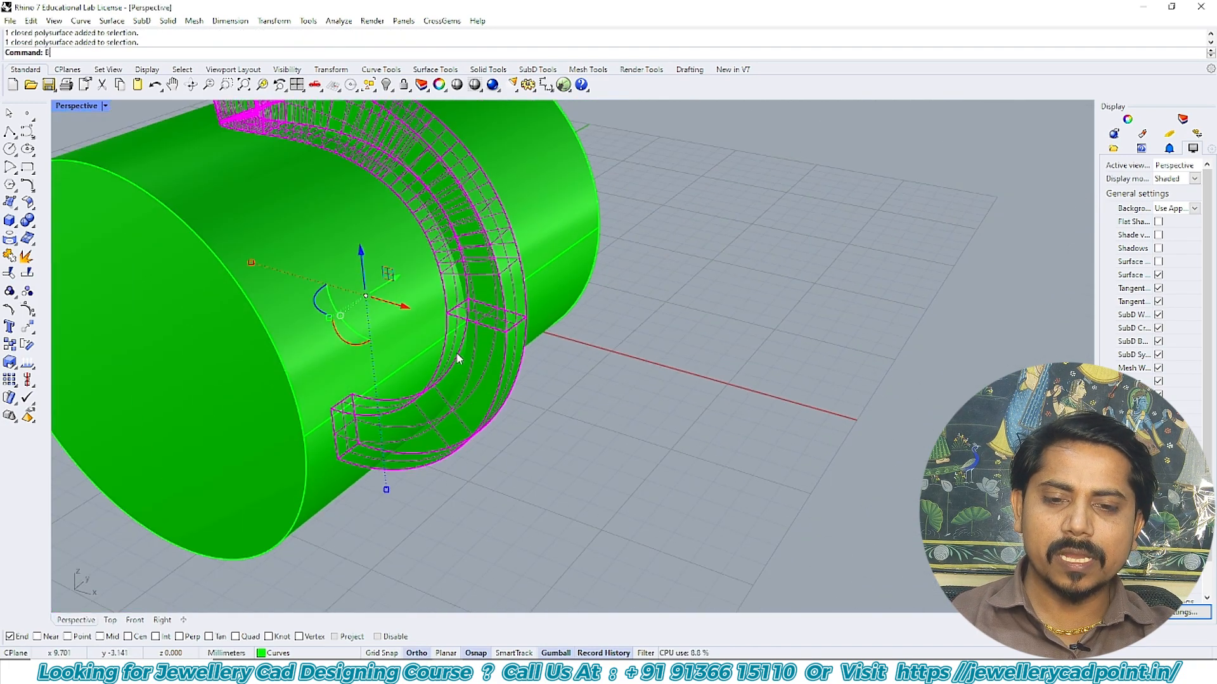
click(28, 222)
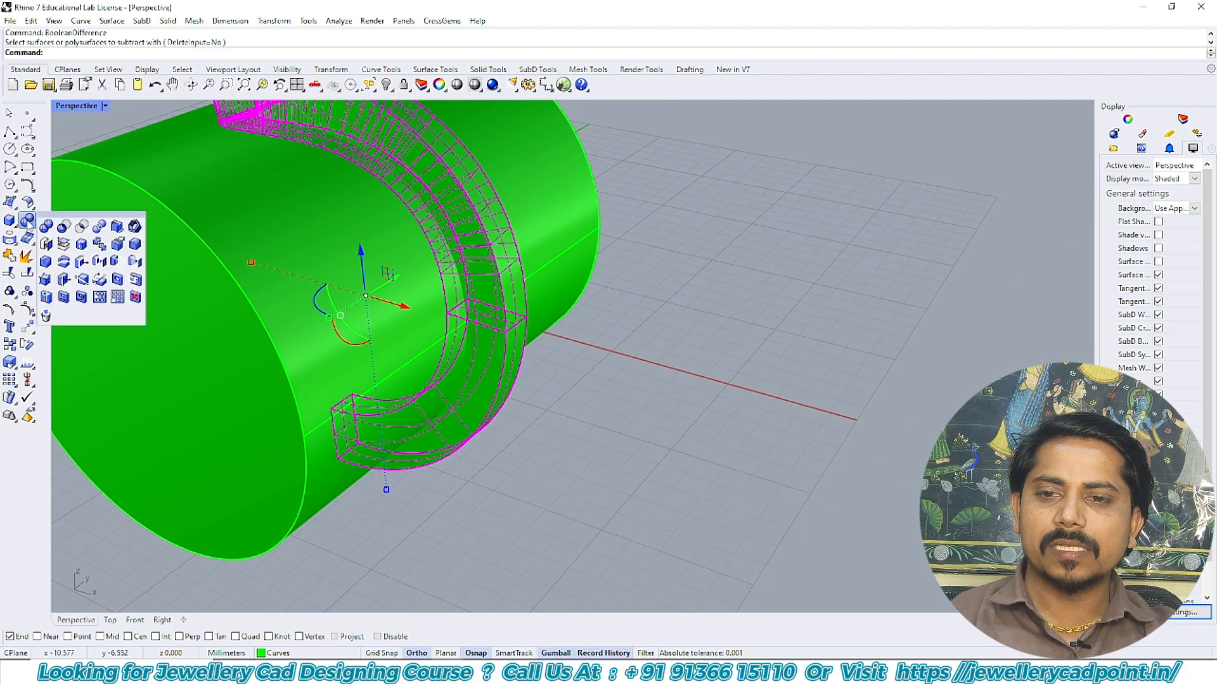
click(64, 226)
click(372, 293)
right_click(371, 293)
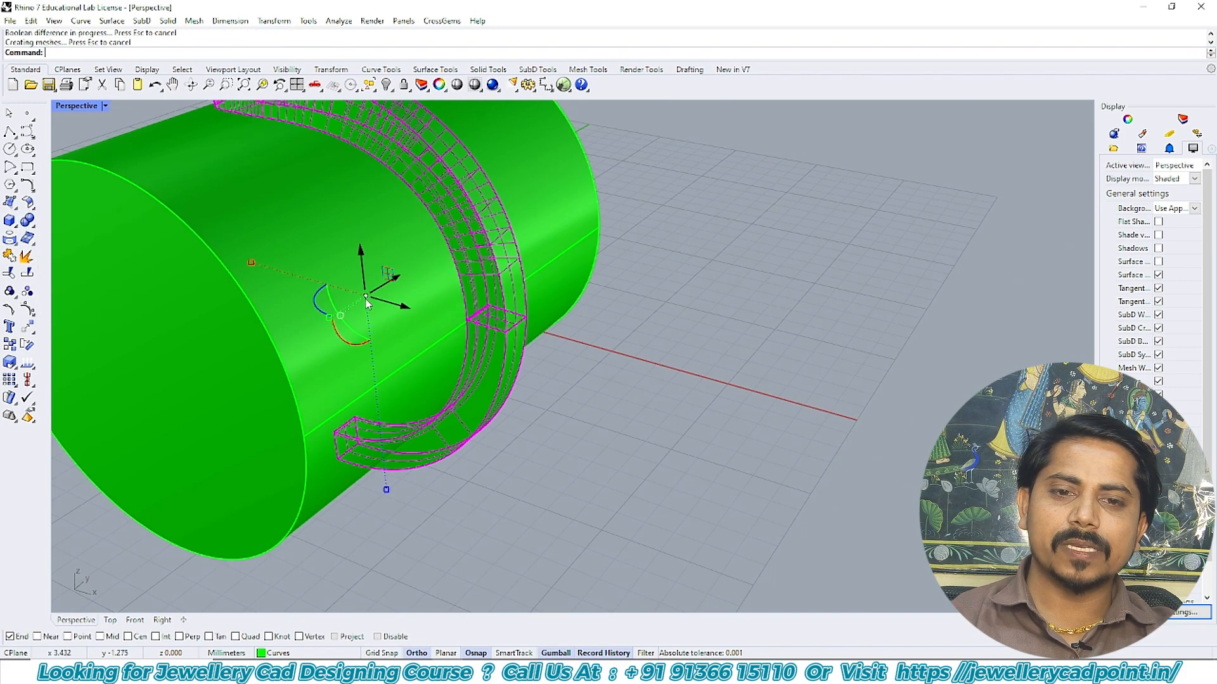
- Delete the finger-hole cylinder
key(Escape)
click(356, 322)
right_drag(356, 322, 449, 302)
scroll(449, 302, down, 3)
key(Delete)
scroll(468, 316, up, 5)
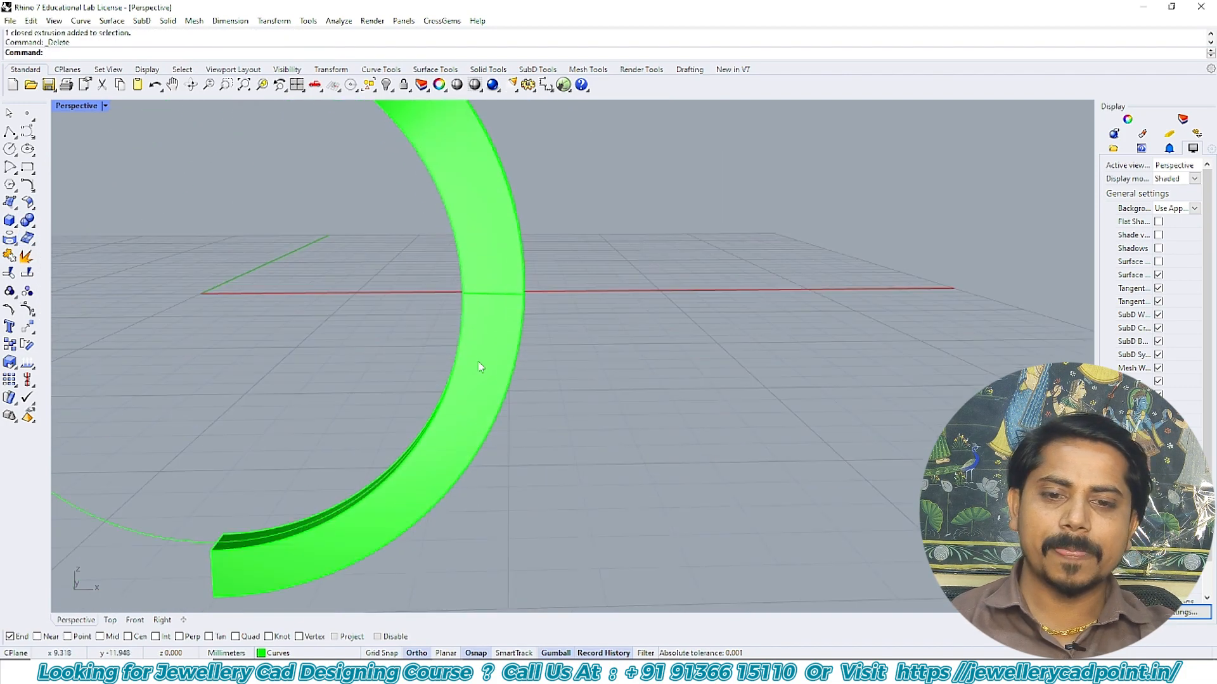
- Rotate a copy of the two band solids 180 degrees about the origin in the Top view
click(479, 362)
shift+click(474, 254)
scroll(520, 284, down, 7)
key(ctrl+F1)
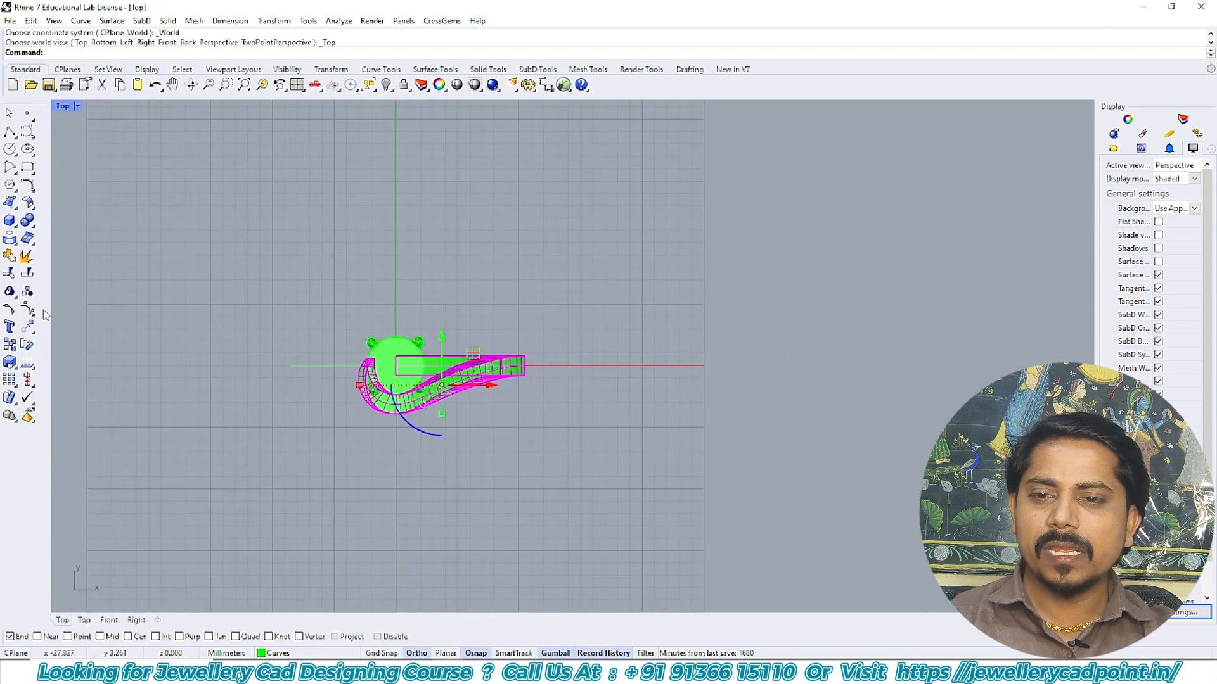
click(27, 344)
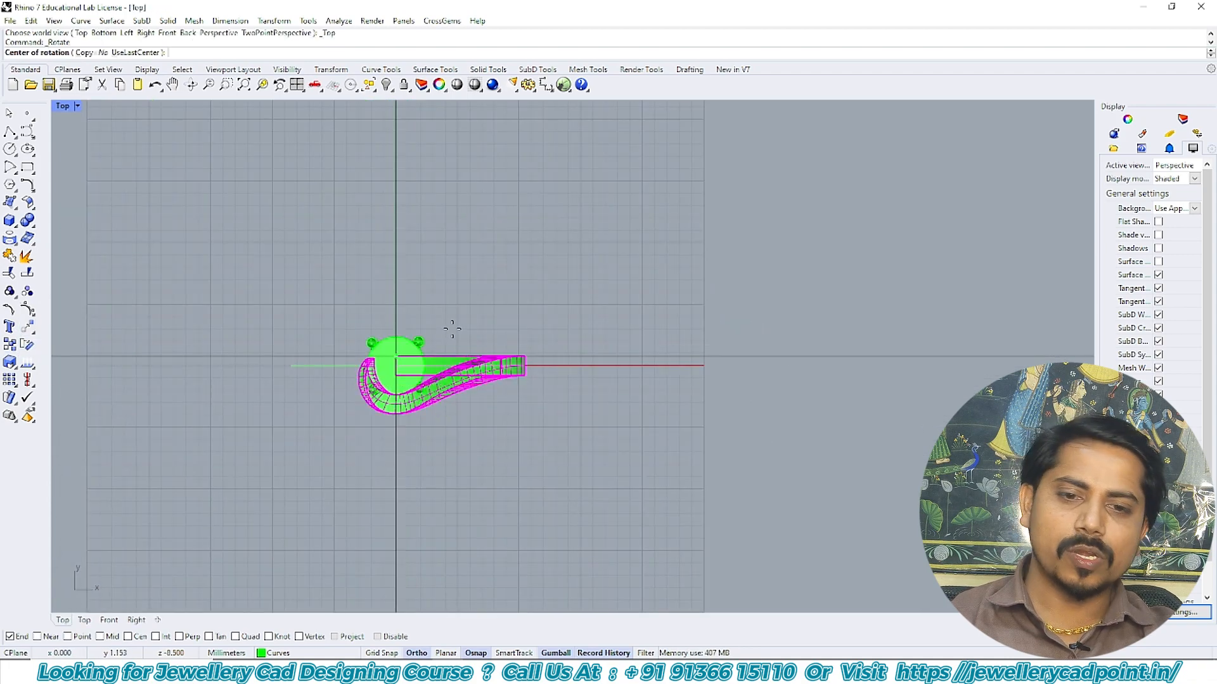
text(0)
key(Return)
click(552, 366)
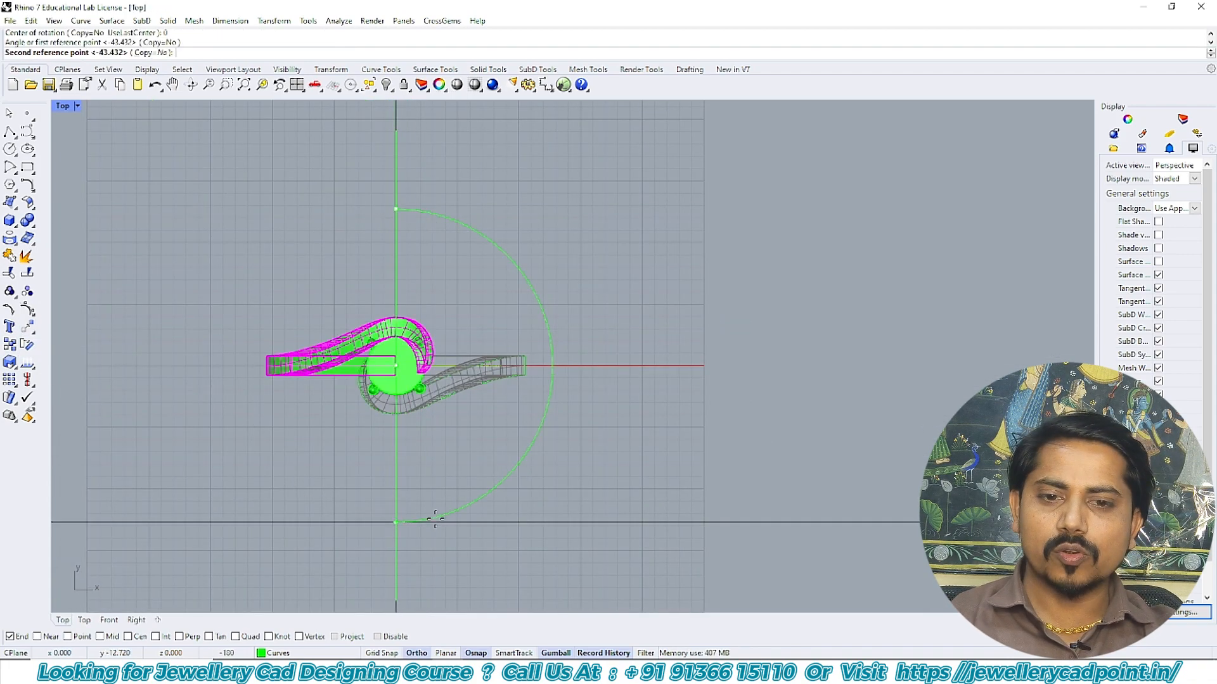
text(C)
key(Return)
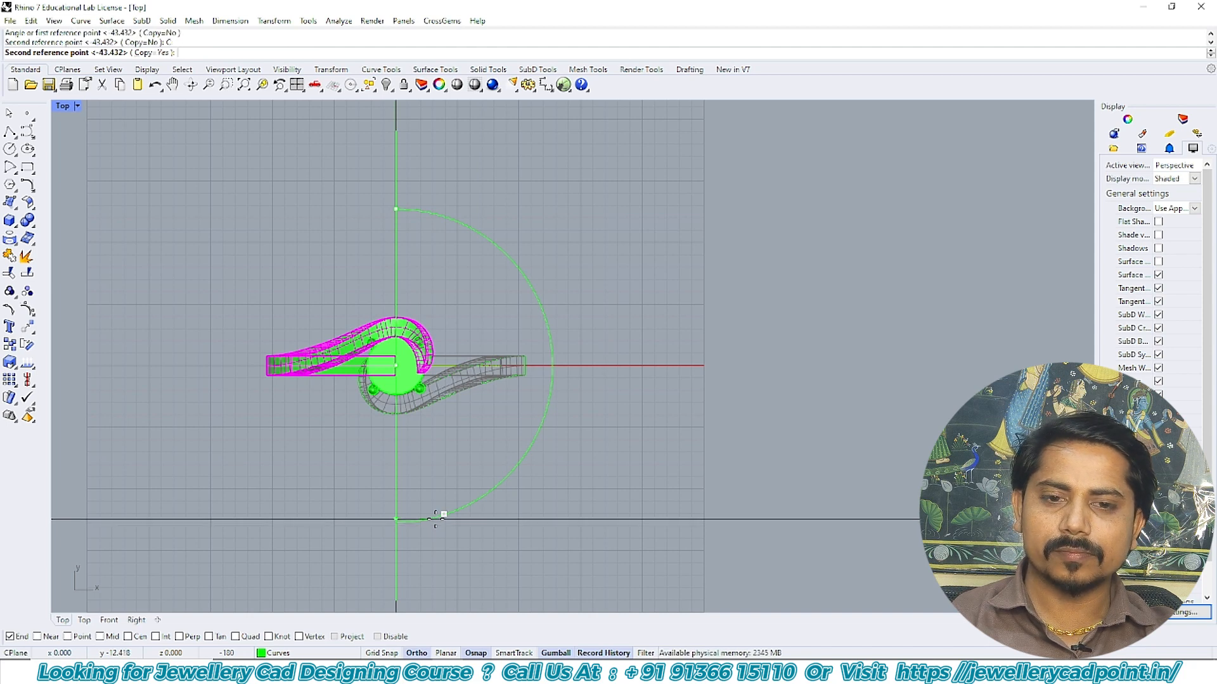
click(435, 518)
key(Return)
- Examine the copied bypass bands, shank base and prong head in the Perspective, Right, Top and Front views
key(ctrl+F4)
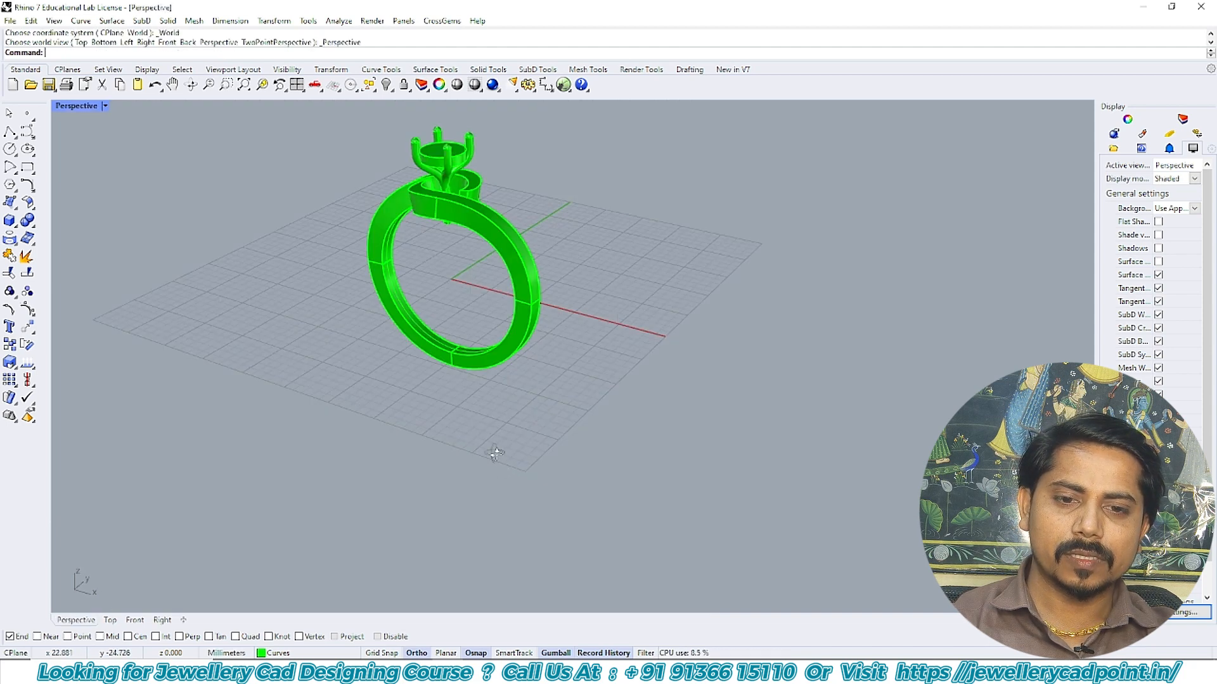
right_drag(494, 450, 418, 348)
key(ctrl+F3)
scroll(583, 249, up, 3)
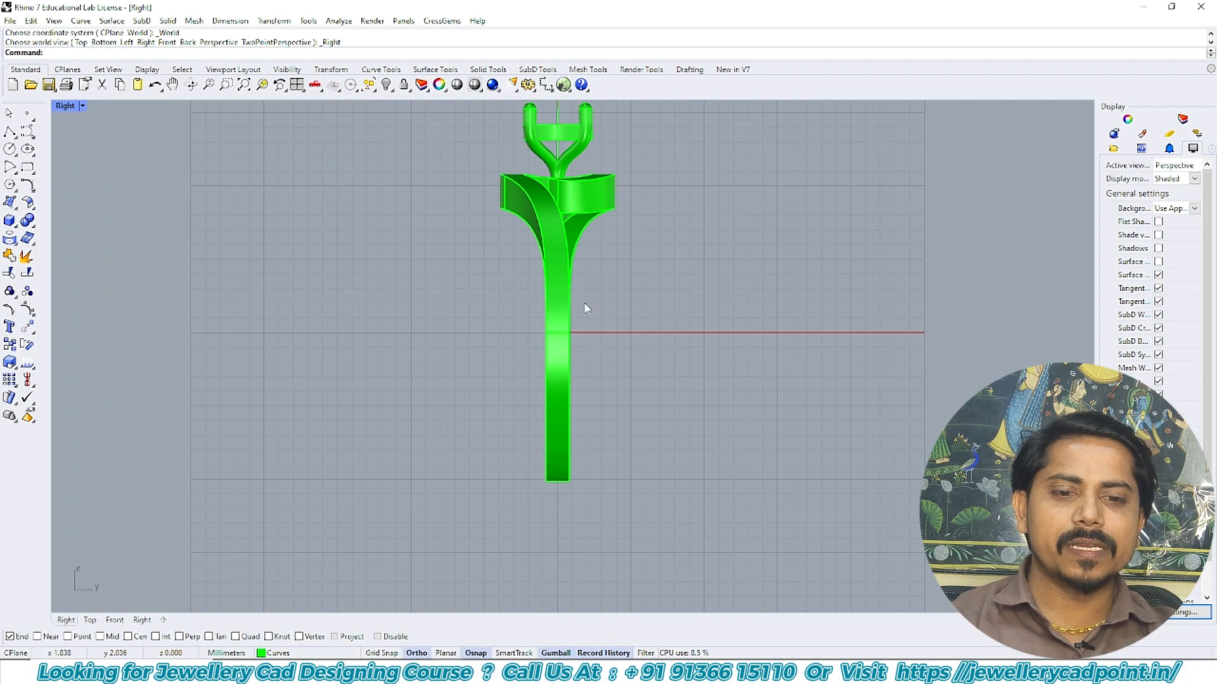
key(ctrl+F1)
key(ctrl+F4)
right_drag(546, 380, 548, 309)
key(ctrl+F3)
scroll(561, 362, up, 8)
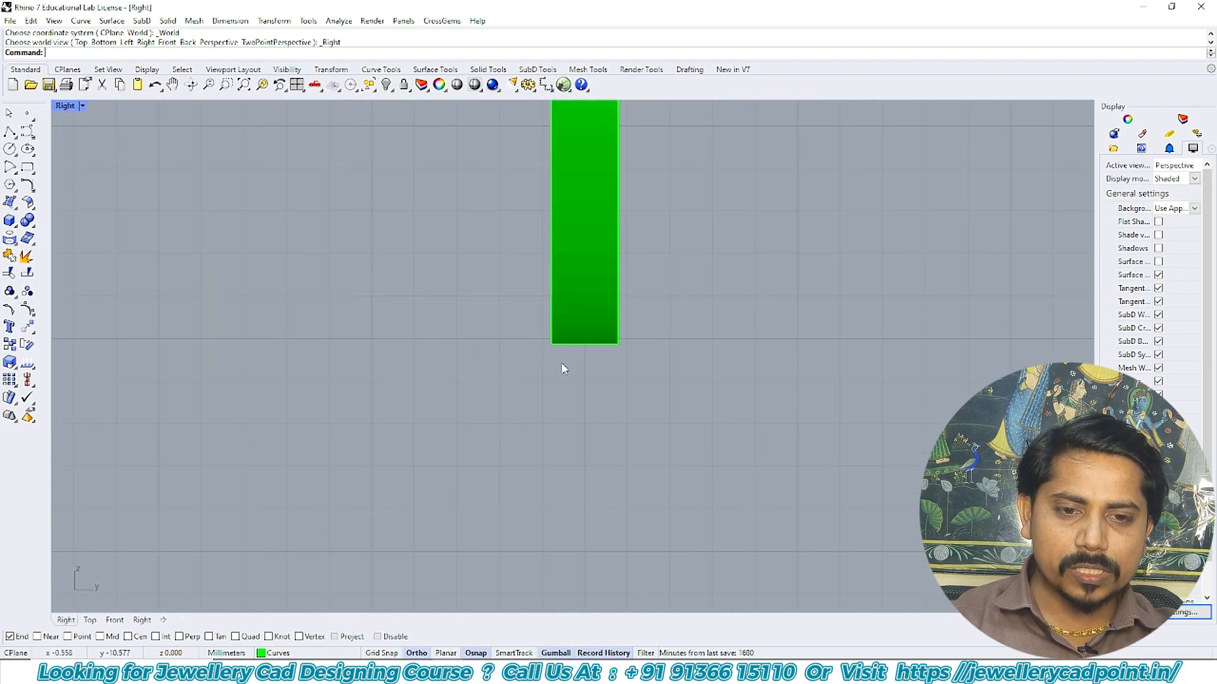
scroll(610, 337, down, 8)
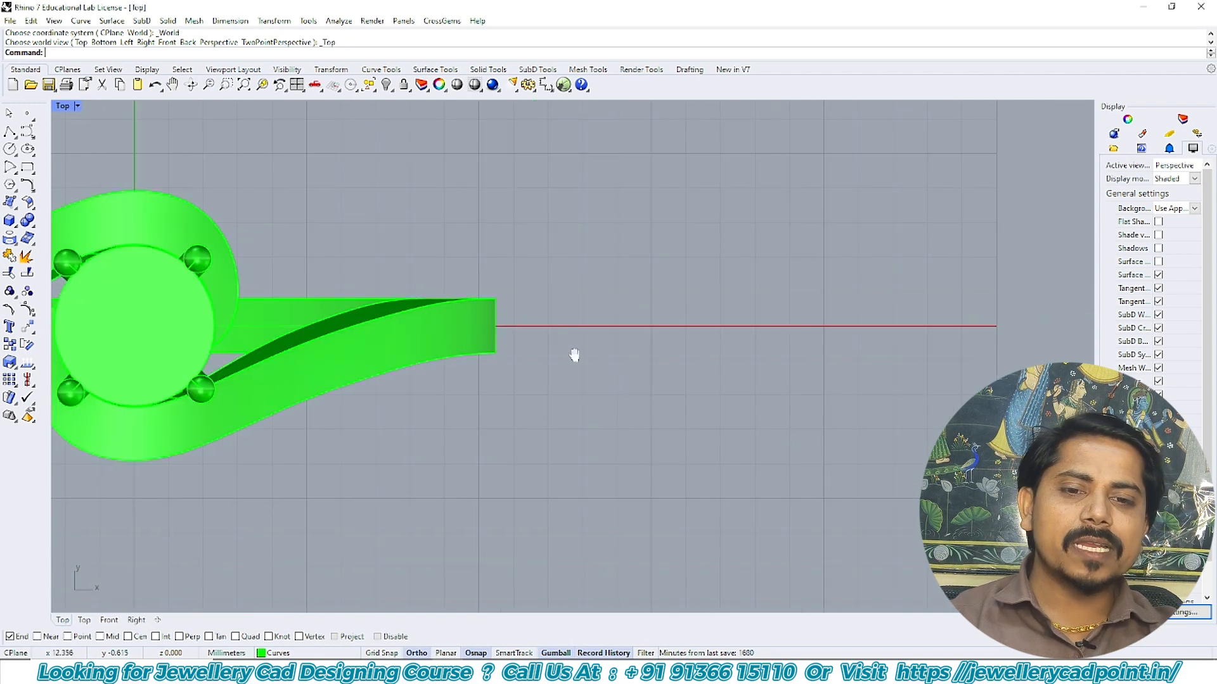
key(ctrl+F4)
scroll(596, 339, down, 2)
key(ctrl+F2)
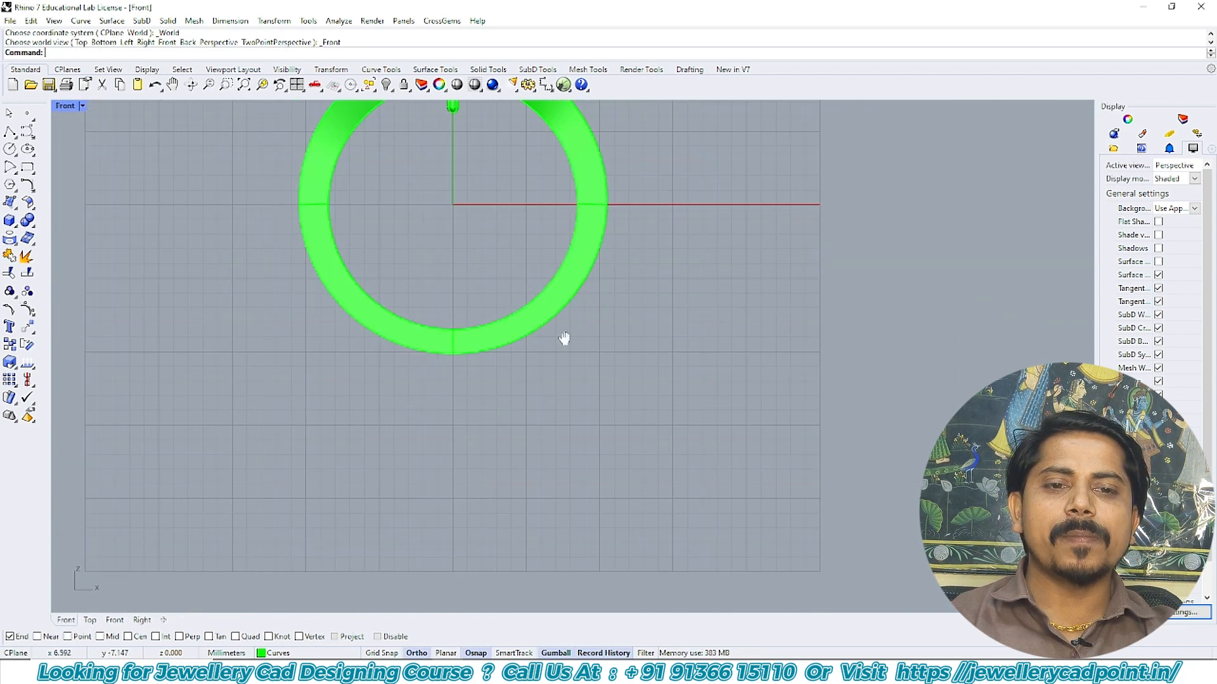
scroll(563, 339, down, 3)
scroll(580, 331, up, 1)
key(ctrl+F1)
key(ctrl+F4)
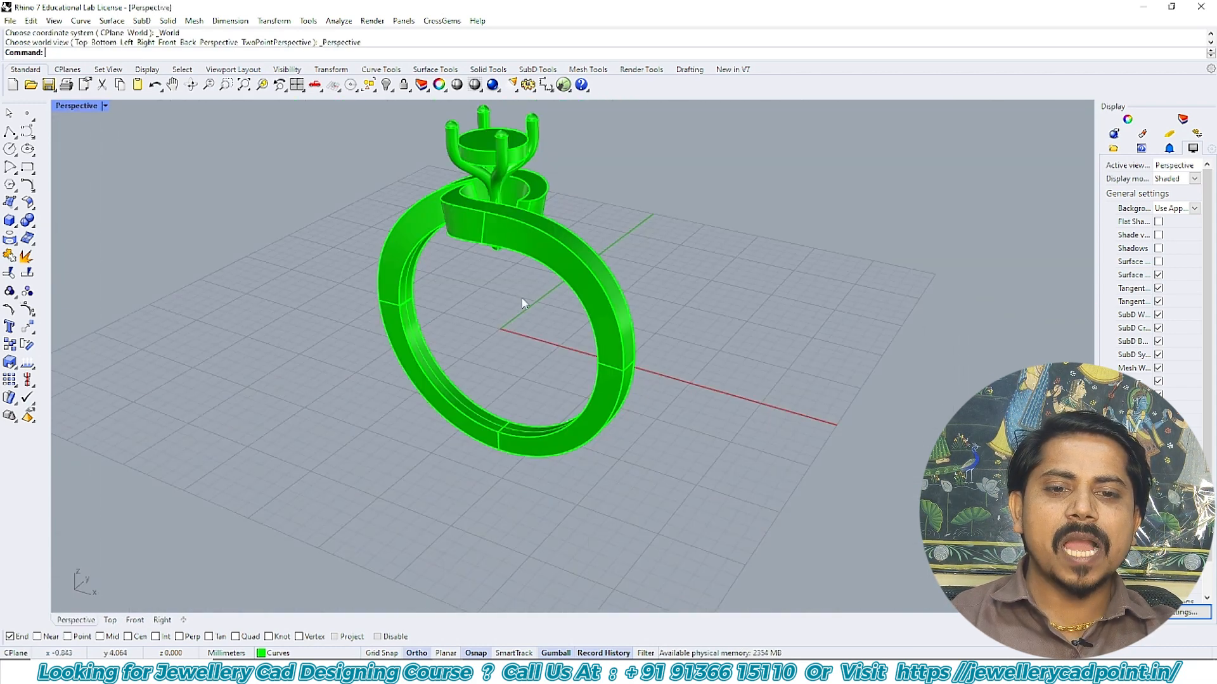
scroll(476, 184, up, 5)
scroll(476, 184, up, 5)
mouse_move(476, 184)
right_down()
mouse_move(467, 219)
mouse_move(480, 235)
mouse_move(492, 182)
mouse_move(470, 165)
right_up()
scroll(480, 235, down, 4)
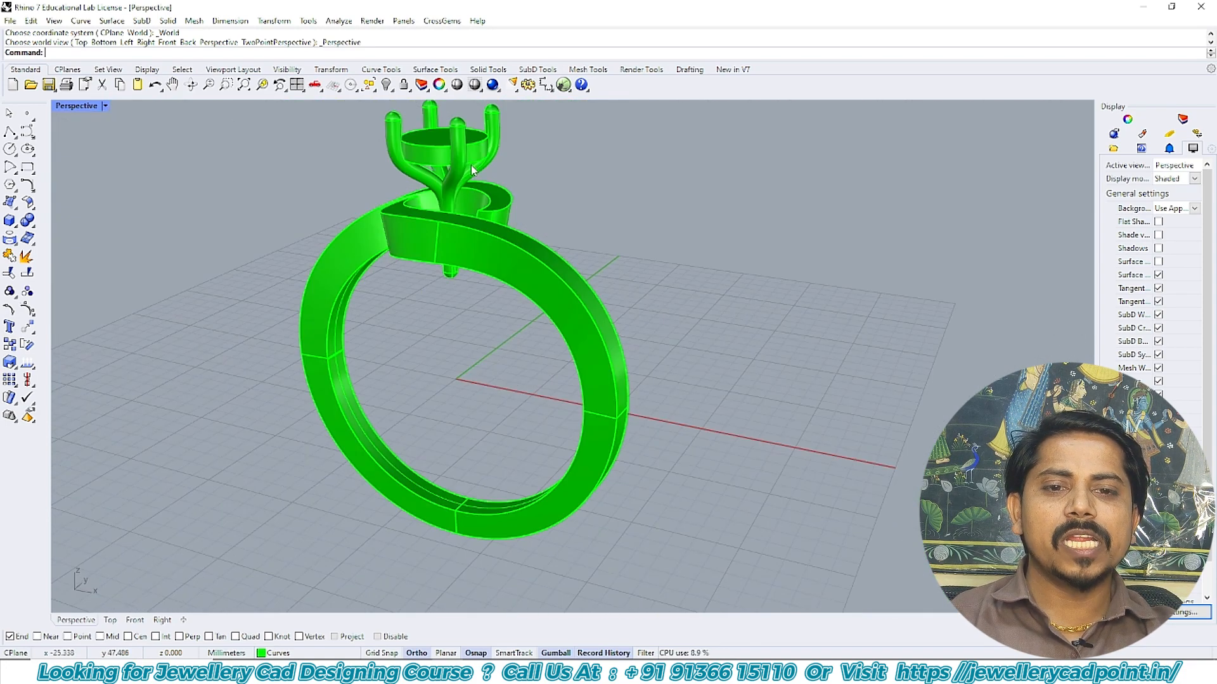
scroll(470, 165, up, 6)
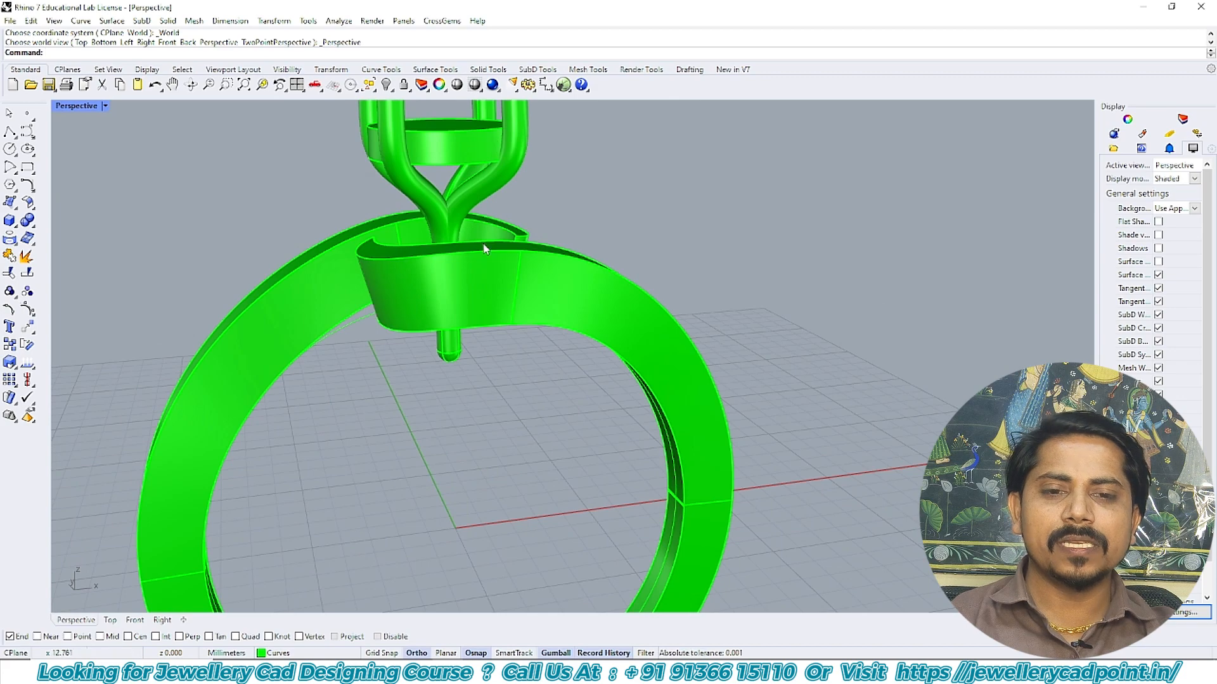
- Draw a 1.2 mm wide box bridging the upper and lower bands beneath the head, and move it up towards the band
key(ctrl+F1)
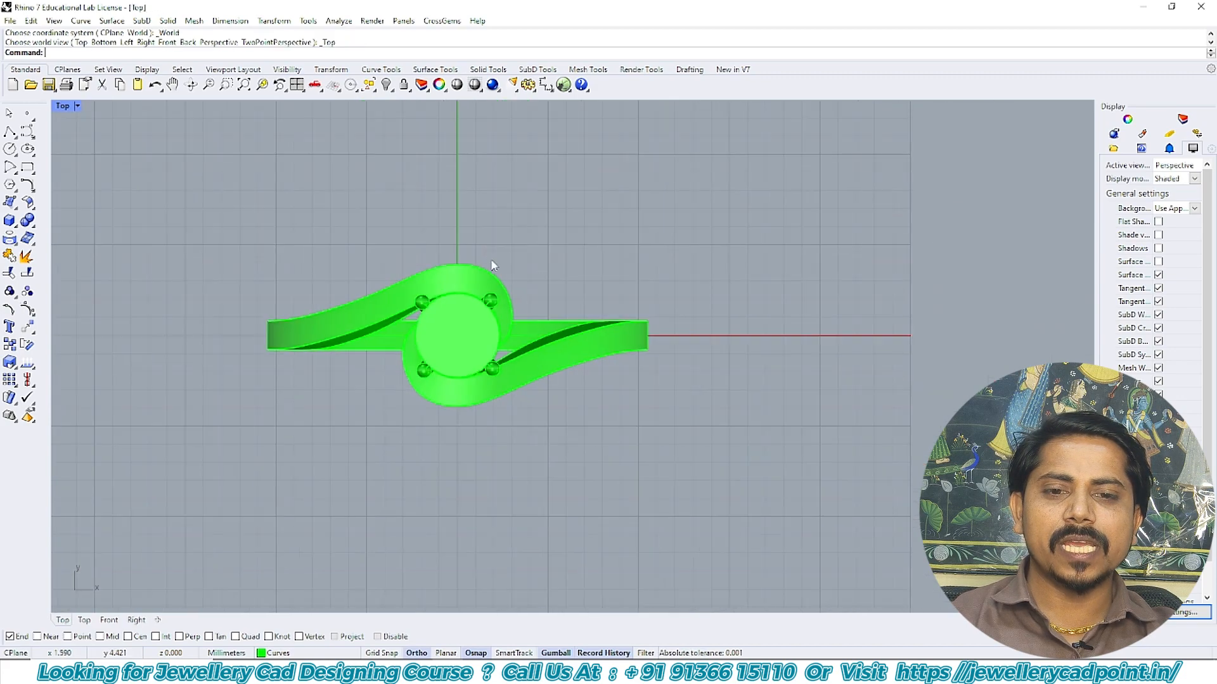
click(9, 221)
scroll(444, 267, up, 5)
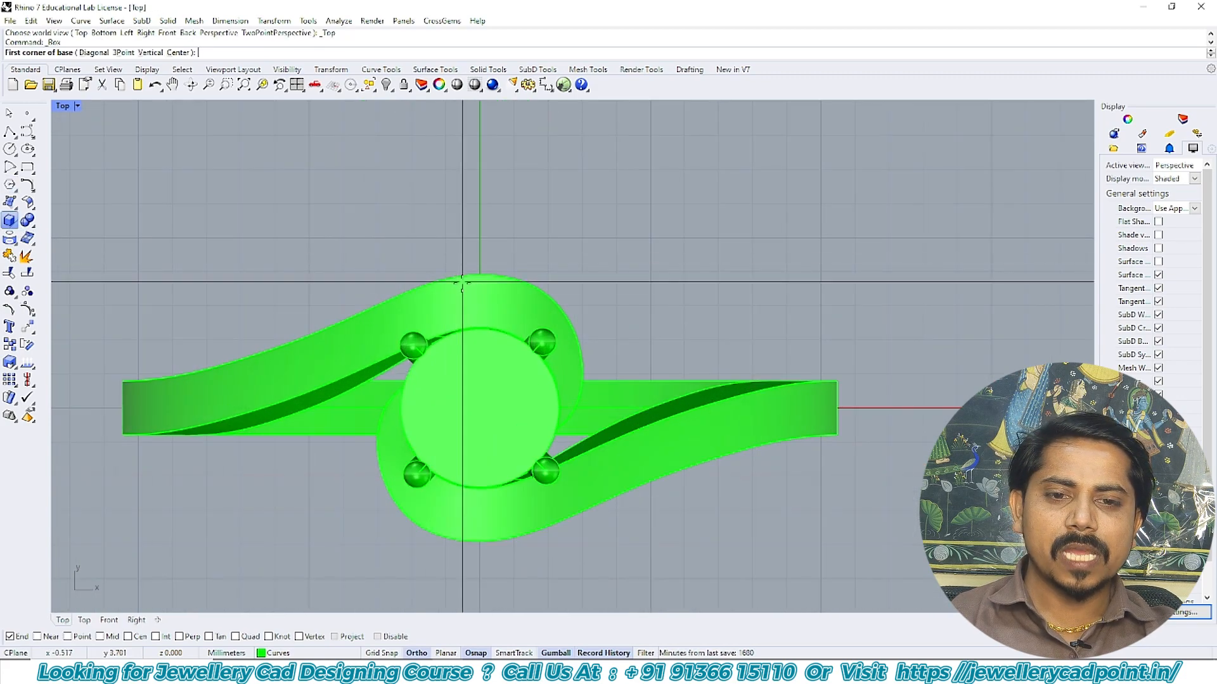
click(455, 303)
scroll(515, 367, down, 4)
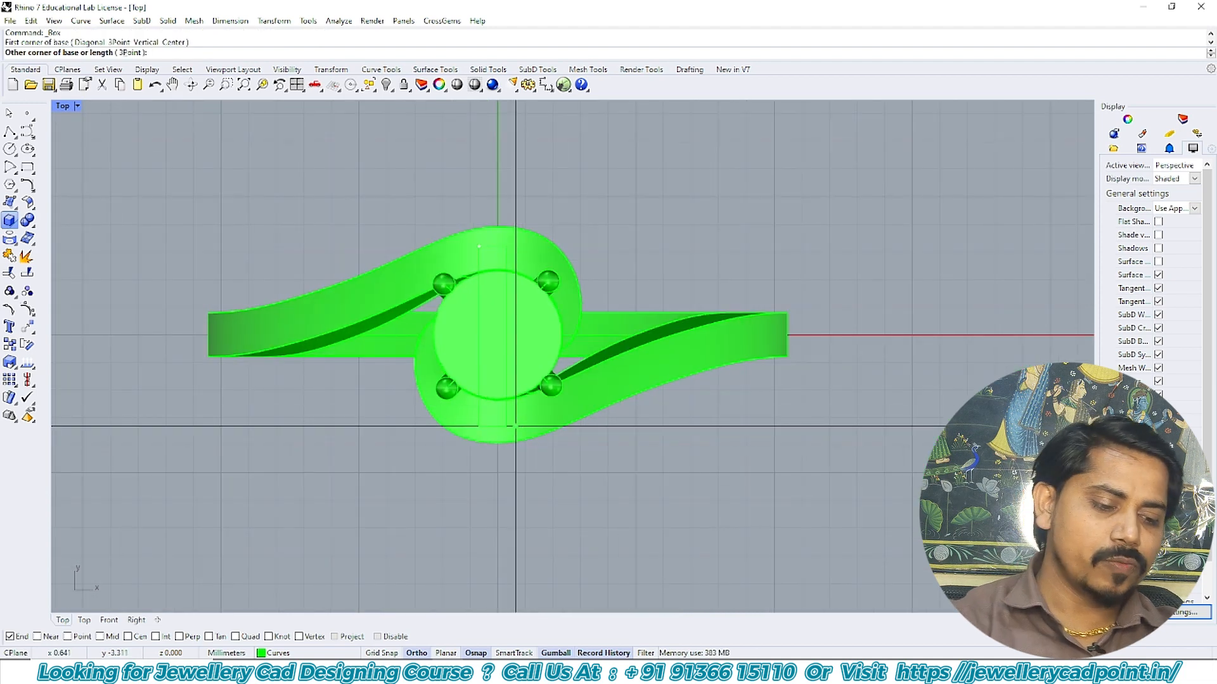
text(1.2)
key(Return)
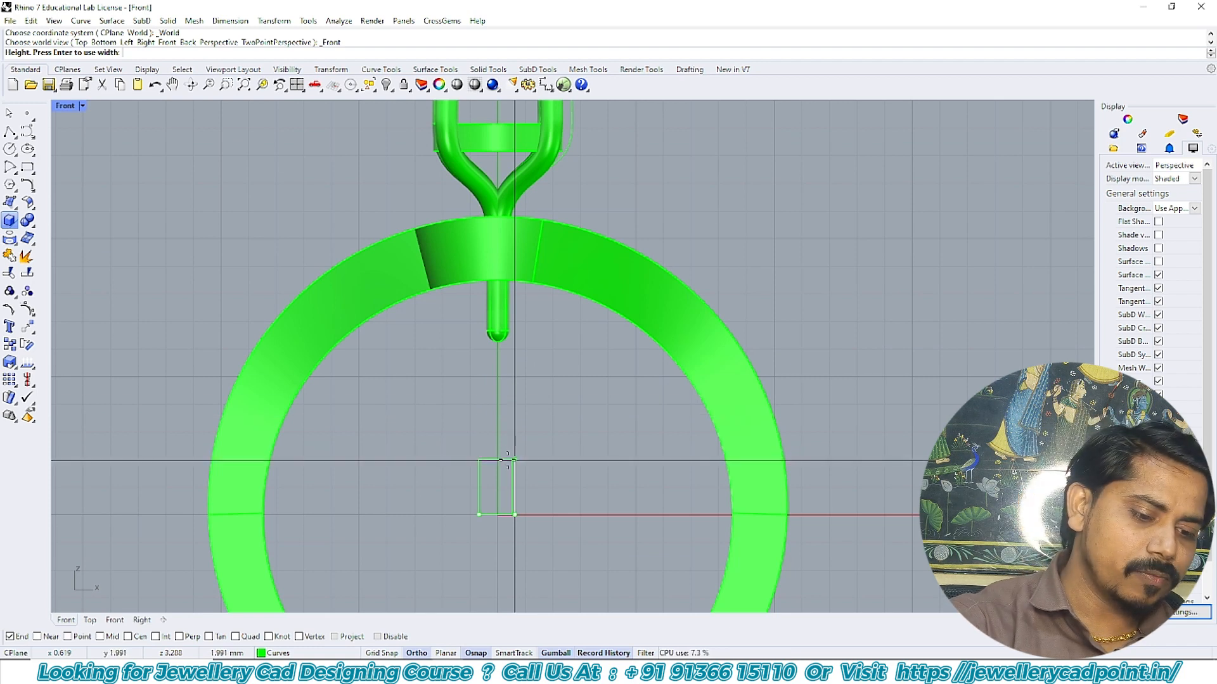
click(515, 461)
scroll(497, 501, up, 2)
scroll(500, 488, down, 4)
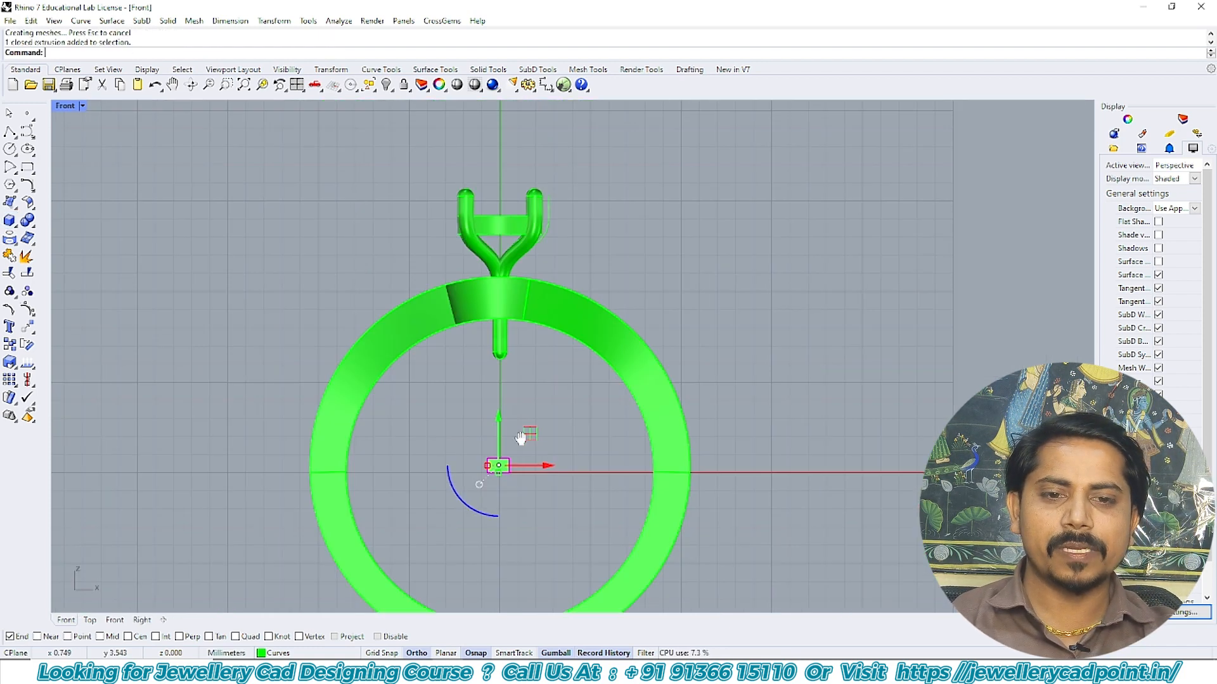
drag(512, 325, 512, 318)
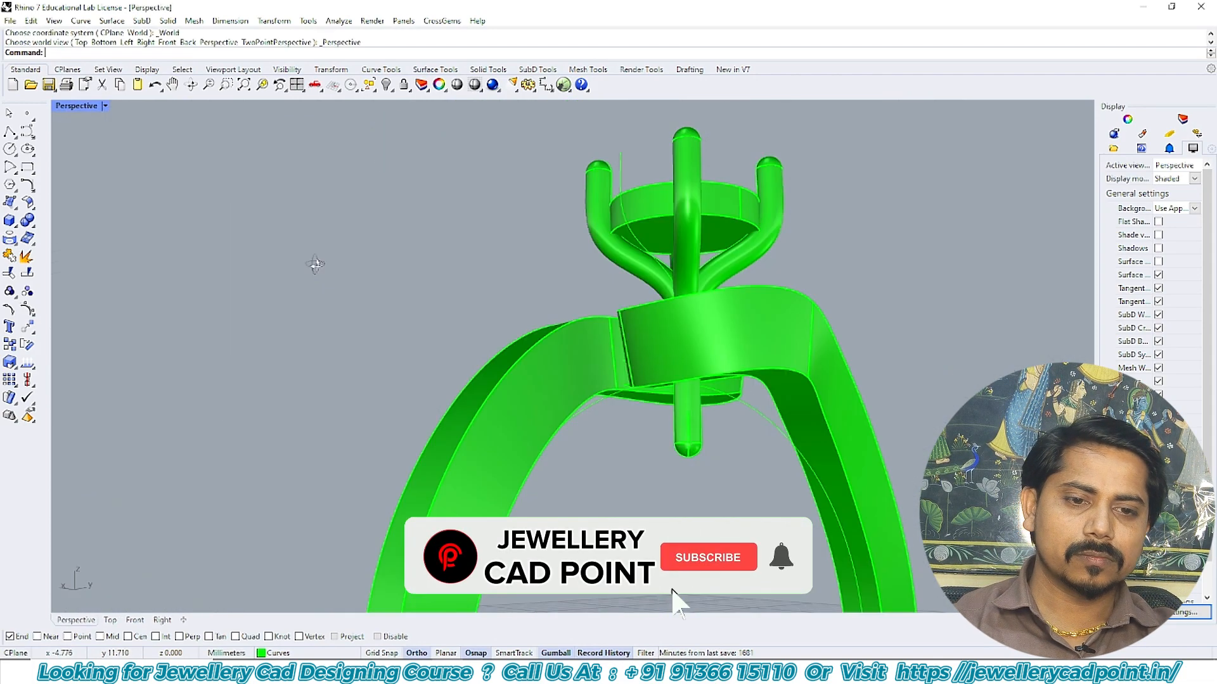
- Examine the underside of the prong head and the shank's outer end in the Perspective and Top views
right_drag(339, 167, 687, 272)
scroll(549, 310, down, 5)
scroll(577, 331, up, 2)
scroll(506, 271, up, 4)
key(ctrl+F1)
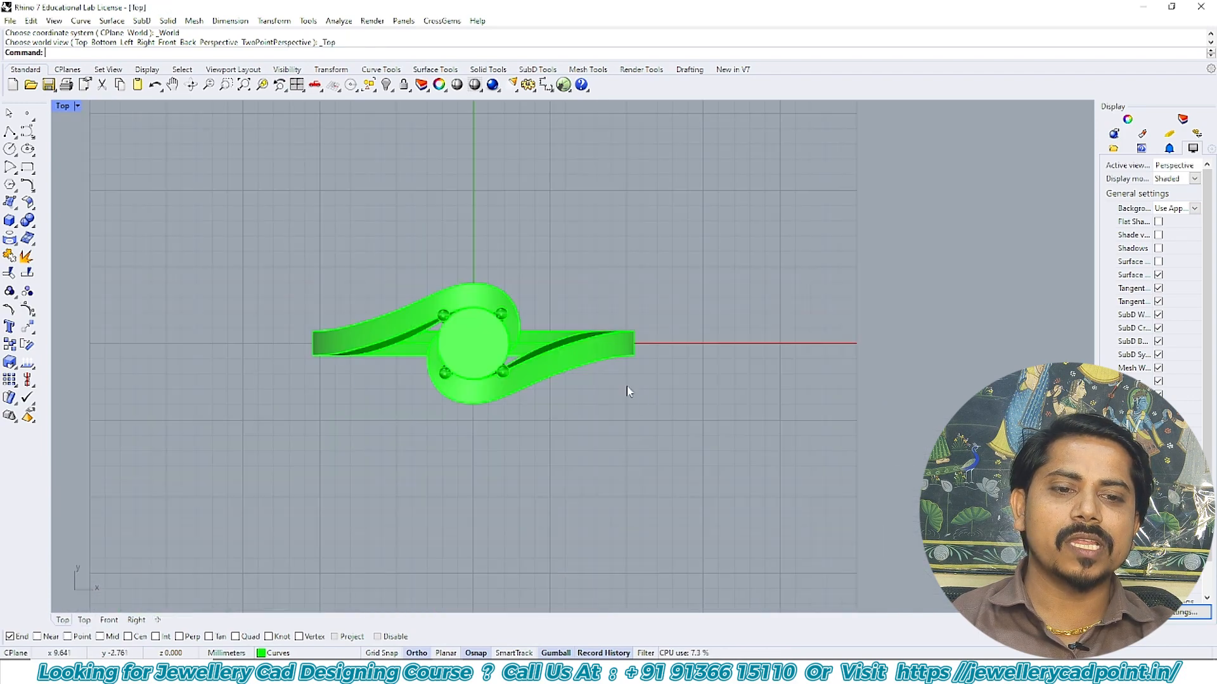
right_drag(631, 361, 593, 356)
scroll(591, 346, up, 12)
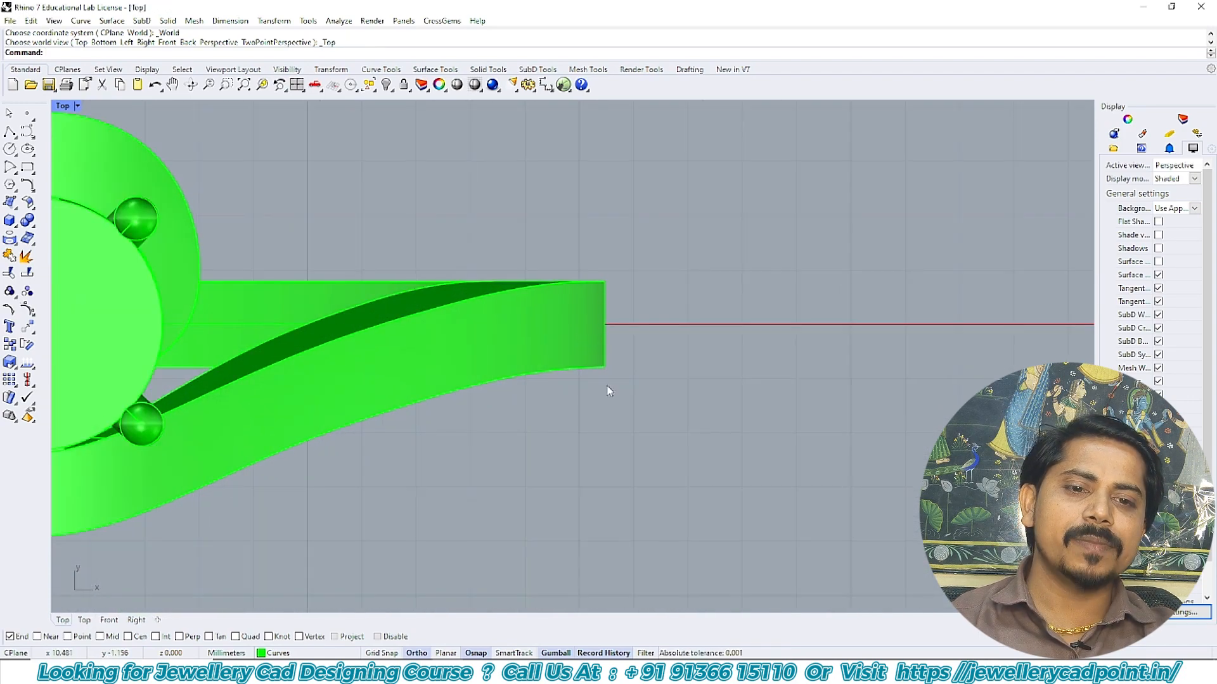
scroll(610, 350, down, 10)
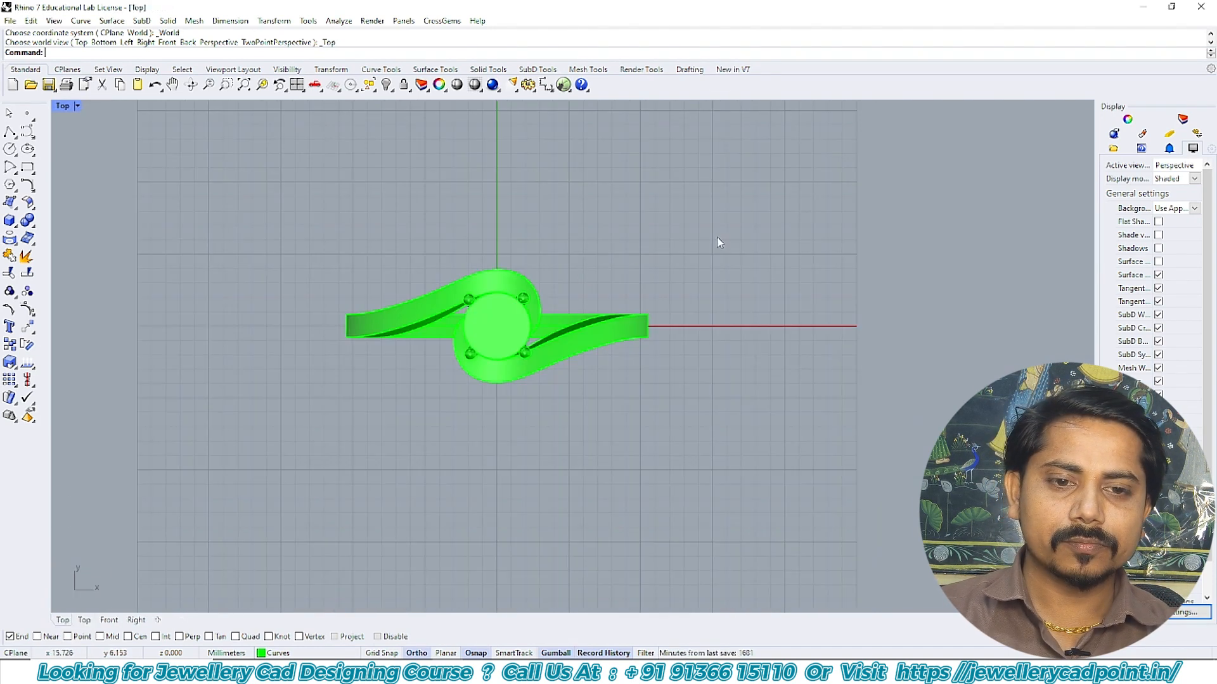
- Clear the ring model so only the reference pictures remain, and shade the Top viewport
key(ctrl+a)
key(Delete)
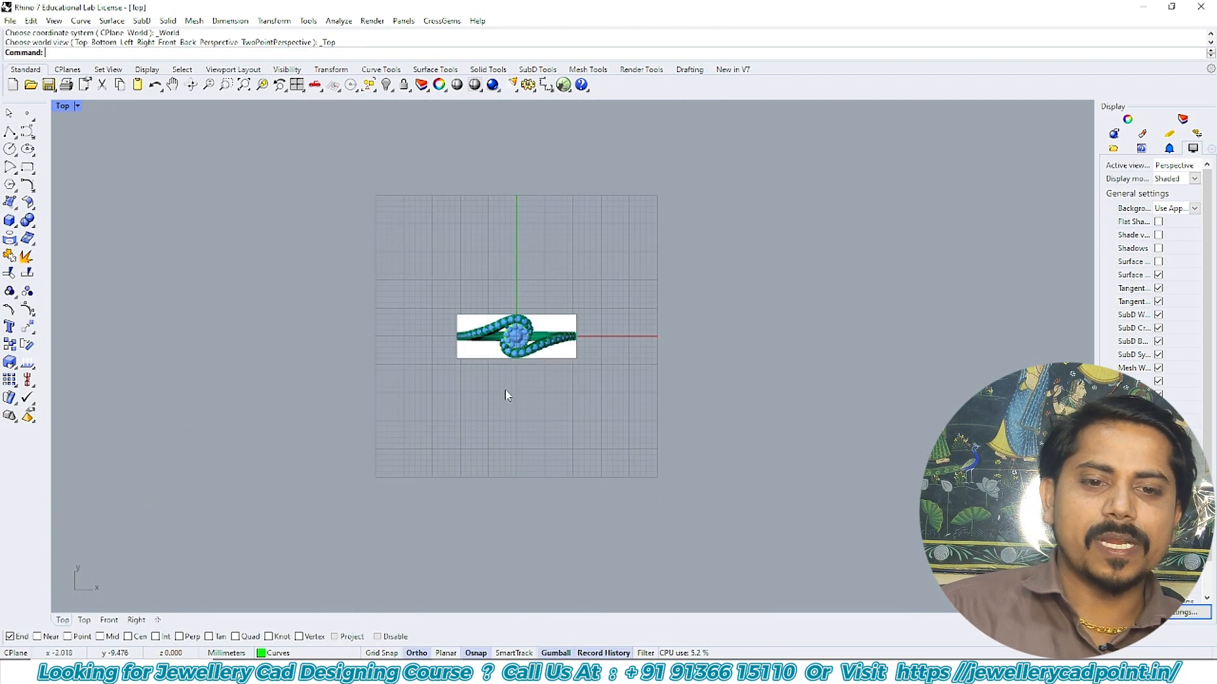
text(SV)
key(Return)
scroll(546, 338, up, 6)
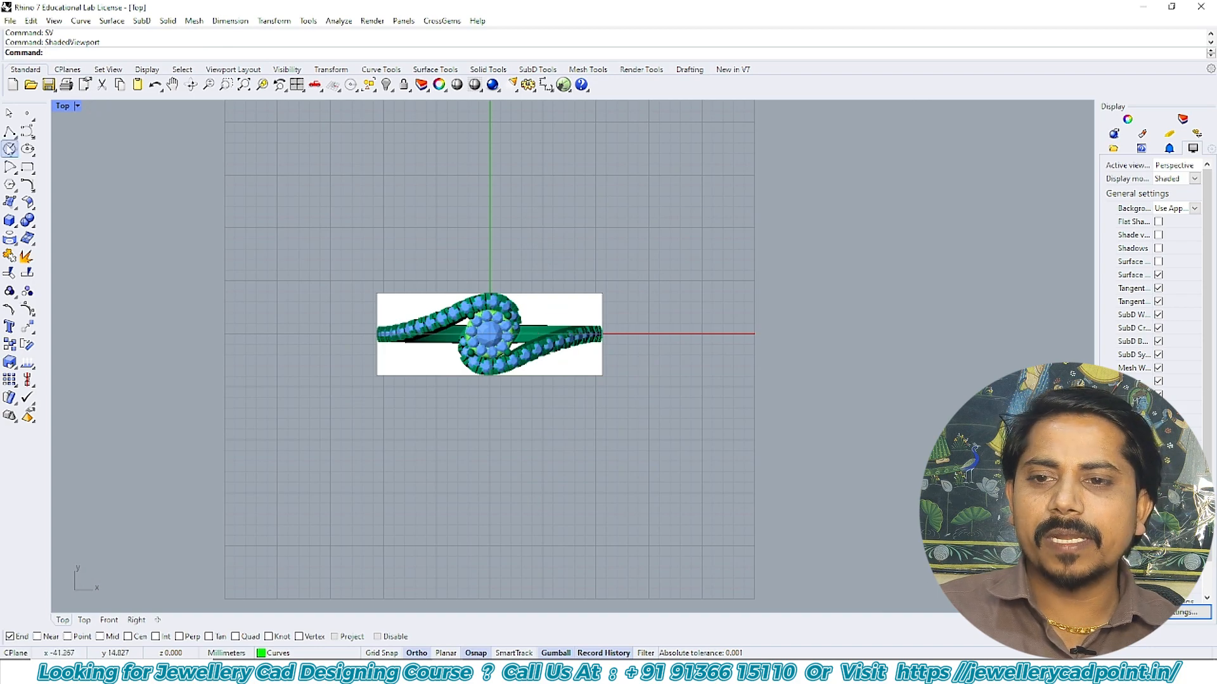
- Draw a circle centred on the origin, matching the outline of the stone cluster in the Top reference picture
click(9, 149)
scroll(534, 280, down, 4)
right_drag(455, 287, 541, 260)
text(0)
key(Return)
scroll(537, 270, up, 18)
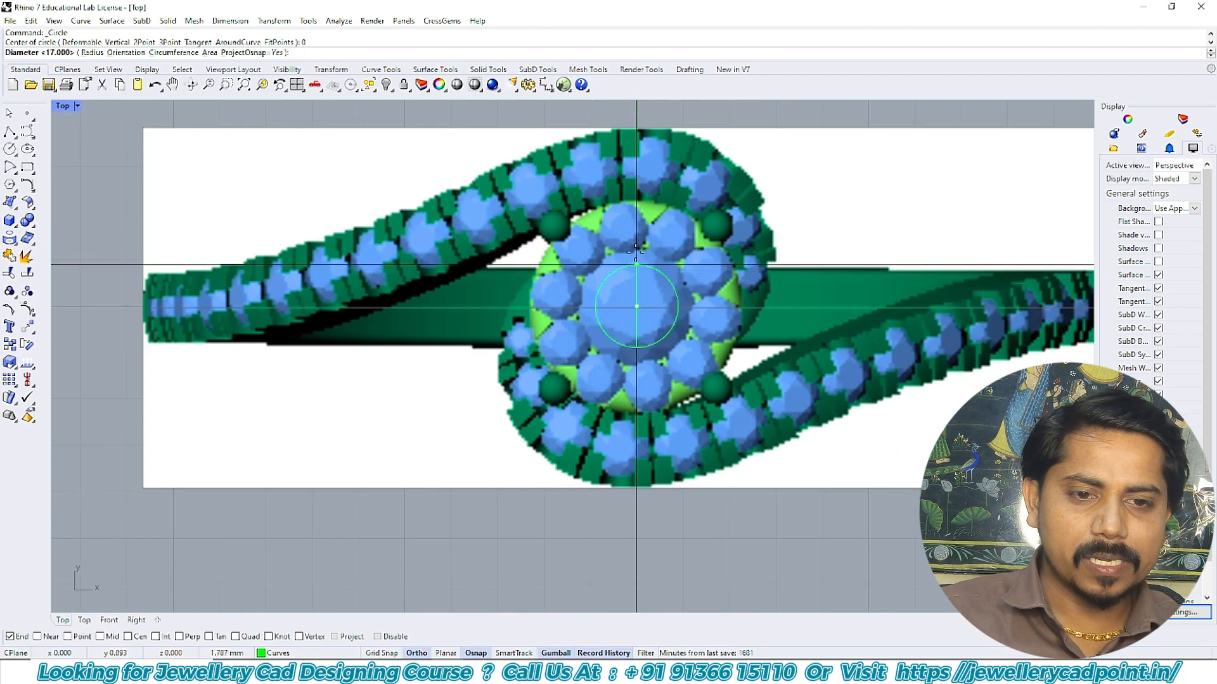
scroll(635, 252, up, 4)
click(655, 169)
scroll(621, 242, down, 8)
scroll(739, 279, up, 7)
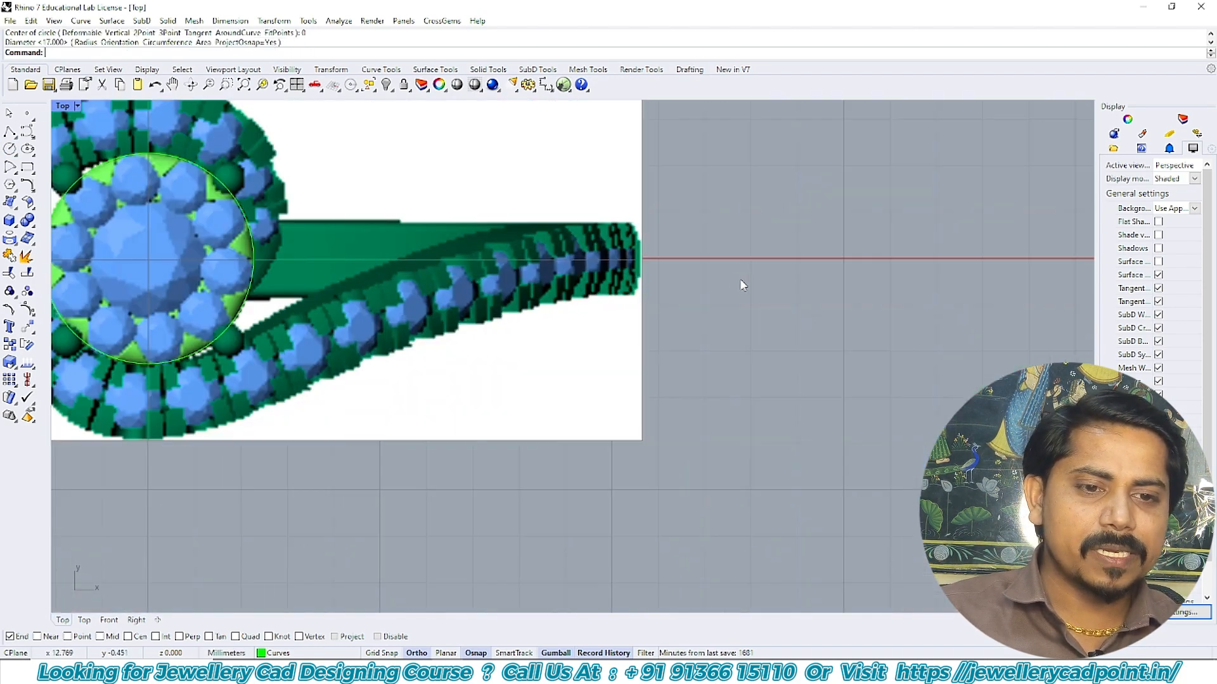
scroll(660, 262, up, 3)
scroll(686, 265, down, 8)
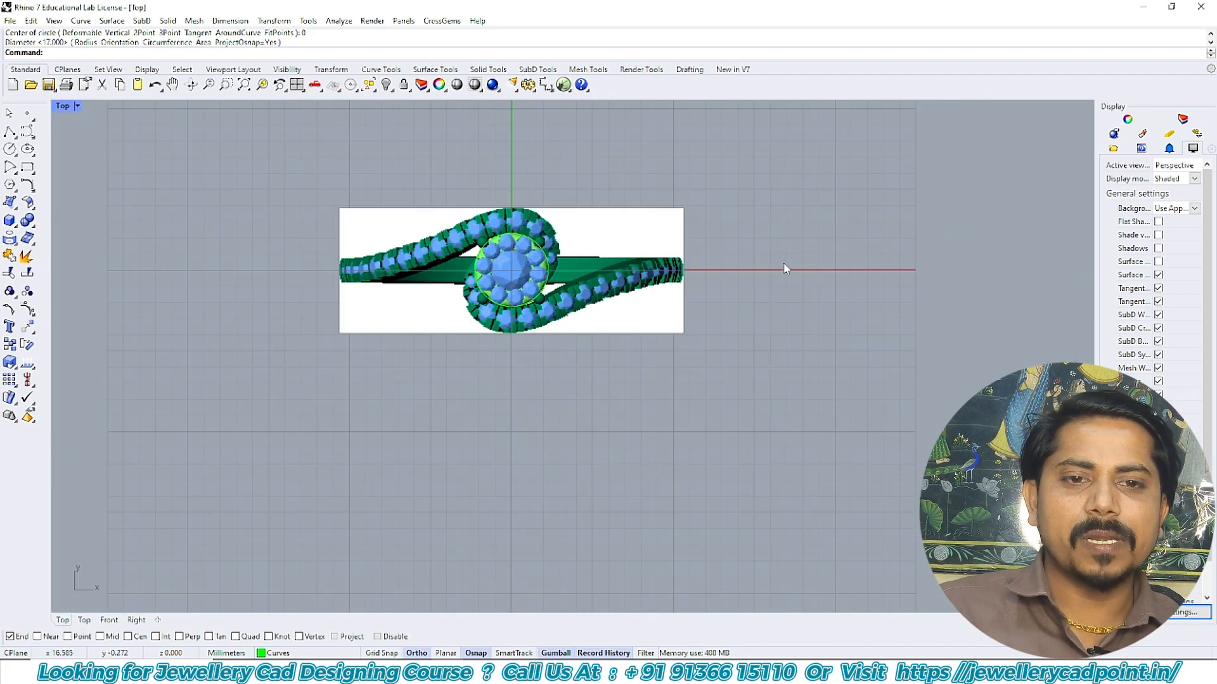
- Unlock the locked reference pictures
key(ctrl+F4)
right_drag(710, 304, 710, 278)
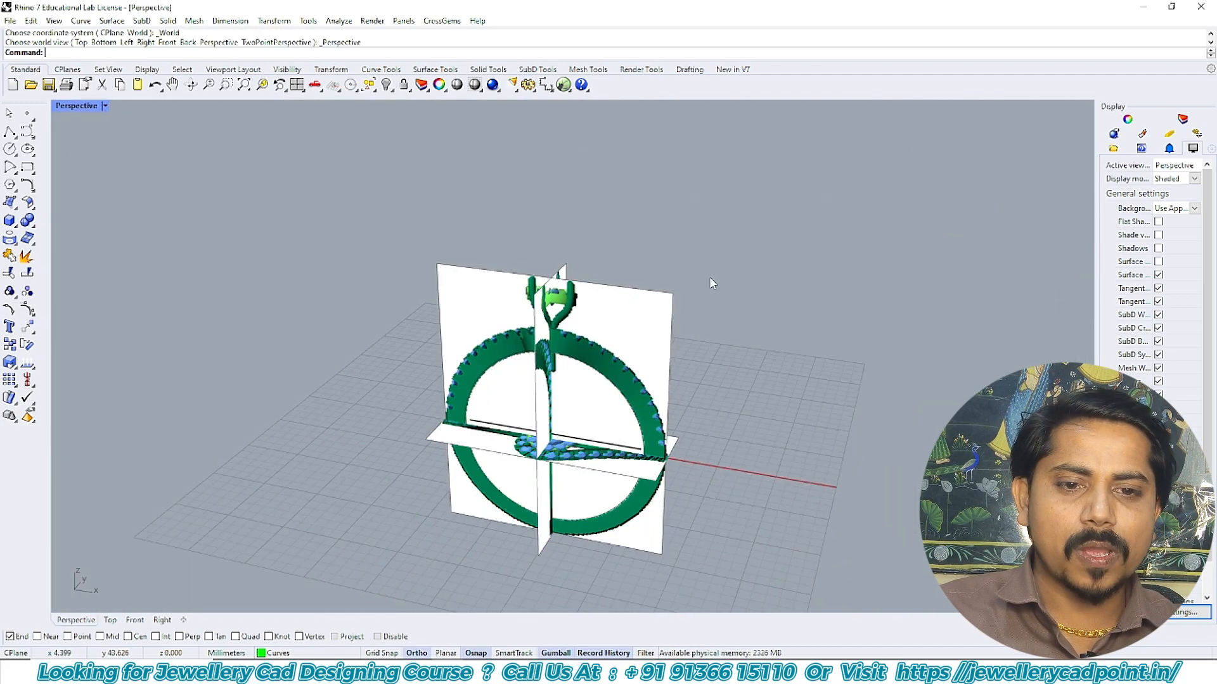
right_click(403, 84)
- Draw two horizontal lines from the upper and lower edges of the shank's end in the Top reference picture, extending past the picture
key(ctrl+F1)
right_drag(720, 290, 624, 295)
text(LI)
key(Return)
scroll(542, 294, up, 10)
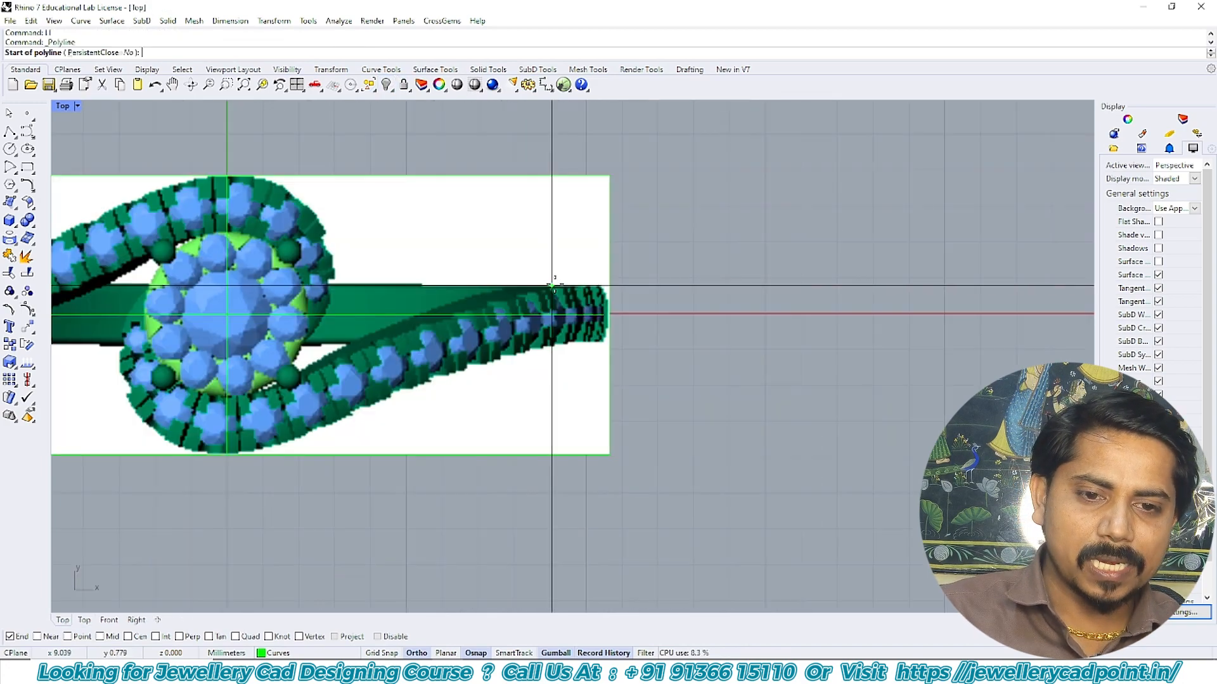
scroll(553, 286, up, 4)
click(587, 285)
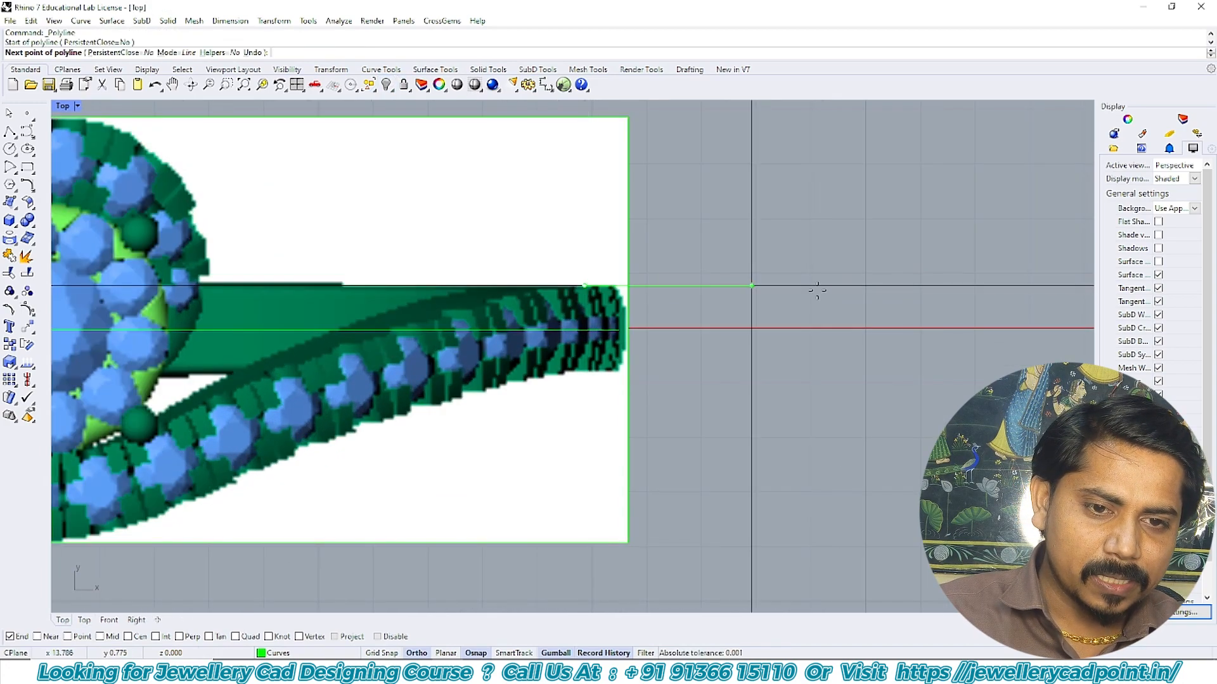
click(818, 286)
right_click(819, 286)
right_click(588, 401)
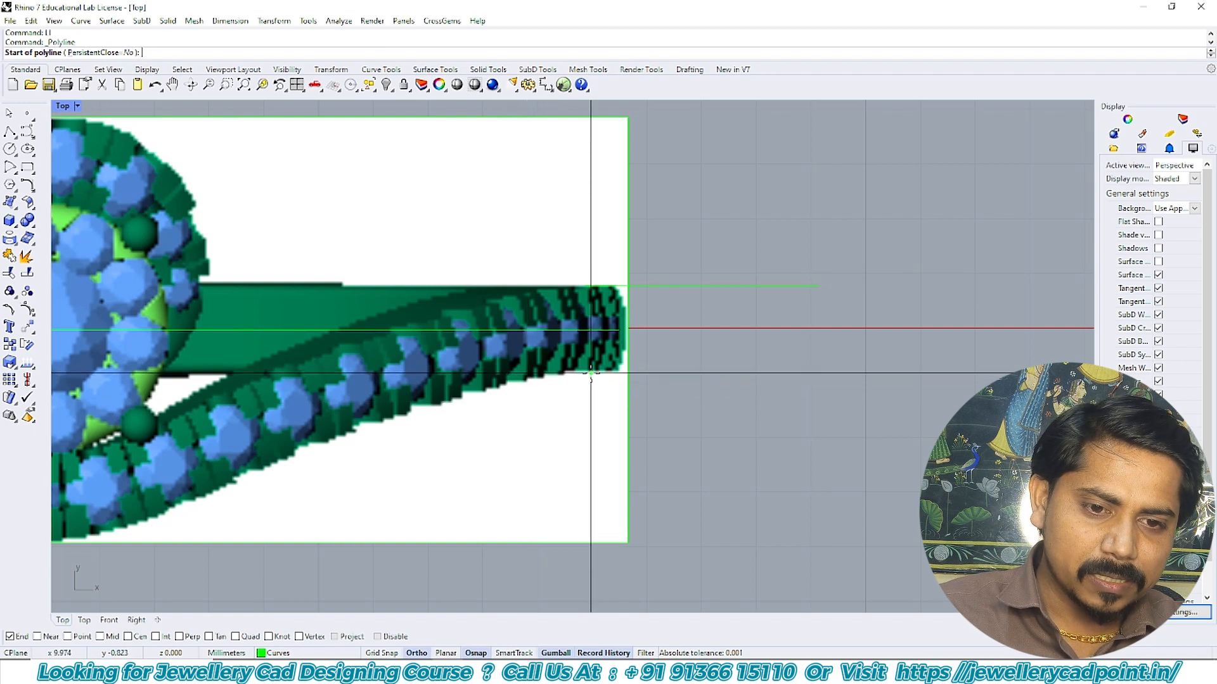
click(591, 373)
click(781, 389)
right_click(782, 392)
- Create one tween curve midway between the two horizontal shank edge lines
drag(781, 393, 692, 239)
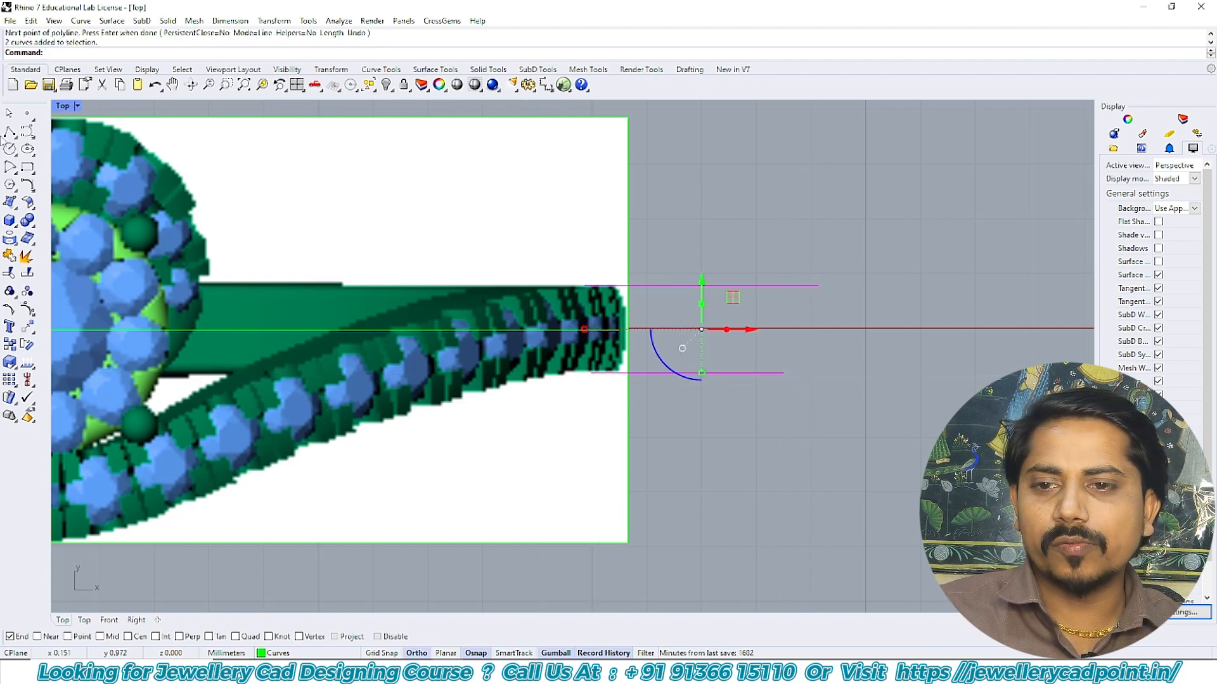
click(29, 134)
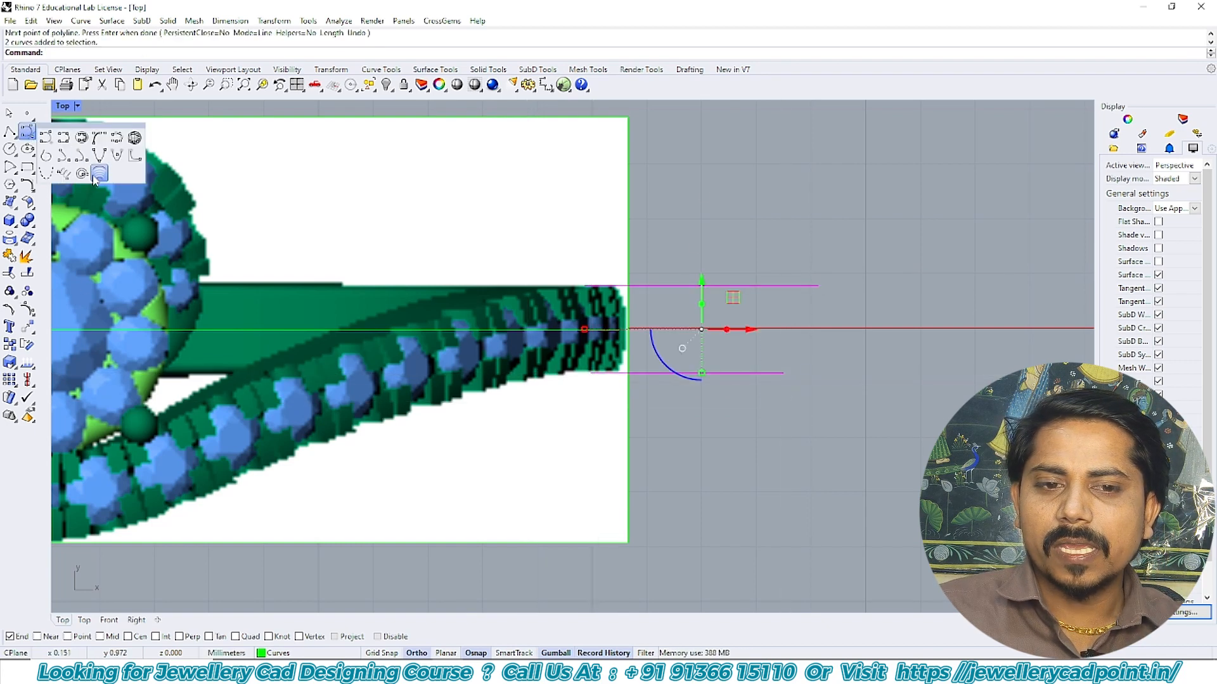
click(100, 173)
scroll(584, 297, up, 5)
scroll(584, 298, down, 2)
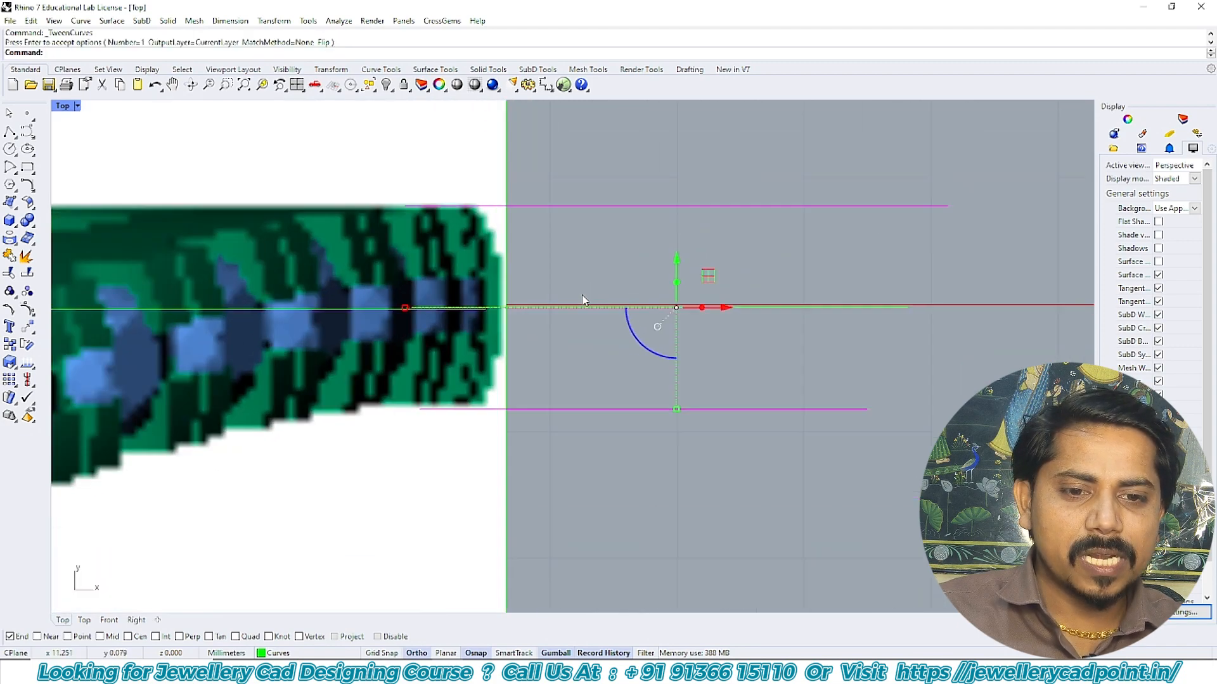
scroll(584, 300, up, 4)
scroll(591, 322, down, 6)
drag(603, 318, 602, 320)
scroll(588, 344, up, 2)
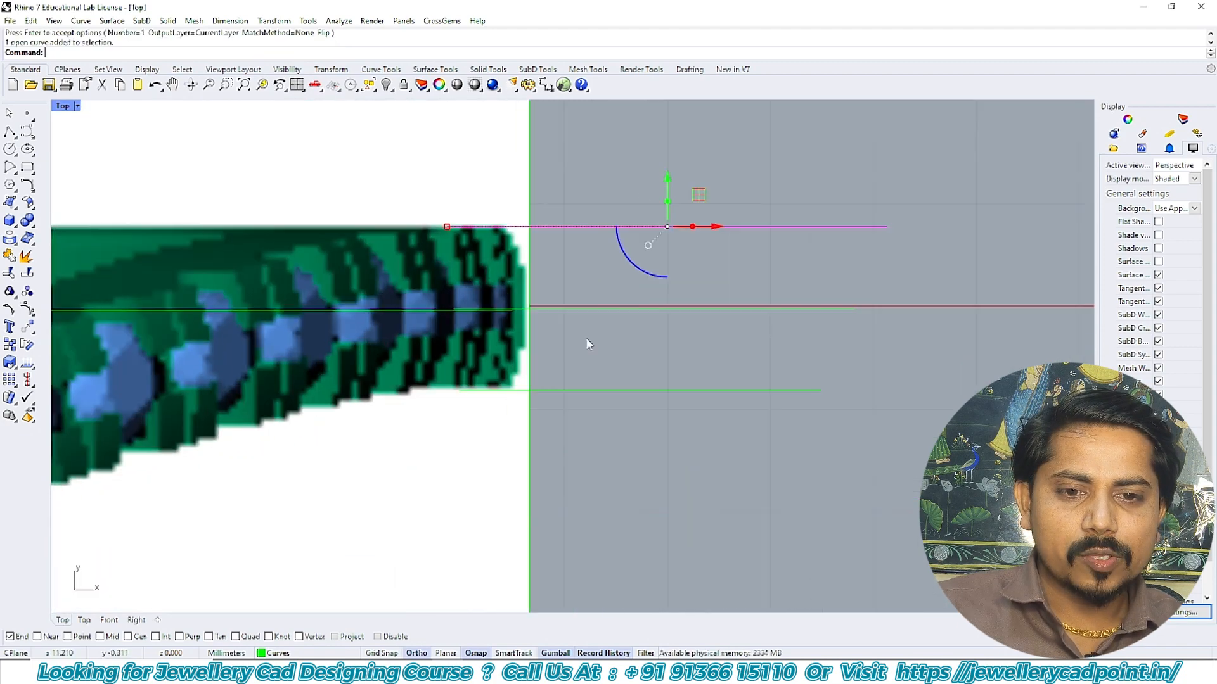
scroll(486, 372, up, 4)
shift+click(486, 372)
scroll(510, 366, down, 6)
scroll(533, 317, up, 9)
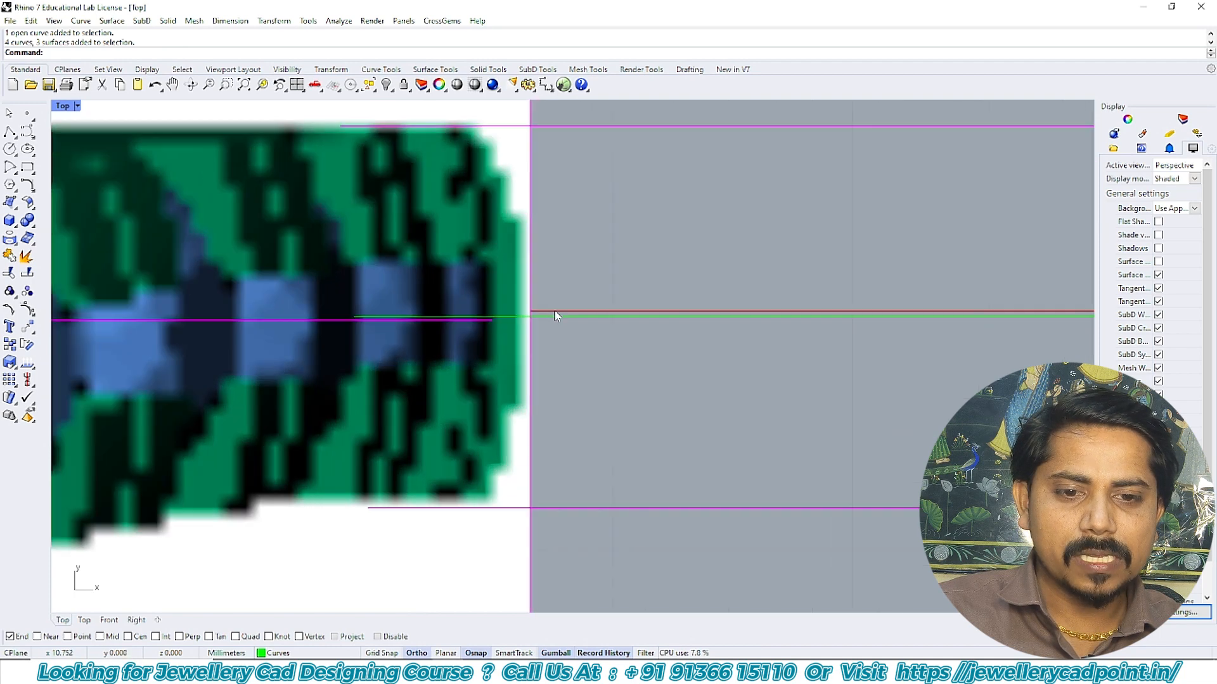
scroll(551, 335, up, 8)
text(m)
key(Return)
key(Escape)
key(Escape)
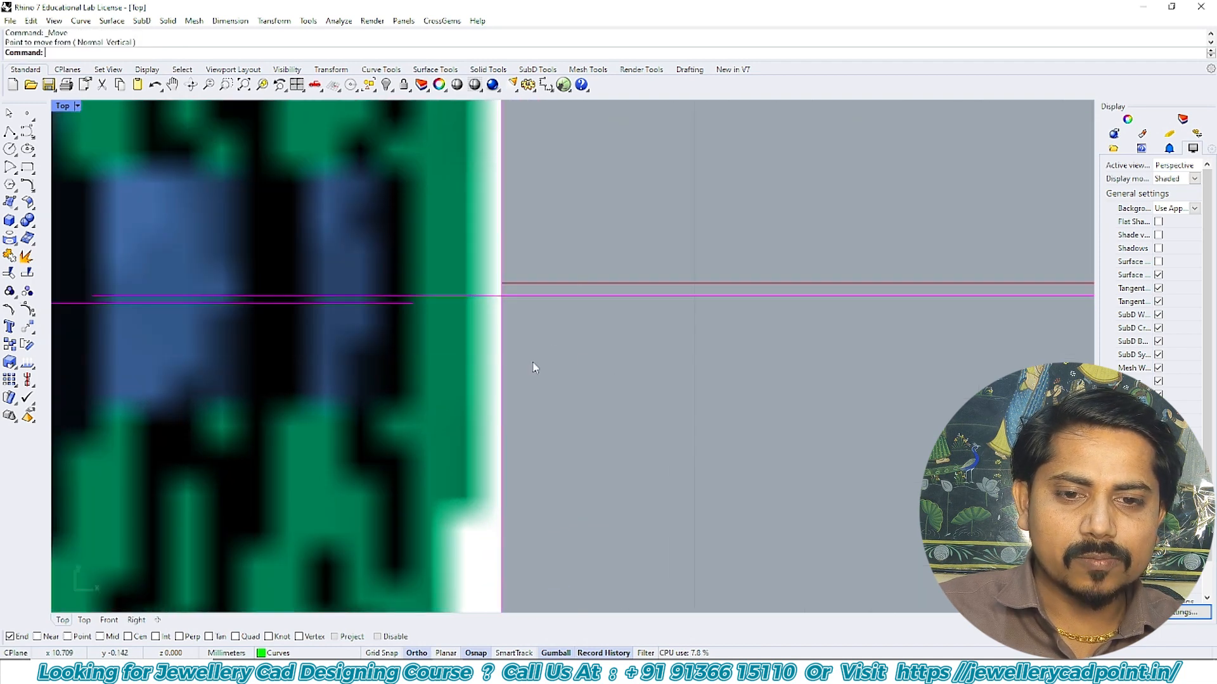
- Move the Top reference picture and both shank edge lines vertically until the tween curve between them lies on the X axis
click(480, 352)
scroll(585, 338, down, 6)
scroll(585, 328, down, 2)
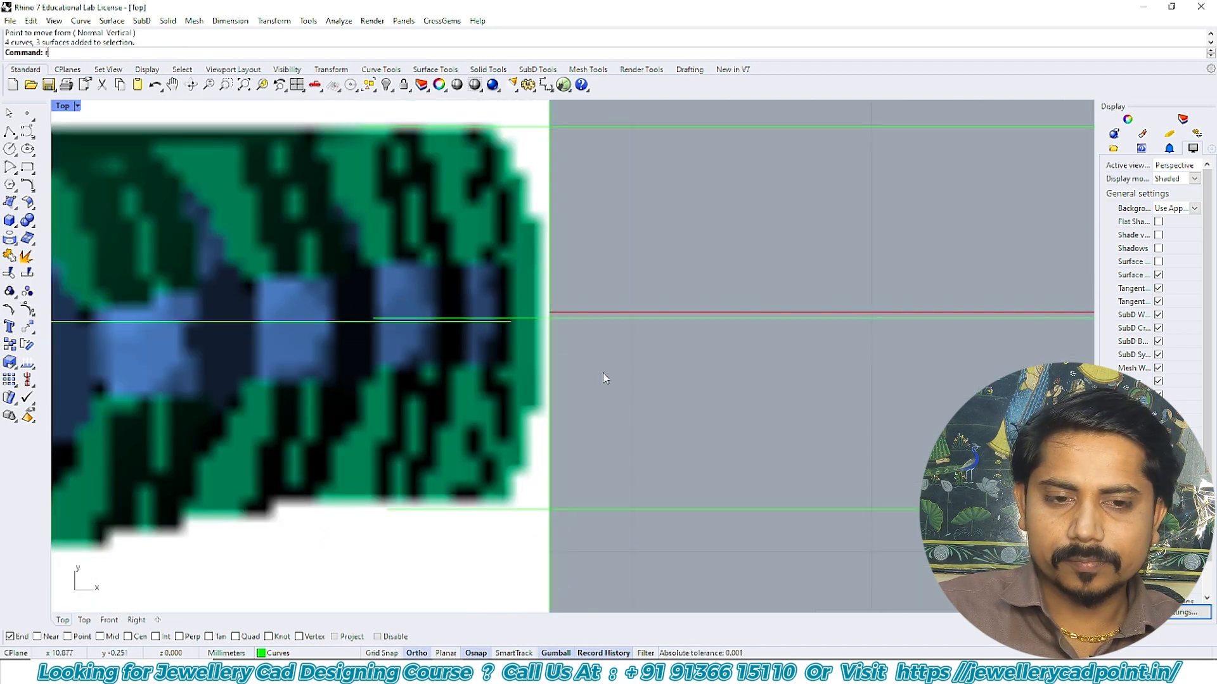
key(Return)
key(Return)
click(630, 316)
scroll(633, 386, down, 2)
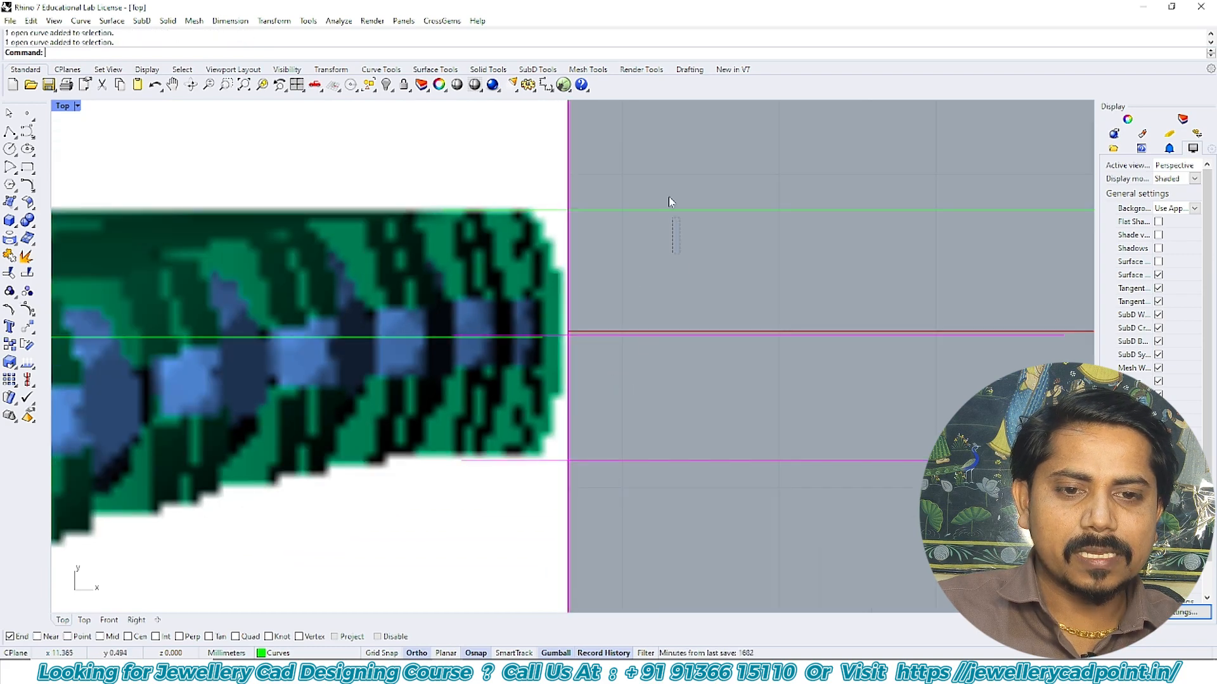
shift+drag(668, 201, 665, 194)
scroll(610, 334, up, 12)
text(m)
key(Return)
click(603, 444)
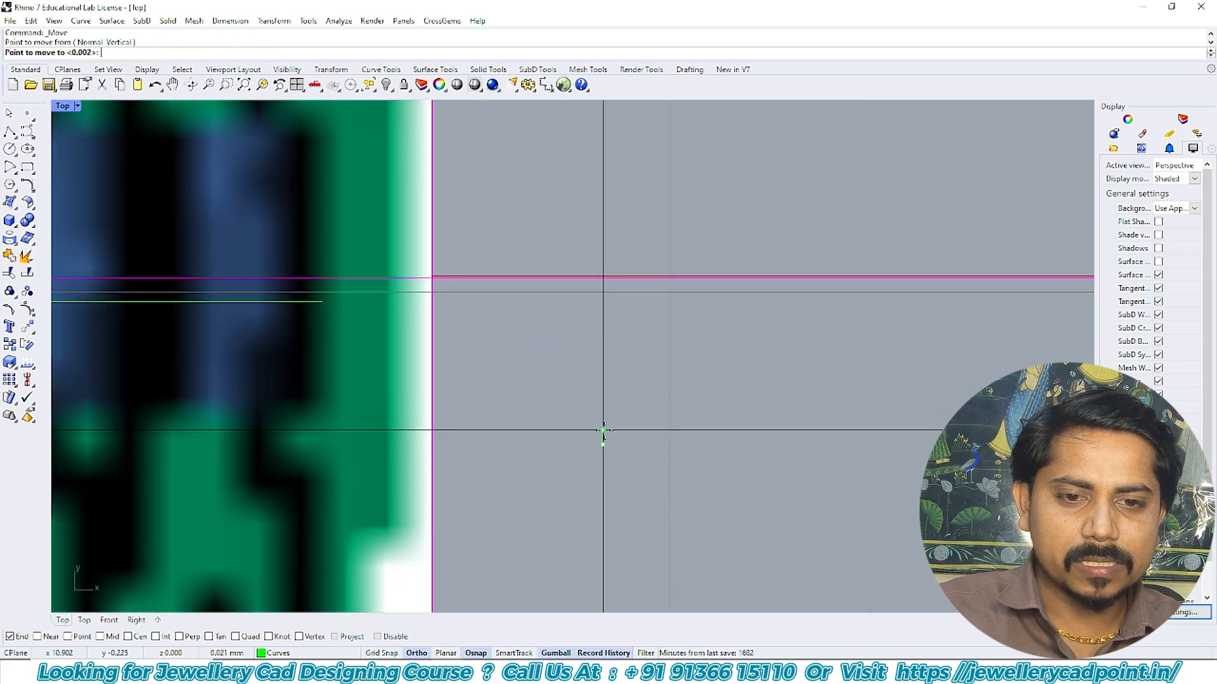
click(602, 431)
scroll(599, 280, down, 5)
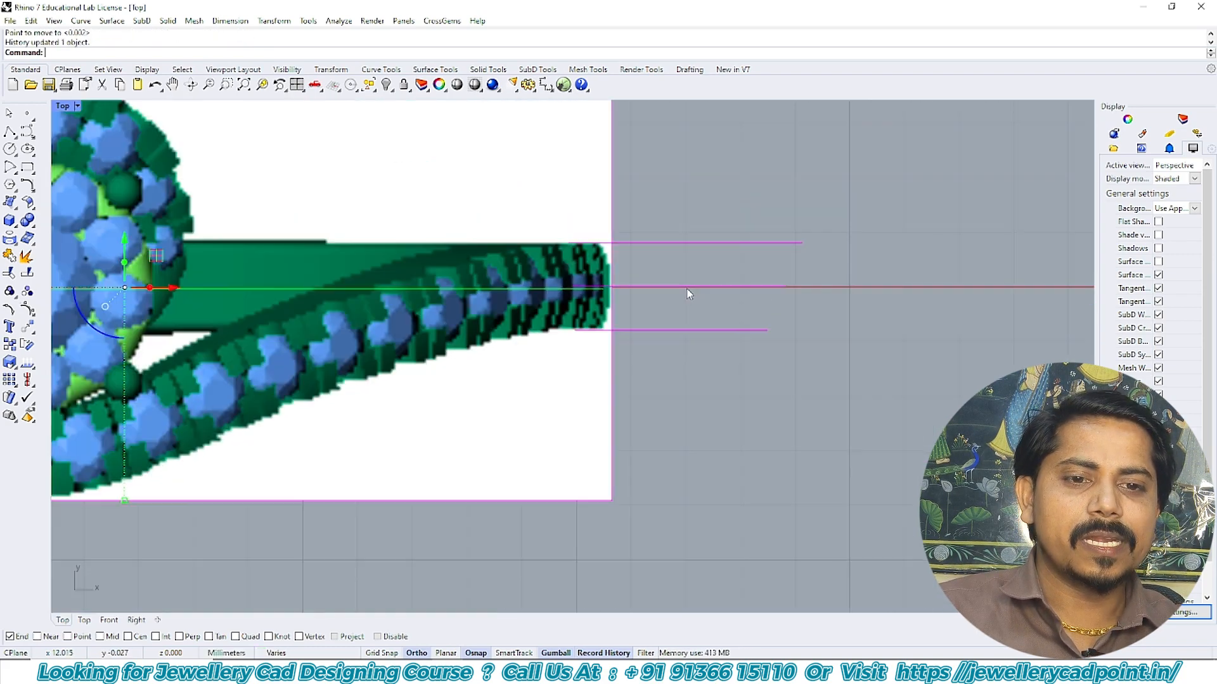
- Delete the three horizontal guide lines at the shank's end beside the Top reference picture
scroll(687, 289, down, 4)
drag(706, 238, 654, 363)
key(Delete)
scroll(656, 335, down, 8)
scroll(546, 318, up, 6)
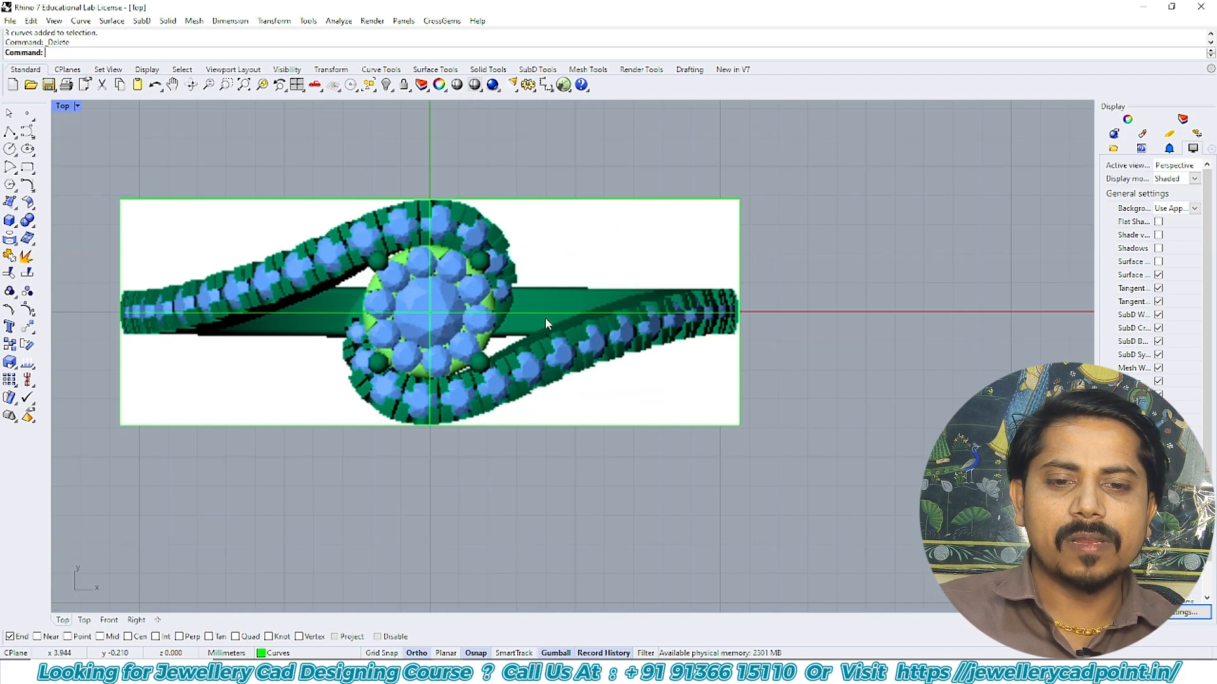
- Select all the reference pictures in the Perspective view and lock them
click(573, 289)
key(ctrl+F4)
right_drag(554, 326, 628, 298)
drag(663, 272, 323, 582)
key(ctrl+l)
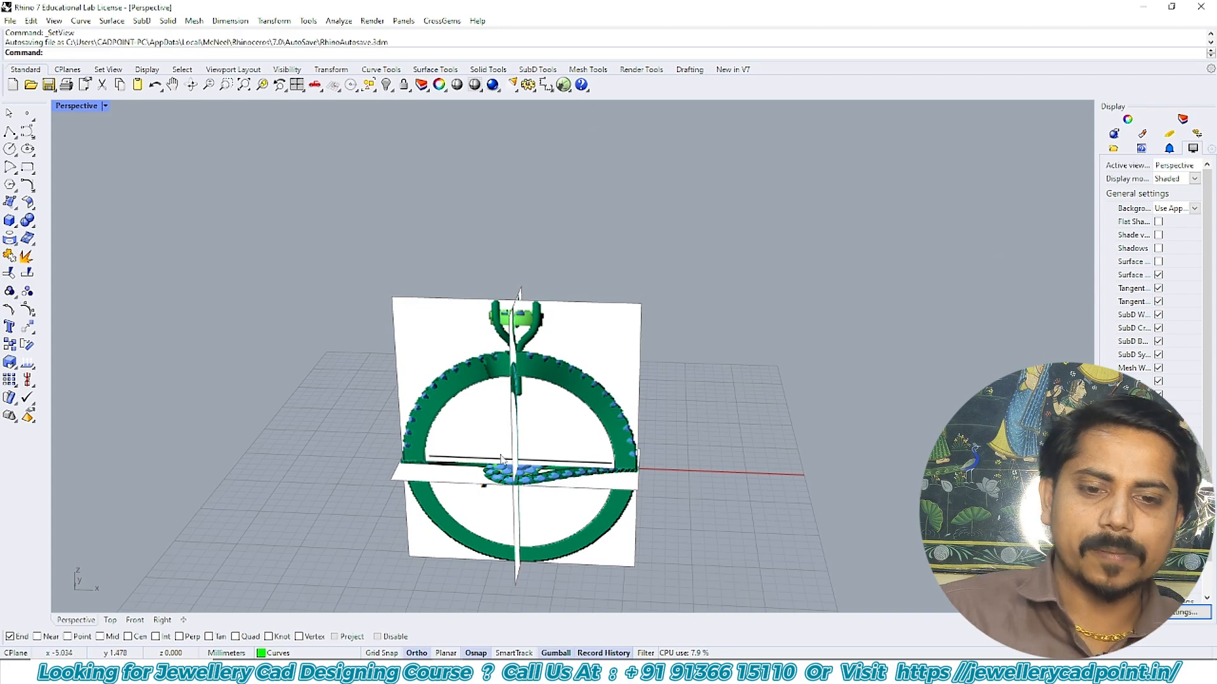
- In the Top view, draw a circle about 4.5 mm in diameter centred on the origin, around the stone cluster
key(ctrl+F1)
click(10, 149)
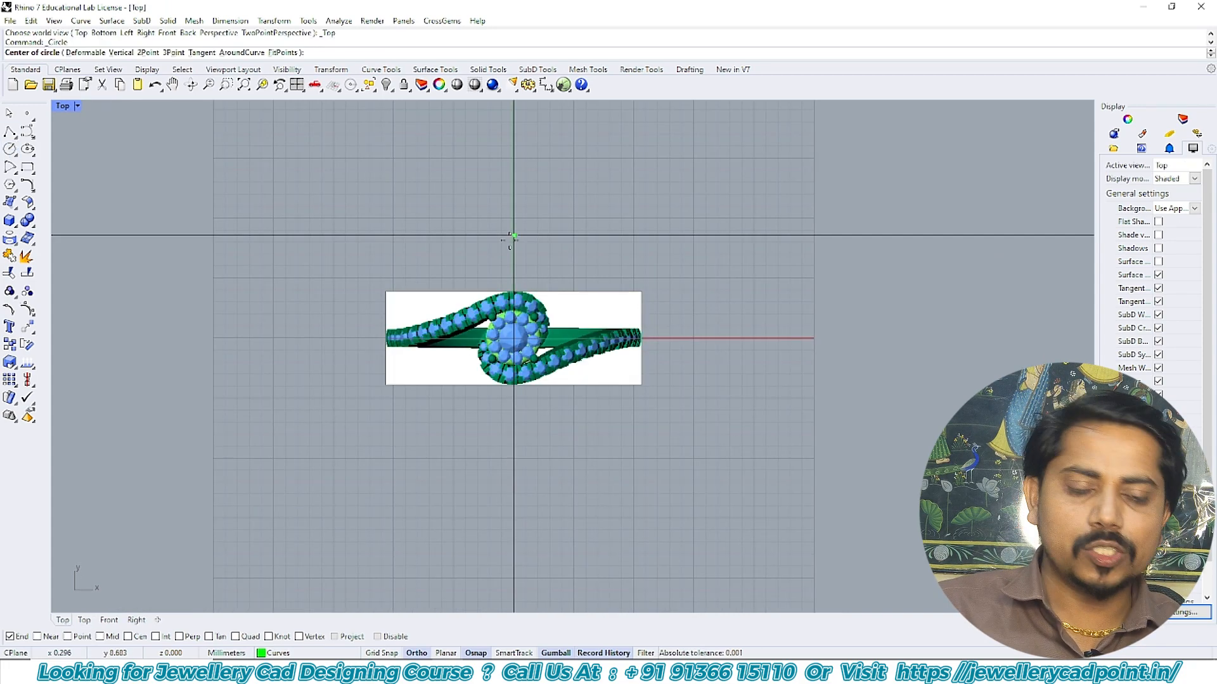
click(513, 338)
scroll(548, 307, up, 8)
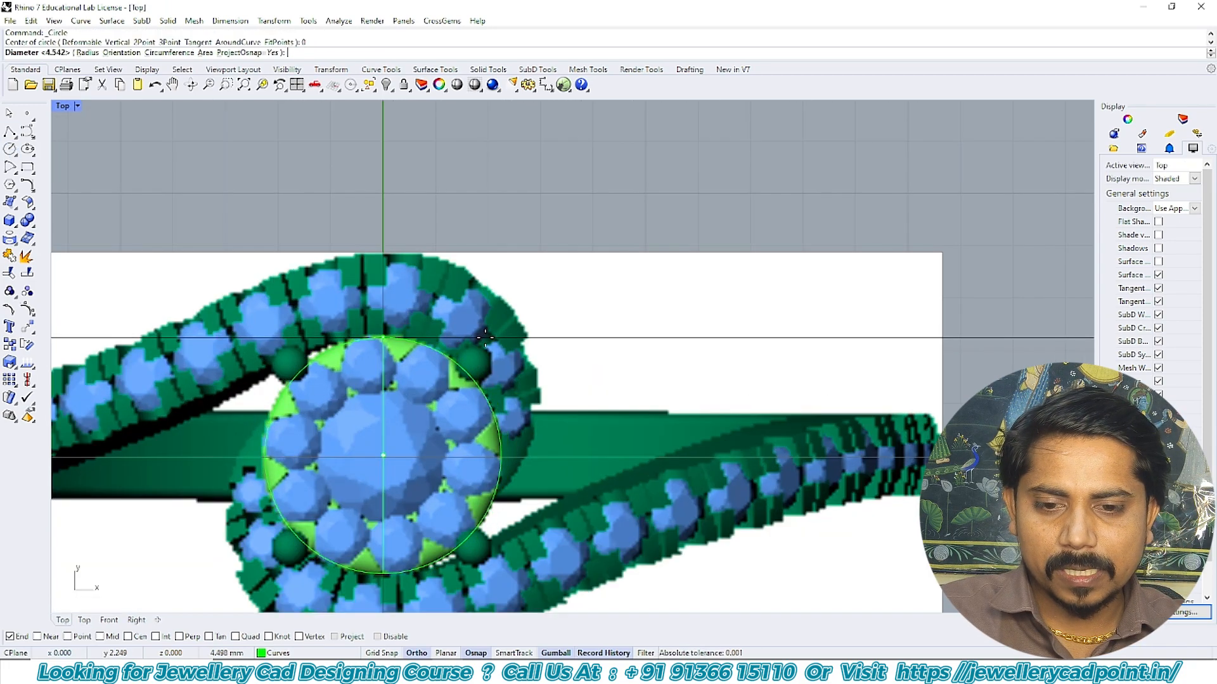
click(484, 338)
- Move the circle straight up about 13.8 mm in the Front view to the level of the stone setting
click(443, 355)
scroll(434, 322, down, 8)
key(ctrl+F2)
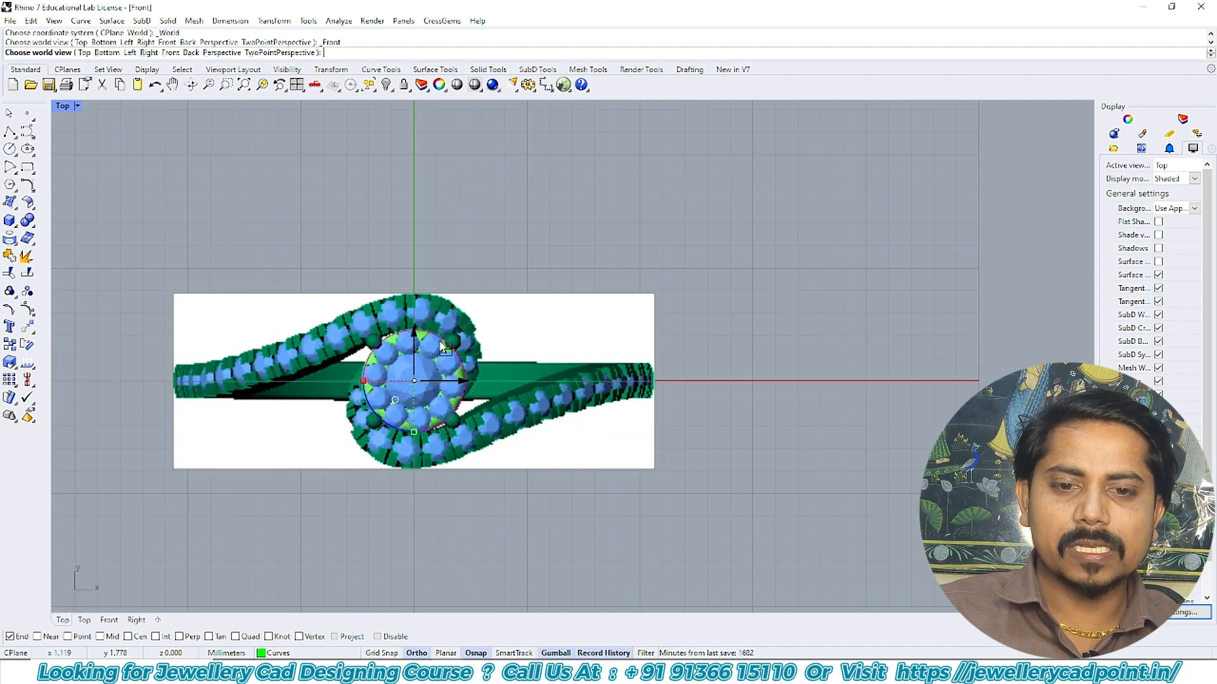
scroll(443, 406, down, 6)
right_drag(459, 448, 484, 372)
text(m)
key(Return)
click(684, 418)
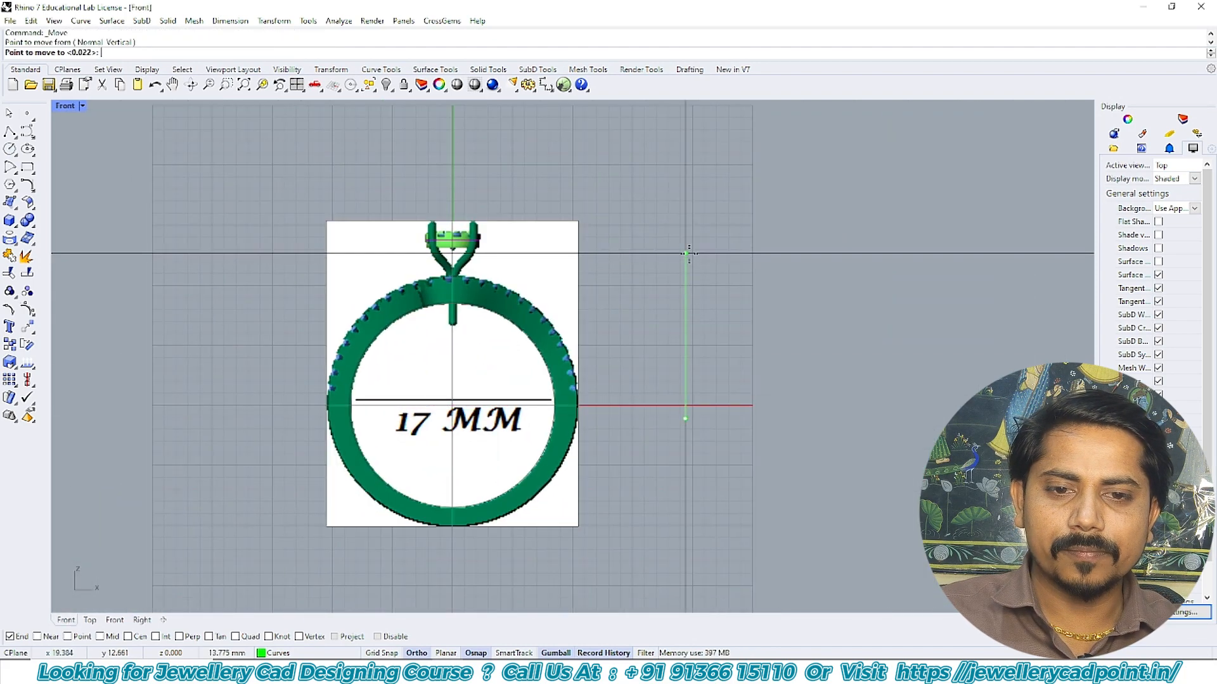
click(689, 254)
- Extrude the circle one-sided as a solid down to the lower edge of the stone setting in the Front picture
scroll(446, 266, up, 10)
text(f)
key(Return)
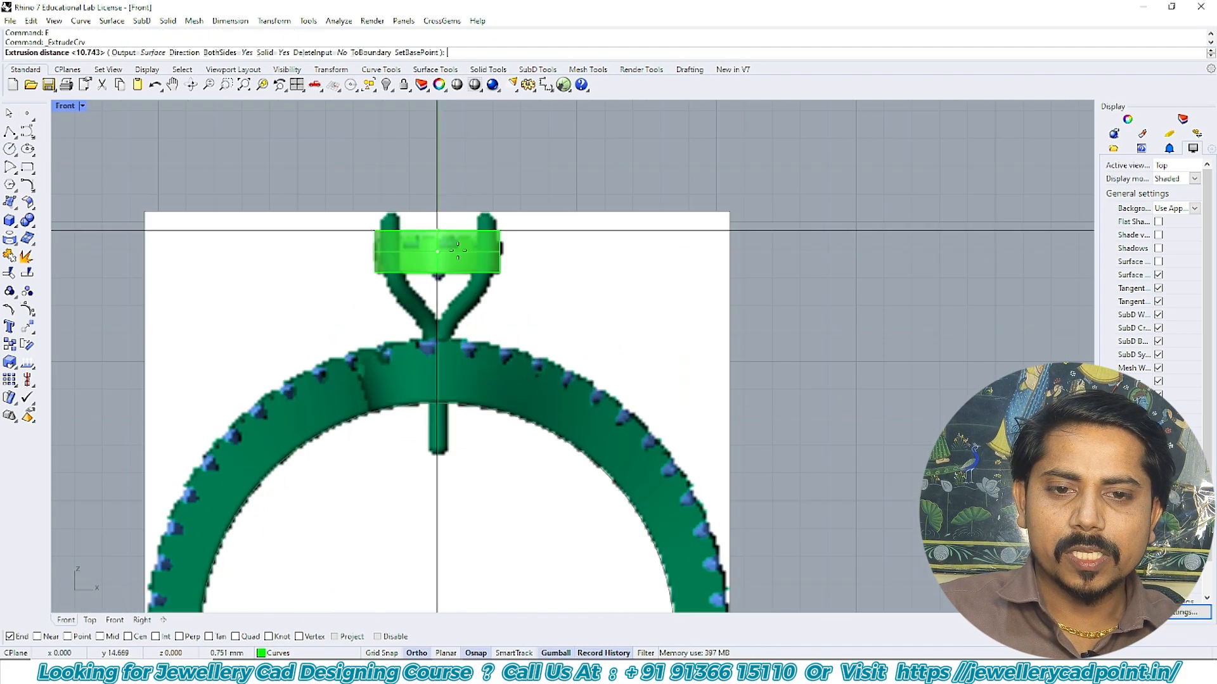
text(b)
key(Return)
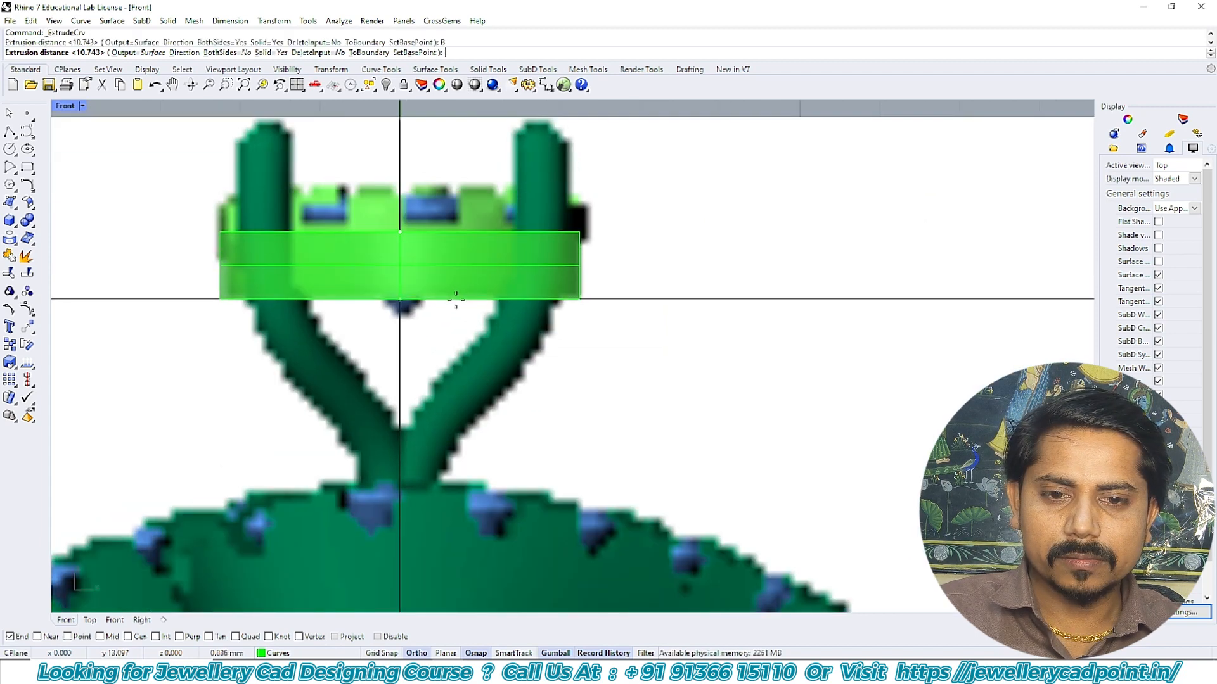
click(459, 300)
scroll(511, 243, down, 10)
right_drag(540, 288, 516, 304)
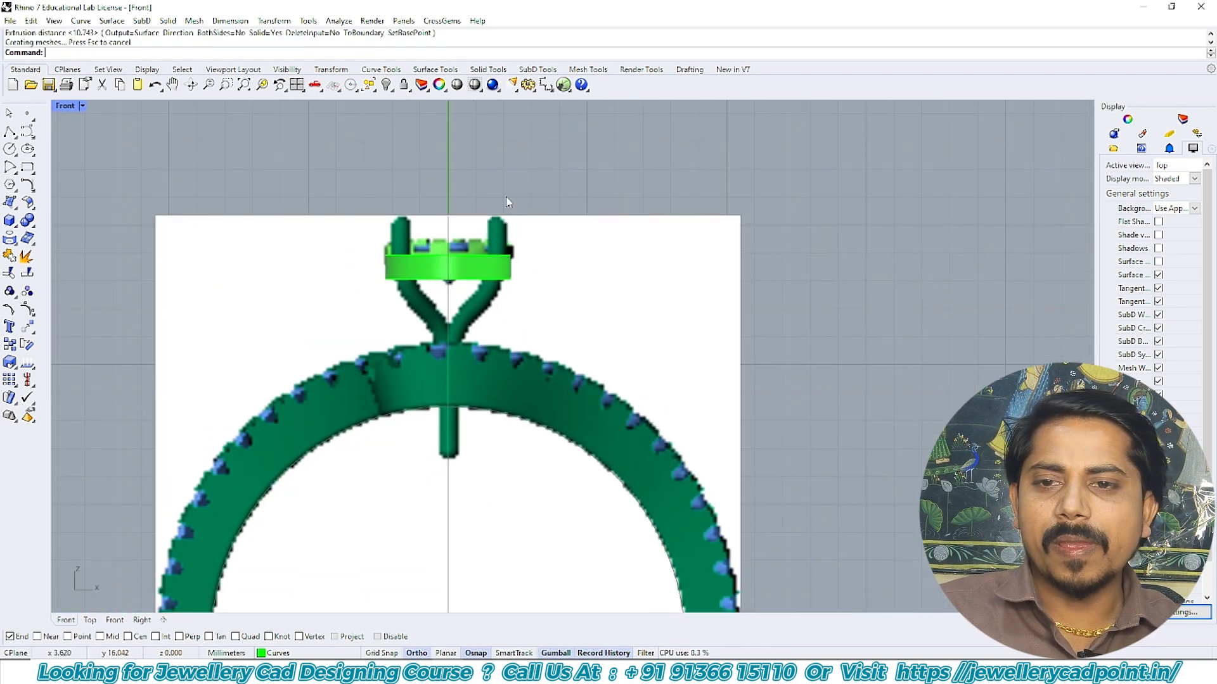
- Start an interpolated curve beside the outer side of the prong's tip and run it down past the setting in the Front view
click(29, 133)
click(63, 138)
scroll(510, 228, up, 8)
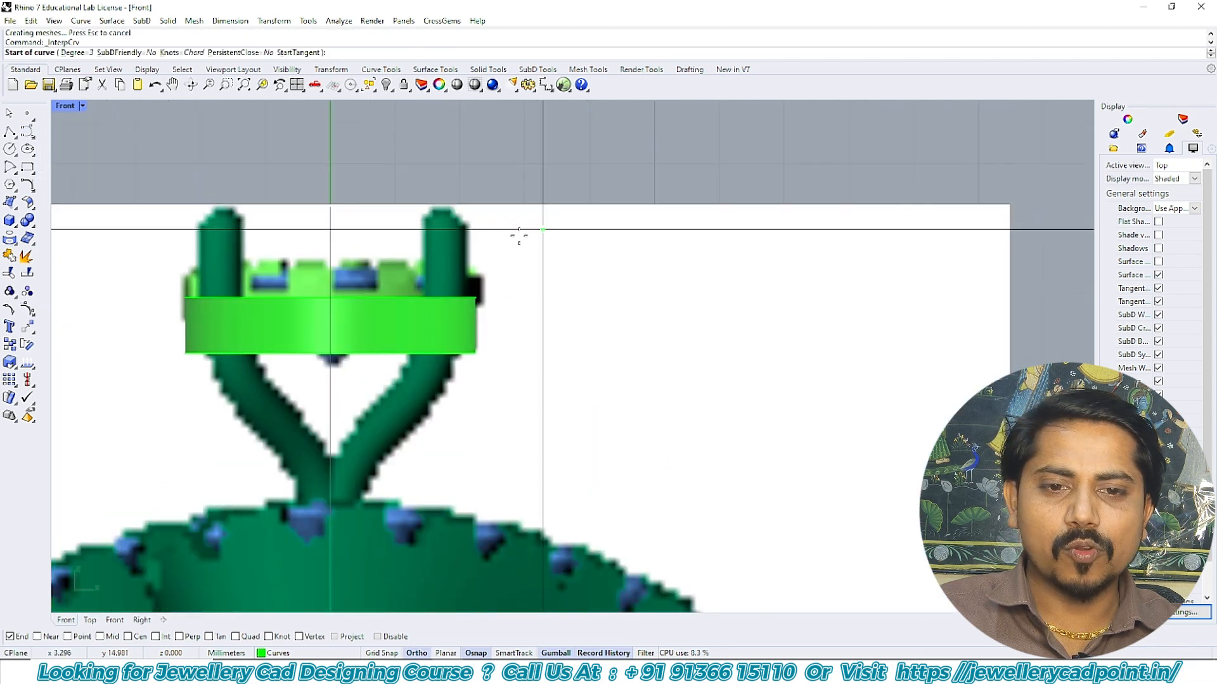
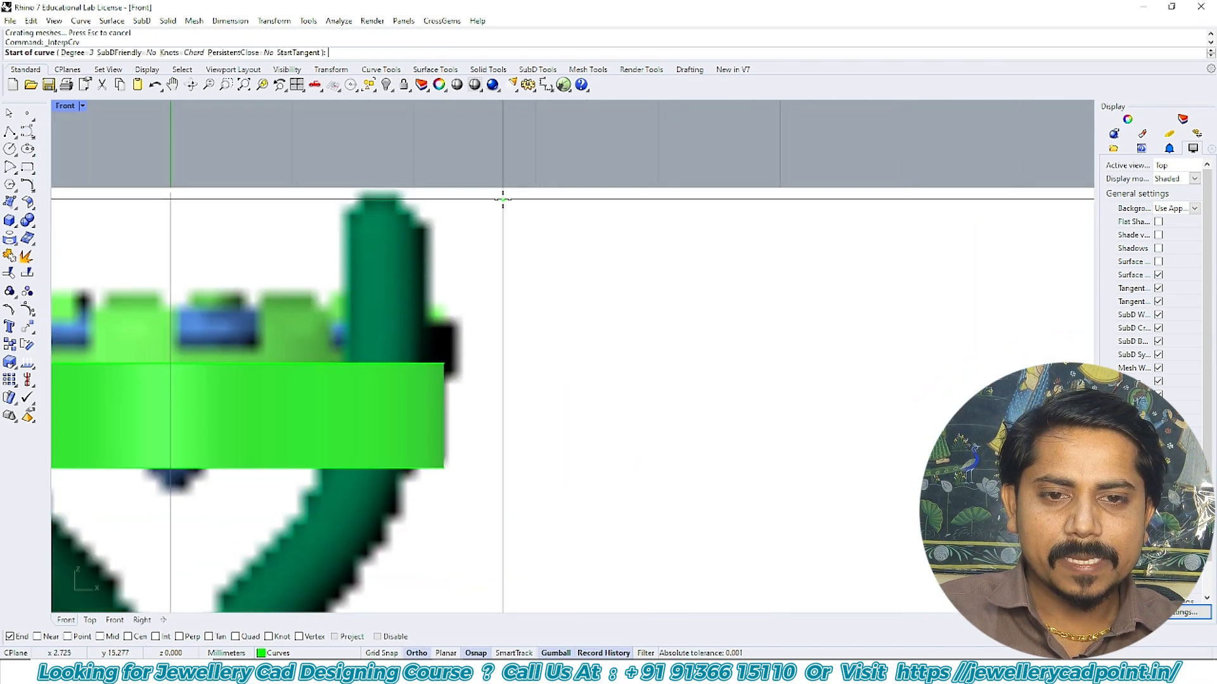
click(500, 198)
click(498, 308)
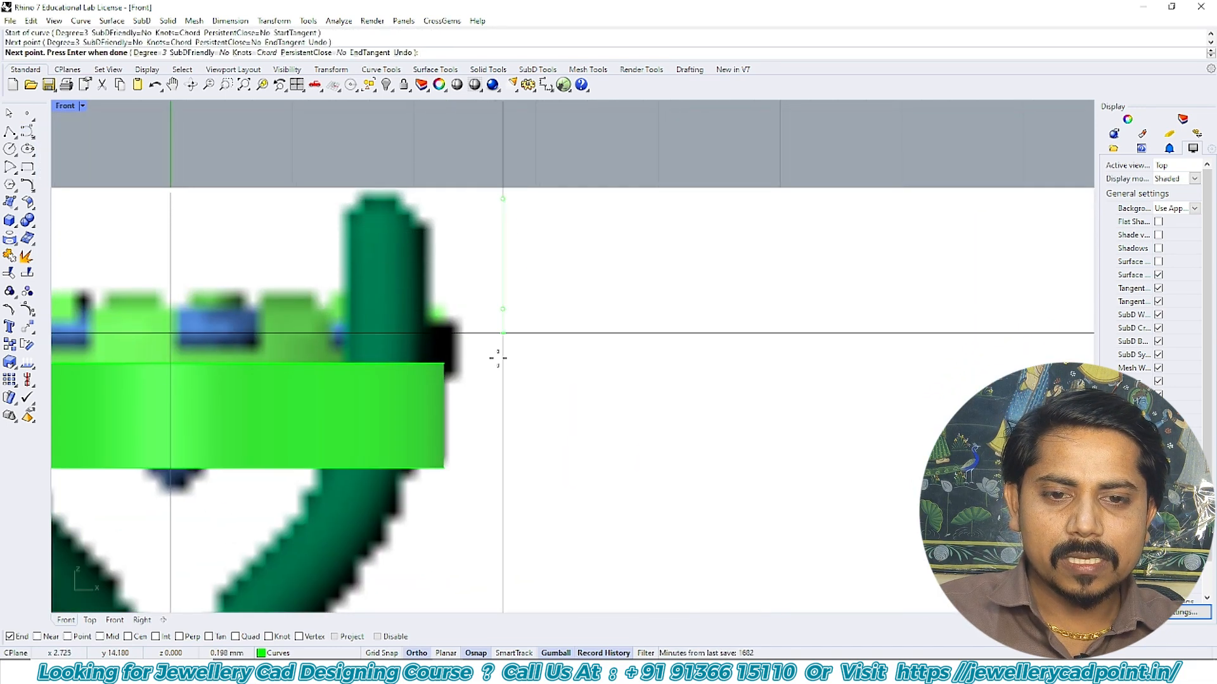
shift+click(494, 404)
right_drag(463, 474, 503, 391)
click(503, 391)
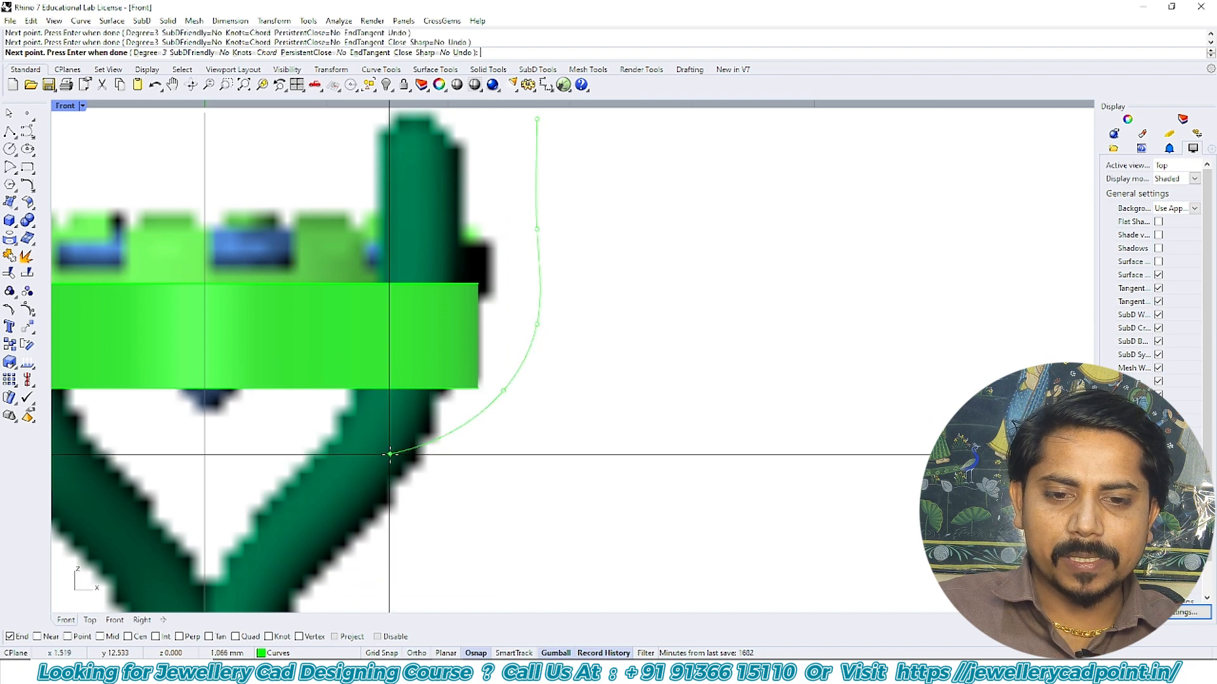
- Continue the curve along the prong's slanted stem to the centre axis and straight down to the lower end of the central post
click(389, 454)
right_drag(302, 527, 377, 463)
click(367, 456)
scroll(377, 463, up, 3)
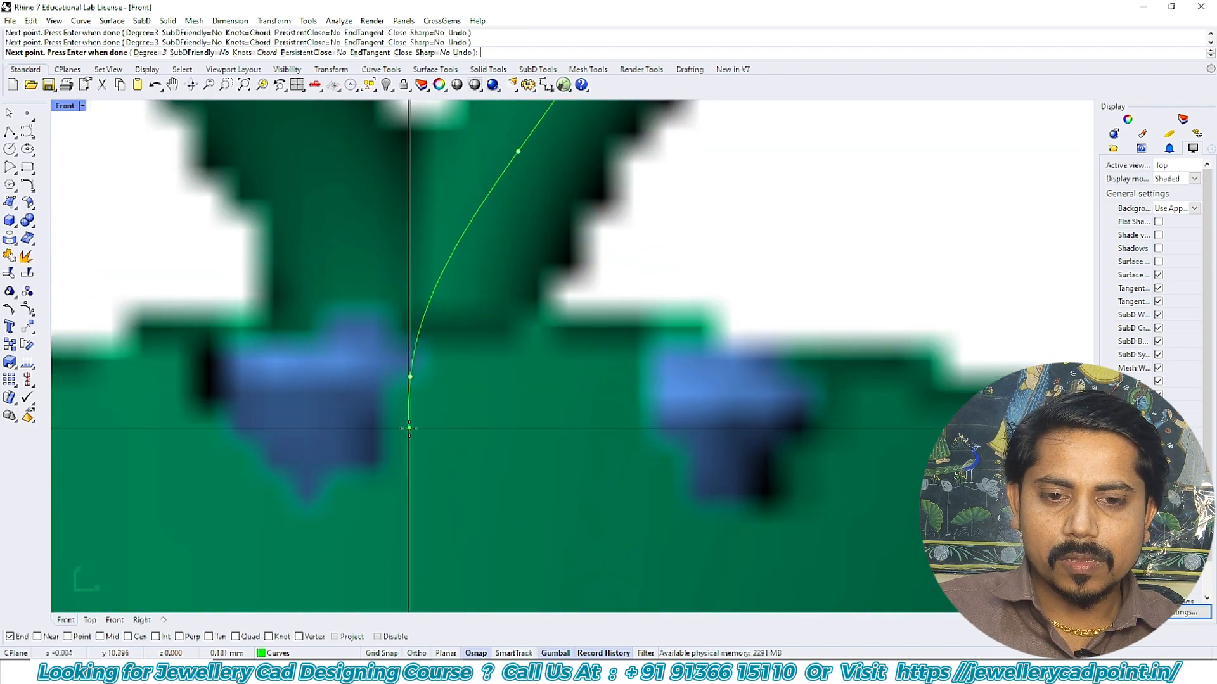
scroll(412, 408, up, 2)
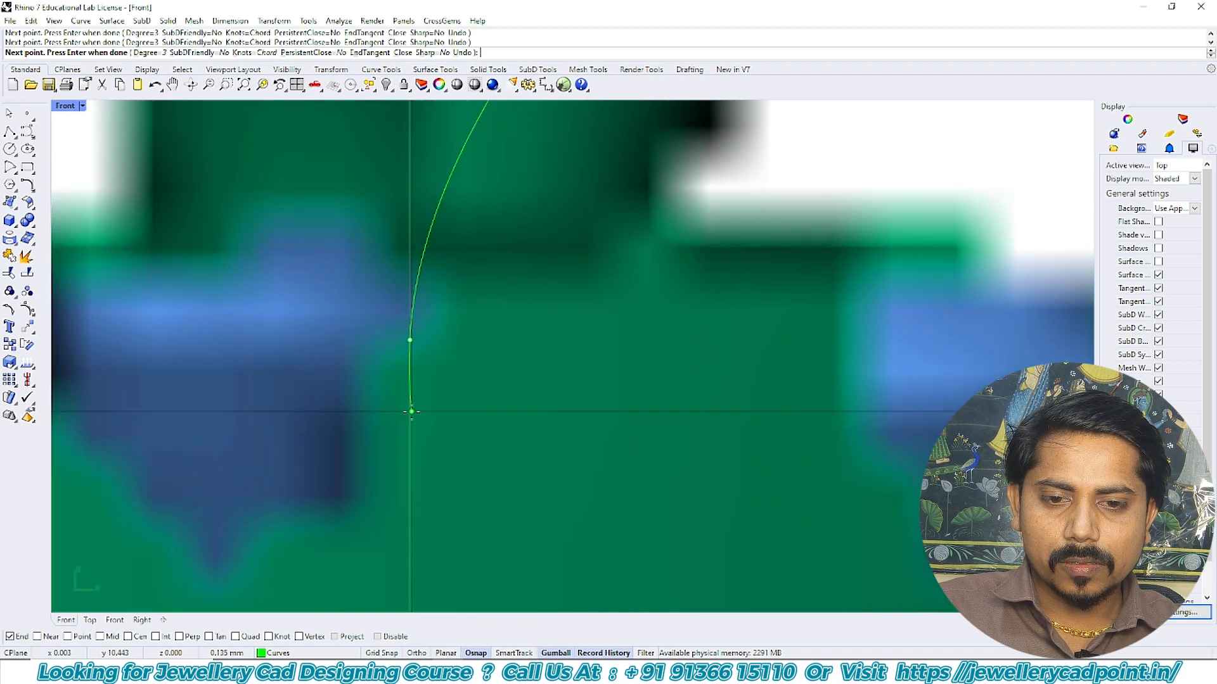
click(410, 413)
scroll(411, 405, down, 2)
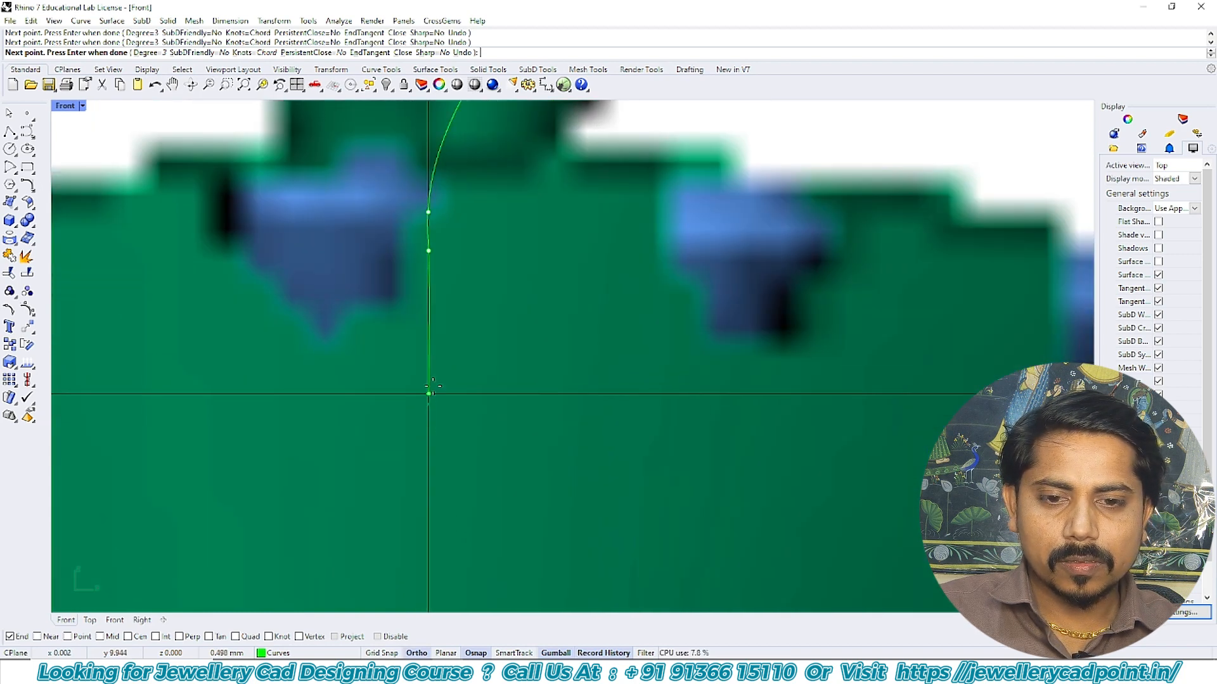
click(428, 389)
right_drag(428, 501, 433, 359)
scroll(432, 359, down, 3)
click(429, 481)
right_drag(429, 543, 462, 305)
scroll(463, 305, down, 3)
key(Escape)
scroll(462, 327, down, 4)
right_drag(501, 228, 479, 333)
scroll(479, 332, down, 4)
- Switch to wireframe display and check the traced prong curve in the Front view and against the picture in the Top view
text(w)
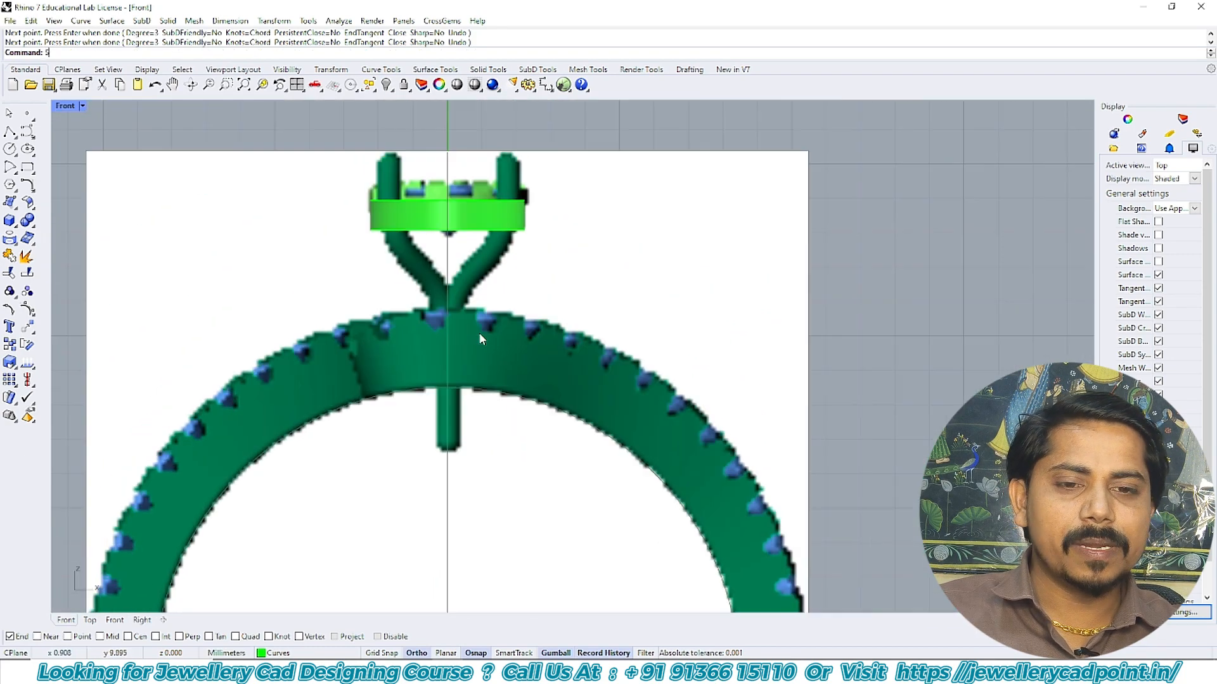
key(Return)
scroll(484, 261, up, 4)
click(462, 258)
scroll(461, 259, down, 3)
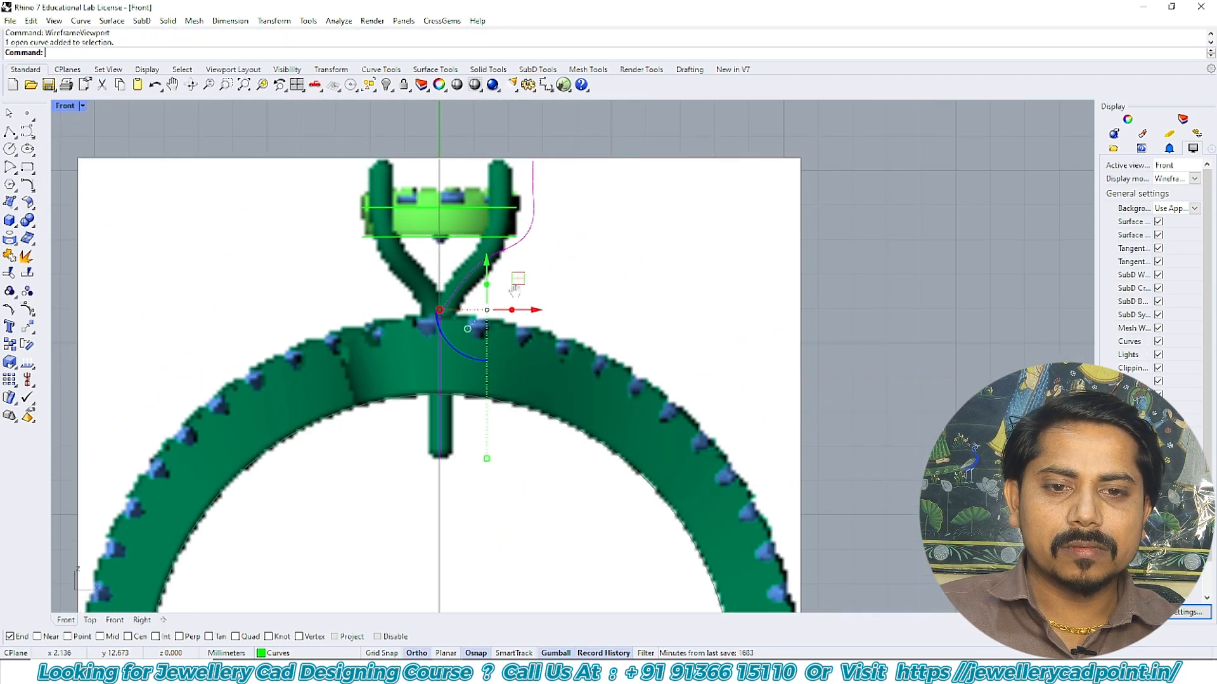
text(t)
key(Return)
scroll(532, 395, up, 12)
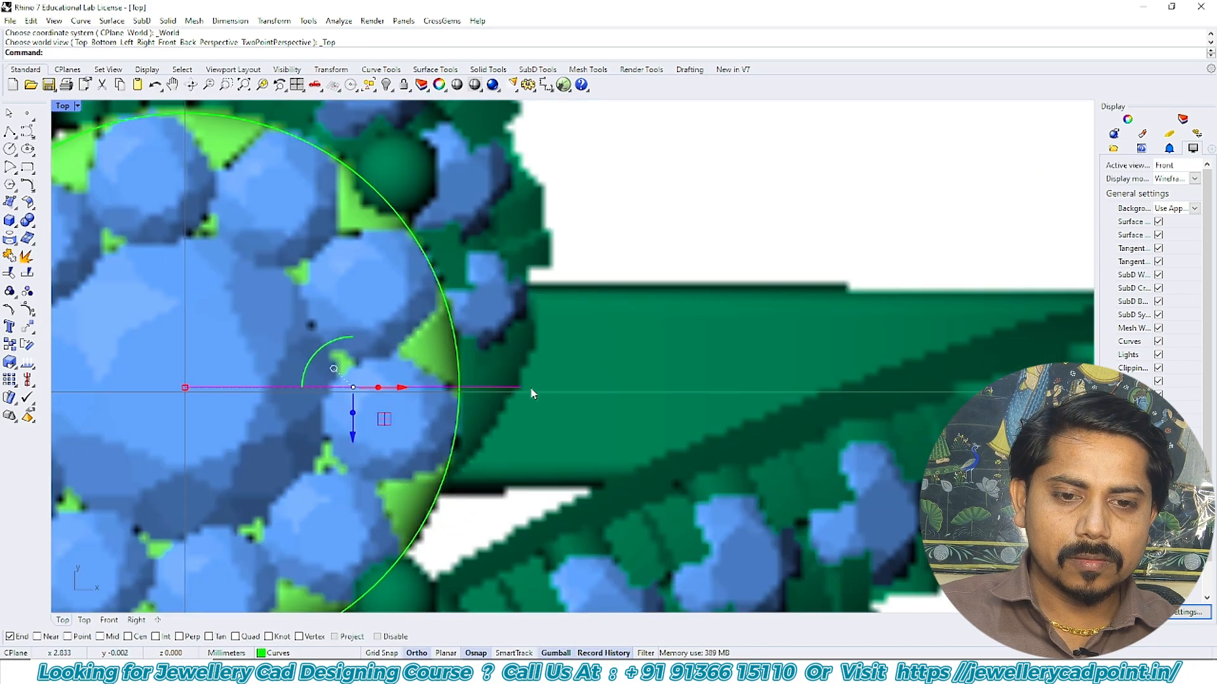
scroll(529, 389, down, 12)
key(Escape)
right_drag(588, 398, 574, 399)
scroll(506, 386, up, 6)
click(508, 386)
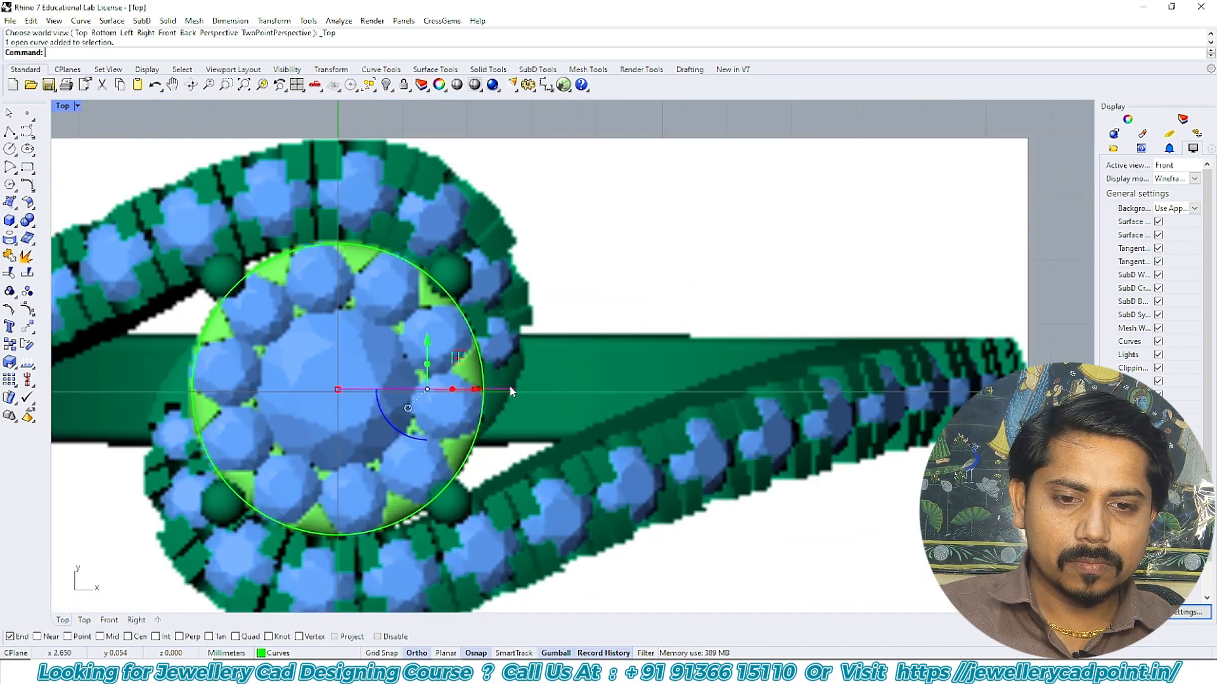
right_drag(675, 396, 551, 382)
scroll(849, 376, up, 6)
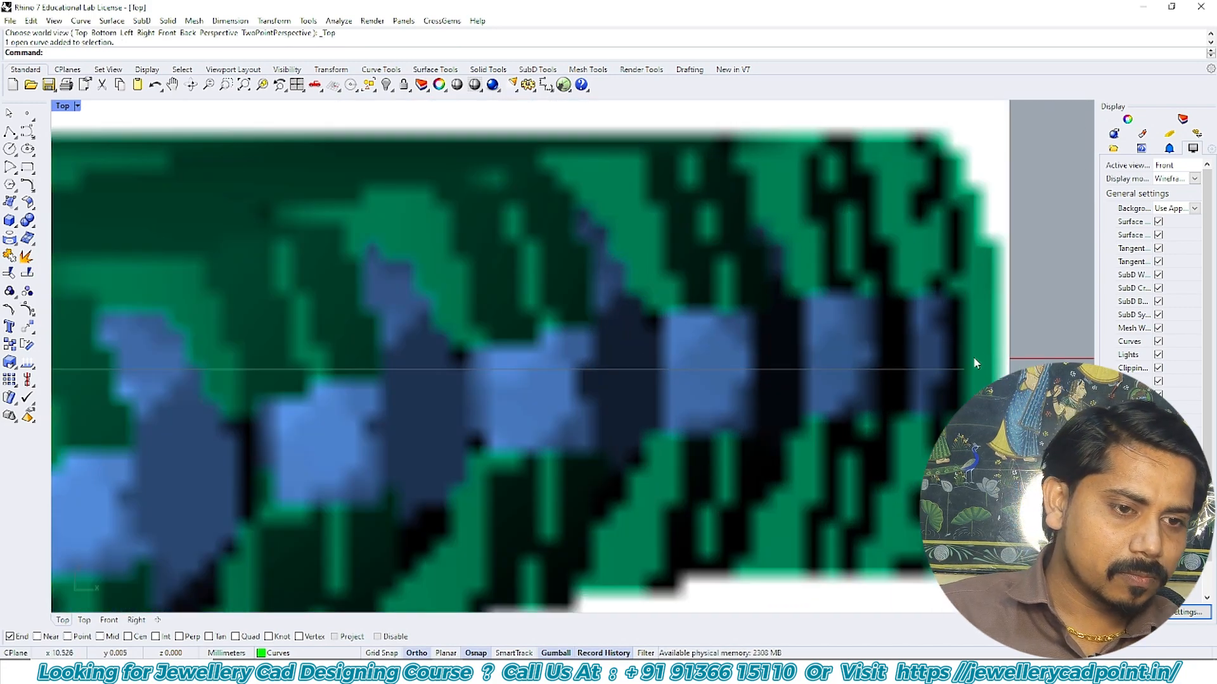
- Unlock the reference pictures and check the selected Front picture's alignment in the Top view
text(f)
key(Return)
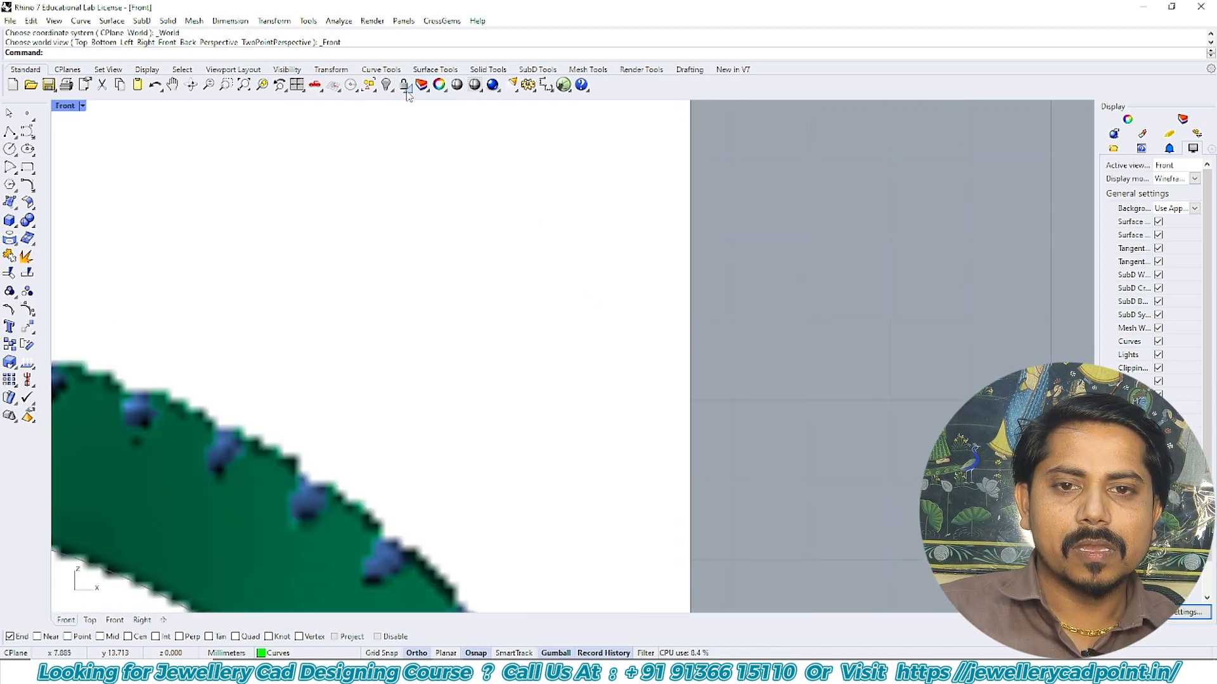
right_click(406, 90)
scroll(630, 321, down, 7)
click(581, 296)
text(t)
key(Return)
scroll(606, 359, up, 8)
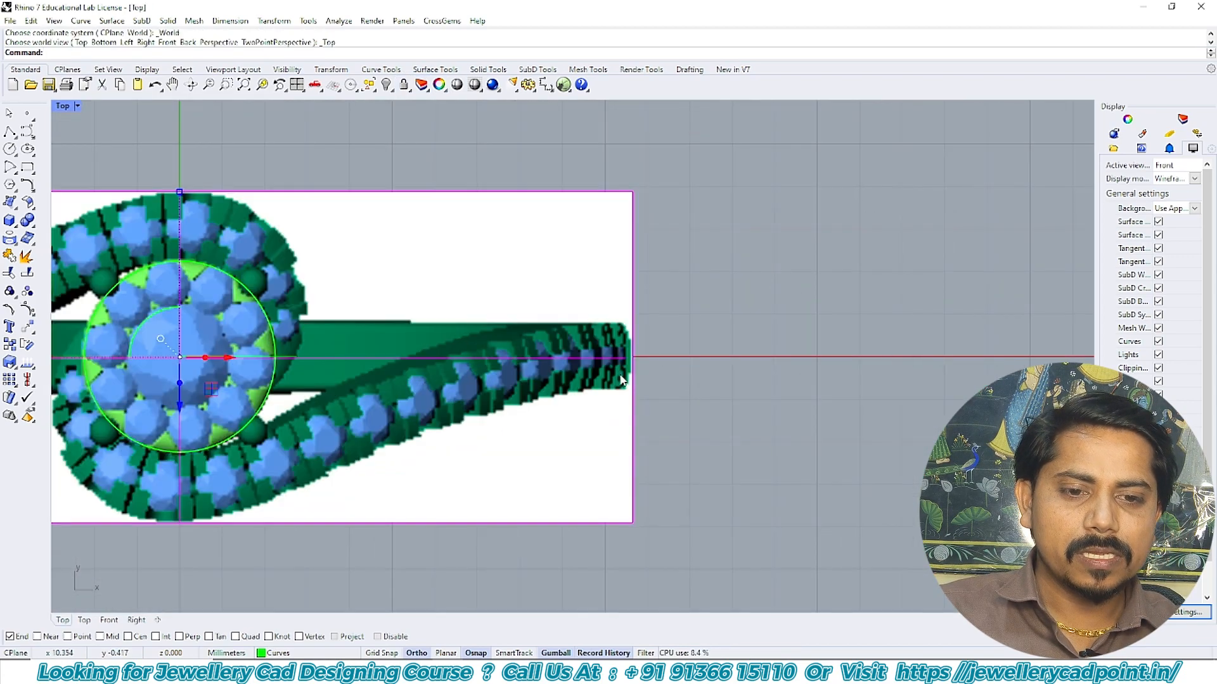
scroll(602, 361, up, 3)
scroll(507, 336, down, 4)
- Return the viewport to shaded display and select the prong curve in the Perspective view
text(sv)
key(Return)
scroll(460, 323, up, 1)
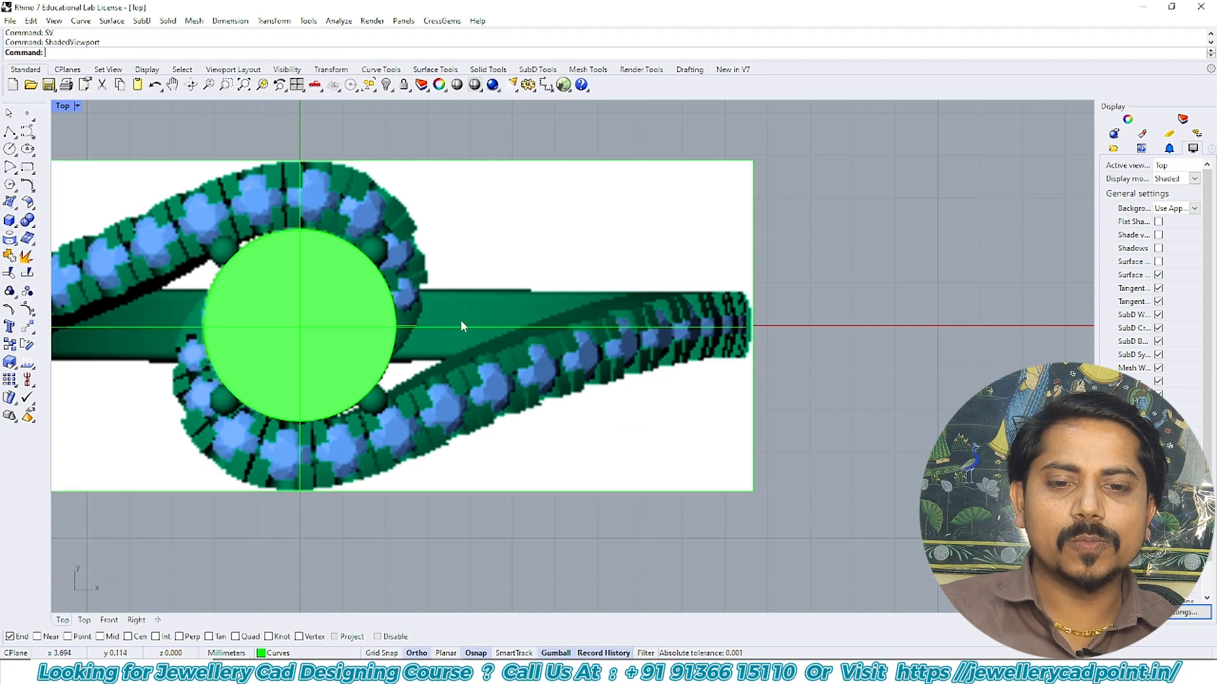
text(p)
key(Return)
right_drag(634, 355, 558, 329)
scroll(557, 317, up, 8)
click(544, 216)
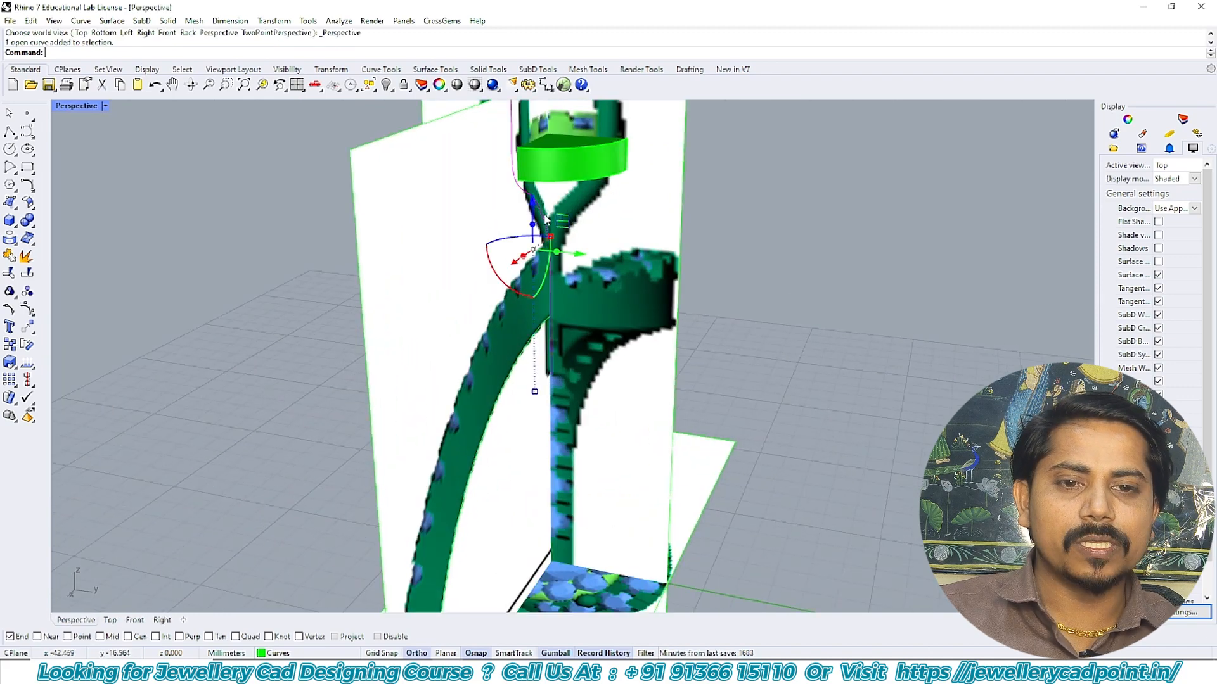
- Ungroup the Front reference picture's group, then reselect the picture and inspect the selection in the Perspective view
text(f)
key(Return)
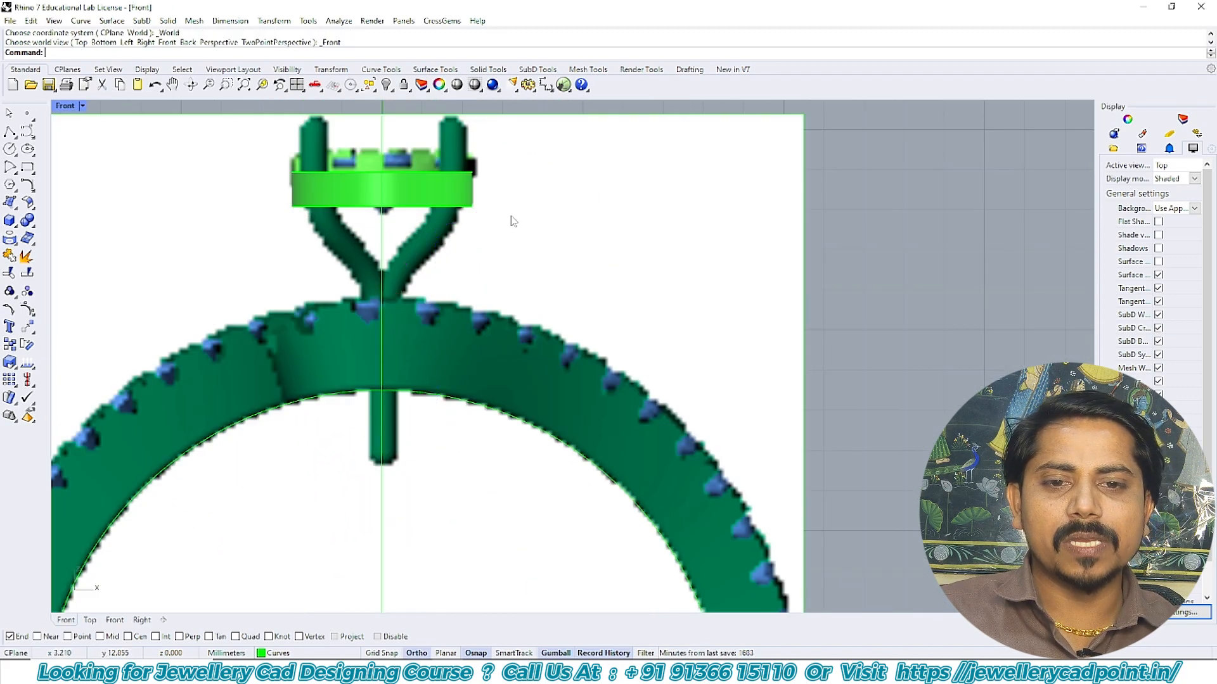
click(561, 244)
scroll(555, 246, down, 8)
key(ctrl+shift+g)
click(606, 249)
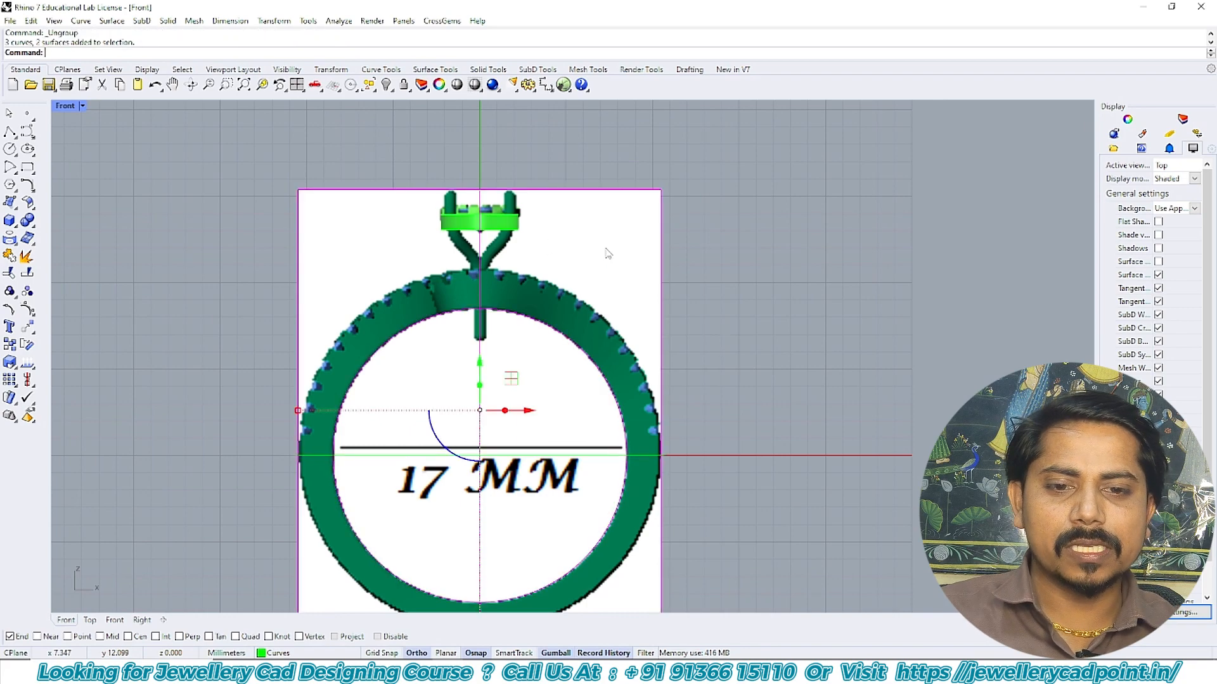
text(p)
key(Return)
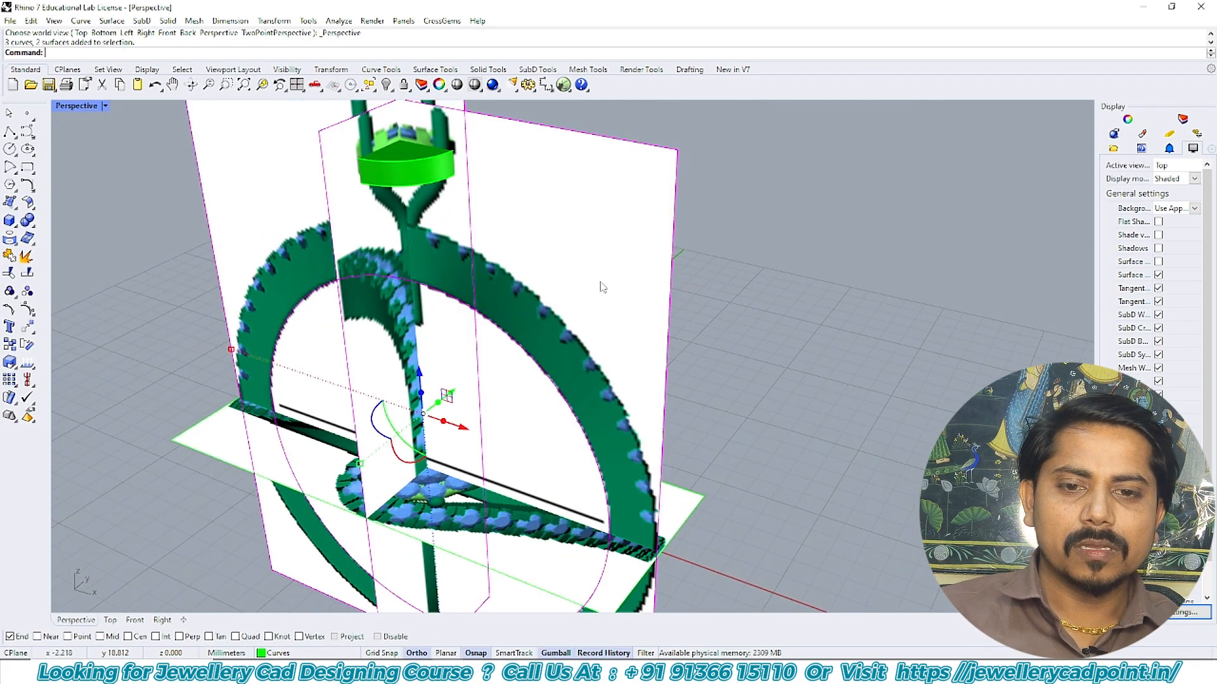
- Project the selected reference picture onto the Front view's construction plane, deleting the input objects, and return to the Top view
text(f)
key(Return)
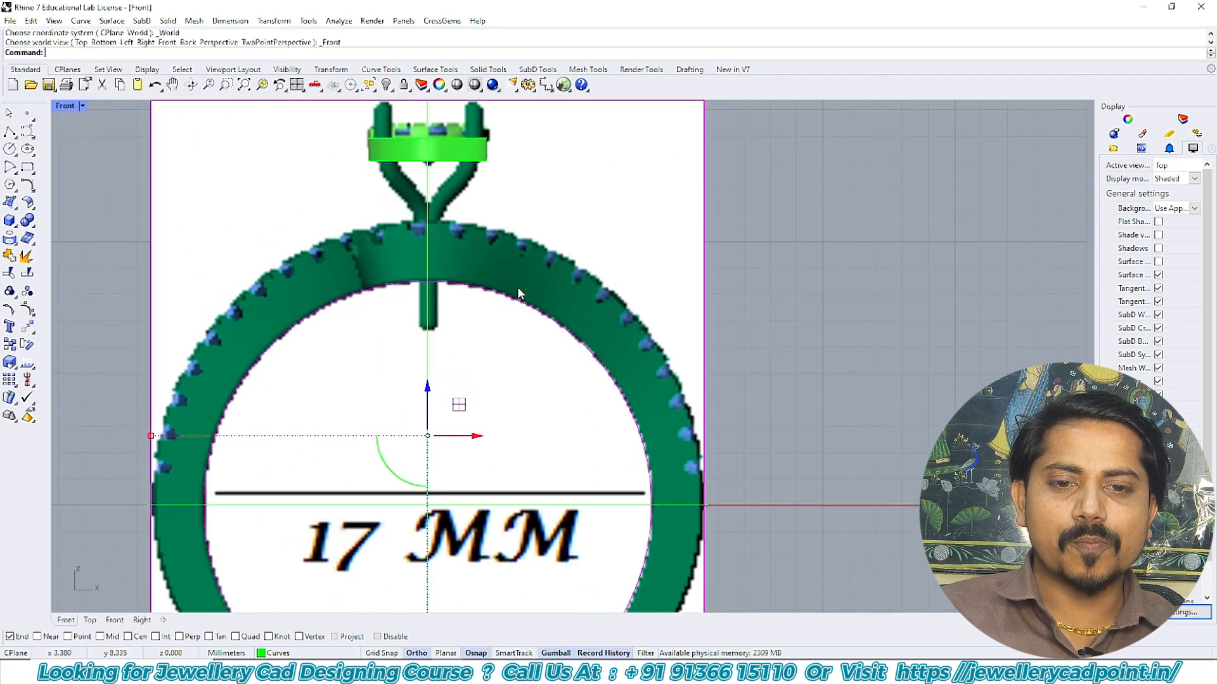
click(280, 23)
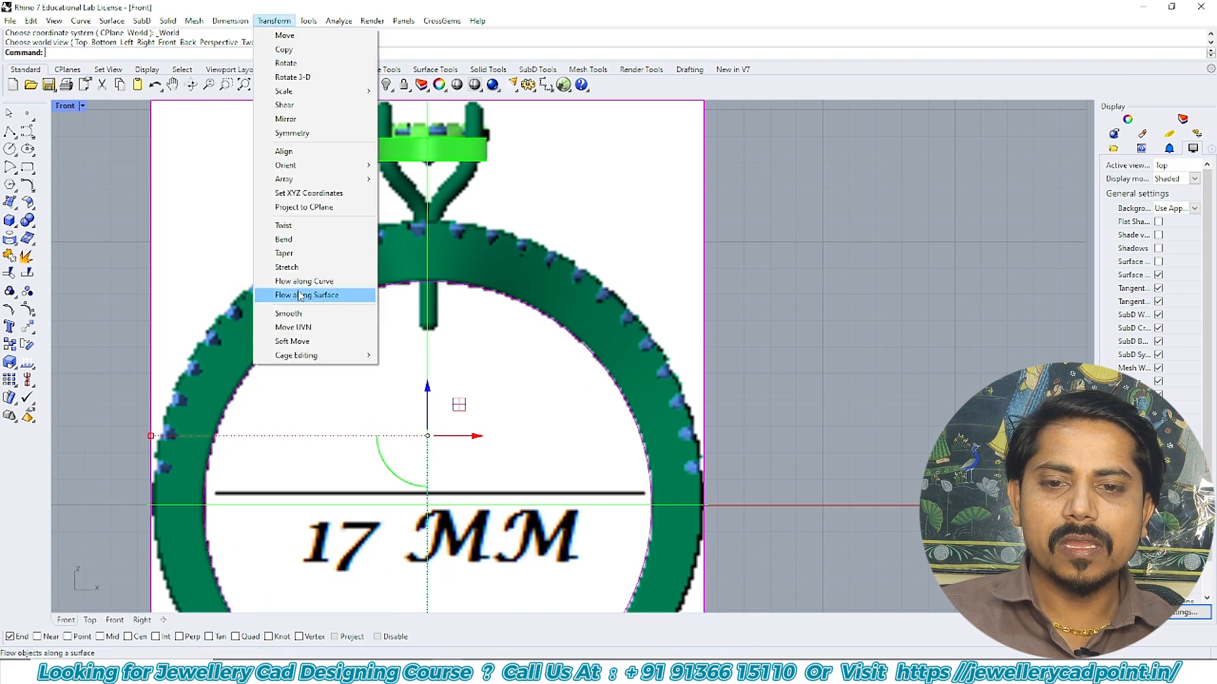
click(305, 207)
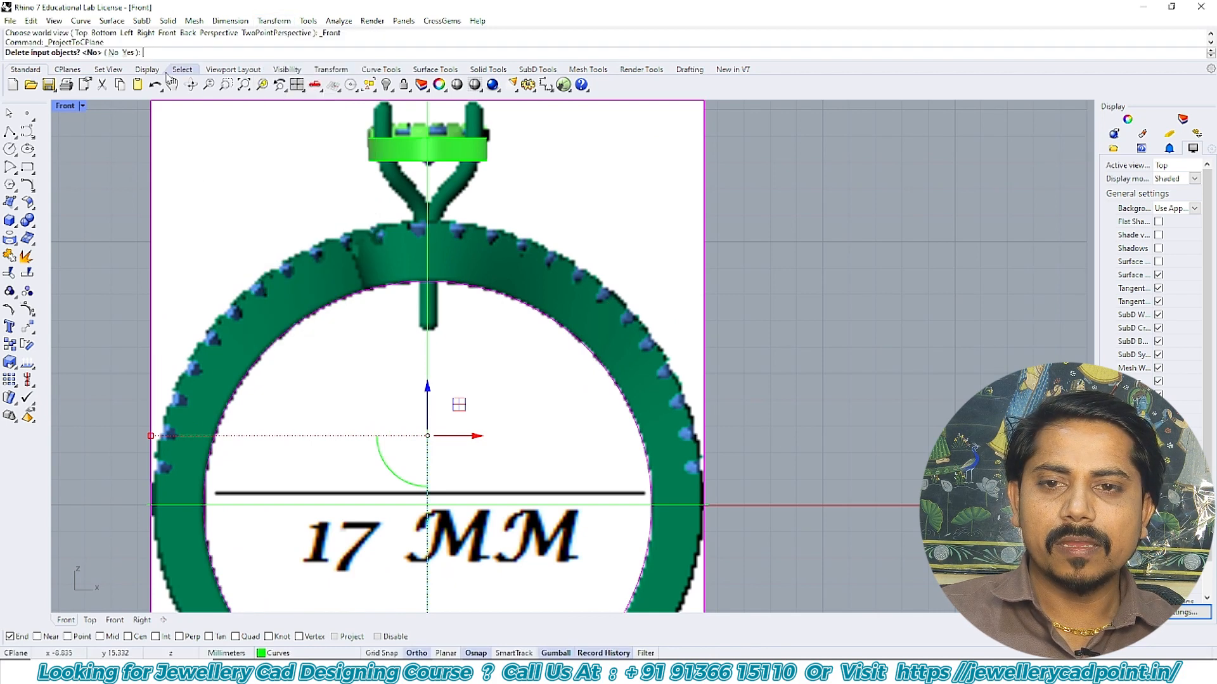
click(128, 53)
key(Escape)
key(ctrl+F1)
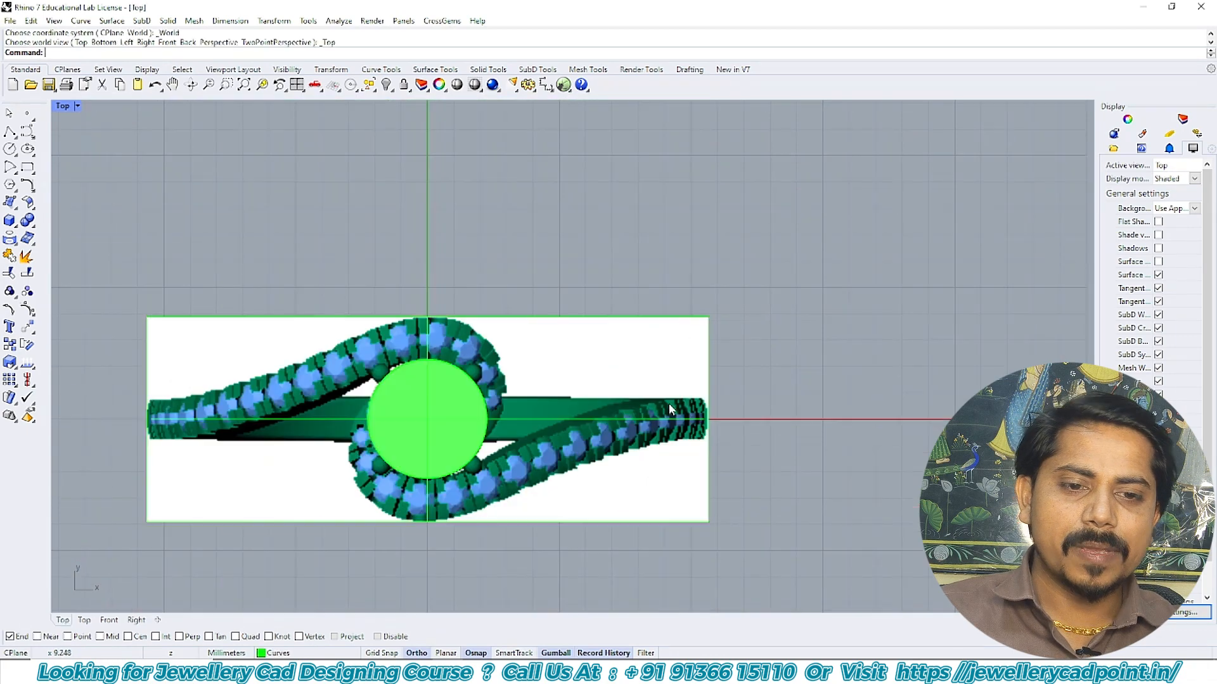
- Undo and redo the projection while comparing the picture's alignment with the X axis at the band's end in the Top view
scroll(675, 420, up, 13)
right_drag(727, 424, 686, 342)
scroll(704, 343, up, 3)
key(ctrl+z)
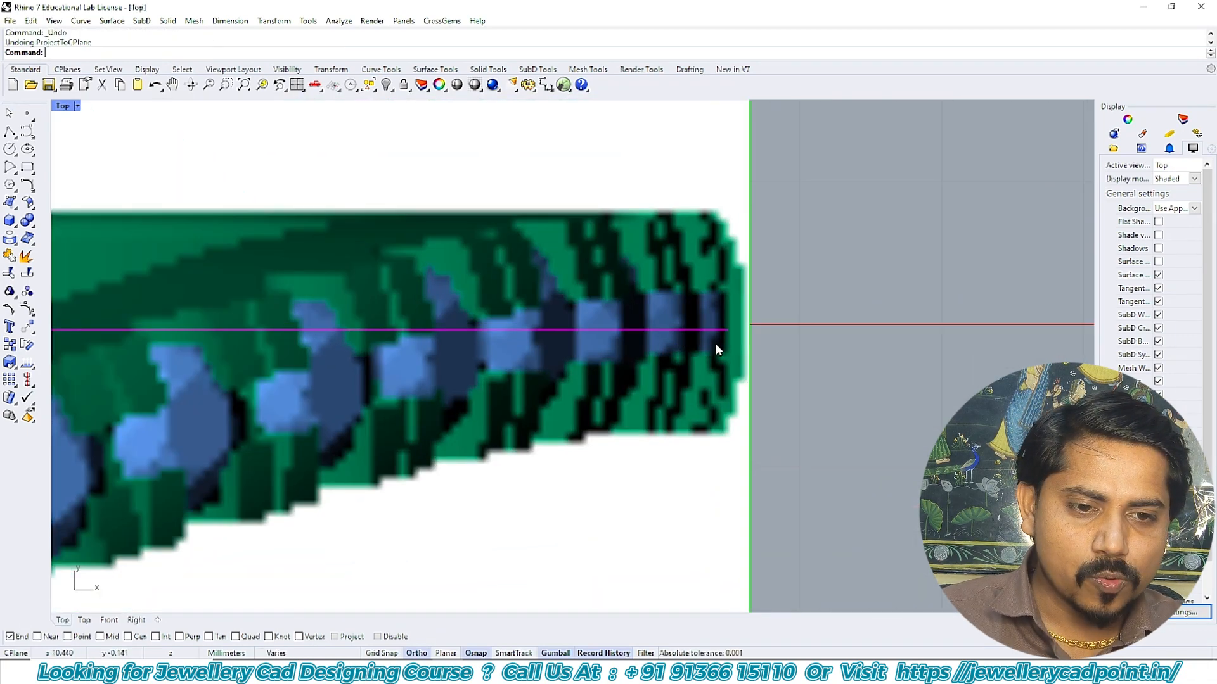
scroll(717, 336, up, 3)
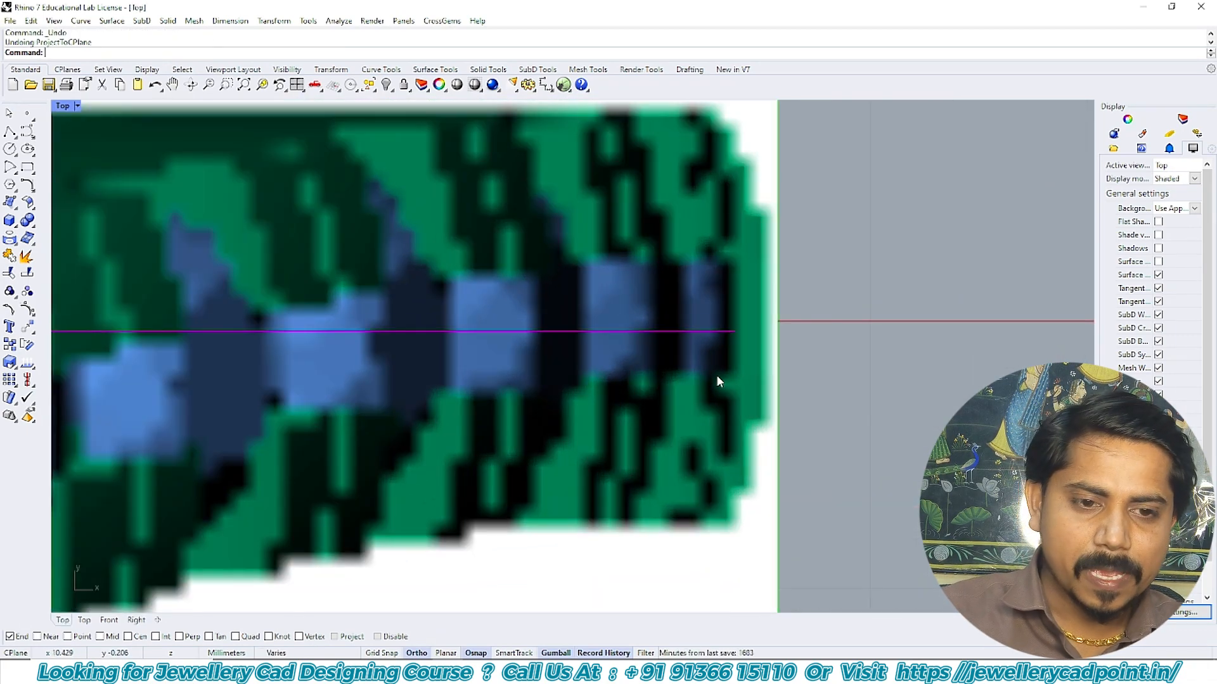
key(ctrl+y)
key(ctrl+z)
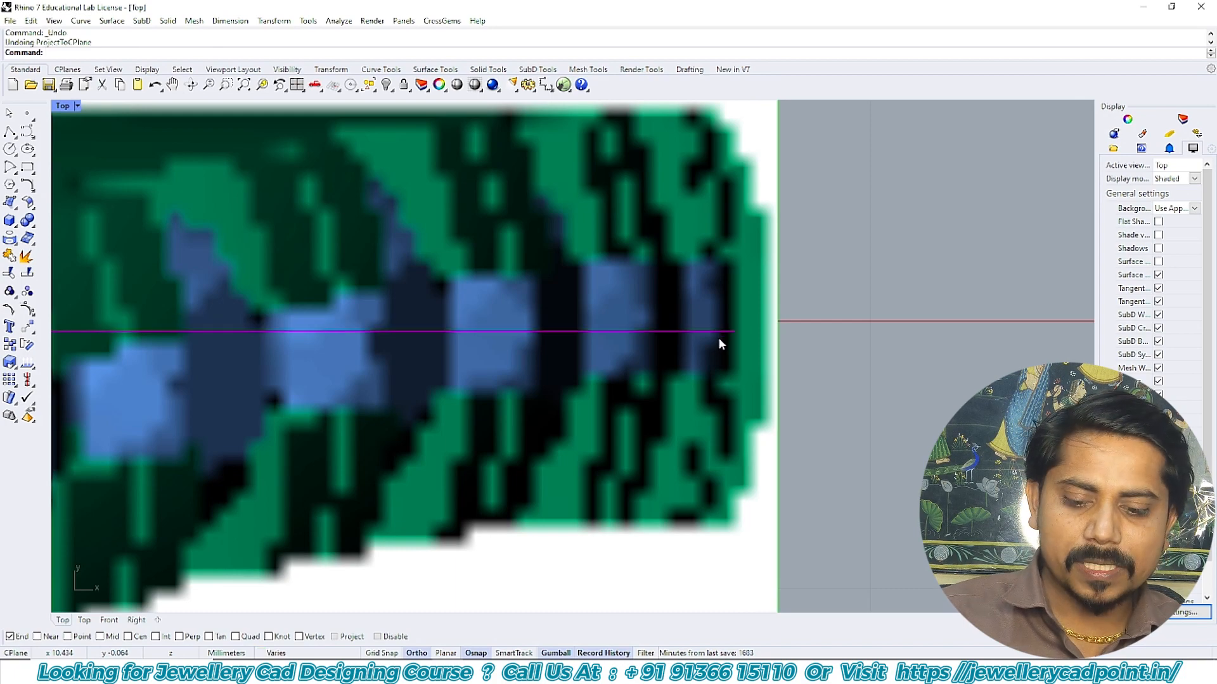
key(ctrl+y)
scroll(722, 367, down, 4)
scroll(765, 351, down, 5)
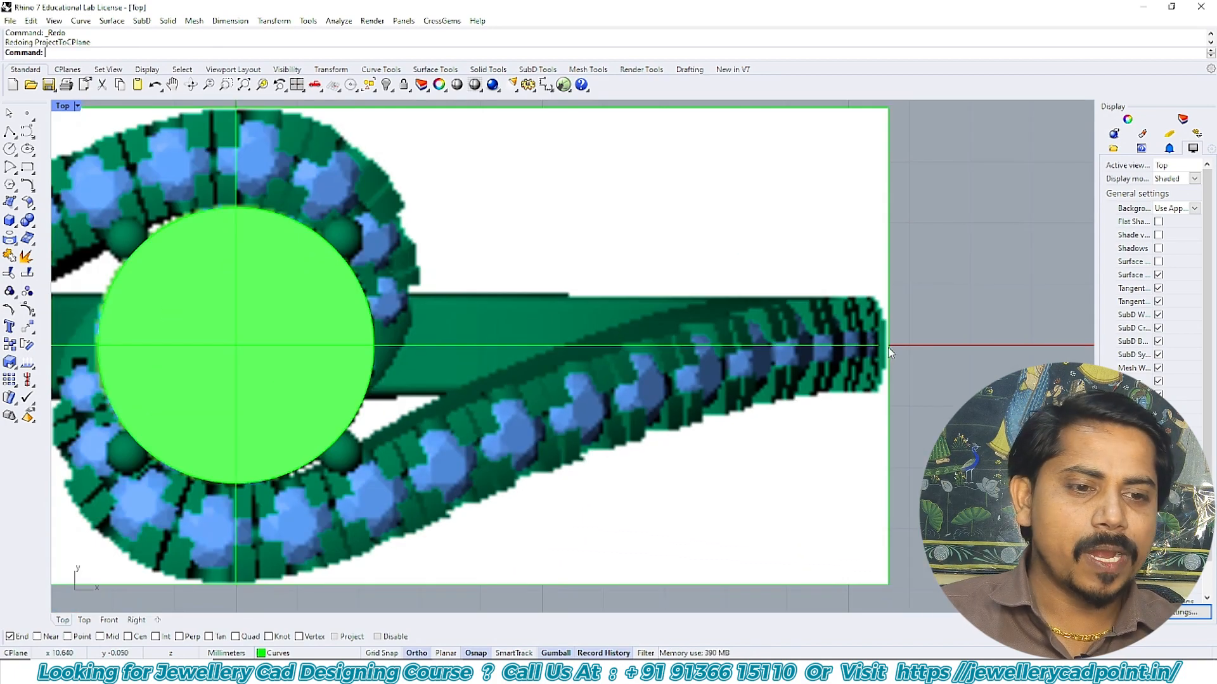
scroll(937, 340, up, 8)
- Select the Front, Top and side reference pictures and group them in the Perspective view
key(ctrl+F2)
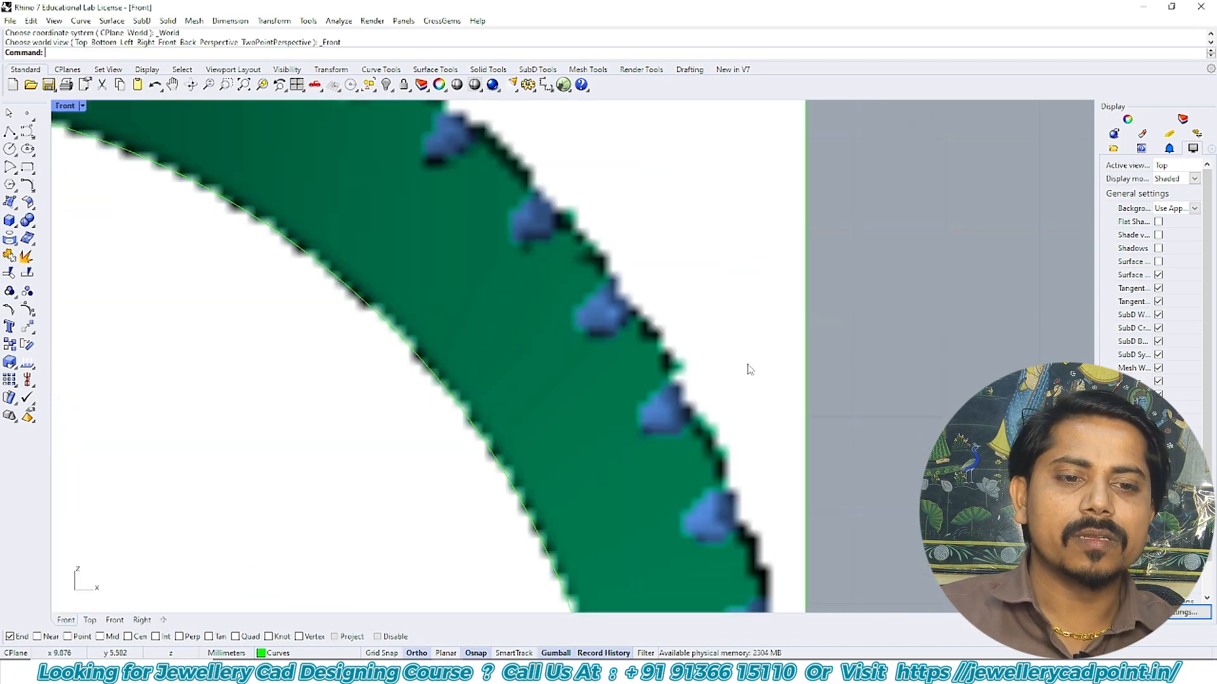
click(682, 383)
scroll(651, 295, down, 14)
key(ctrl+F1)
scroll(653, 307, up, 3)
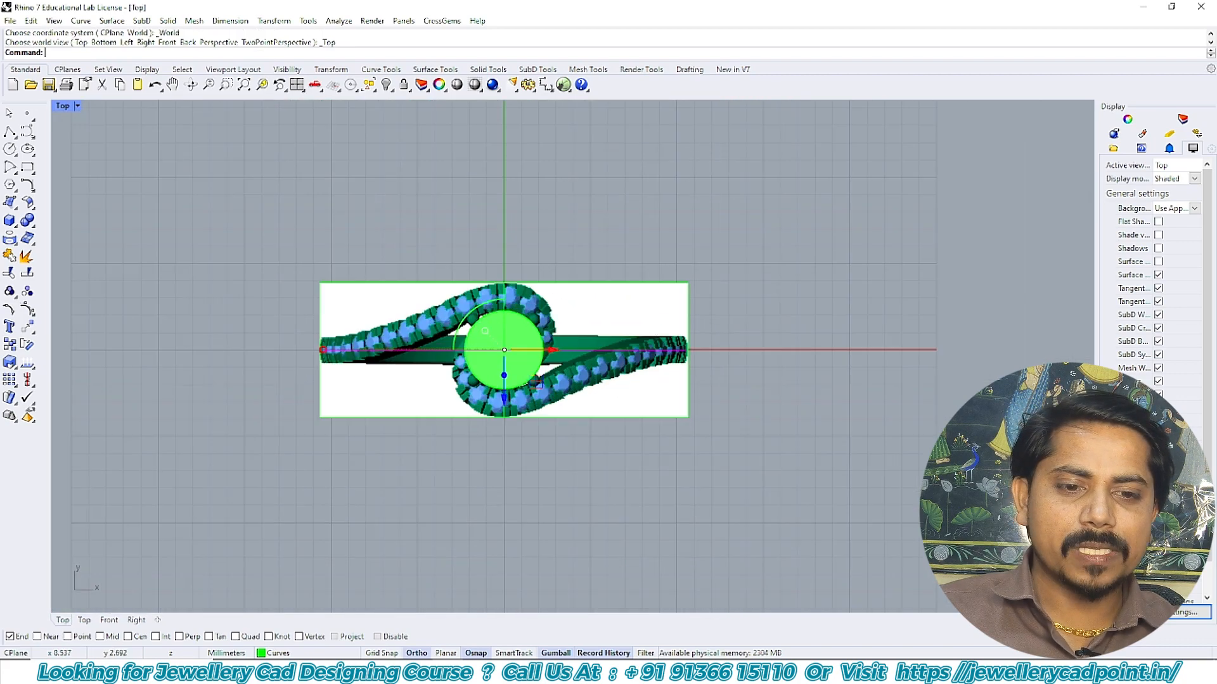
click(654, 309)
key(ctrl+F4)
scroll(486, 266, up, 3)
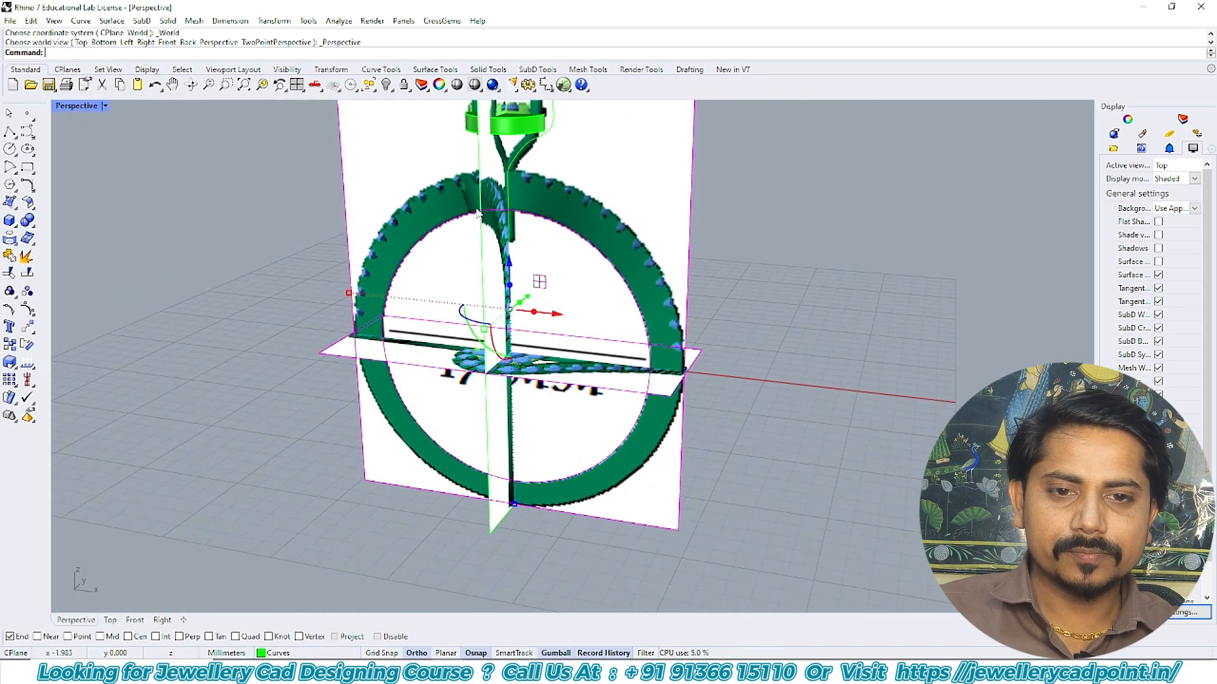
click(486, 266)
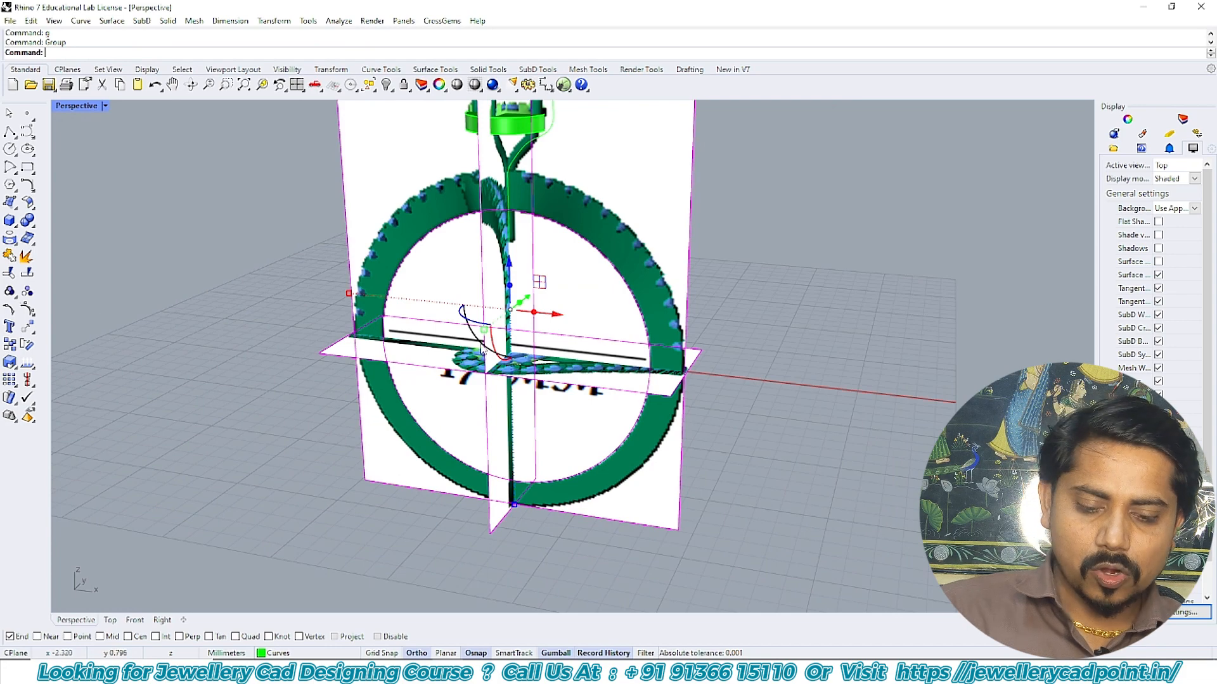
- Select the traced prong curve in the Front view and rebuild it with the offered settings
key(ctrl+F2)
scroll(521, 234, up, 5)
click(525, 236)
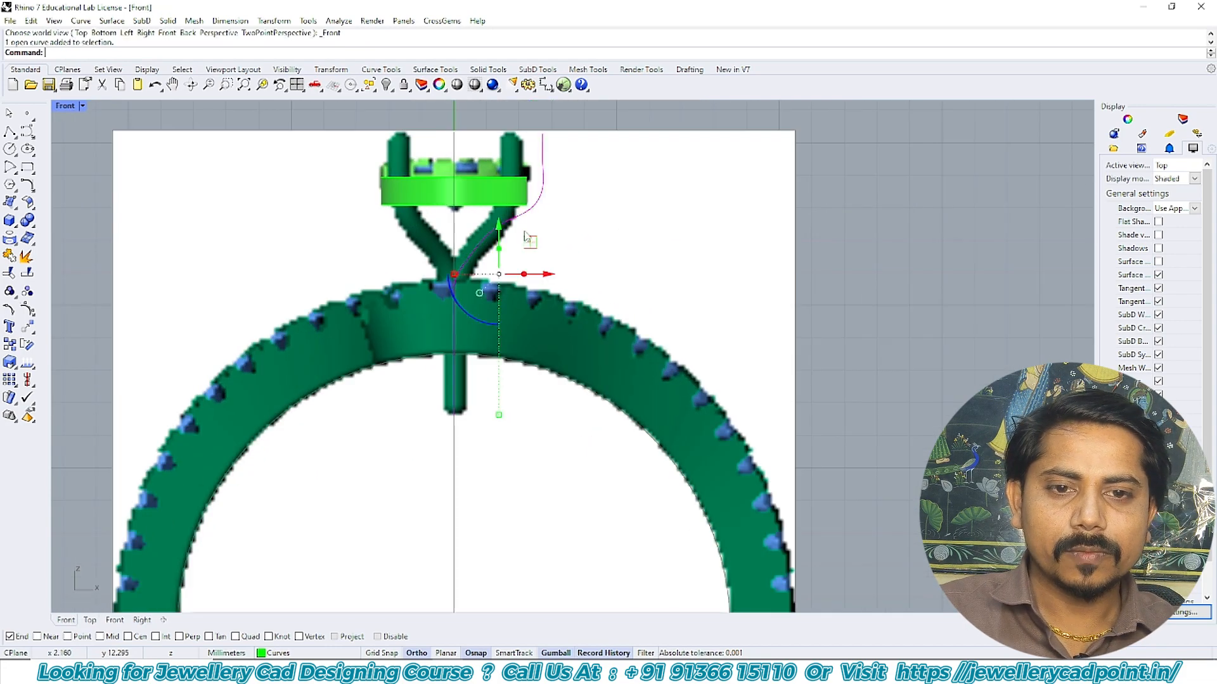
scroll(524, 254, up, 4)
click(525, 266)
text(r)
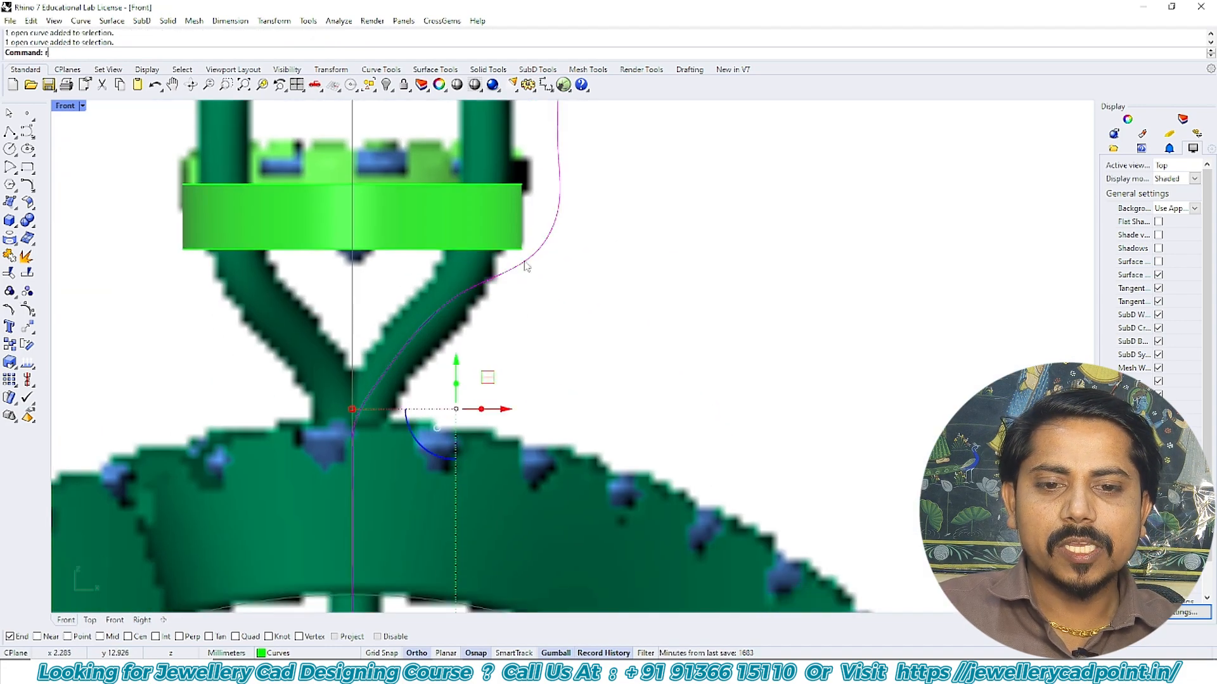
text(ebuild)
key(Return)
key(Return)
- Show the prong curve's control points, switch to wireframe display, and move the point near the band's top about 0.05 mm right
scroll(523, 294, down, 5)
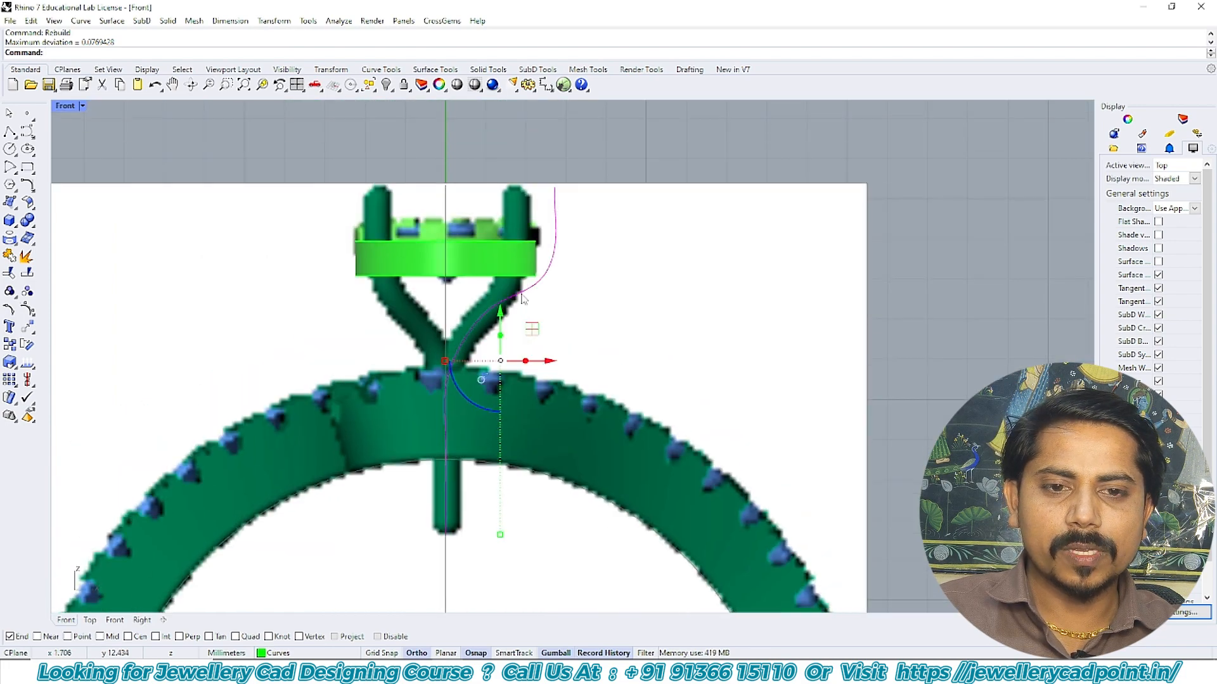
scroll(559, 244, up, 2)
click(560, 242)
click(26, 310)
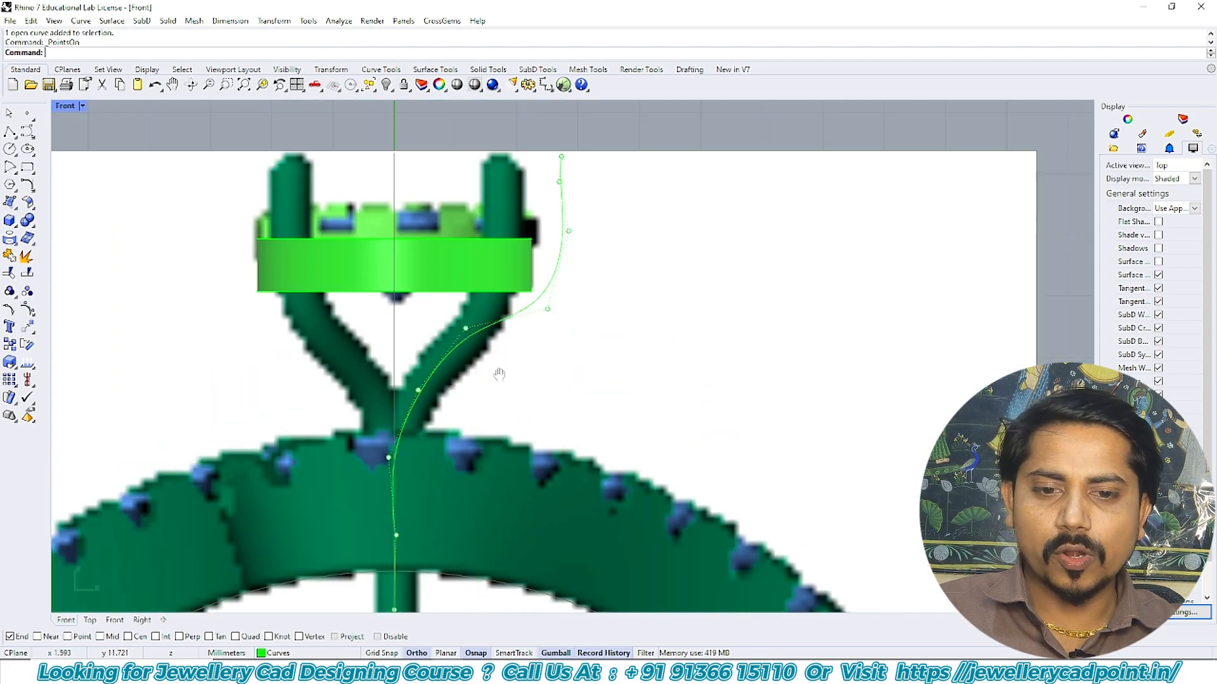
scroll(387, 428, up, 3)
drag(439, 282, 442, 279)
text(m)
key(Return)
scroll(418, 355, up, 6)
text(w)
key(Return)
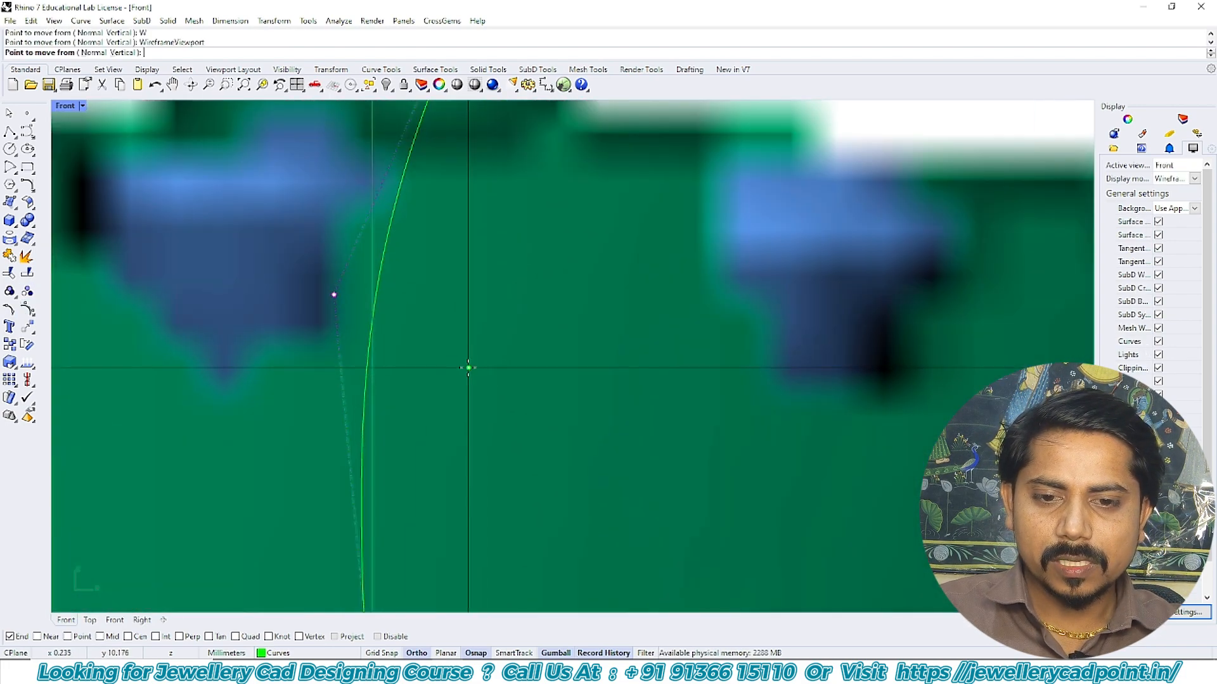
right_drag(467, 386, 475, 276)
click(474, 276)
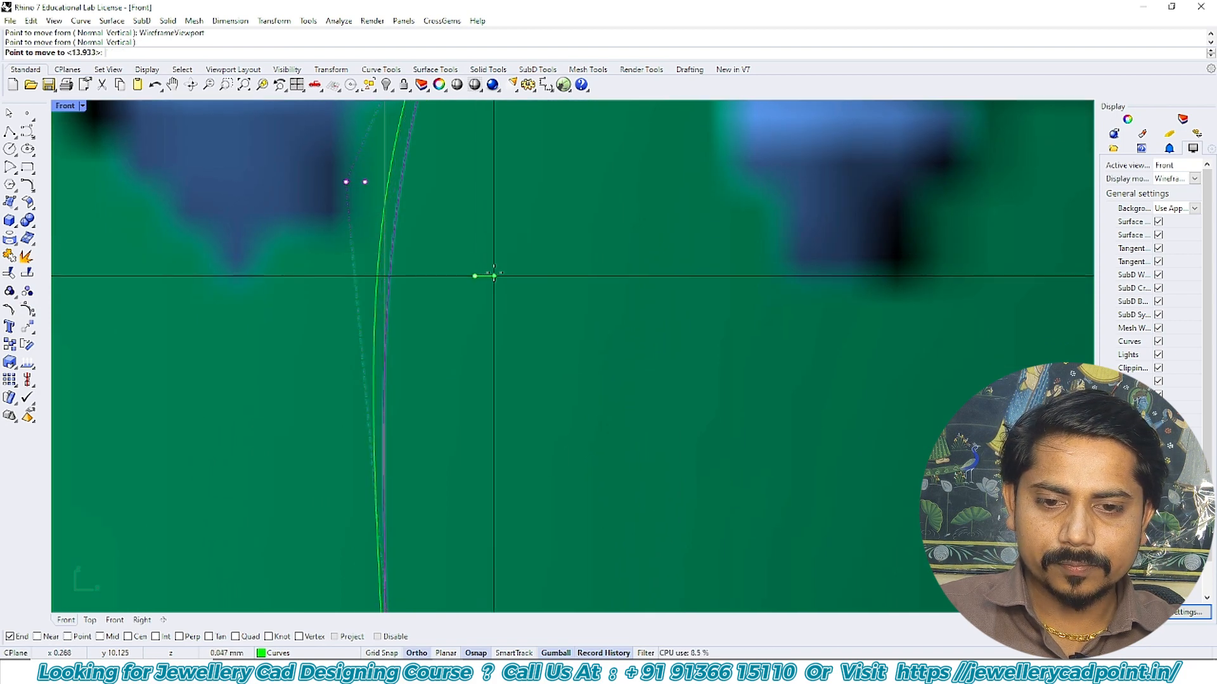
click(494, 276)
- Move the next control point down, inside the band, about 0.01 mm left toward the vertical centre line
scroll(495, 315, down, 5)
right_drag(509, 403, 507, 243)
scroll(428, 330, up, 4)
click(473, 319)
scroll(467, 327, up, 5)
key(m)
key(Return)
click(726, 341)
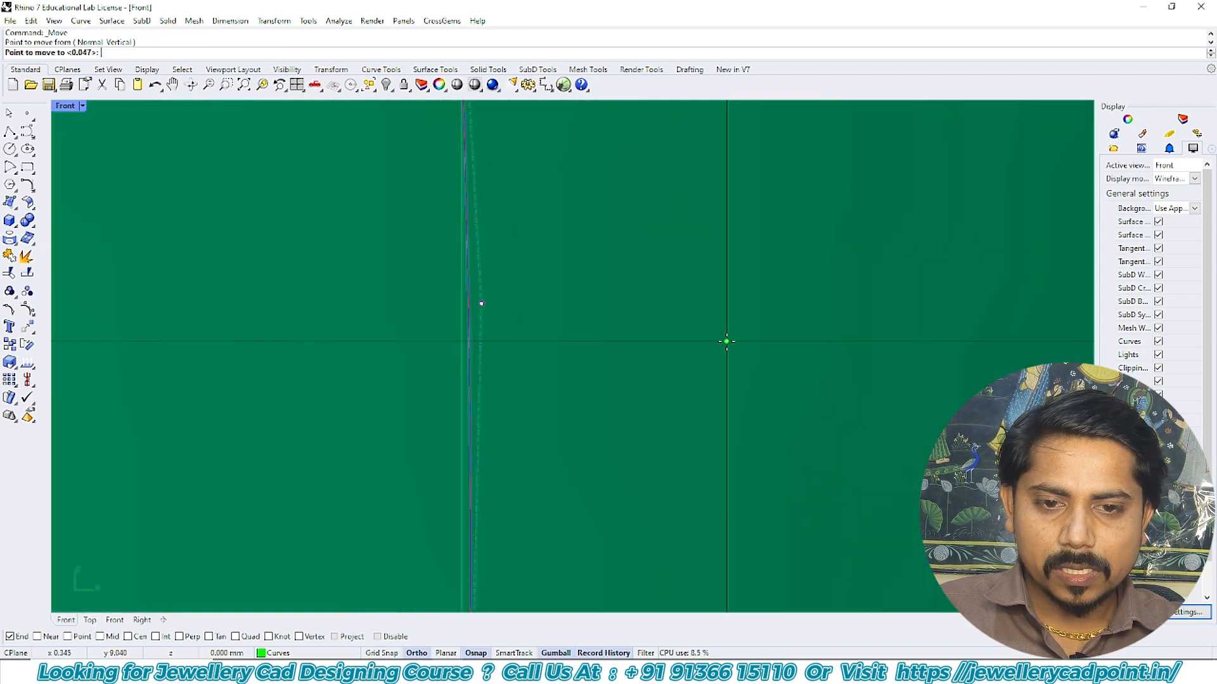
click(721, 341)
- Delete the prong curve's control point just below the ring's inner circle
scroll(684, 393, down, 7)
right_drag(590, 535, 582, 348)
right_drag(554, 497, 549, 373)
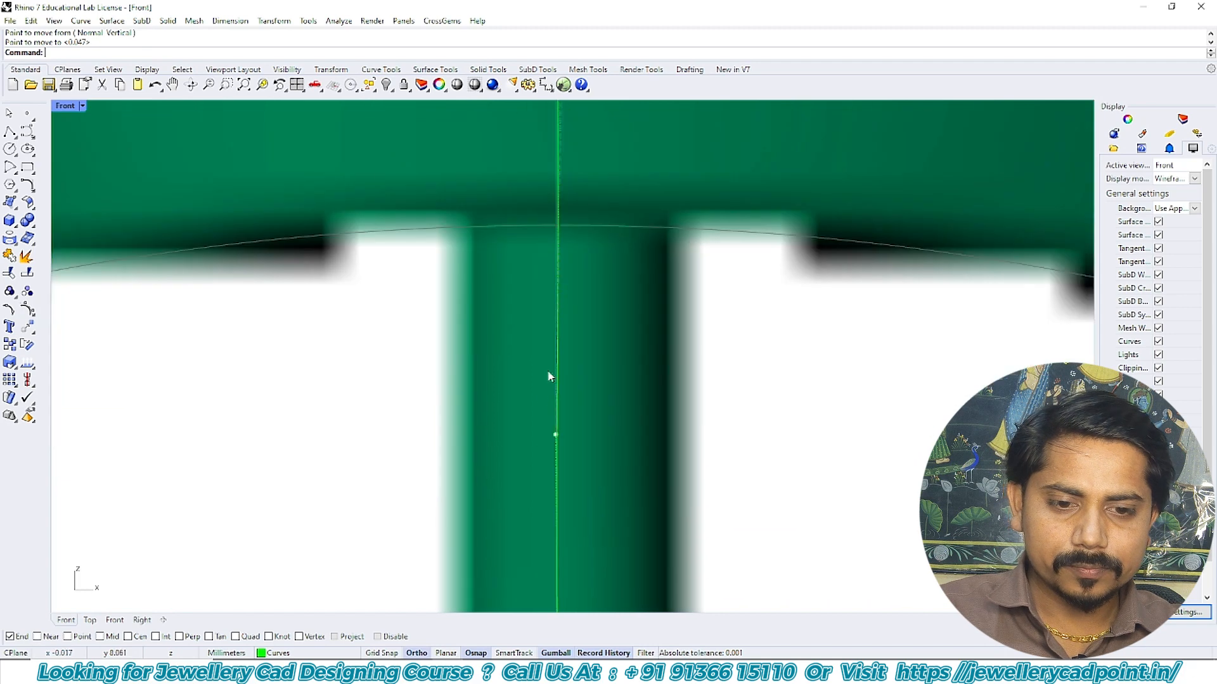
scroll(599, 350, down, 7)
key(Delete)
scroll(595, 260, up, 3)
right_drag(574, 234, 576, 326)
click(580, 312)
scroll(624, 216, down, 6)
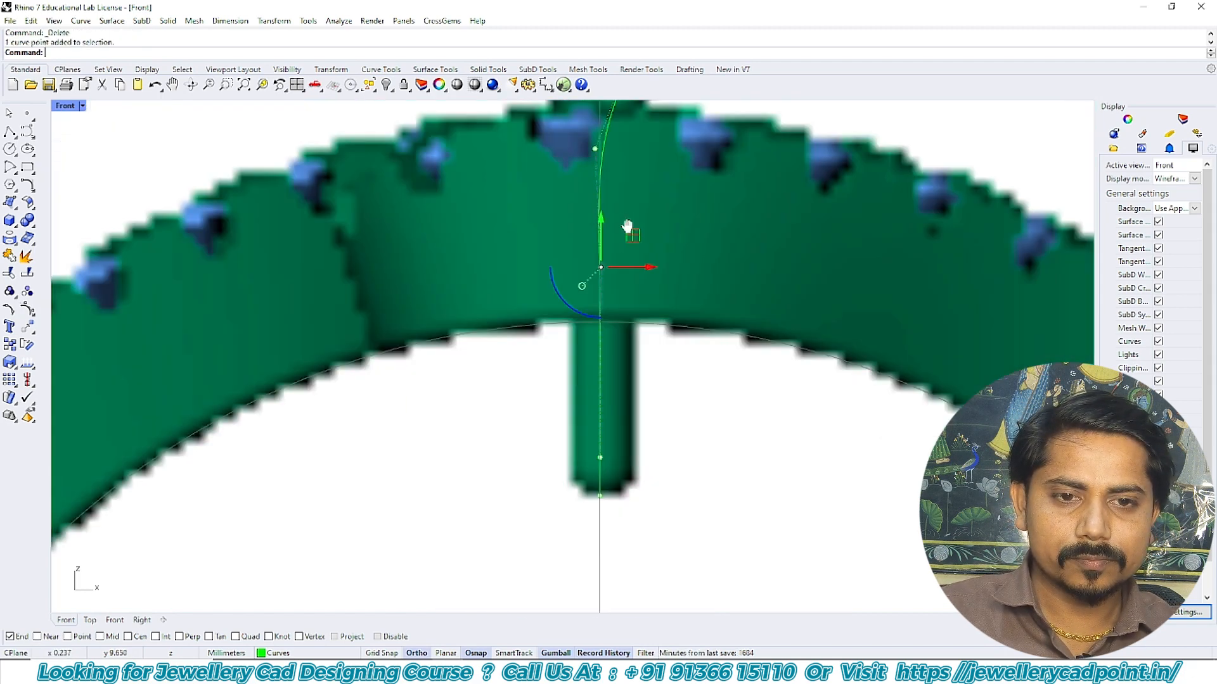
- Move the control point near the band's top about 0.02 mm right toward the centre line
right_drag(628, 228, 615, 343)
scroll(569, 277, up, 4)
click(589, 260)
key(m)
key(Return)
scroll(640, 261, up, 4)
click(674, 305)
click(681, 305)
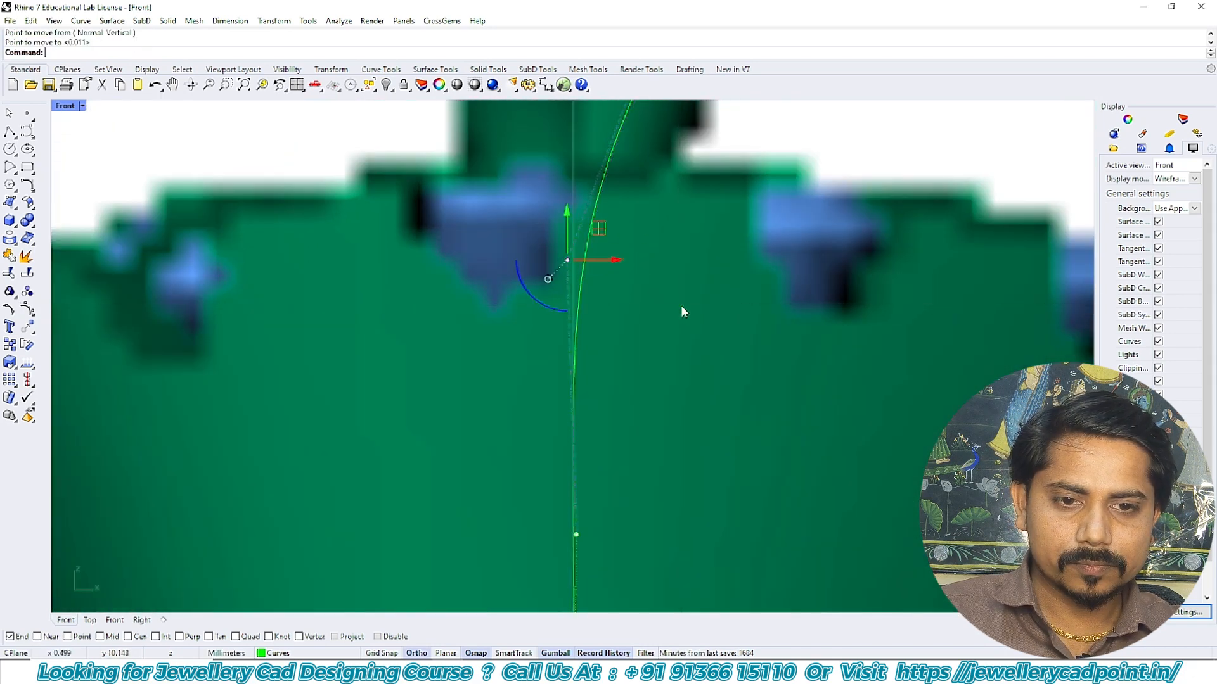
- Raise the control point near the band's top by about 0.19 mm
scroll(679, 297, down, 6)
right_drag(674, 265, 624, 401)
key(m)
key(Return)
click(641, 414)
click(641, 394)
- Move the control point beside the setting's outer rim about 0.11 mm left
scroll(762, 300, down, 7)
right_drag(772, 291, 722, 355)
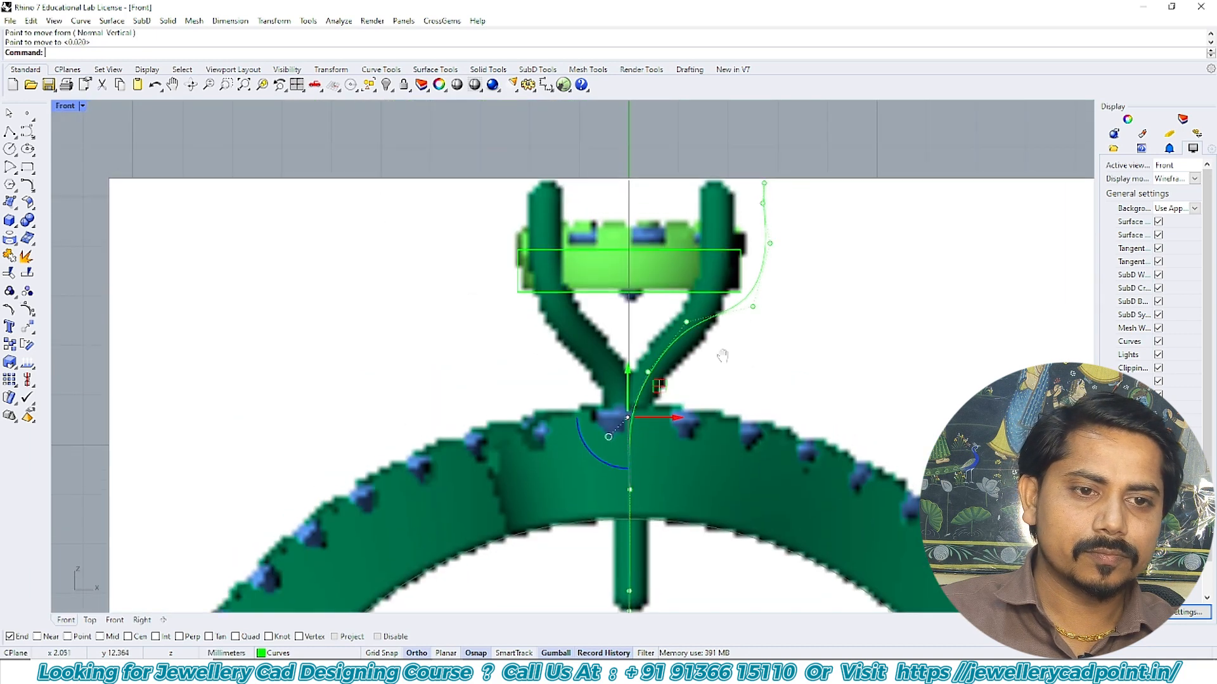
scroll(757, 237, up, 7)
right_drag(768, 238, 733, 265)
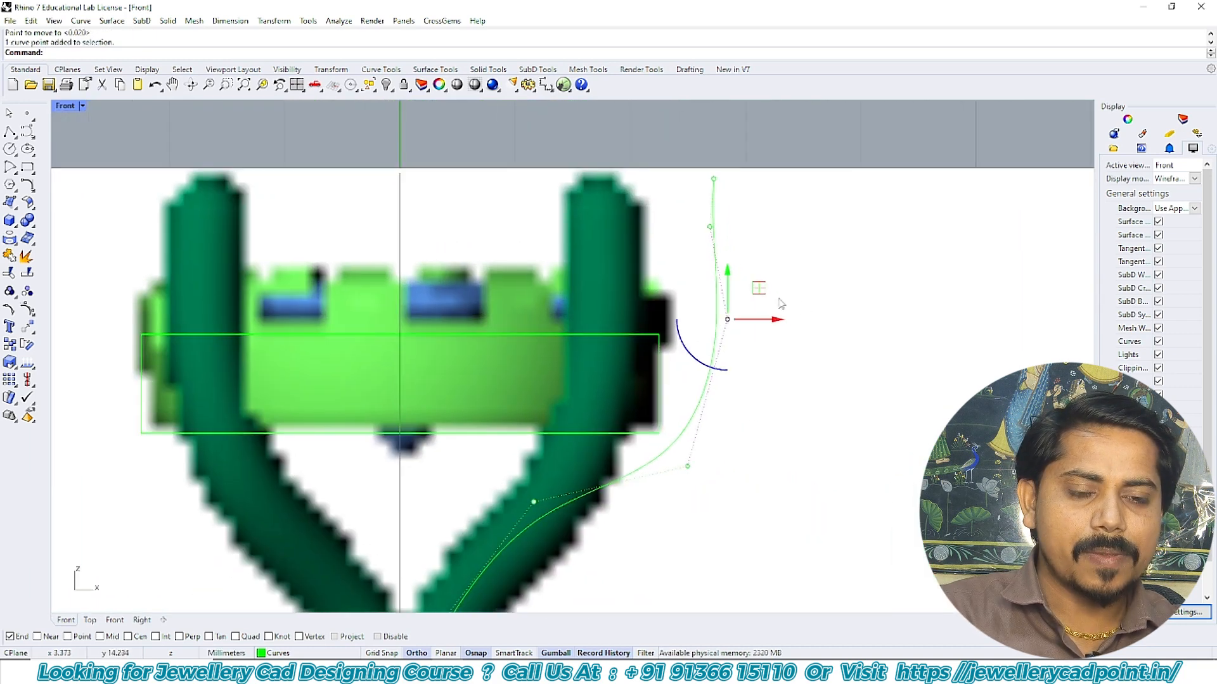
right_drag(812, 322, 788, 298)
key(m)
key(Return)
click(828, 313)
click(815, 313)
- Move the control point just below the prong's upper end about 0.03 mm right to straighten the prong's top
scroll(656, 178, up, 6)
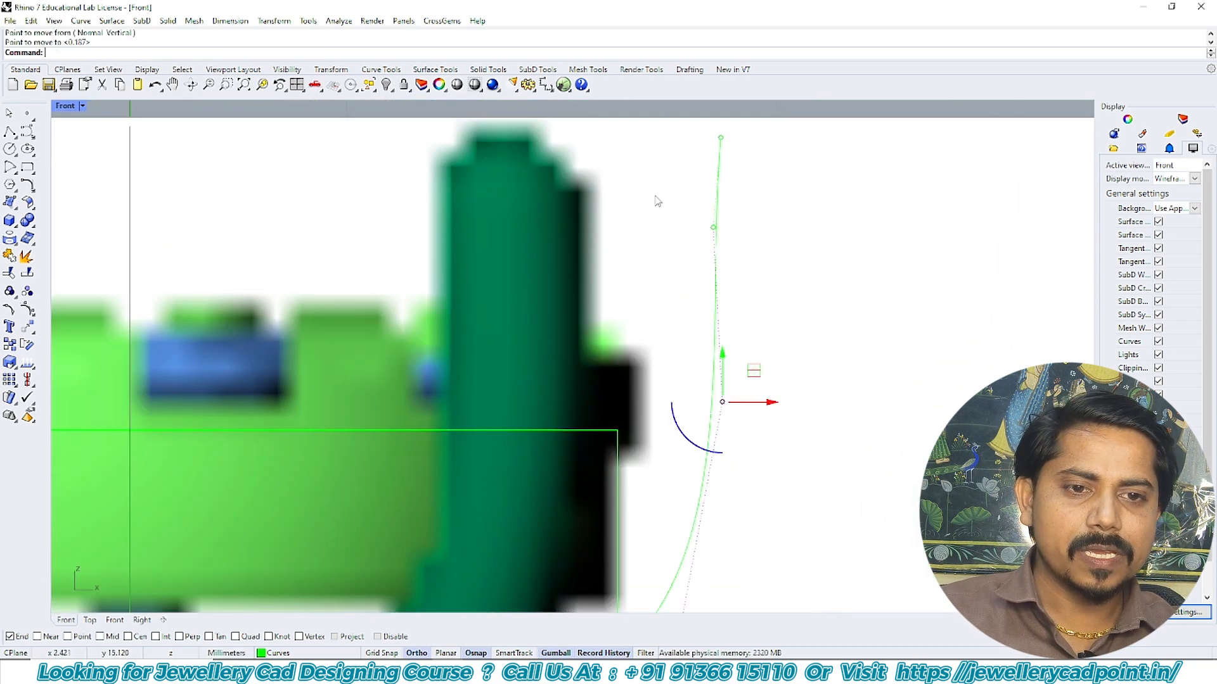
click(713, 227)
right_click(808, 216)
click(808, 216)
click(815, 217)
scroll(804, 267, down, 7)
right_drag(765, 334, 736, 226)
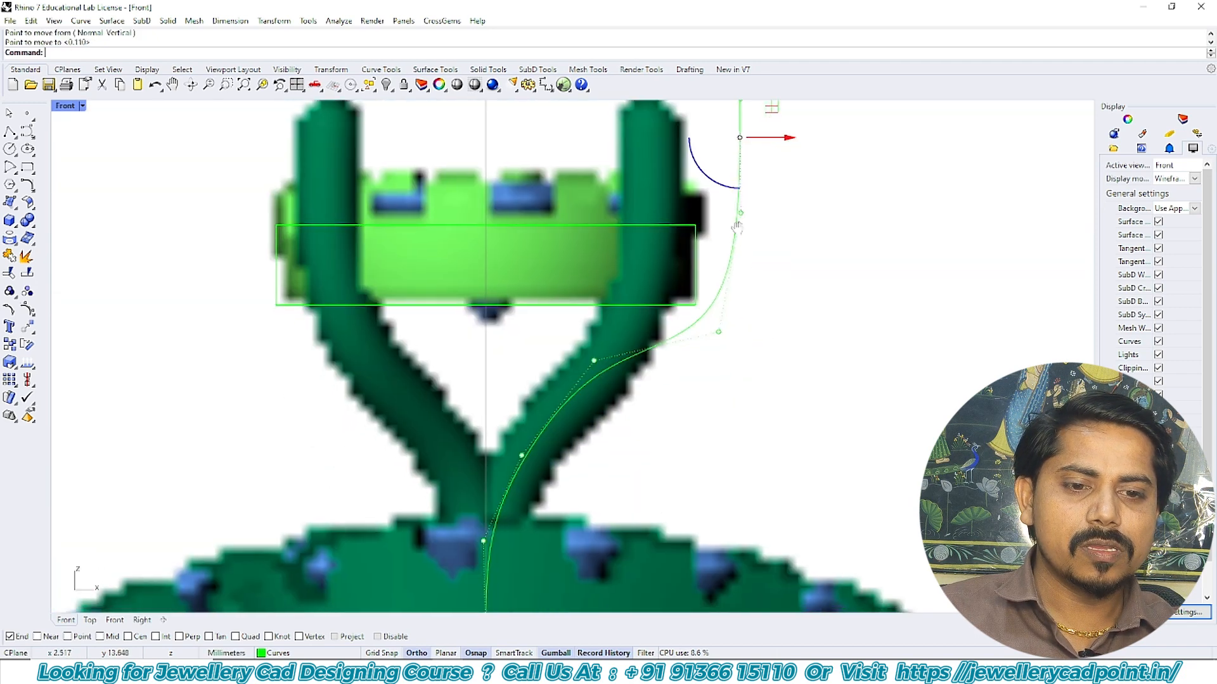
- Move the control point at the fork above the band about 0.03 mm left
scroll(736, 227, down, 4)
scroll(597, 377, up, 6)
drag(553, 402, 632, 347)
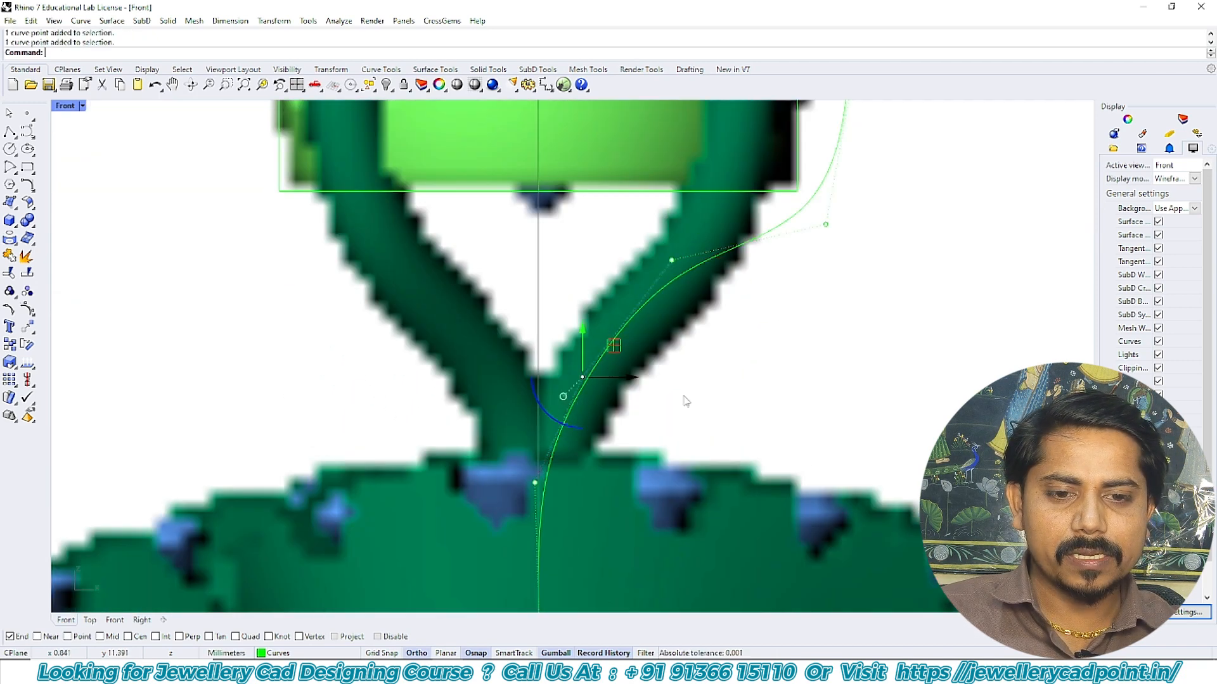
right_click(786, 405)
click(785, 405)
click(781, 406)
- Raise the control point at the base of the prong's fork by about 0.42 mm
right_drag(781, 406, 762, 290)
click(515, 439)
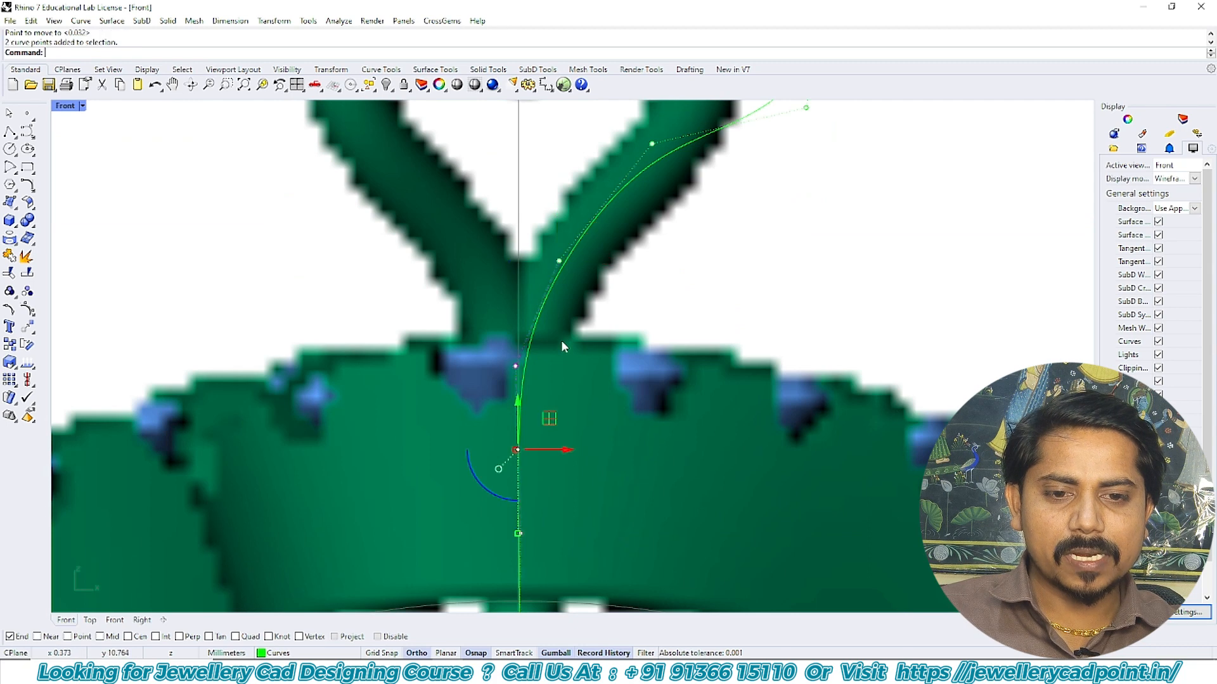
click(514, 367)
text(M)
key(Return)
click(595, 432)
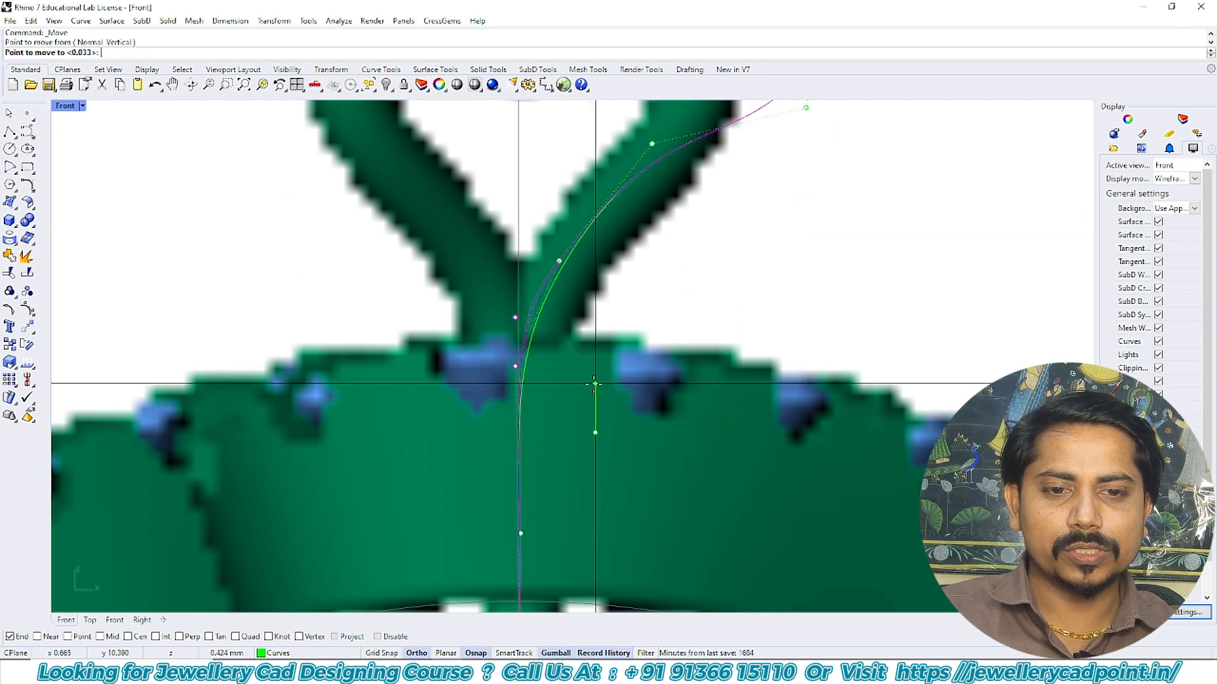
click(595, 383)
- Raise the next control point up along the fork by about 0.06 mm
right_drag(591, 390, 576, 420)
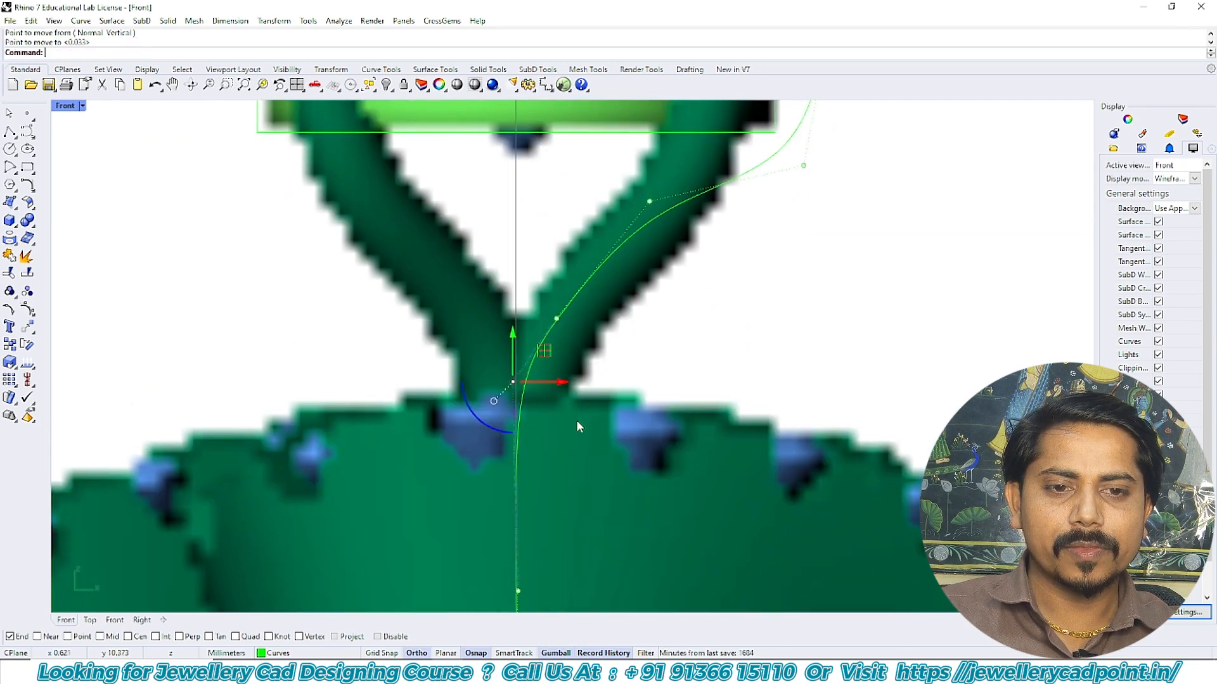
text(M)
key(Return)
click(618, 356)
click(621, 349)
- Lower the upper control point on the prong's slanted arm about 0.19 mm and slightly raise the outer one below the setting
text(M)
key(Return)
click(704, 247)
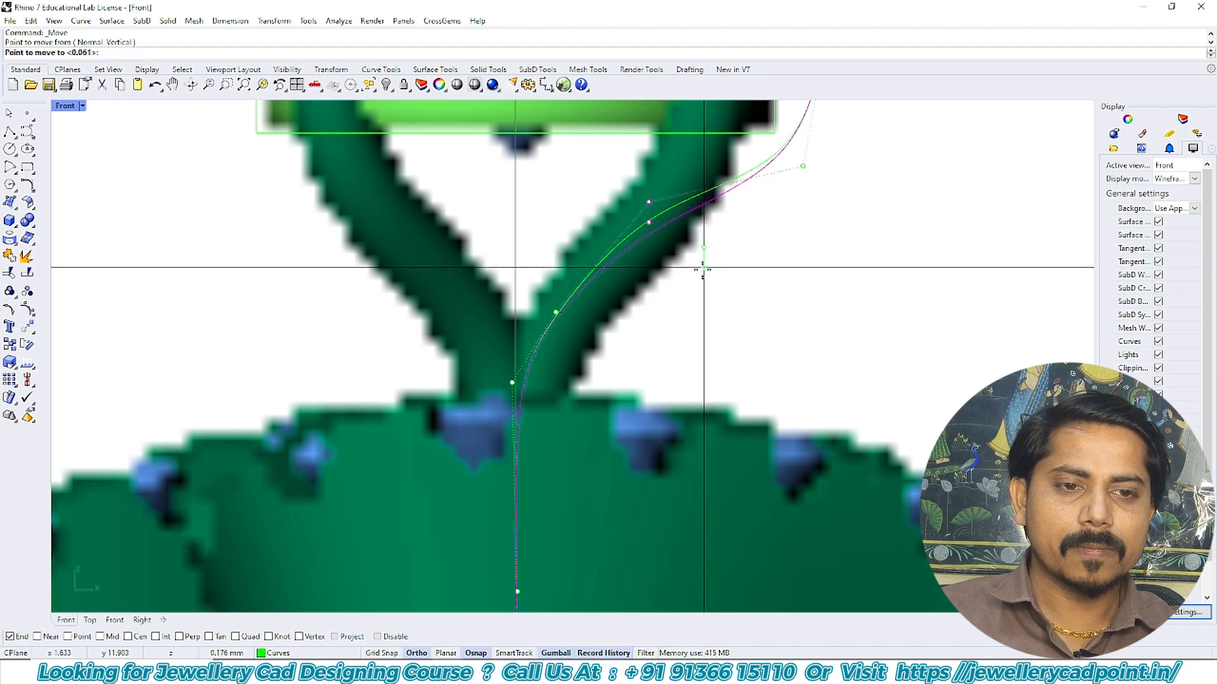
click(703, 270)
right_drag(780, 331, 757, 409)
click(780, 244)
click(830, 238)
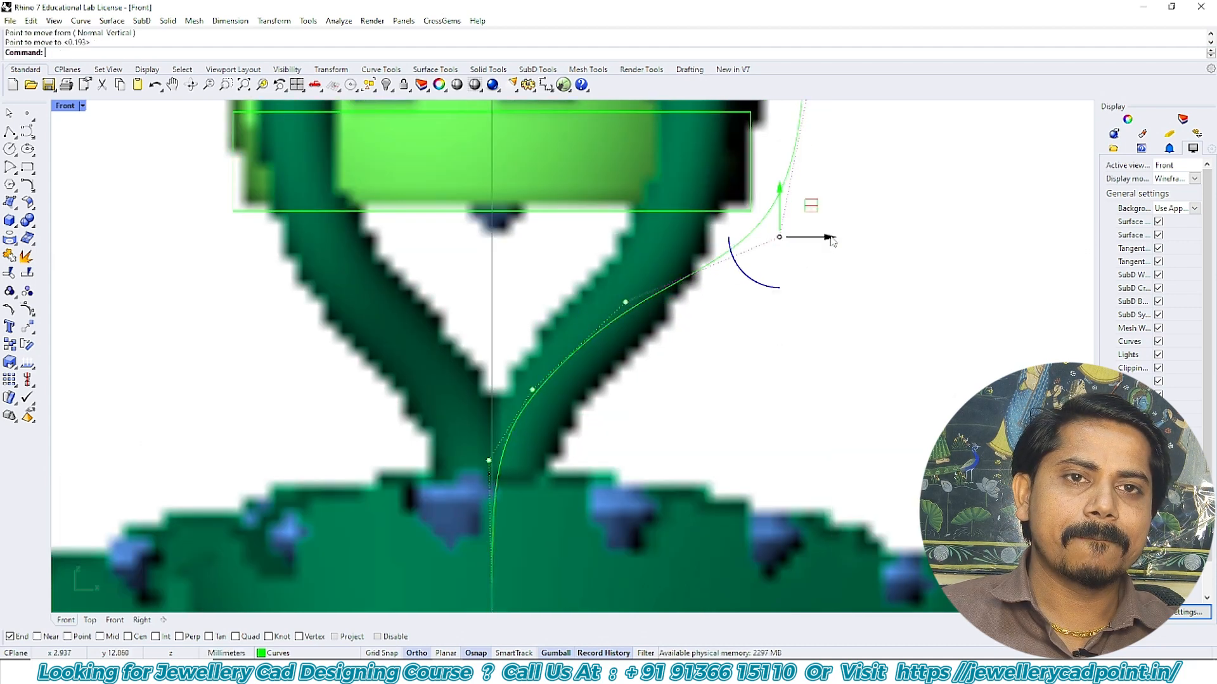
- Hide the control points, return the Front view to shaded display, and select the reshaped prong curve
key(Escape)
key(Escape)
scroll(741, 225, down, 6)
right_drag(763, 207, 755, 247)
text(sv)
key(Return)
scroll(754, 209, up, 2)
click(770, 189)
scroll(754, 203, down, 4)
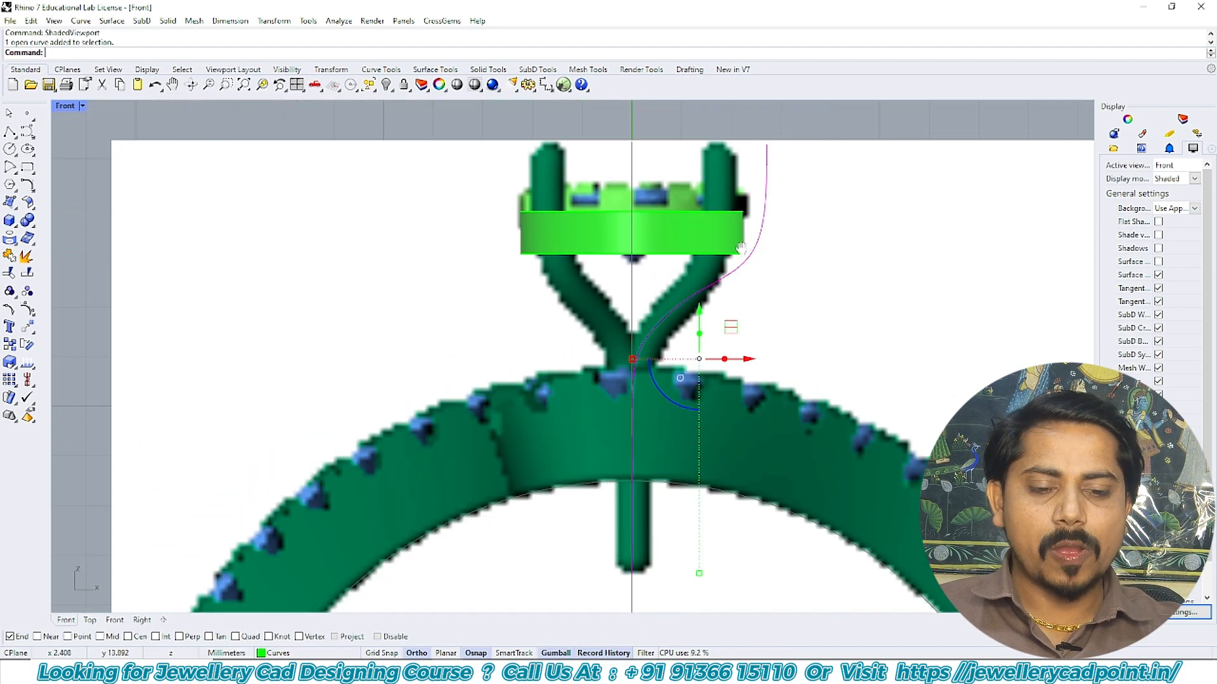
- Create a pipe with rounded caps along the selected prong curve, accepting the offered diameters
right_drag(746, 194, 701, 246)
text(pipe)
key(Return)
key(Return)
key(Return)
key(Return)
key(Return)
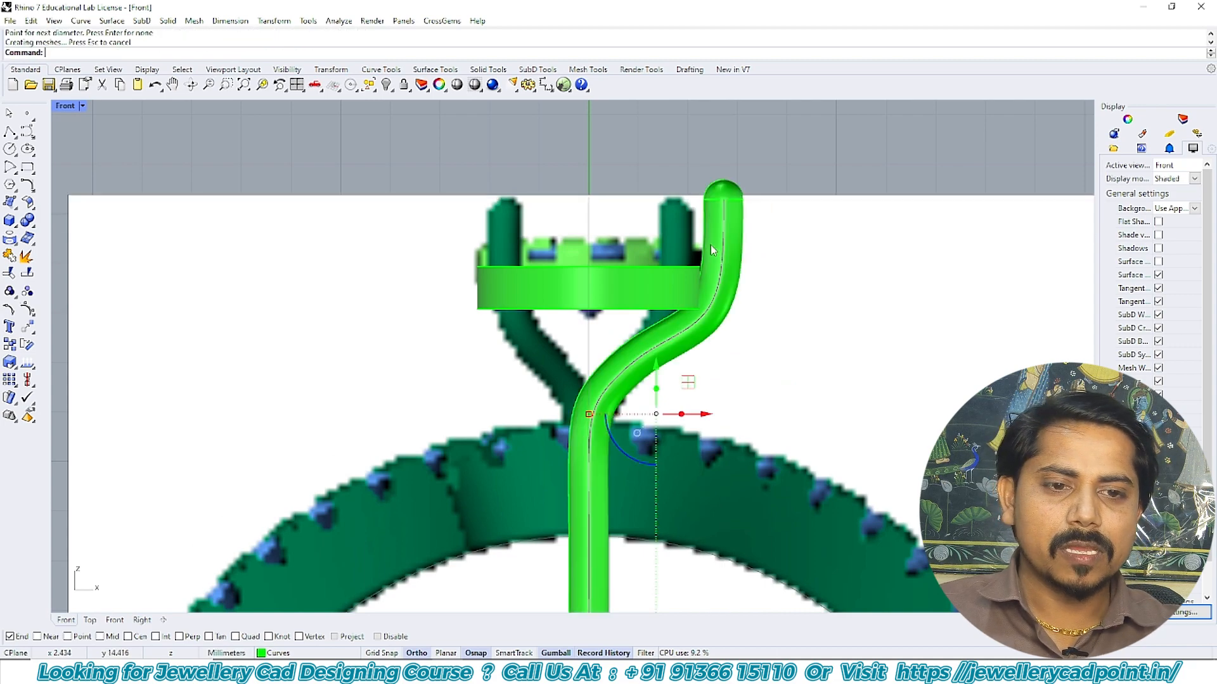
scroll(709, 245, up, 5)
scroll(709, 245, down, 3)
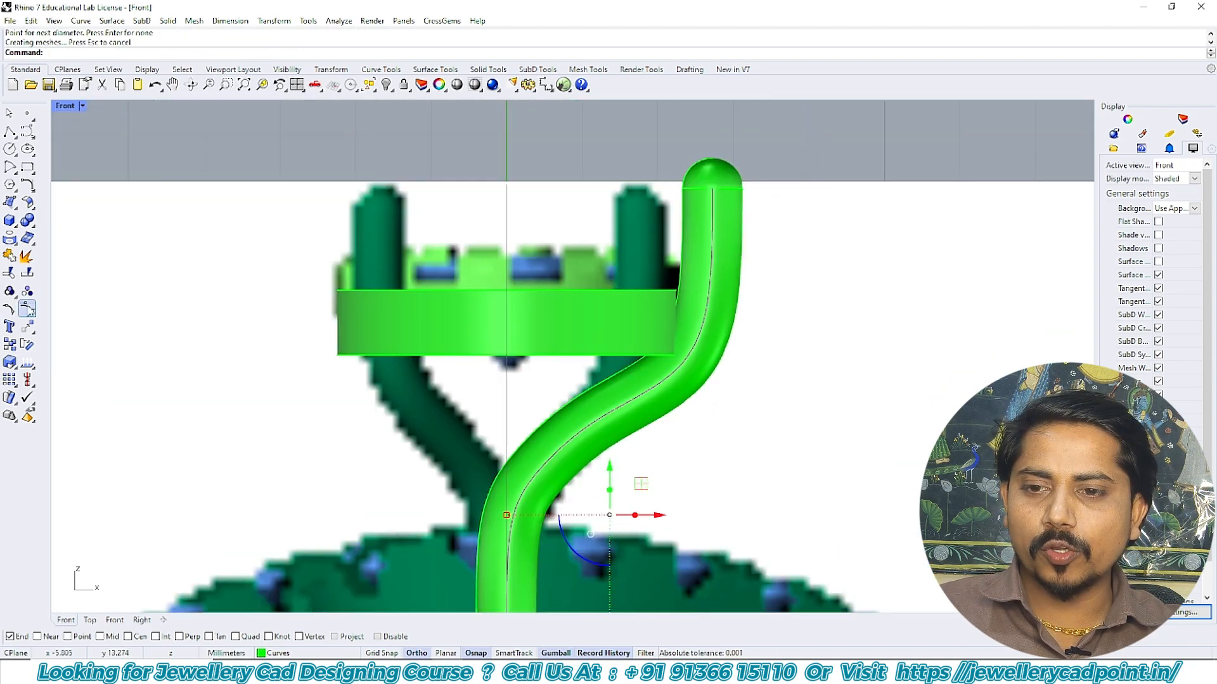
- Shift the prong curve's upper control points toward the setting by about 0.055 mm, with a slight further nudge inward
key(F10)
scroll(721, 226, down, 2)
scroll(745, 226, up, 8)
text(m)
key(Return)
click(896, 287)
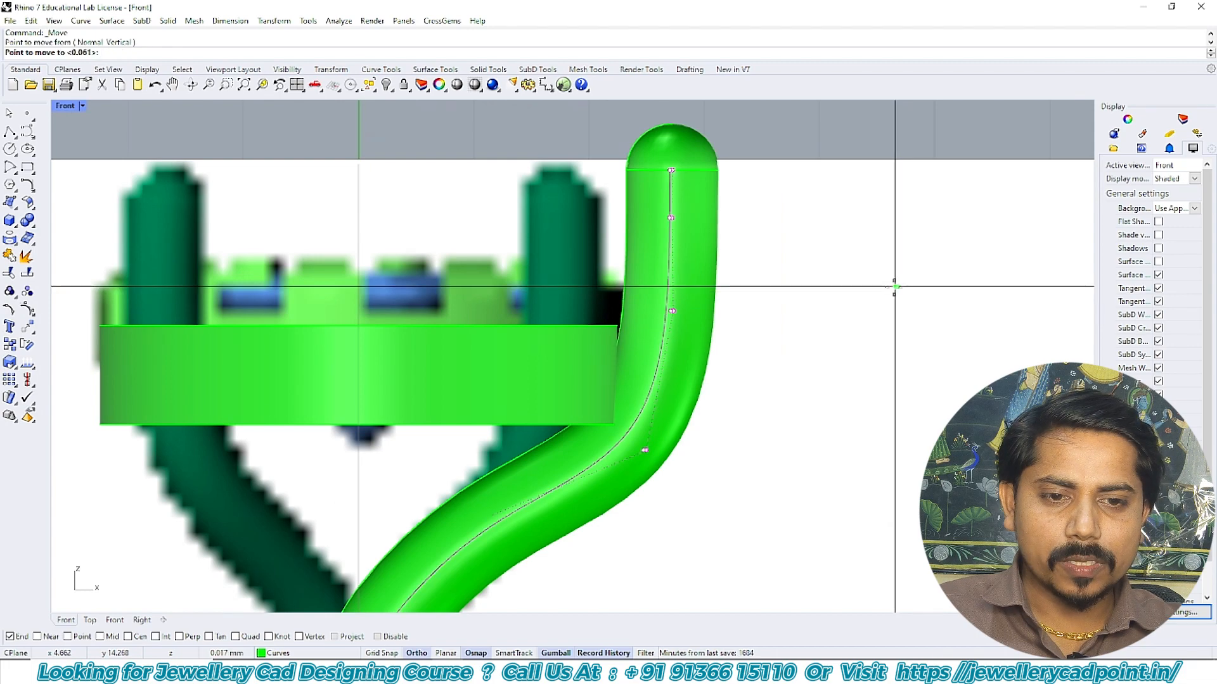
click(891, 286)
key(Return)
click(898, 288)
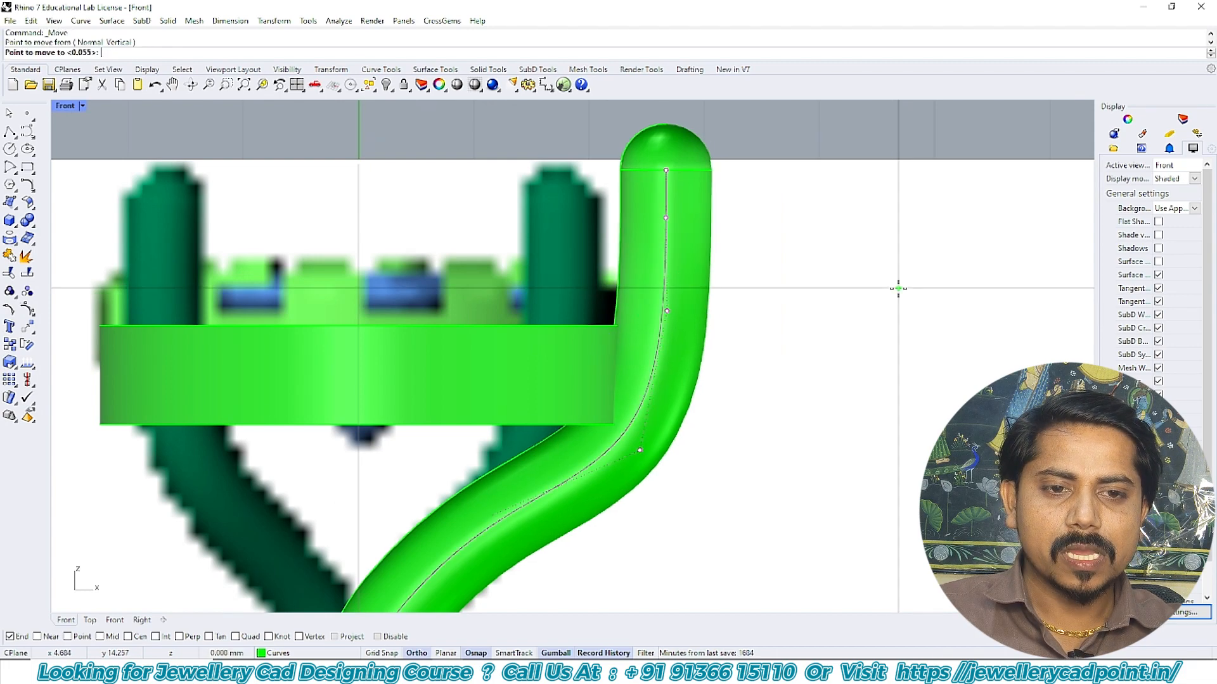
click(896, 288)
scroll(816, 285, down, 2)
key(Escape)
key(Escape)
- Switch to the Top view and select the prong pipe
text(t)
key(Return)
scroll(763, 376, up, 6)
click(767, 375)
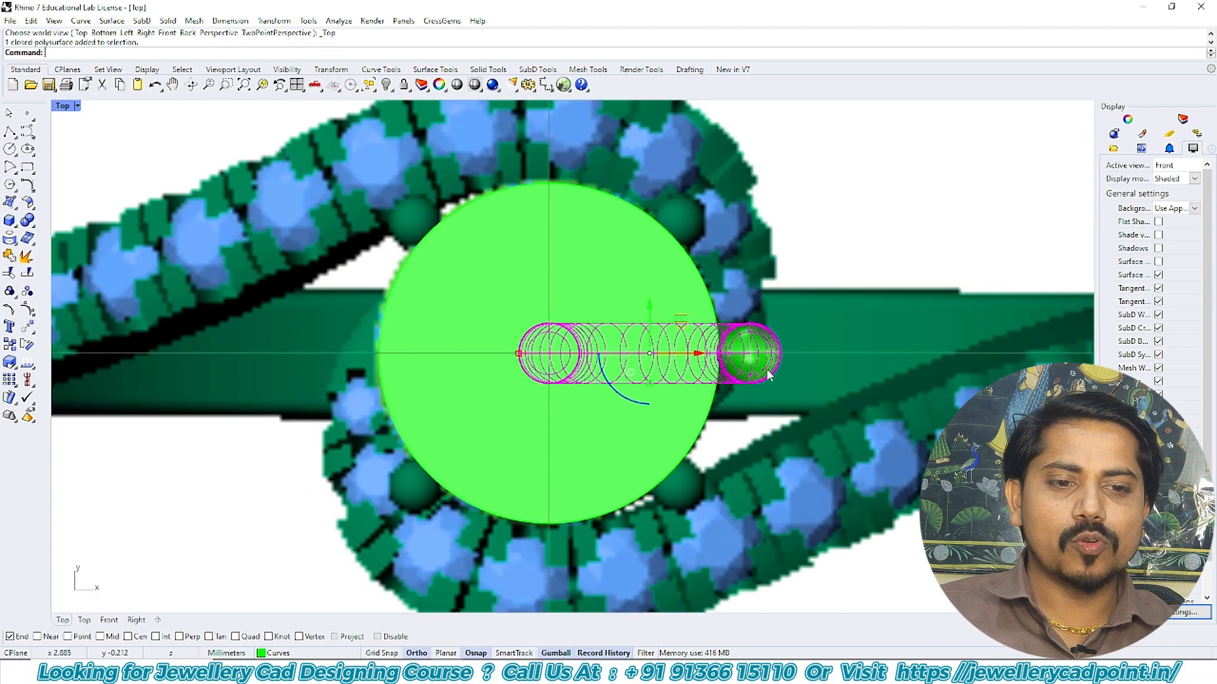
scroll(729, 296, down, 3)
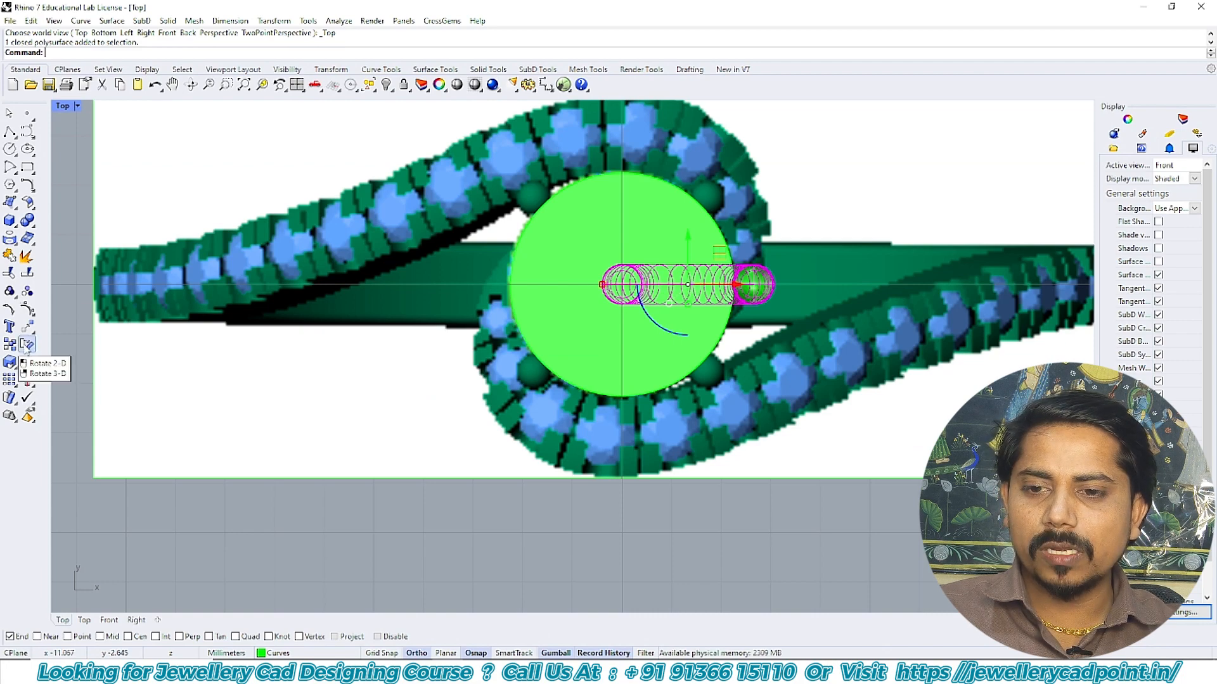
- Try rotating a copy of the prong pipe by 45° about the origin, and undo it
click(27, 345)
text(0)
key(Return)
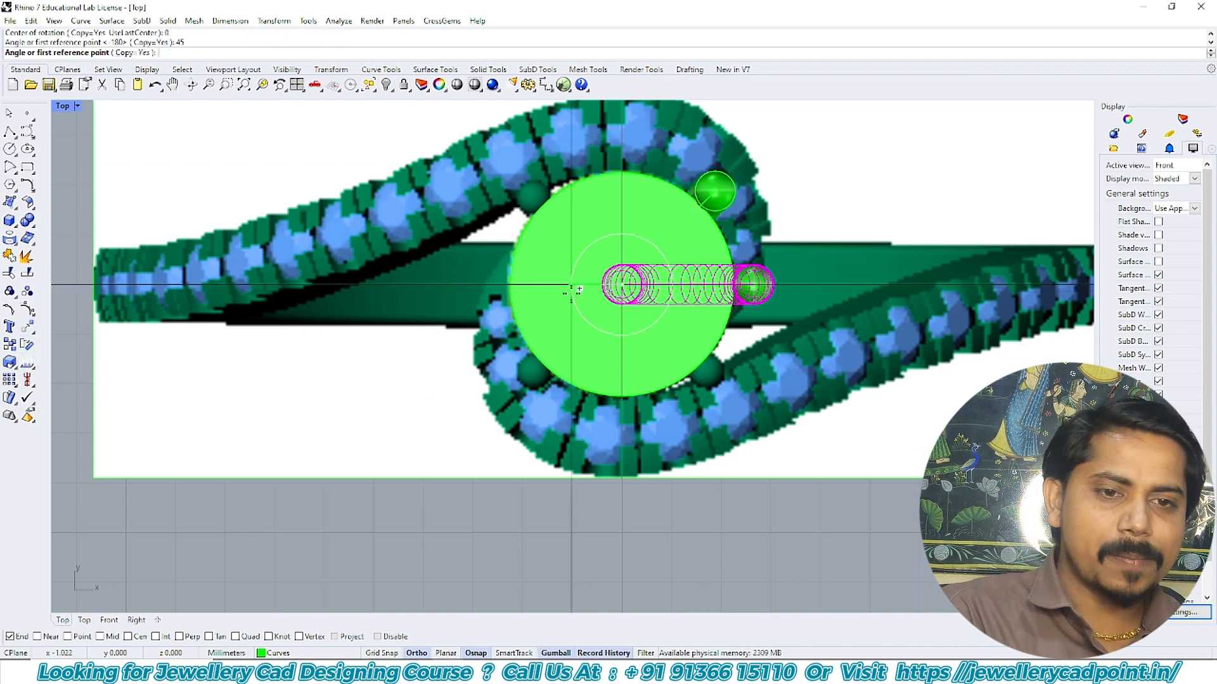
key(Escape)
key(Escape)
scroll(697, 185, up, 3)
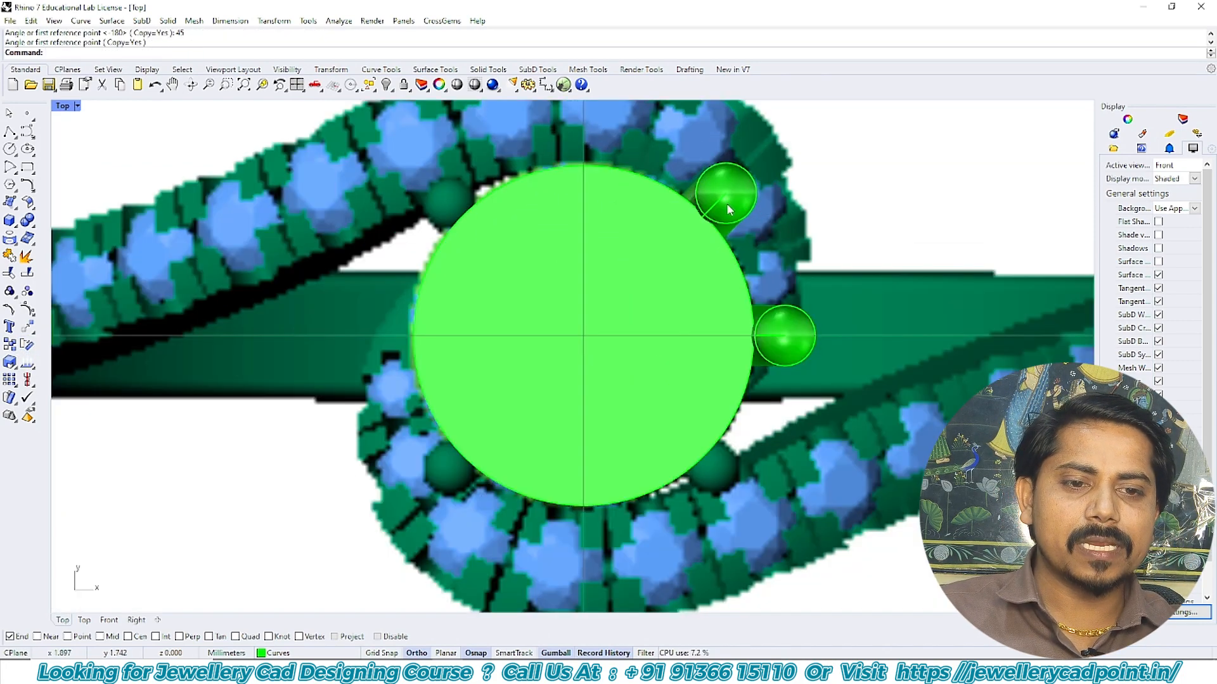
key(ctrl+z)
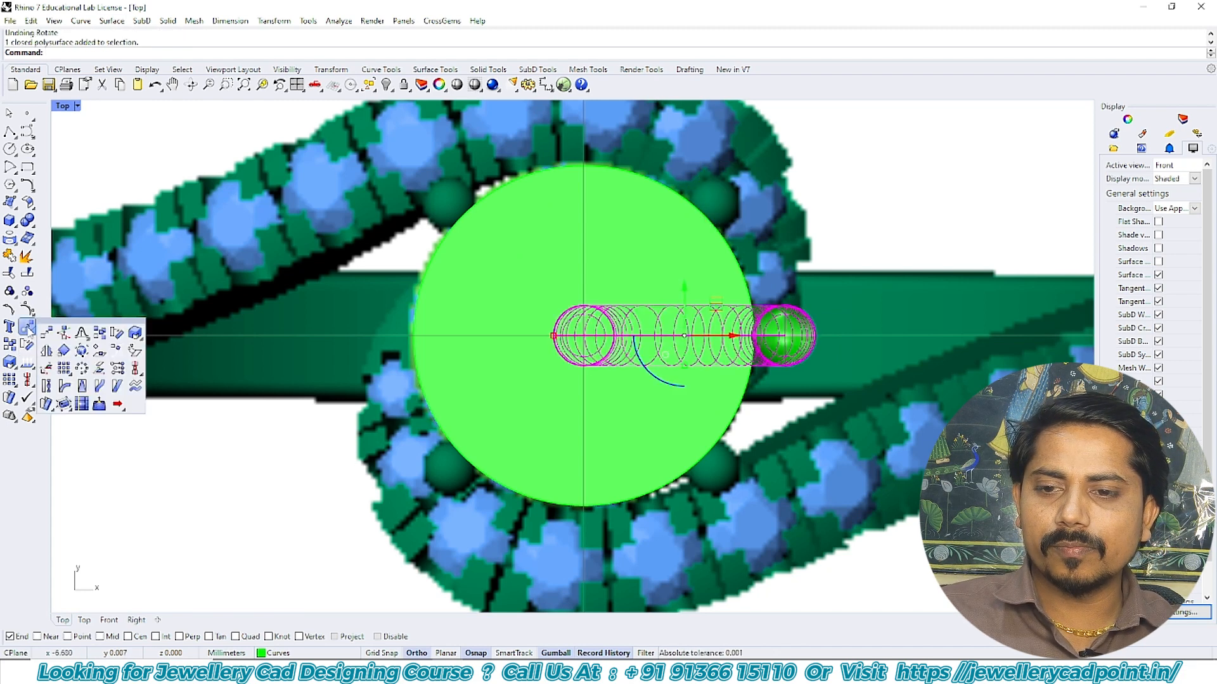
- Rotate the prong pipe itself by -45° about the origin, with copying turned off
click(27, 344)
text(0)
key(Return)
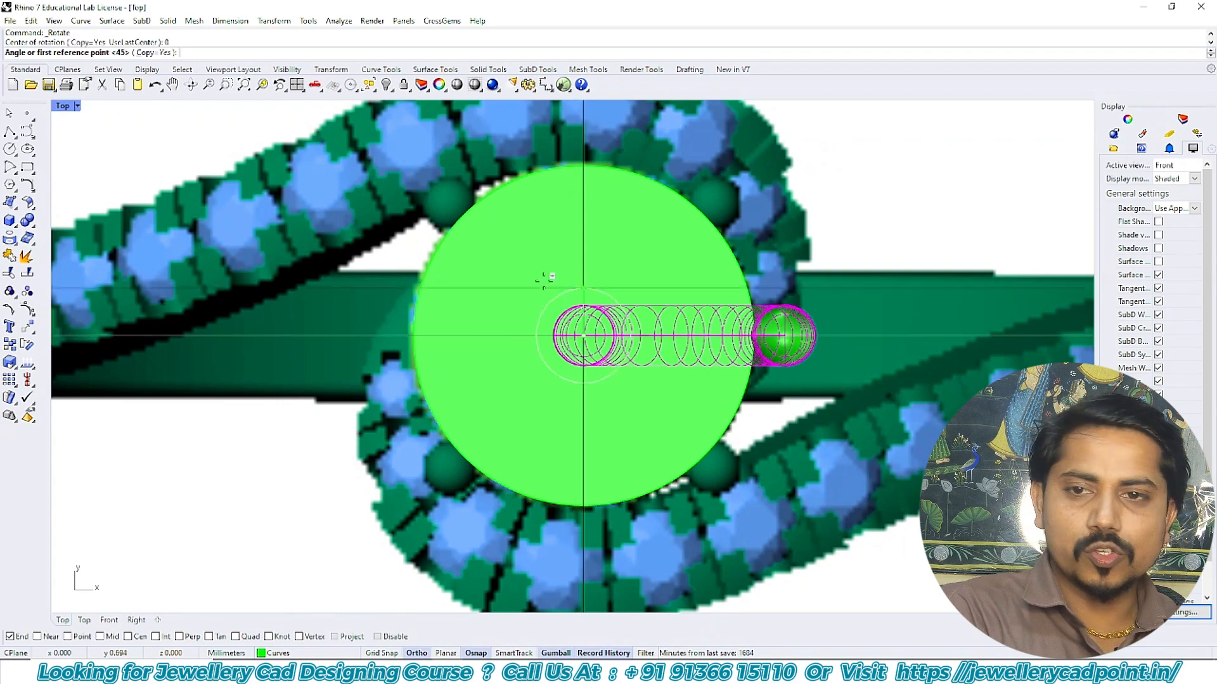
click(155, 52)
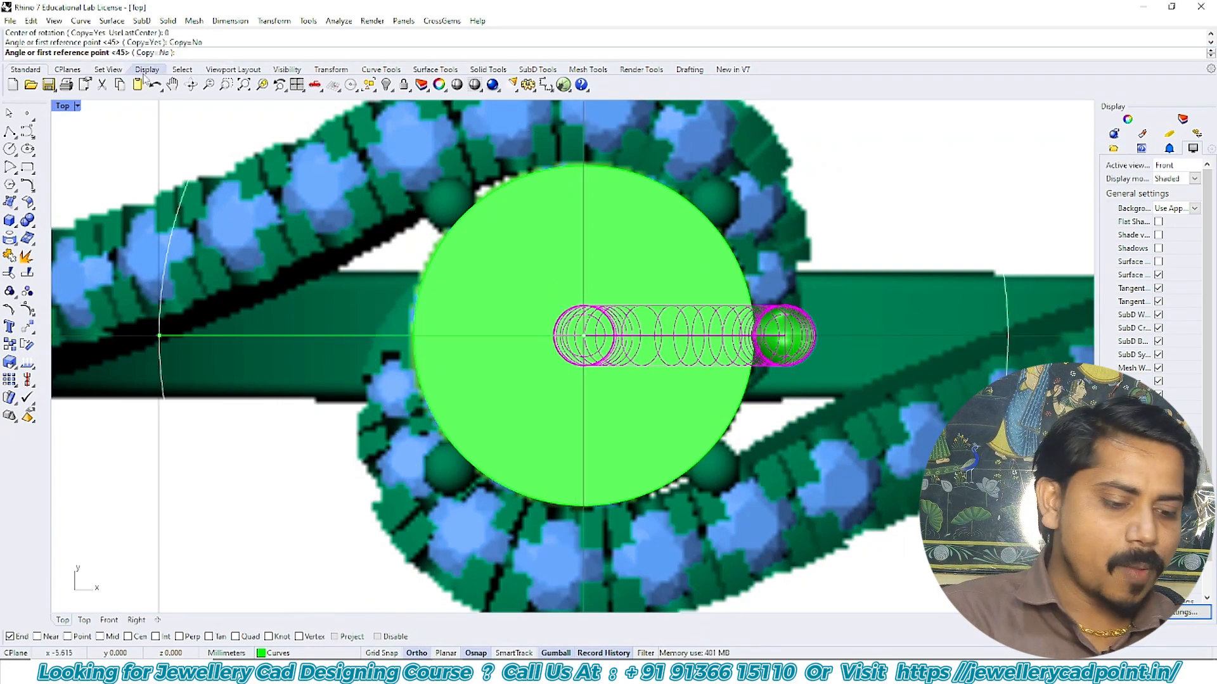
key(Return)
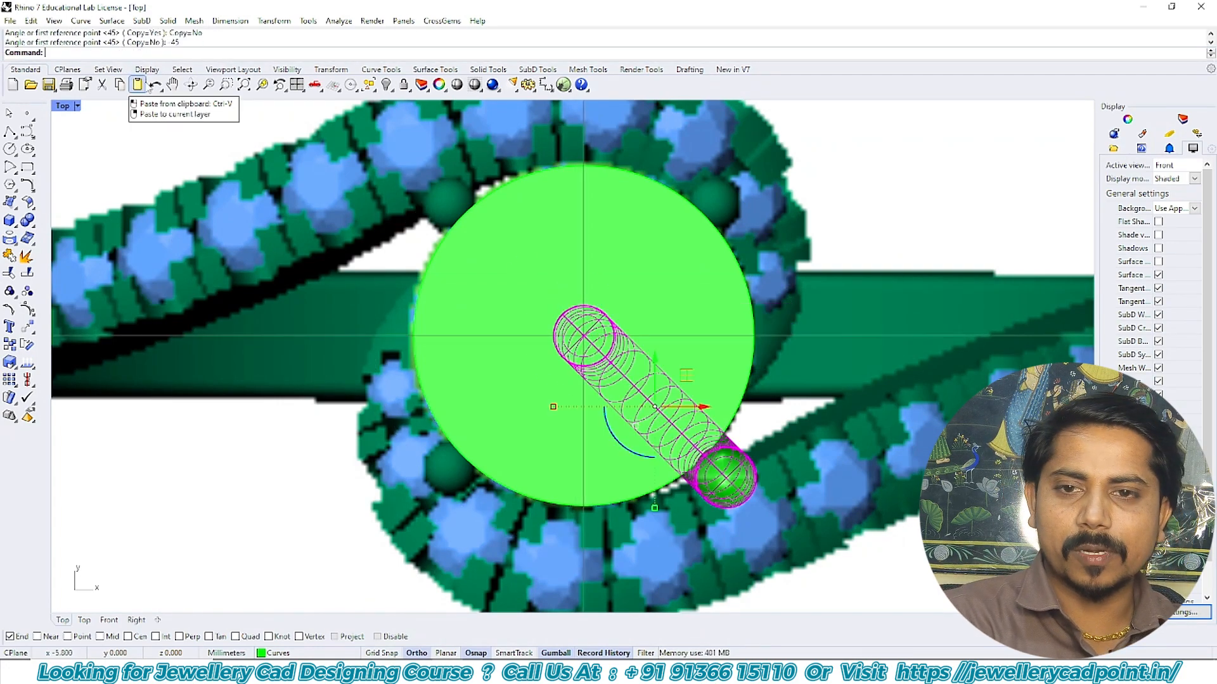
key(Escape)
- Polar-array the rotated prong pipe about the origin into 4 items, accepting the offered settings
click(742, 479)
right_drag(679, 468, 687, 412)
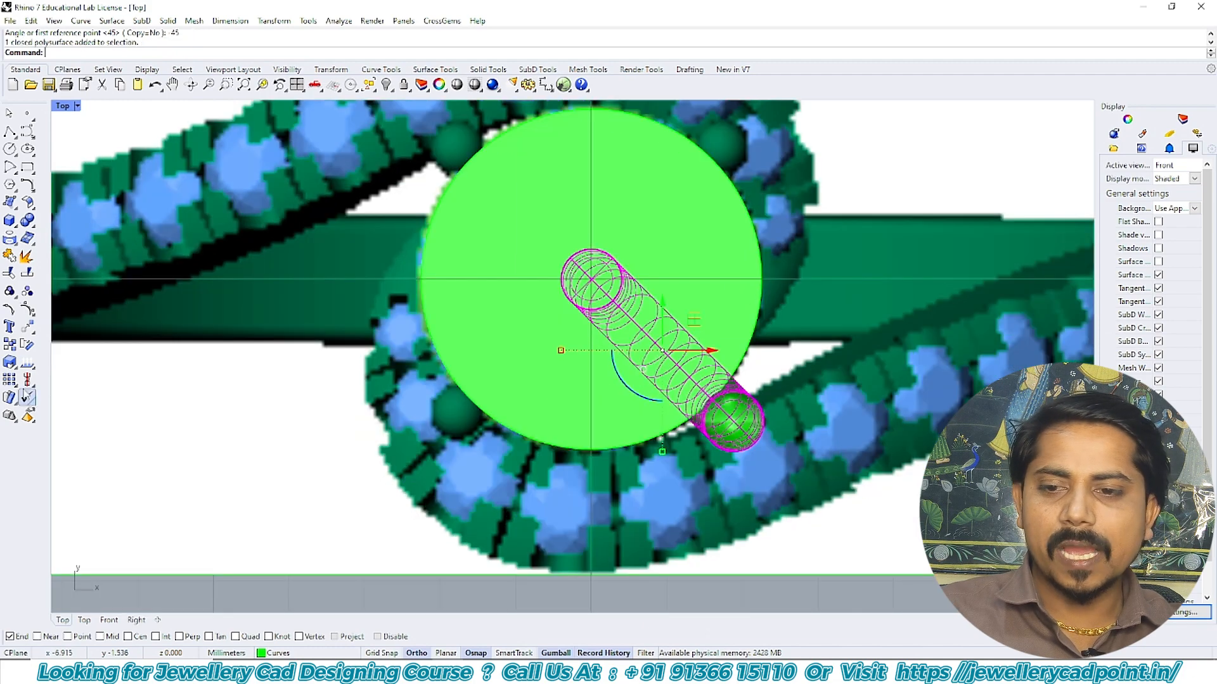
click(26, 326)
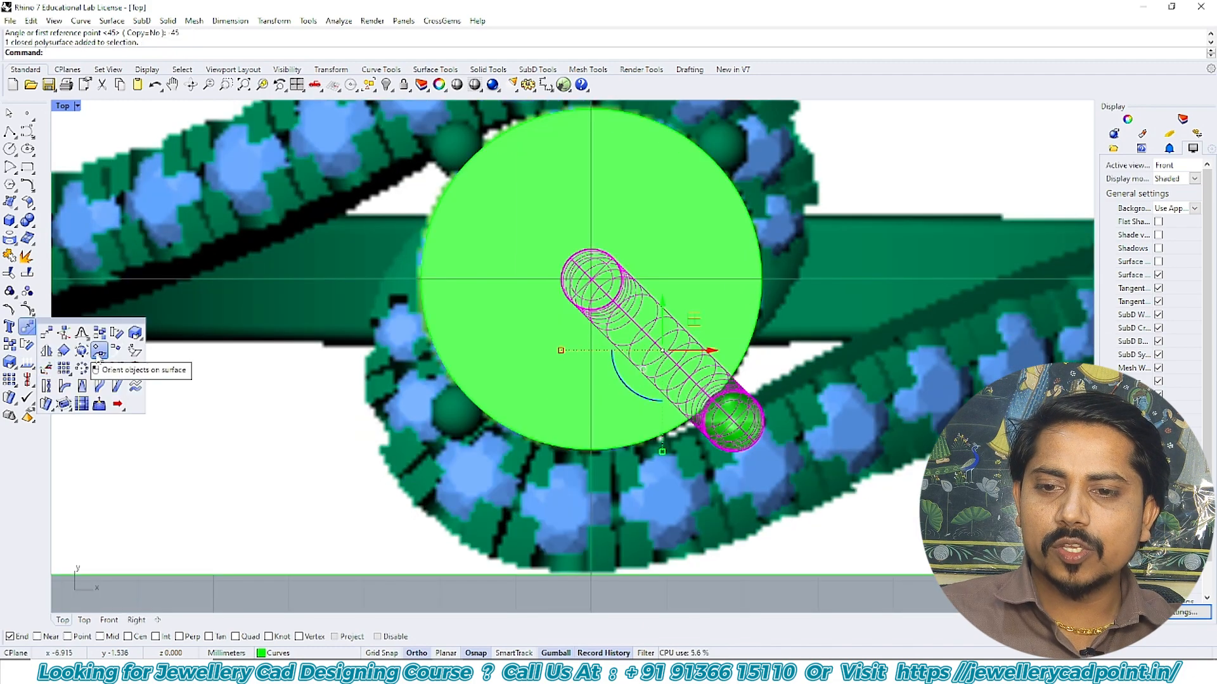
click(85, 373)
key(Return)
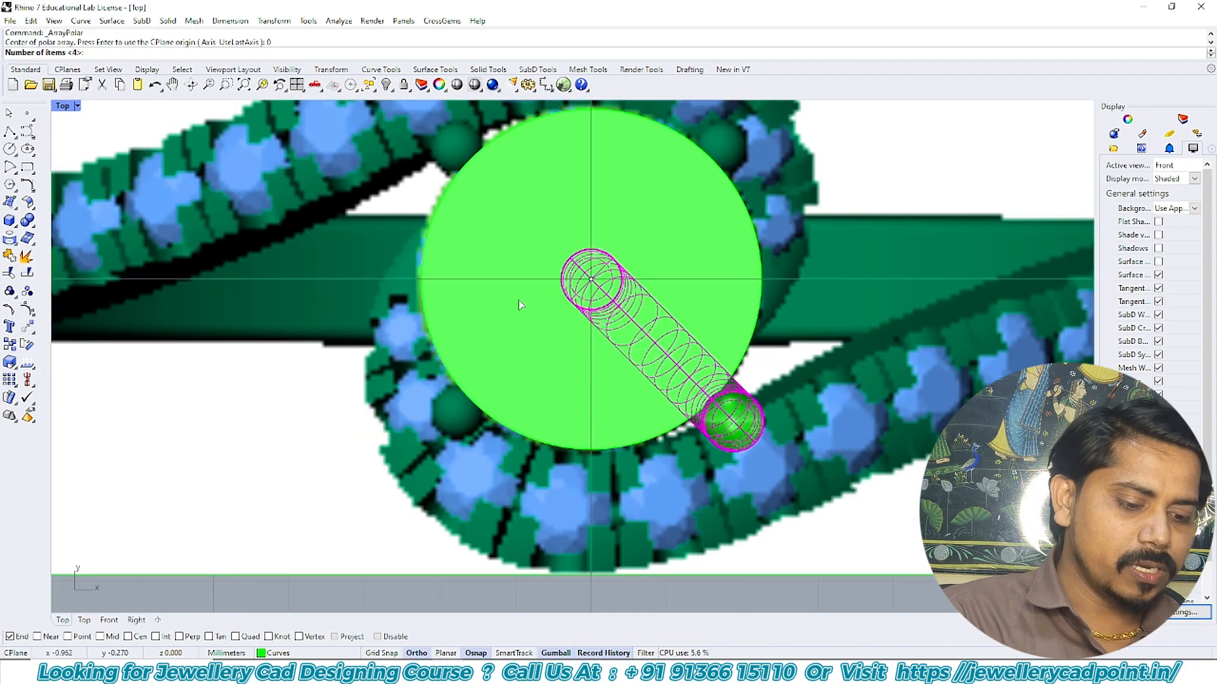
key(Return)
key(Return)
key(Return)
key(Return)
key(Return)
scroll(628, 303, down, 6)
- Examine the arrayed prongs against the reference picture in the Front view, cancelling the repeated array command
key(ctrl+F2)
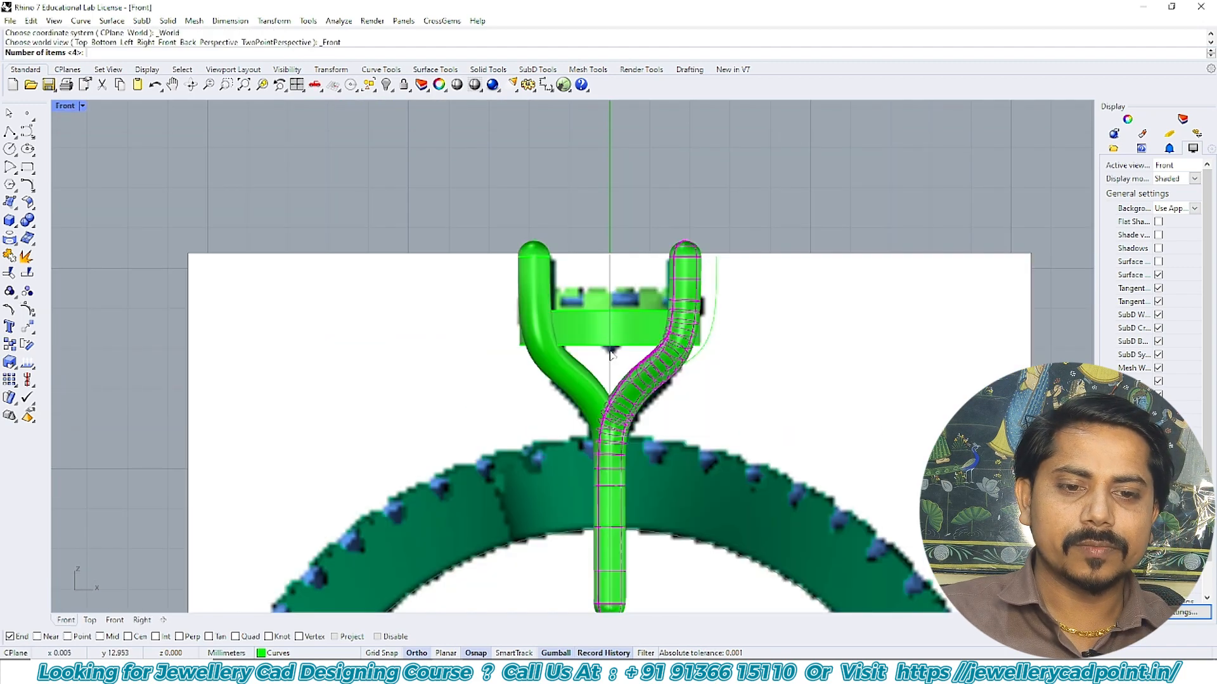
right_drag(678, 396, 666, 351)
key(Escape)
scroll(635, 376, down, 3)
scroll(602, 317, up, 2)
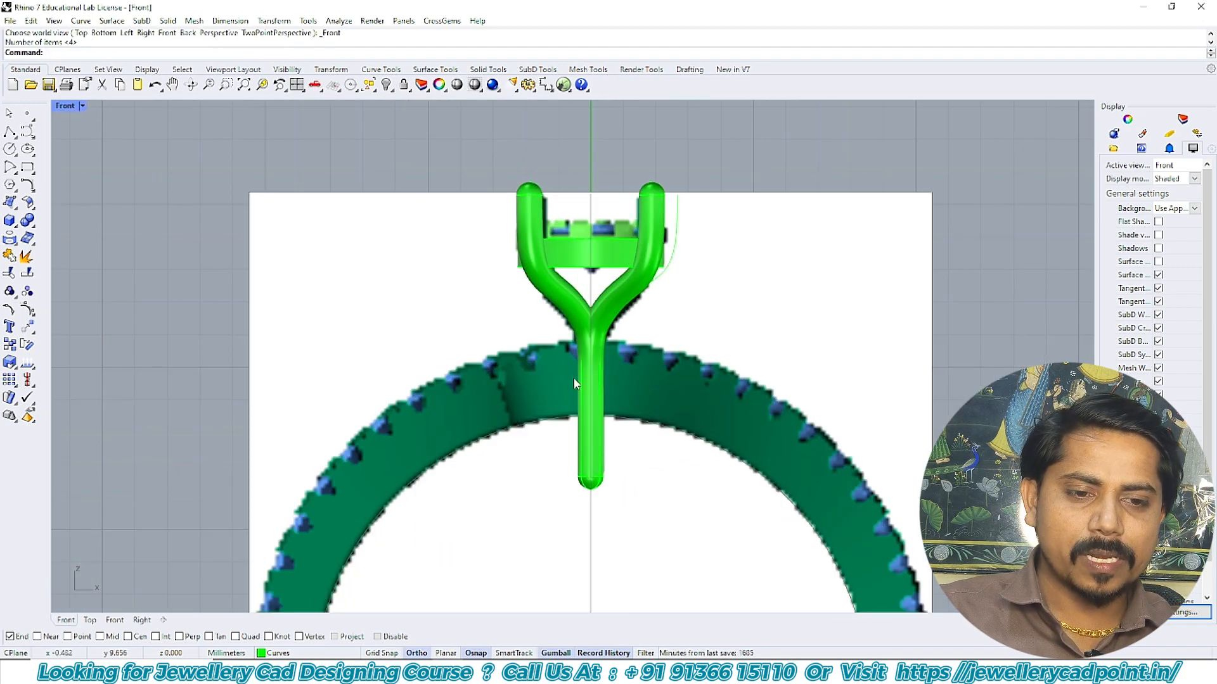
scroll(575, 384, down, 3)
scroll(584, 260, up, 1)
- Group the four prong pipes in the Top view, and hide them briefly before undoing the hiding
key(ctrl+F1)
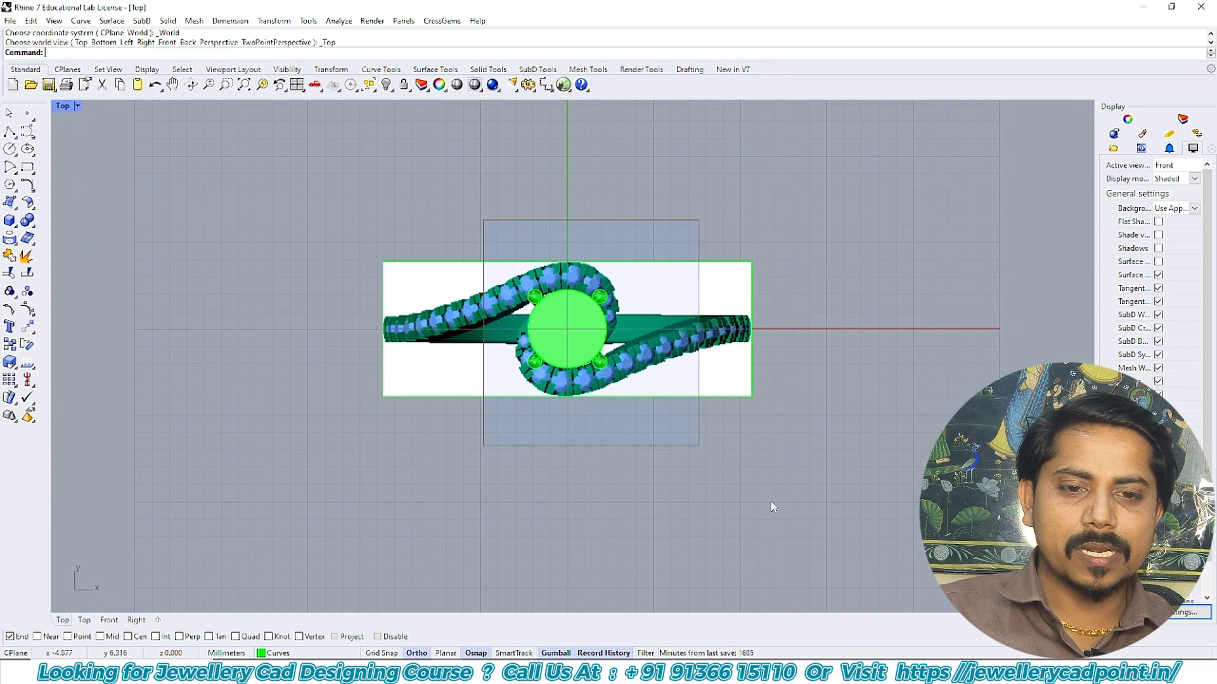
drag(771, 507, 675, 410)
text(g)
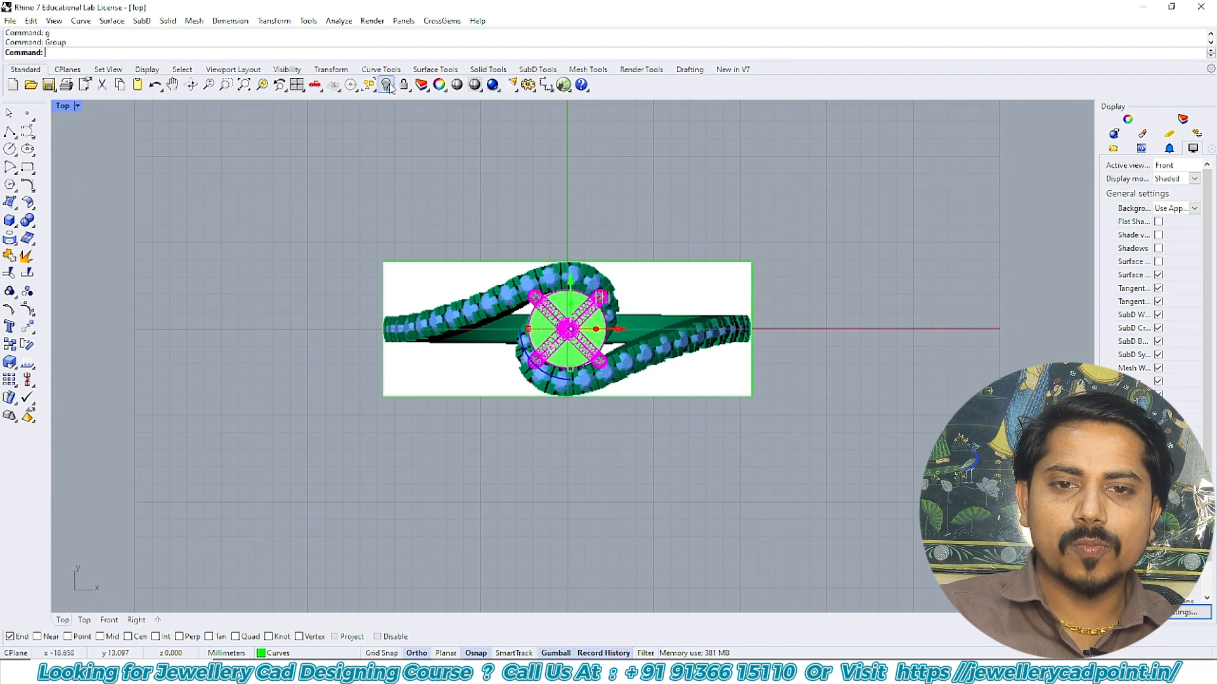
click(386, 85)
key(ctrl+z)
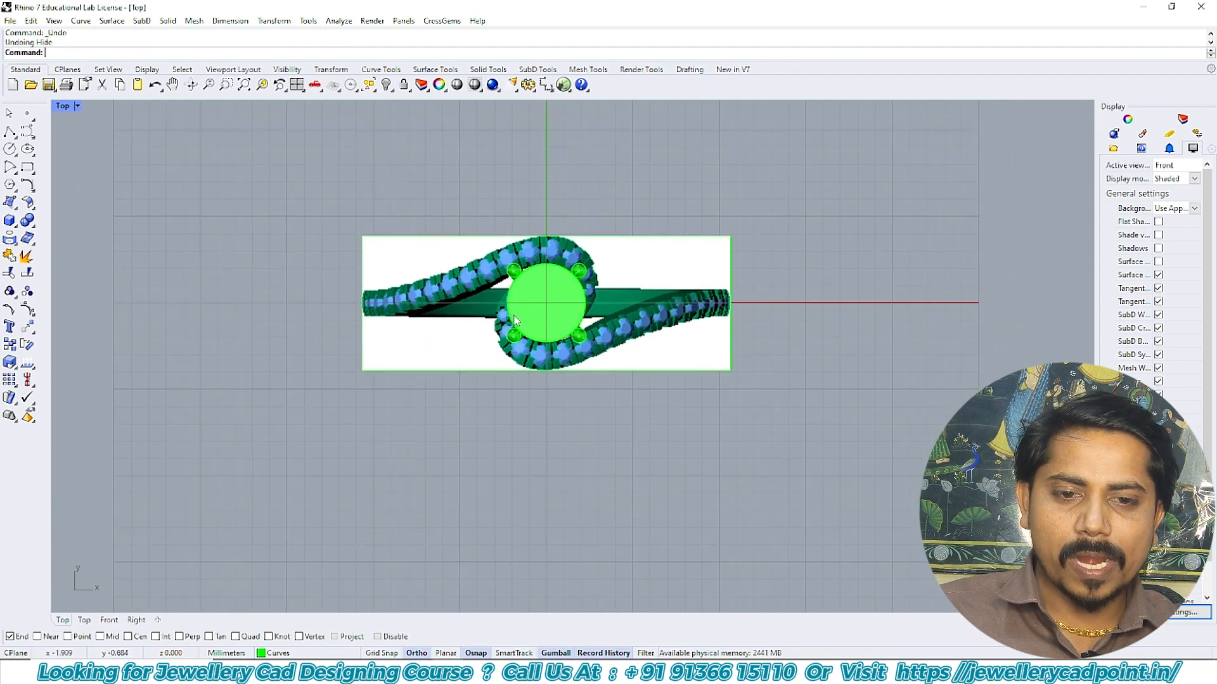
- Start an interpolated curve on the setting's left edge and trace it down around the edge past the lower-left prong
scroll(558, 370, up, 3)
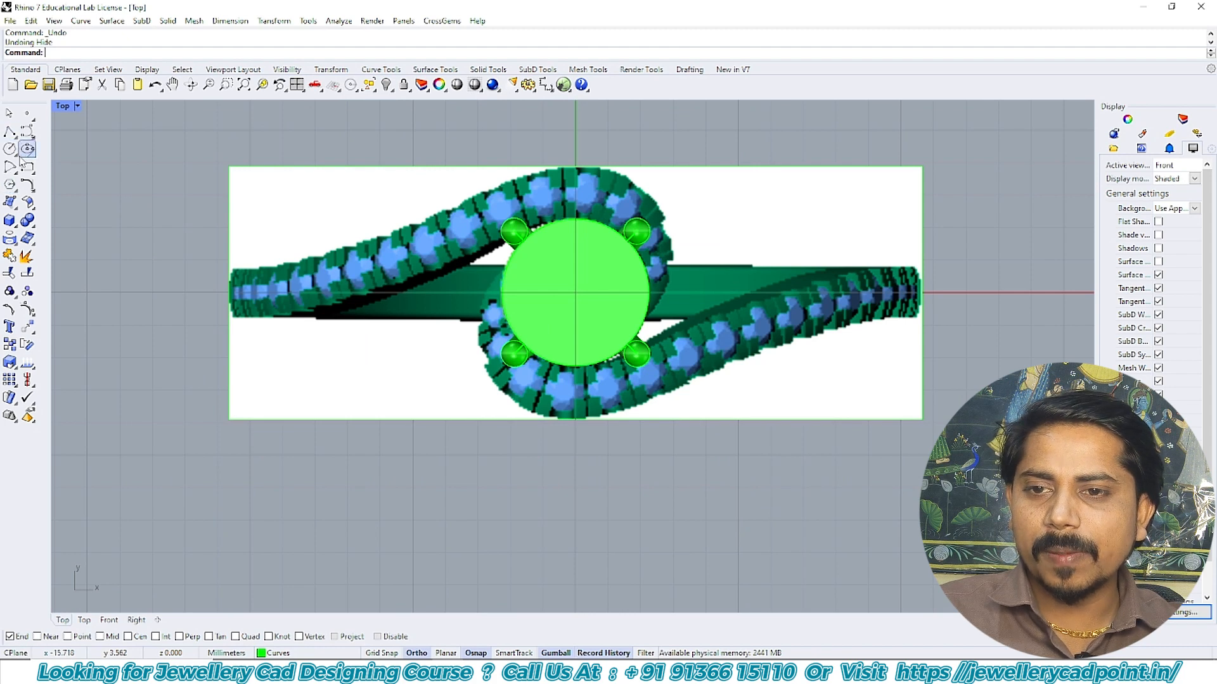
click(32, 136)
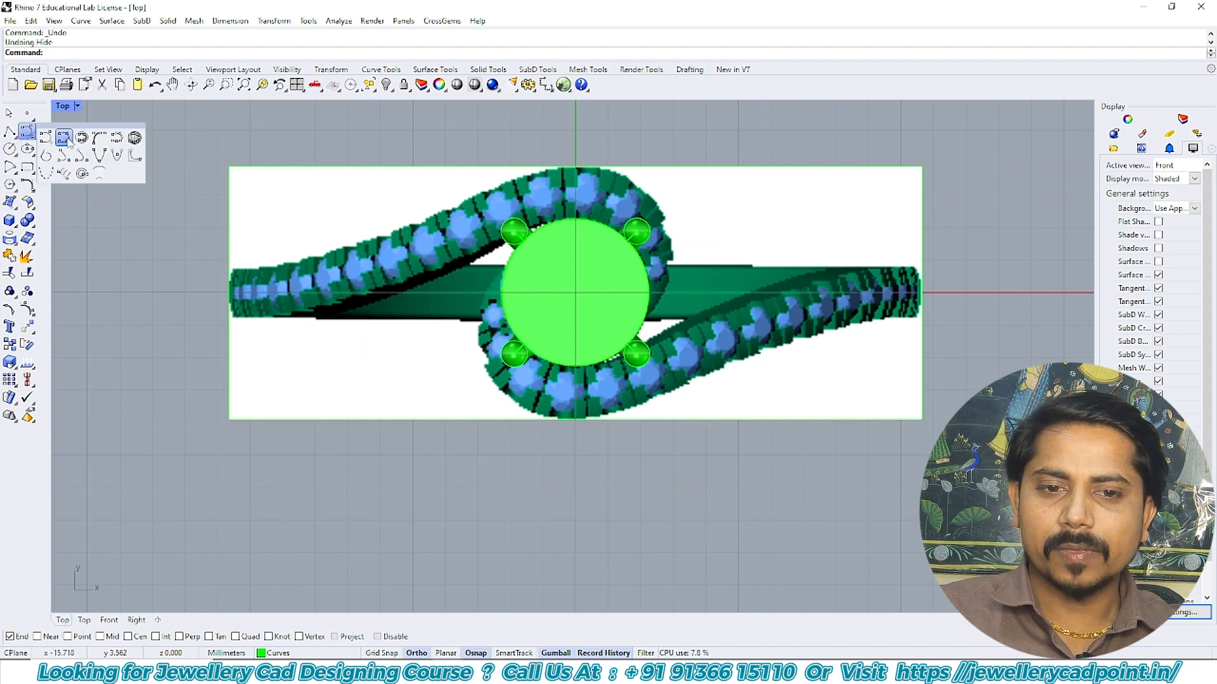
click(64, 137)
scroll(496, 267, up, 10)
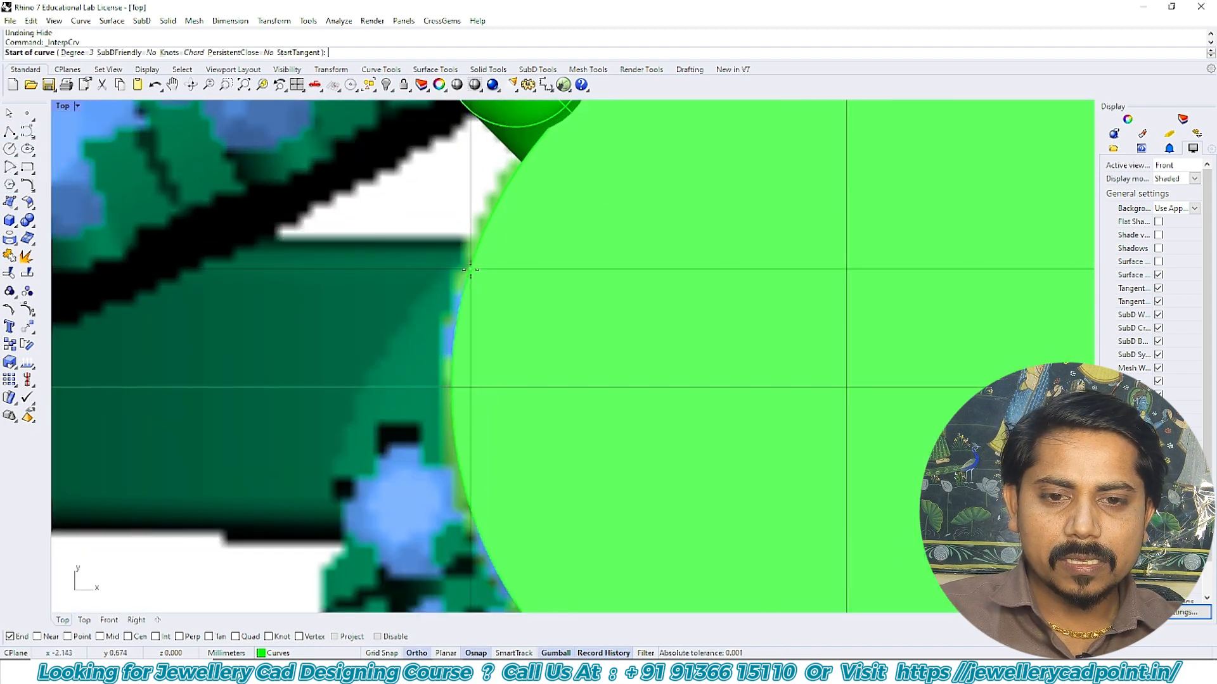
click(475, 267)
scroll(494, 286, up, 2)
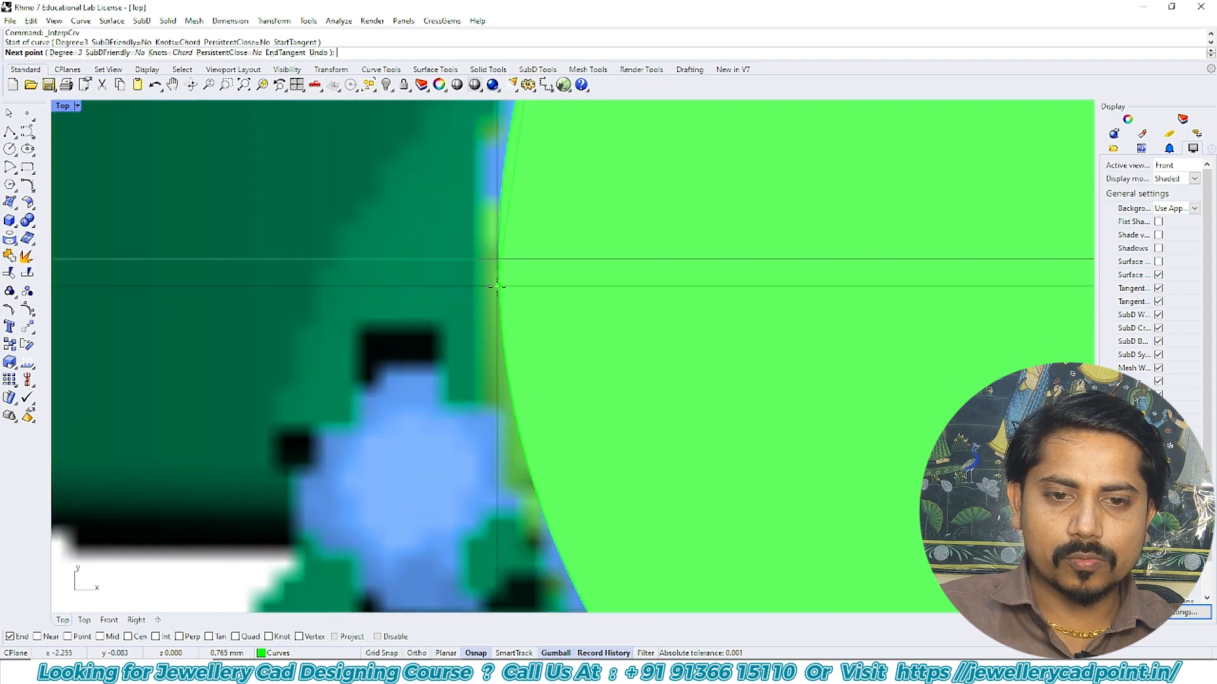
click(497, 286)
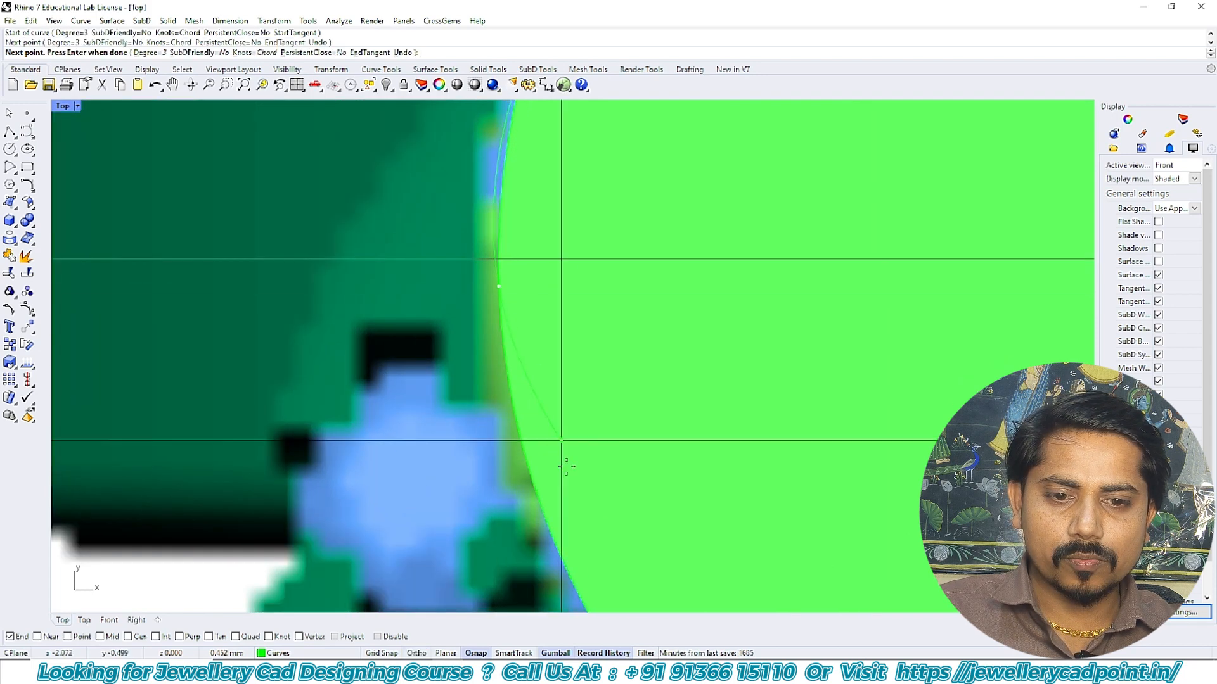
click(541, 500)
scroll(533, 366, down, 3)
click(529, 365)
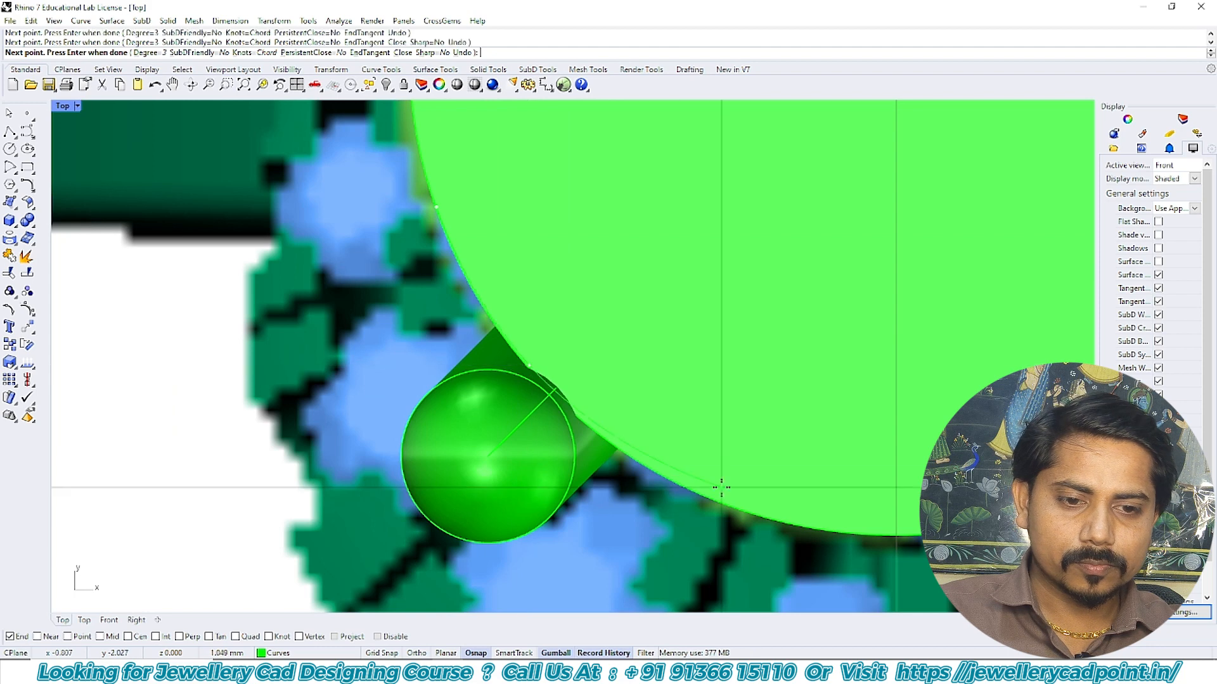
click(699, 493)
- Continue the curve under the setting and past the lower-right prong, following the stone band's inner edge
right_drag(911, 528, 726, 509)
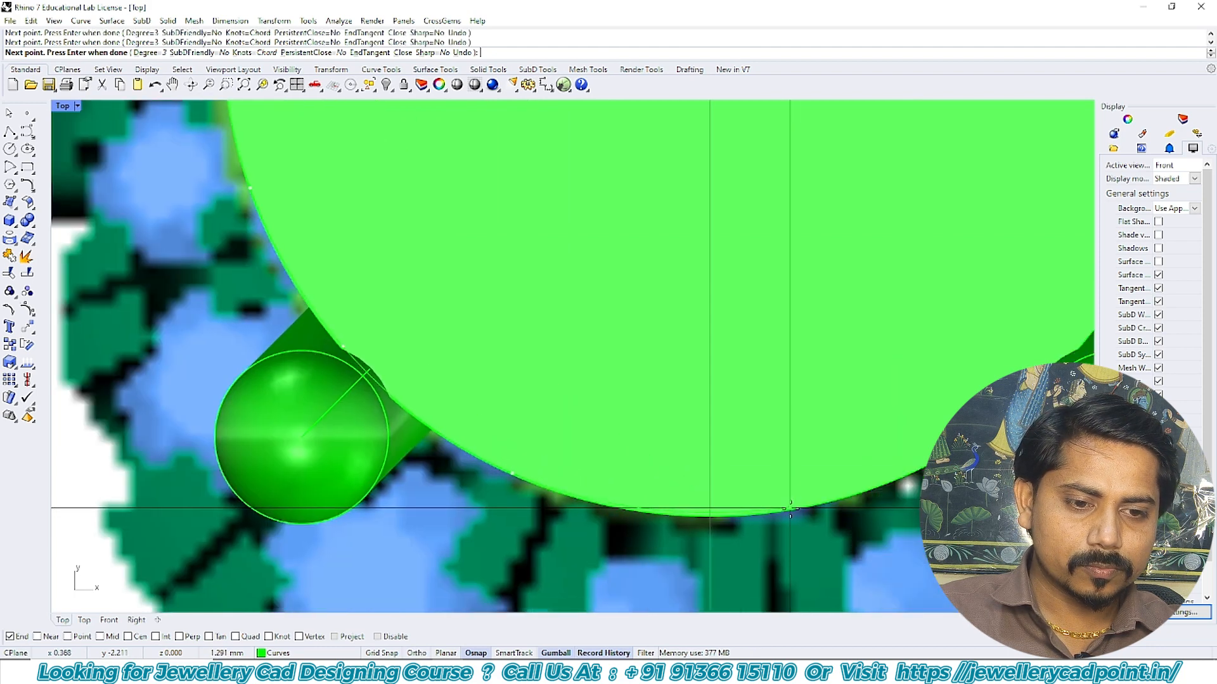
click(794, 508)
right_drag(924, 488, 584, 515)
click(713, 487)
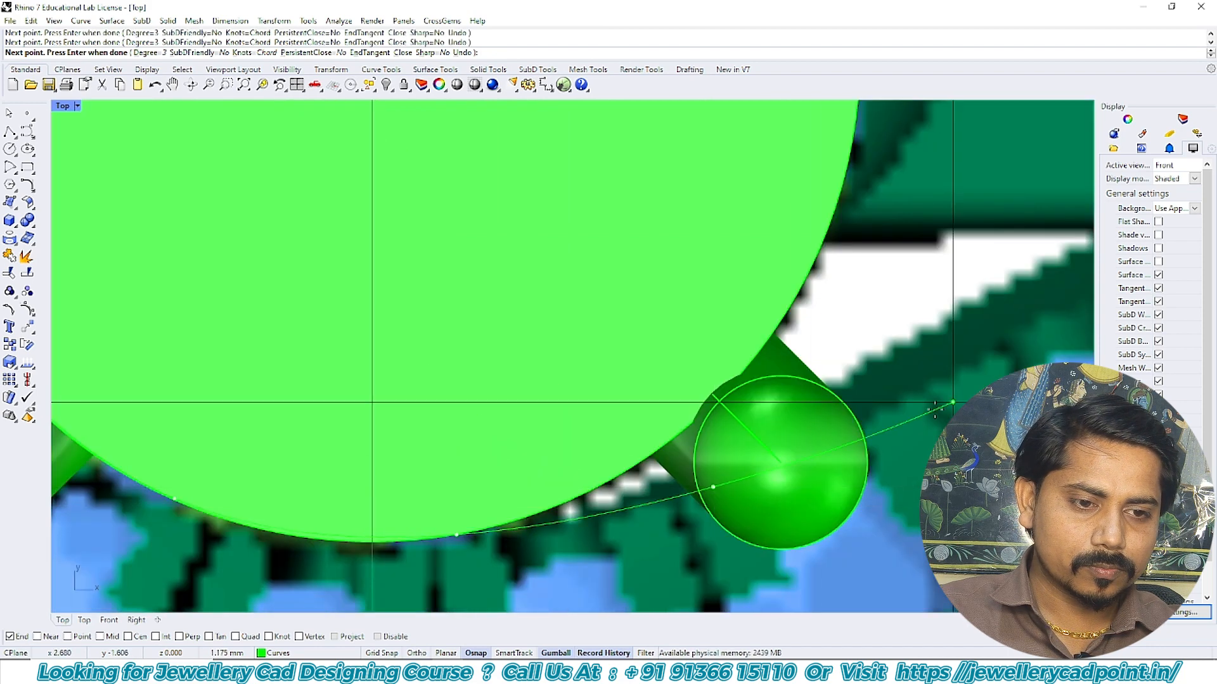
right_drag(950, 401, 666, 464)
click(705, 420)
right_drag(903, 336, 602, 413)
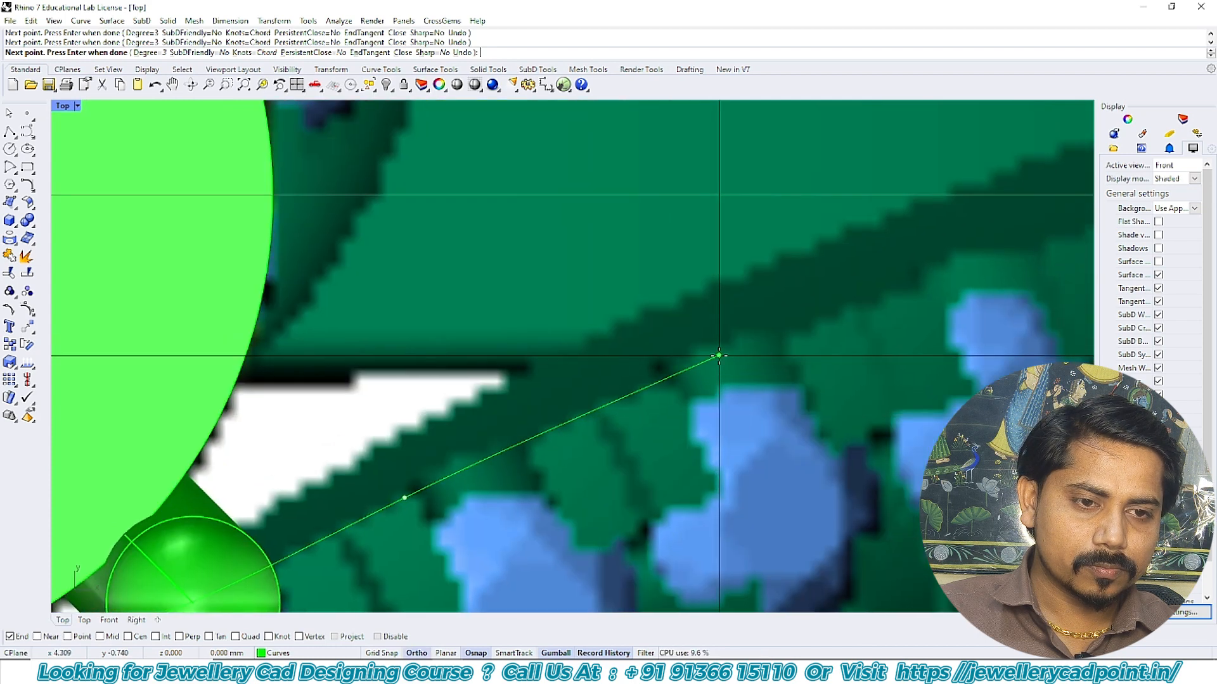
- Trace the rest of the stone band's upper edge and finish the curve with a horizontal end just beyond the reference picture
right_drag(719, 353, 577, 281)
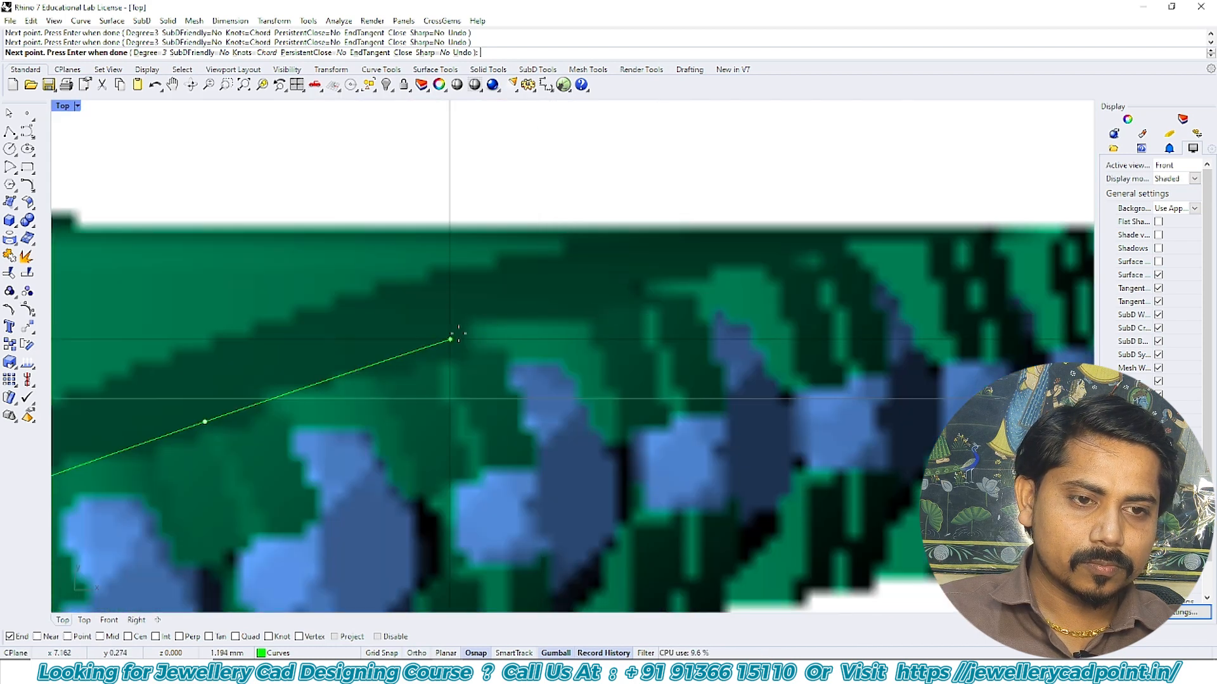
click(597, 307)
right_drag(796, 264, 673, 287)
click(680, 287)
right_drag(957, 286, 788, 312)
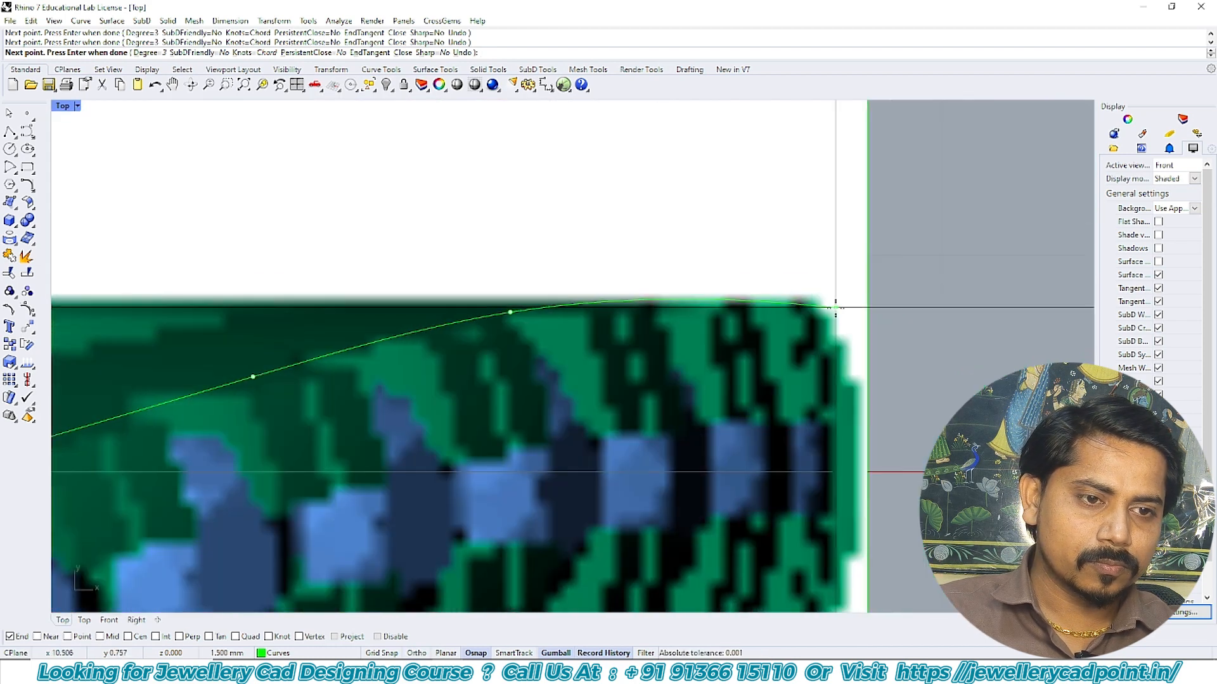
click(755, 302)
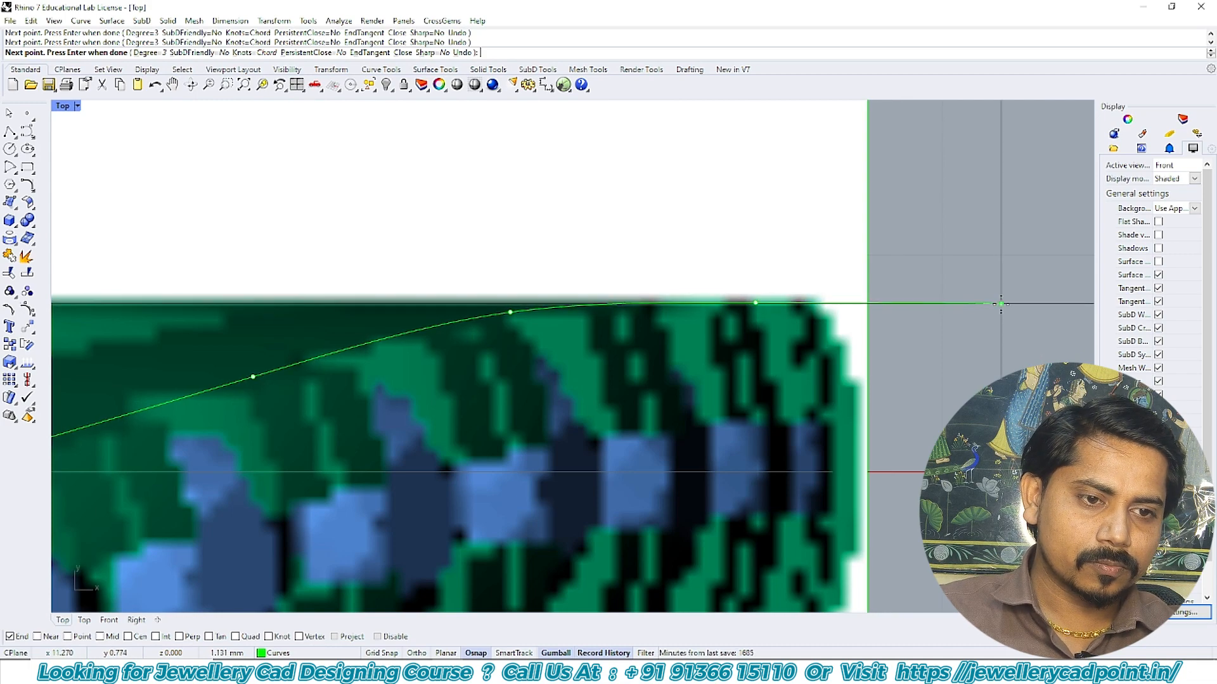
key(F8)
click(1013, 302)
right_click(1013, 302)
- Start a second interpolated curve at the first curve's start point, showing the Top view in wireframe, and place its next point outward
scroll(894, 321, down, 12)
right_drag(673, 370, 710, 348)
scroll(436, 243, up, 10)
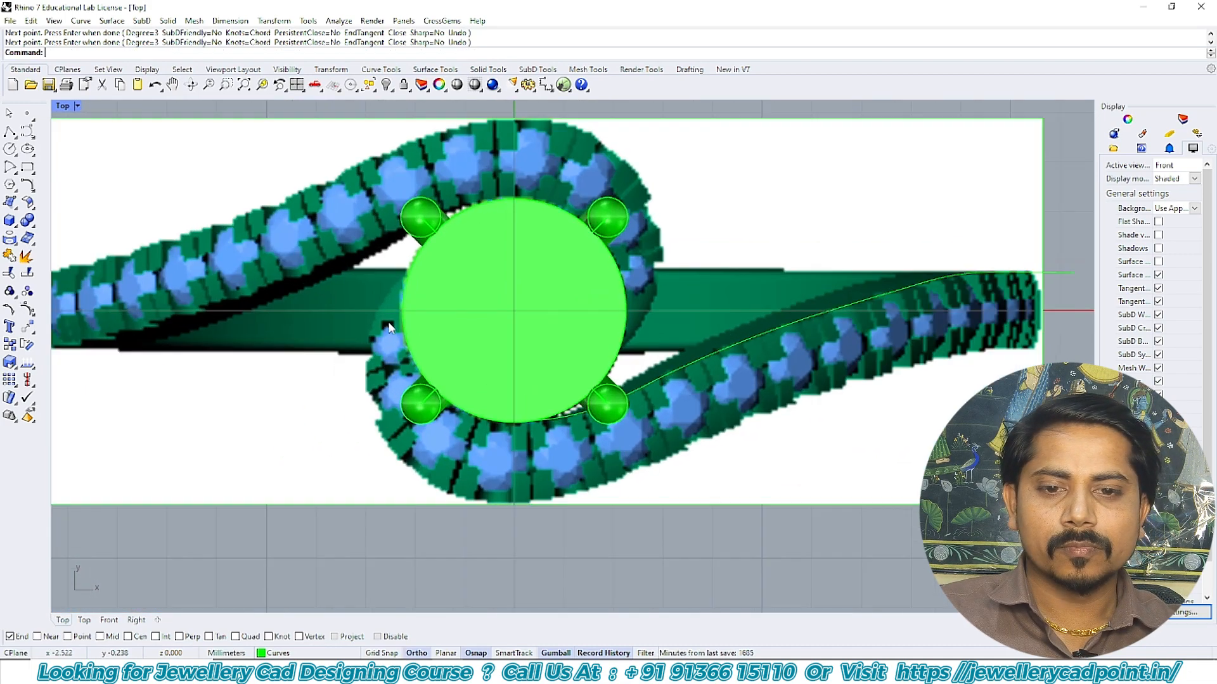
key(Return)
text(W)
key(Return)
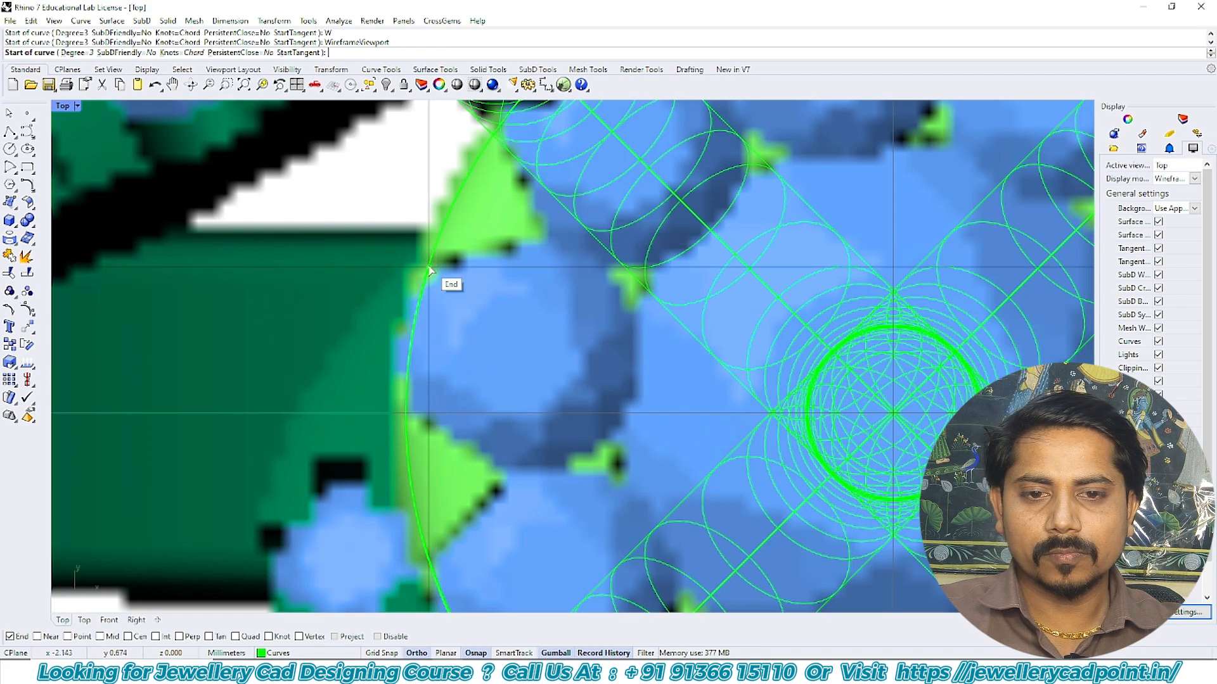
click(428, 266)
key(F8)
scroll(344, 315, up, 2)
click(345, 332)
- Continue the second curve around the stone band's outer left side, following its edge down to the band's lowest point
right_drag(268, 506, 385, 271)
scroll(385, 271, down, 4)
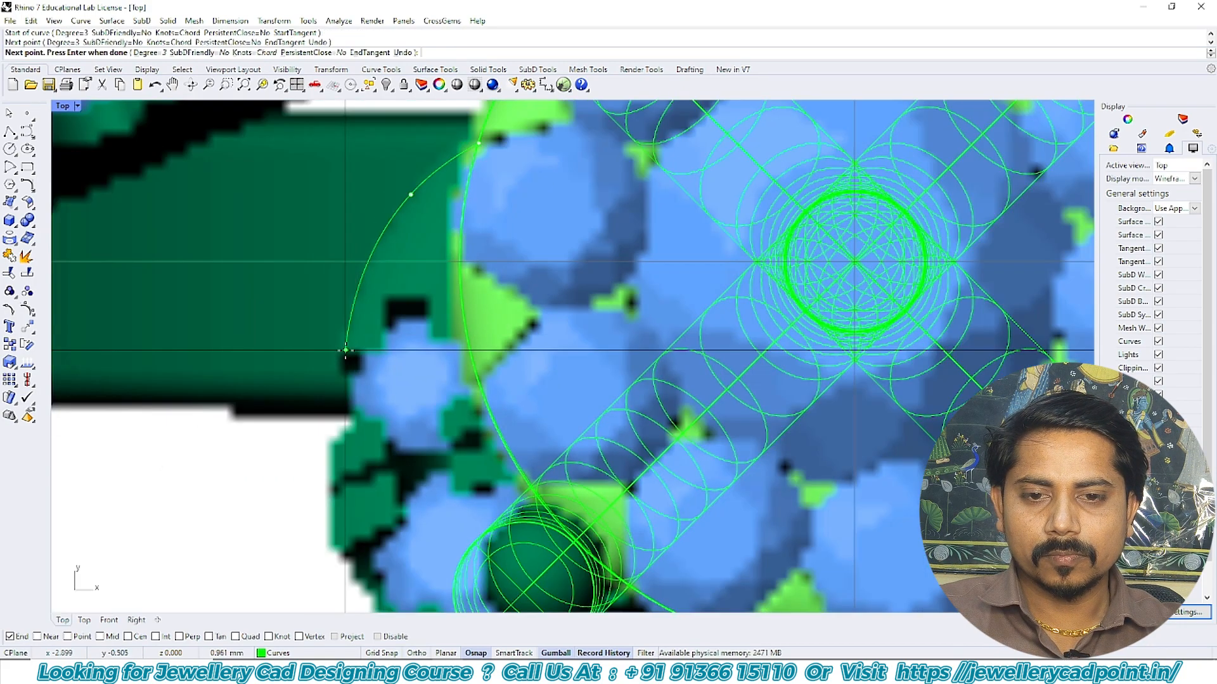
click(345, 349)
right_drag(335, 557, 352, 406)
right_drag(422, 574, 391, 408)
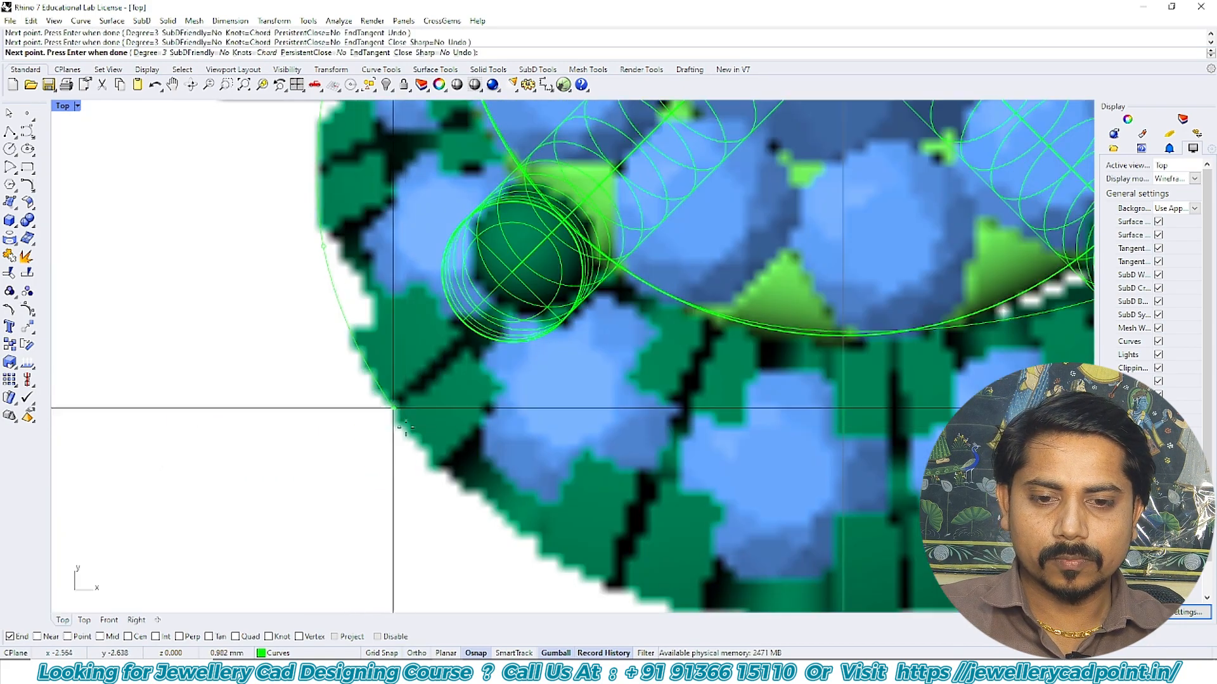
click(439, 469)
right_drag(758, 579, 579, 419)
click(599, 467)
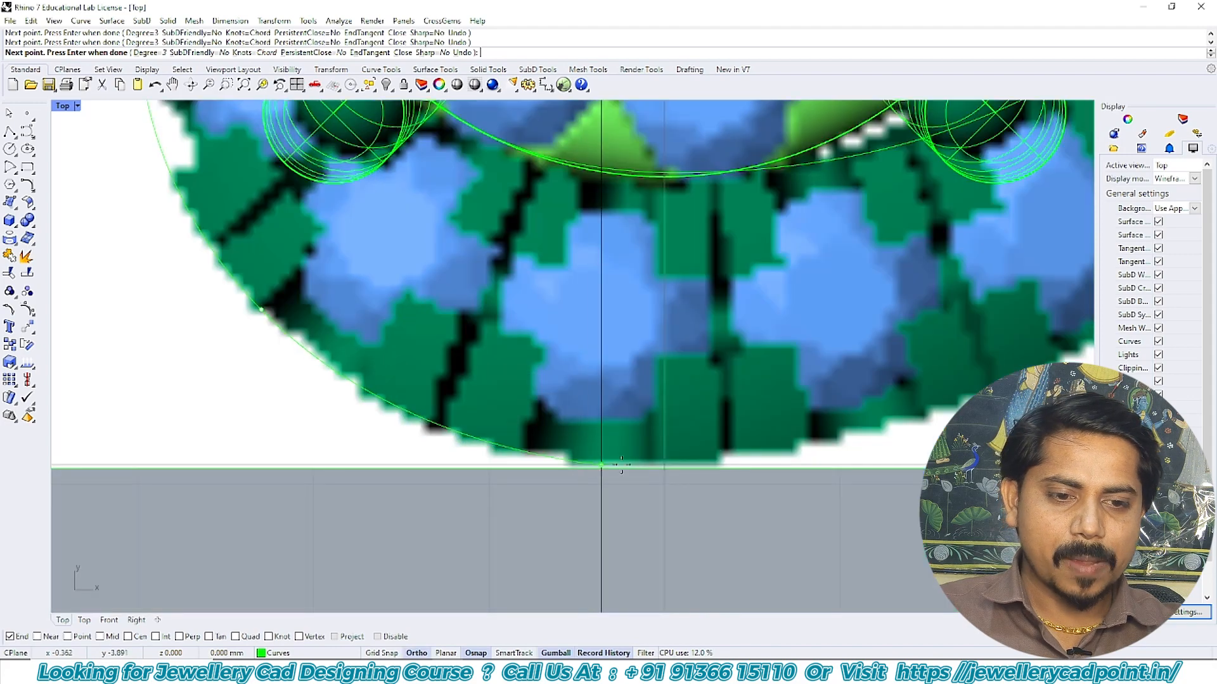
- Continue the curve from the band's lowest point along its rising lower edge, past the lower-right prong
right_drag(952, 418, 671, 445)
click(689, 433)
right_drag(1034, 298, 630, 377)
click(629, 361)
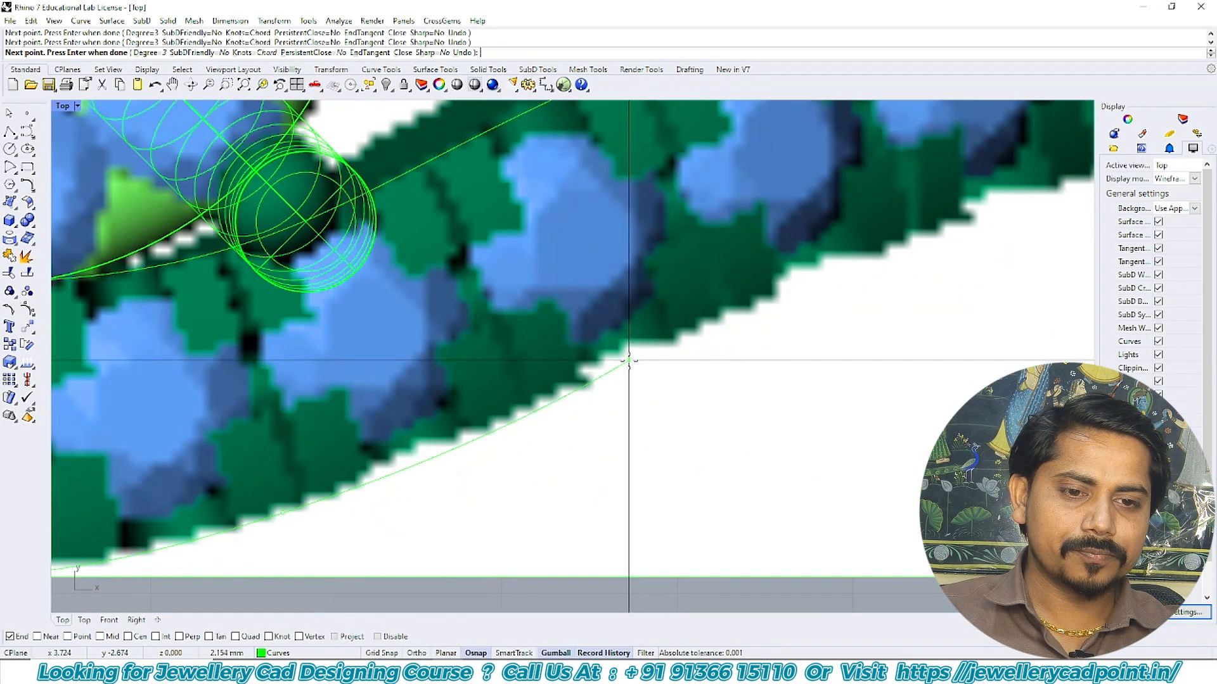
right_drag(829, 276, 603, 360)
click(691, 322)
right_drag(1063, 197, 765, 288)
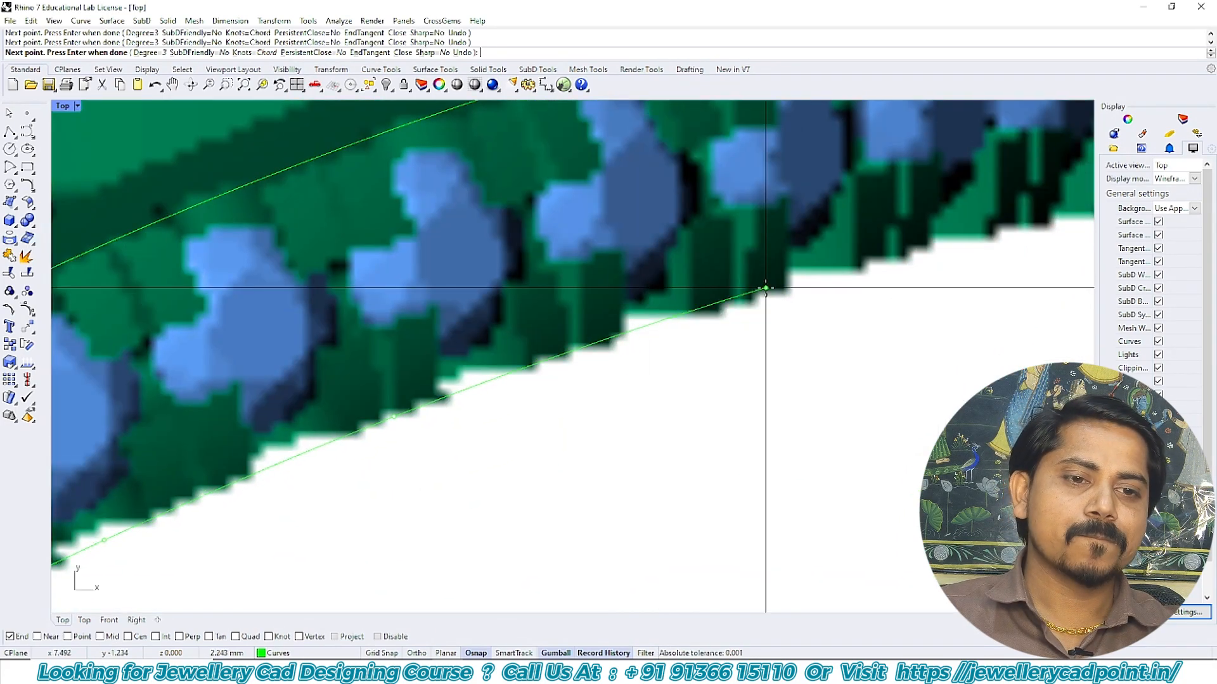
- Trace the rest of the stone band's lower edge and finish the curve just beyond the reference picture's edge
click(765, 296)
right_drag(1015, 243, 635, 306)
click(719, 271)
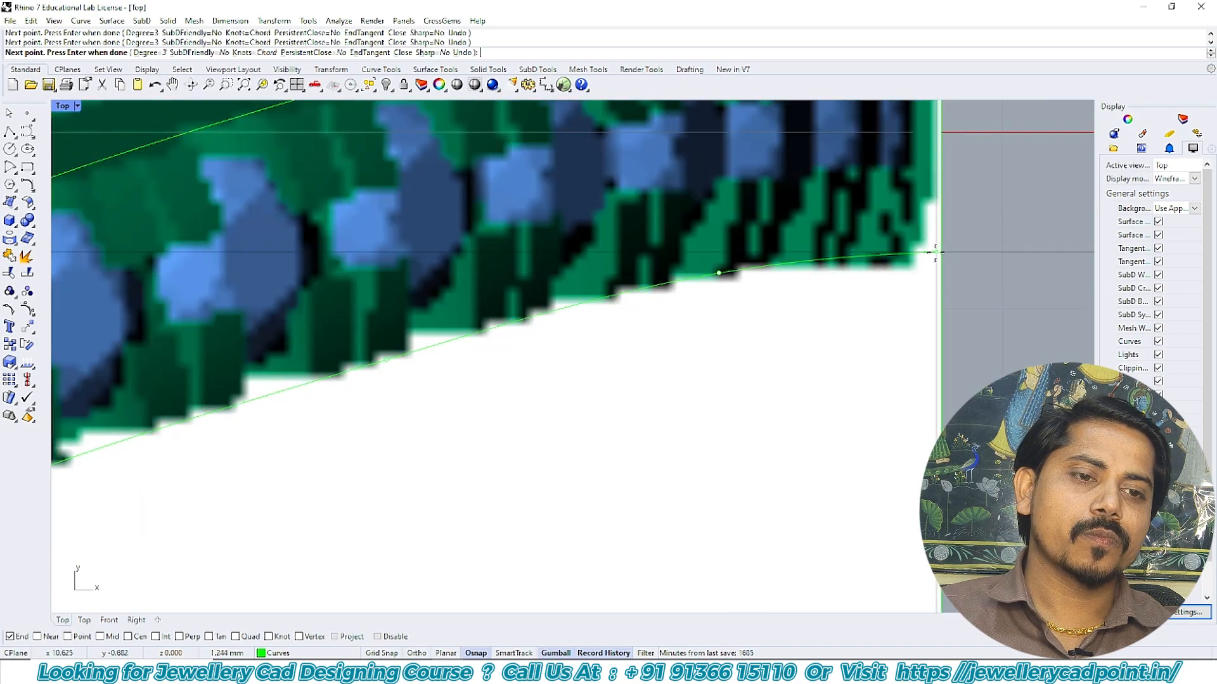
right_drag(1031, 266, 906, 294)
click(906, 294)
right_click(906, 294)
scroll(853, 294, down, 12)
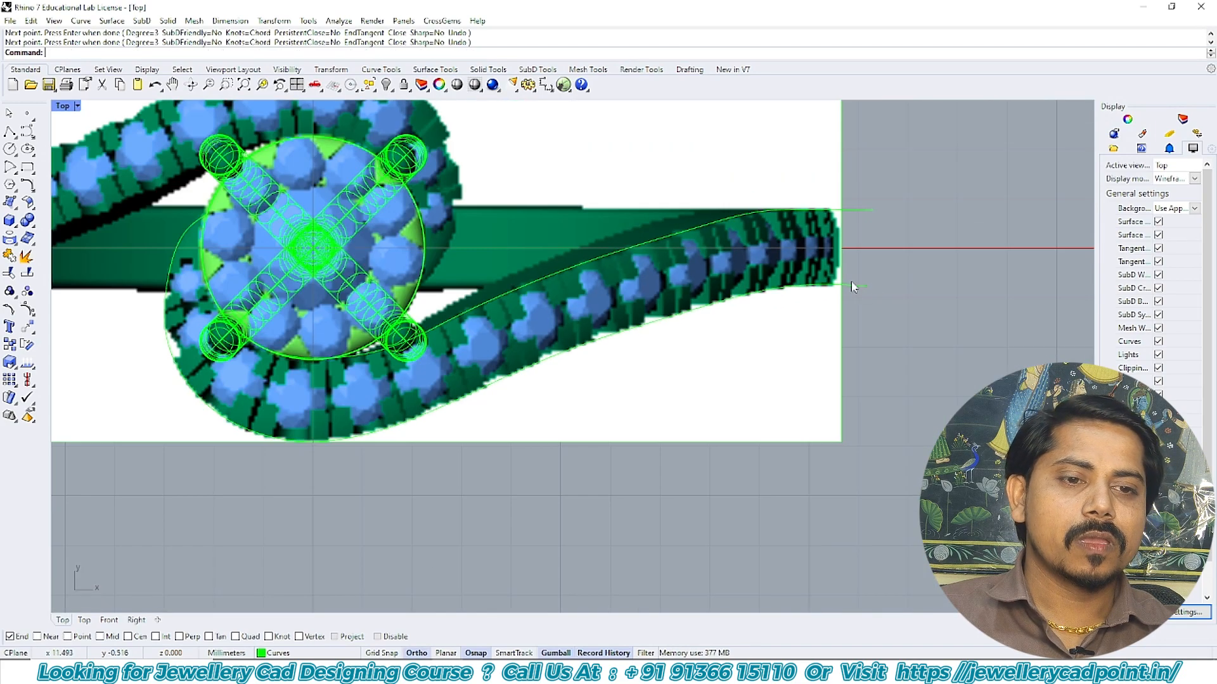
- Try to create one tween curve between the two traced outline curves of the stone band
scroll(963, 185, up, 4)
drag(868, 204, 801, 365)
right_drag(801, 344, 745, 346)
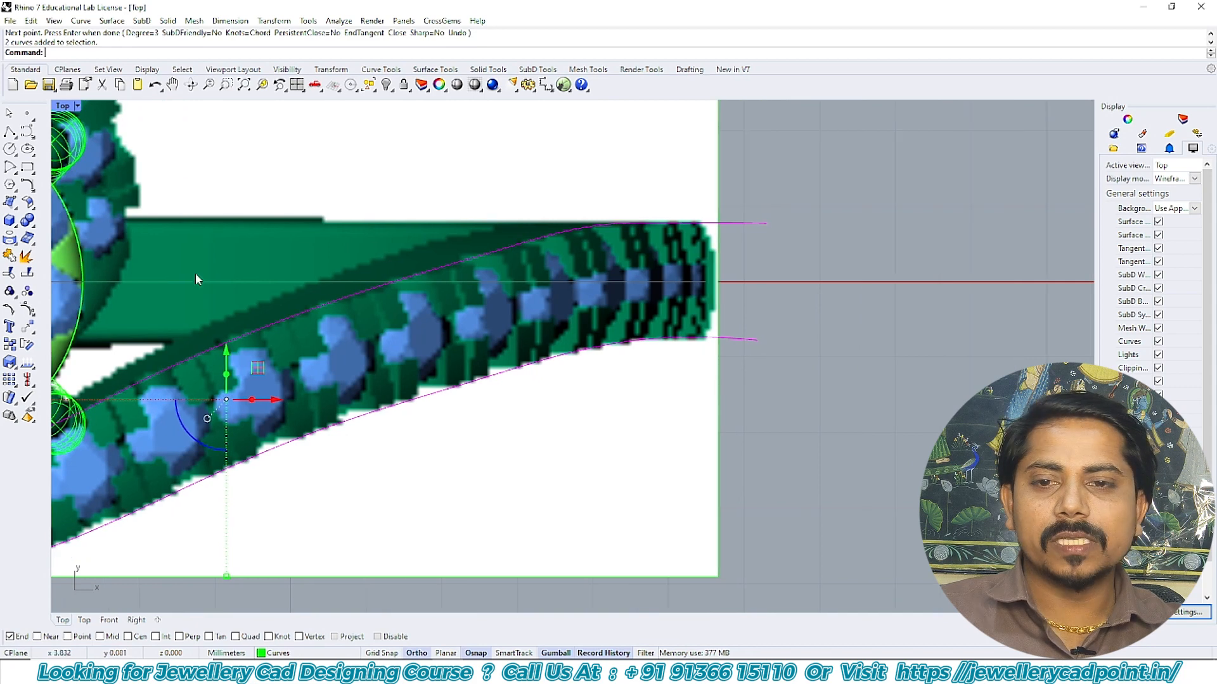
click(29, 134)
click(99, 173)
scroll(739, 283, up, 5)
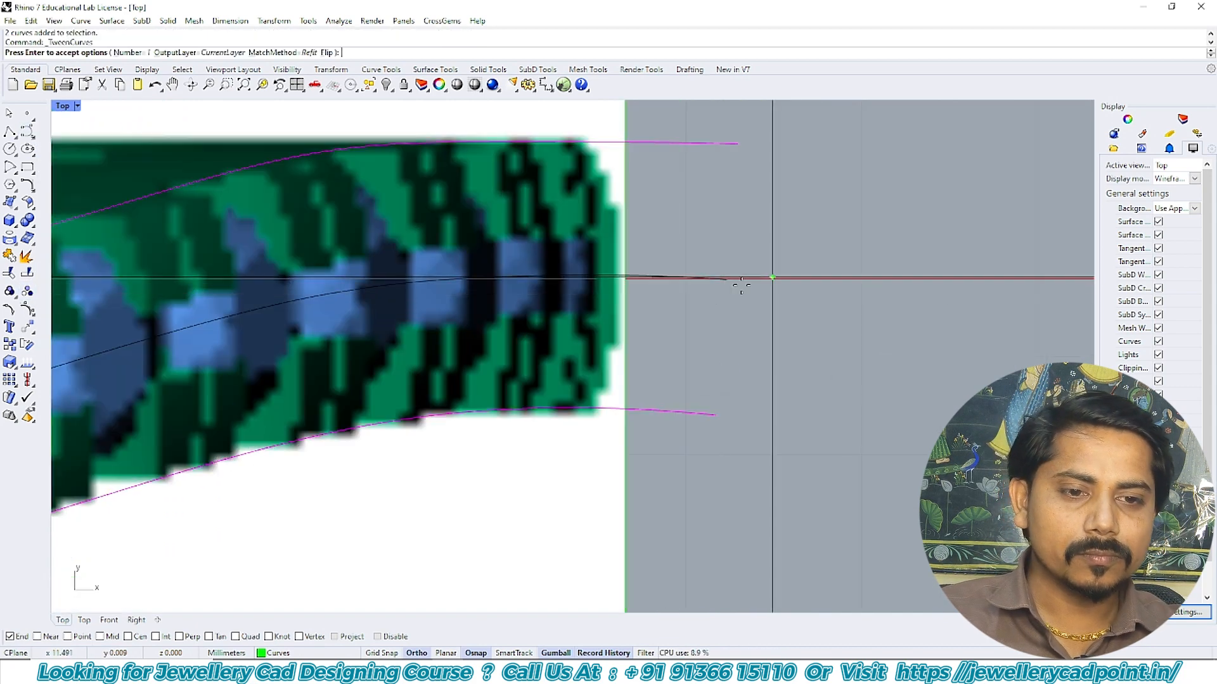
scroll(659, 295, down, 3)
scroll(649, 298, down, 2)
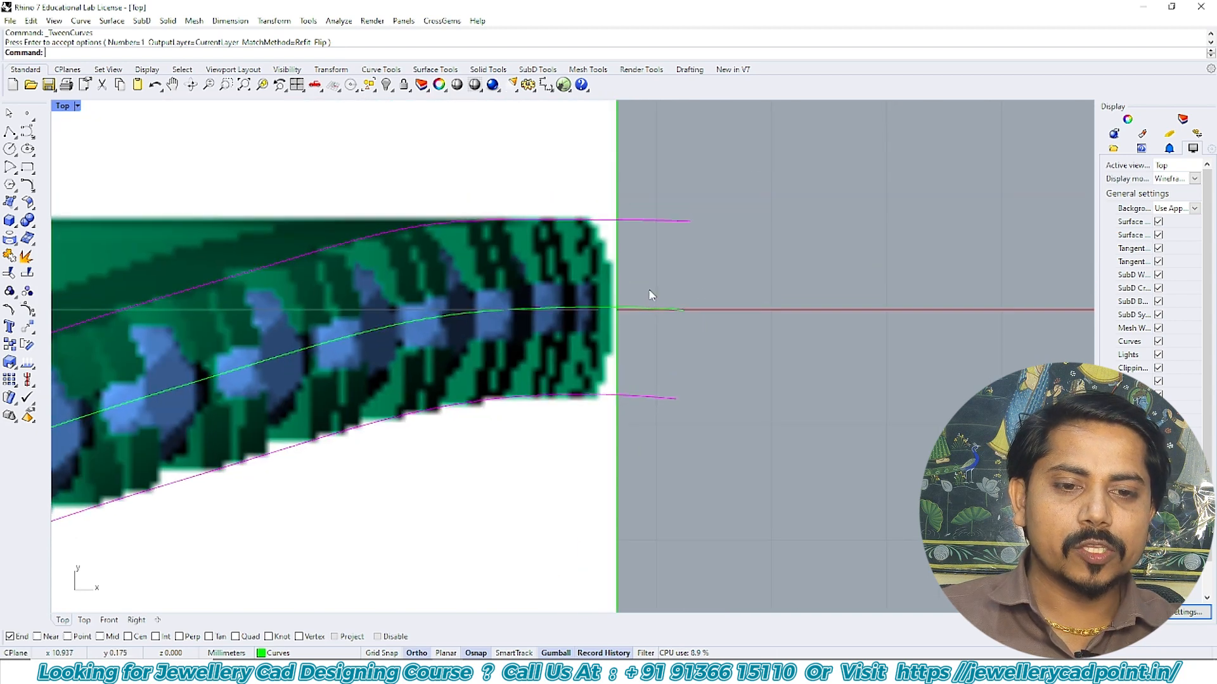
scroll(699, 291, down, 4)
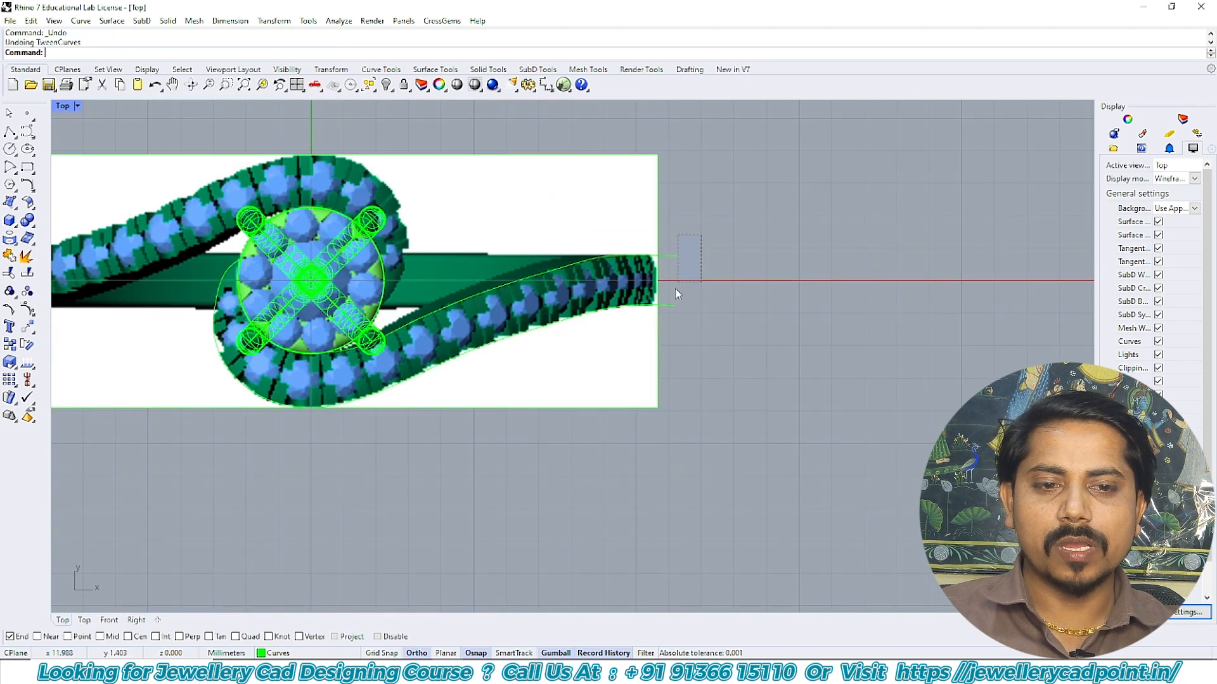
- Rebuild both traced outline curves with a point count of 11 and degree 3
key(Return)
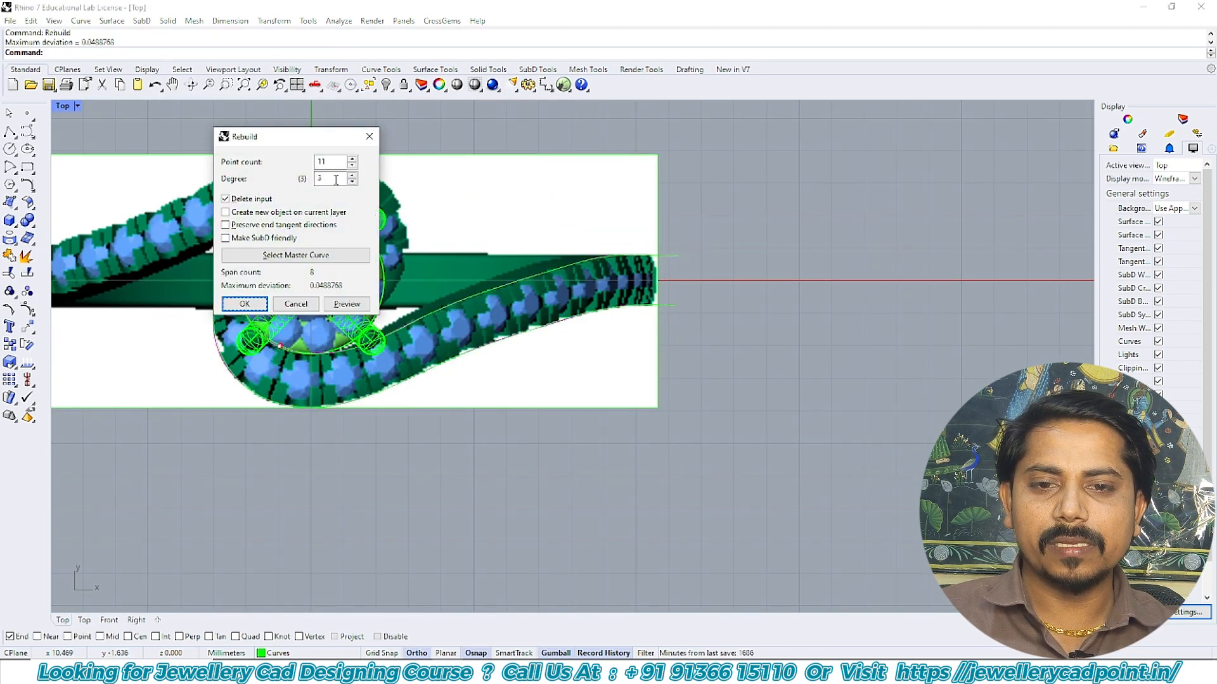
key(Return)
scroll(602, 247, up, 5)
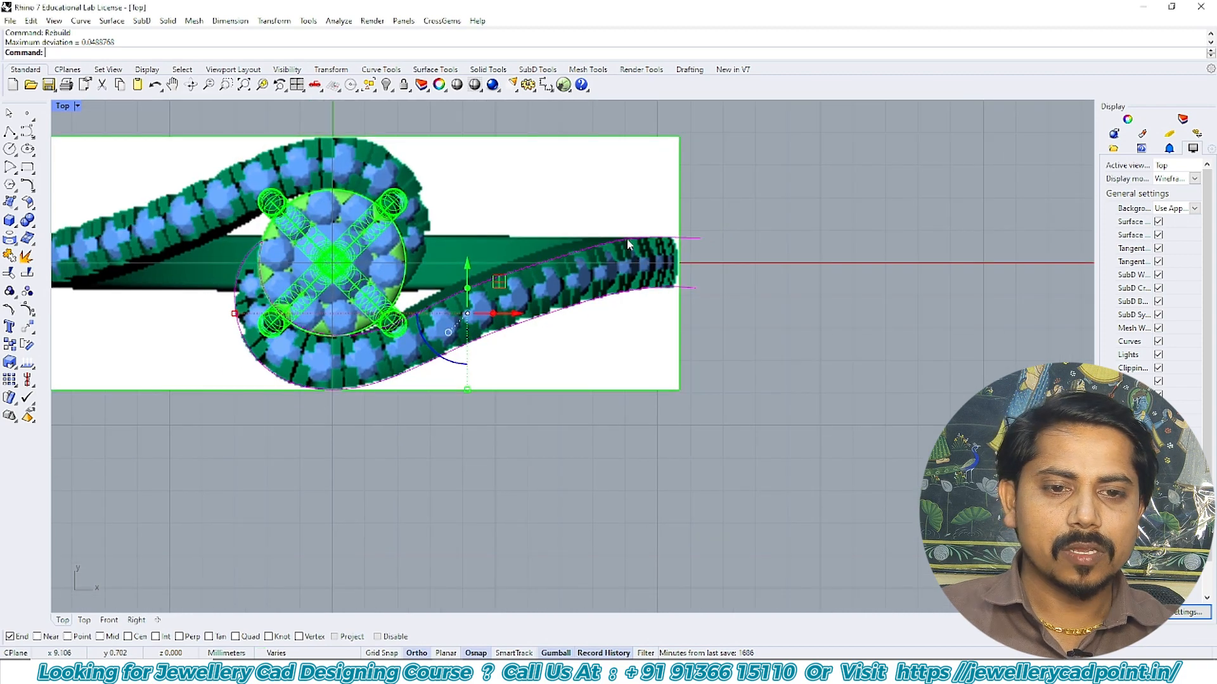
scroll(550, 279, down, 10)
click(629, 279)
- Draw a circle of 17 mm diameter centred on the origin in the shaded Front view
key(ctrl+alt+s)
key(ctrl+F2)
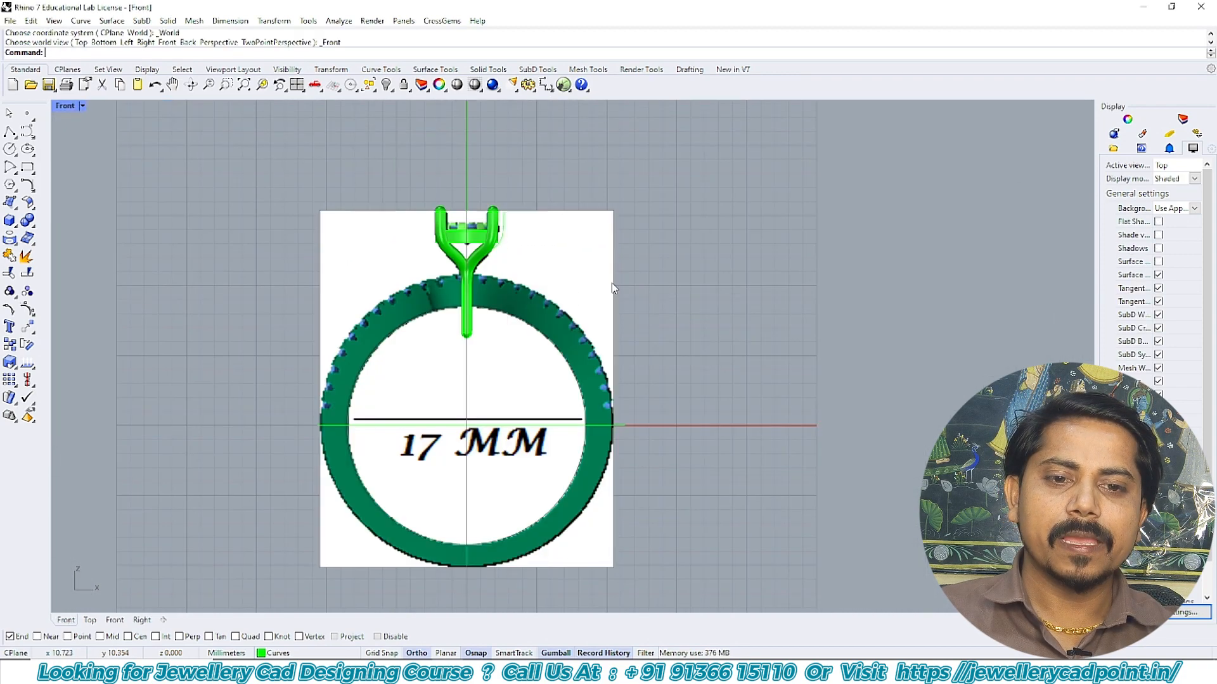
click(10, 149)
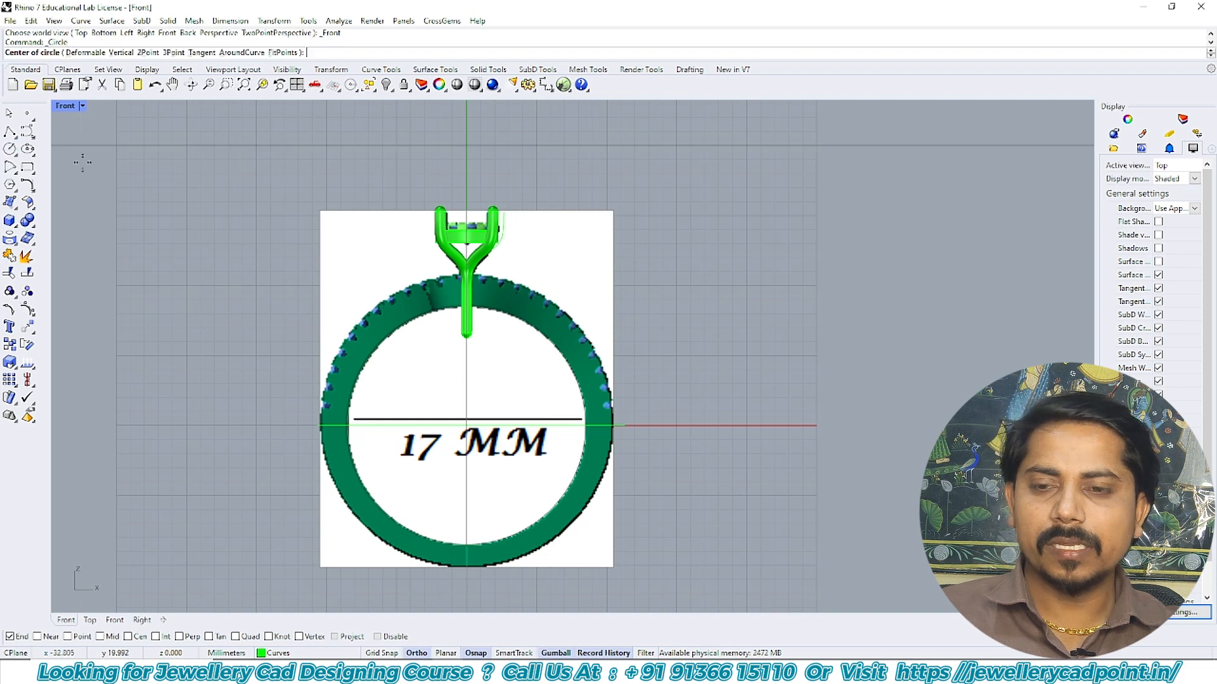
text(0)
key(Return)
text(1)
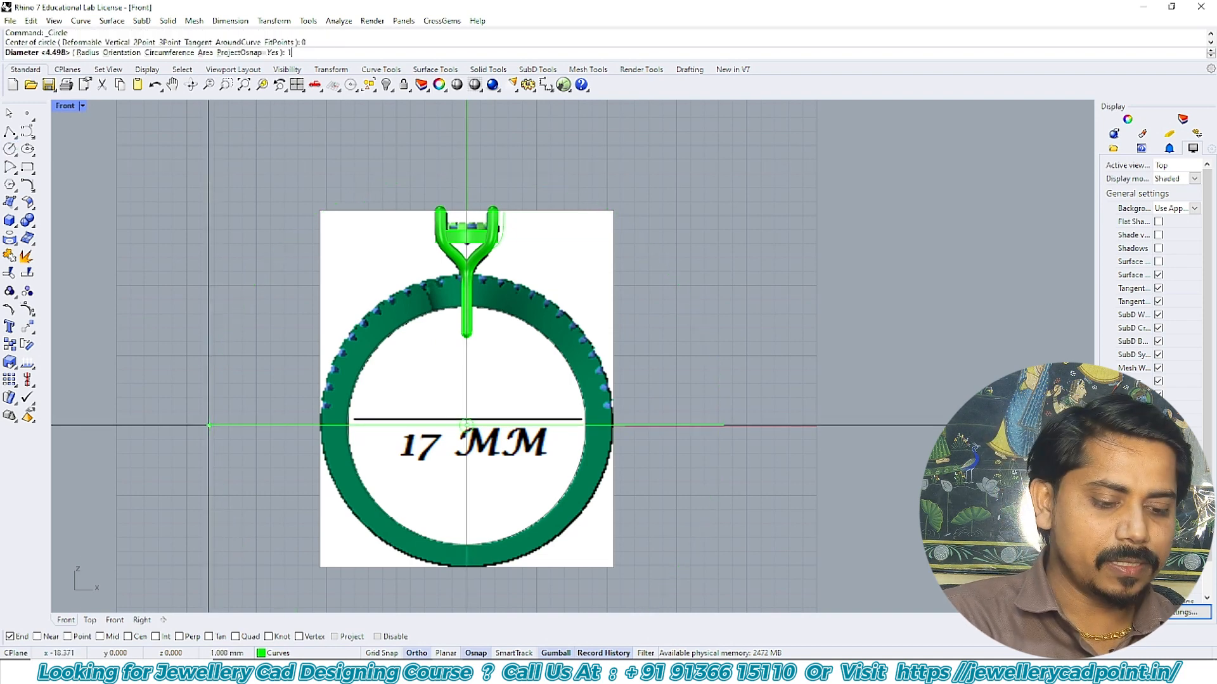
text(7)
key(Return)
right_drag(488, 358, 464, 261)
- Offset the 17 mm circle outward by about 1.63 mm towards the reference ring's outer edge
click(543, 404)
right_drag(537, 396, 550, 315)
text(o)
key(Return)
scroll(488, 423, up, 6)
click(474, 406)
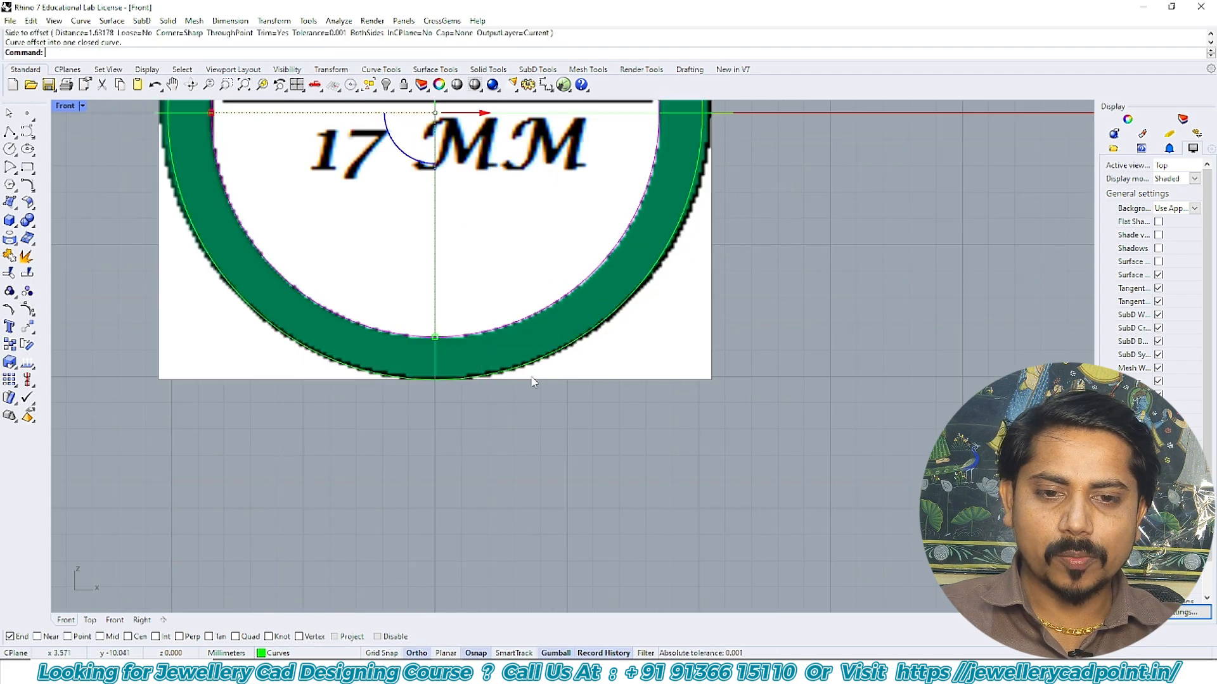
- Scale the outer circle from its bottom quadrant point, snapping only to quadrants, to match the reference ring's outer edge
click(533, 360)
scroll(533, 358, down, 6)
right_drag(522, 374, 528, 340)
click(9, 361)
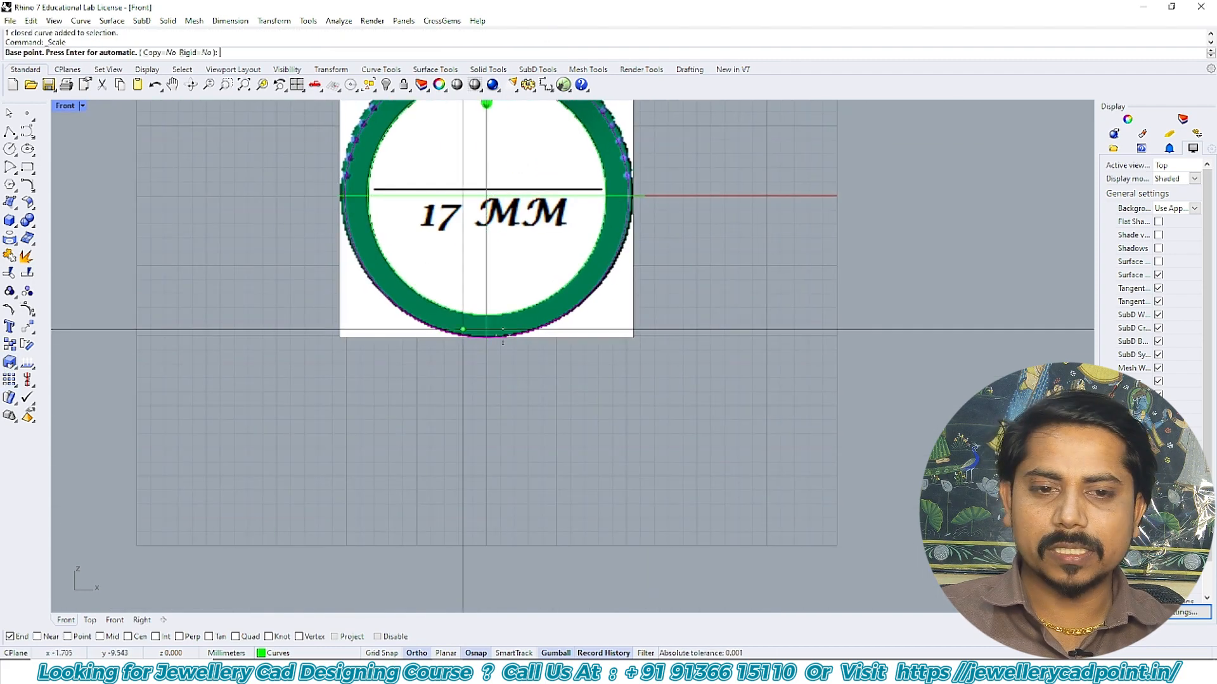
scroll(502, 342, up, 3)
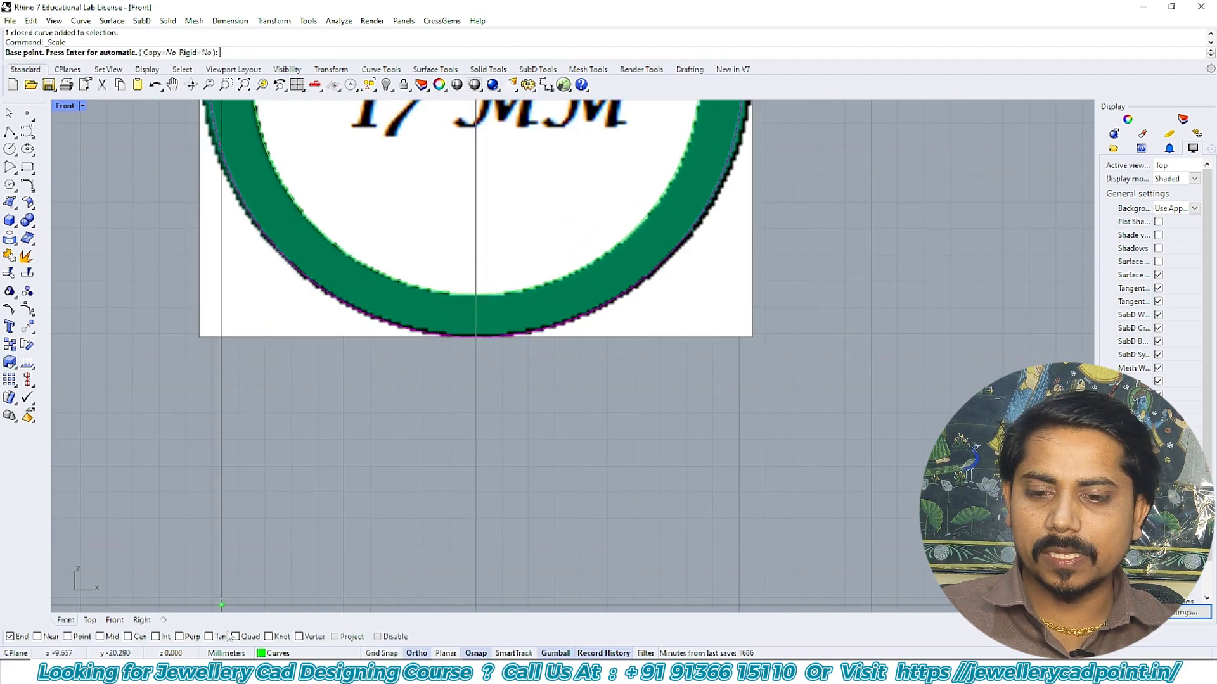
right_click(251, 637)
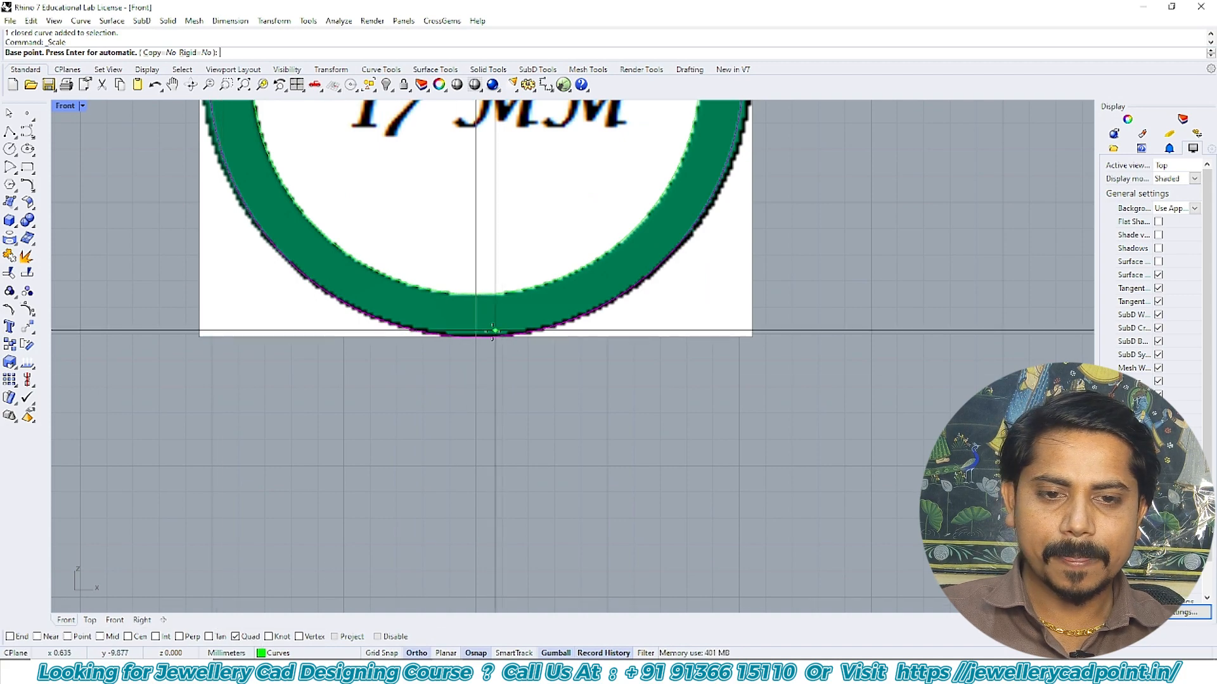
click(476, 335)
right_drag(462, 420, 464, 439)
scroll(464, 412, down, 4)
click(467, 370)
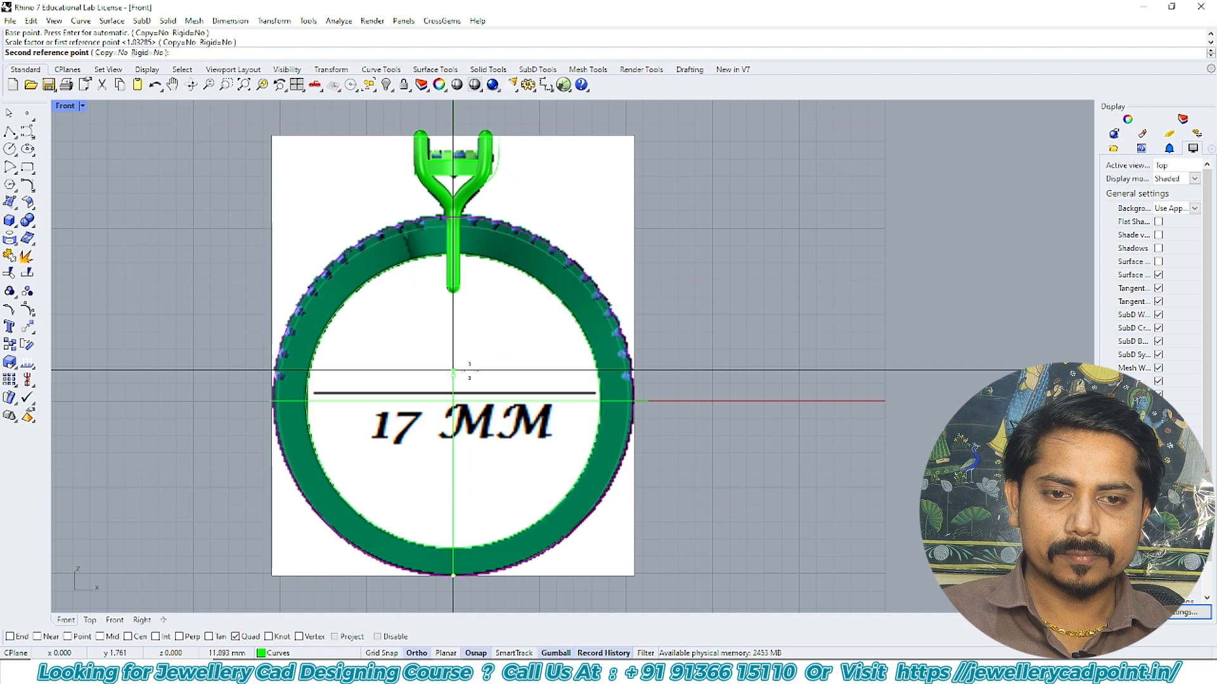
click(469, 371)
- Create a horizontal cutting plane through the origin across the outer circle and split the circle with it
click(543, 236)
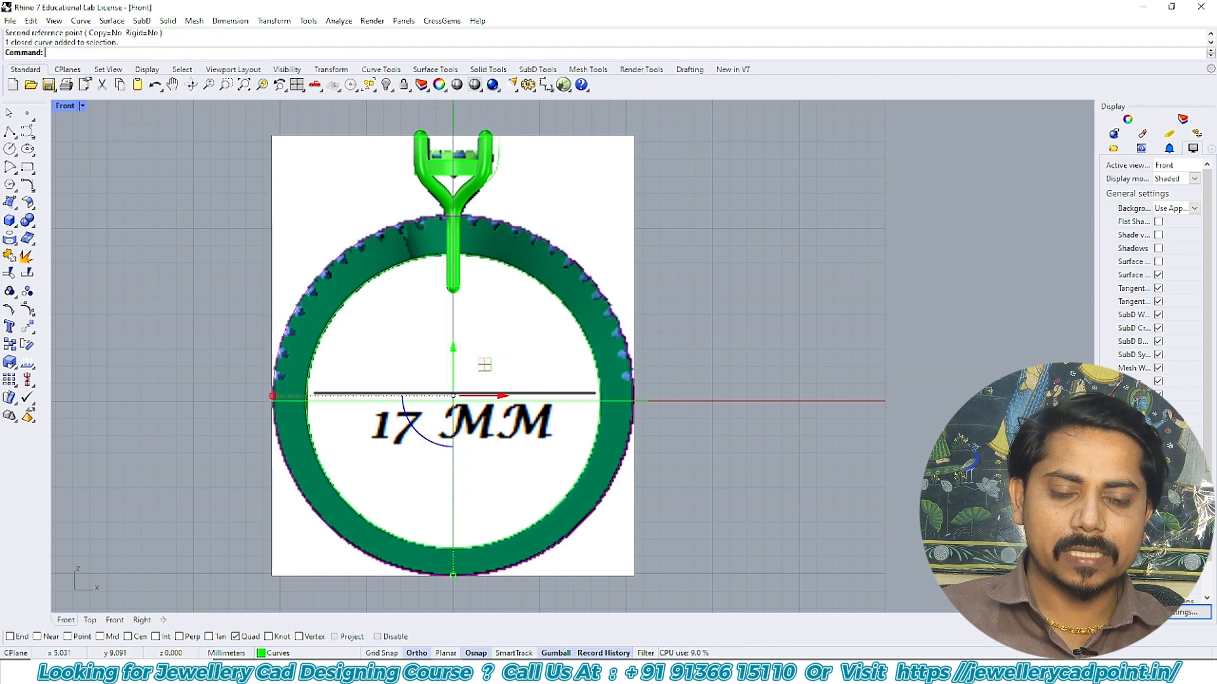
key(Return)
click(753, 342)
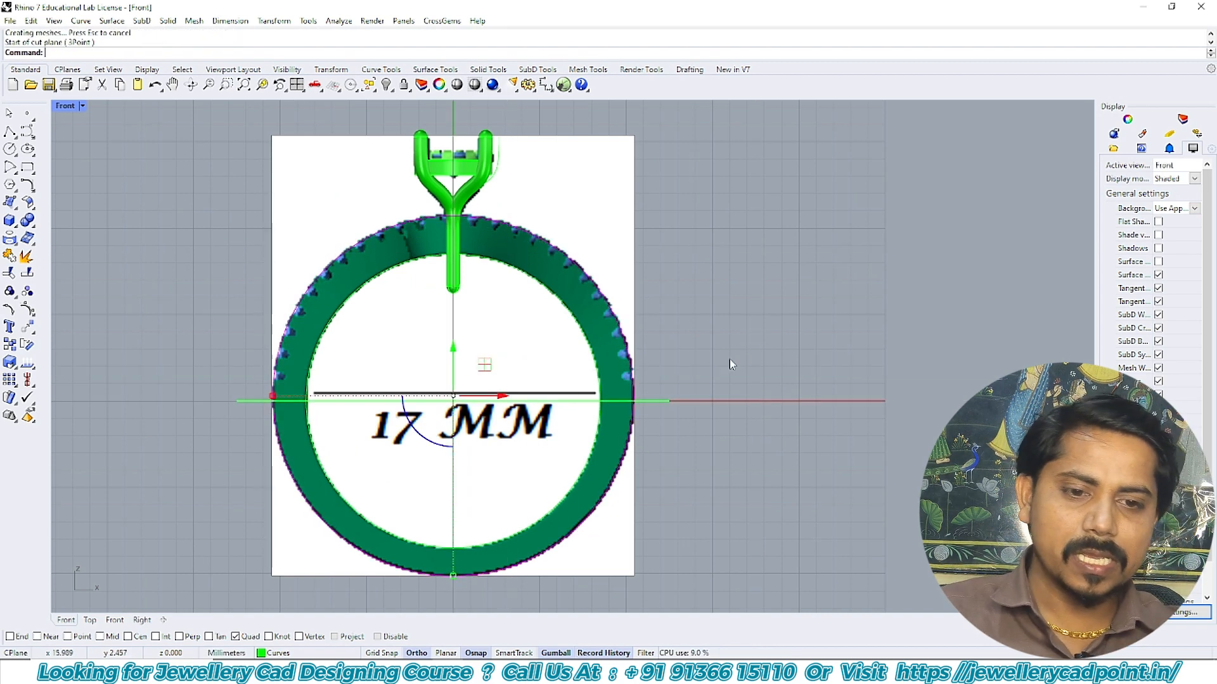
key(ctrl+F1)
key(ctrl+F4)
key(ctrl+shift+s)
click(625, 341)
key(Return)
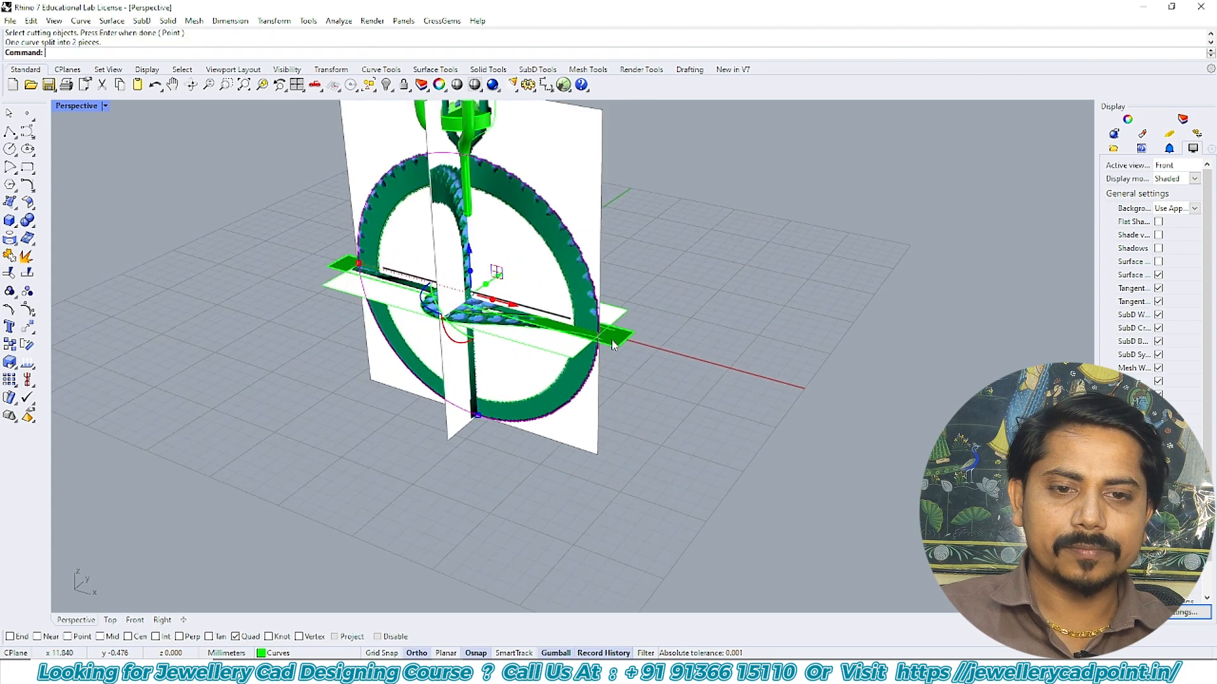
key(ctrl+F1)
key(ctrl+e)
key(Escape)
key(ctrl+F4)
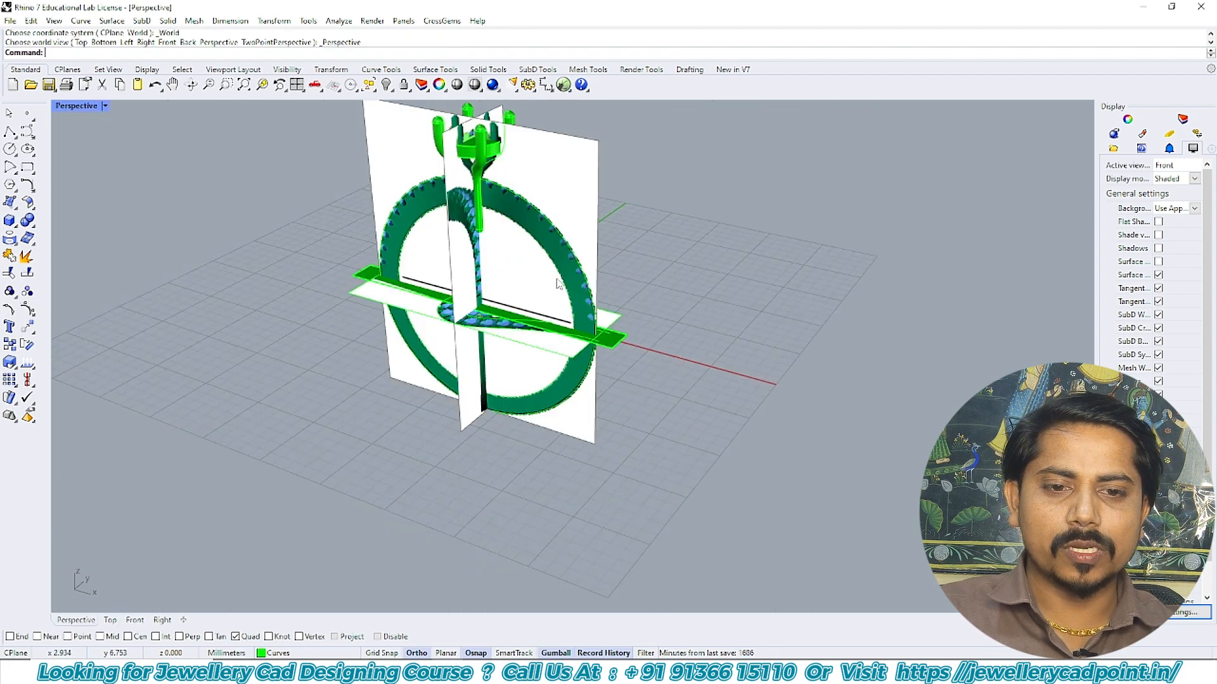
- Extrude the upper half of the outer circle about 8.6 mm to both sides as a surface
scroll(551, 222, up, 2)
key(ctrl+F1)
key(ctrl+e)
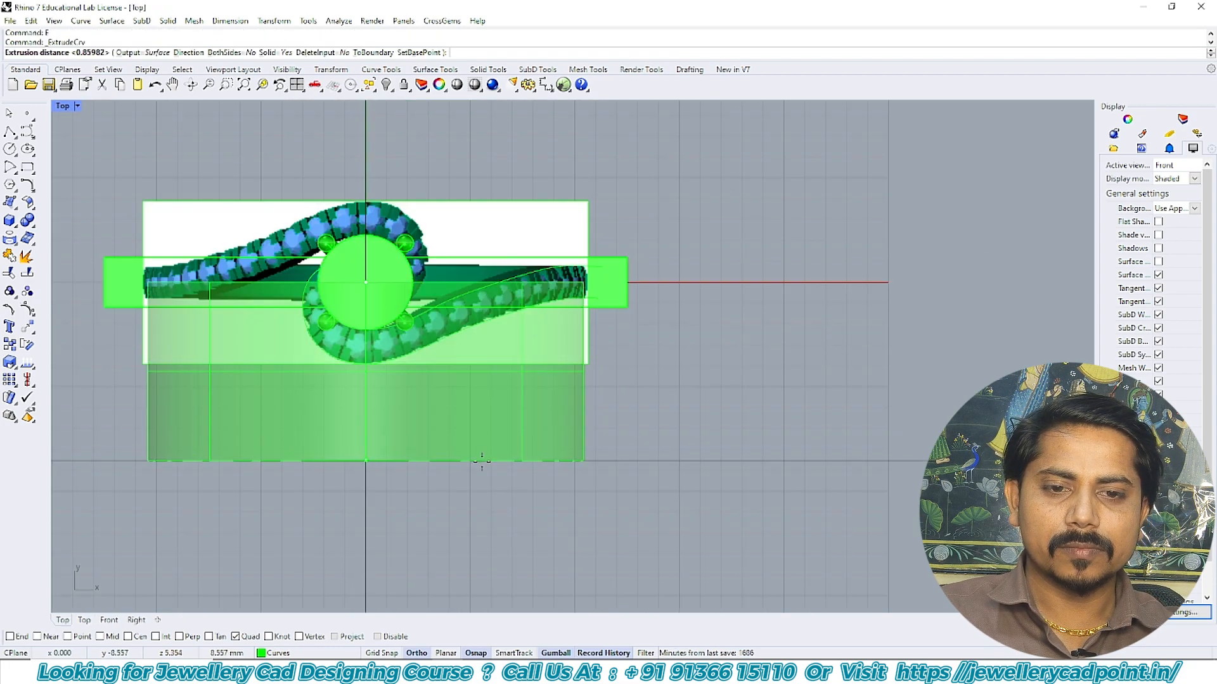
text(B)
key(Return)
click(484, 462)
- Project both traced outline curves from the Top view onto the extruded half-cylinder surface
text(W)
key(Return)
scroll(524, 272, up, 4)
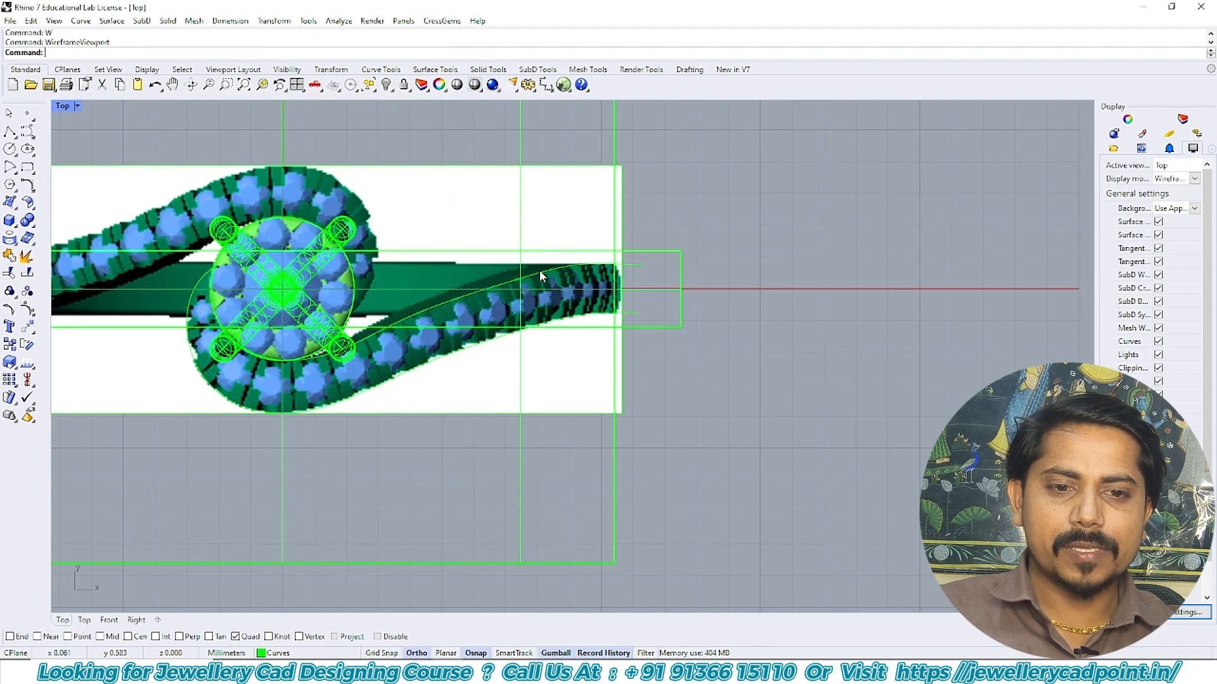
click(538, 269)
click(636, 314)
text(SV)
key(Return)
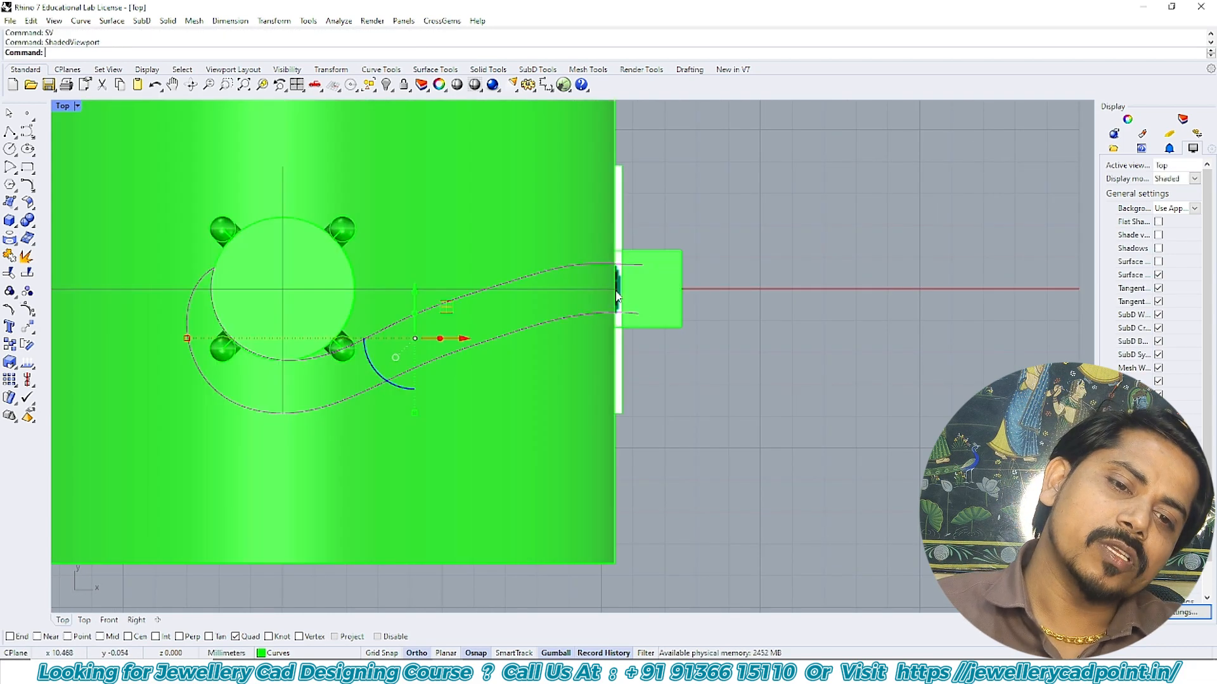
scroll(700, 296, down, 3)
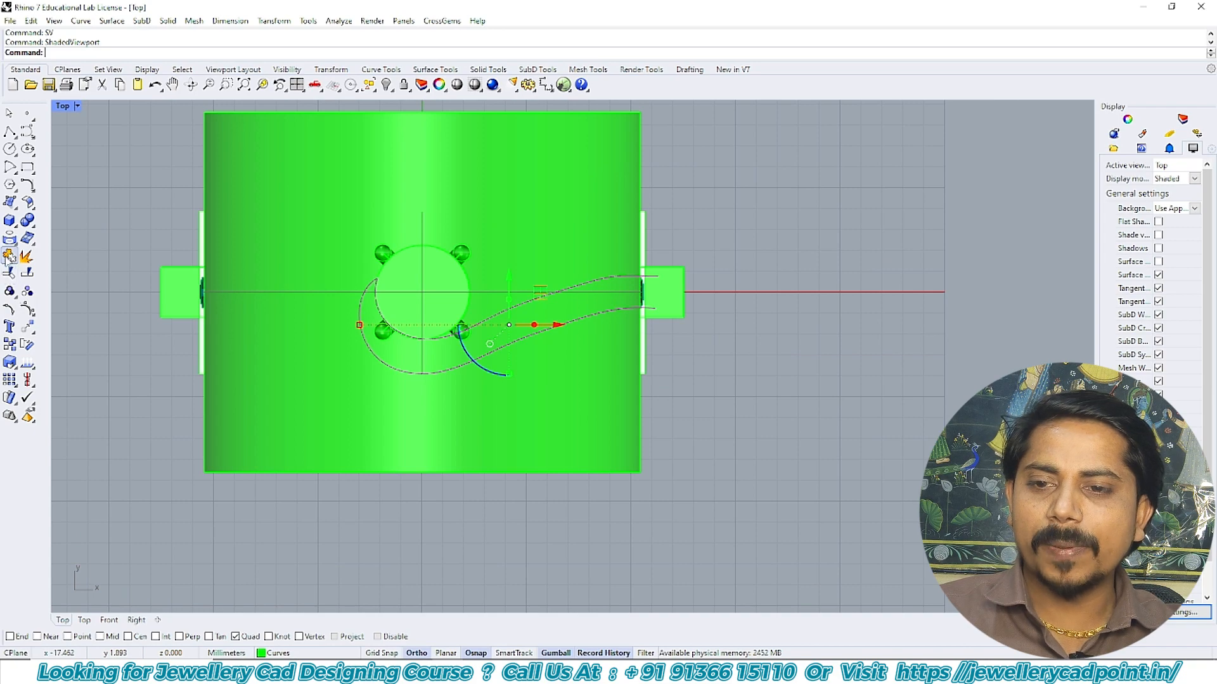
click(594, 423)
key(Return)
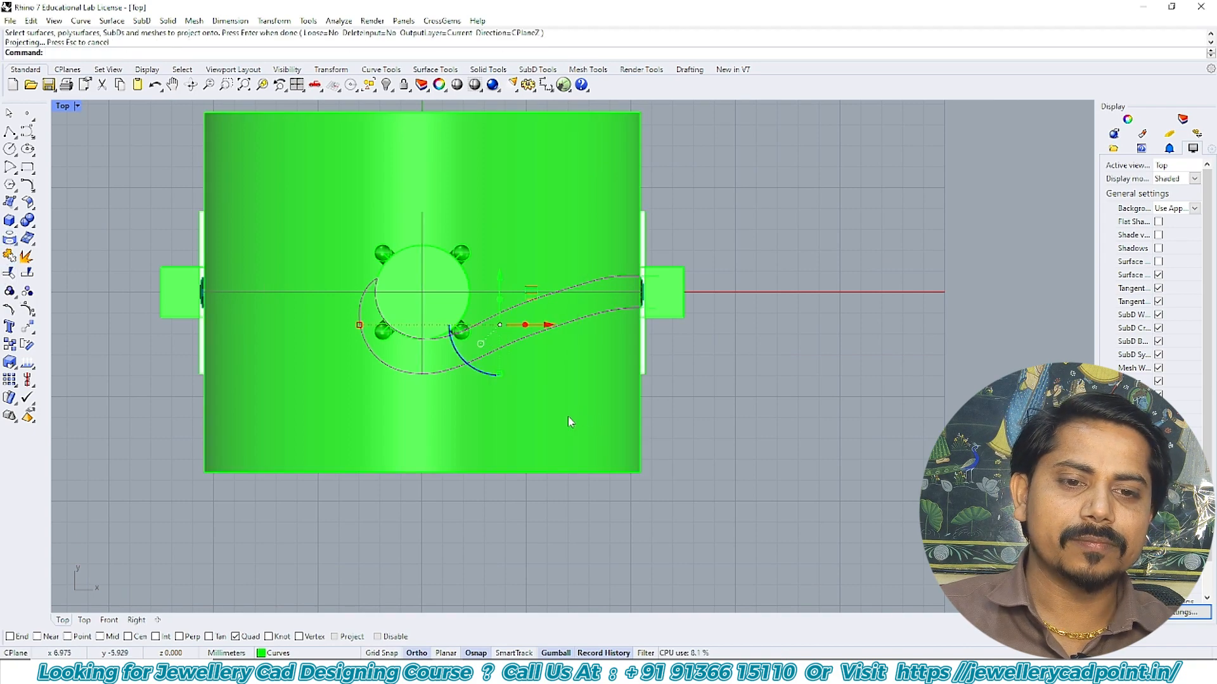
- Check the projected curves from several views, and hide the extruded surface and the cutting plane
key(ctrl+F4)
right_drag(562, 428, 501, 428)
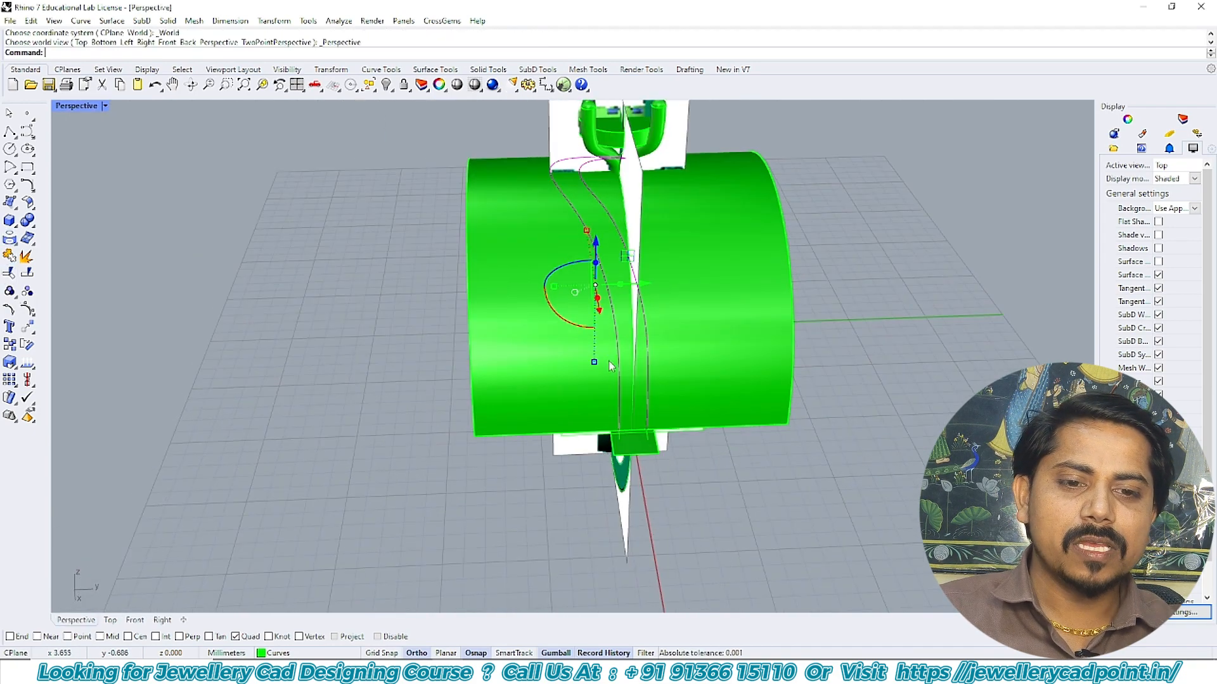
key(ctrl+F3)
scroll(602, 372, up, 4)
scroll(601, 372, down, 4)
key(ctrl+F1)
right_drag(603, 373, 619, 423)
key(Escape)
click(594, 391)
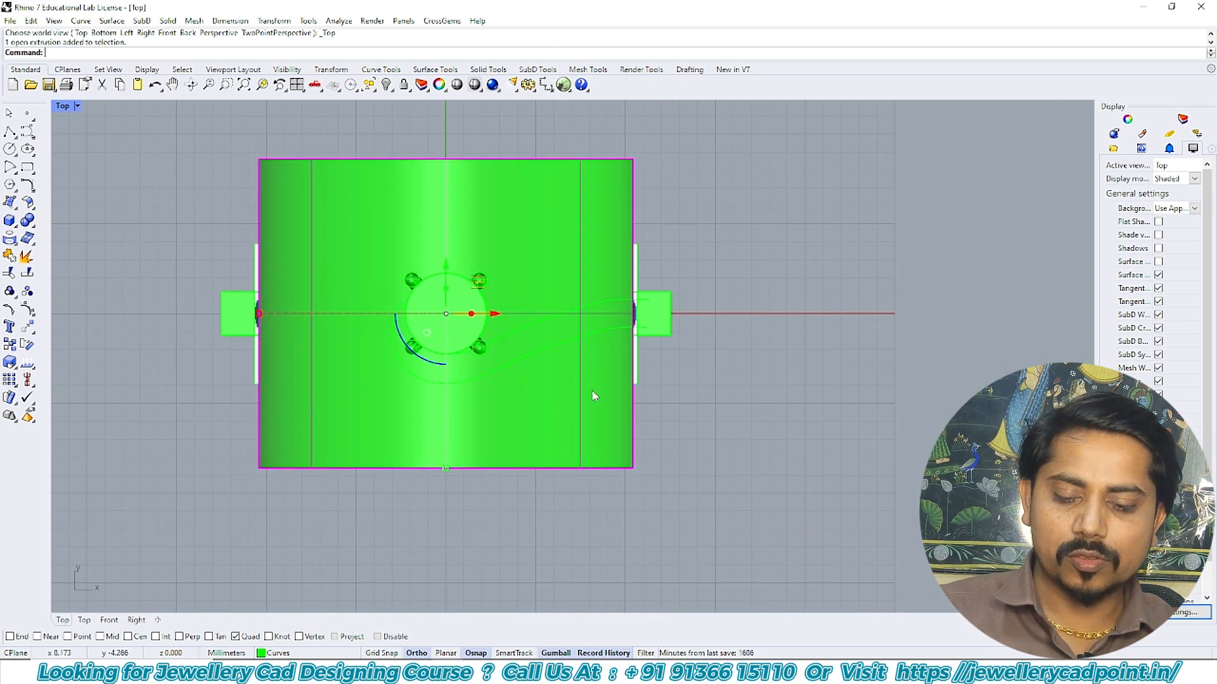
key(ctrl+h)
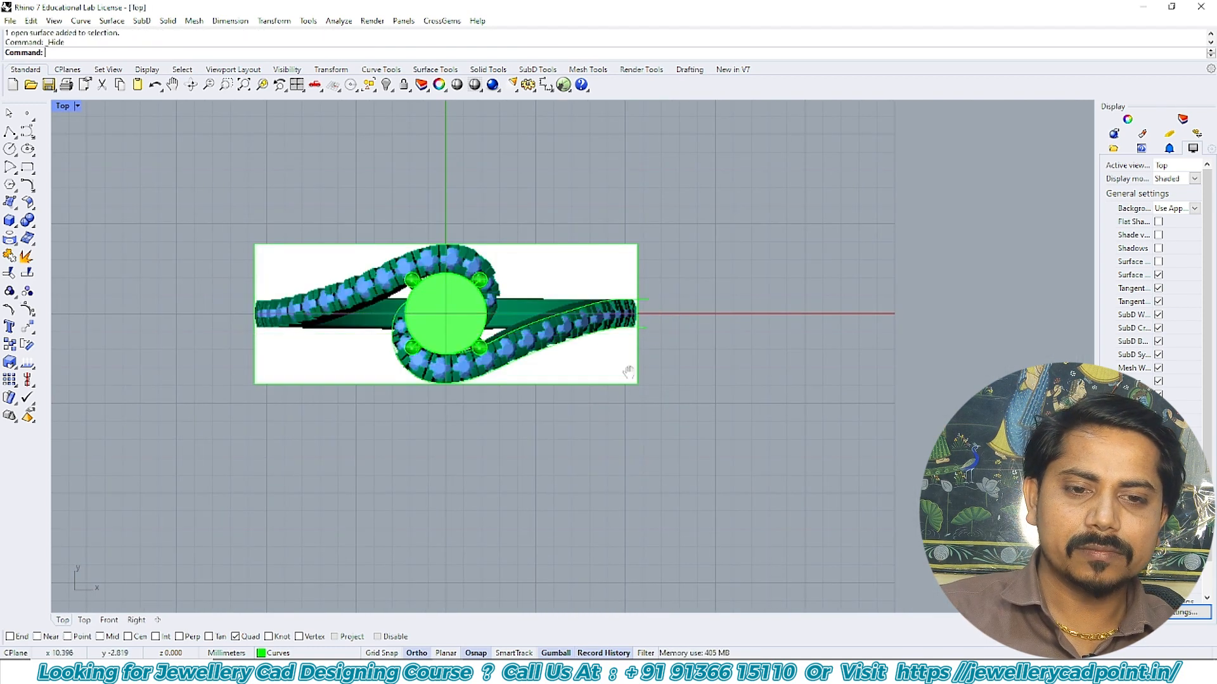
scroll(663, 309, up, 3)
- Hide the original flat outline curves that lie on the Top-view reference picture
key(ctrl+F4)
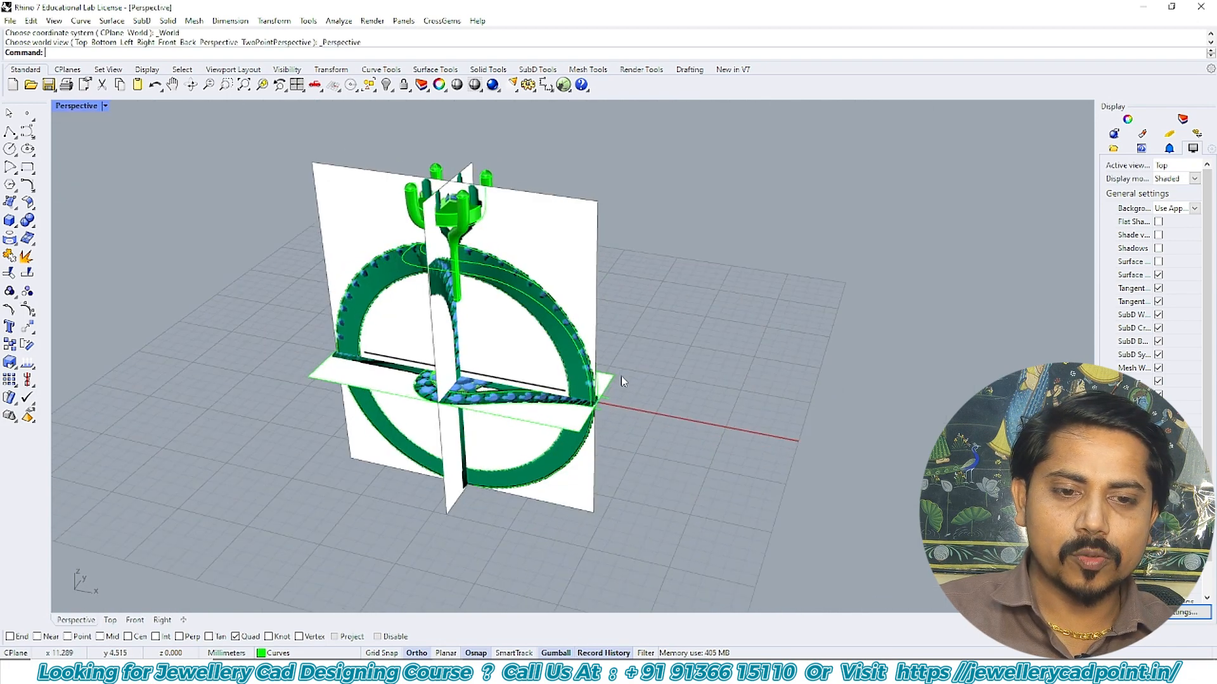
right_drag(621, 375, 635, 409)
scroll(634, 409, up, 7)
click(586, 395)
scroll(572, 431, up, 3)
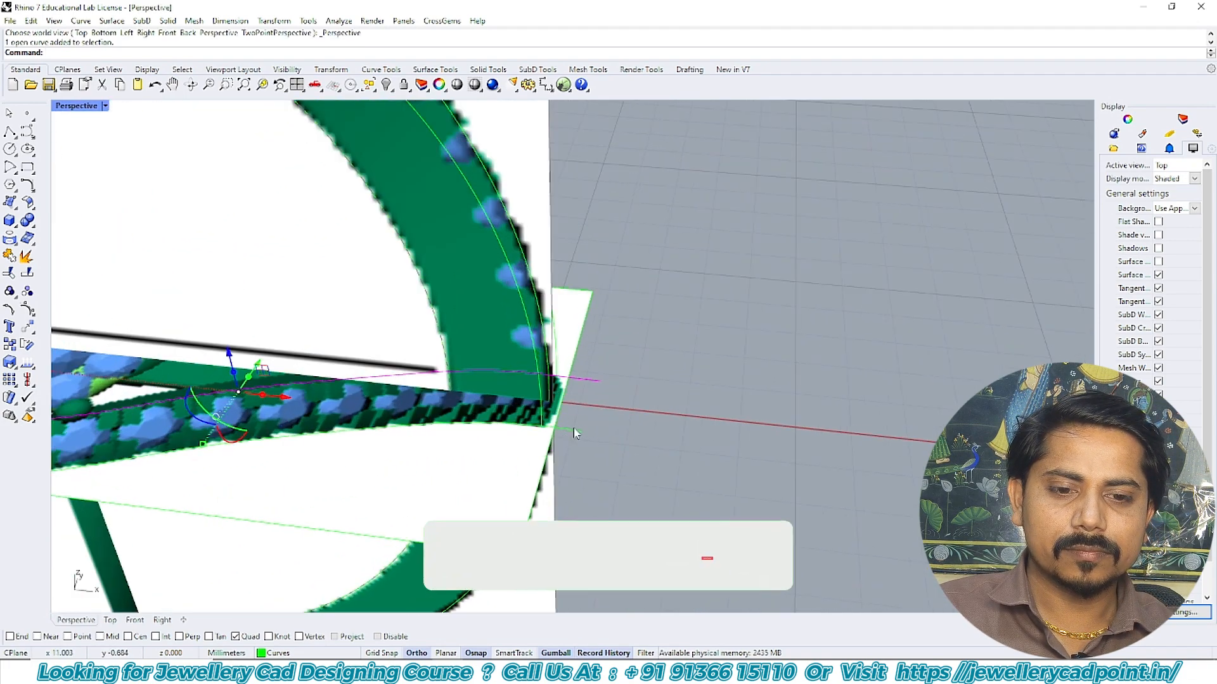
key(ctrl+h)
- Examine the two projected outline curves and the outer circle in the Perspective and Front views
scroll(624, 353, down, 5)
right_drag(575, 380, 407, 279)
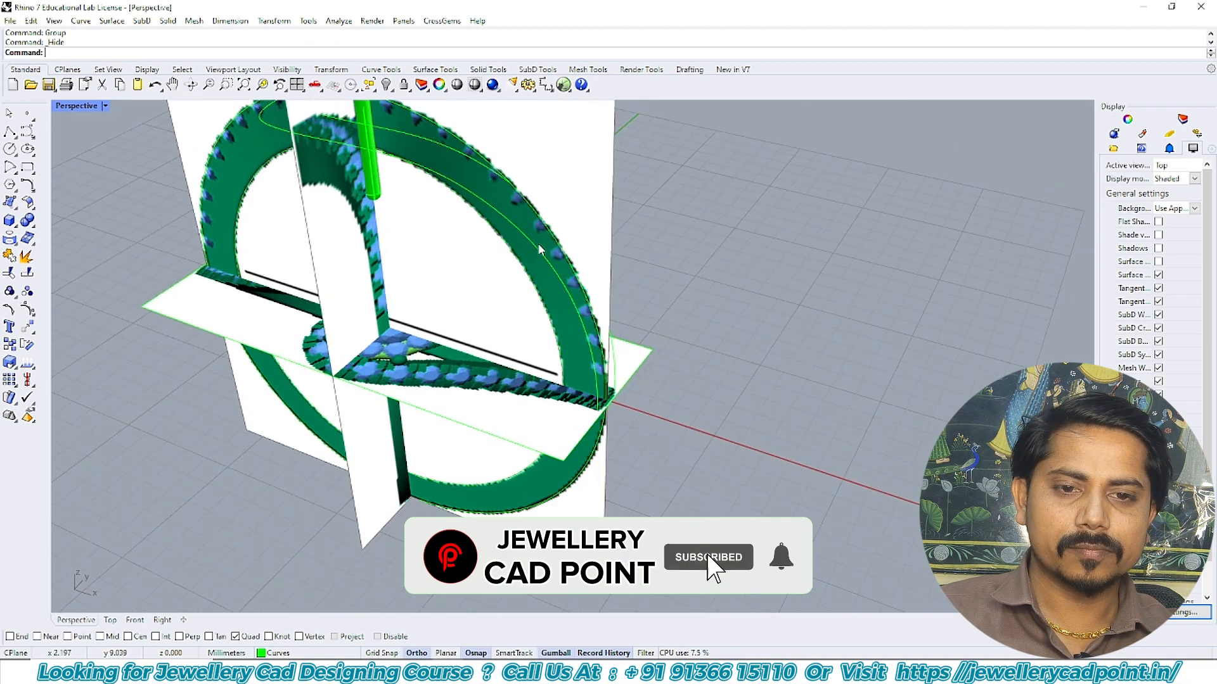
scroll(527, 236, down, 5)
click(527, 244)
right_drag(472, 180, 464, 241)
scroll(464, 241, up, 5)
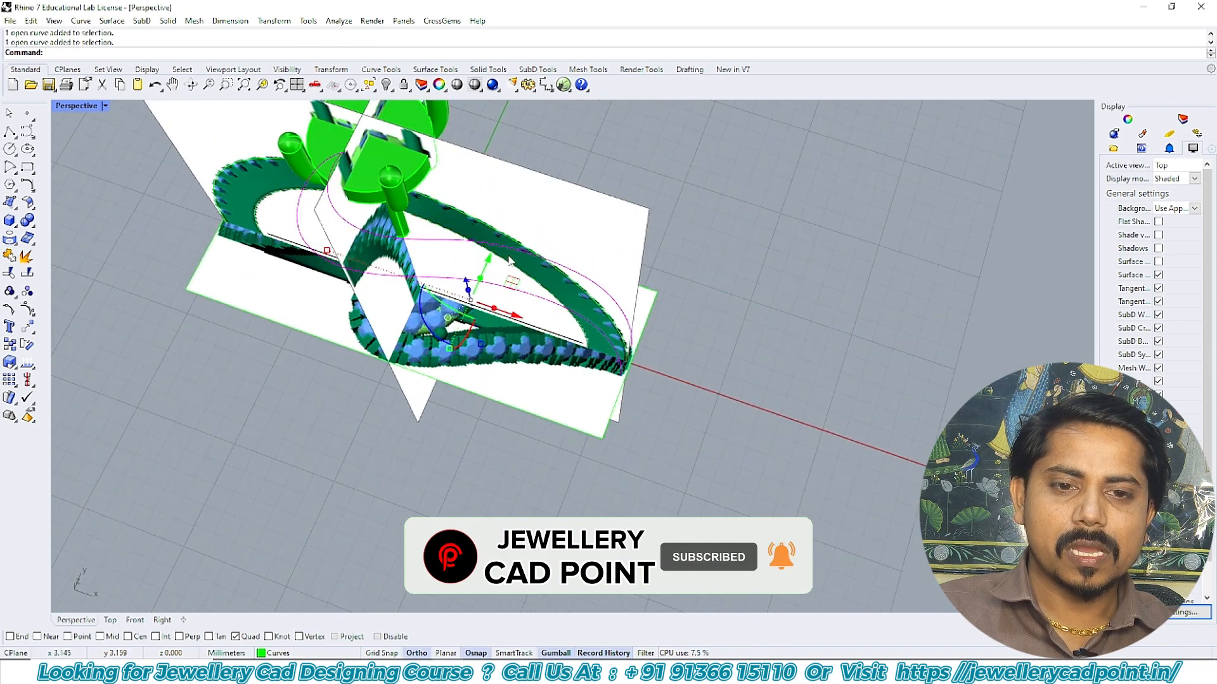
key(ctrl+F2)
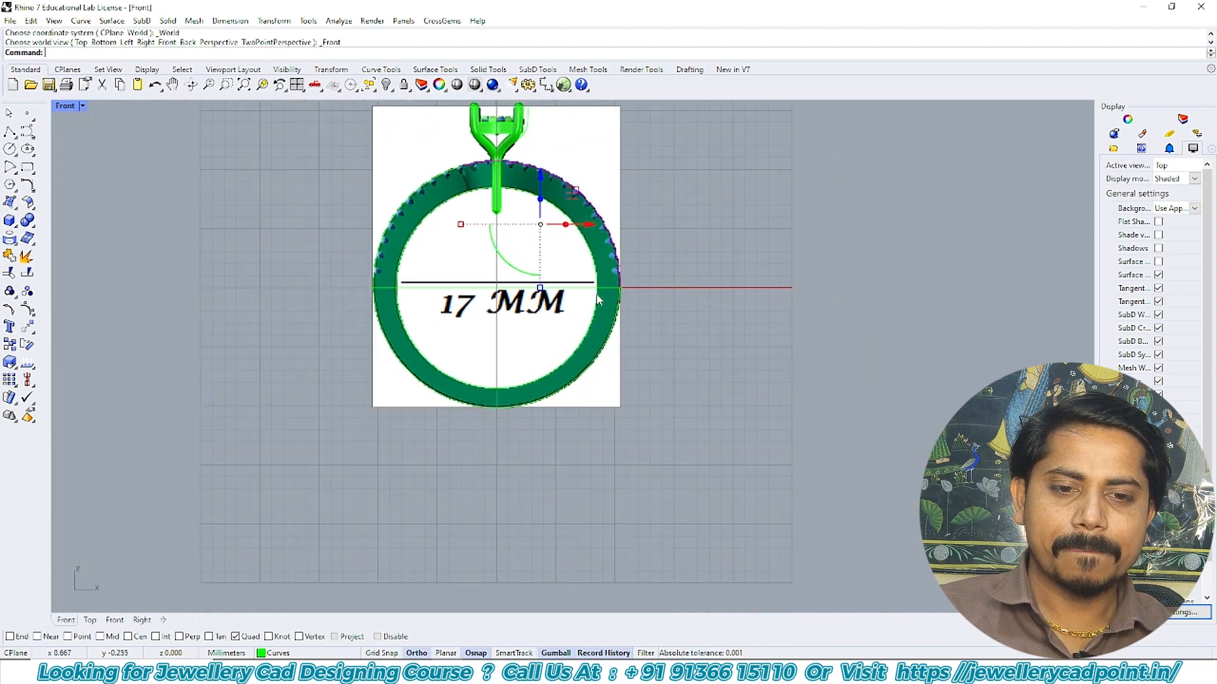
key(ctrl+F4)
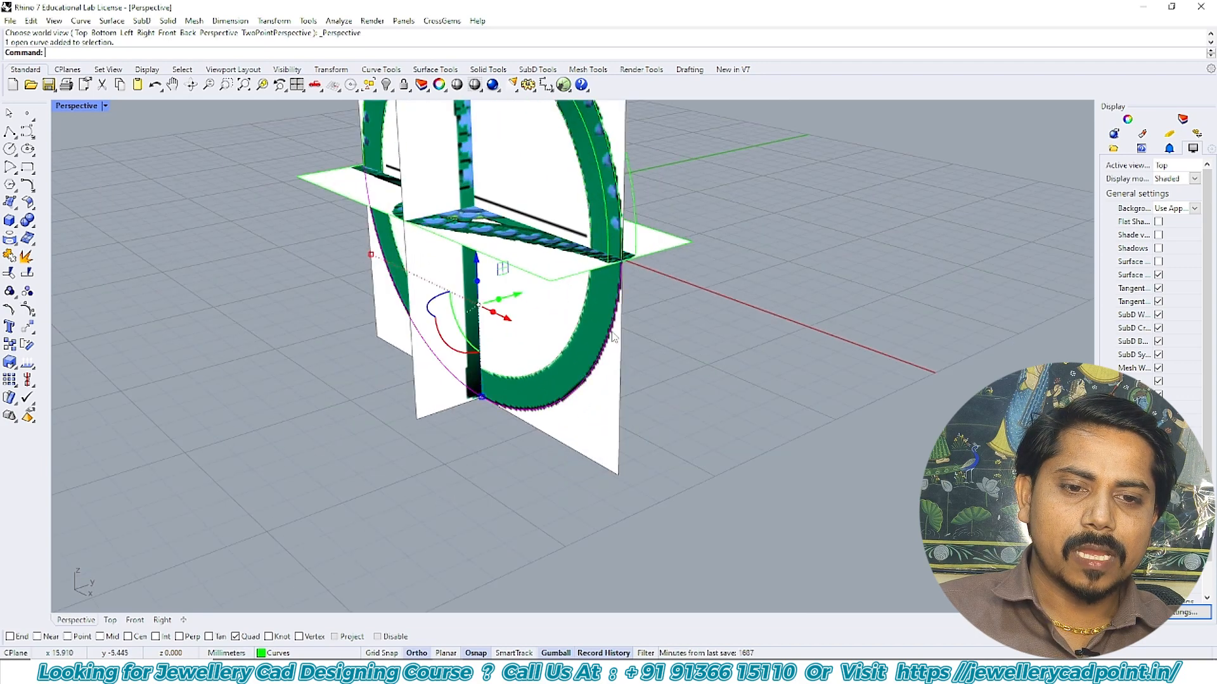
- Create a vertical cutting plane in the Front view through the bottom quadrant of the outer circle's lower half
key(ctrl+F2)
text(CP)
key(Return)
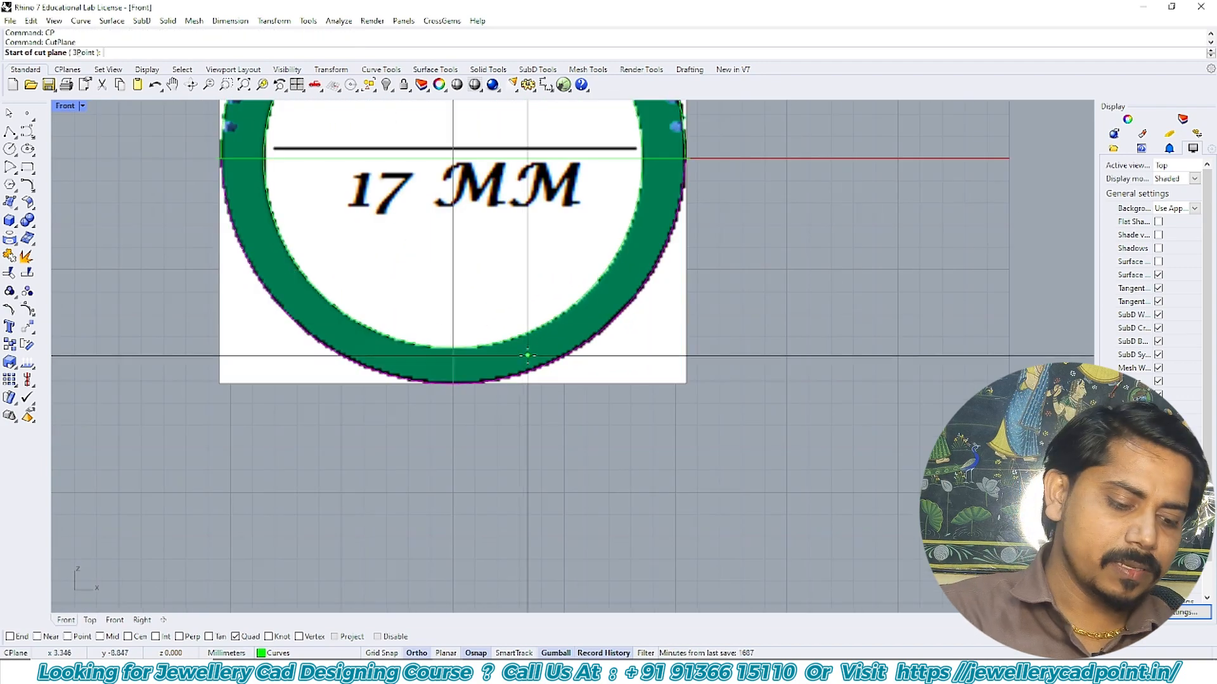
click(452, 383)
click(453, 475)
key(Return)
- Split the lower half of the outer circle with the vertical cutting plane and delete the plane
scroll(468, 397, up, 4)
key(ctrl+shift+s)
click(446, 398)
key(Return)
drag(563, 410, 522, 323)
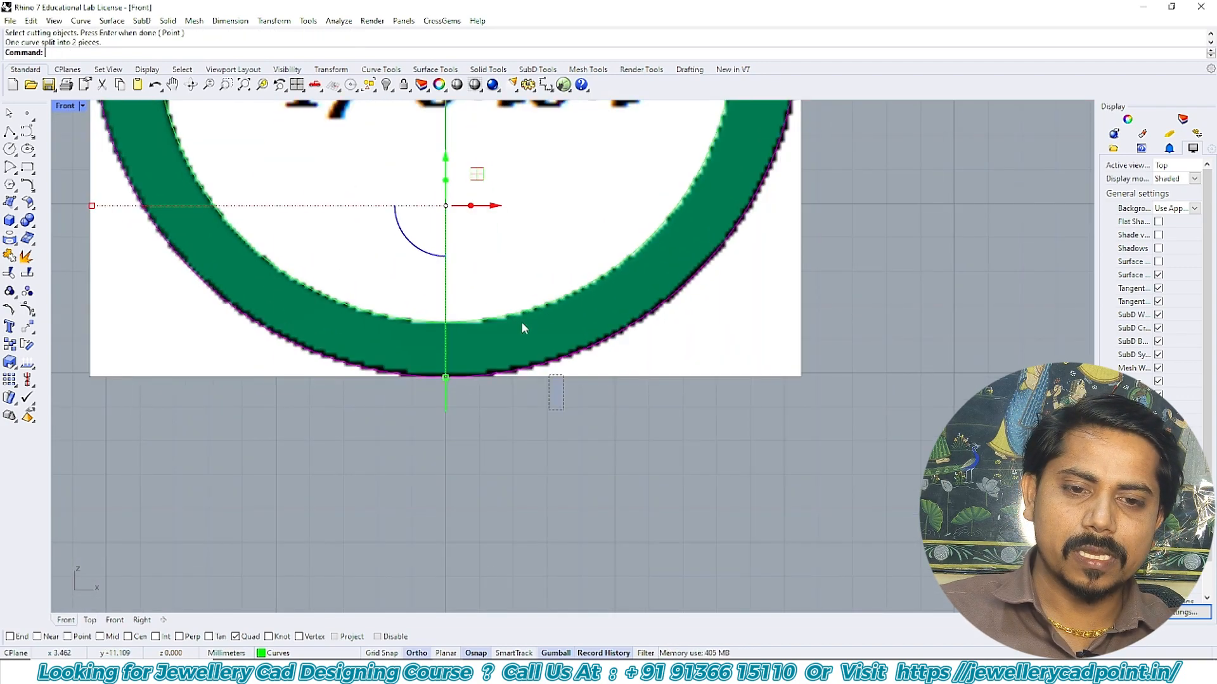
scroll(522, 329, down, 3)
click(449, 392)
key(Delete)
scroll(441, 373, up, 4)
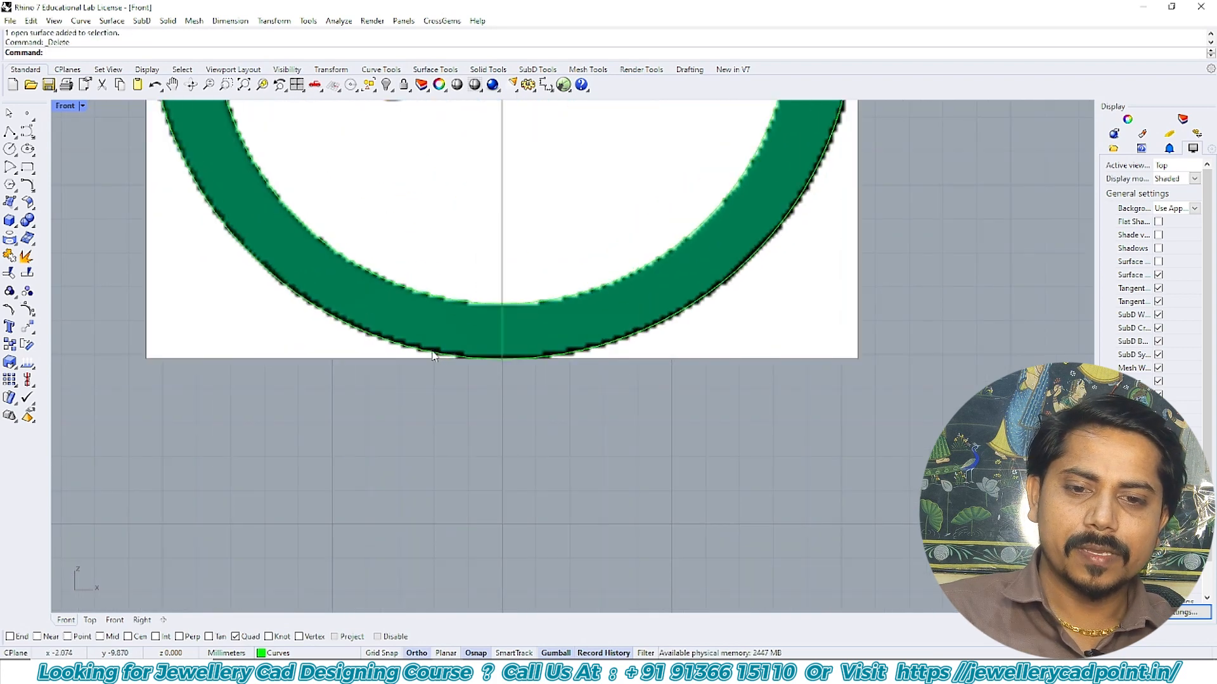
- Hide the three reference pictures in the Perspective view
scroll(506, 380, down, 10)
right_drag(579, 291, 573, 369)
text(t)
key(Return)
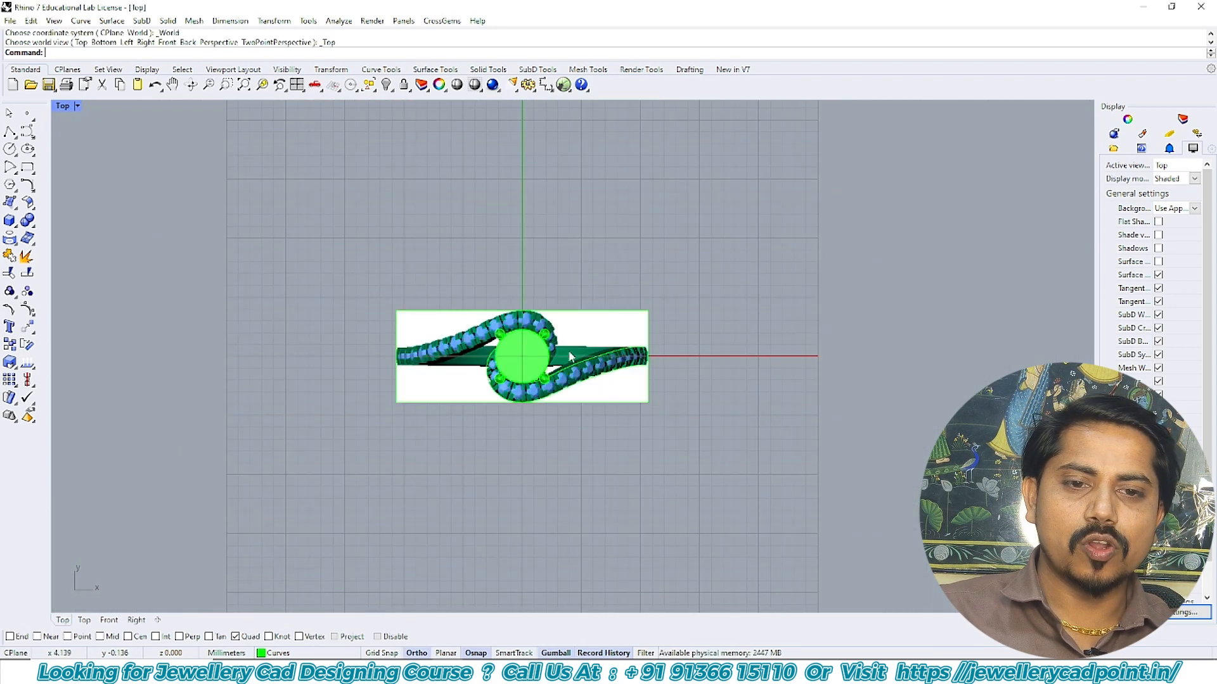
text(p)
key(Return)
right_click(403, 85)
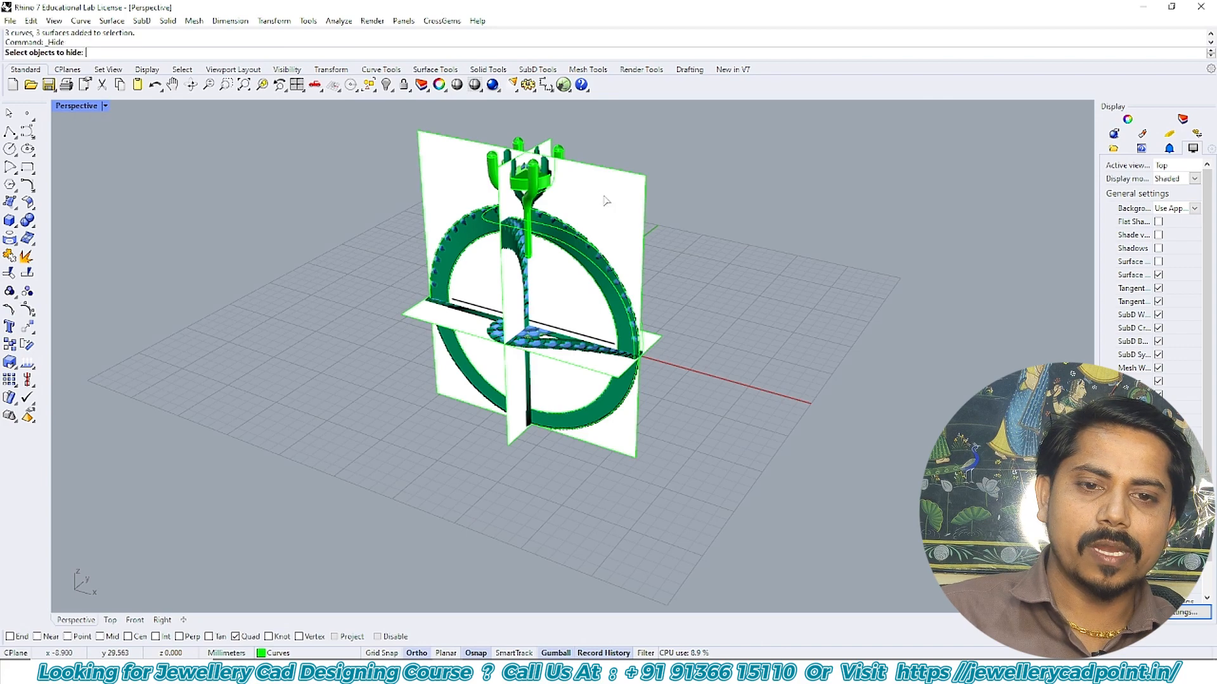
key(Return)
- Hide the upper half of the outer circle, the inner circle and the flat rectangle outline
scroll(475, 238, up, 5)
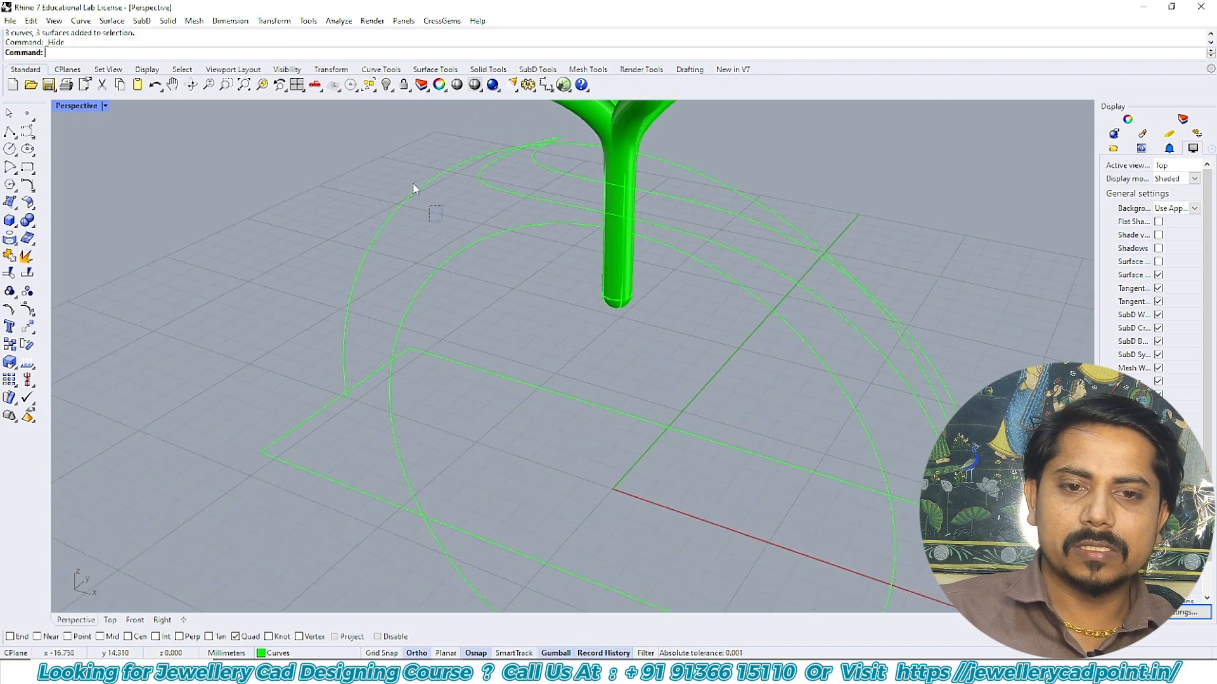
click(413, 188)
scroll(463, 230, down, 4)
right_drag(470, 261, 552, 296)
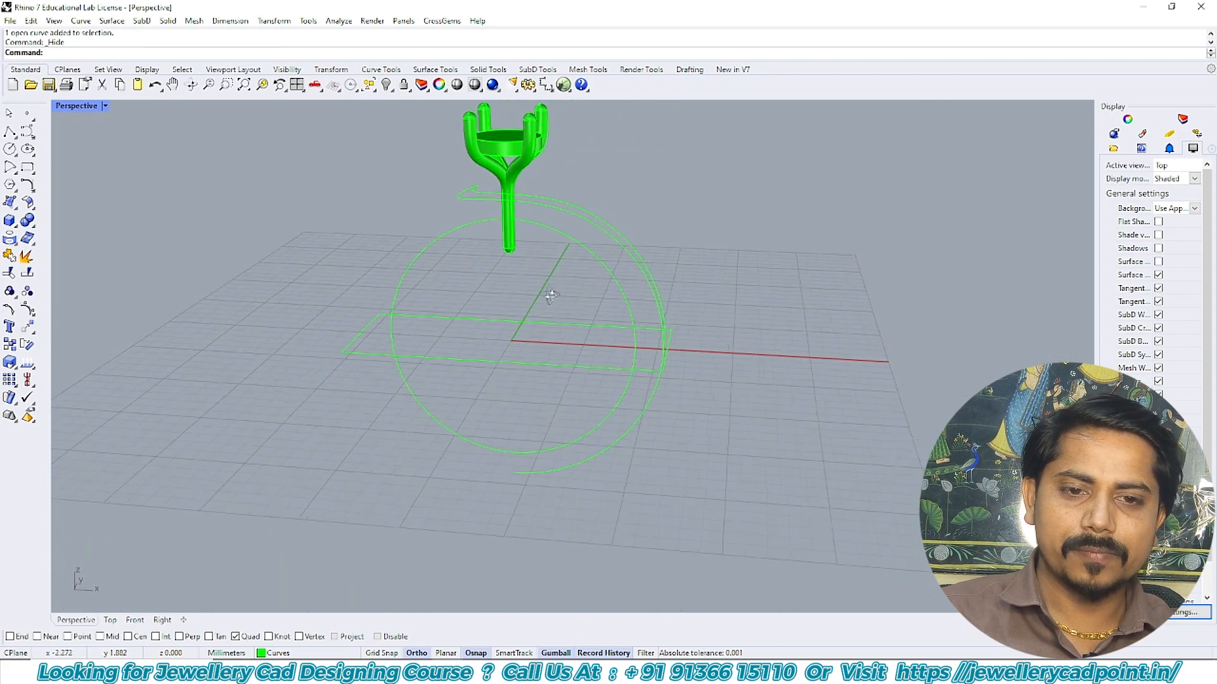
right_drag(610, 351, 518, 444)
- Move the lower quarter arc in the Right view from the origin onto the end of the nearer projected outline curve, using End snap
key(ctrl+F3)
scroll(572, 337, up, 12)
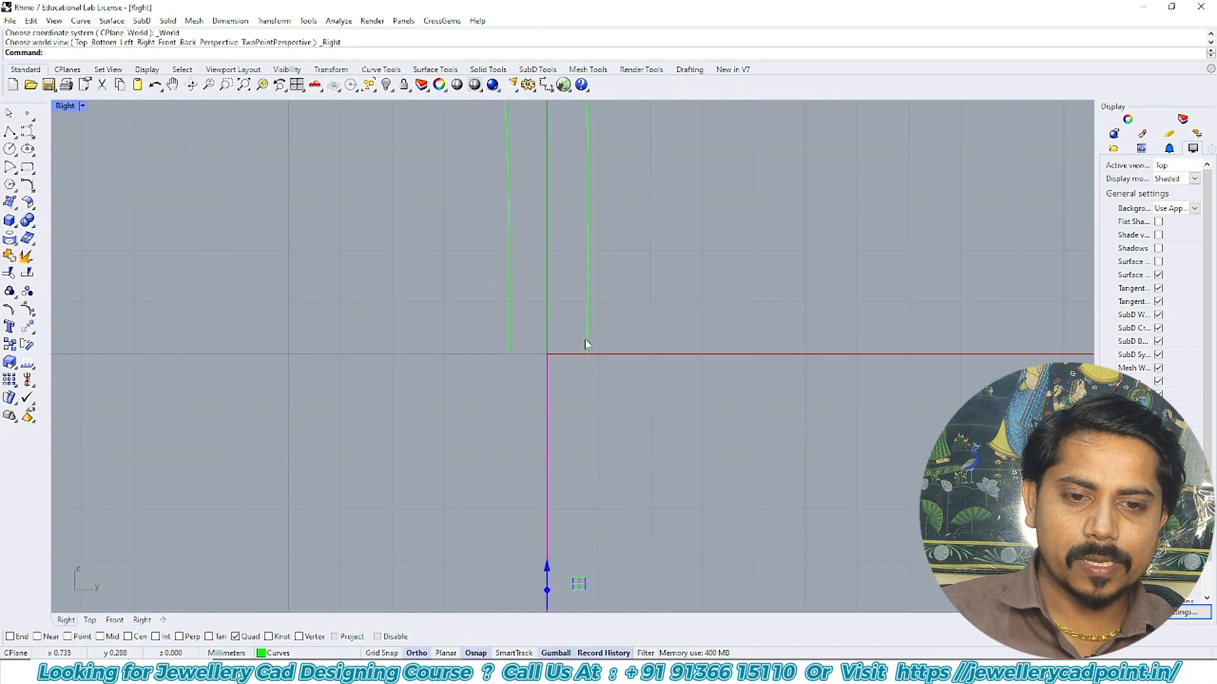
text(m)
key(Return)
text(END)
key(Return)
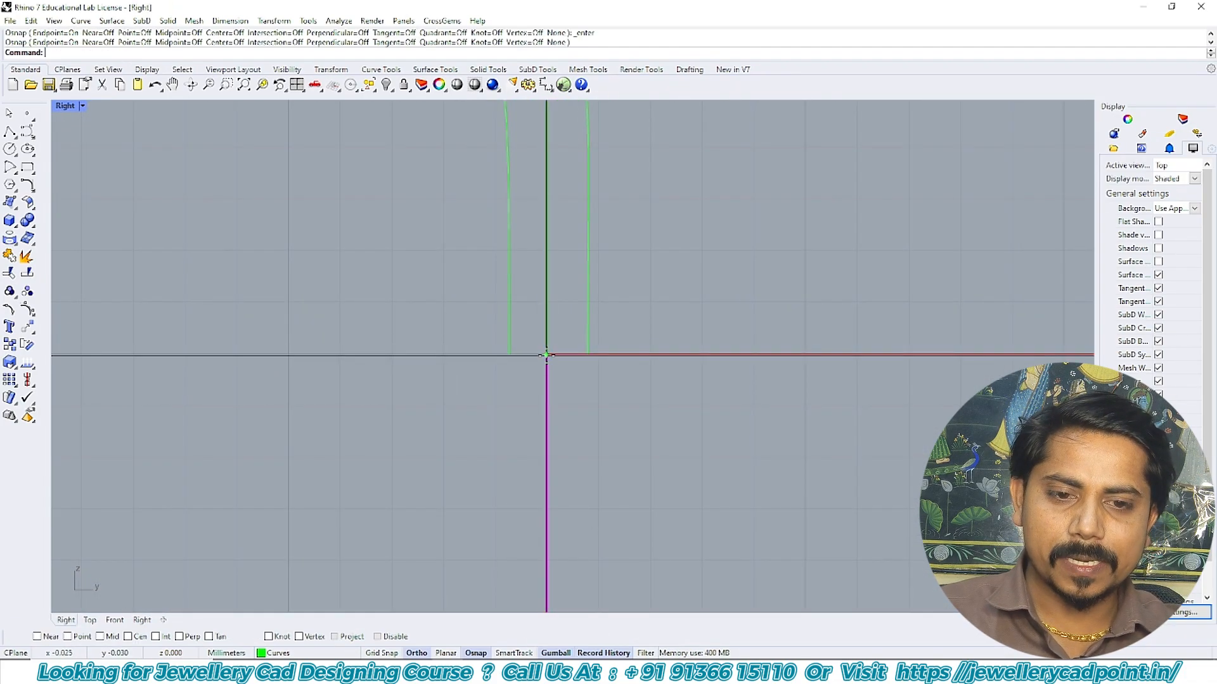
click(547, 353)
click(508, 354)
scroll(524, 389, down, 3)
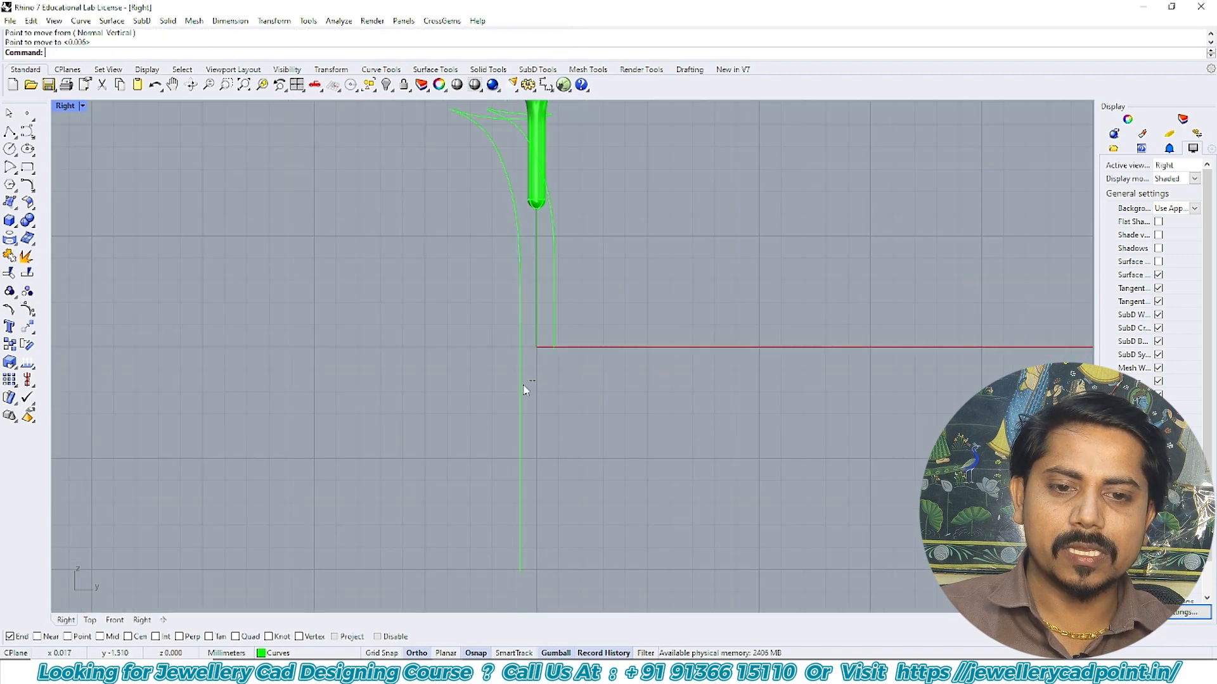
- Mirror the moved quarter arc in the Right view across the vertical plane through the origin, starting at 0
text(mi)
key(Return)
right_drag(600, 430, 612, 353)
text(0)
key(Return)
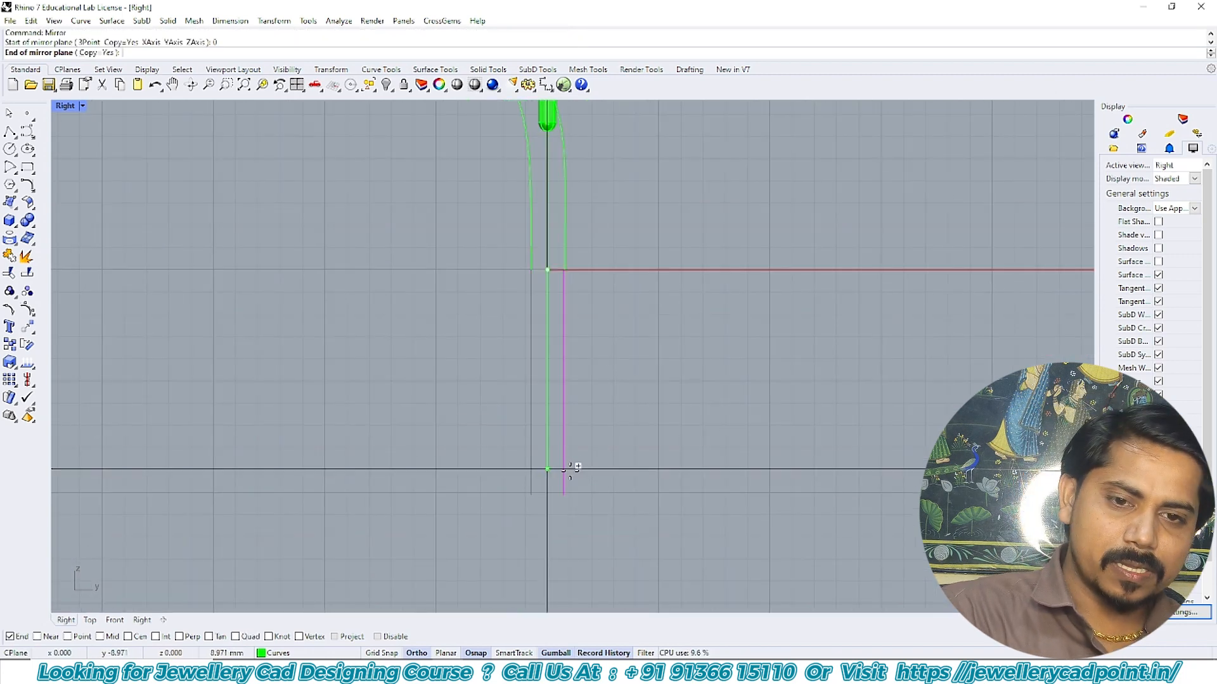
click(574, 476)
- Move the last three control points of the other projected curve so its end meets the mirrored arc
scroll(576, 249, up, 5)
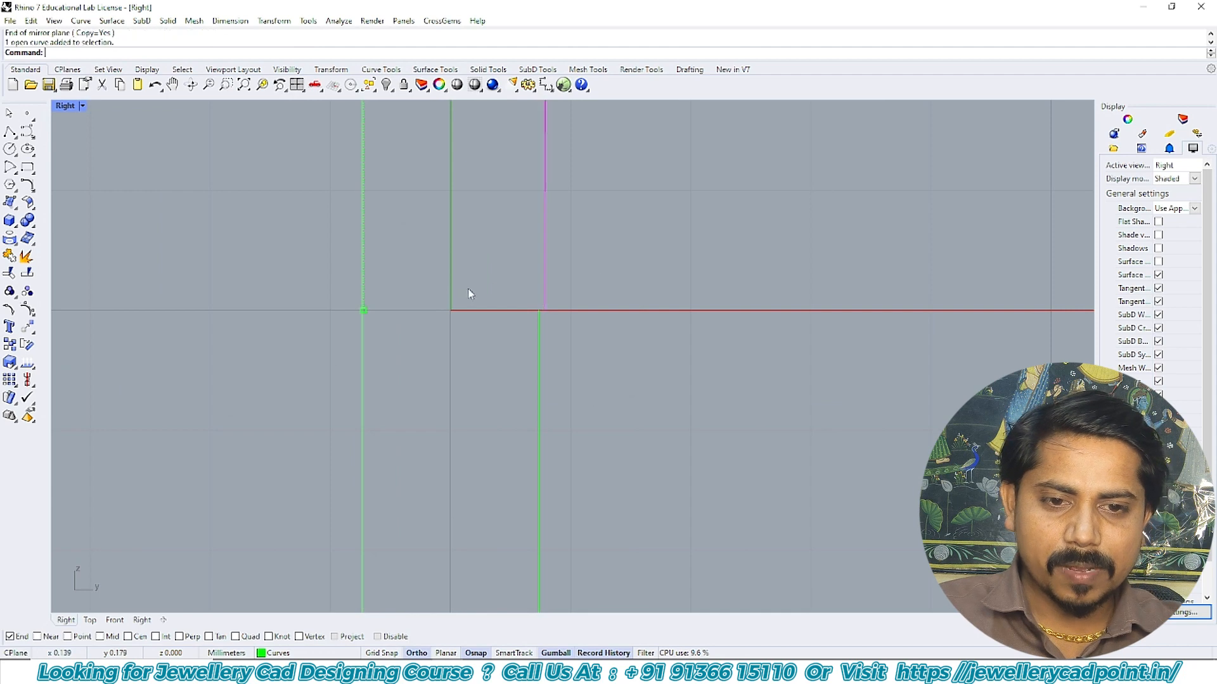
right_drag(517, 292, 534, 363)
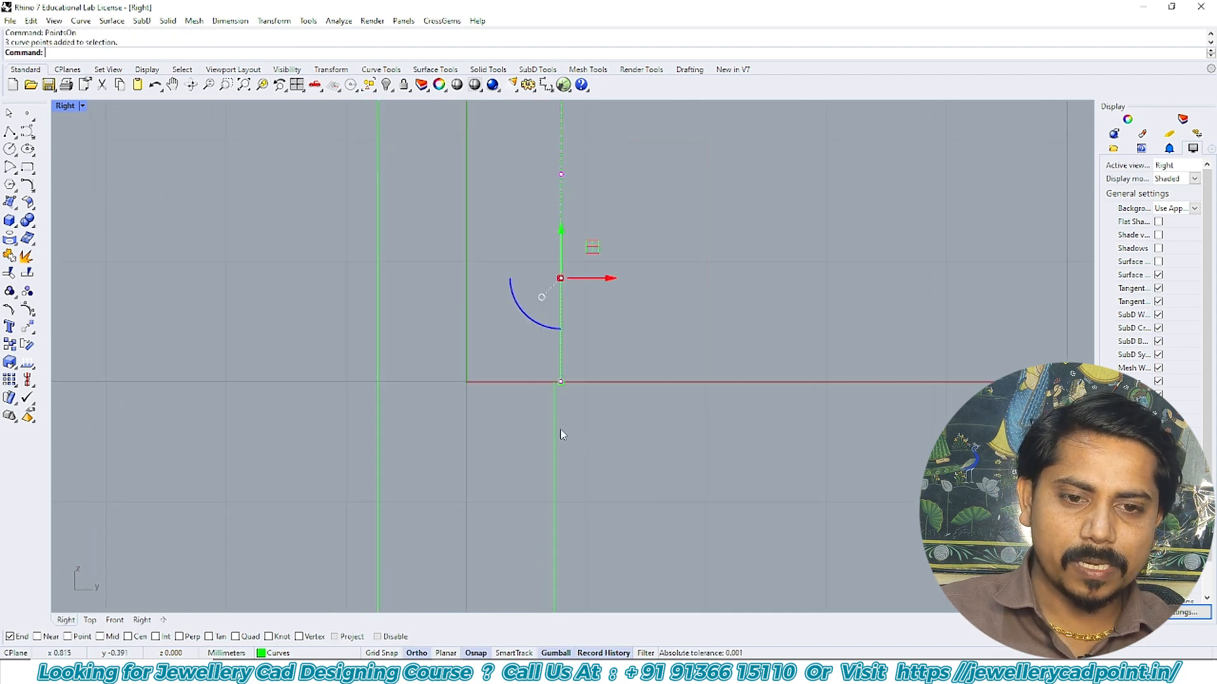
scroll(560, 428, up, 5)
text(m)
key(Return)
click(546, 331)
scroll(581, 361, down, 15)
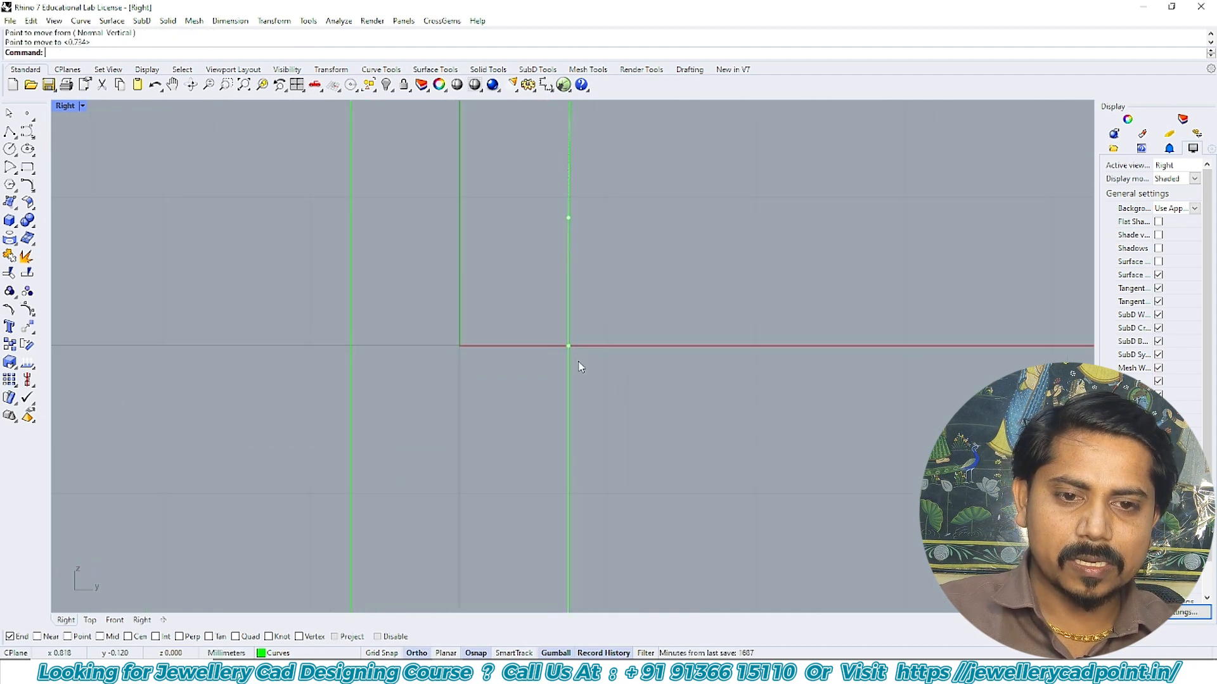
- Draw a straight polyline connecting the two points where the projected curves meet the lower quarter arcs
text(t)
key(Return)
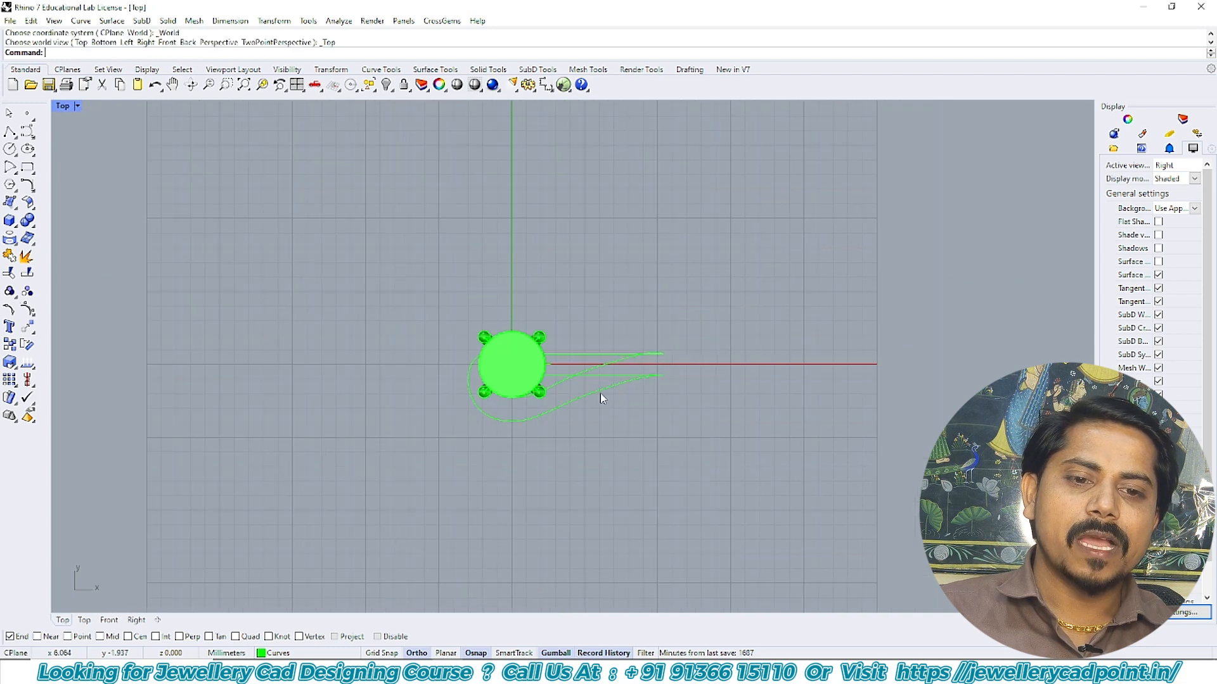
text(p)
key(Return)
scroll(643, 354, up, 5)
key(Return)
scroll(631, 360, up, 4)
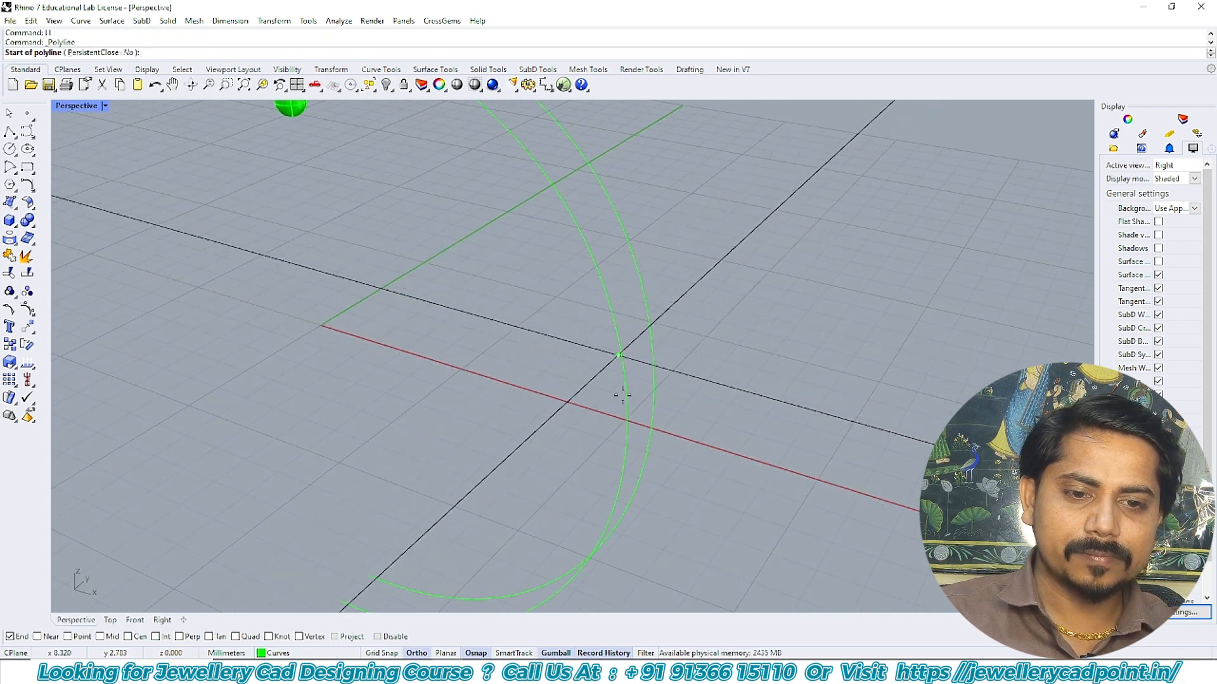
click(626, 437)
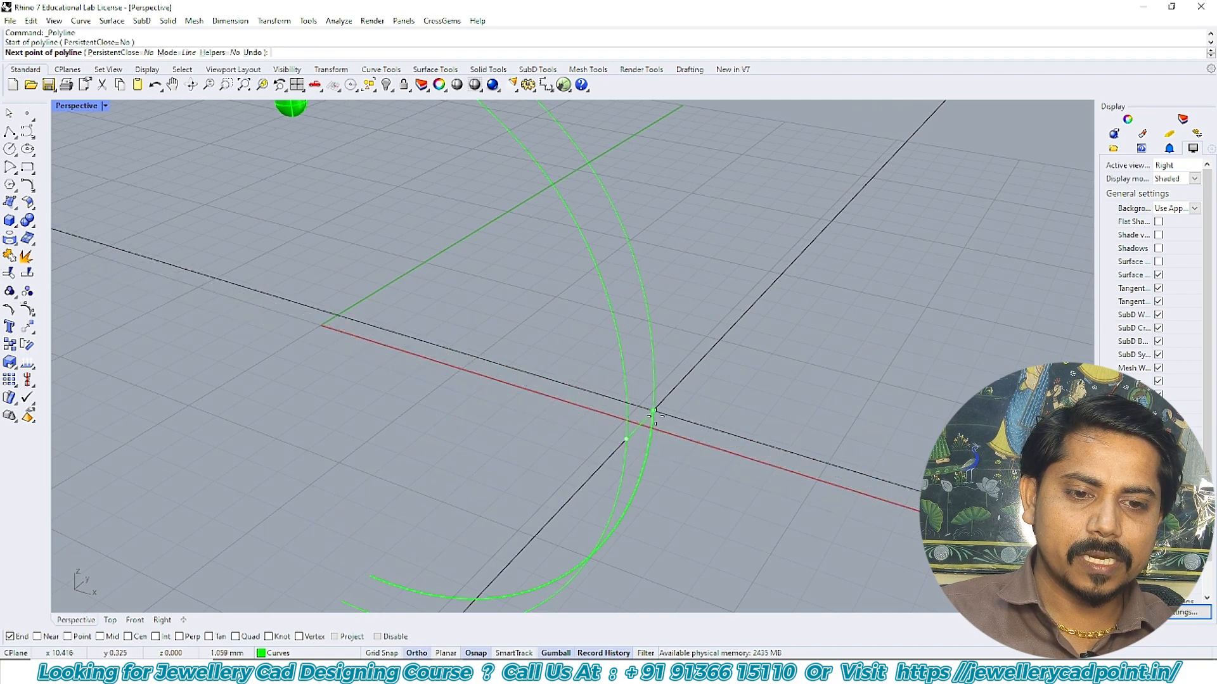
click(653, 411)
key(Return)
- Sweep the connecting line along the two projected outline curves with Sweep2
scroll(653, 416, down, 4)
text(S2)
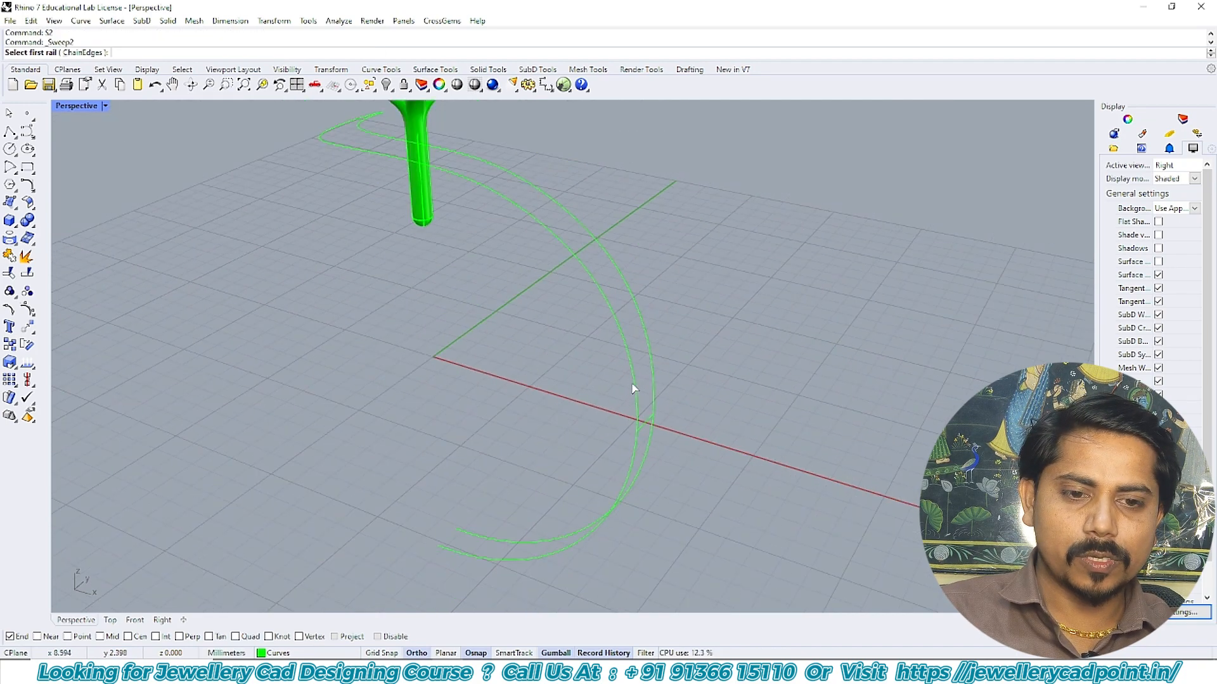
key(Return)
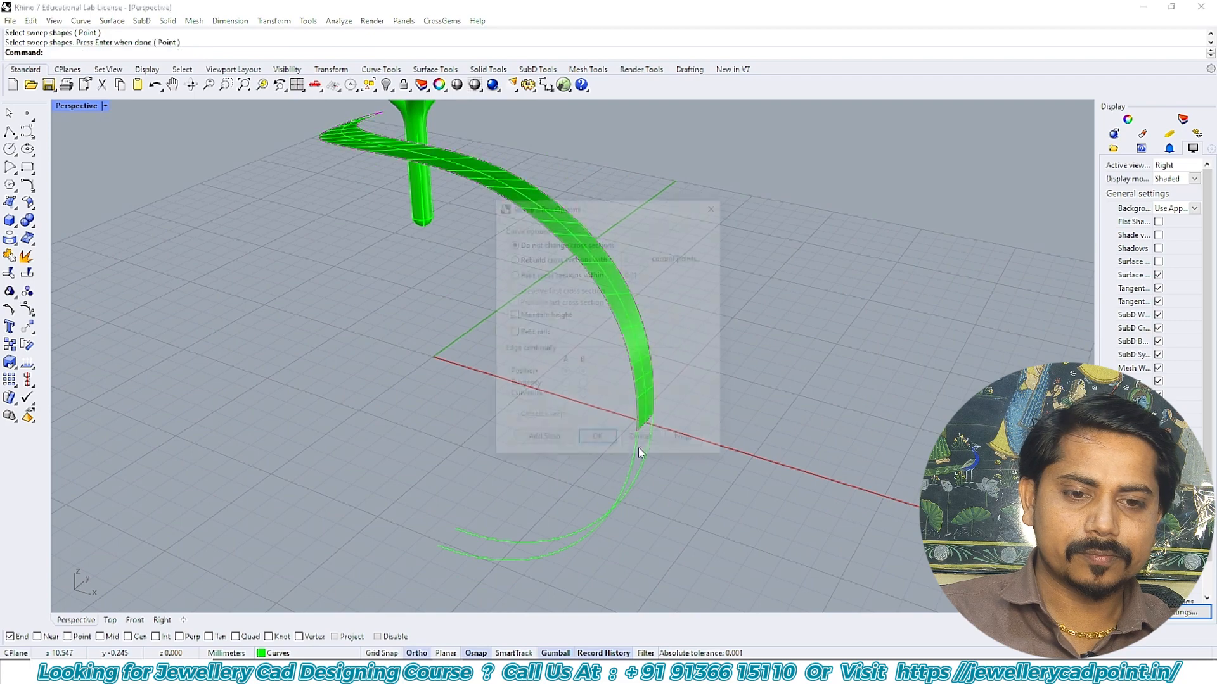
- Add several slashes between the two rails along the curved band to align its cross sections, and complete the sweep
click(541, 442)
scroll(567, 345, up, 6)
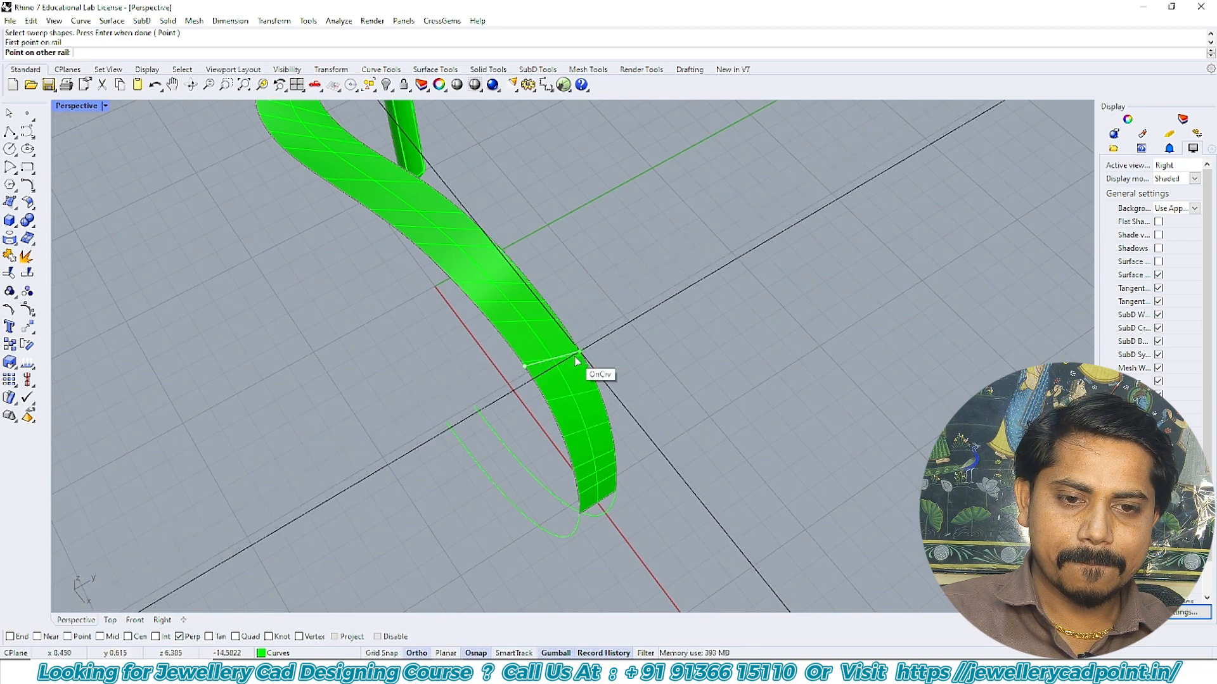
click(564, 332)
scroll(423, 236, up, 4)
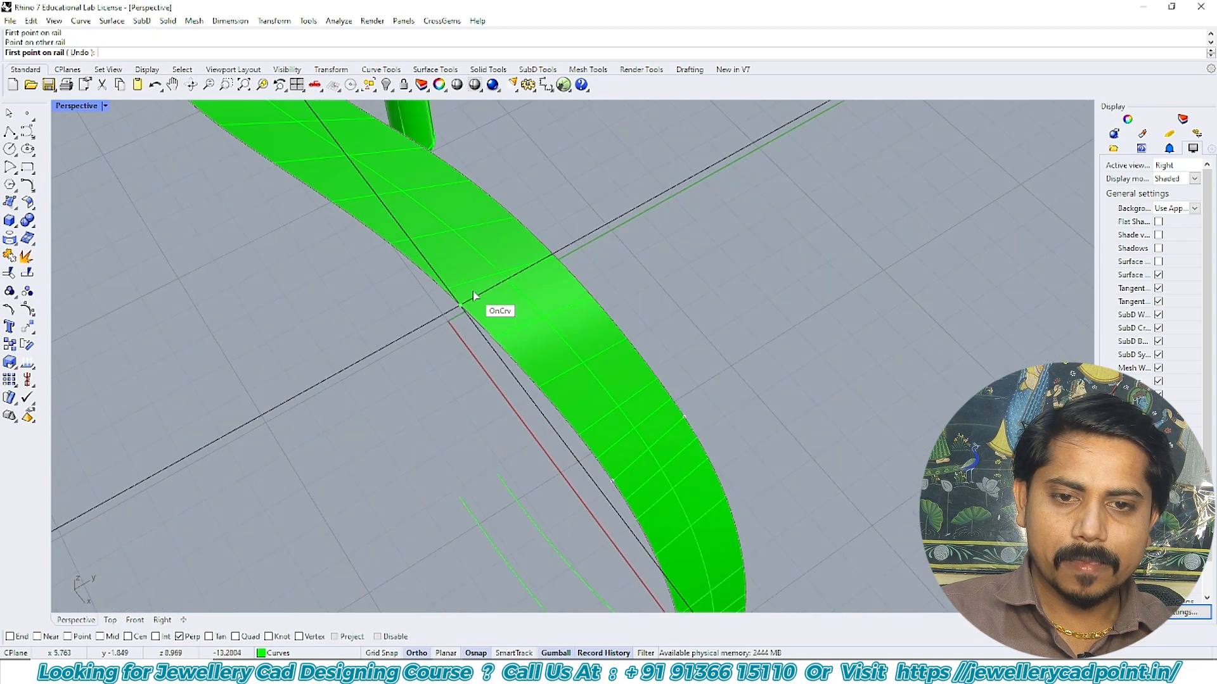
click(473, 296)
scroll(521, 230, down, 6)
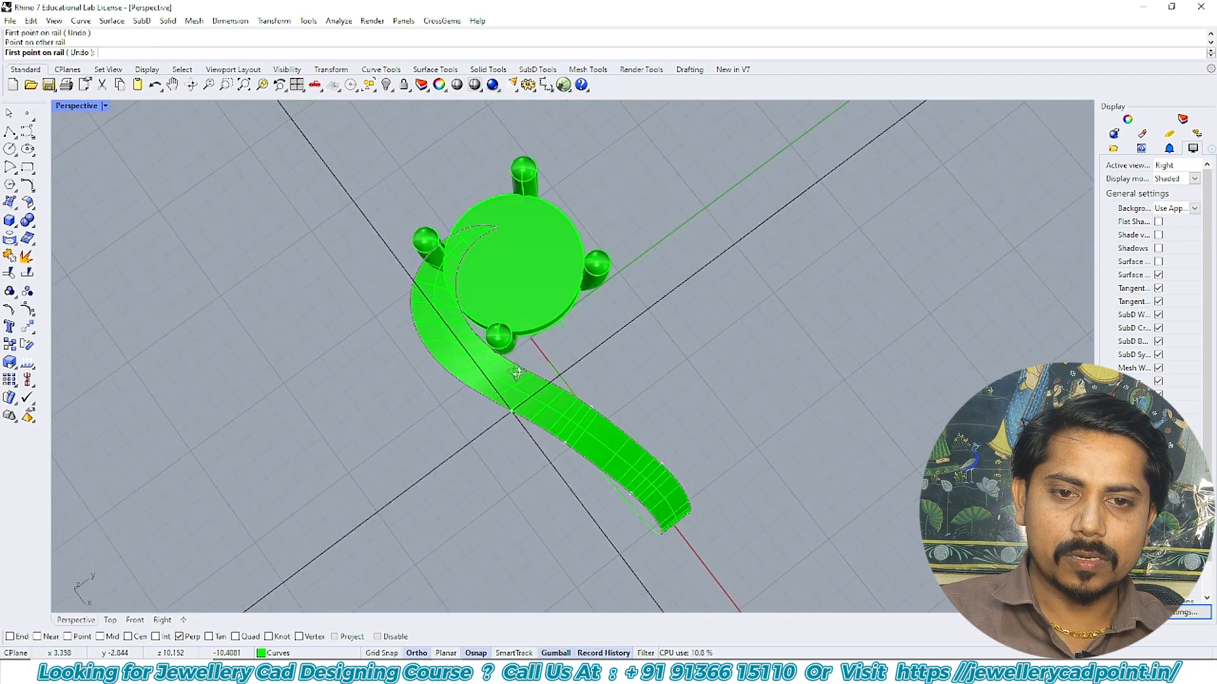
scroll(463, 403, up, 2)
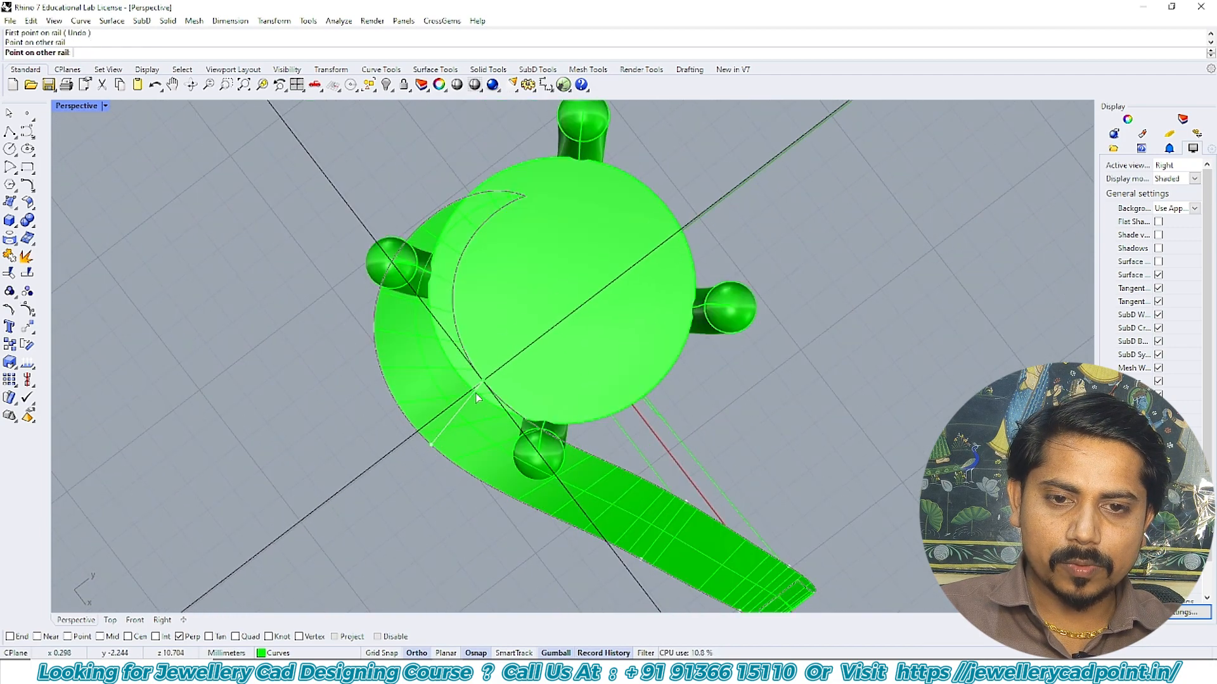
click(475, 393)
right_click(462, 394)
- Sweep the connecting line along the two lower quarter arcs to form the lower band surface
scroll(558, 376, down, 5)
right_drag(592, 402, 581, 424)
scroll(617, 465, up, 5)
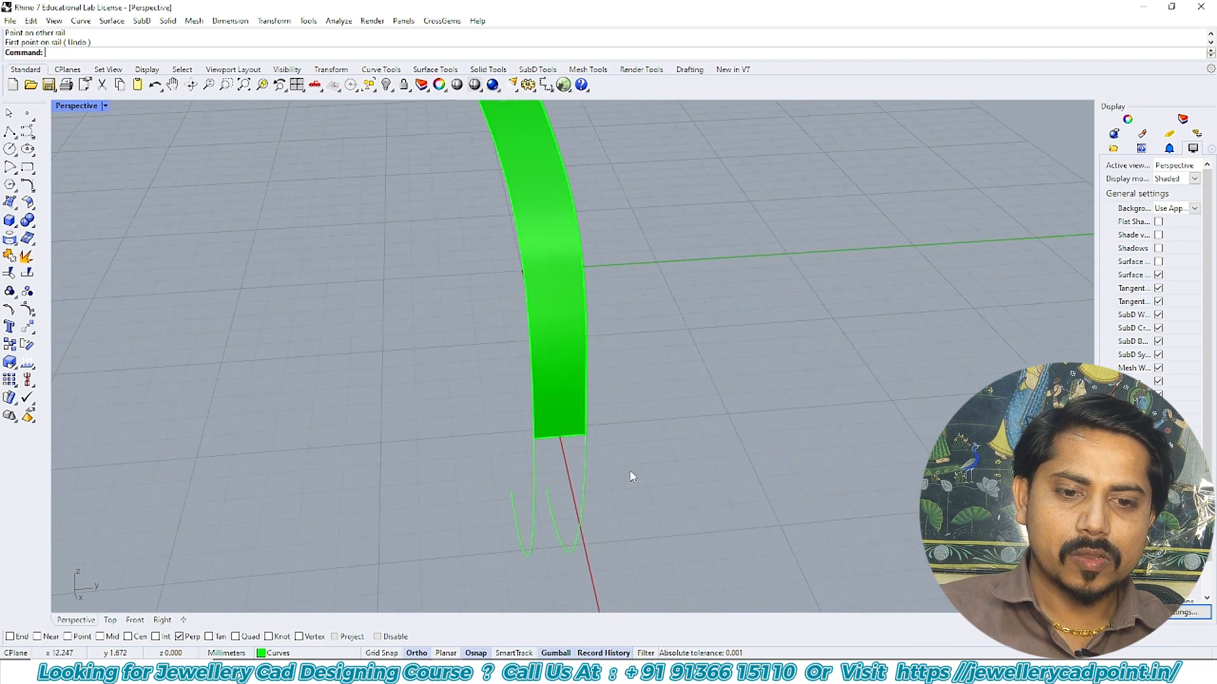
key(Return)
right_drag(471, 495, 664, 392)
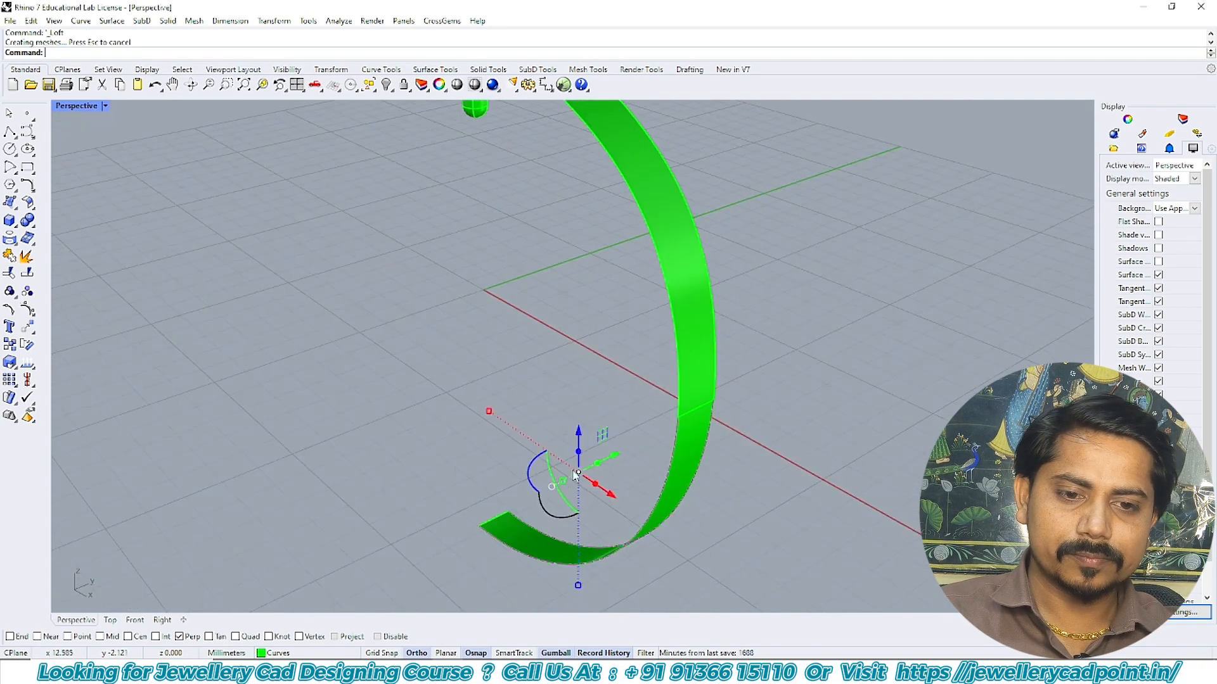
- Offset the upper swept band surface 3 mm inward as a solid
scroll(664, 393, up, 2)
click(667, 389)
click(717, 343)
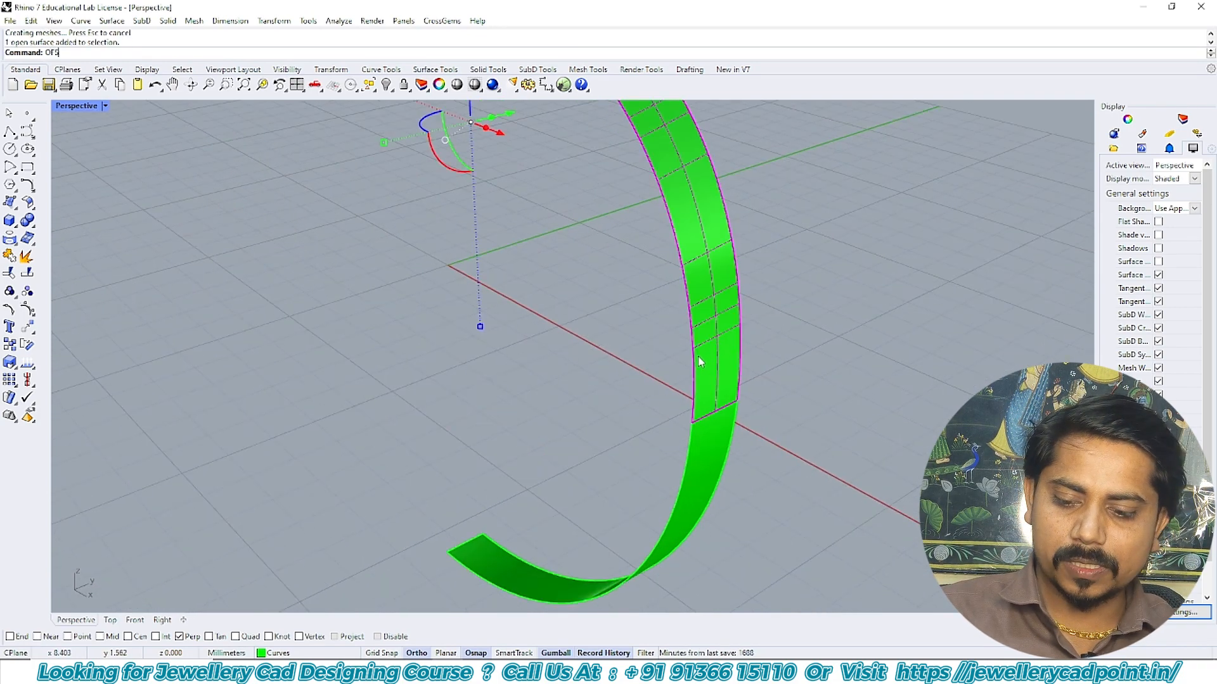
key(Return)
scroll(621, 442, down, 6)
right_drag(622, 437, 700, 383)
text(3)
key(Return)
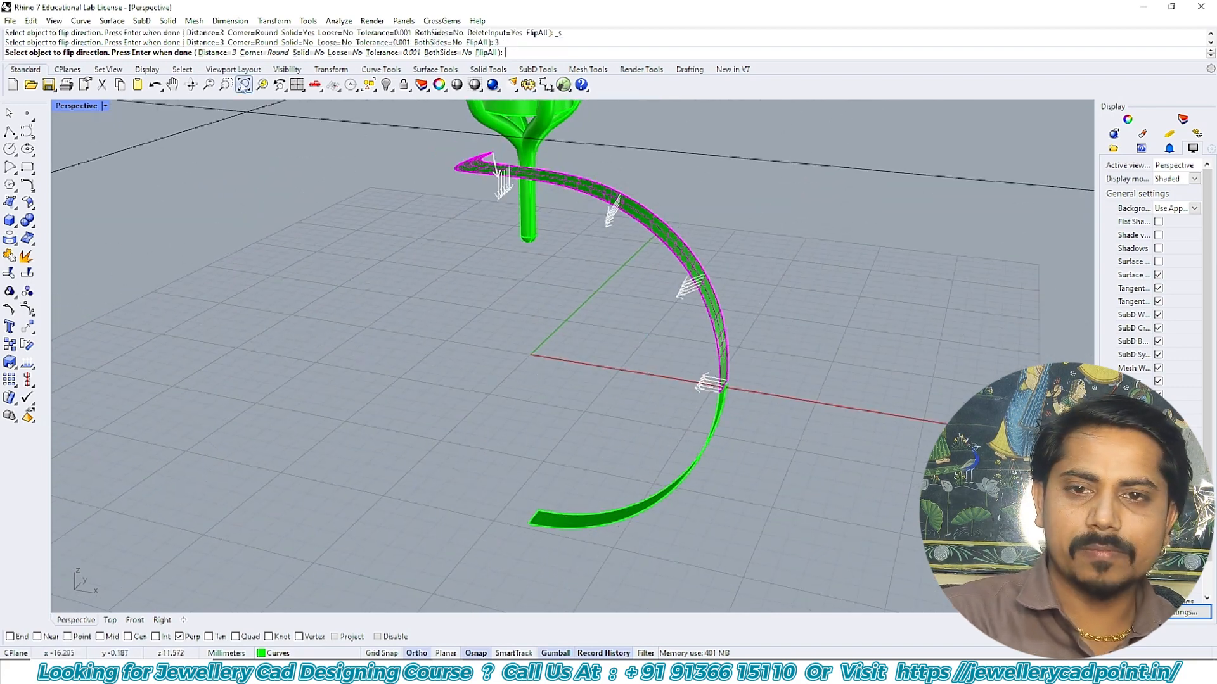
click(309, 56)
key(Return)
- Offset the lower swept band surface 3 mm inward as a solid
scroll(749, 454, up, 5)
click(736, 431)
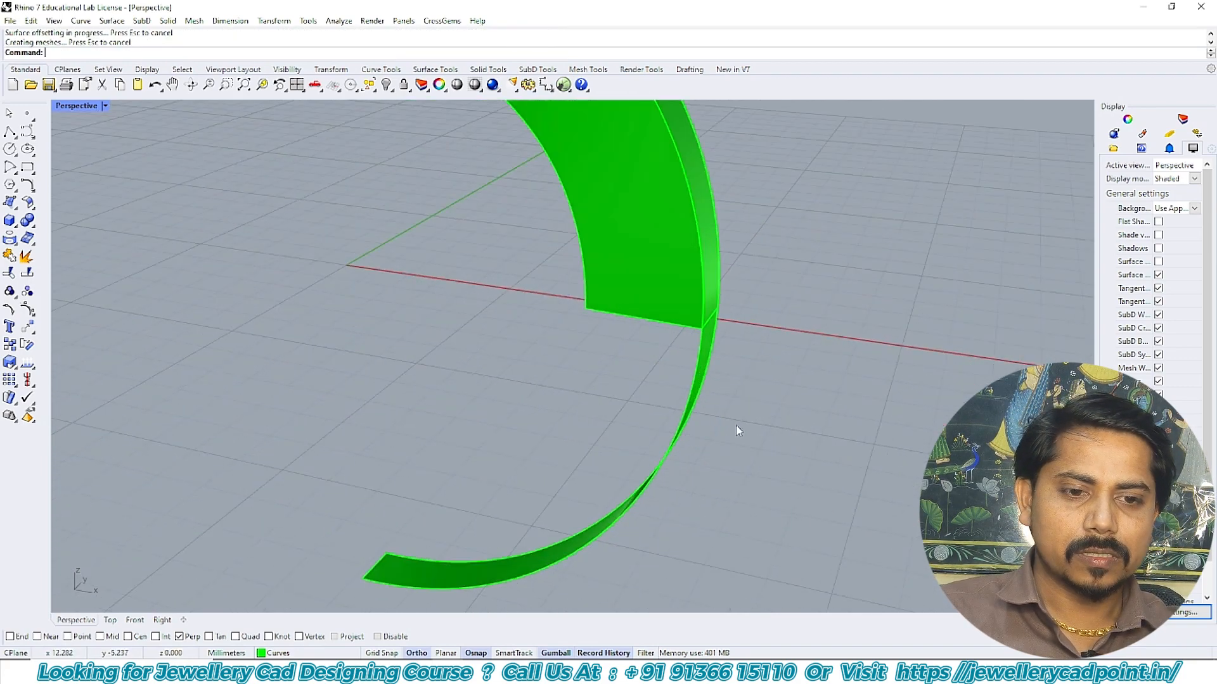
drag(735, 432, 598, 454)
key(Return)
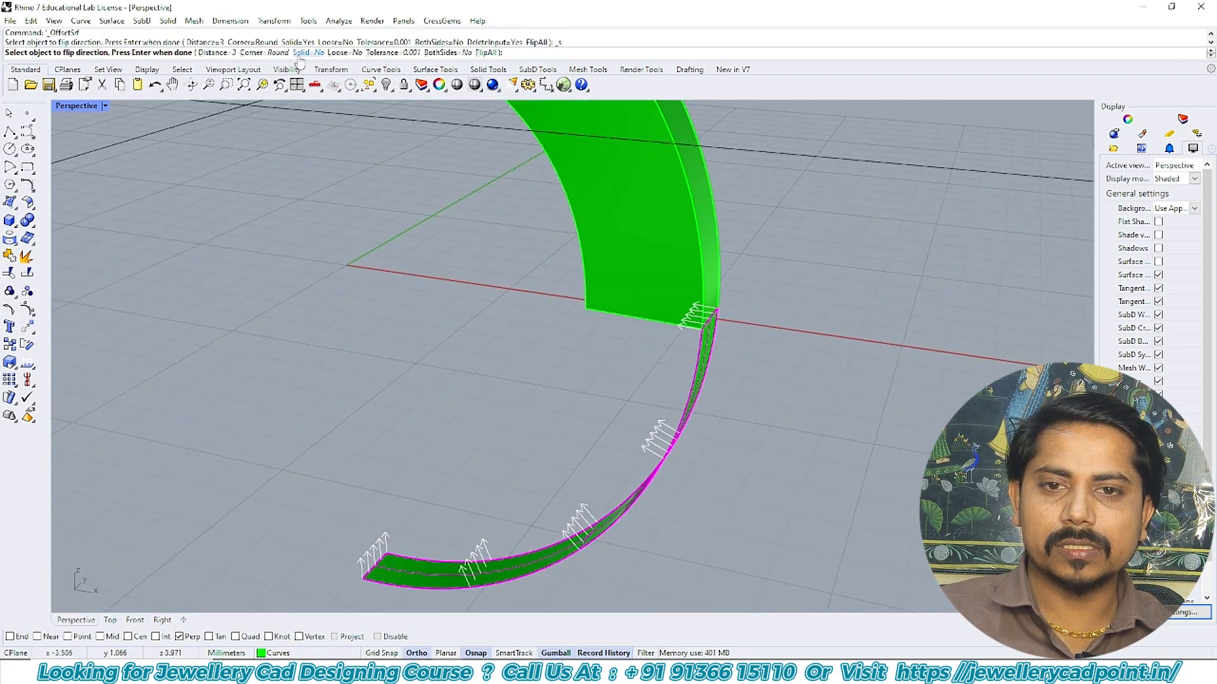
key(Return)
key(ctrl+F1)
click(689, 341)
key(ctrl+F2)
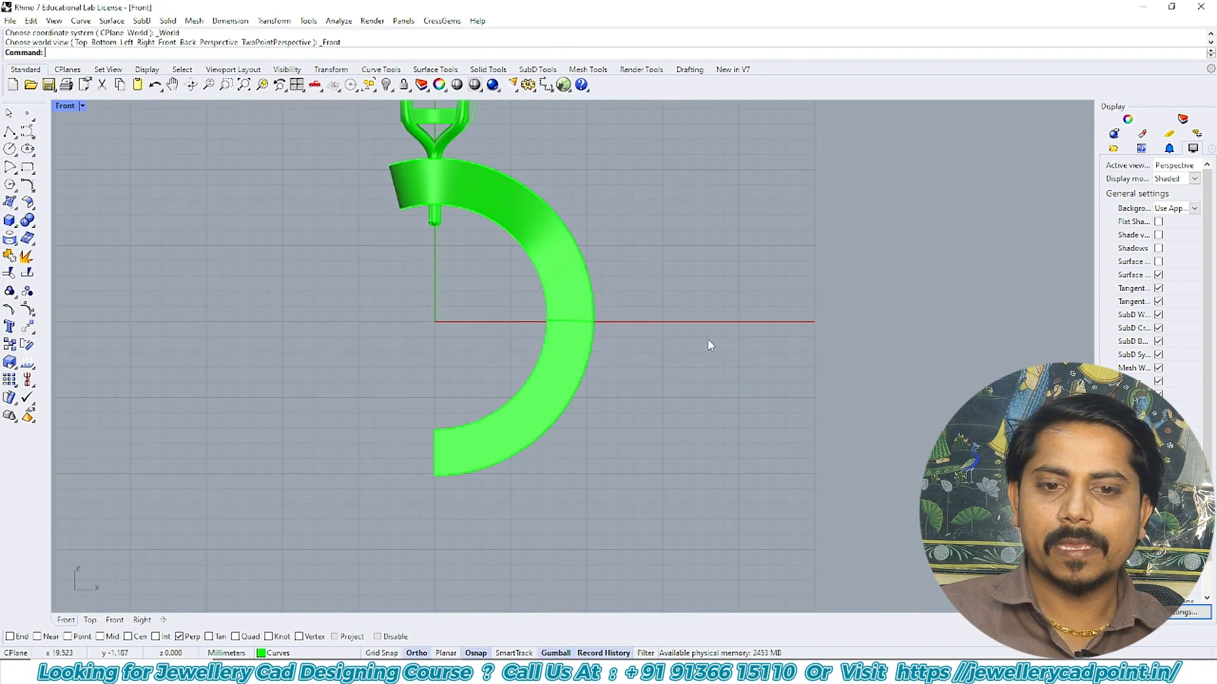
- Try to rotate the upper and lower band solids 180 degrees about the origin without copying, and undo the rotation
click(550, 235)
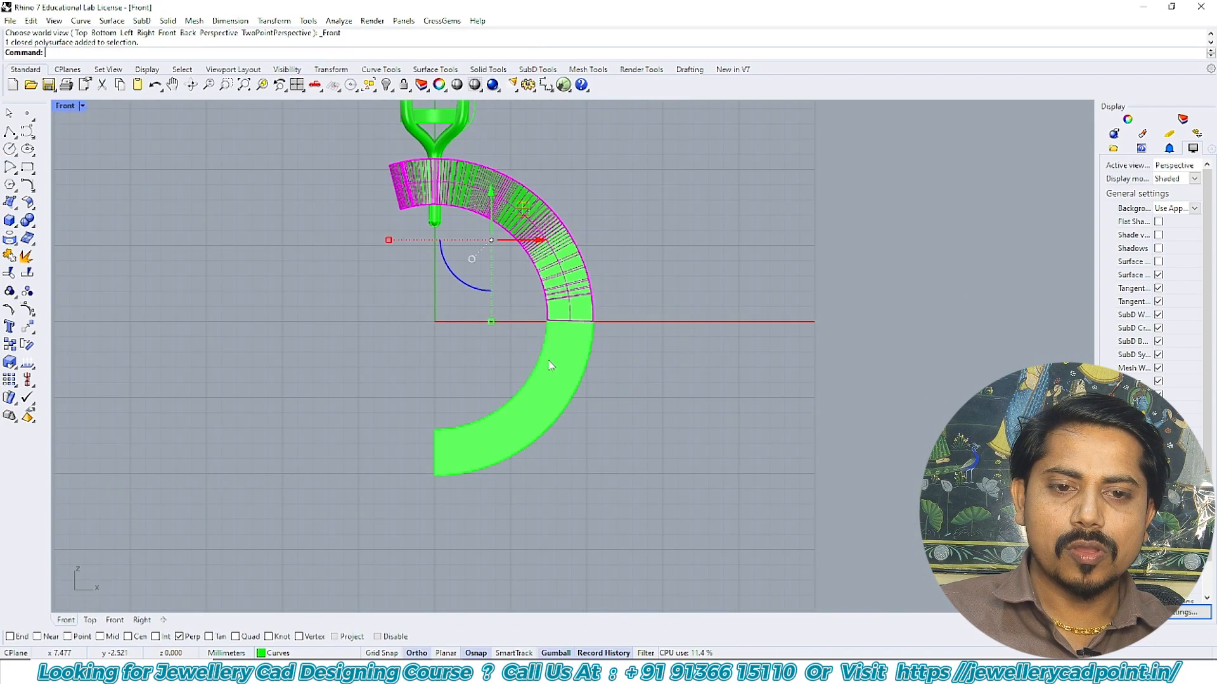
key(ctrl+F1)
scroll(538, 390, up, 8)
shift+click(473, 410)
scroll(473, 410, down, 4)
right_drag(560, 379, 652, 348)
text(ro)
key(Return)
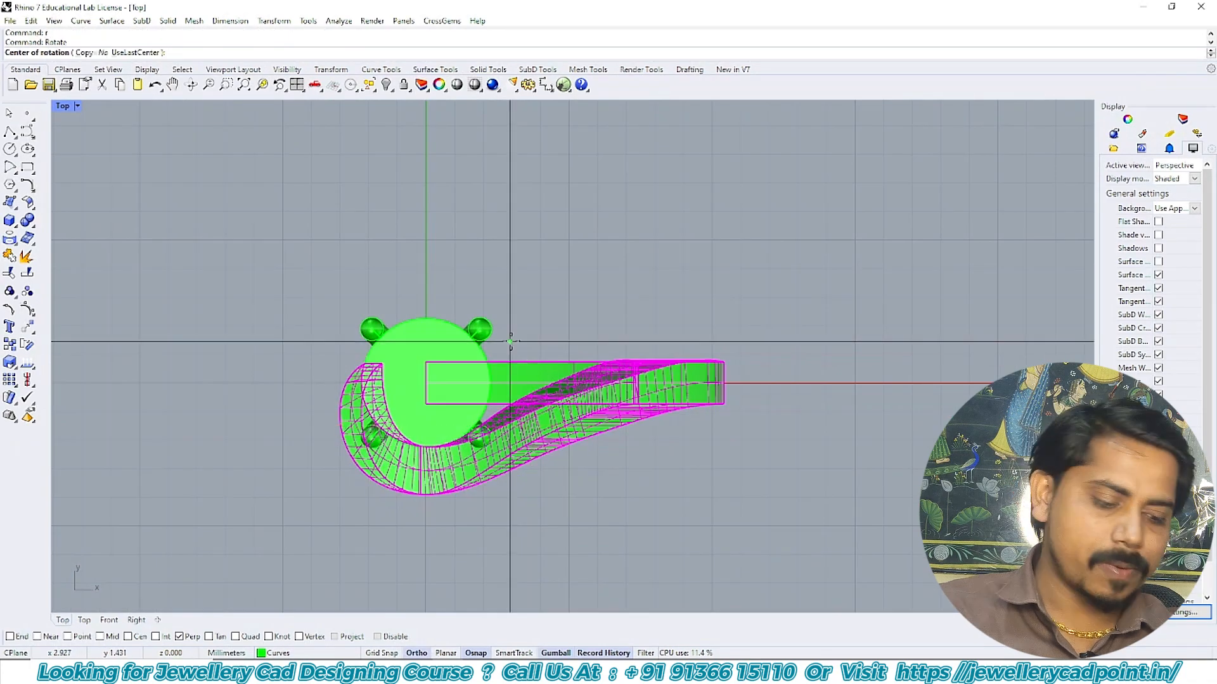
text(0)
key(Return)
click(426, 228)
key(Escape)
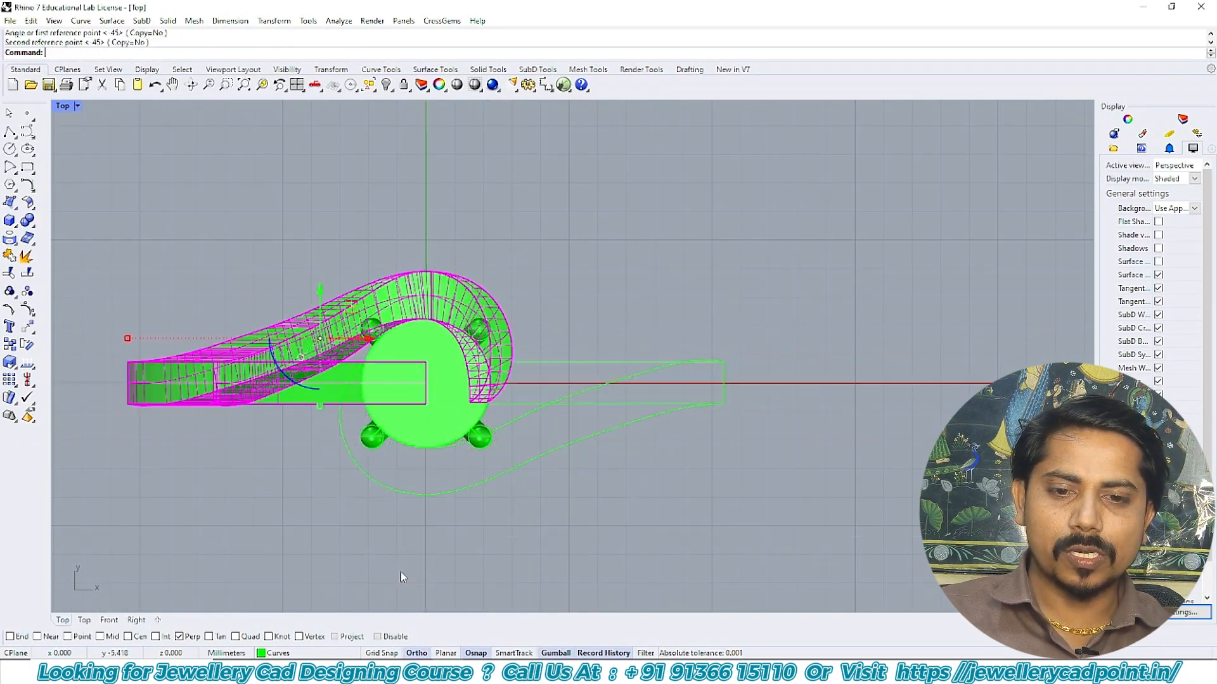
key(ctrl+F2)
key(ctrl+F1)
scroll(480, 500, down, 2)
key(ctrl+z)
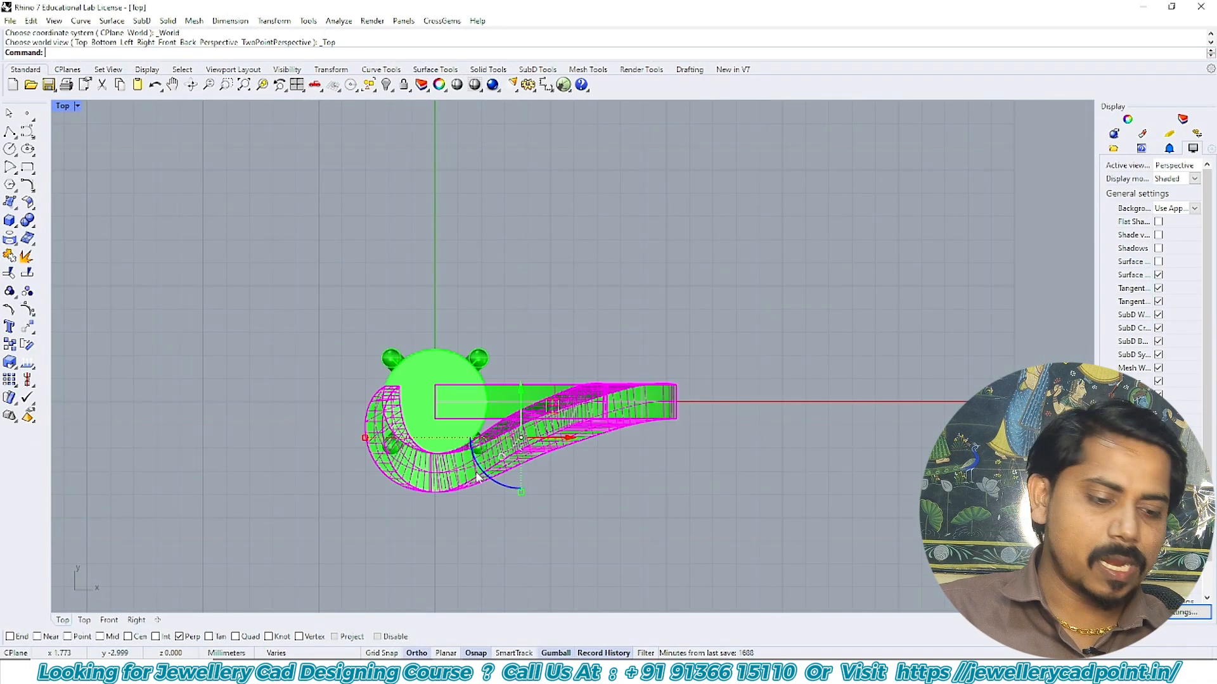
- Rotate a copy of the upper and lower band solids 180 degrees about the origin in the top view
text(0)
key(Return)
key(ctrl+F1)
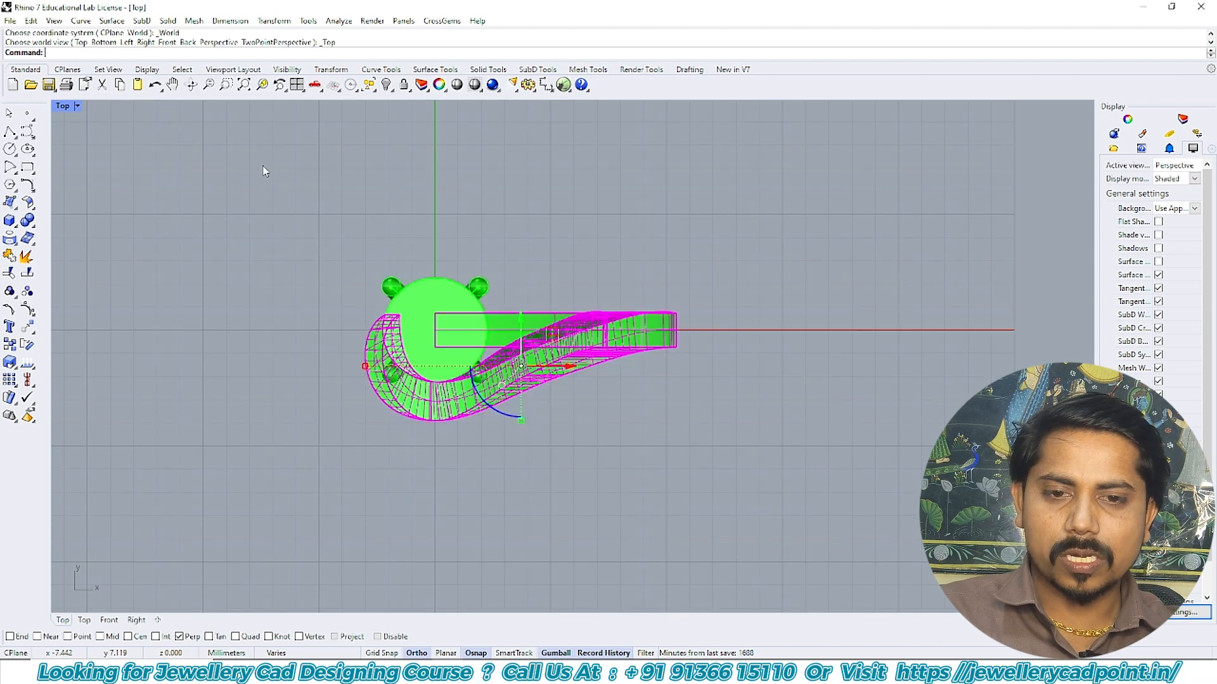
right_drag(271, 220, 259, 243)
key(Return)
text(0)
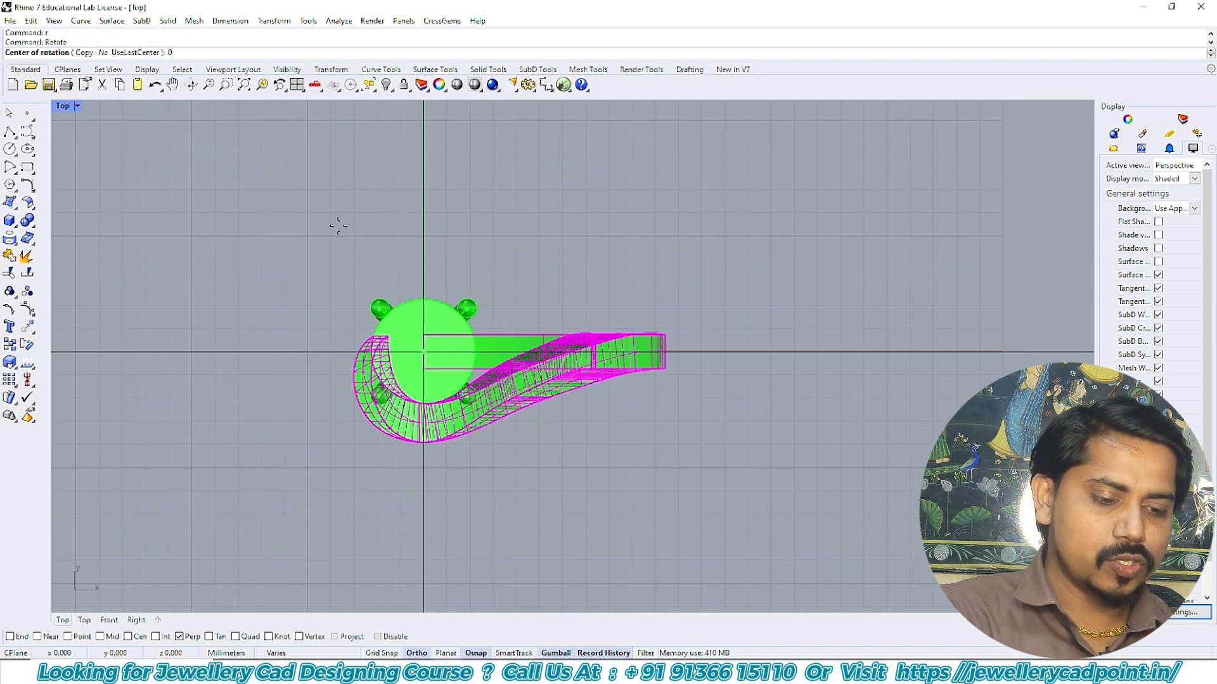
key(Return)
click(160, 54)
click(467, 177)
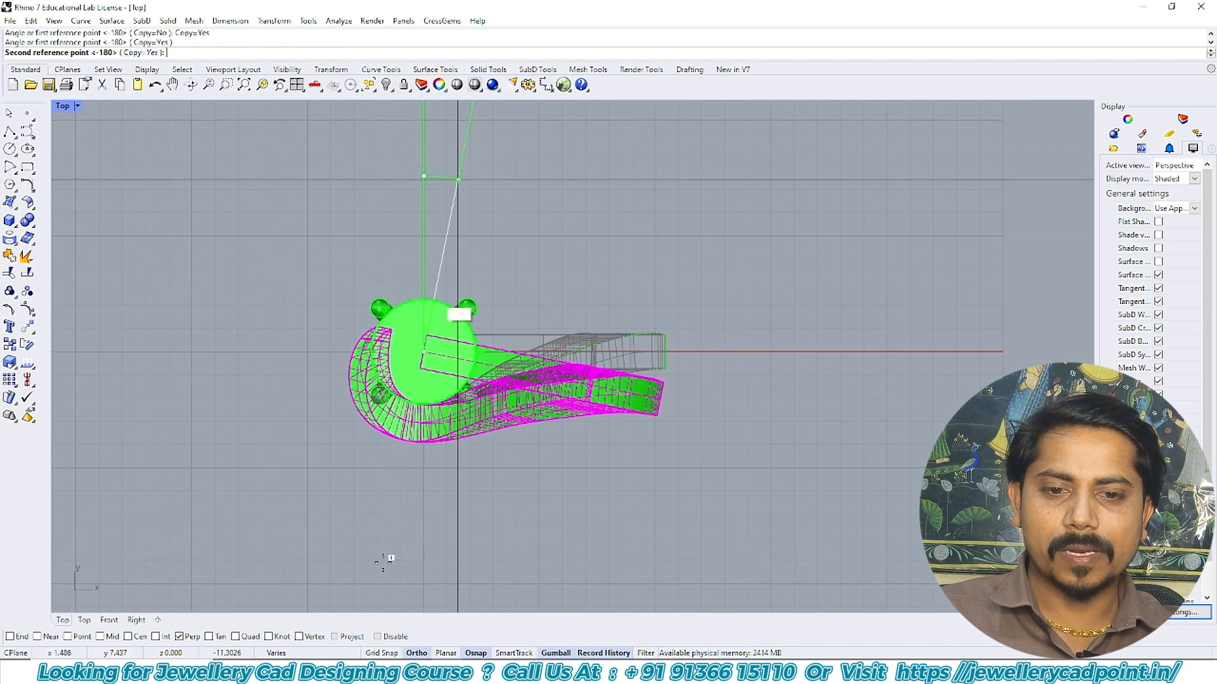
click(402, 545)
key(Return)
key(ctrl+F2)
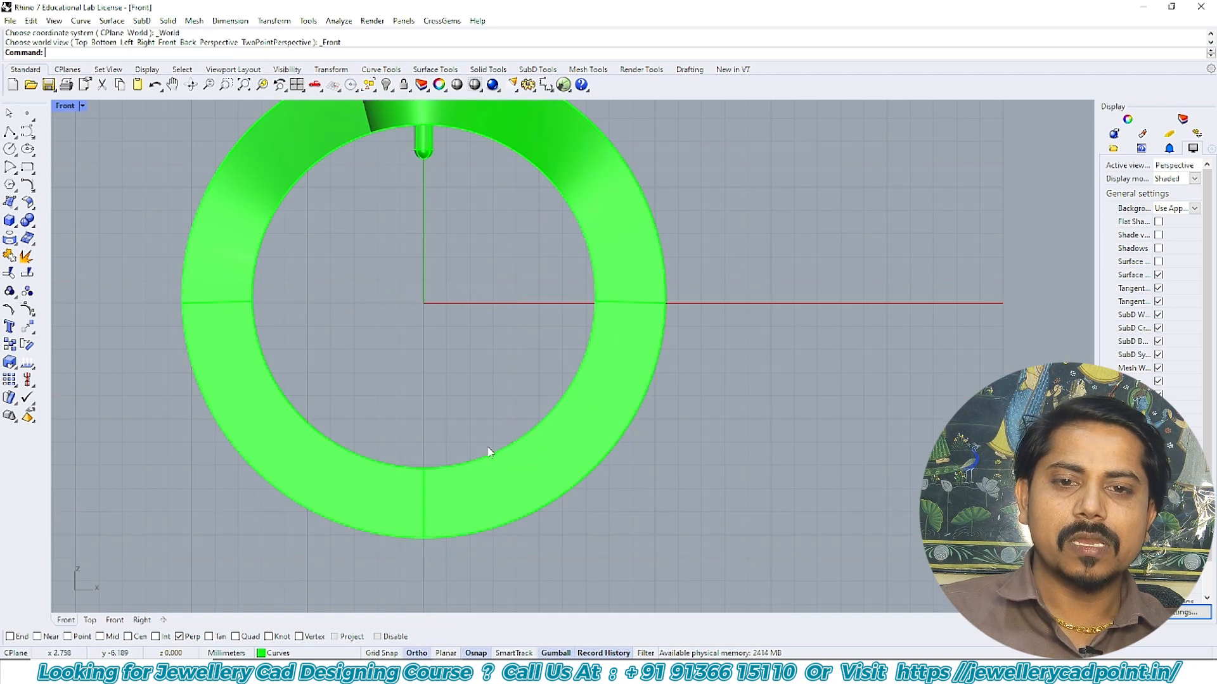
- Draw a 17 mm diameter circle centred on the origin in the front view and extrude it into a solid cylinder through the ring
text(0)
key(Return)
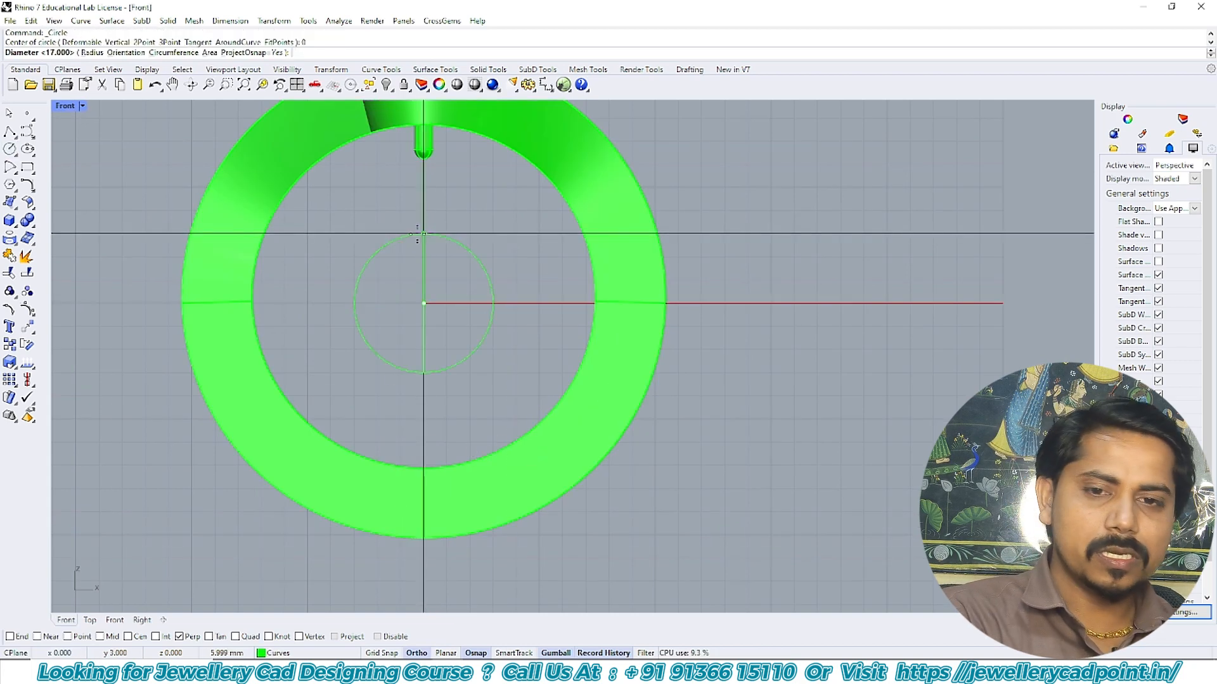
key(Escape)
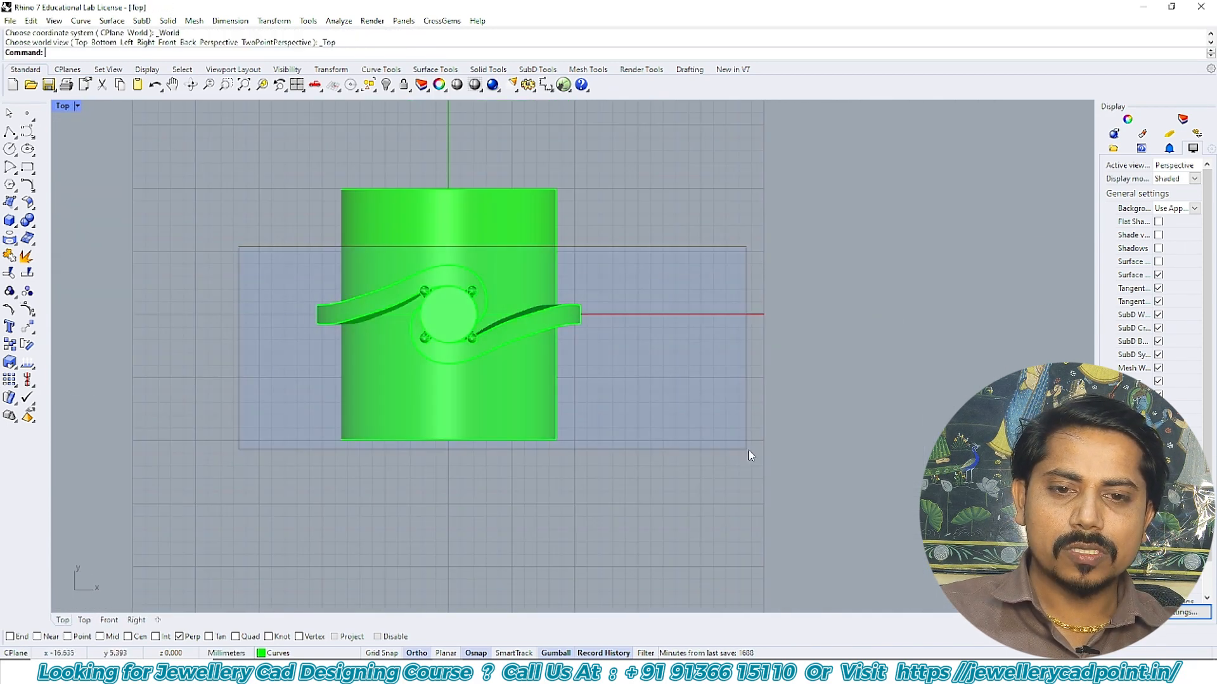
- Subtract the cylinder from the band solids with BooleanDifference and delete the cylinder
drag(748, 450, 748, 450)
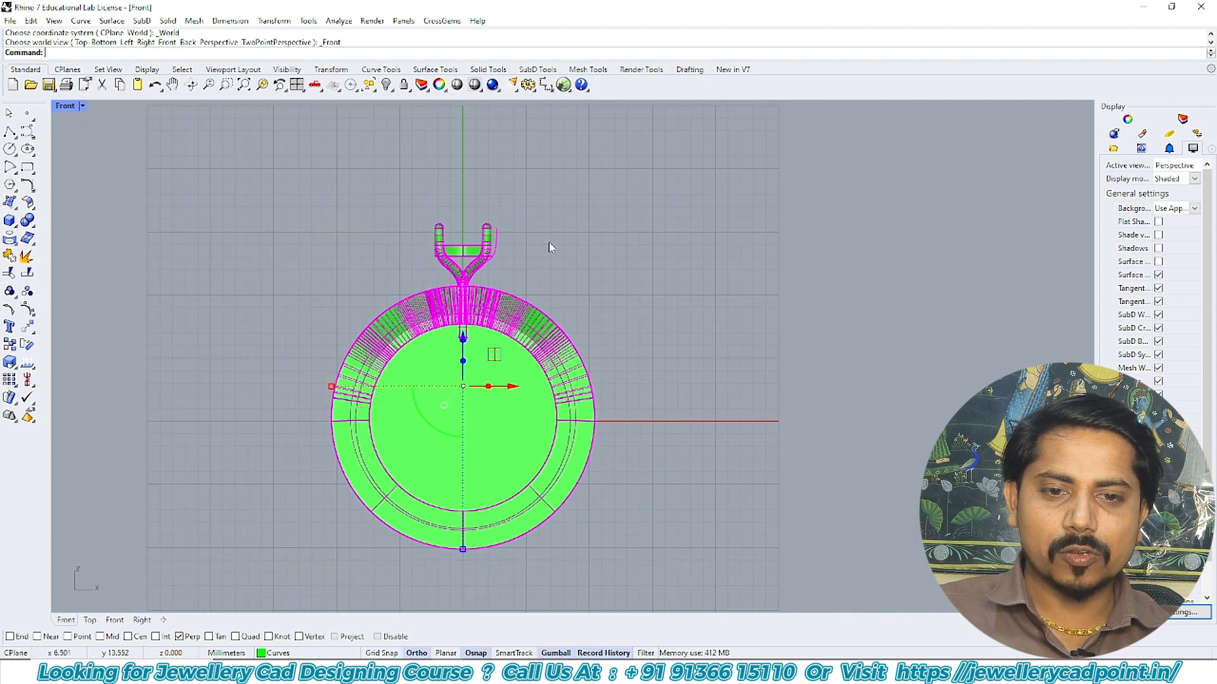
drag(389, 267, 389, 267)
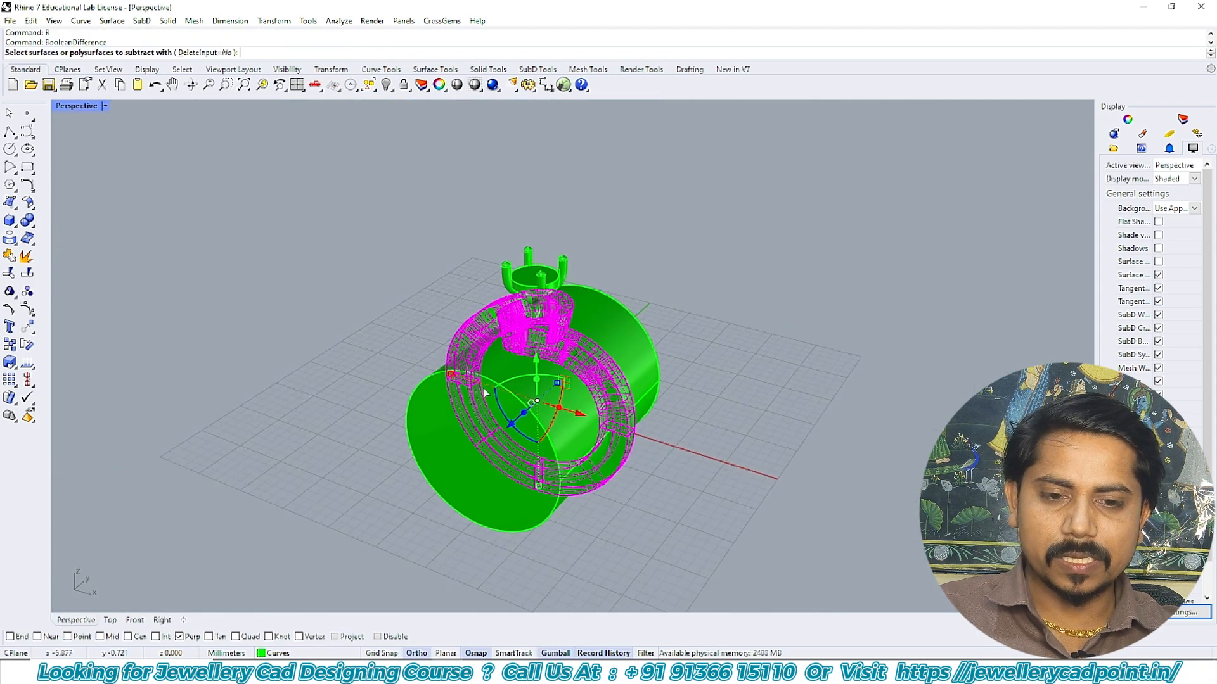
click(483, 390)
key(Return)
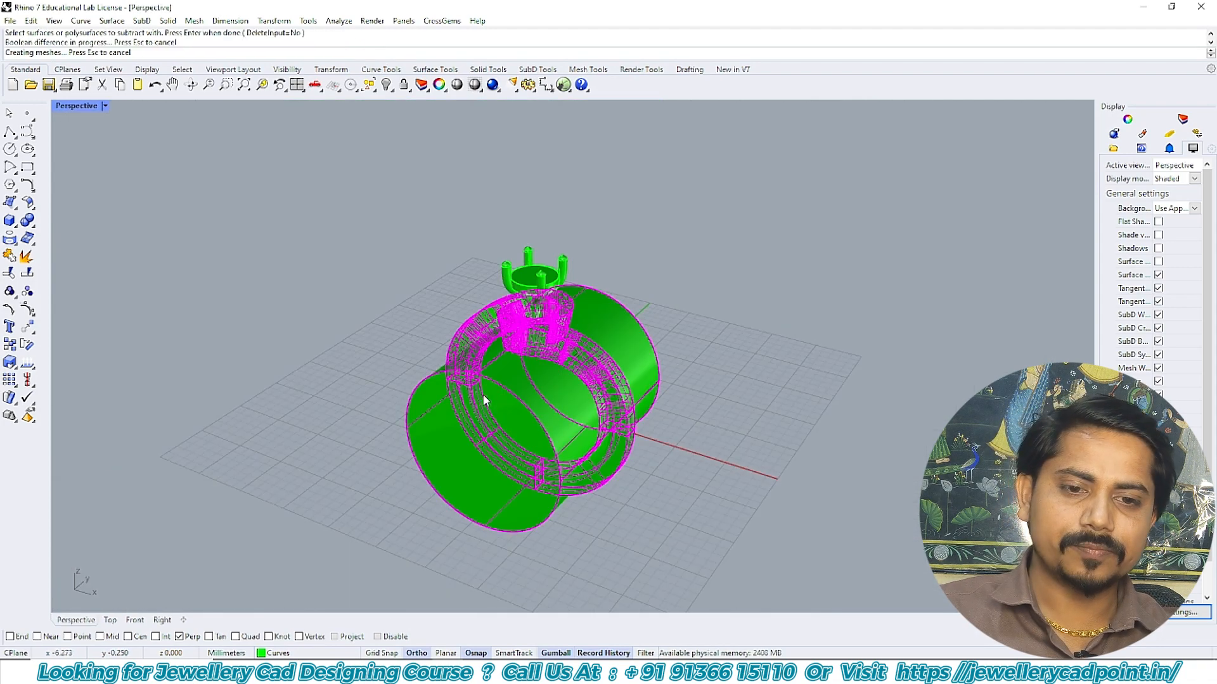
click(517, 391)
right_drag(586, 386, 611, 359)
key(Delete)
- Create a box 1.2 mm long, wide and high beside the ring in the top view
right_drag(532, 359, 507, 443)
scroll(507, 380, up, 5)
key(ctrl+F1)
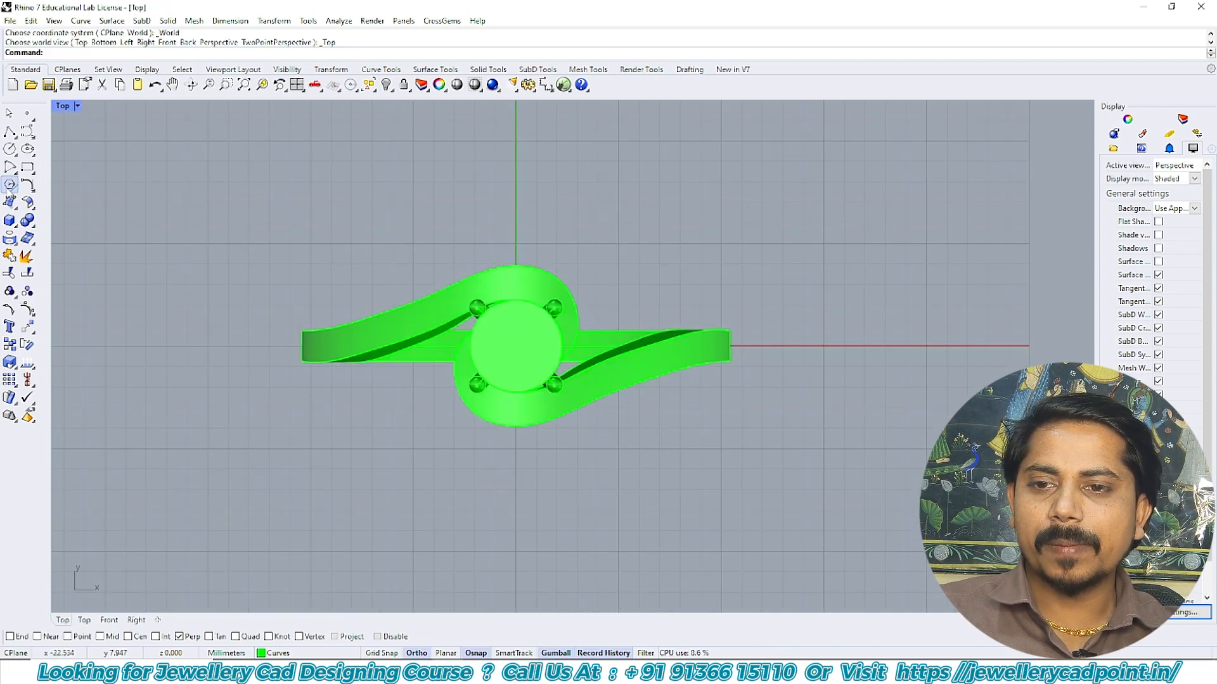
click(9, 223)
right_drag(762, 277, 733, 297)
click(724, 208)
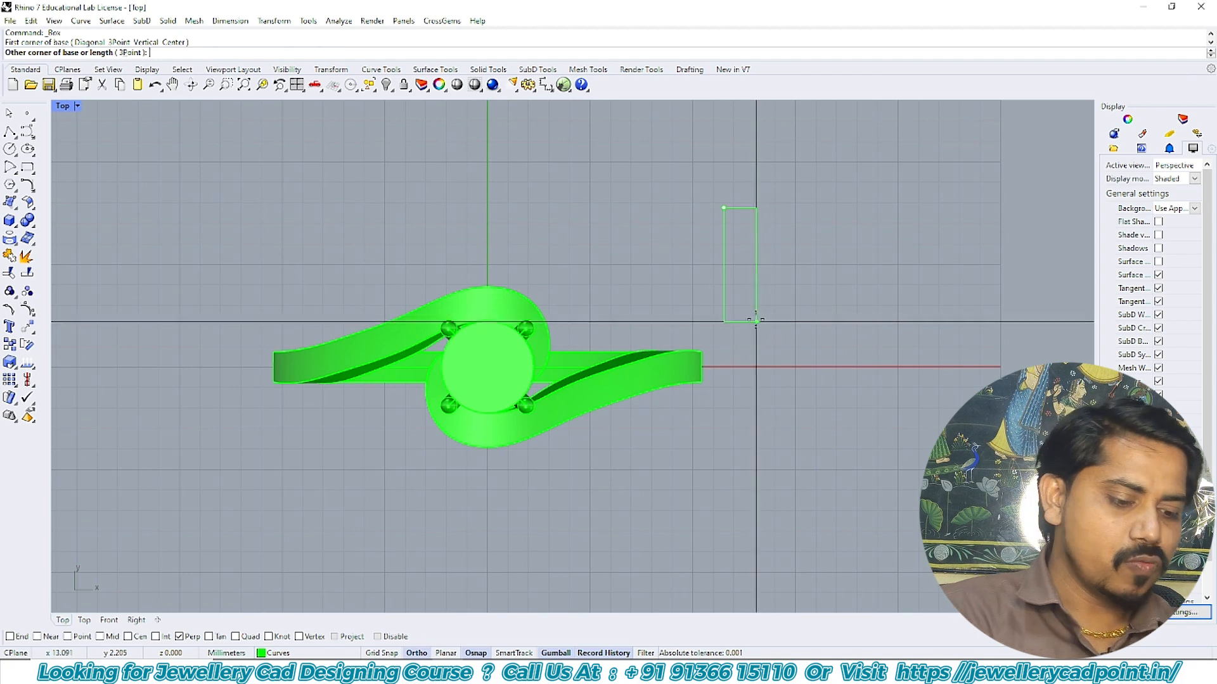
text(1.2)
key(Return)
key(Return)
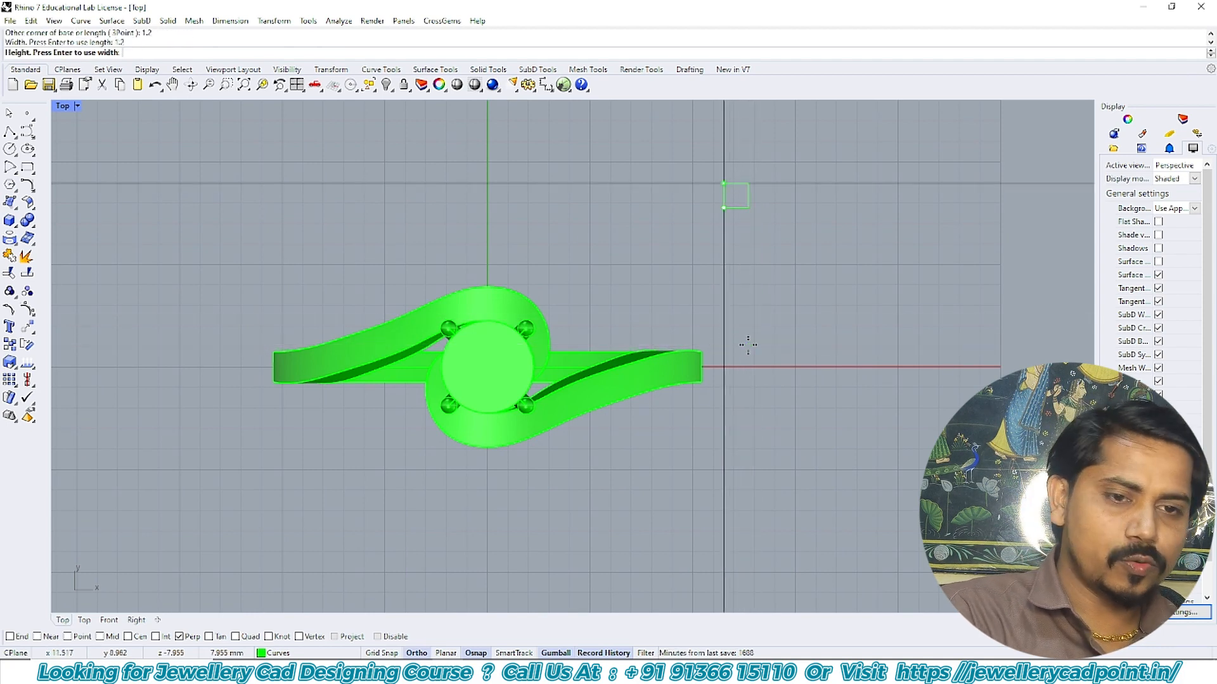
key(Return)
scroll(743, 186, up, 2)
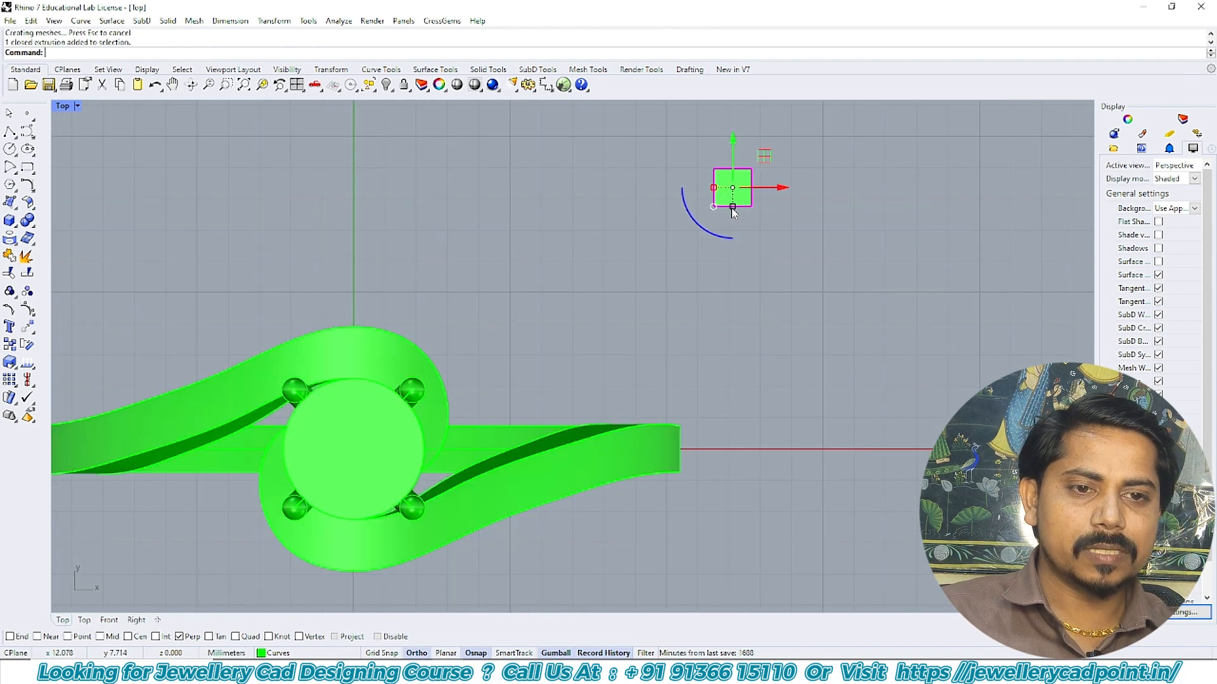
- Stretch the box into a bar and move it across the ring's centre, trimming its length to end within the two curved band ends
drag(733, 207, 732, 329)
scroll(742, 307, down, 6)
text(m)
key(Return)
click(937, 415)
key(F8)
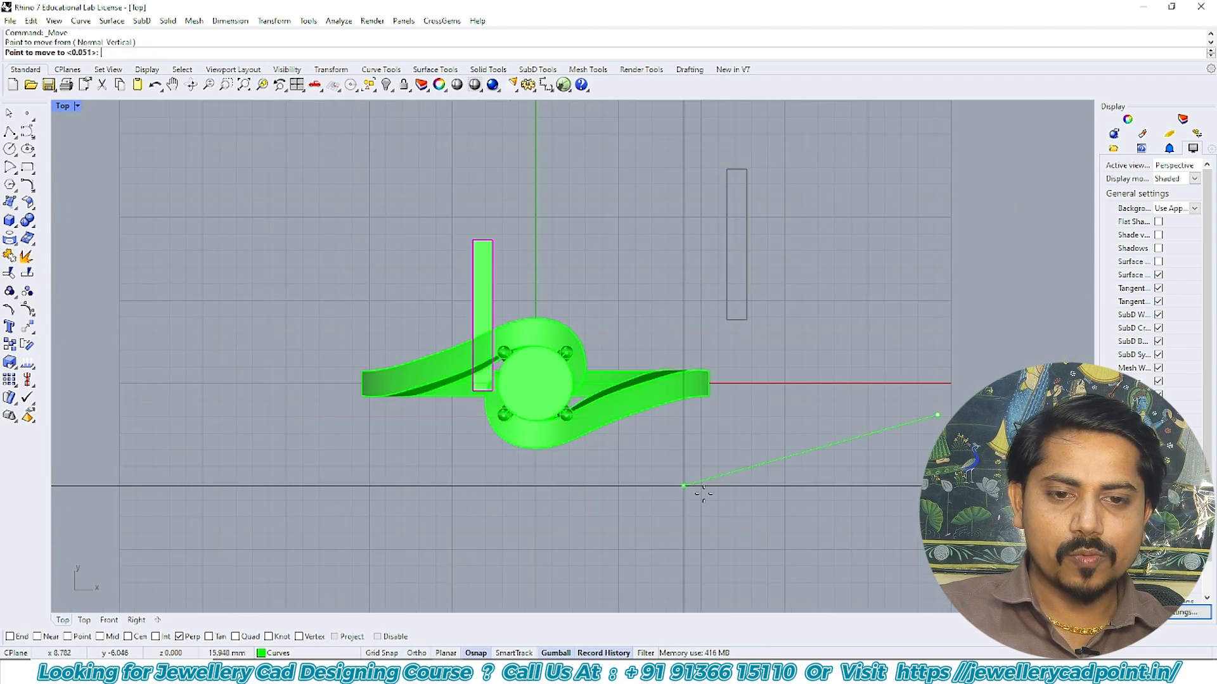
click(737, 539)
scroll(520, 457, up, 3)
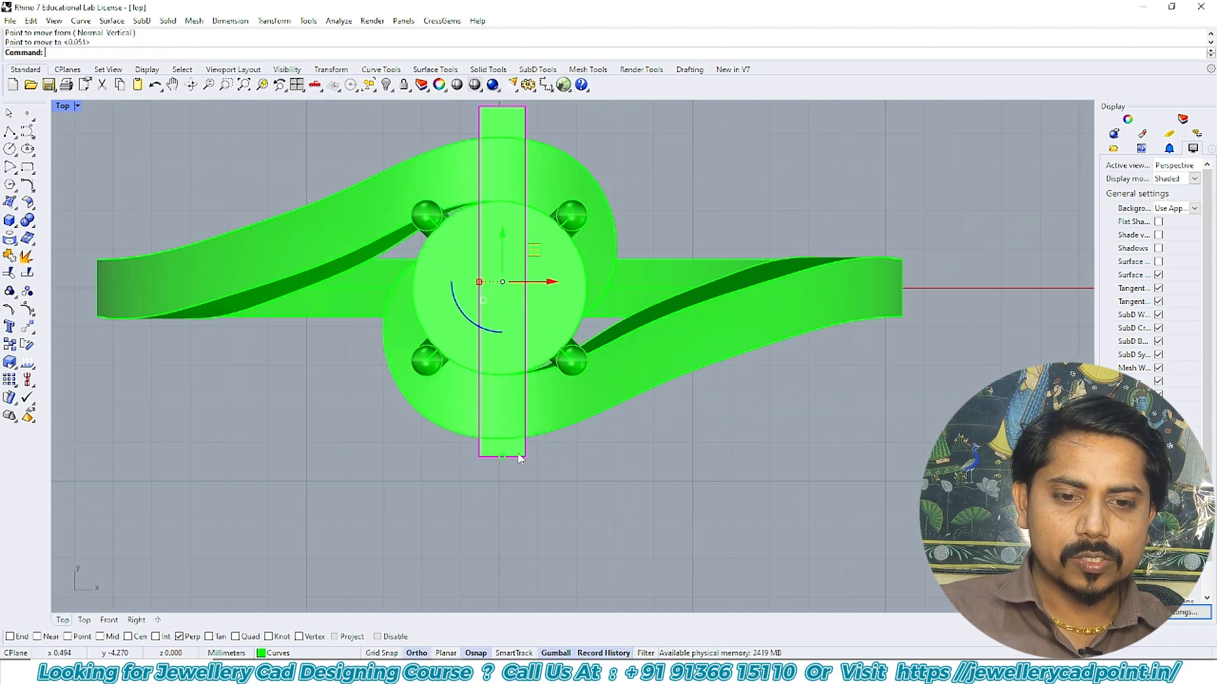
drag(506, 456, 507, 417)
- Reduce the bar's height and raise it to bridge the two band ends beneath the prong head
key(ctrl+F4)
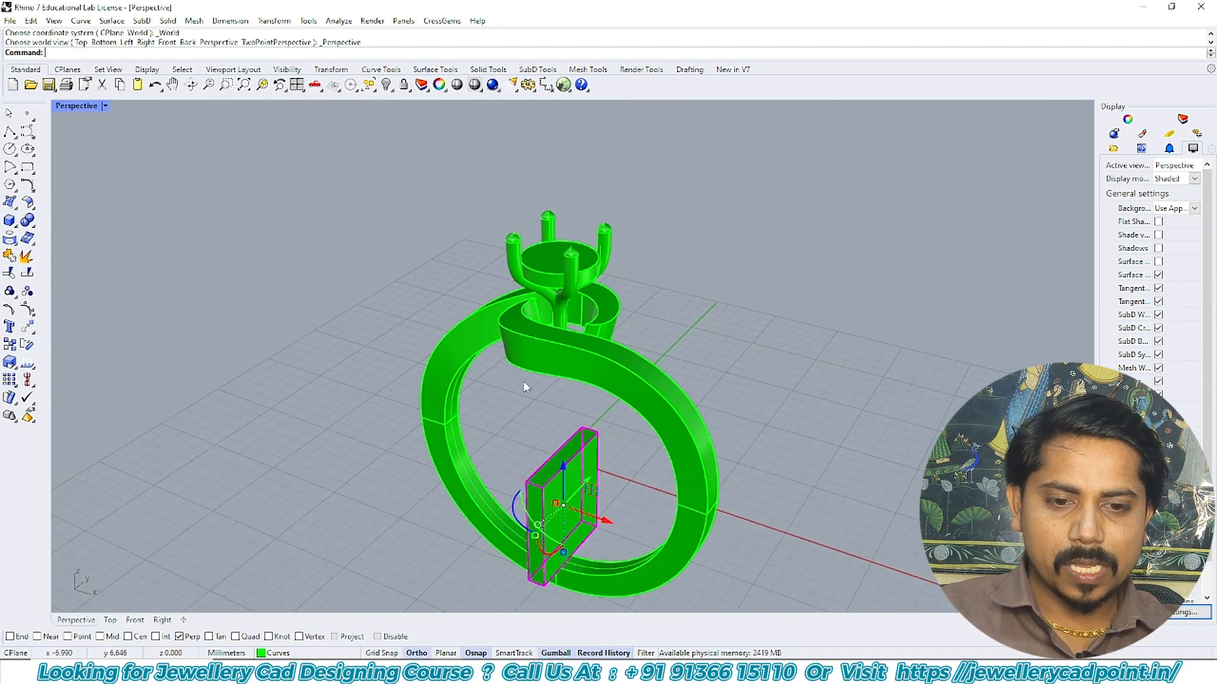
right_drag(524, 384, 546, 507)
scroll(545, 508, down, 6)
scroll(545, 549, up, 6)
drag(552, 574, 551, 523)
drag(550, 465, 550, 215)
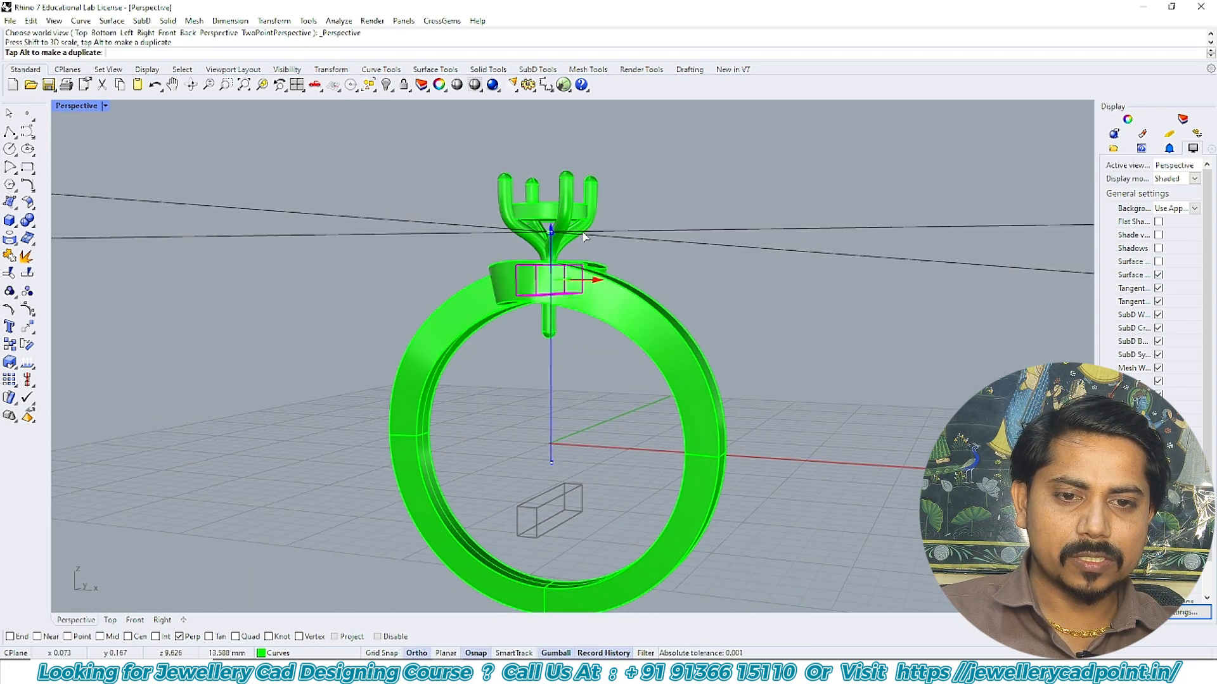
scroll(551, 303, up, 3)
drag(550, 291, 551, 281)
- Examine how the bar fits between the two band ends in the top, perspective and front views
key(ctrl+F1)
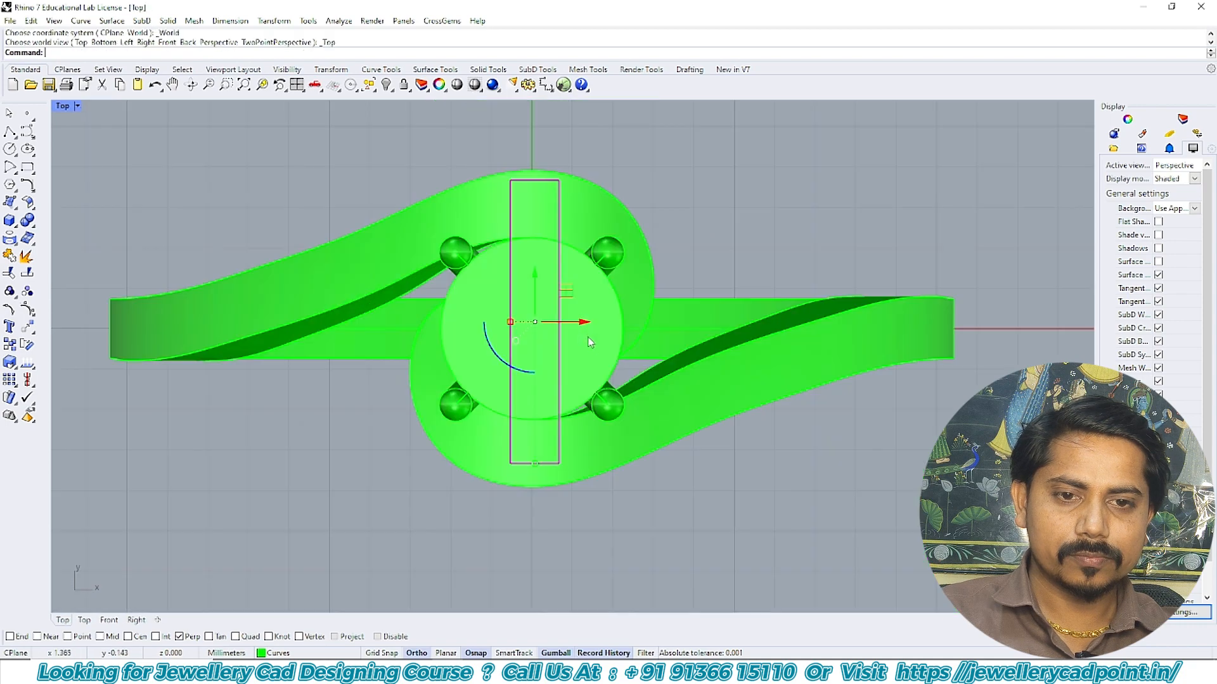
key(Escape)
scroll(588, 346, down, 6)
key(ctrl+F4)
scroll(535, 356, up, 5)
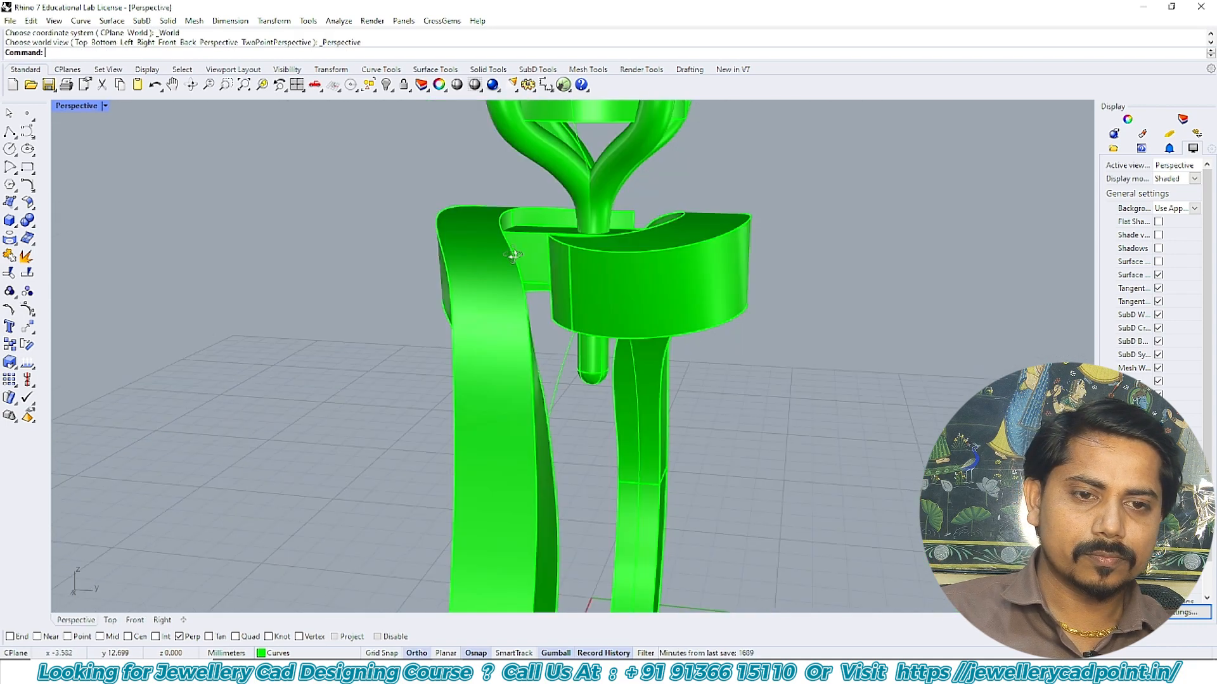
key(ctrl+F2)
scroll(603, 318, down, 3)
scroll(617, 292, up, 3)
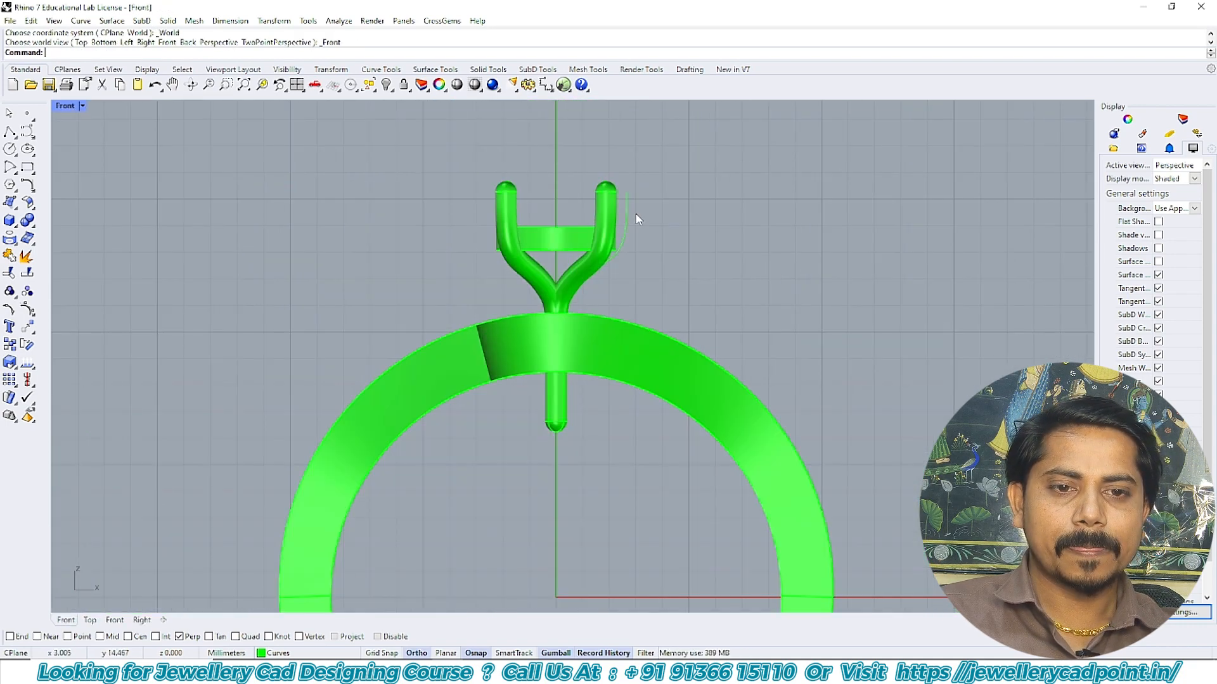
- Try deleting the curve beside the prong head in the front view, and undo the deletion
click(627, 219)
key(Delete)
key(ctrl+z)
key(Escape)
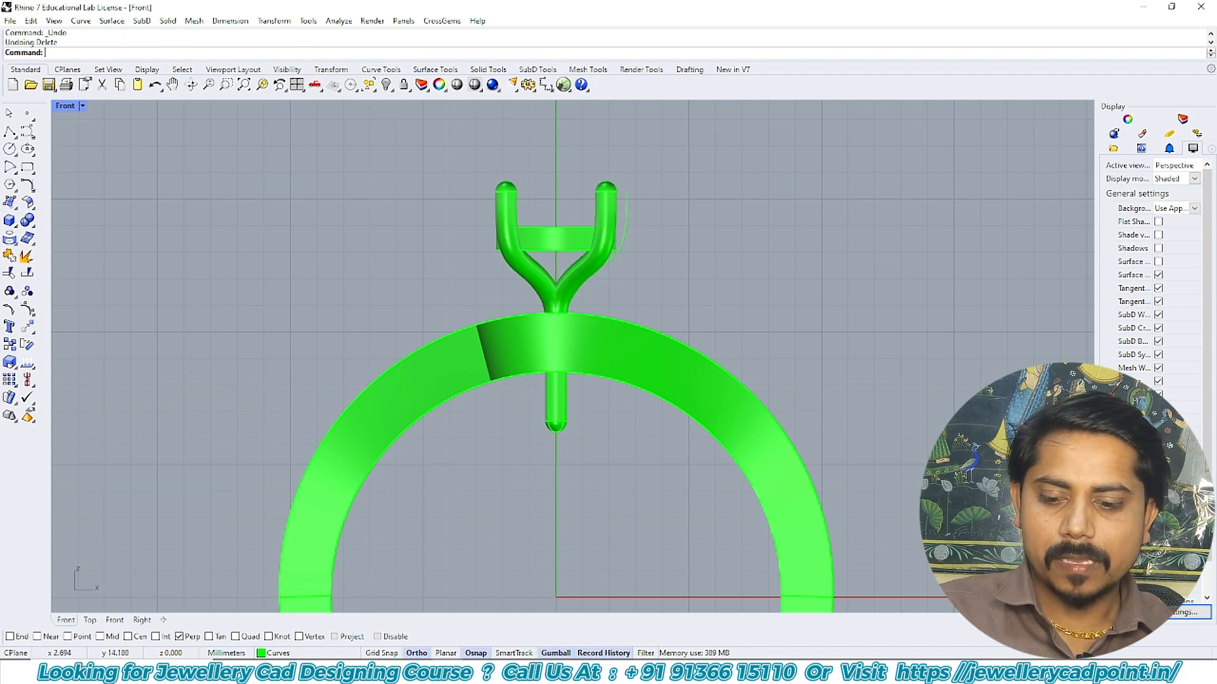
key(Escape)
- Inspect the bypass ring in the top and perspective views, including the bar and band ends under the head up close
scroll(634, 221, down, 4)
key(ctrl+F1)
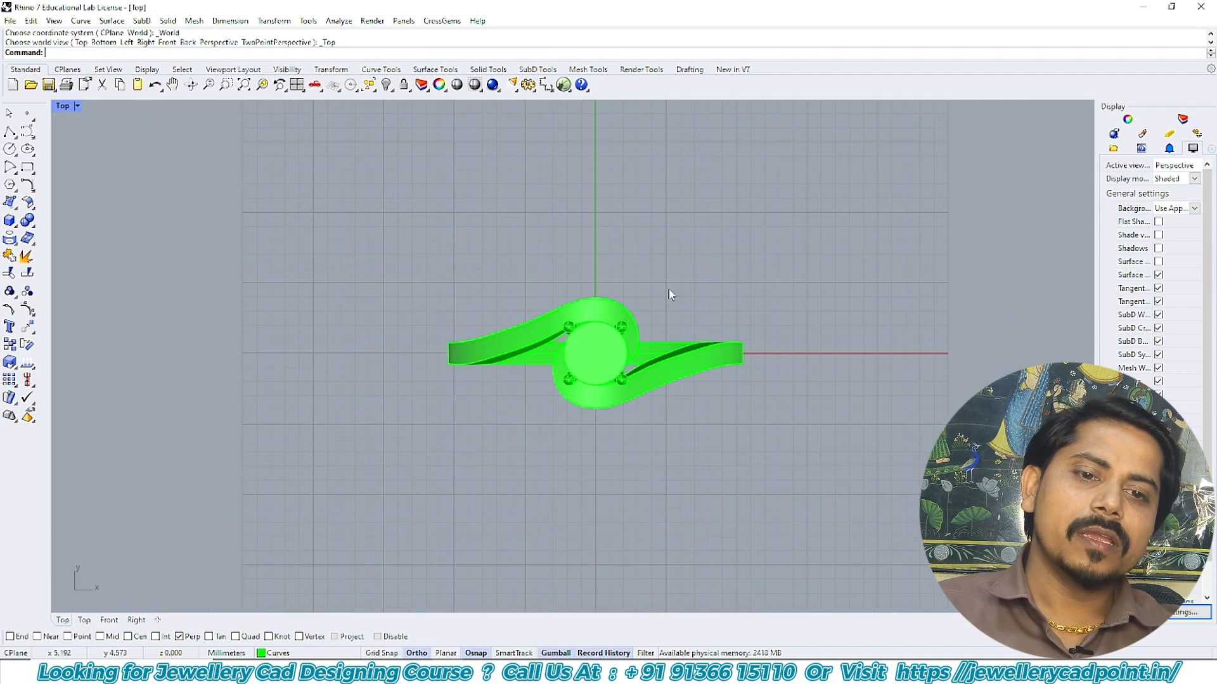
key(ctrl+F4)
right_drag(636, 347, 607, 322)
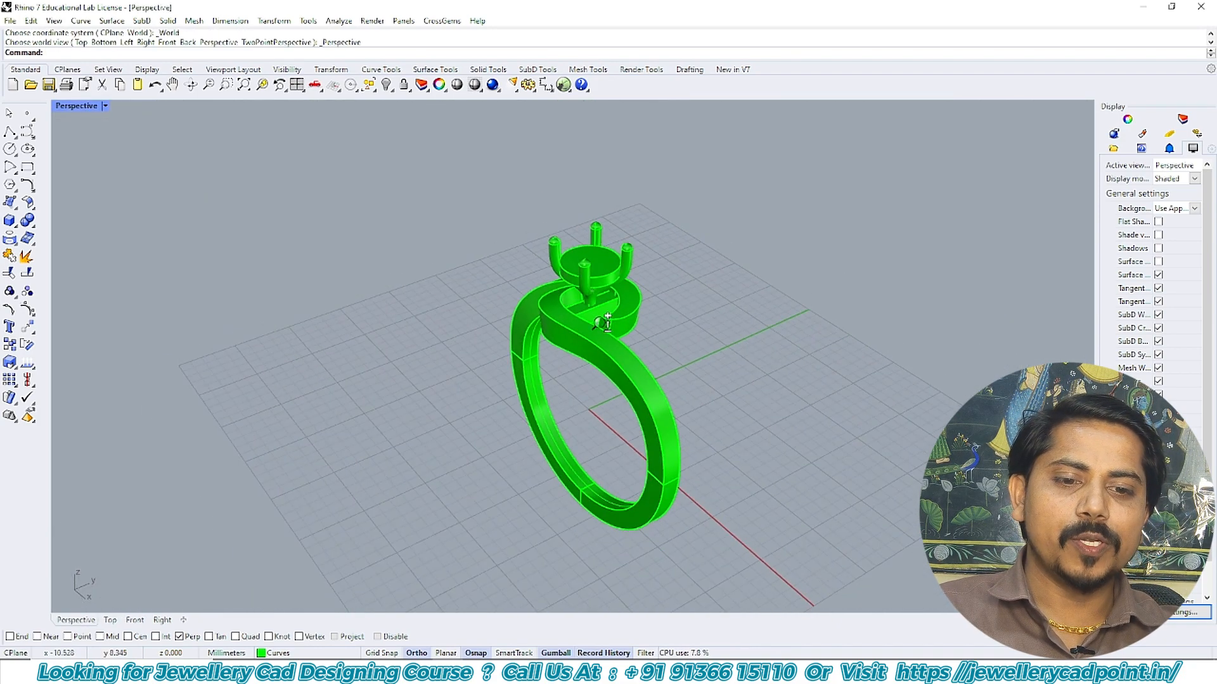
scroll(596, 442, up, 2)
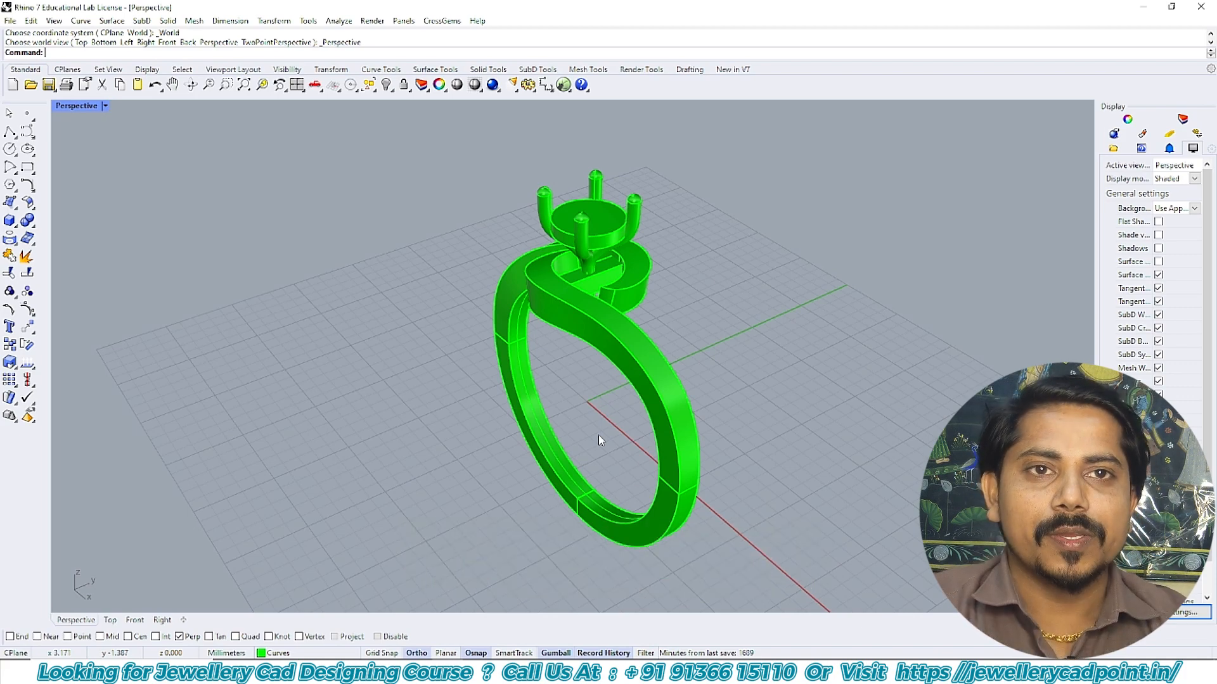
key(ctrl+F1)
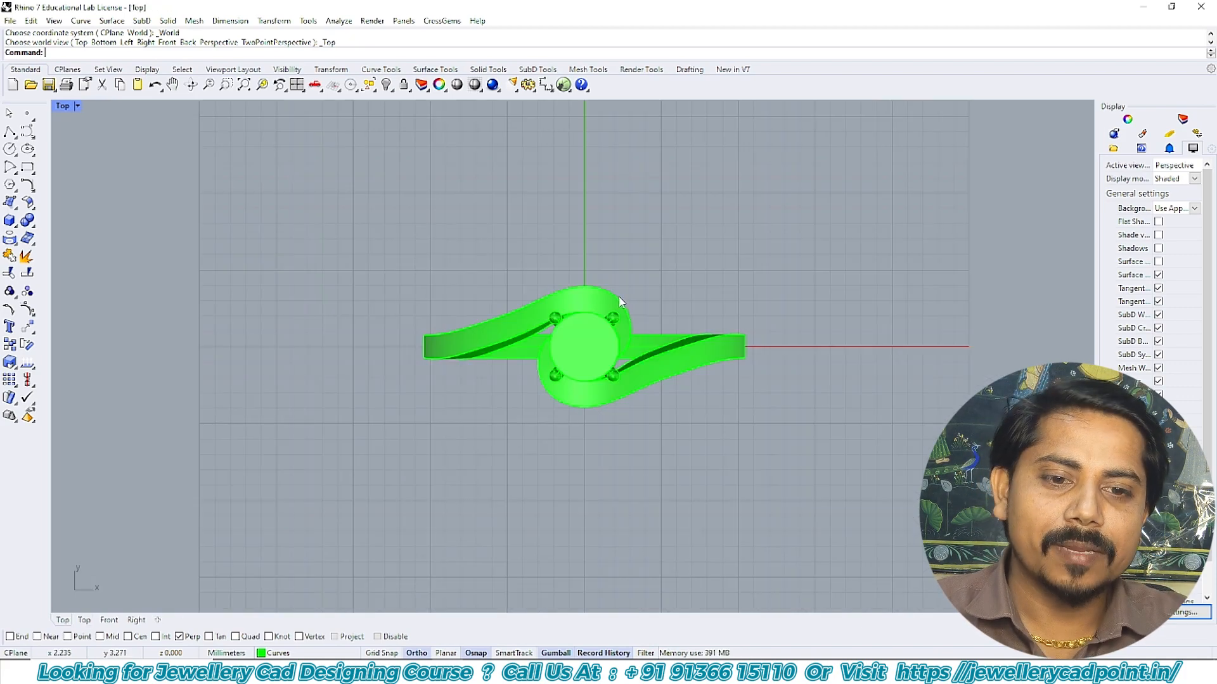
key(ctrl+F3)
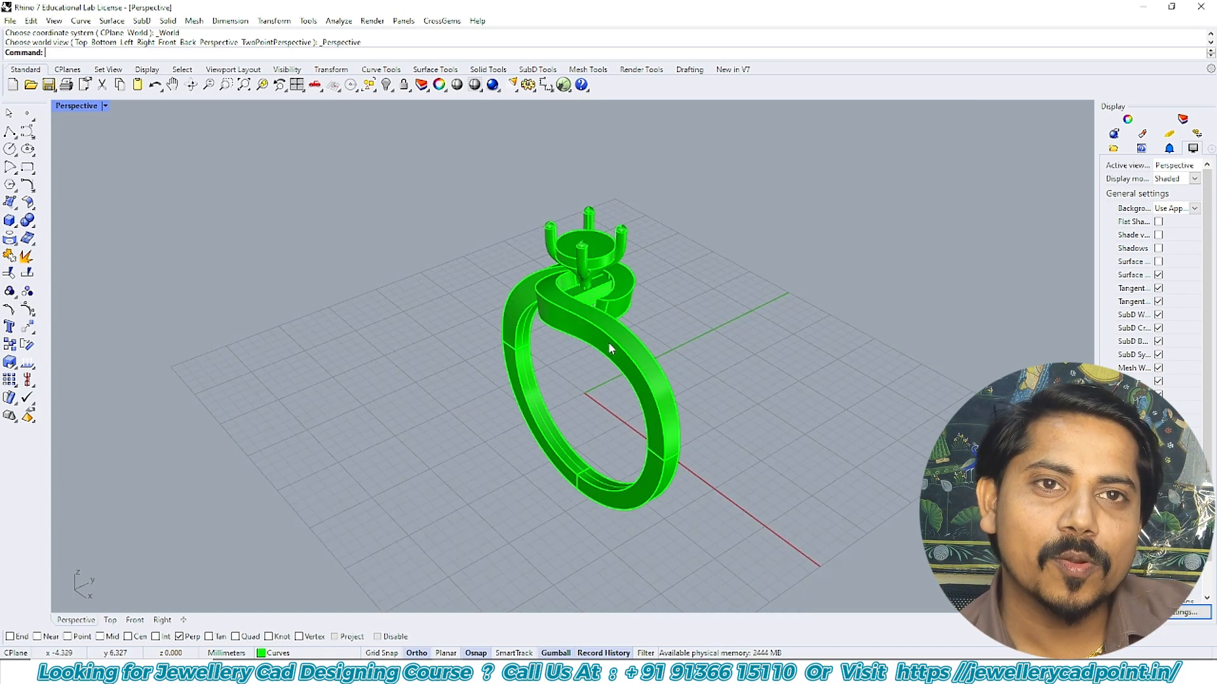
right_drag(610, 341, 595, 317)
scroll(584, 311, up, 5)
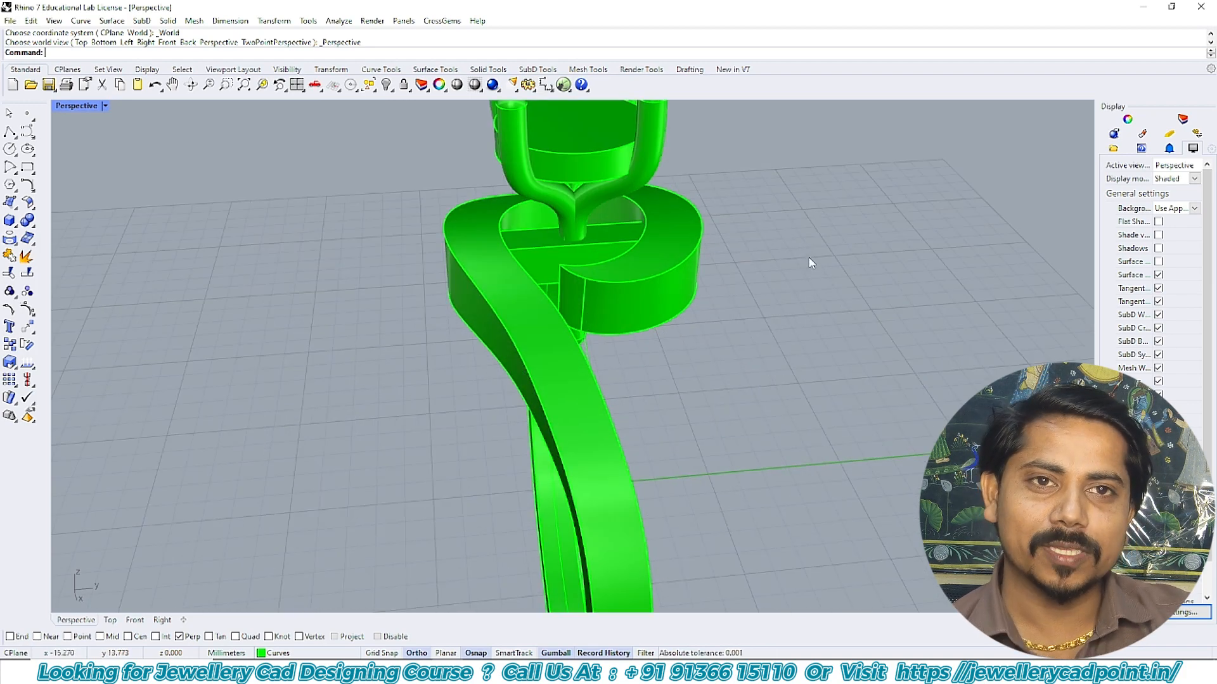